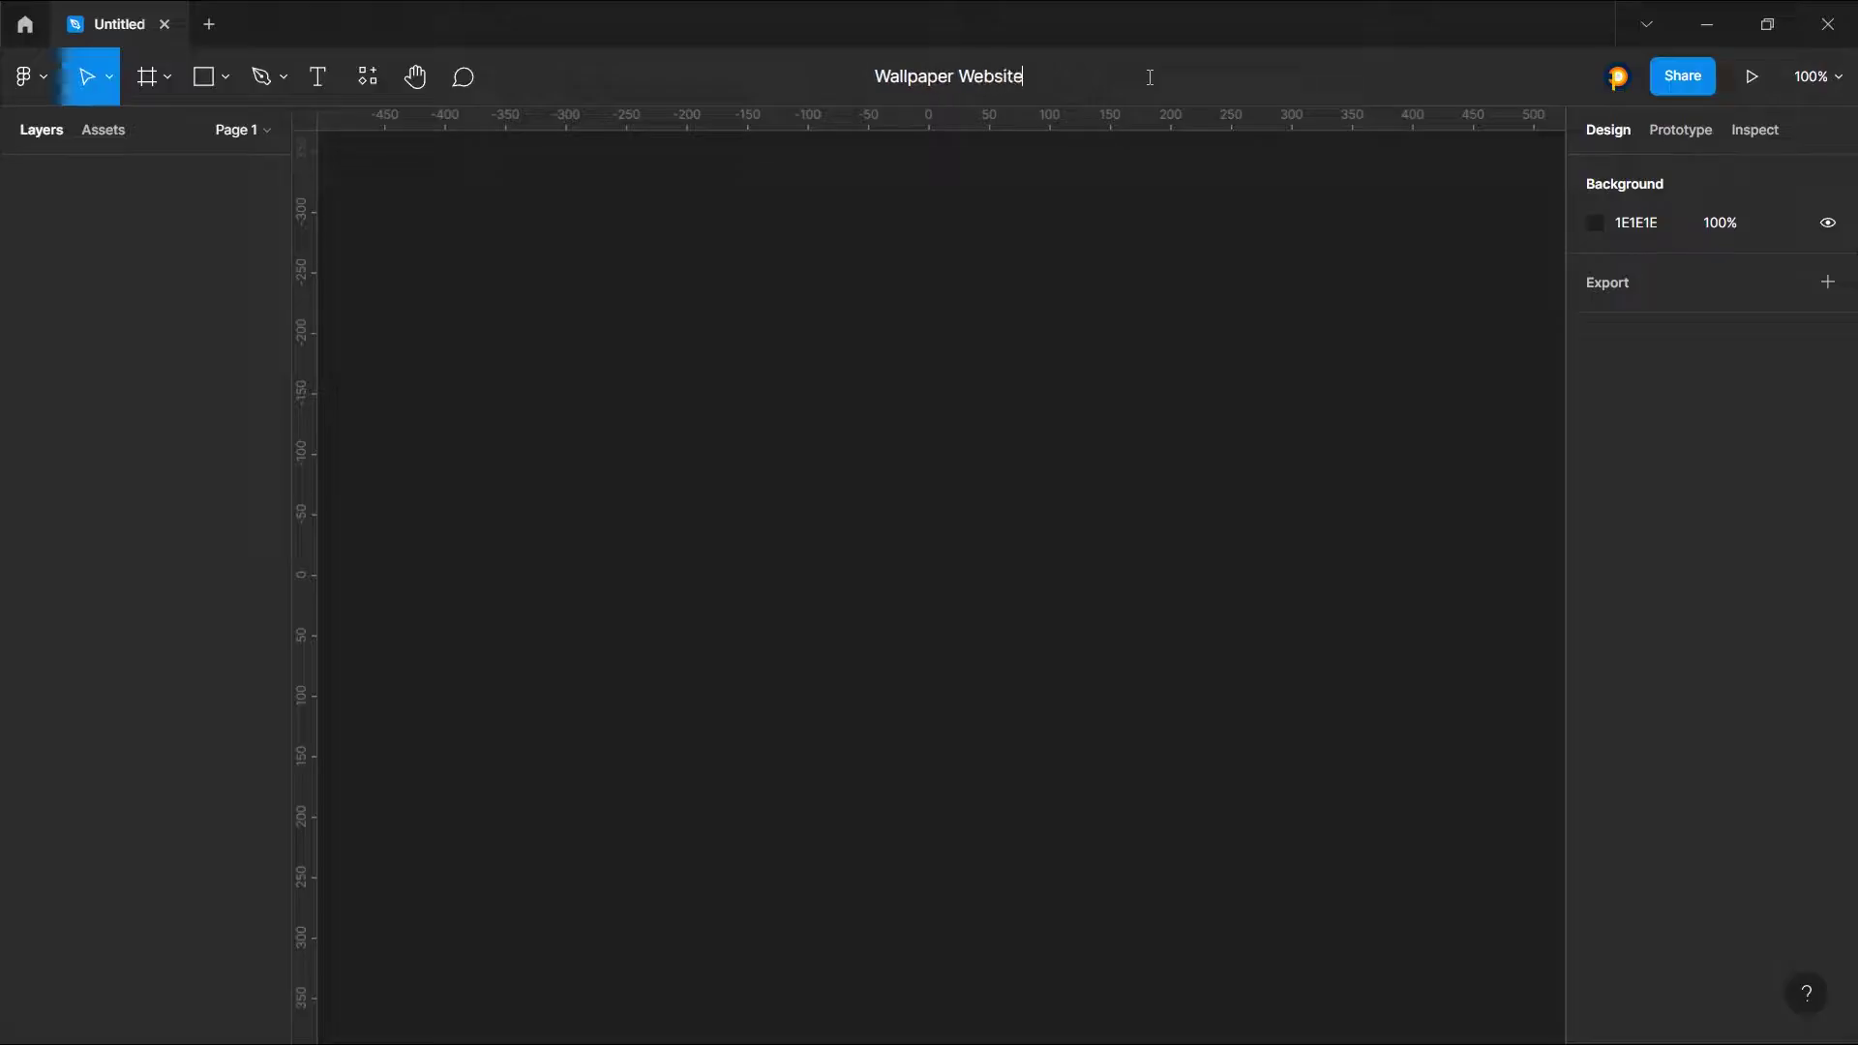
Step: Name the design file Wallpaper Sharing Website
key("Return")
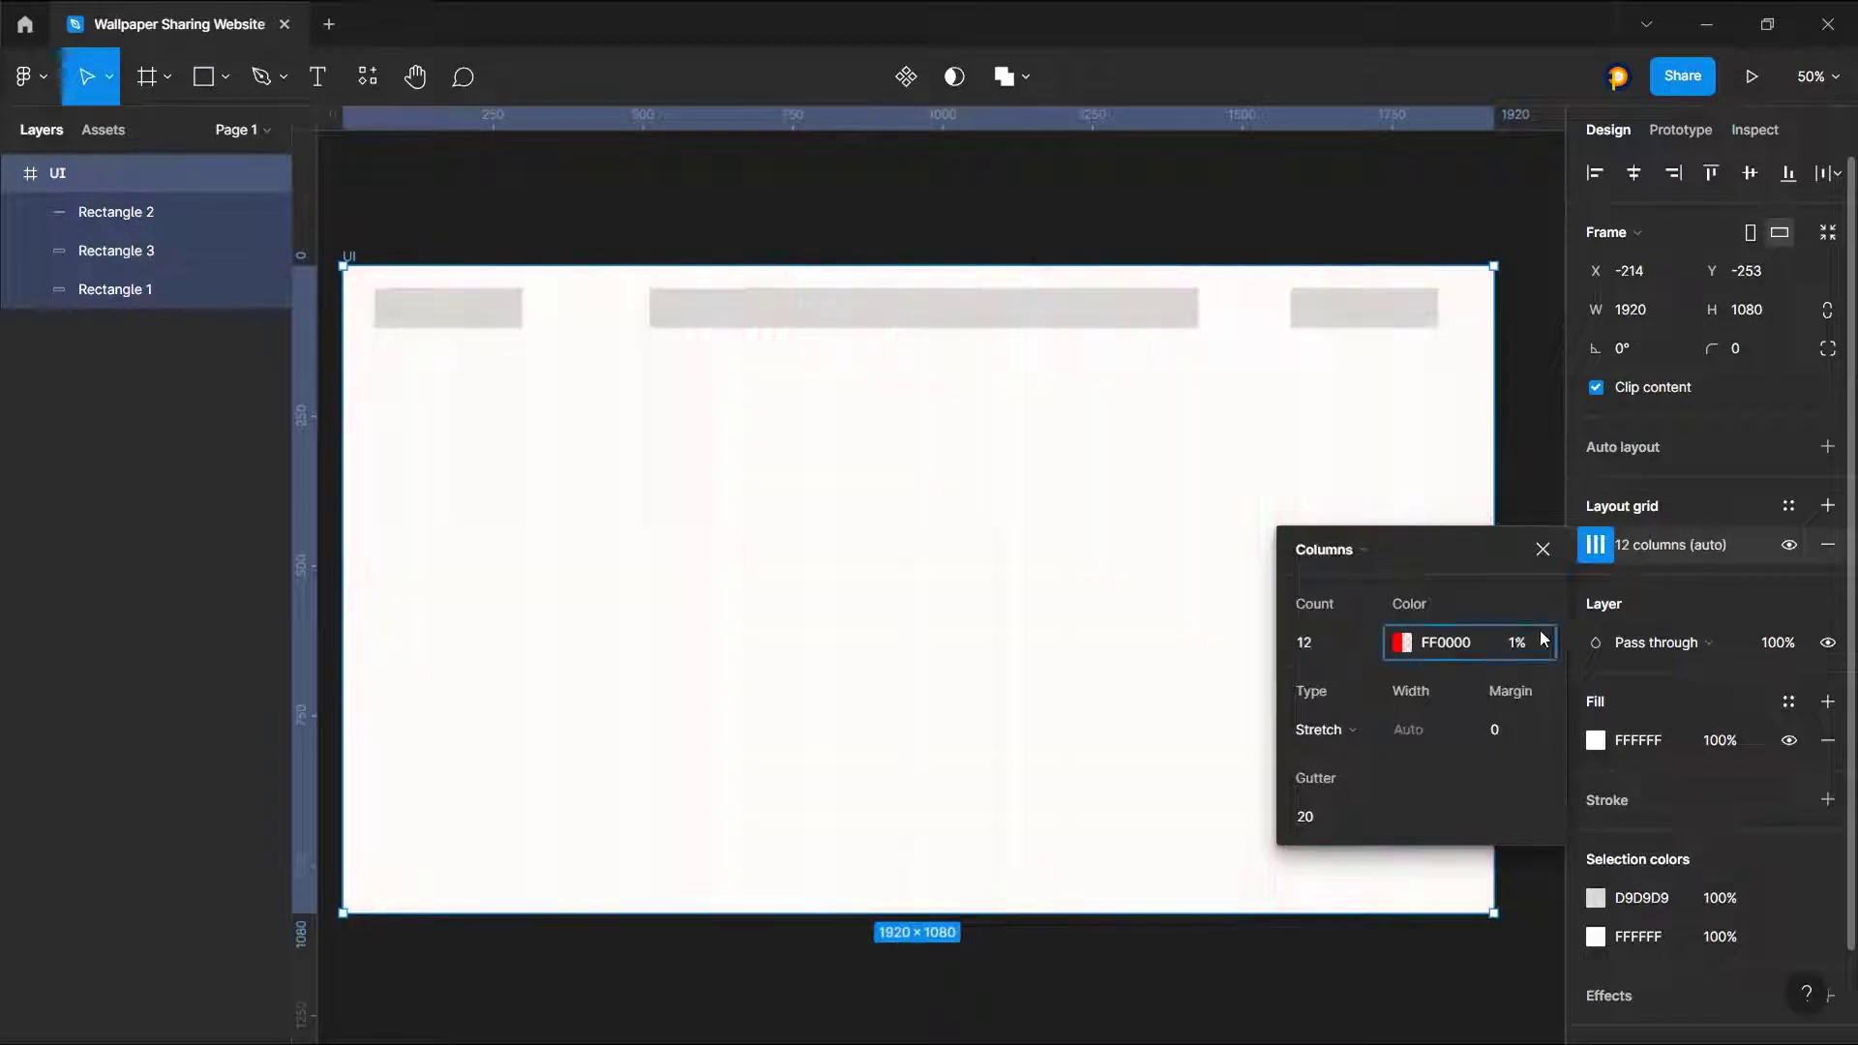
Step: Wrap the three header placeholder rectangles in a horizontal auto layout frame and name it navbar
left_click(1531, 435)
left_click_drag(1449, 346, 407, 282)
key("shift+a")
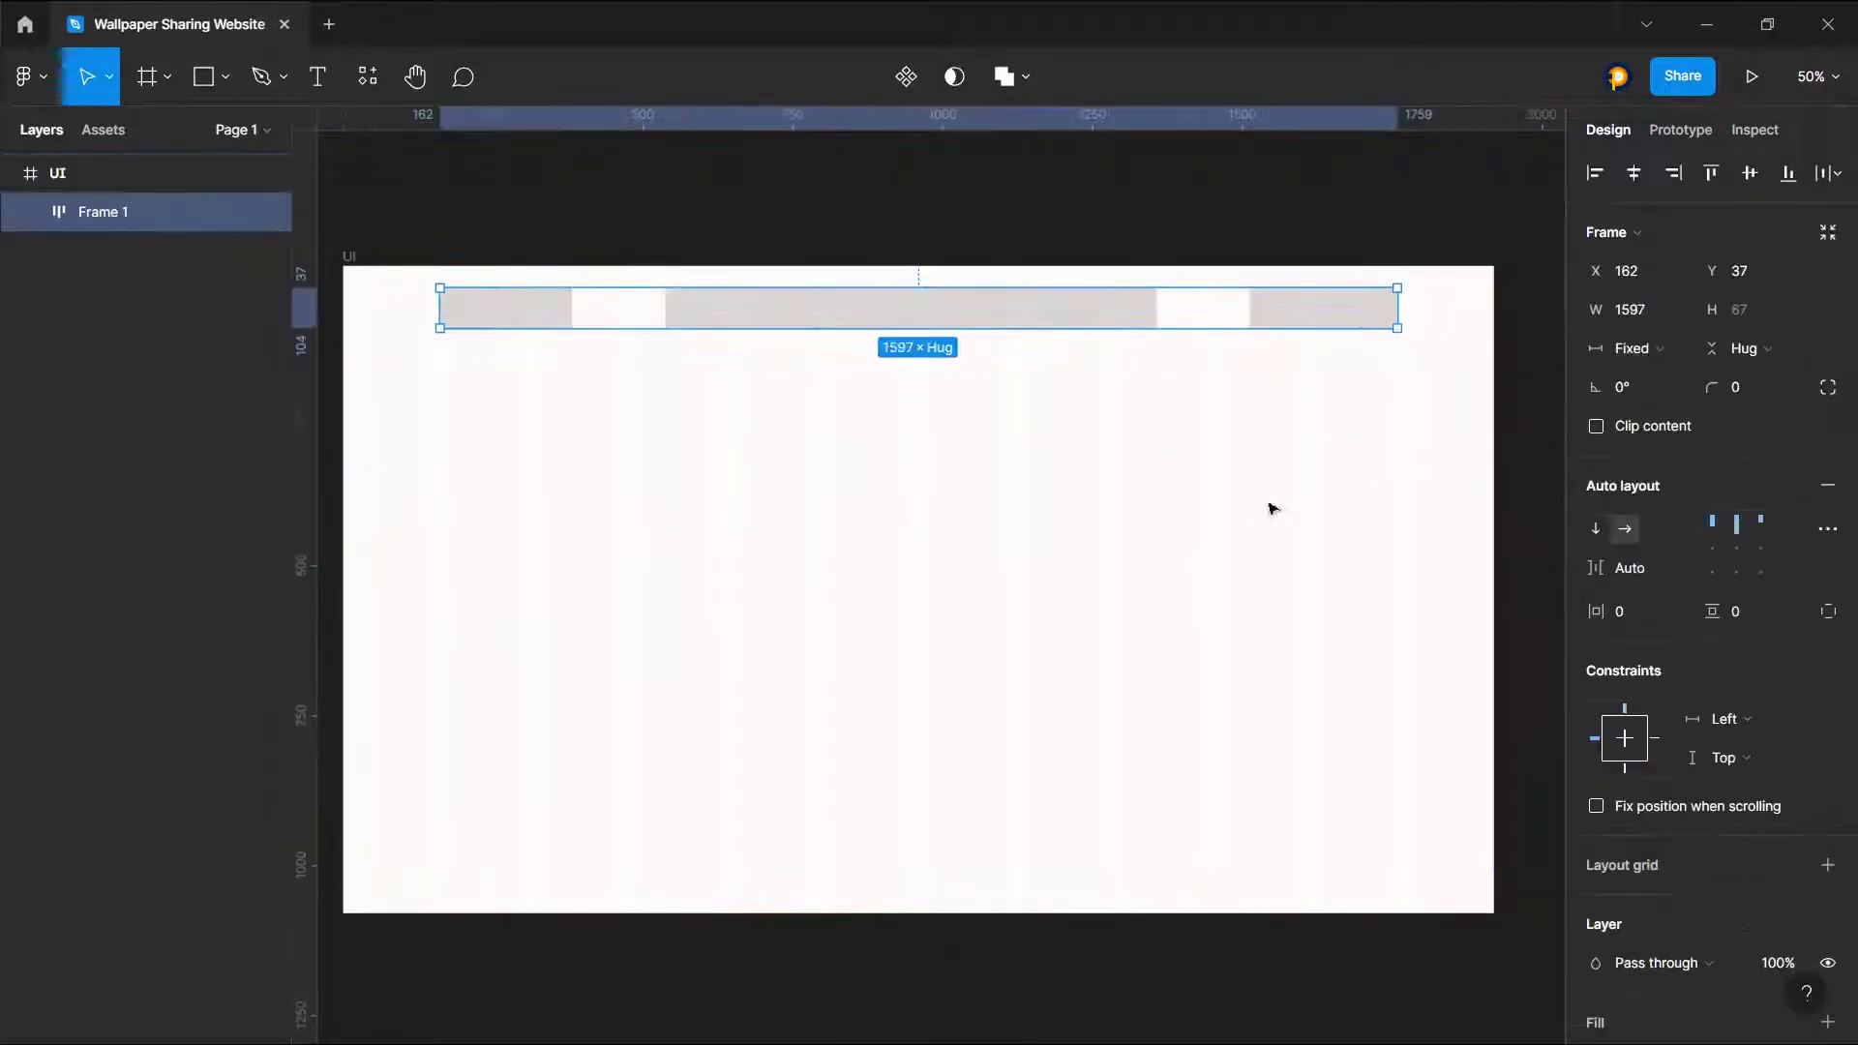
key("ctrl+r")
type("navbar")
key("Return")
Step: Add a wide heading placeholder below the navbar's left end, with subheading, button and thin link placeholders beneath it
key("r")
left_click_drag(441, 431, 822, 497)
left_click_drag(639, 572, 639, 540)
mouse_move(1323, 308)
left_mouse_down()
mouse_move(581, 642)
mouse_move(513, 614)
left_mouse_up()
left_click_drag(513, 603, 694, 603)
Step: Draw a rounded card placeholder in the right half of the UI frame and duplicate it into three staggered columns of three
key("r")
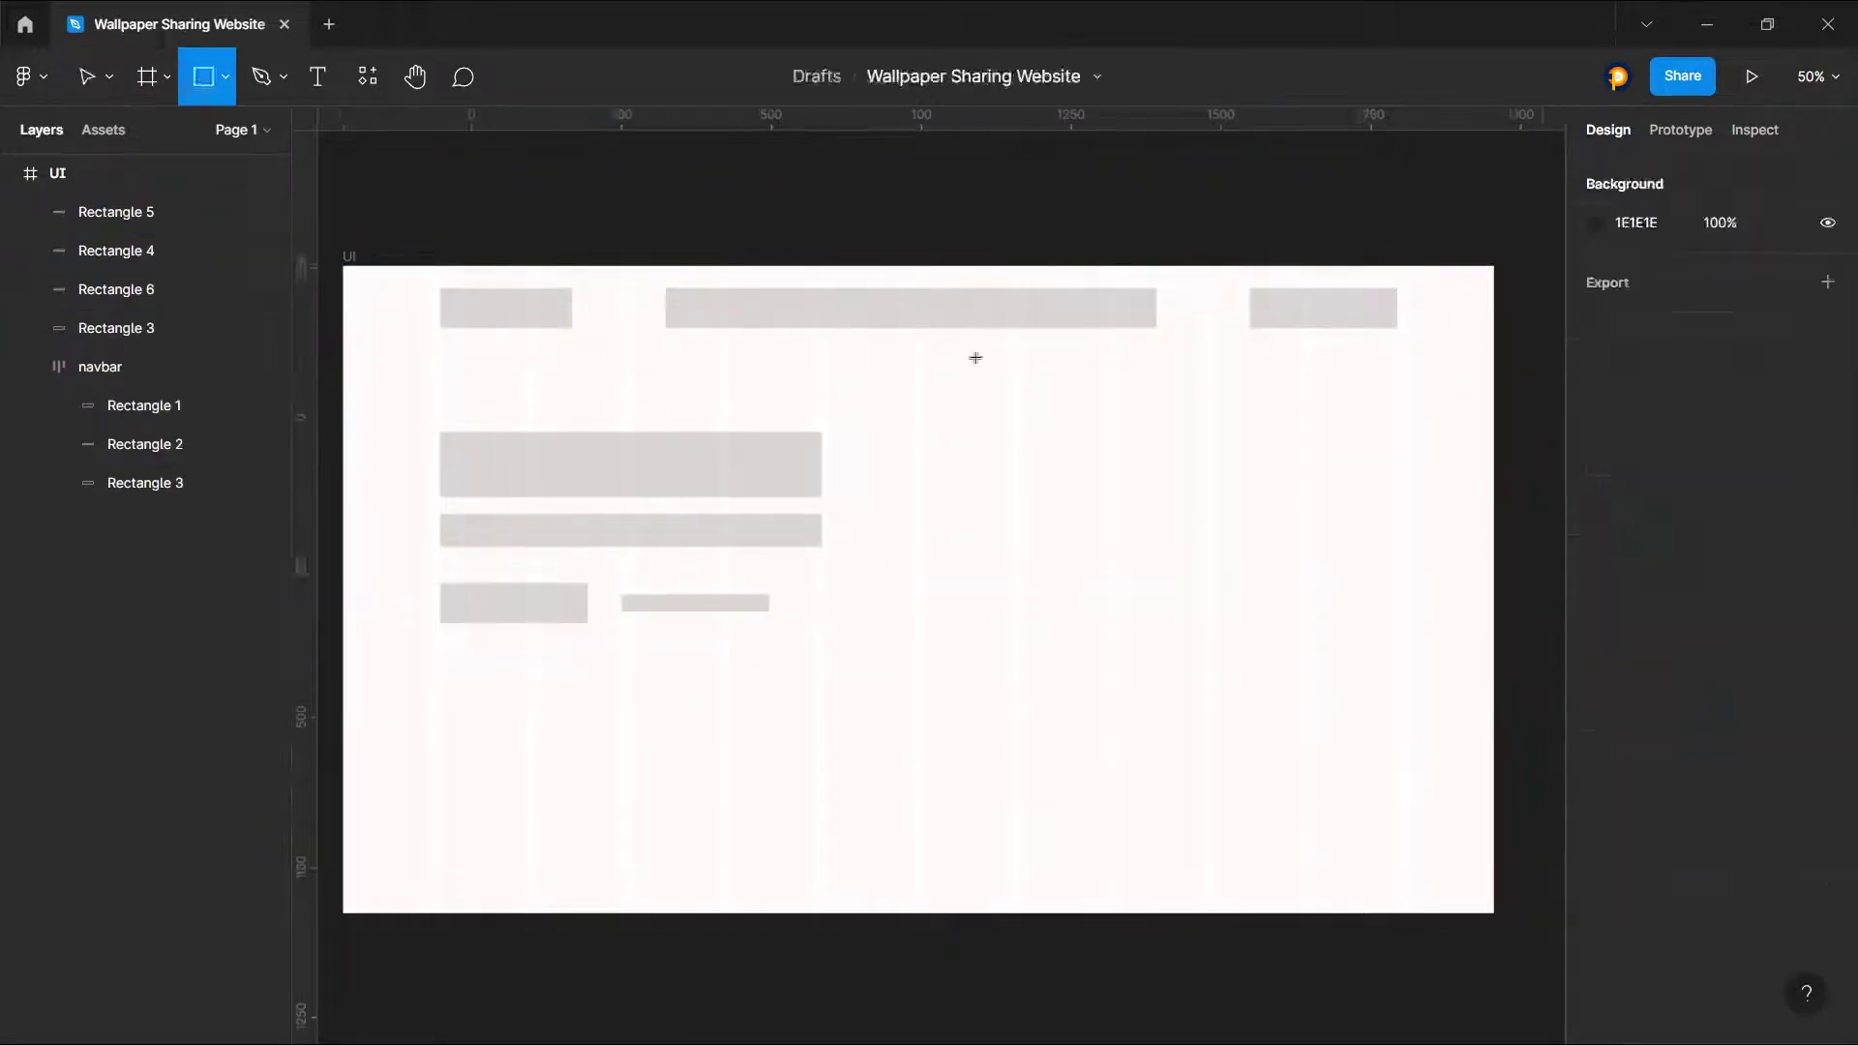
left_click_drag(988, 357, 1106, 514)
left_click_drag(1021, 482, 1314, 478)
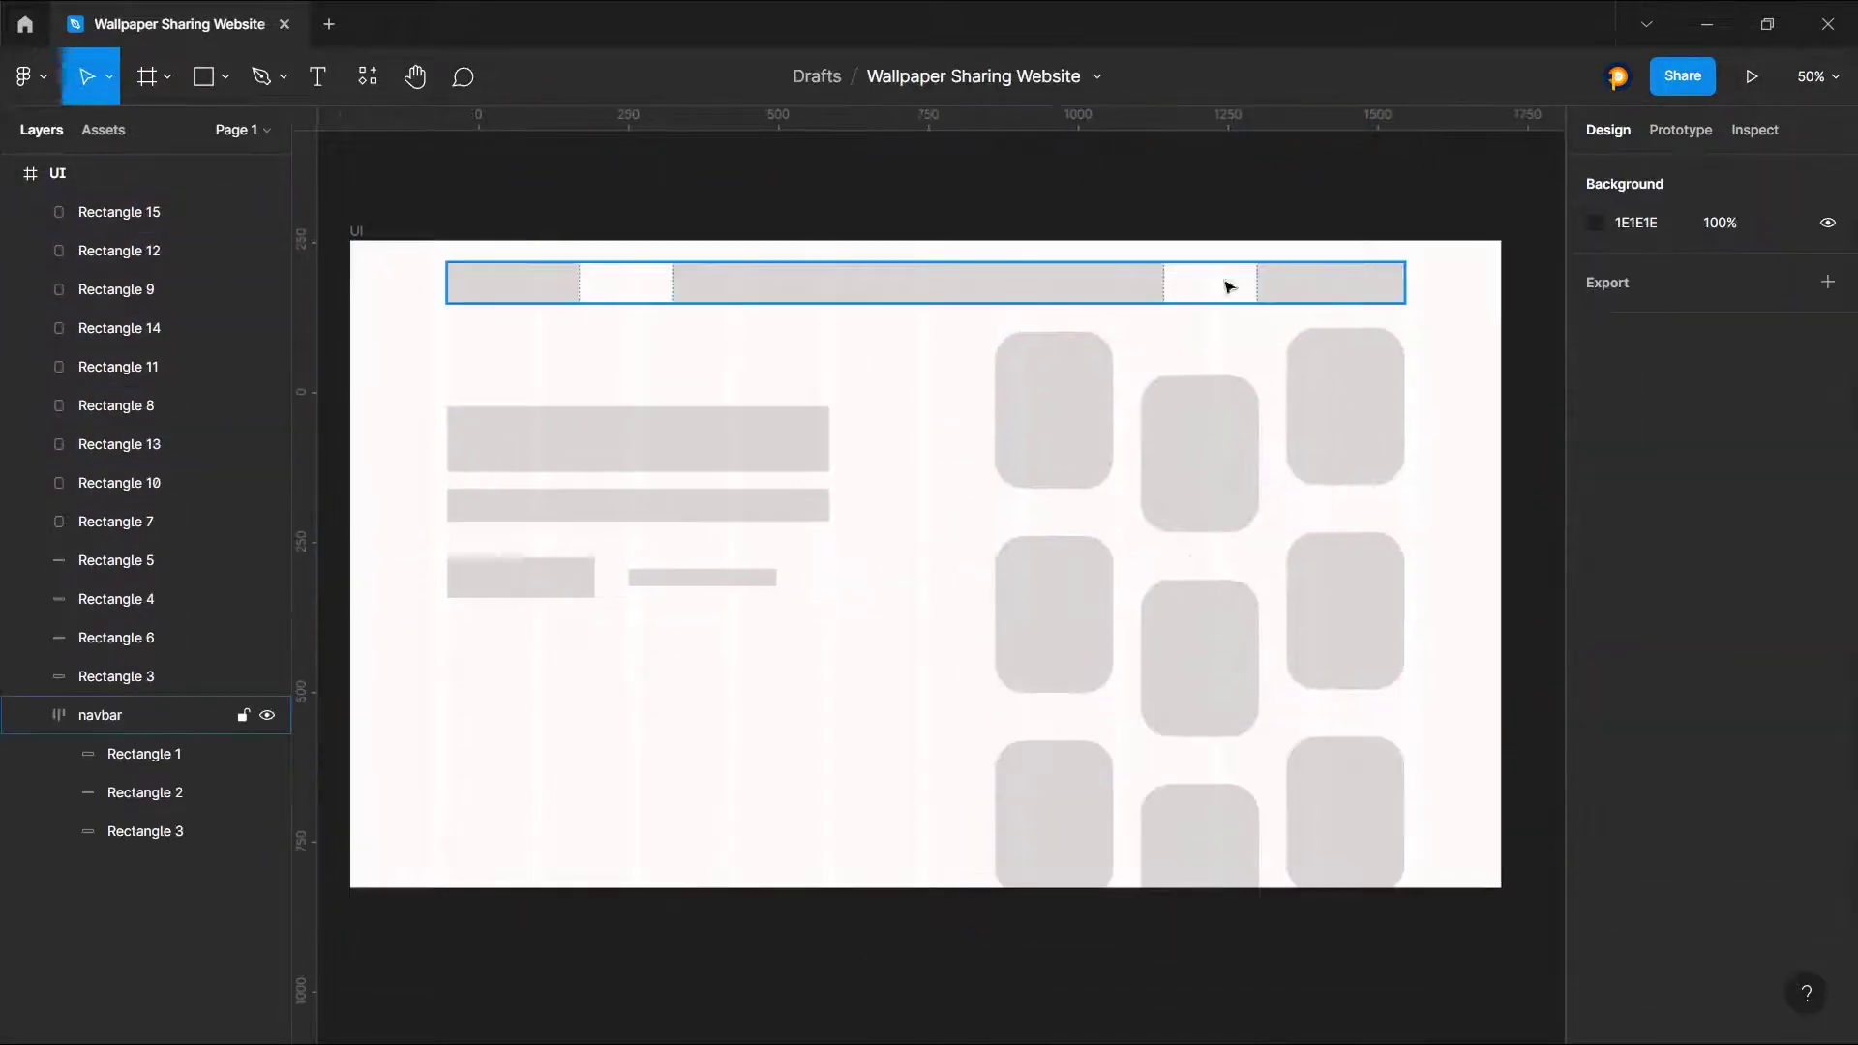
scroll(1426, 706, "down", 3)
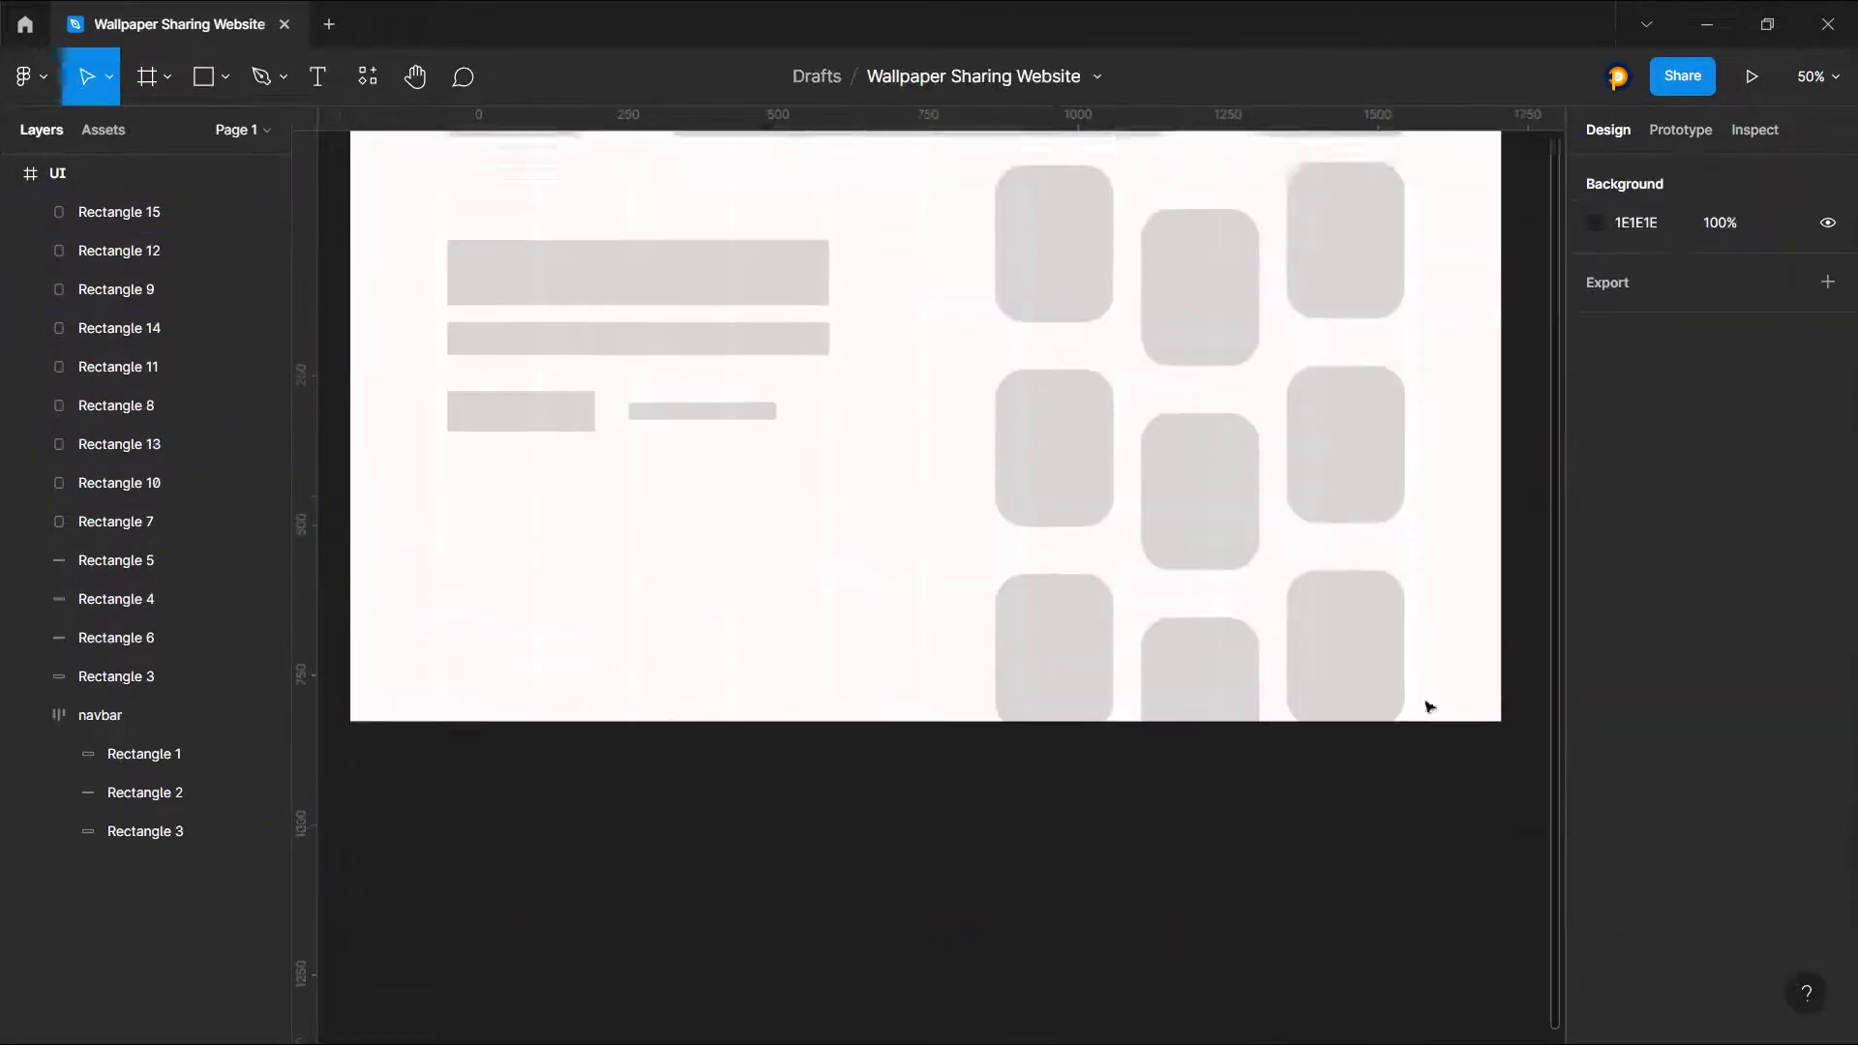
scroll(1427, 706, "up", 1)
left_click_drag(976, 744, 925, 746)
left_click(1431, 749)
left_click_drag(946, 737, 1463, 765)
scroll(1426, 614, "up", 4)
left_click_drag(1437, 586, 884, 590)
left_click(884, 589)
scroll(946, 724, "down", 4)
scroll(976, 681, "down", 3)
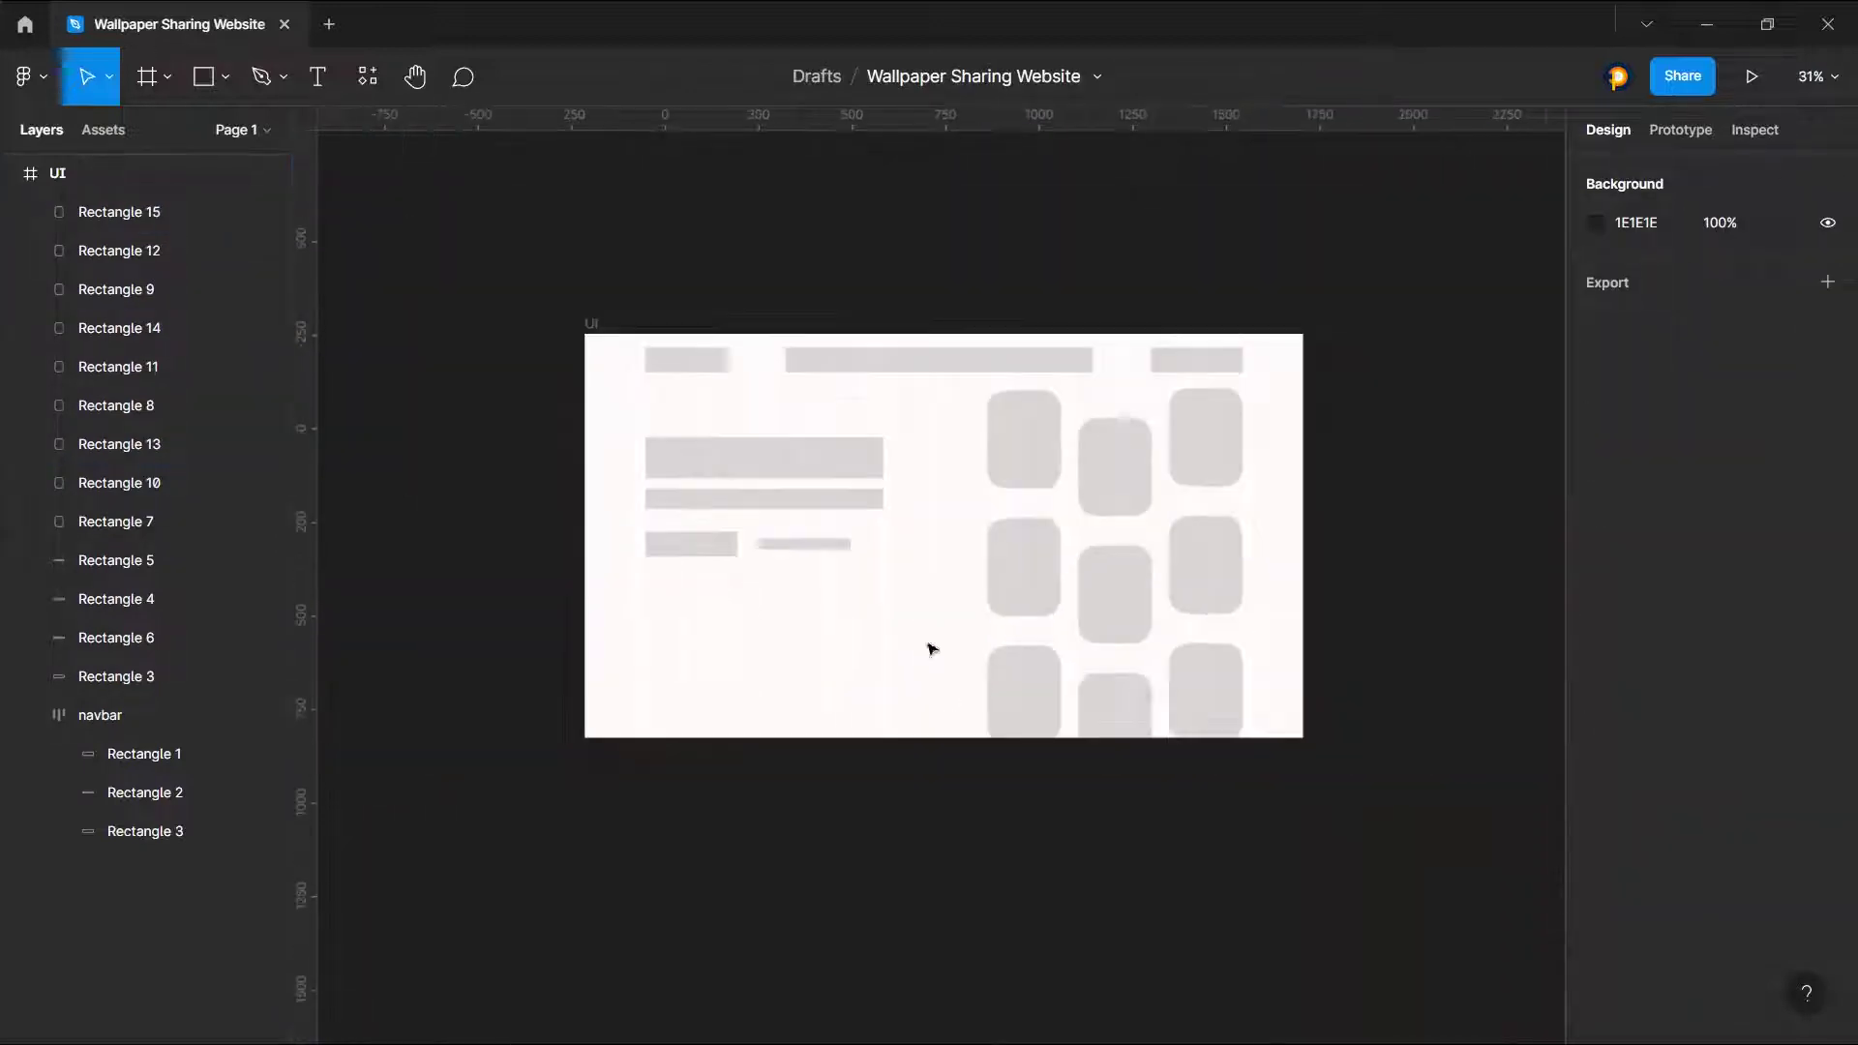
scroll(823, 593, "up", 2)
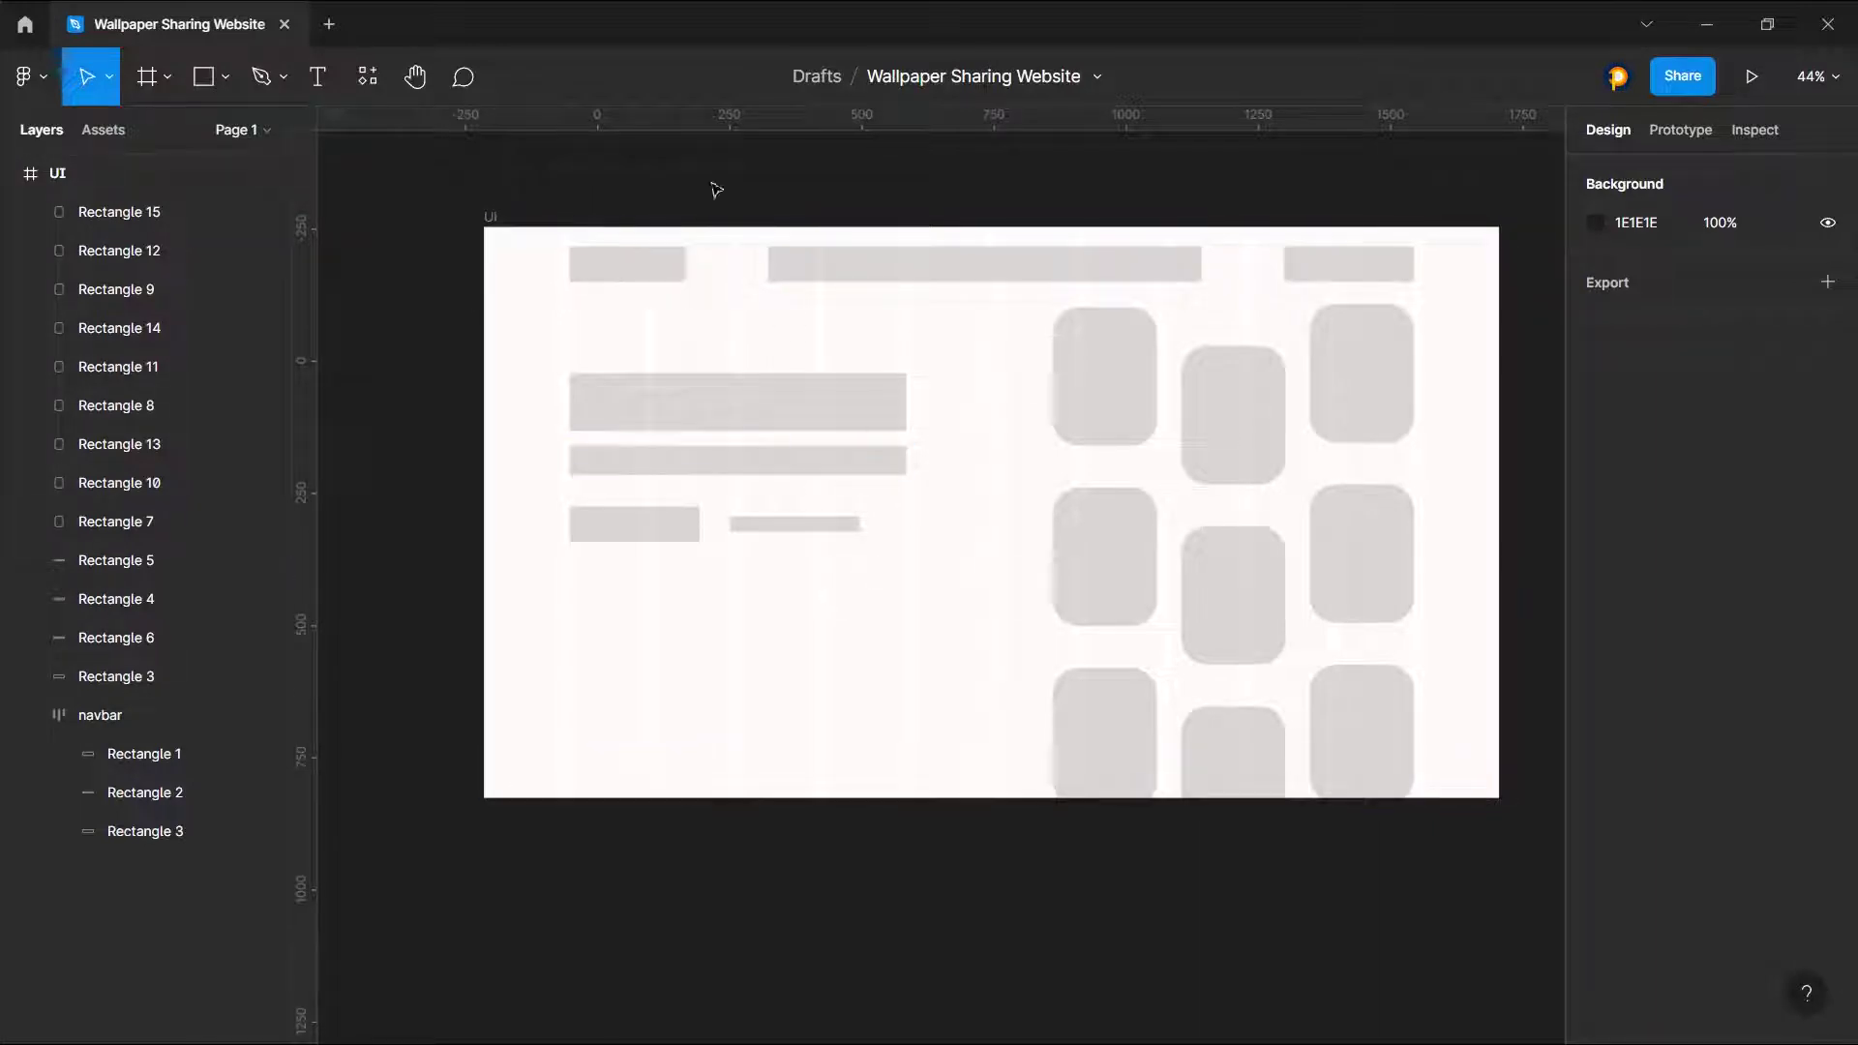
left_click(620, 271)
left_click(621, 271)
left_click(933, 677)
right_click(933, 600)
left_click(830, 561)
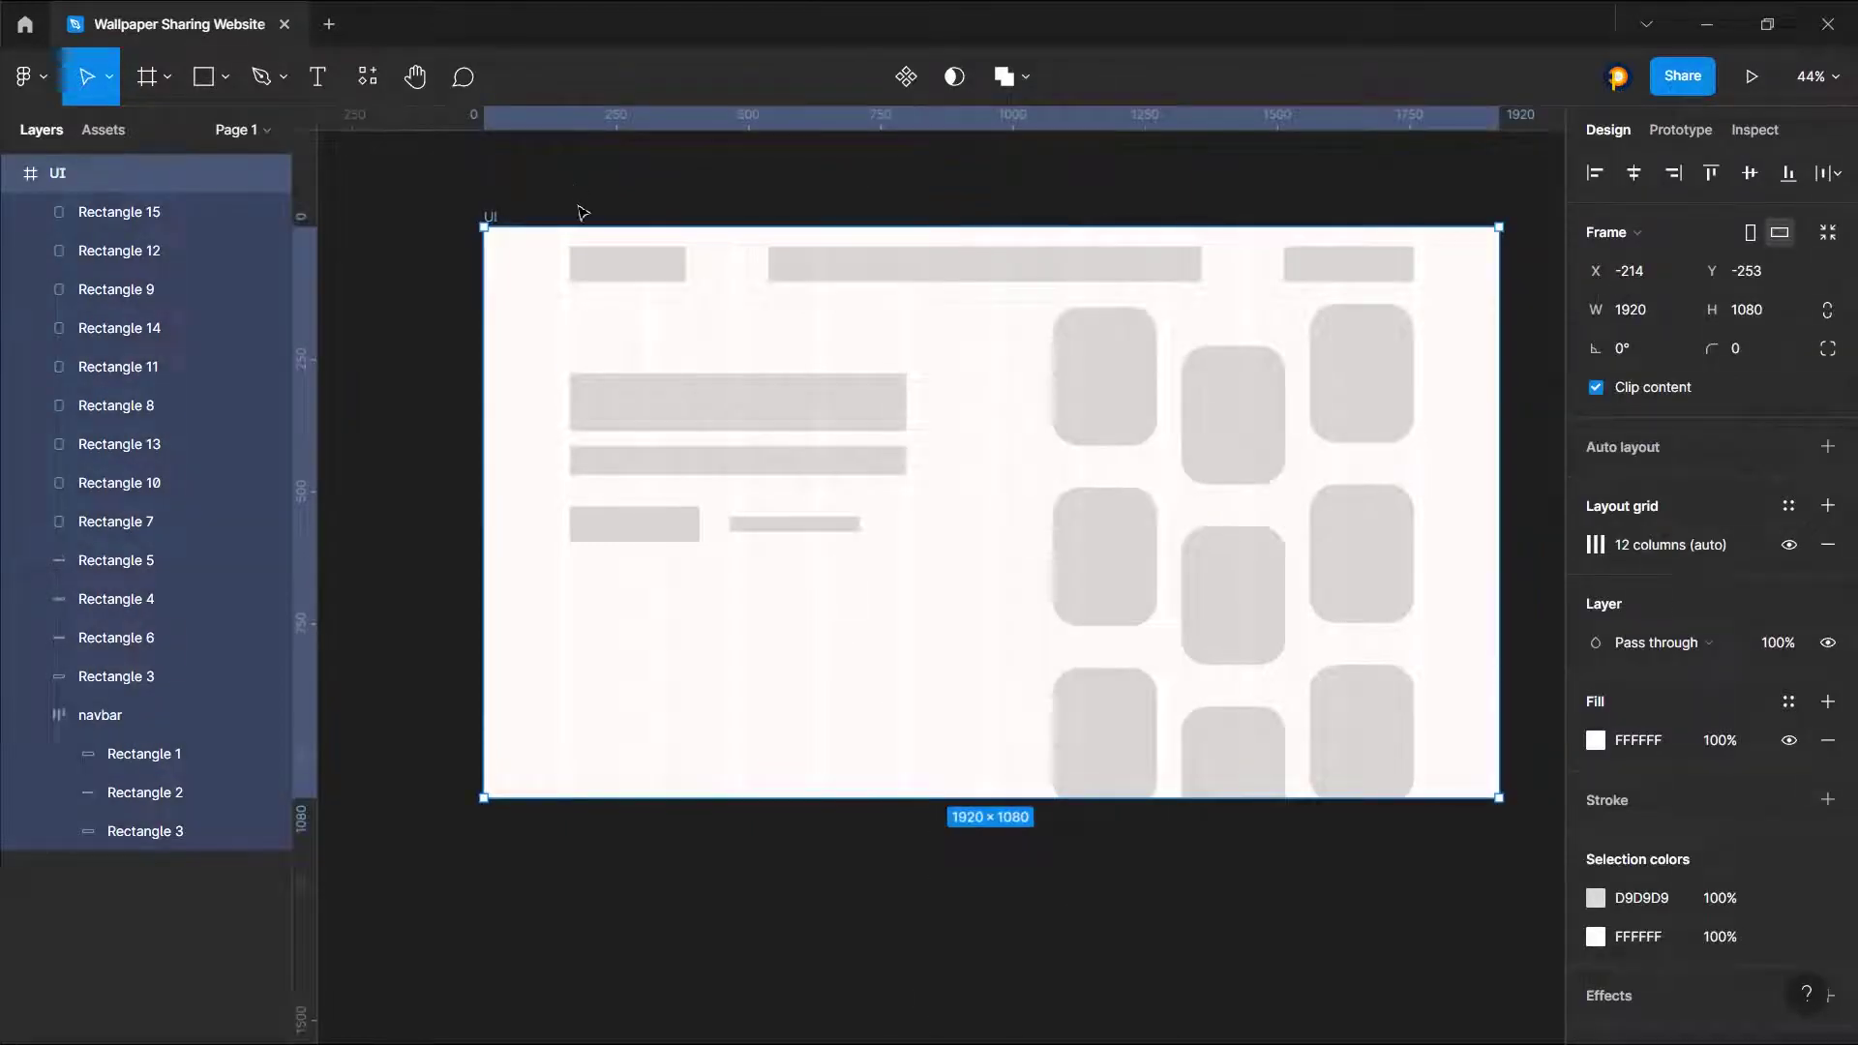
Step: Run the Logo Creator plugin on the UI frame
right_click(930, 482)
mouse_move(971, 829)
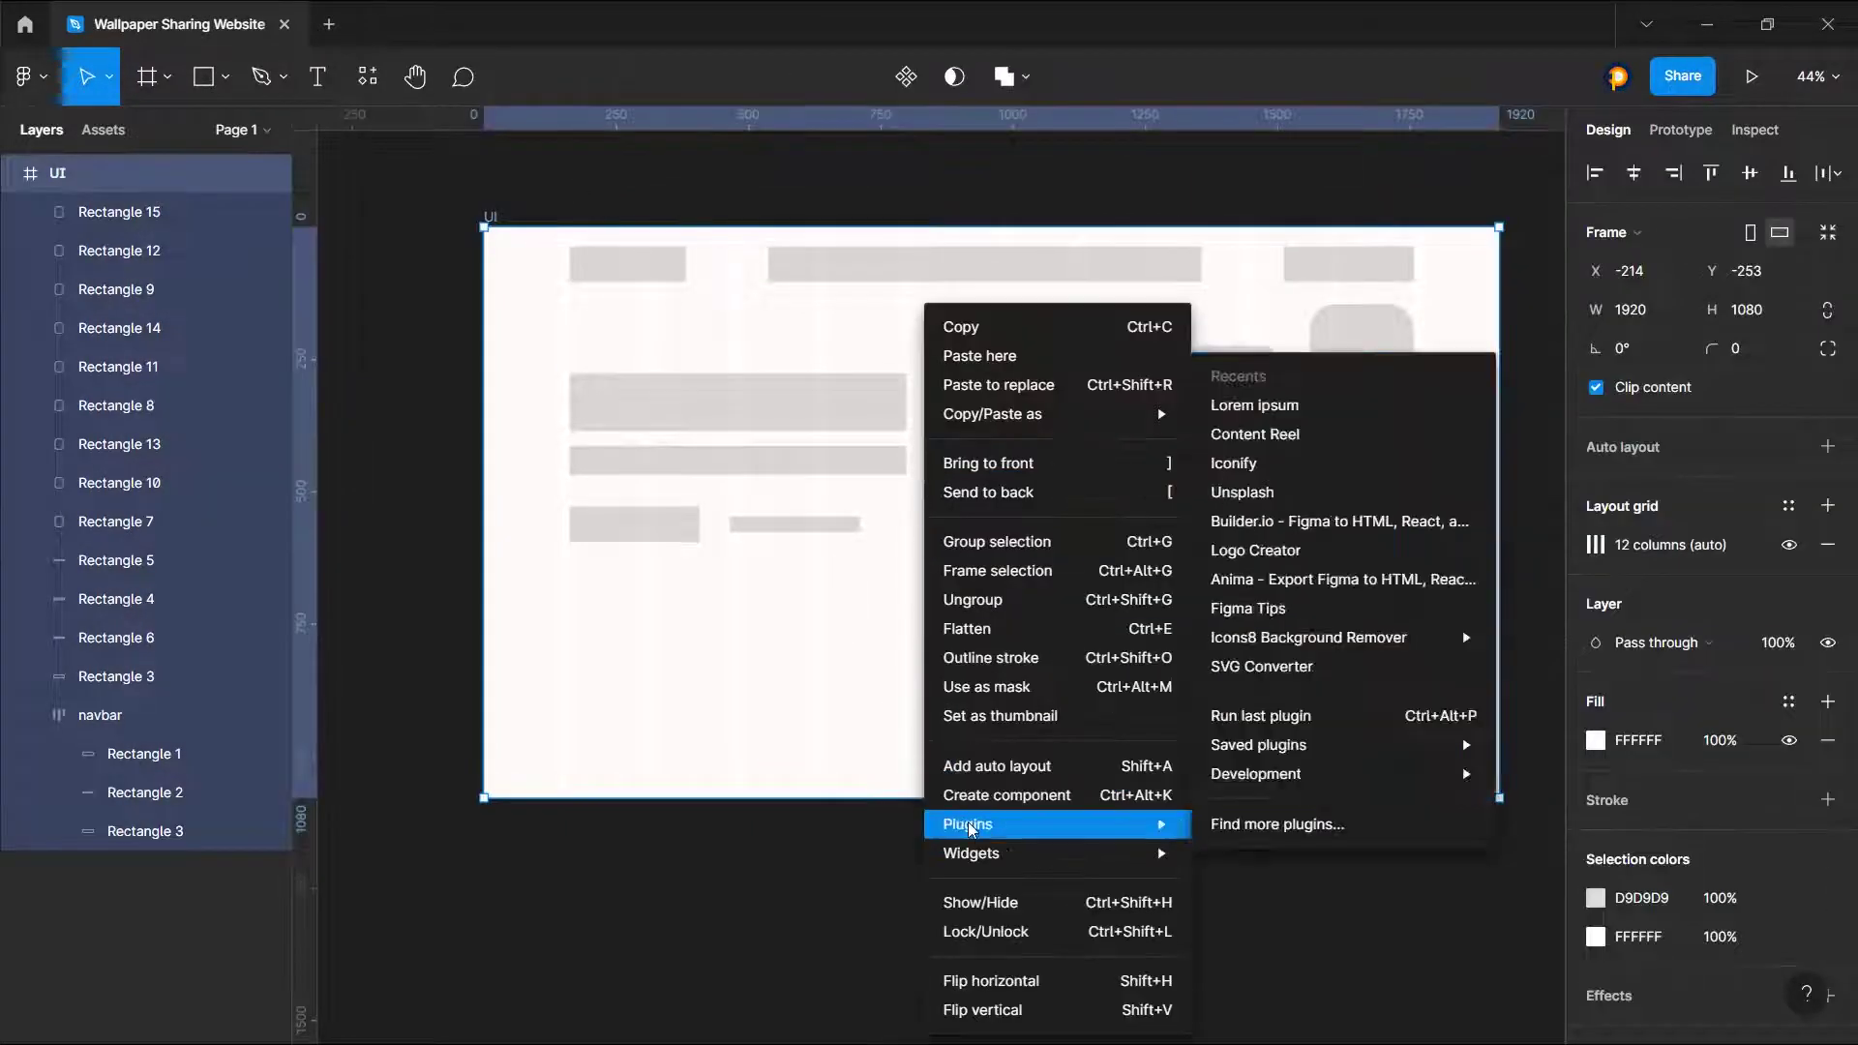
mouse_move(1254, 783)
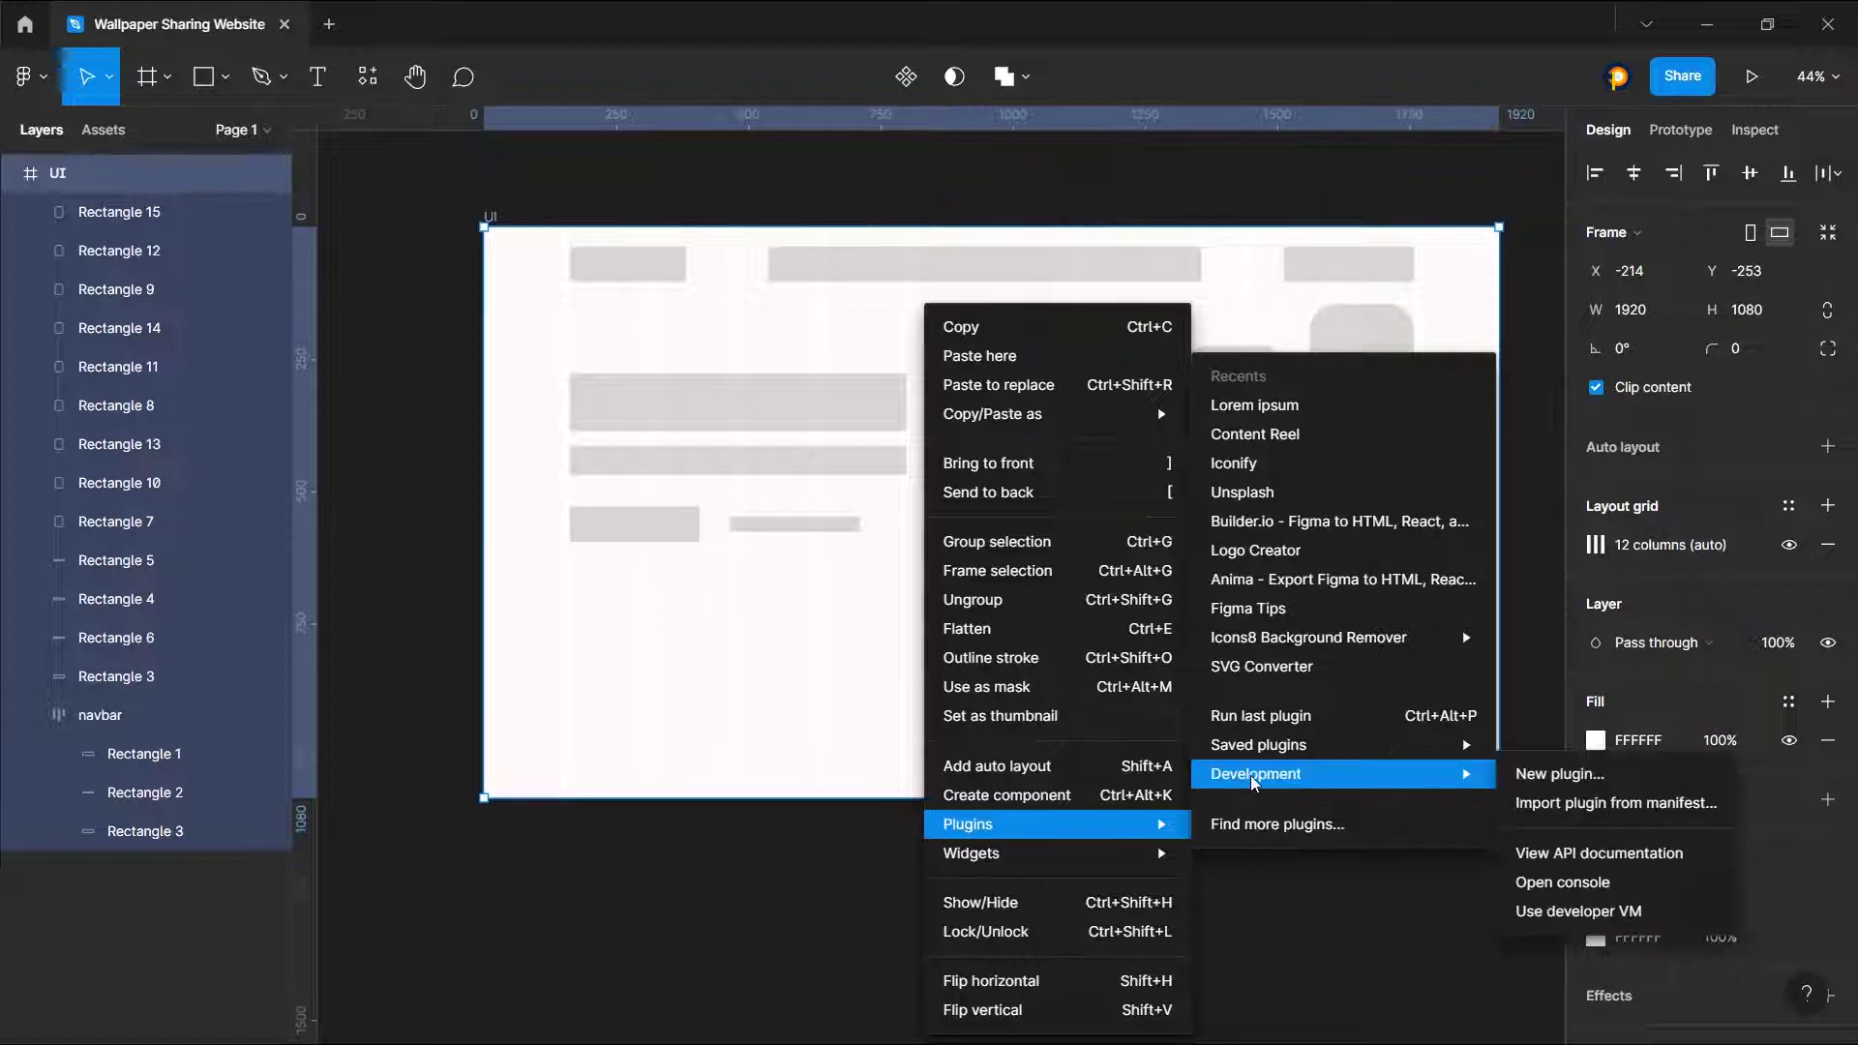
left_click(1242, 552)
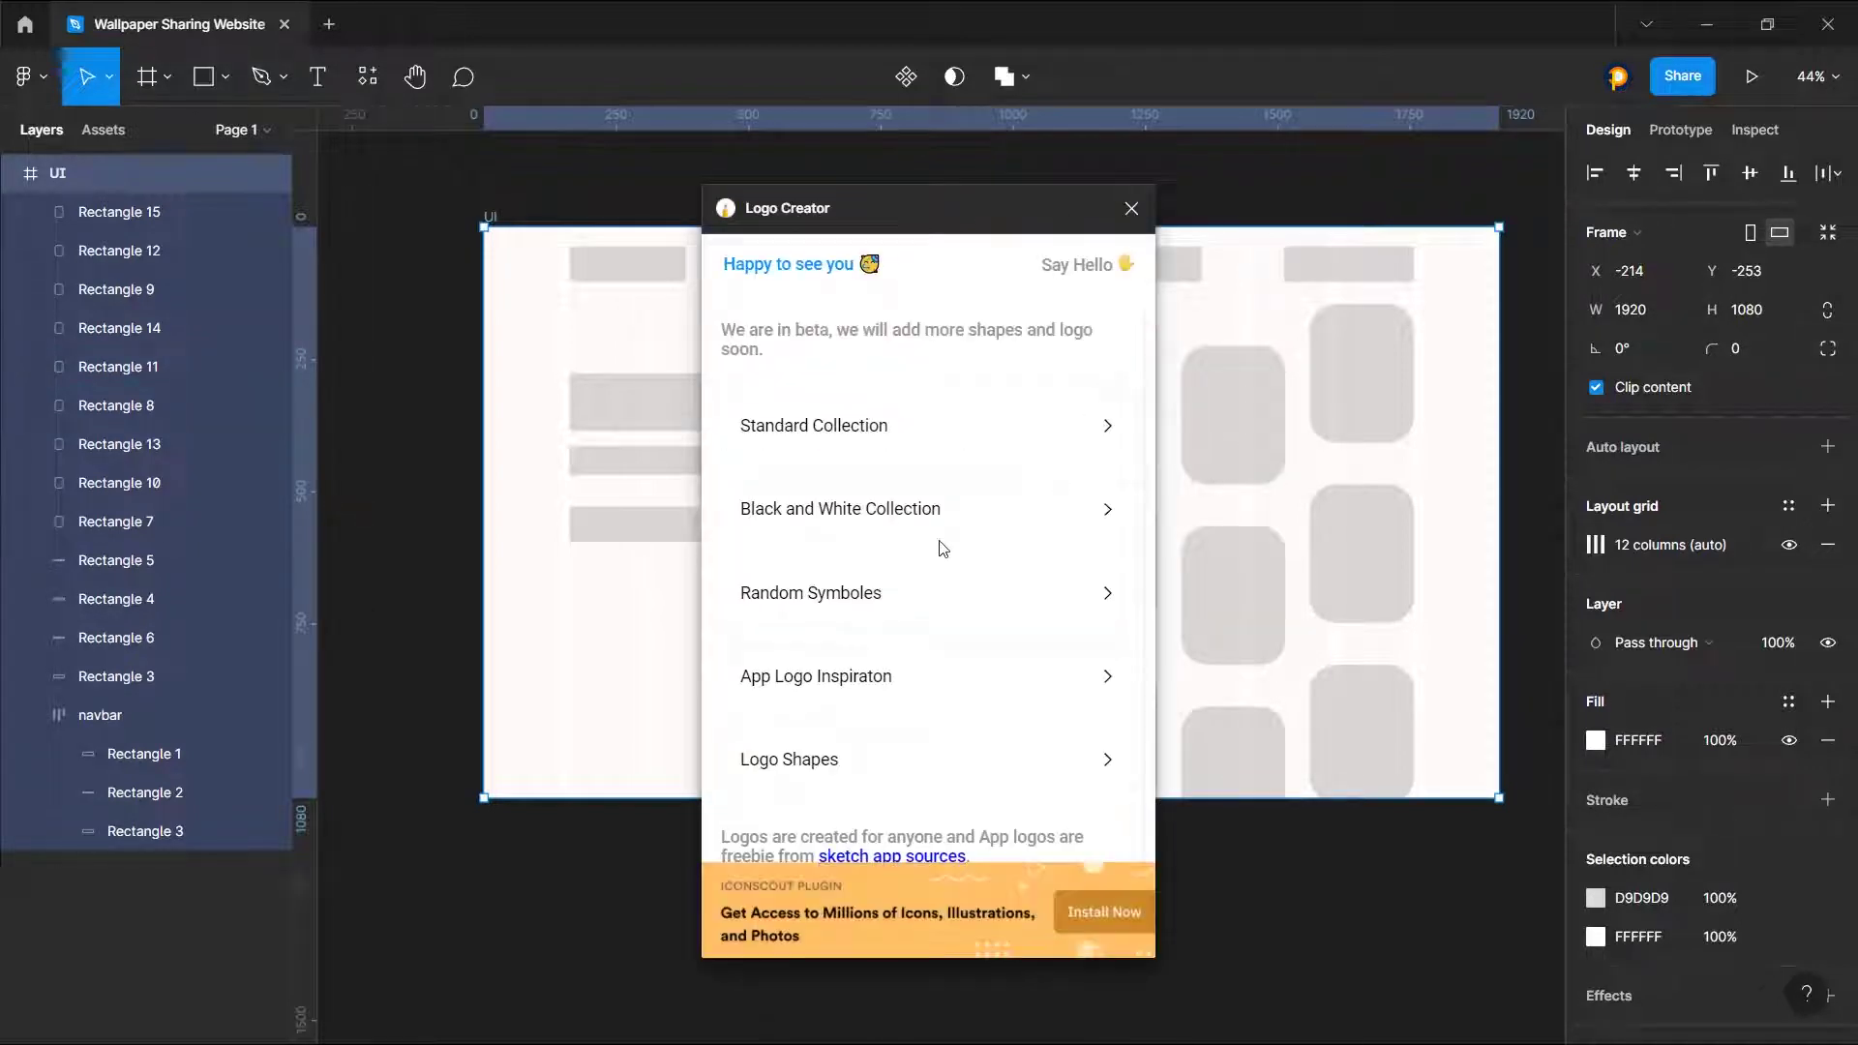
Step: Browse the plugin's logo collections and insert the upward-arrow logo made of vertical bars into the UI frame
left_click(882, 594)
scroll(977, 601, "down", 10)
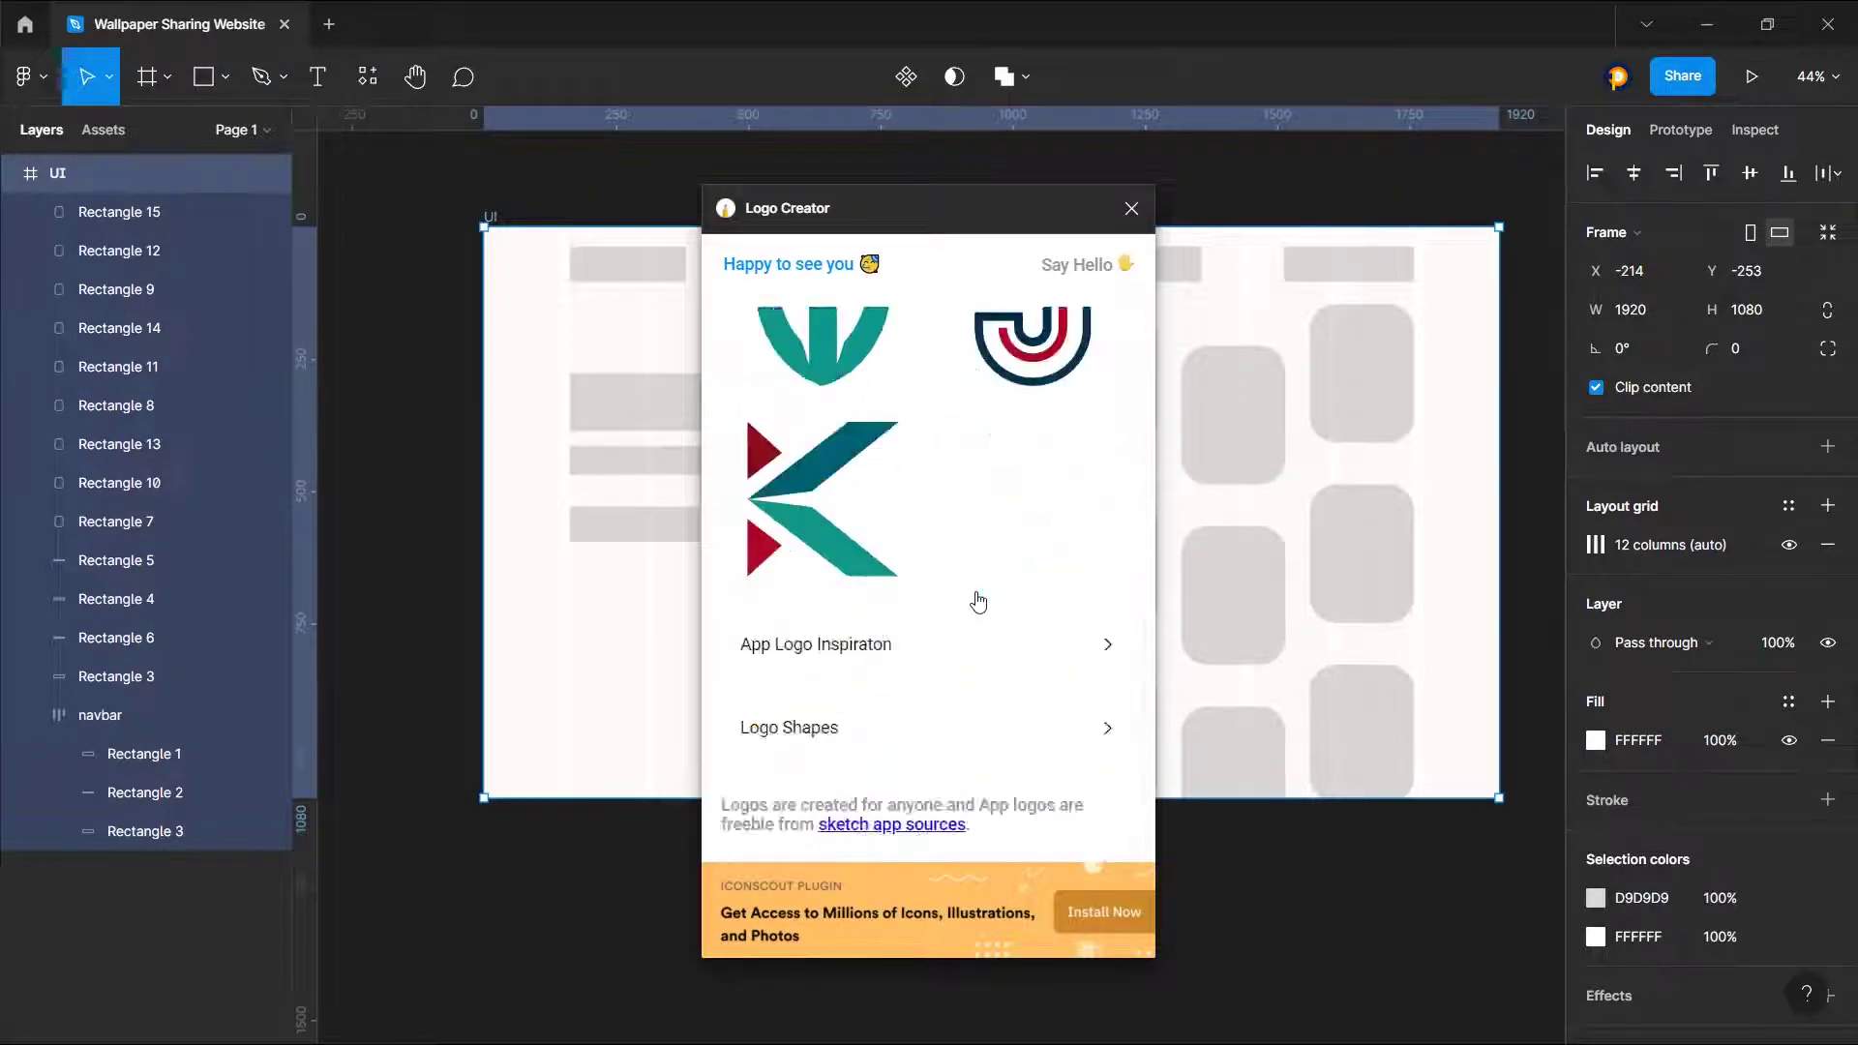
scroll(979, 601, "up", 10)
left_click(855, 425)
scroll(856, 483, "down", 5)
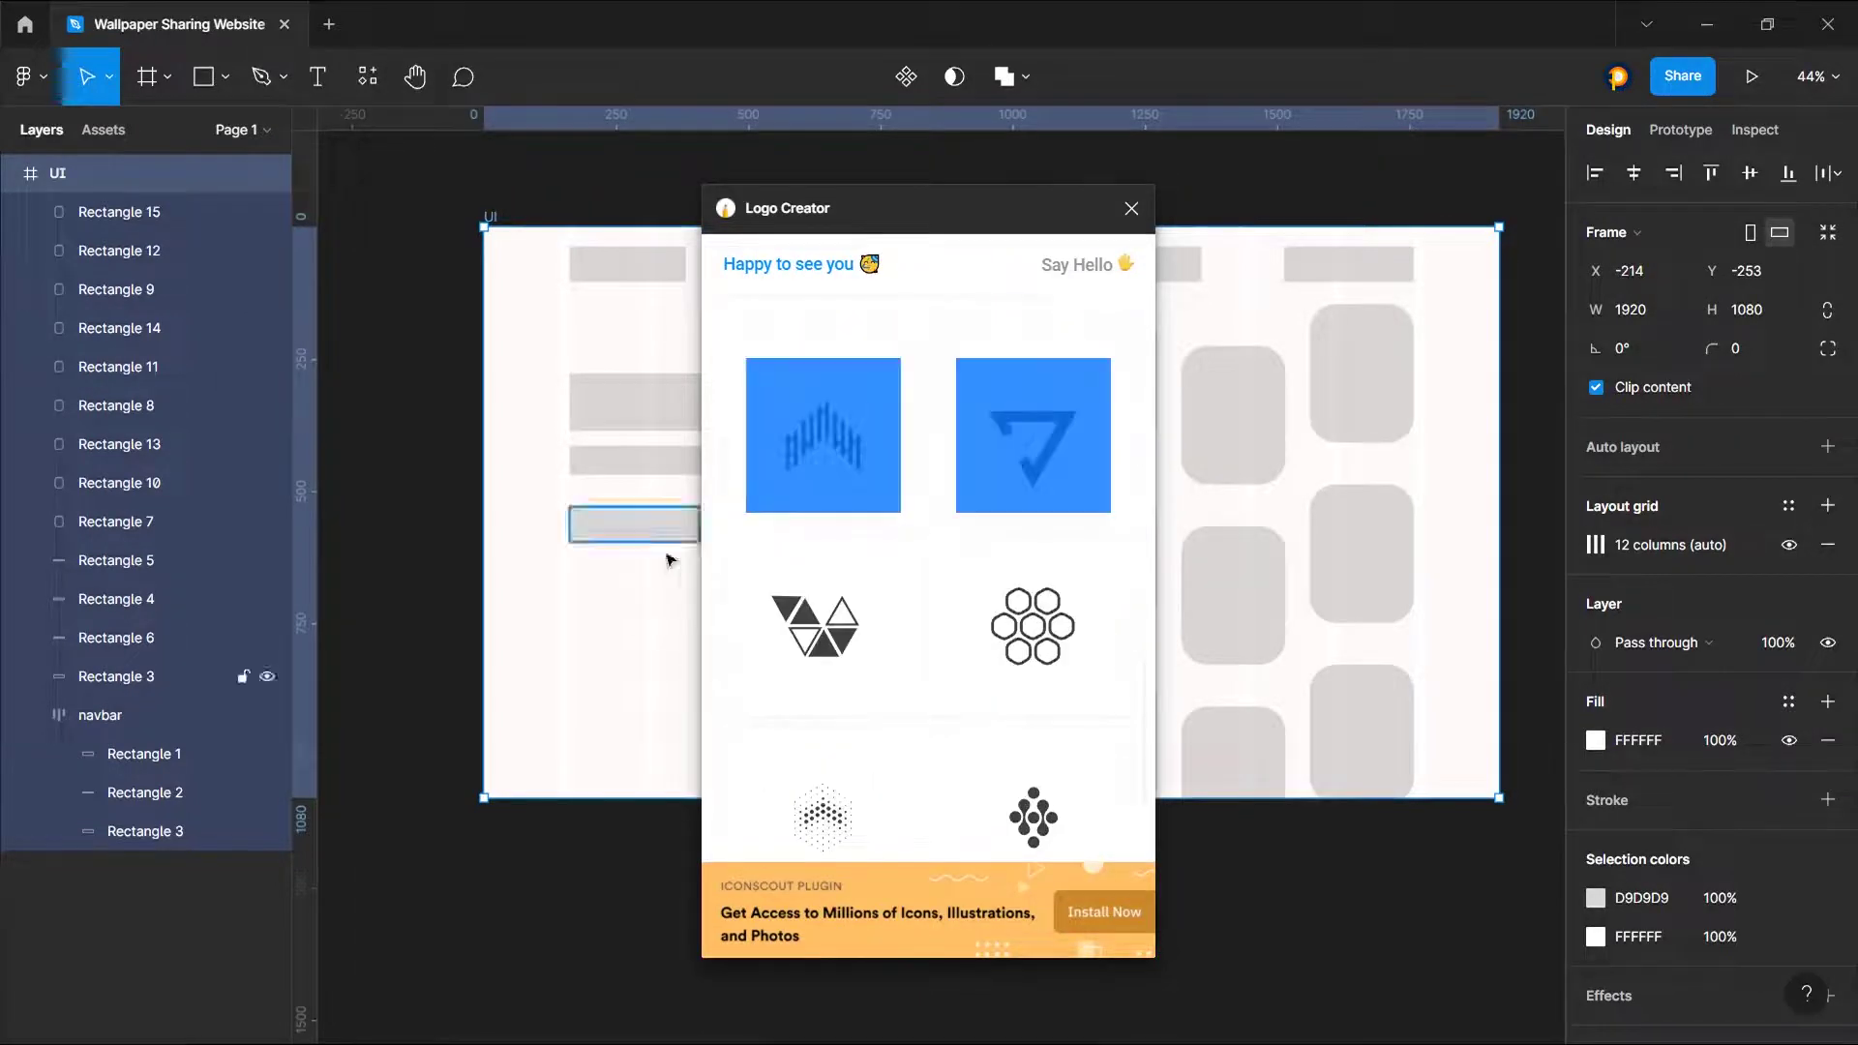
left_click(842, 450)
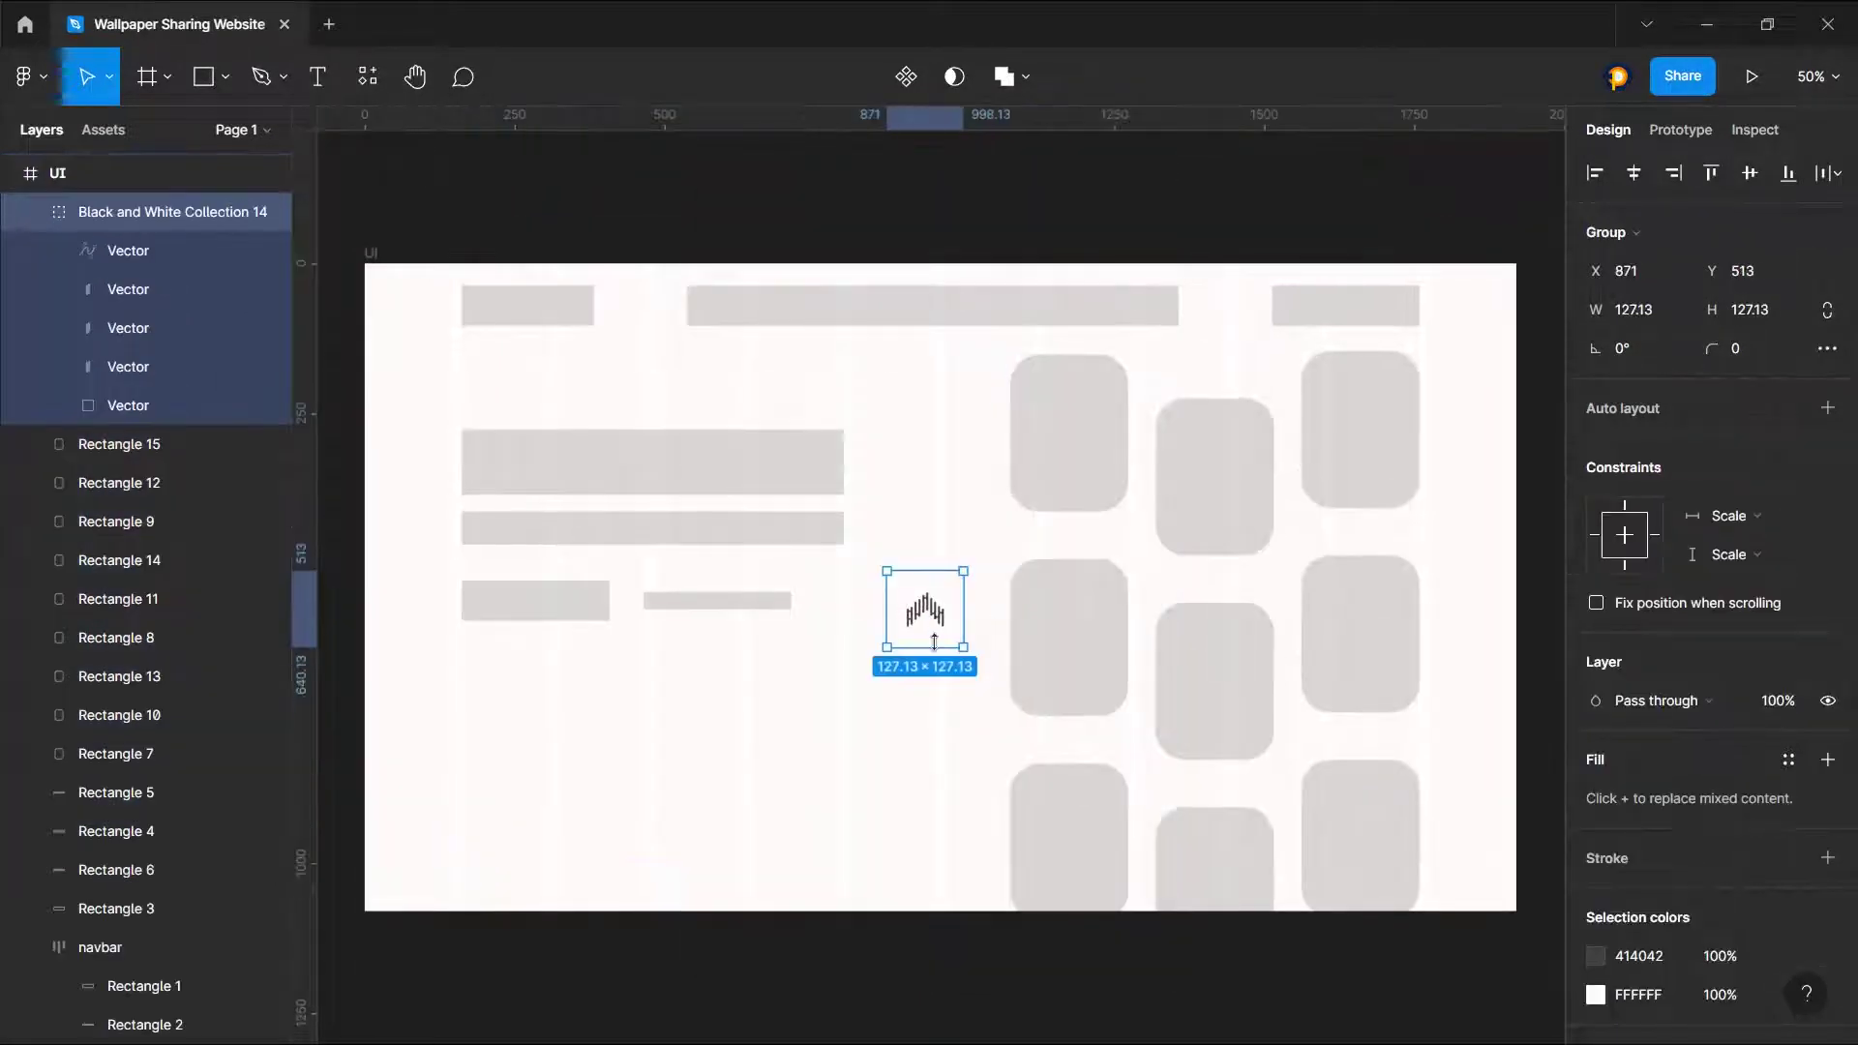
scroll(937, 610, "down", 4)
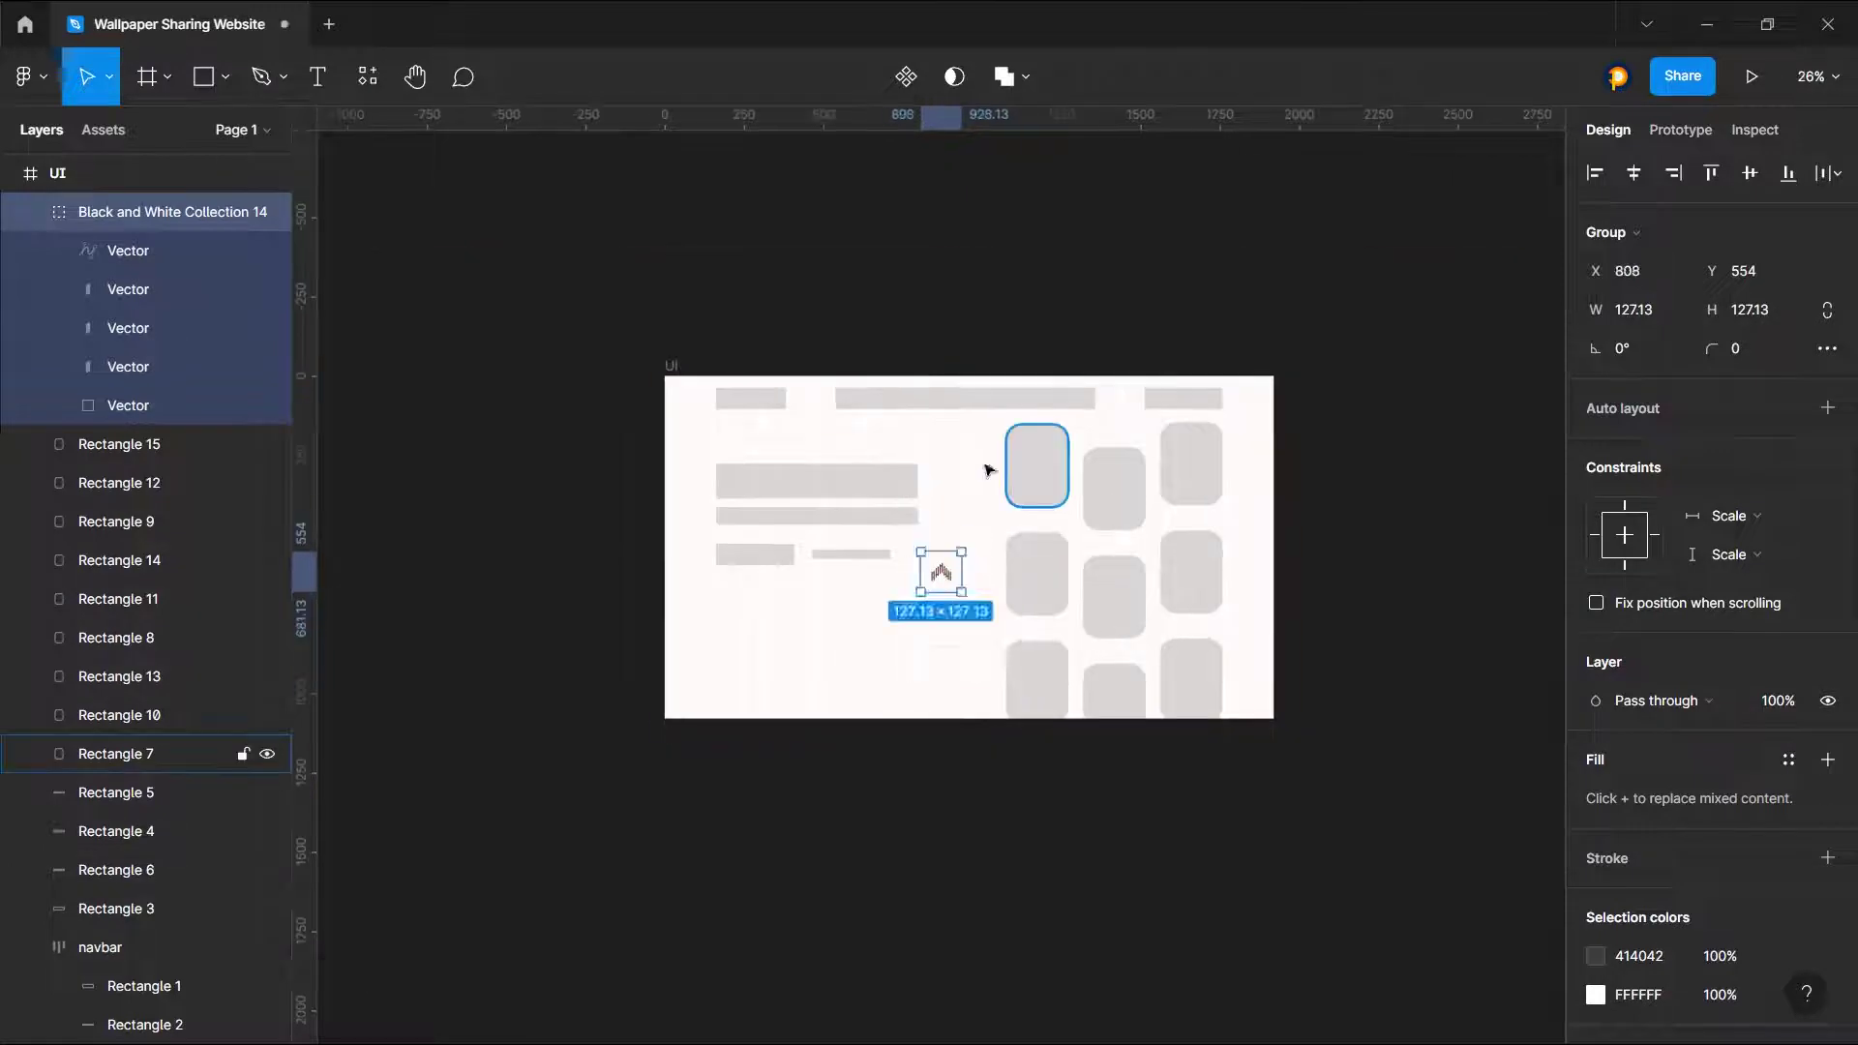
left_click(965, 536)
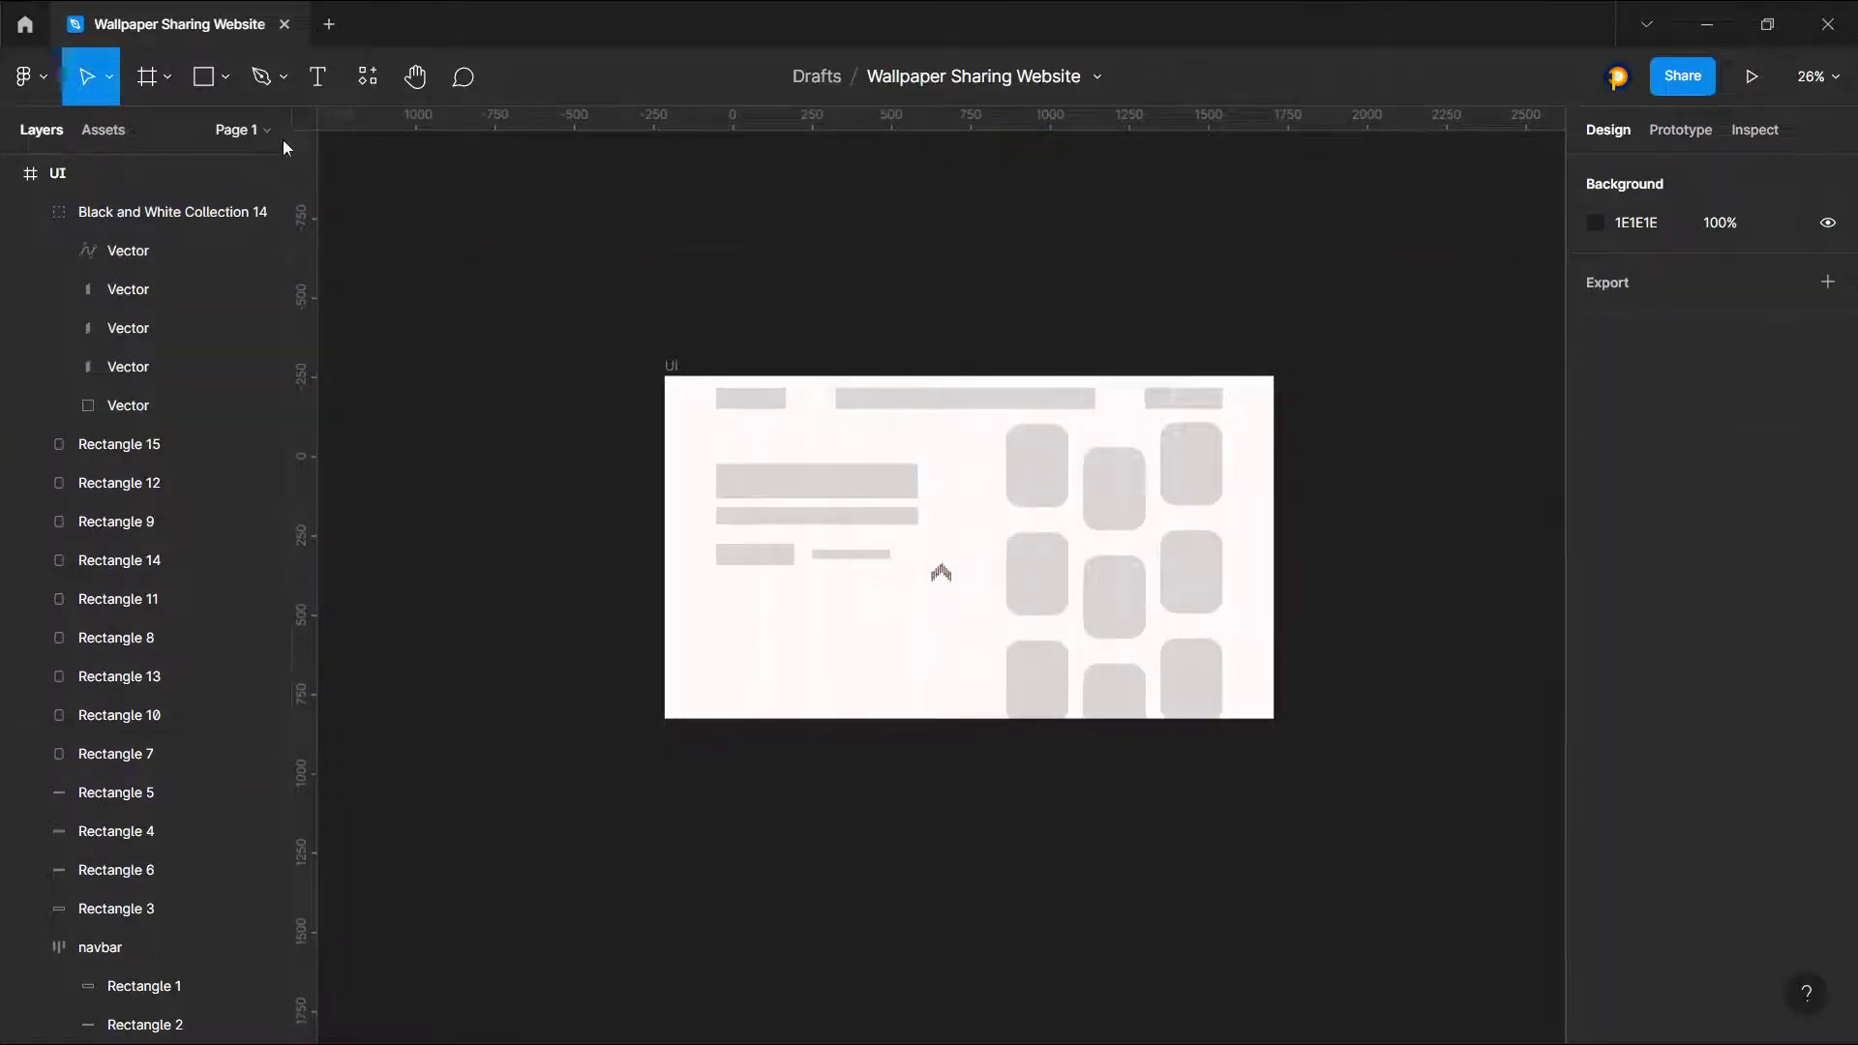
Step: Try to draw a new frame beside the UI frame on Page 1
left_click(161, 78)
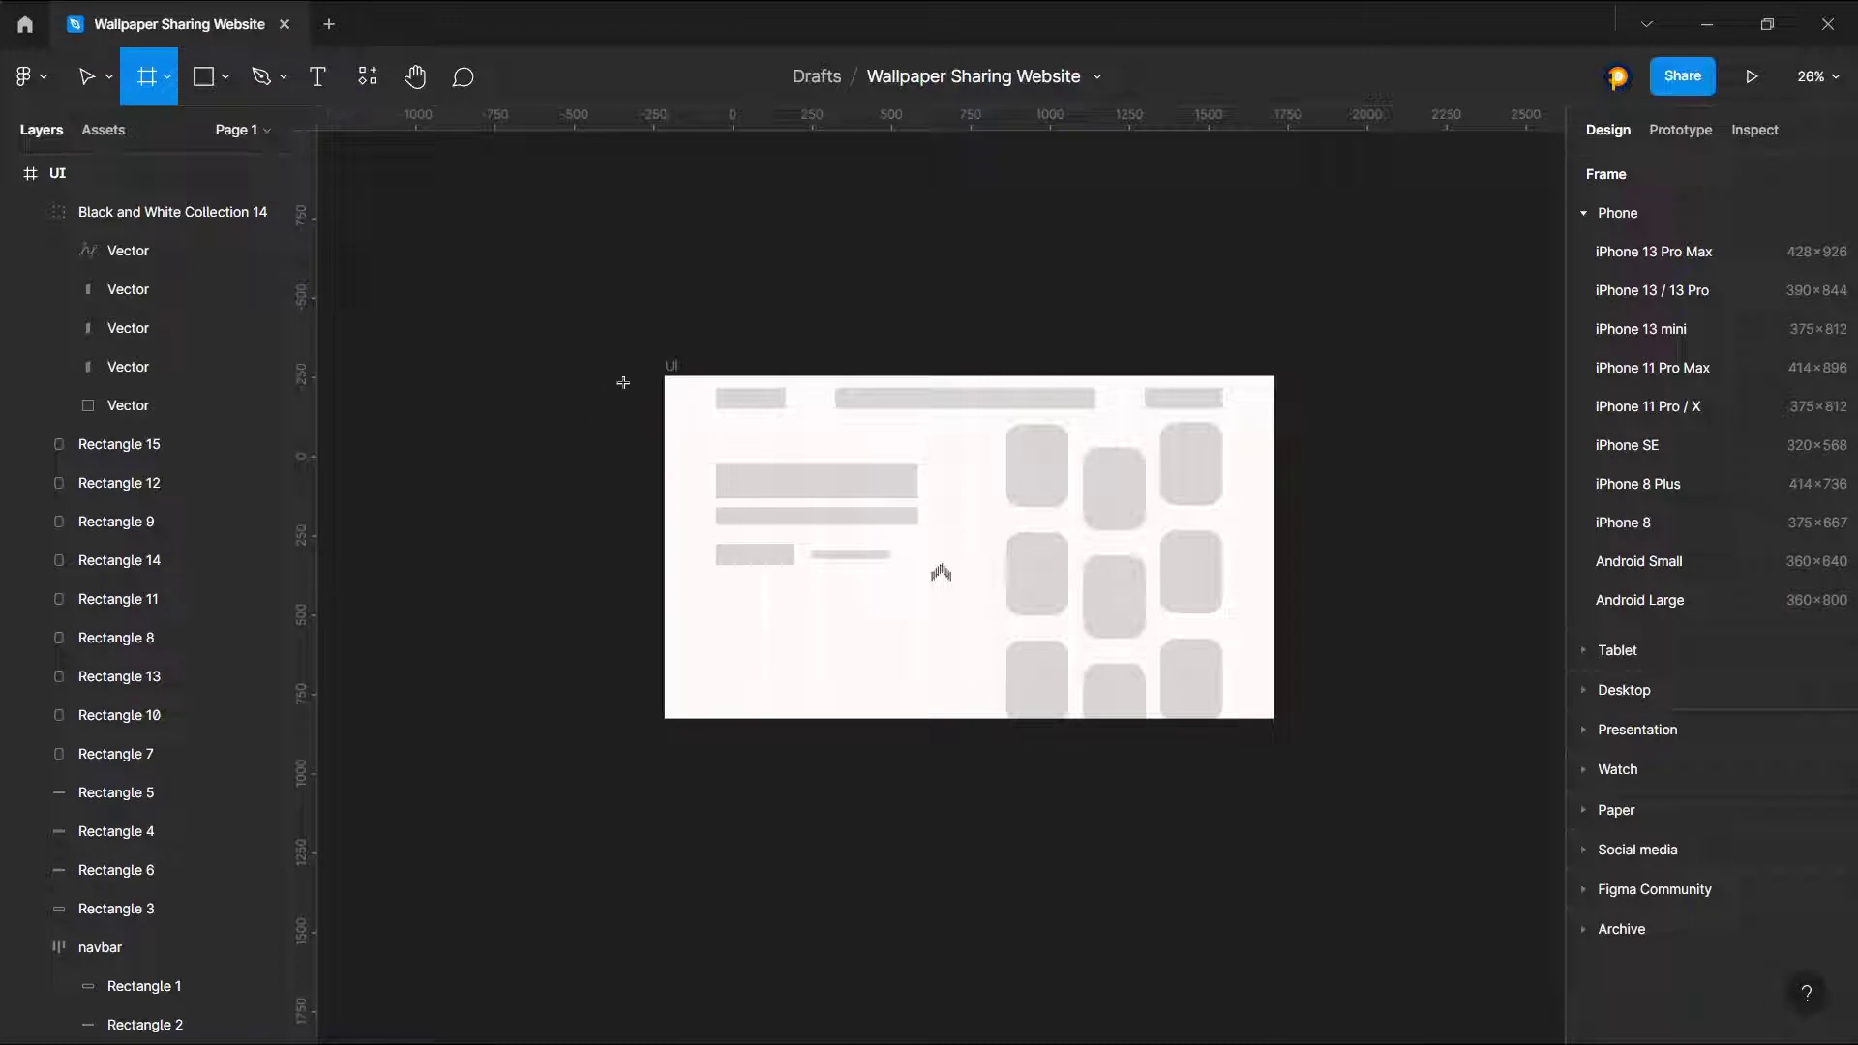
left_click_drag(426, 373, 610, 651)
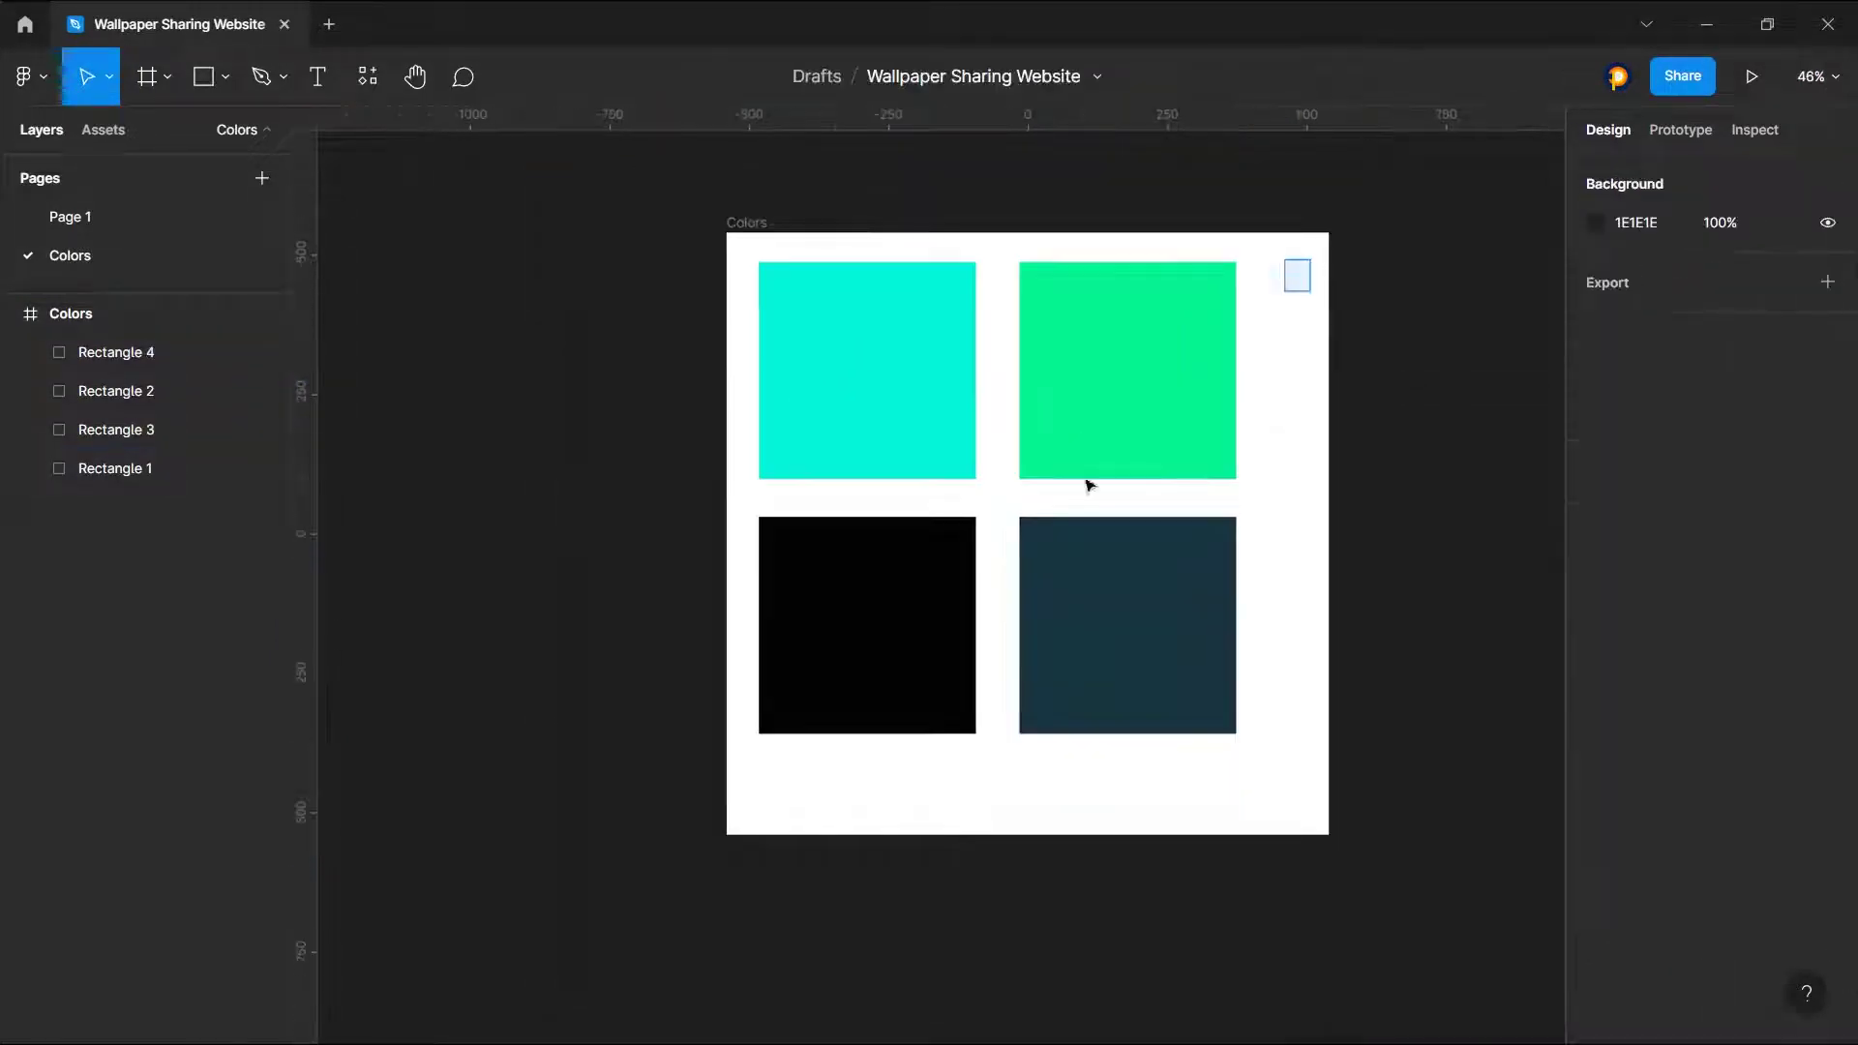
Step: Set the corner radius of all four color squares to 84 and center them in the Colors frame
left_click_drag(1310, 260, 716, 731)
left_click_drag(1712, 312, 1277, 567)
left_click_drag(1718, 311, 262, 373)
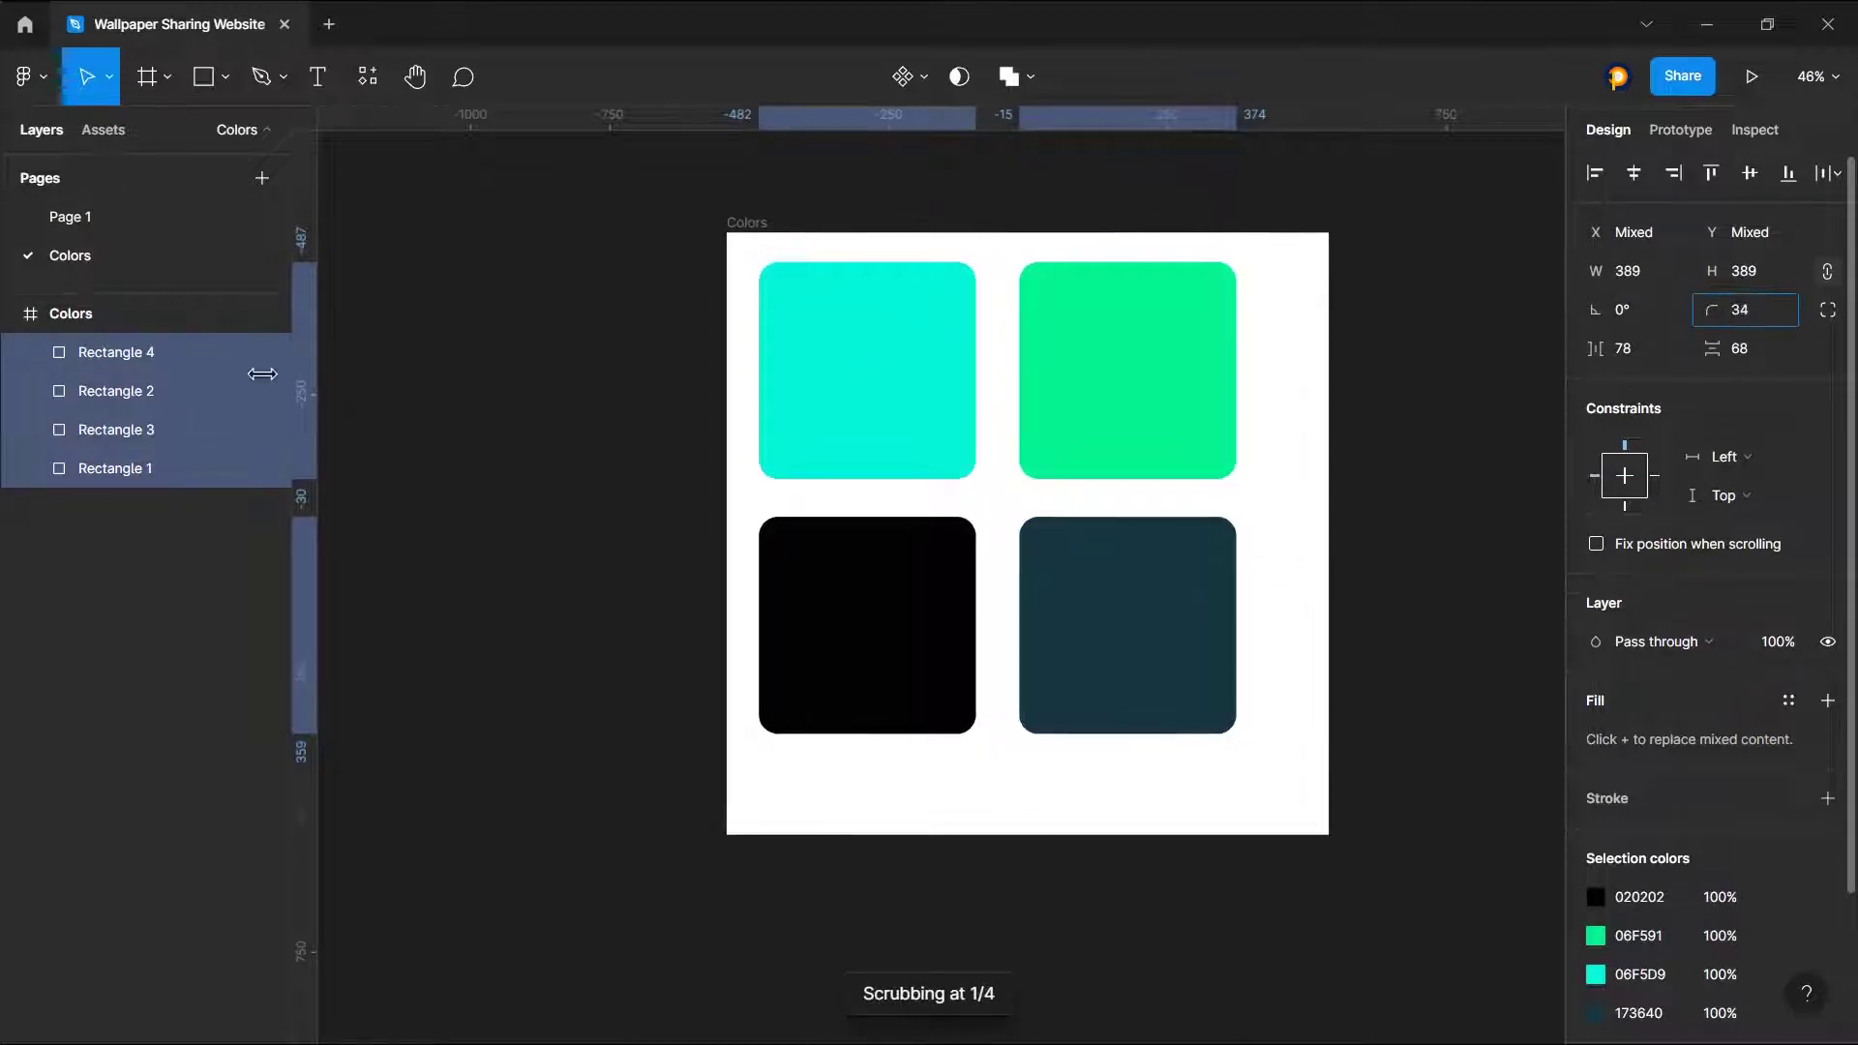
left_click_drag(602, 445, 435, 390)
left_click_drag(868, 626, 896, 663)
left_click(473, 361)
scroll(473, 361, "up", 2)
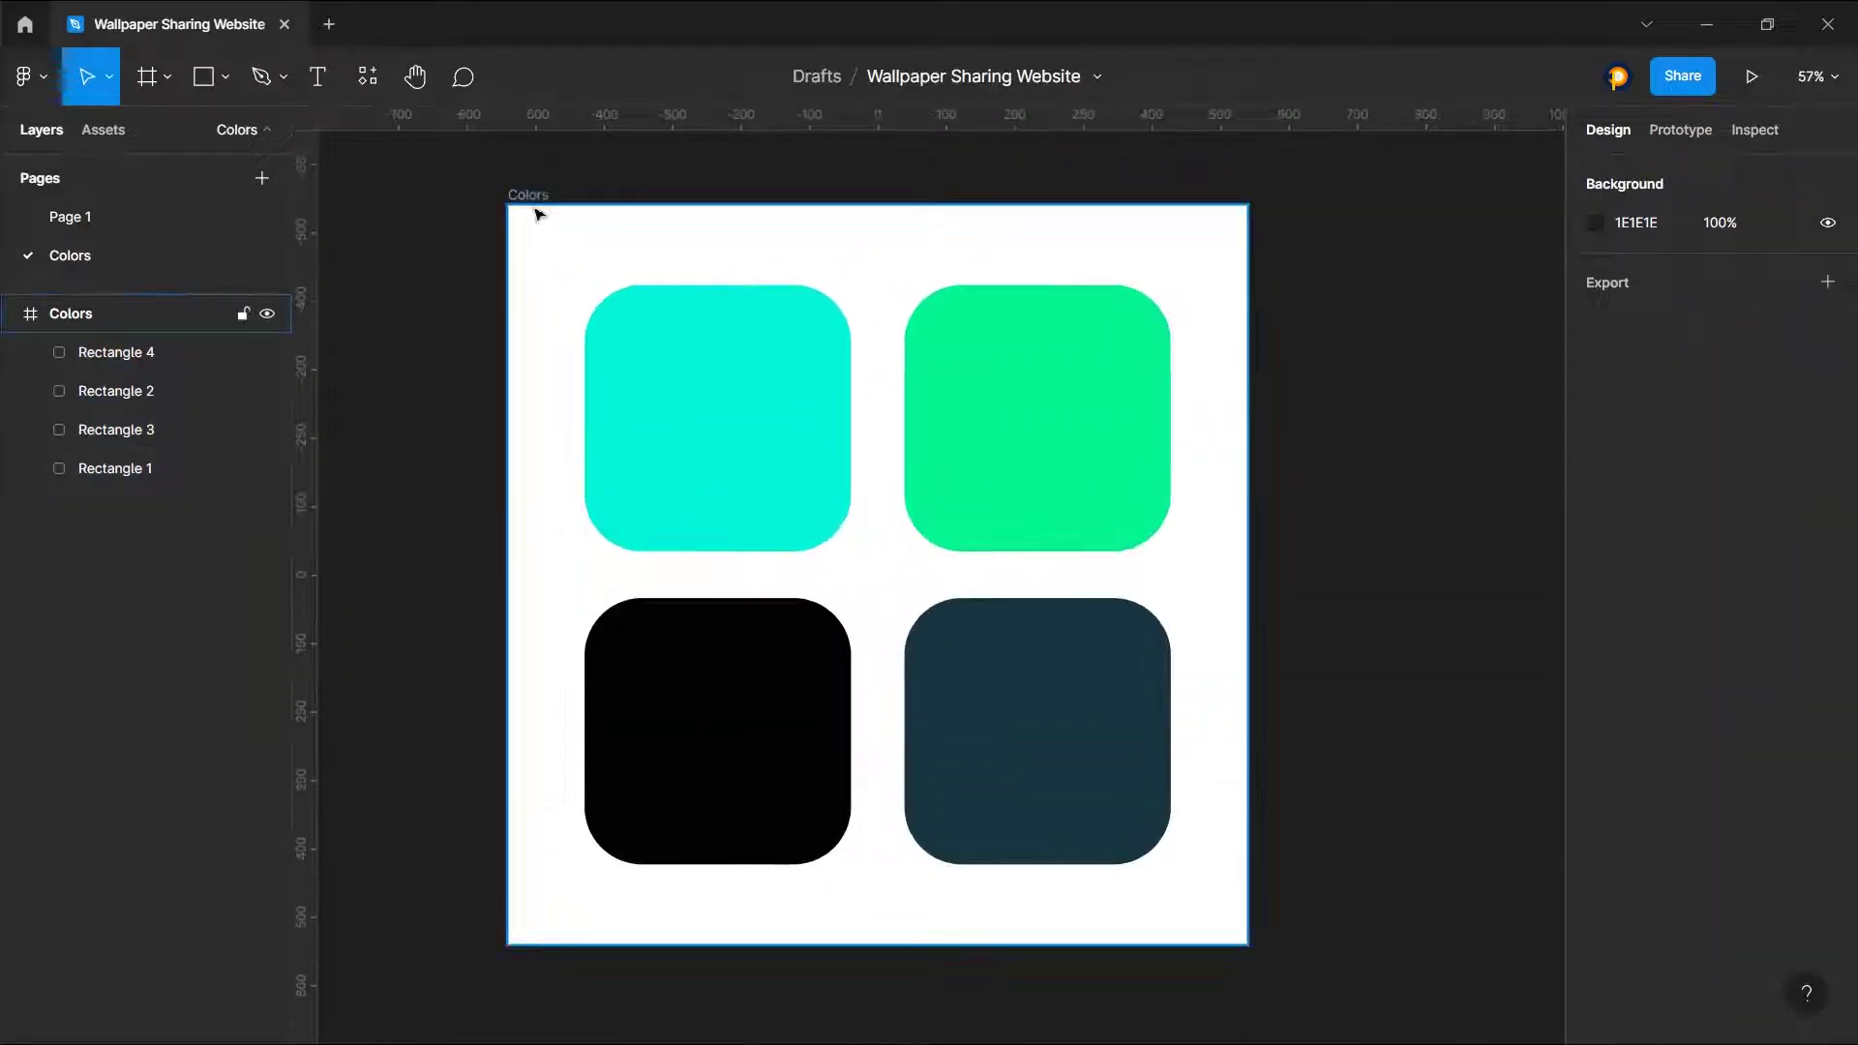
Step: Rename Page 1 as UI
left_click(438, 268)
left_click(77, 213)
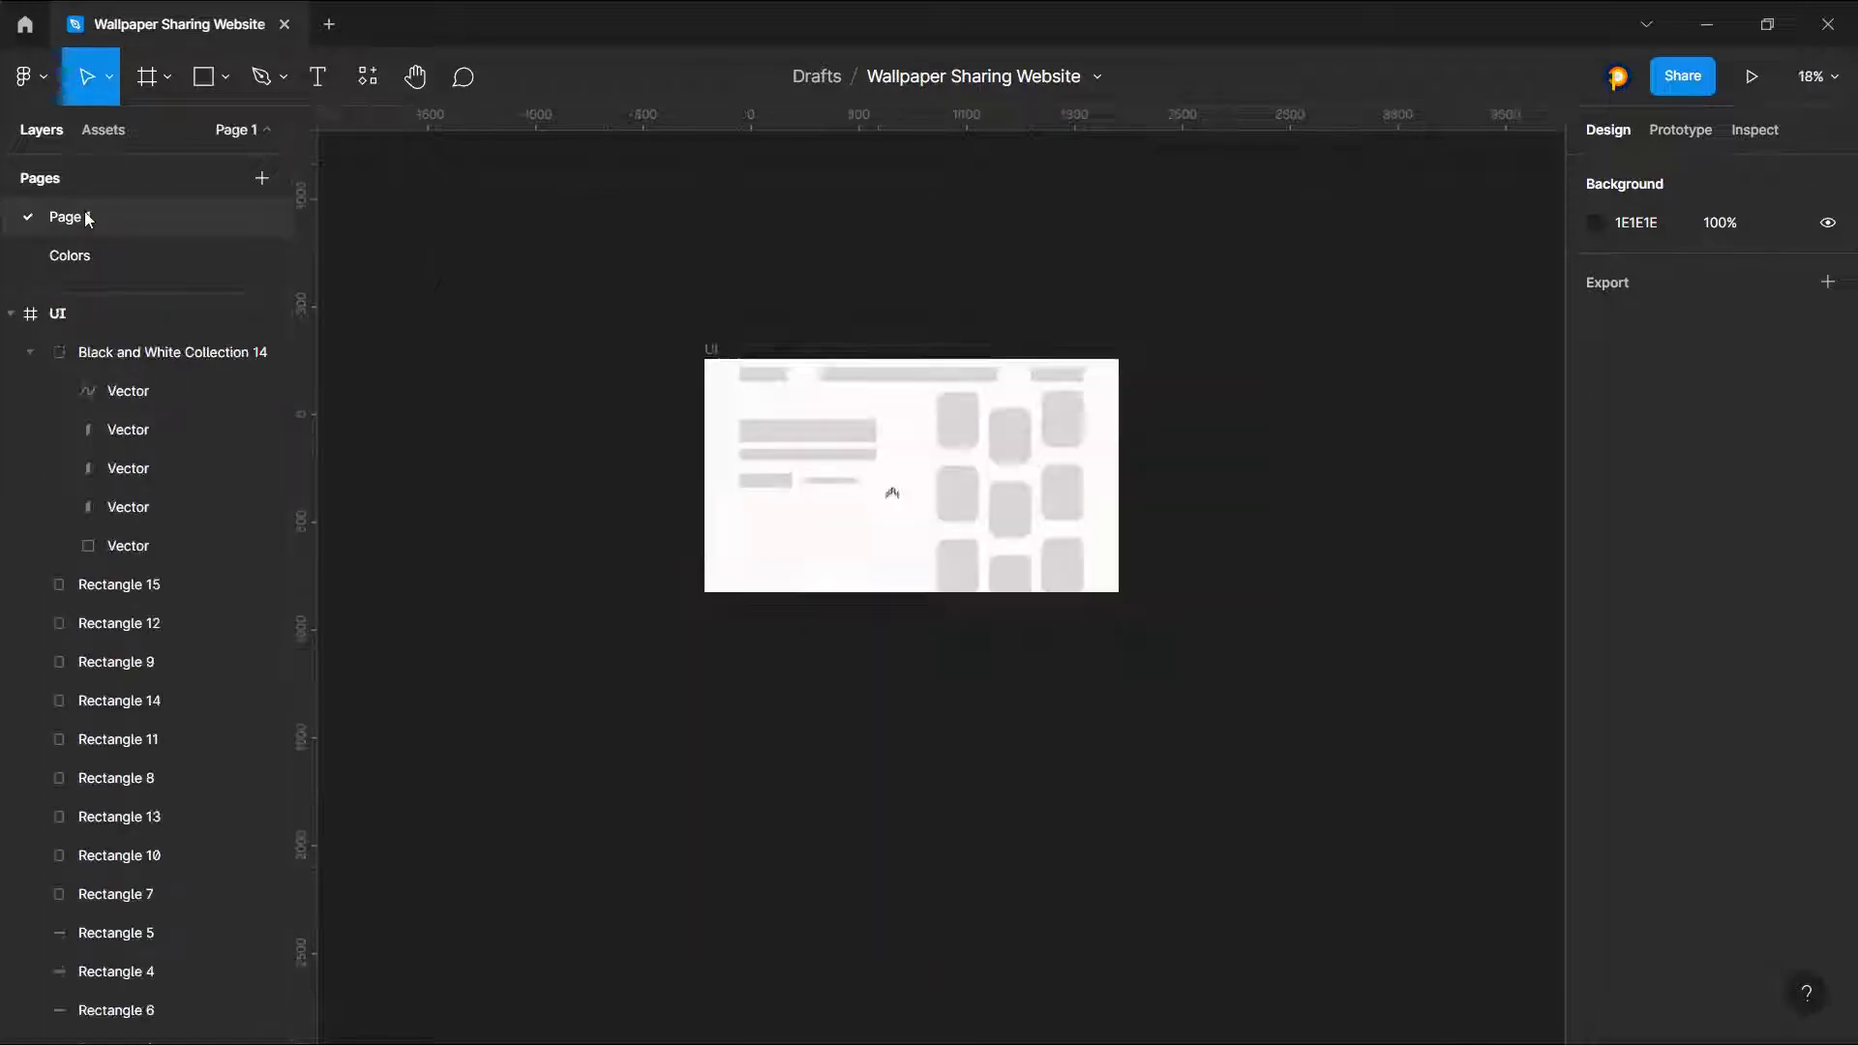
right_click(96, 216)
left_click(131, 307)
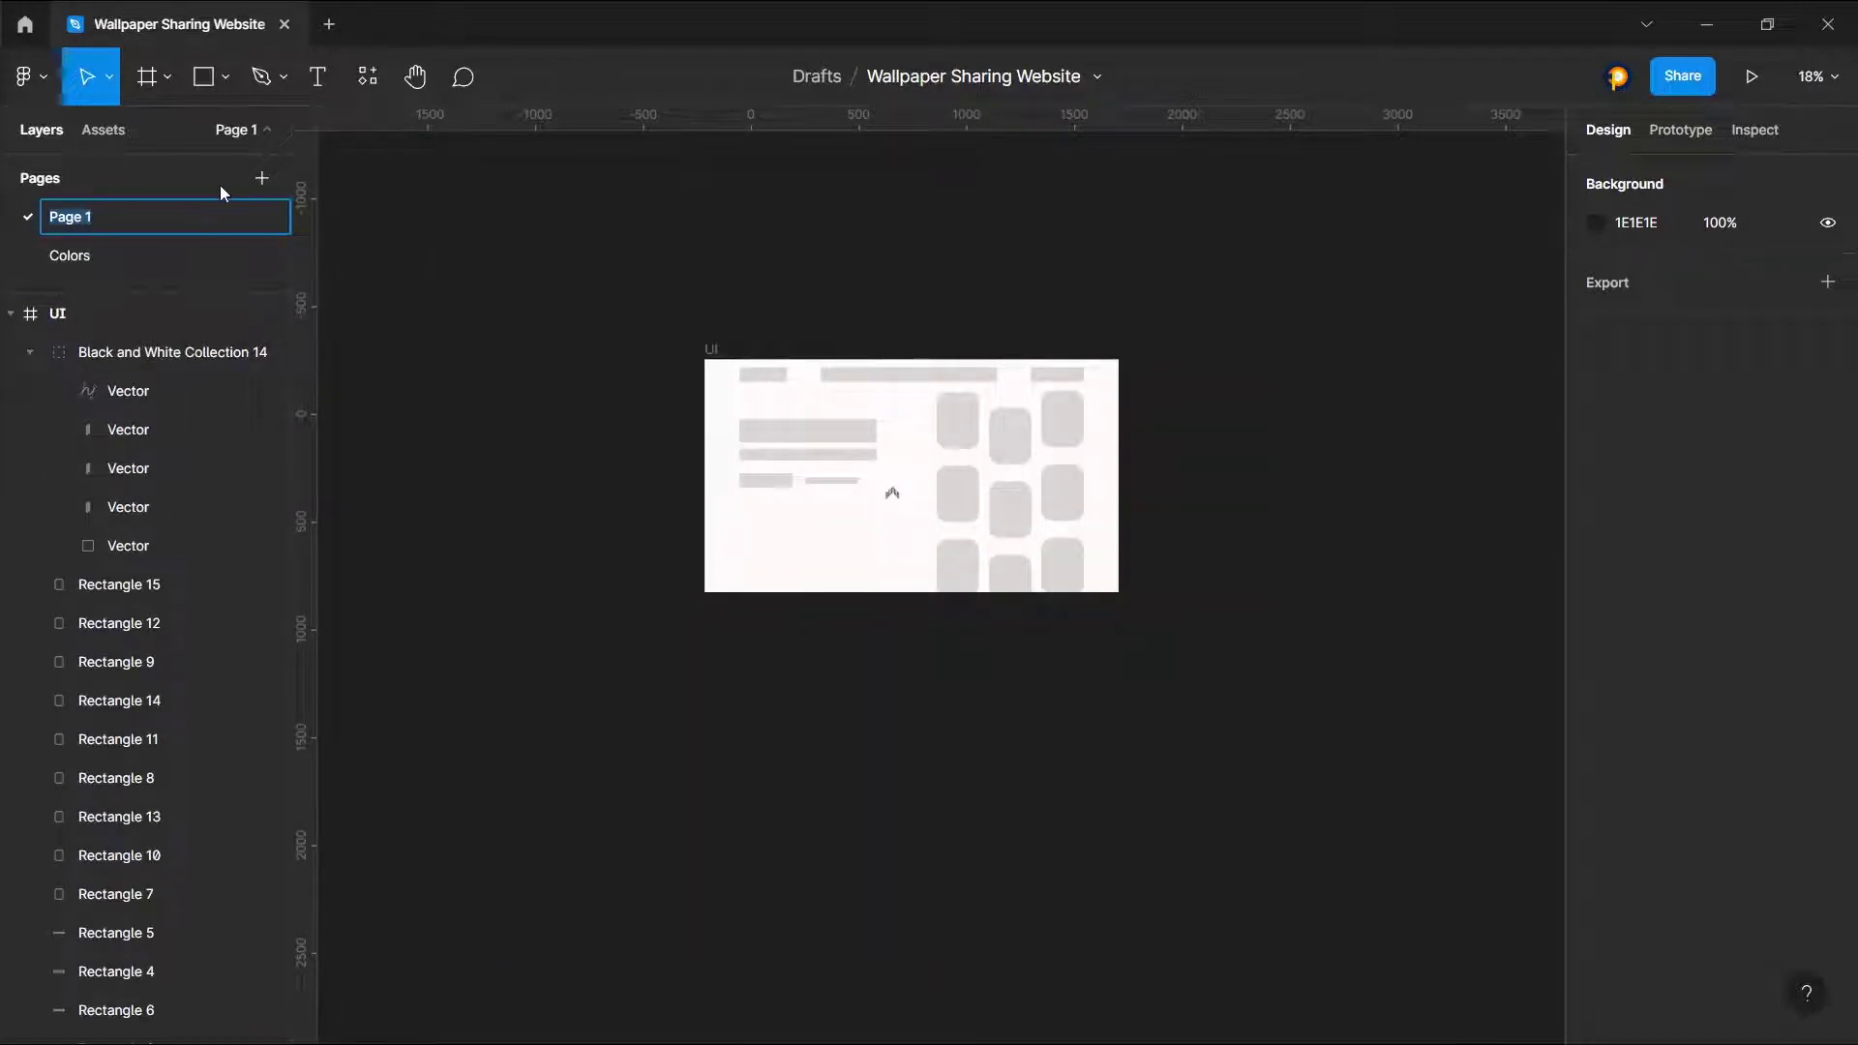
type("UI")
key("Return")
Step: Create a color style named primary from the cyan square on the Colors page
left_click(157, 254)
left_click(833, 309)
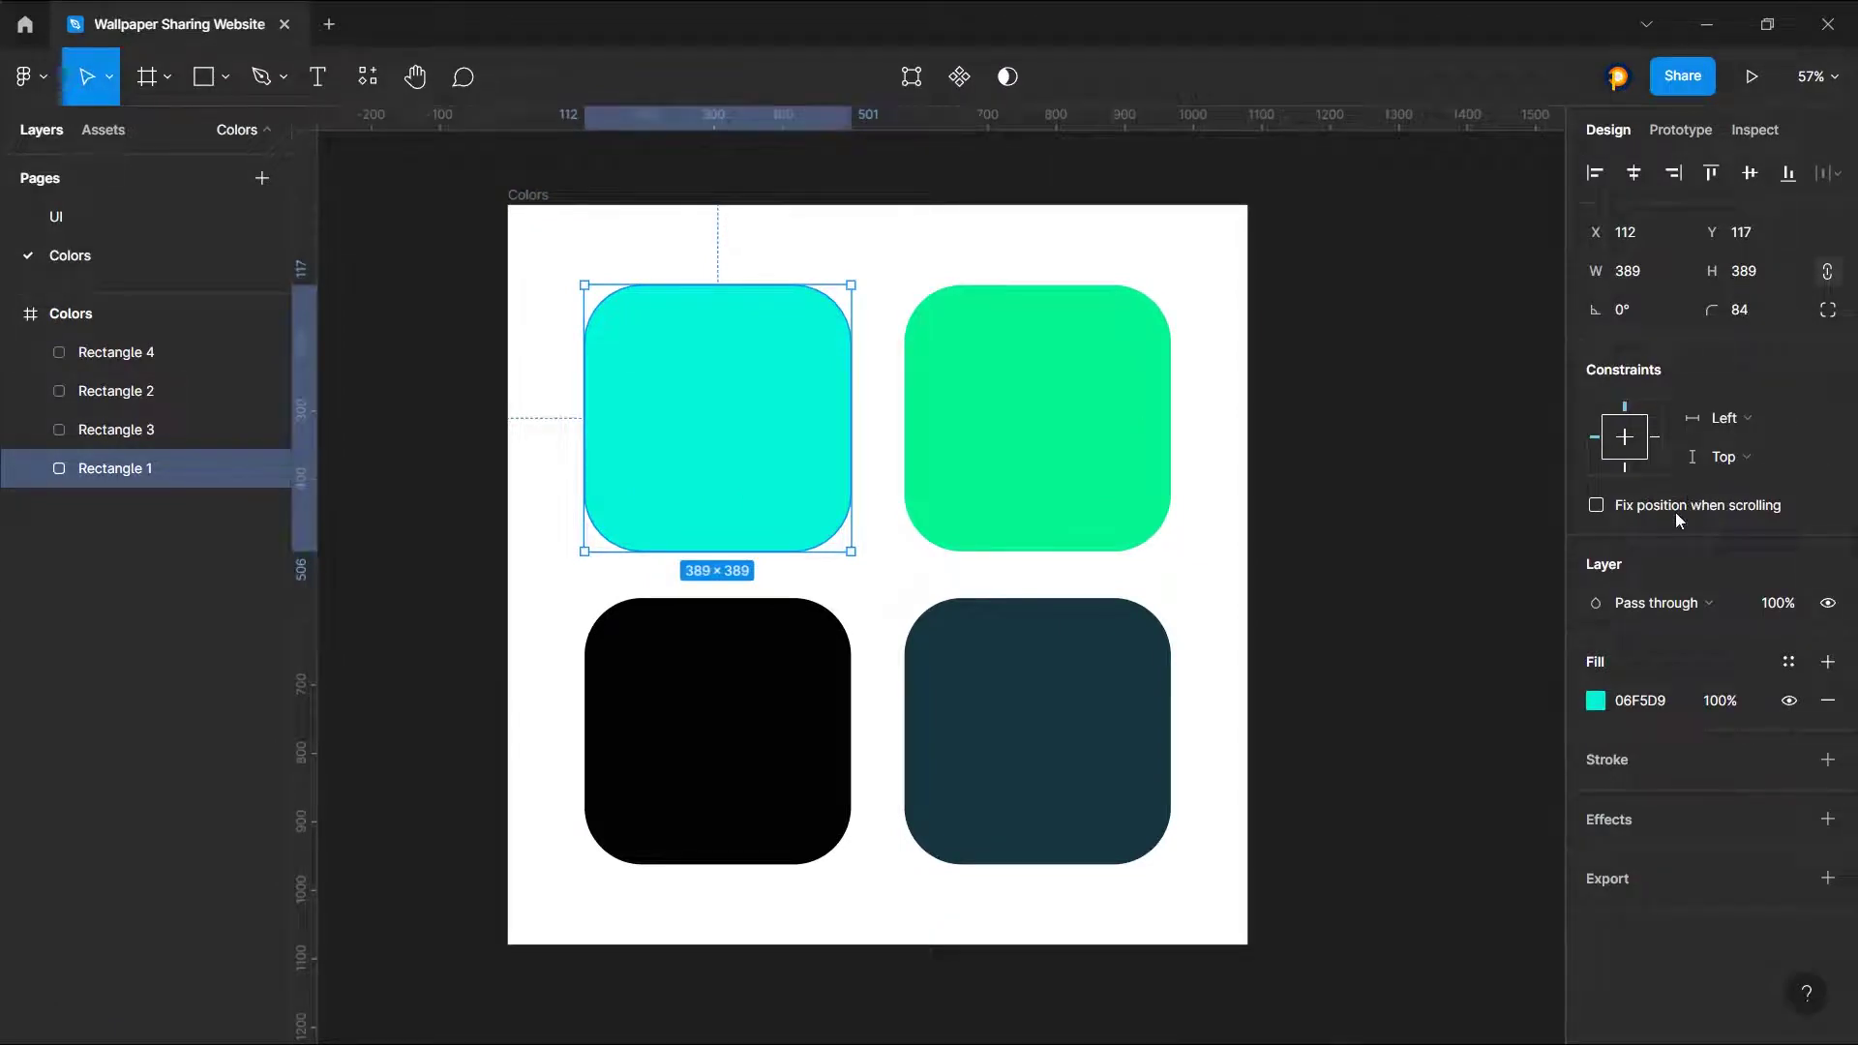
left_click(1454, 309)
left_click(718, 418)
left_click(1789, 661)
left_click(1818, 706)
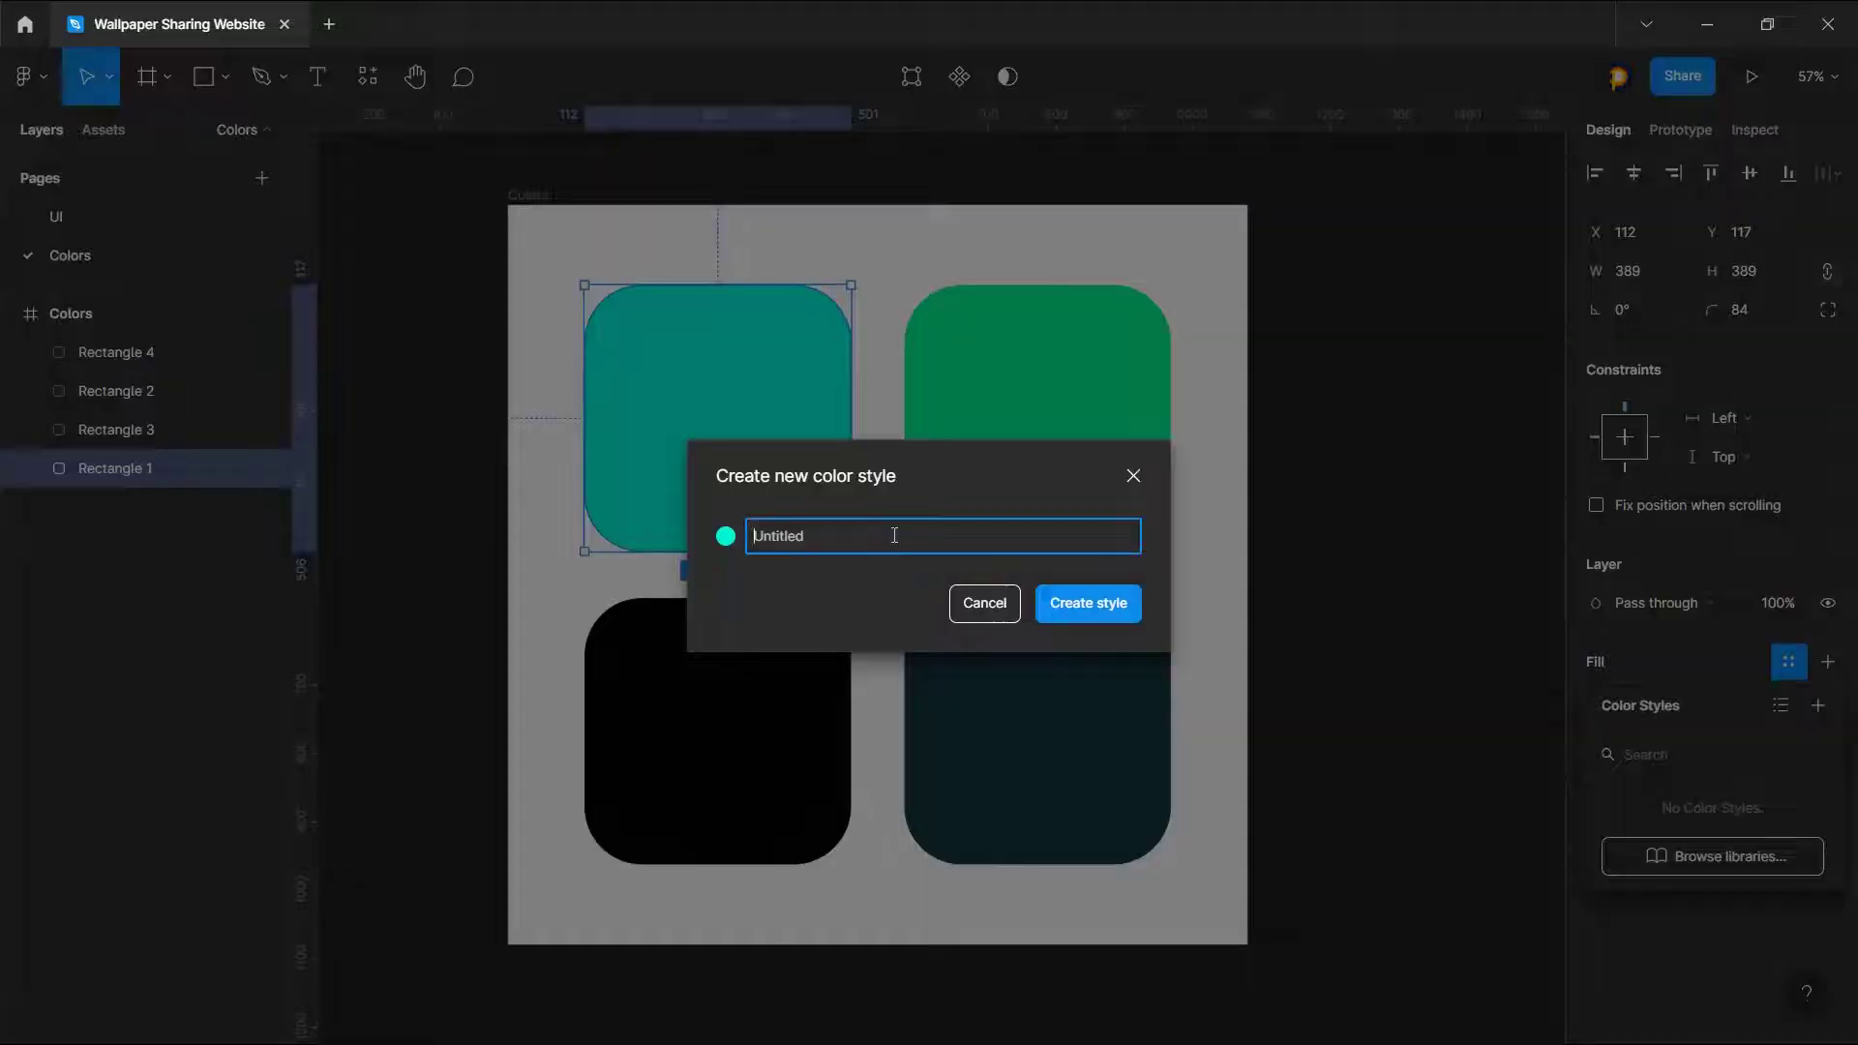
type("primary")
left_click(1088, 603)
Step: Create a color style named secondary from the green square
left_click(1037, 418)
left_click(1818, 705)
type("secondary")
left_click(1088, 603)
Step: Create color styles named black from the black square and tertiary from the dark teal square
left_click(717, 731)
left_click(1789, 661)
left_click(1817, 706)
type("black")
left_click(1088, 603)
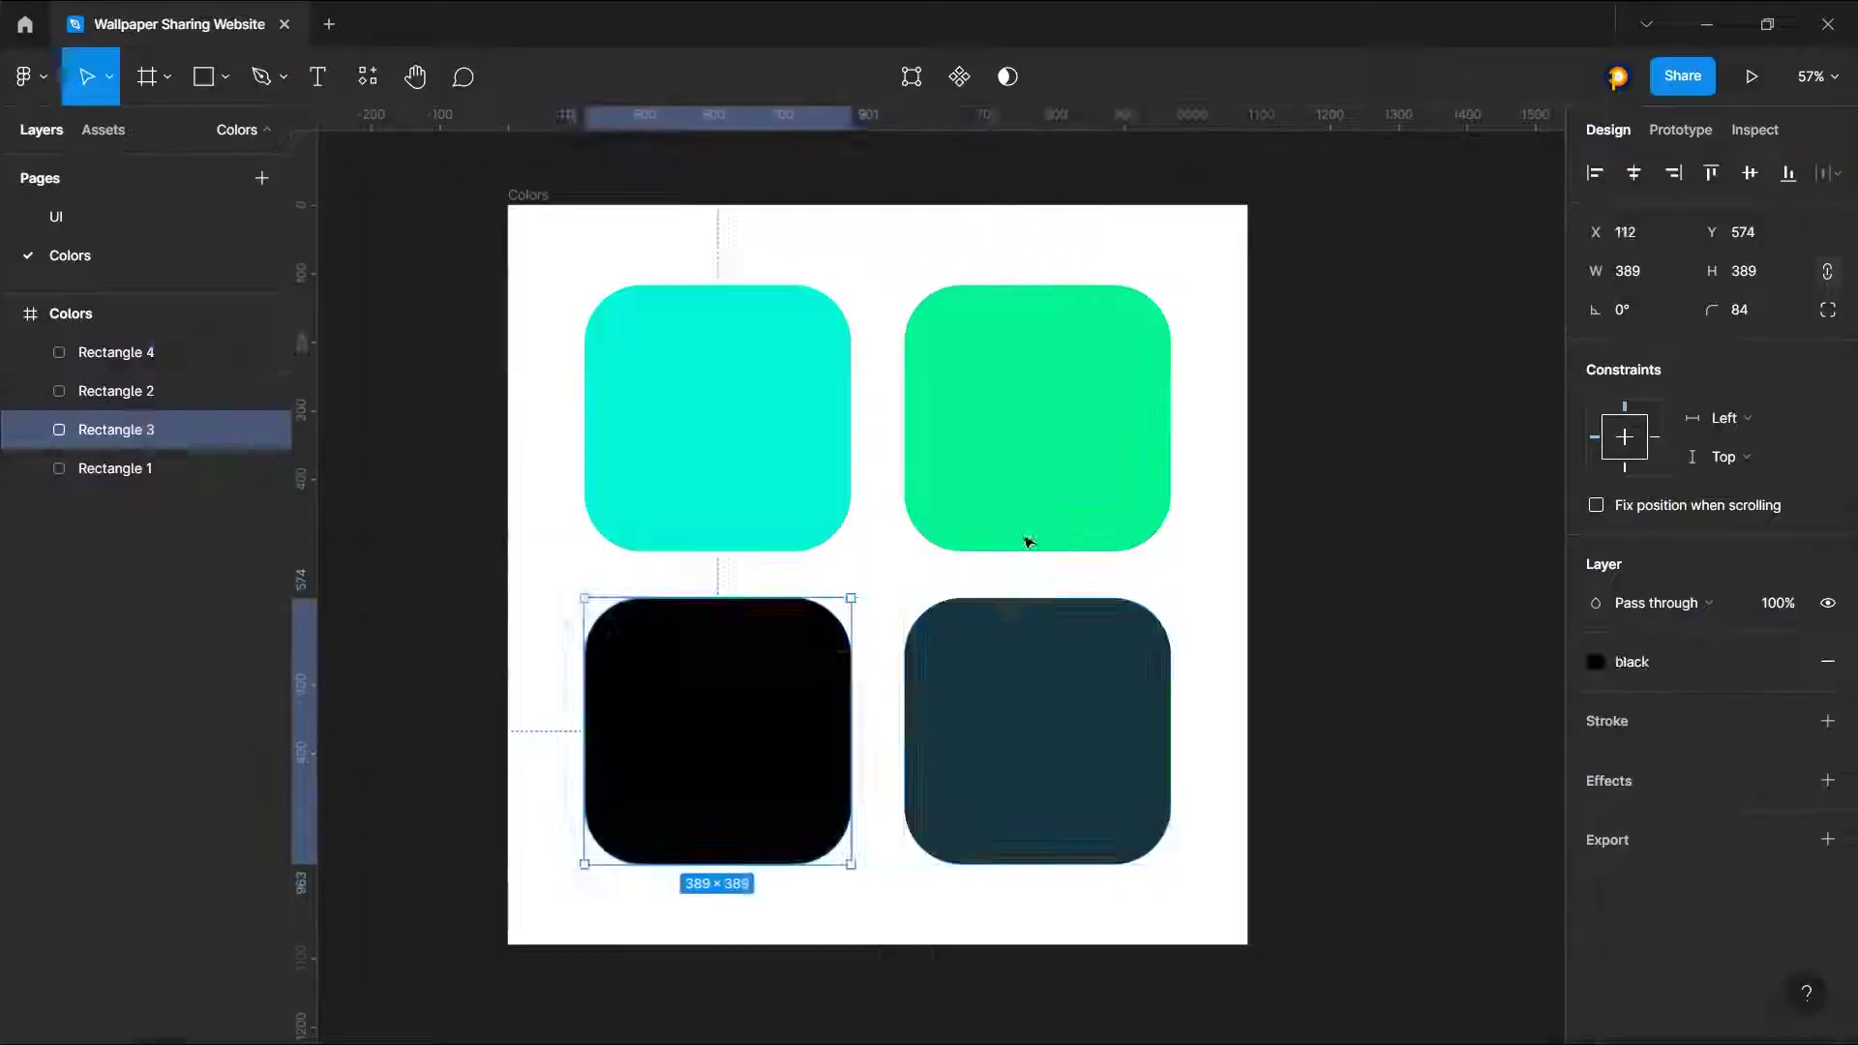
left_click(1038, 731)
type("tertiary")
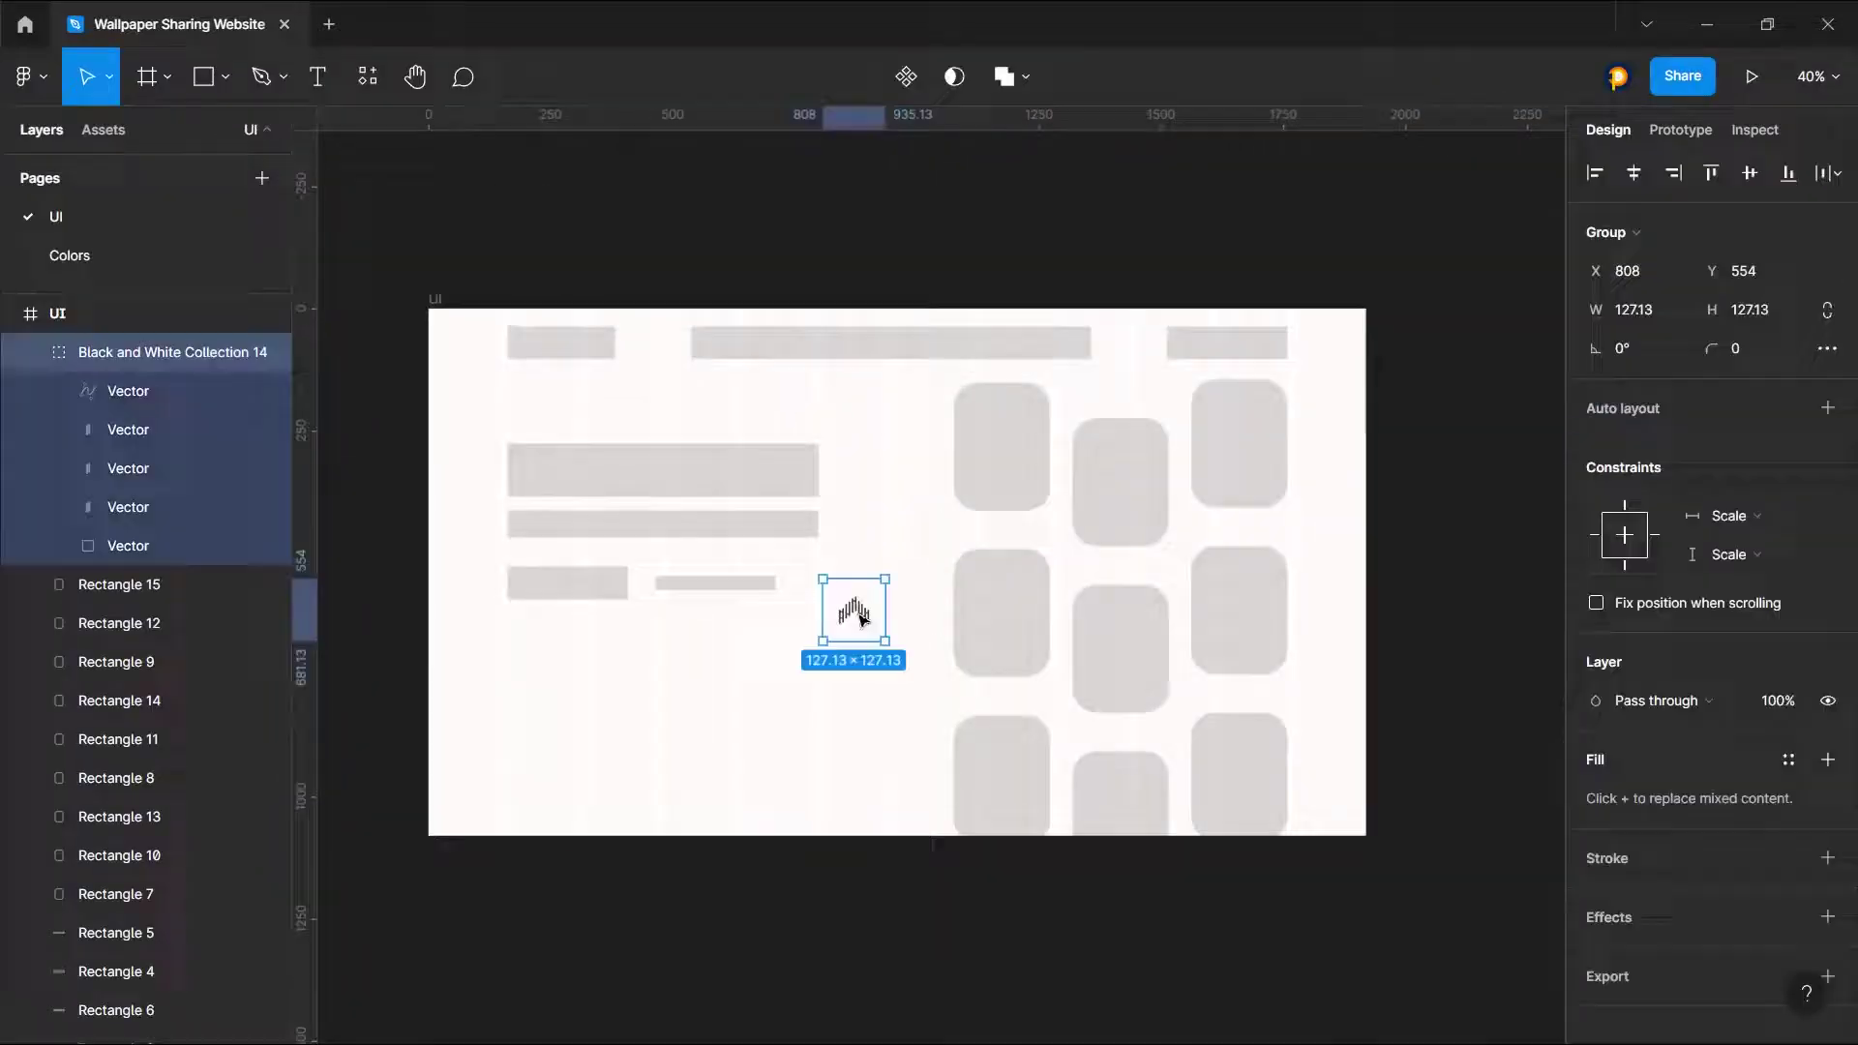
Step: Flatten the logo's bars into a single vector on the UI page and scale it to about 119 × 110
scroll(857, 620, "up", 5)
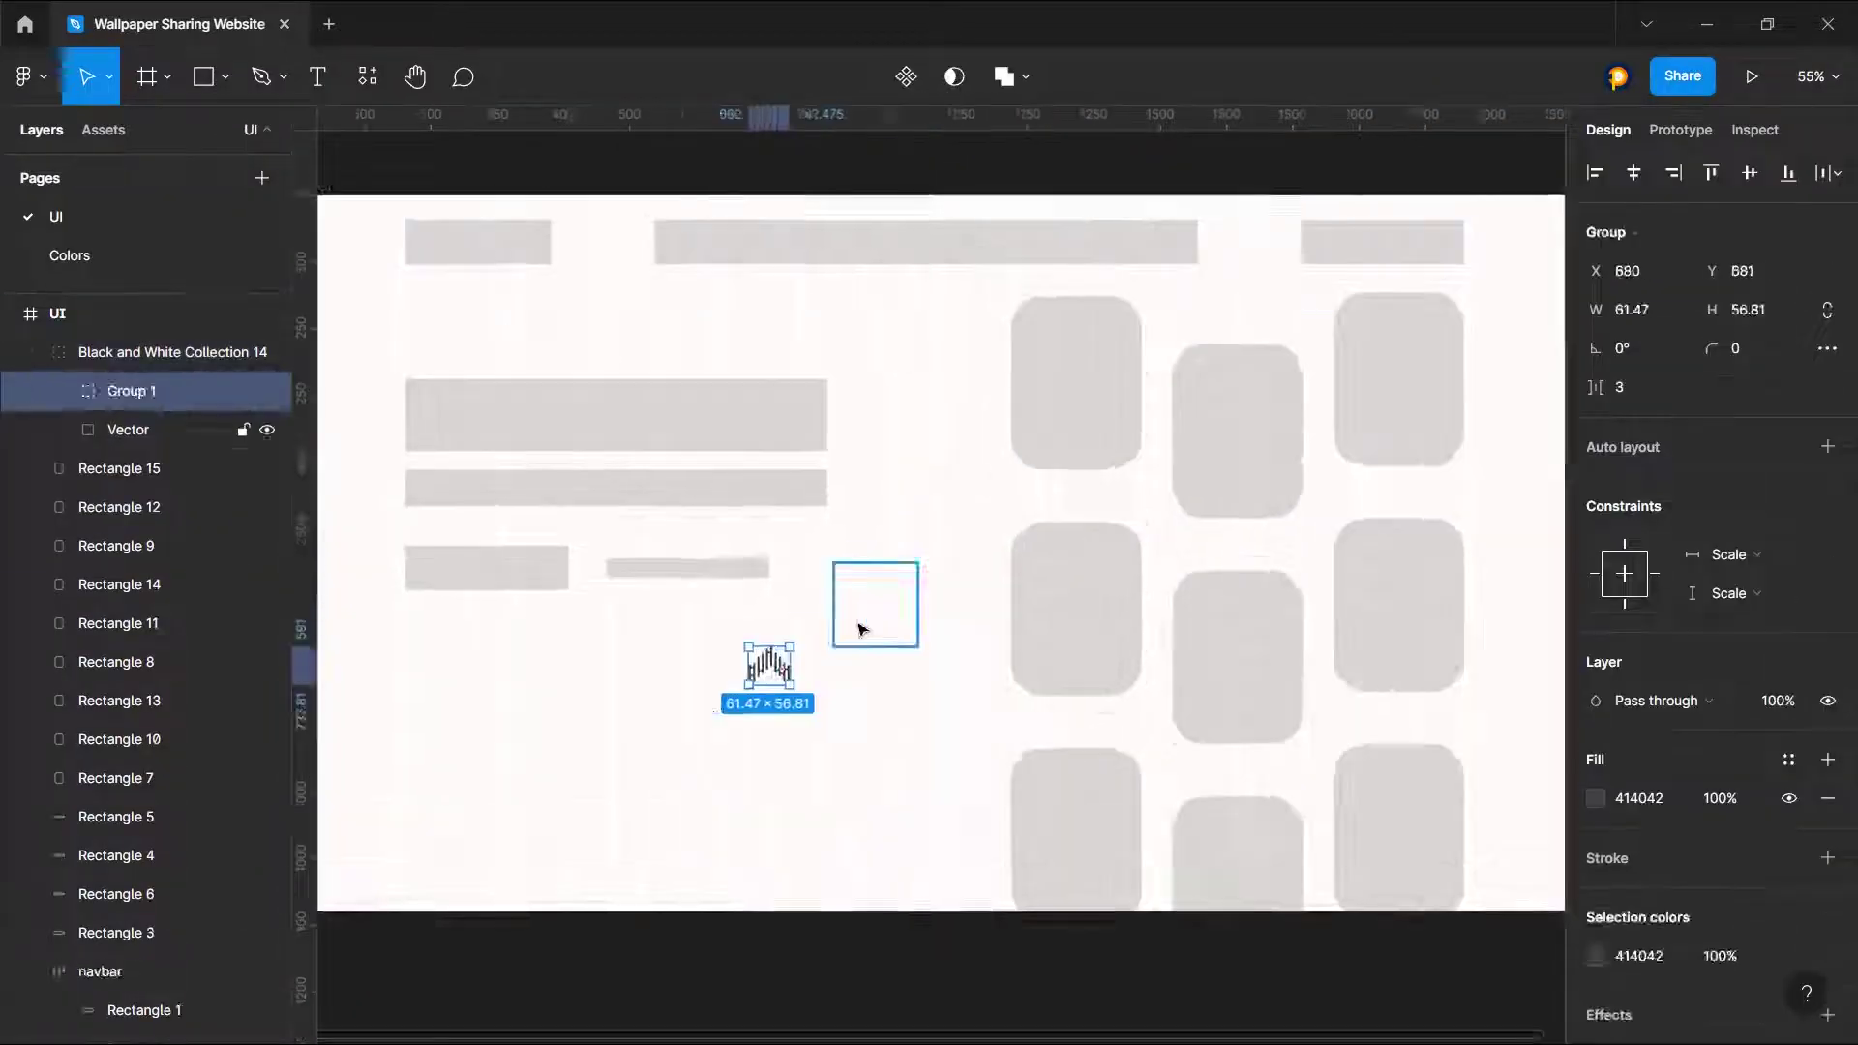
key("ctrl+e")
left_click(1789, 661)
key("k")
left_click_drag(882, 571, 942, 518)
Step: Give the logo a linear gradient fill running from the cyan swatch's color to the green swatch's color
left_click(1596, 700)
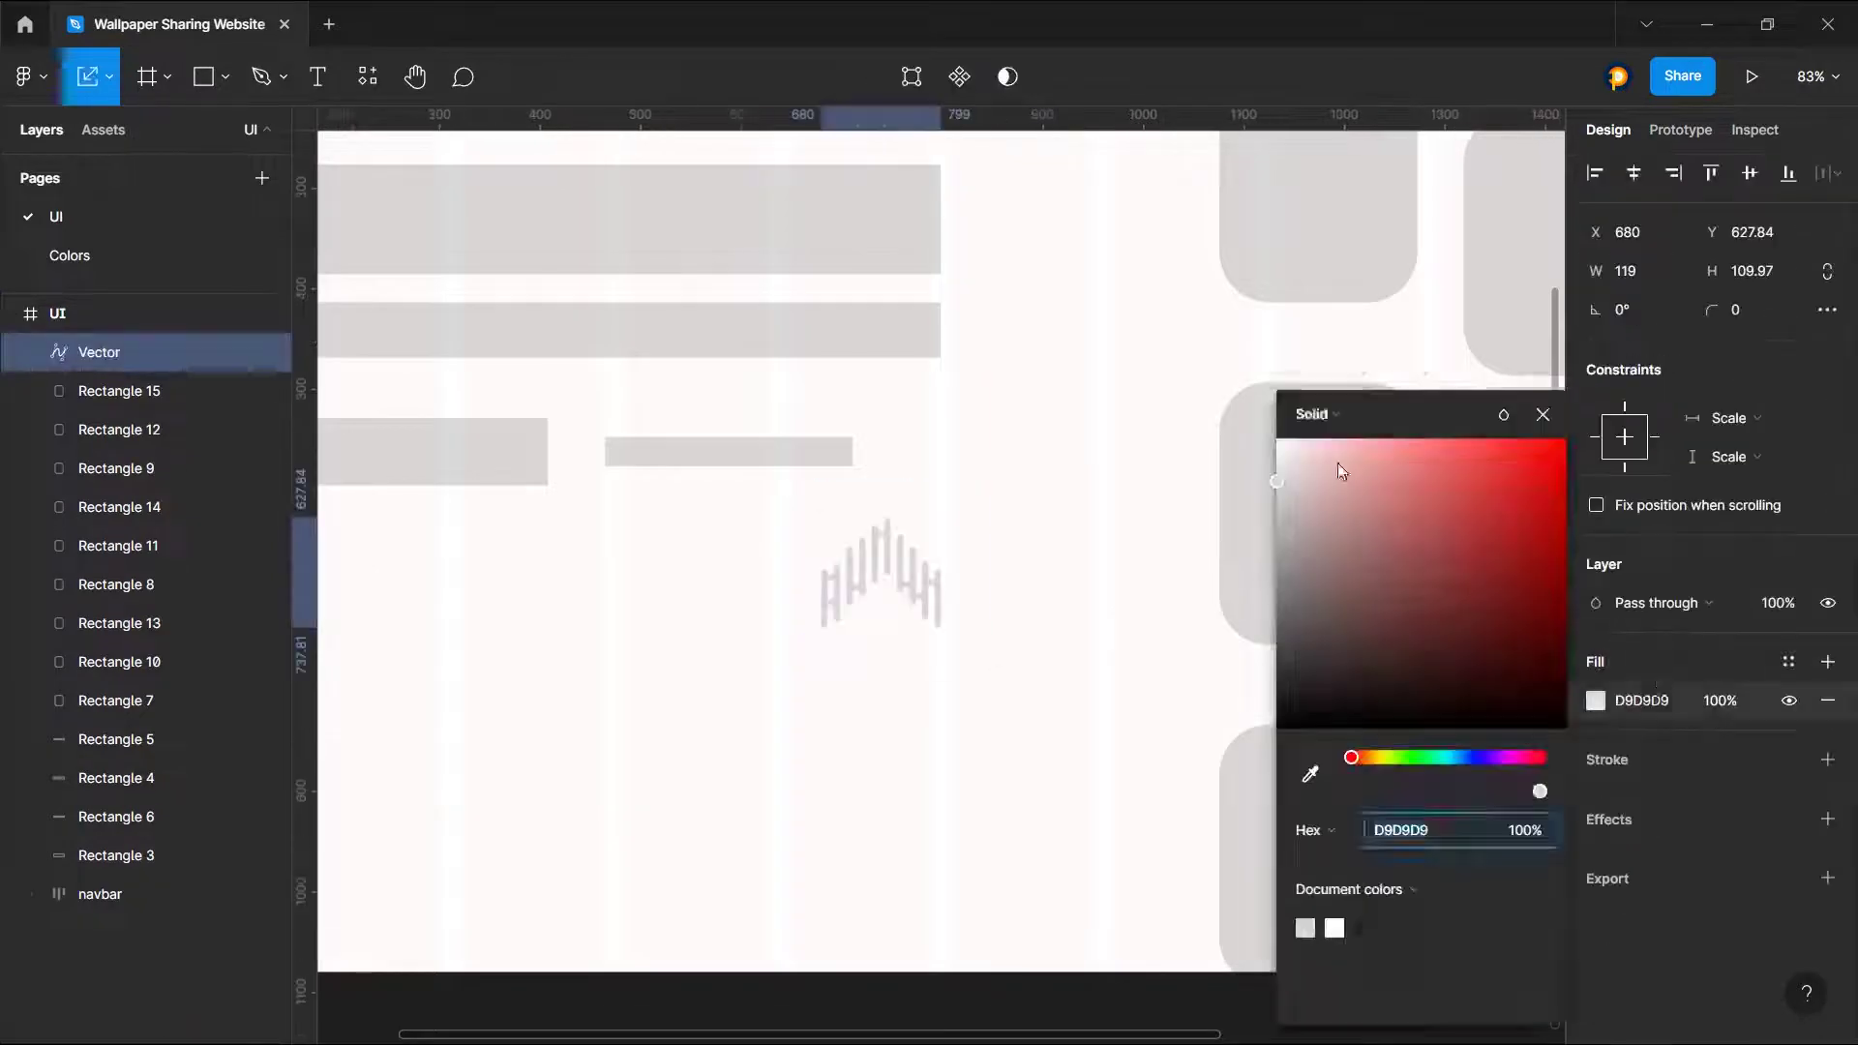
left_click(1316, 412)
scroll(1138, 550, "down", 3)
left_click(1546, 325)
left_click(1596, 701)
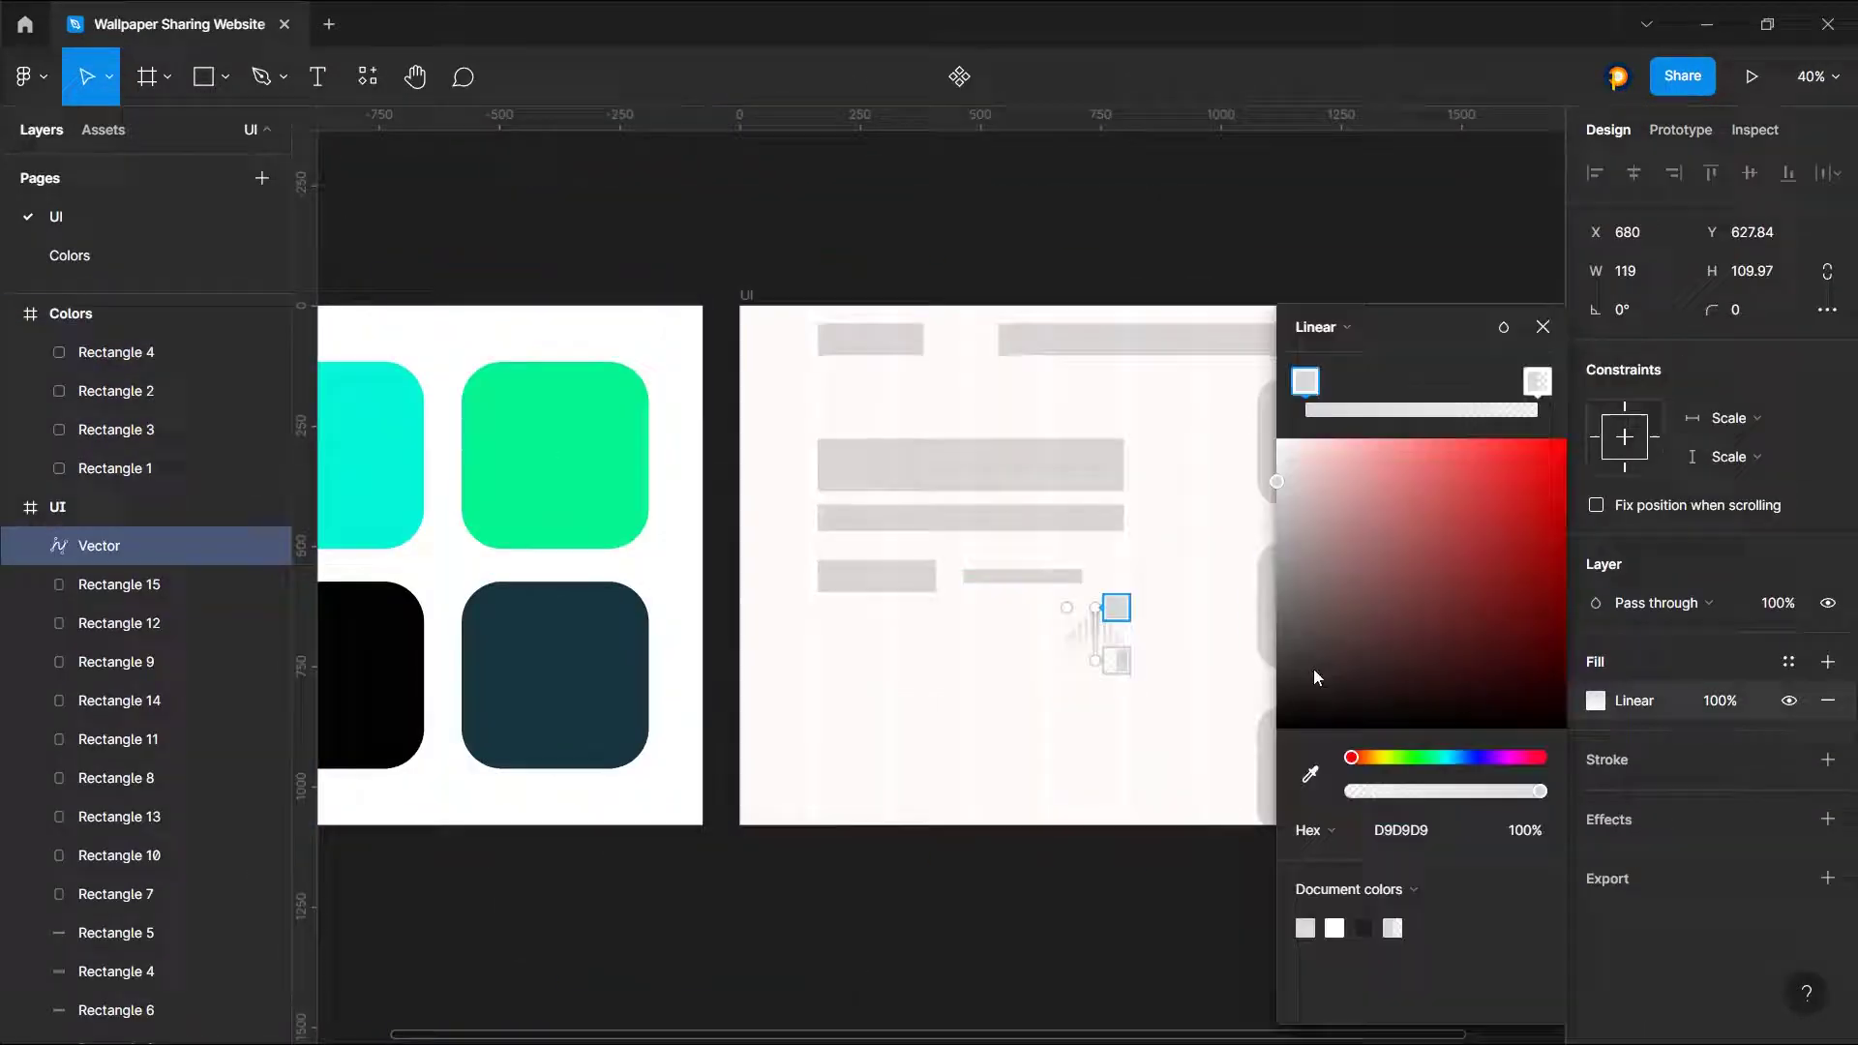
left_click(1310, 774)
left_click(372, 439)
left_click(1537, 380)
left_click(1311, 774)
left_click(550, 440)
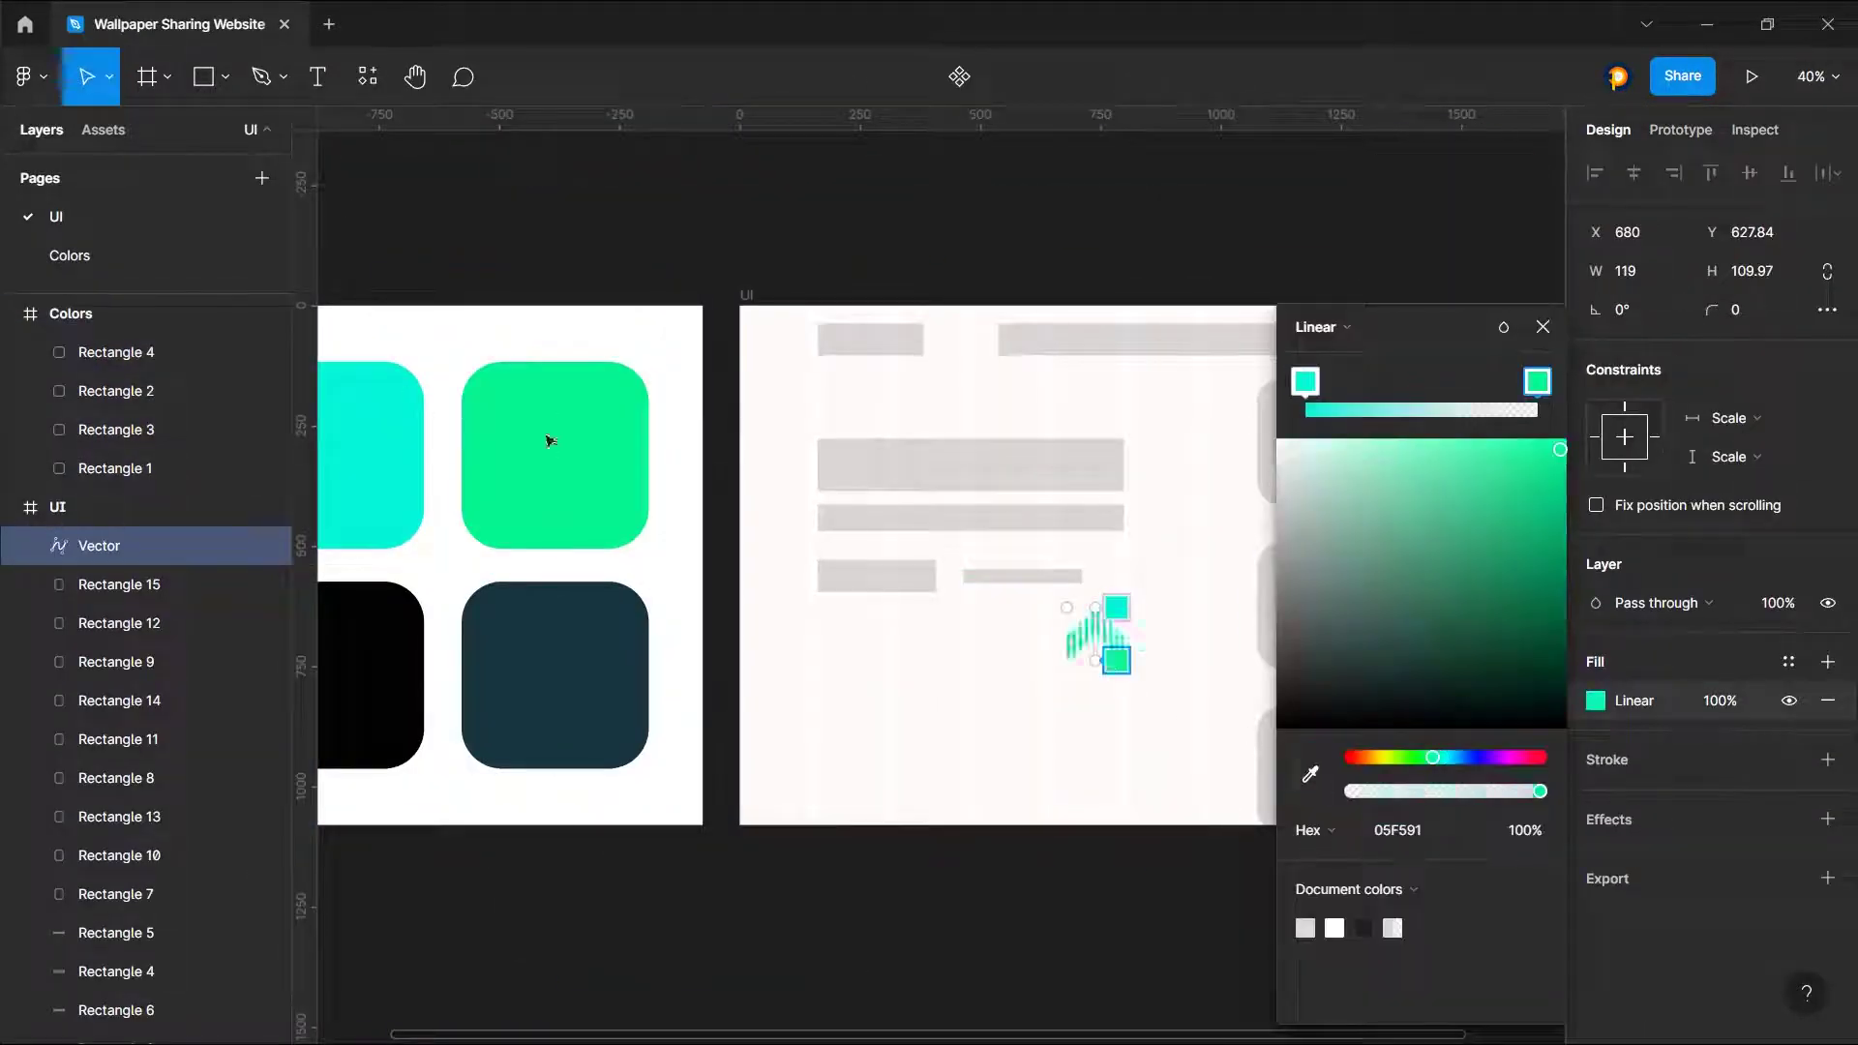
Step: Adjust the gradient's extent on the logo by repositioning its handle
scroll(1106, 664, "up", 5)
left_click_drag(1080, 533, 1082, 494)
left_click(1246, 586)
scroll(1161, 533, "down", 2)
Step: Rename the logo's vector layer as logo
left_click(1092, 569)
scroll(1026, 566, "down", 3)
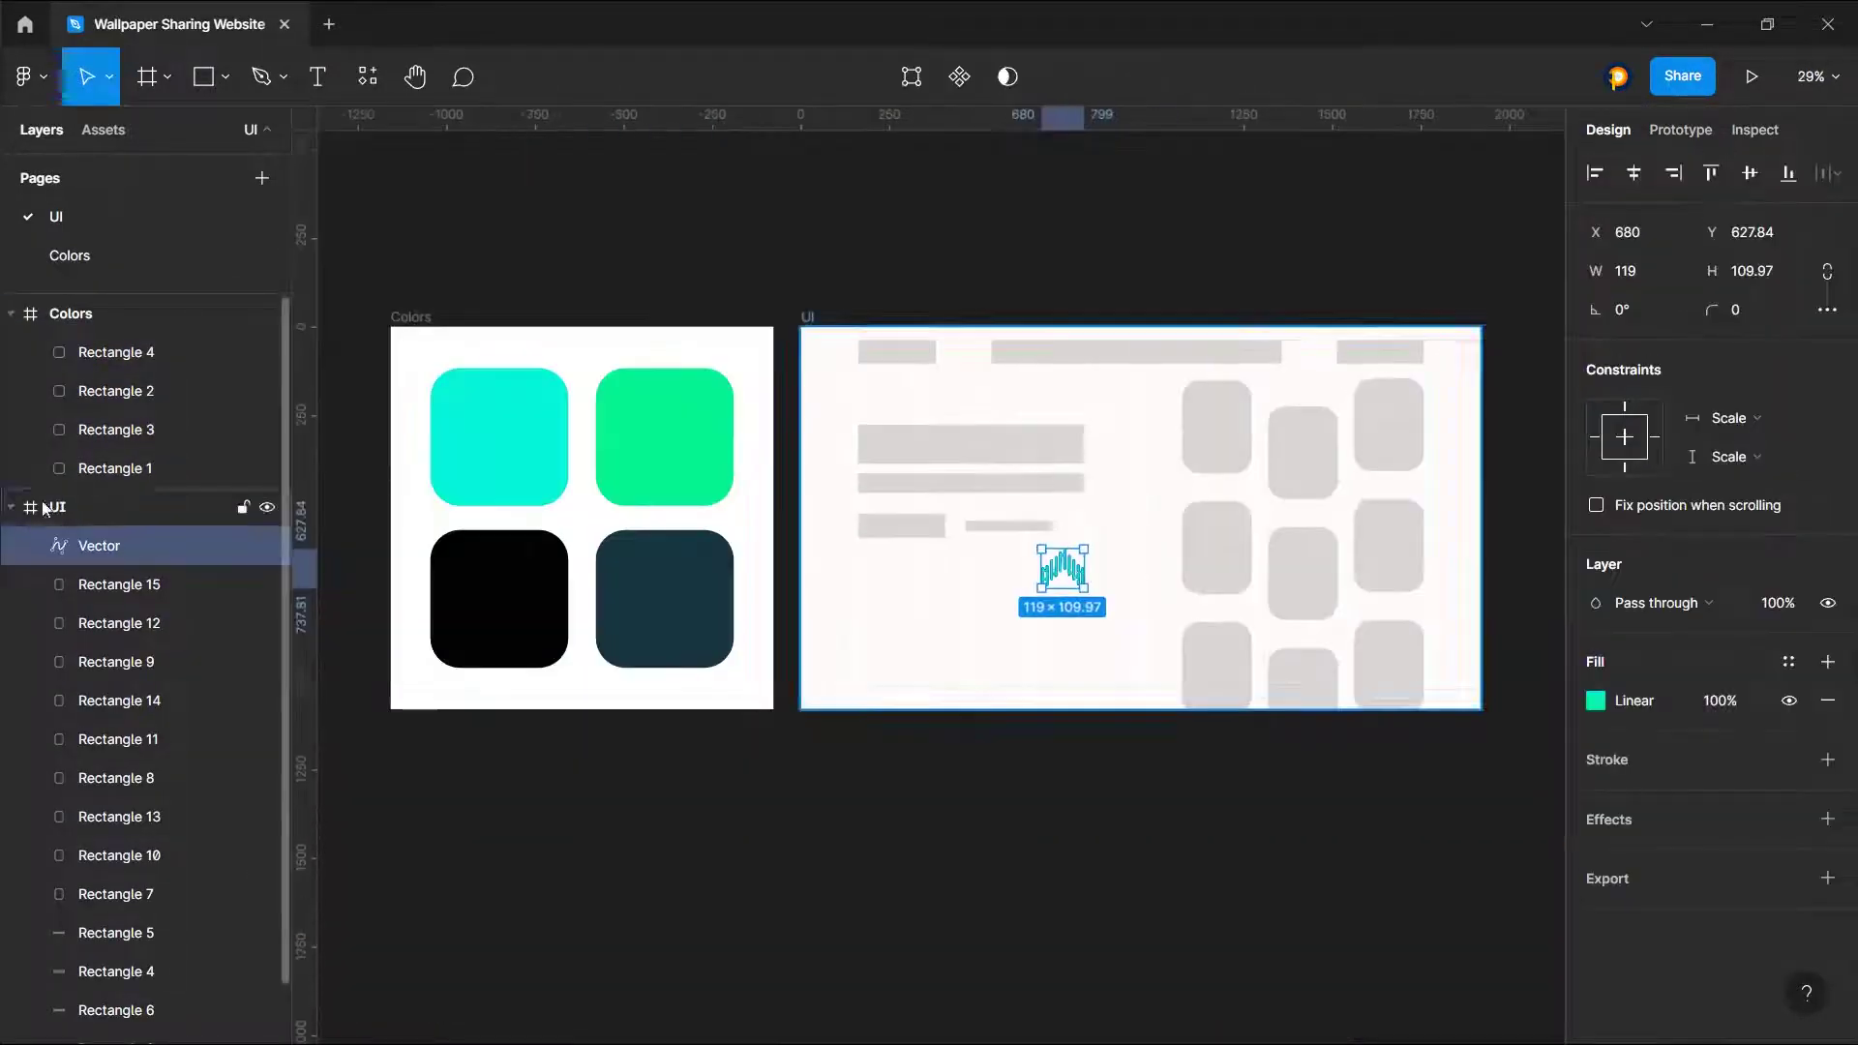
double_click(116, 546)
type("logo")
key("Return")
Step: Place the logo between the navbar and the heading placeholder, scaled to about 78 × 72
left_click_drag(1055, 562, 996, 413)
scroll(953, 383, "up", 4)
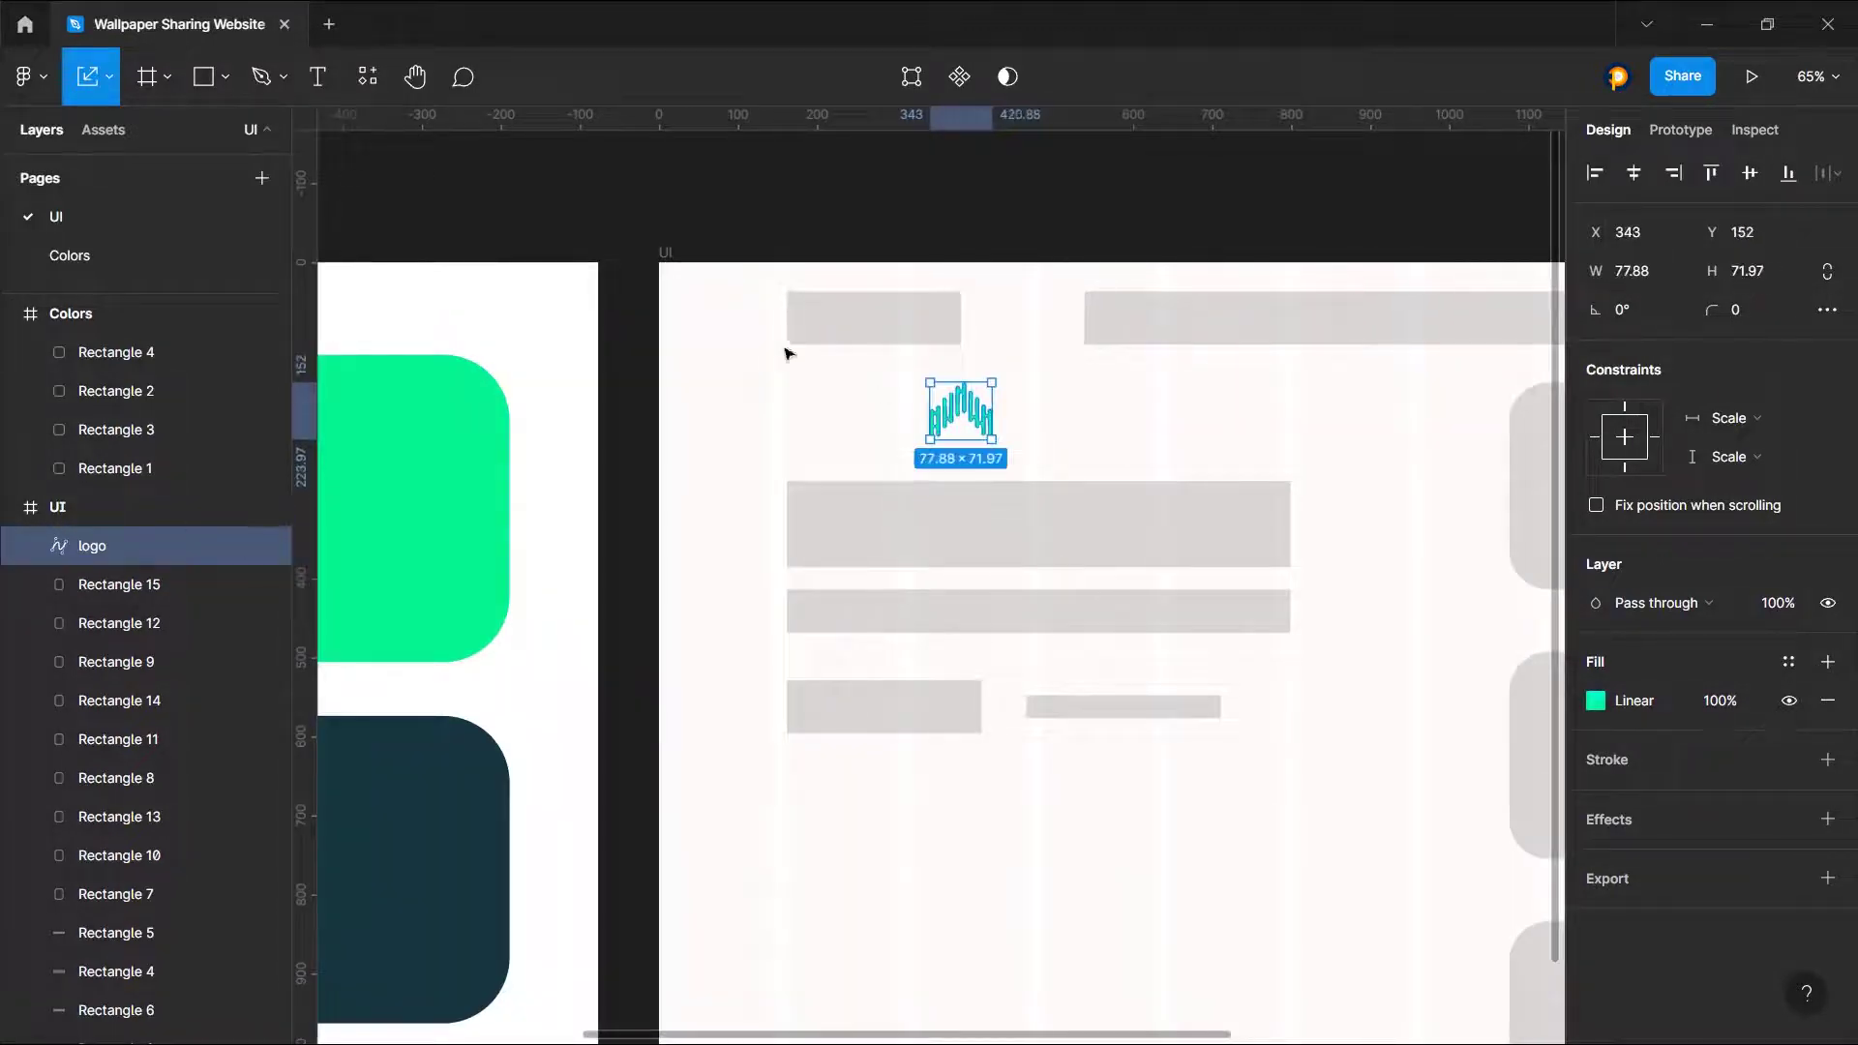
Step: Change the UI frame's background fill from solid to a linear gradient
left_click(668, 251)
scroll(757, 365, "down", 3)
scroll(1640, 747, "down", 2)
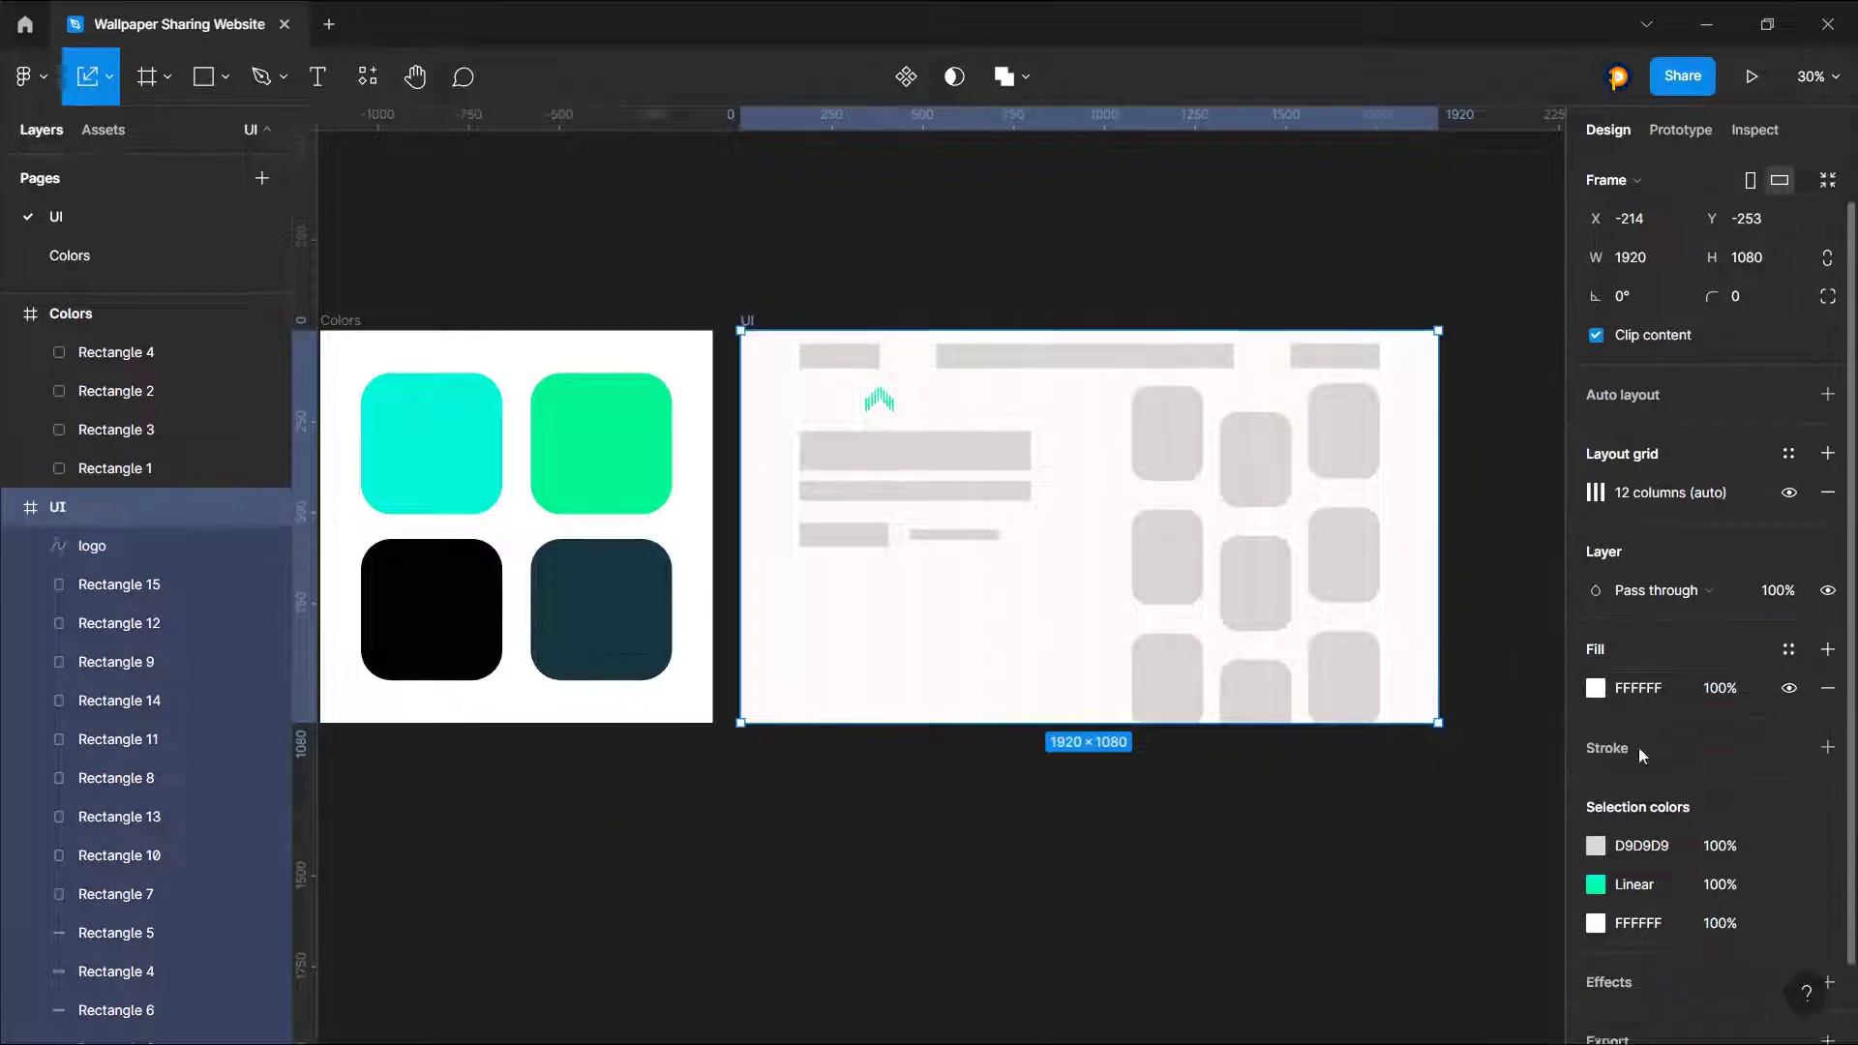
left_click(1596, 619)
left_click(1313, 414)
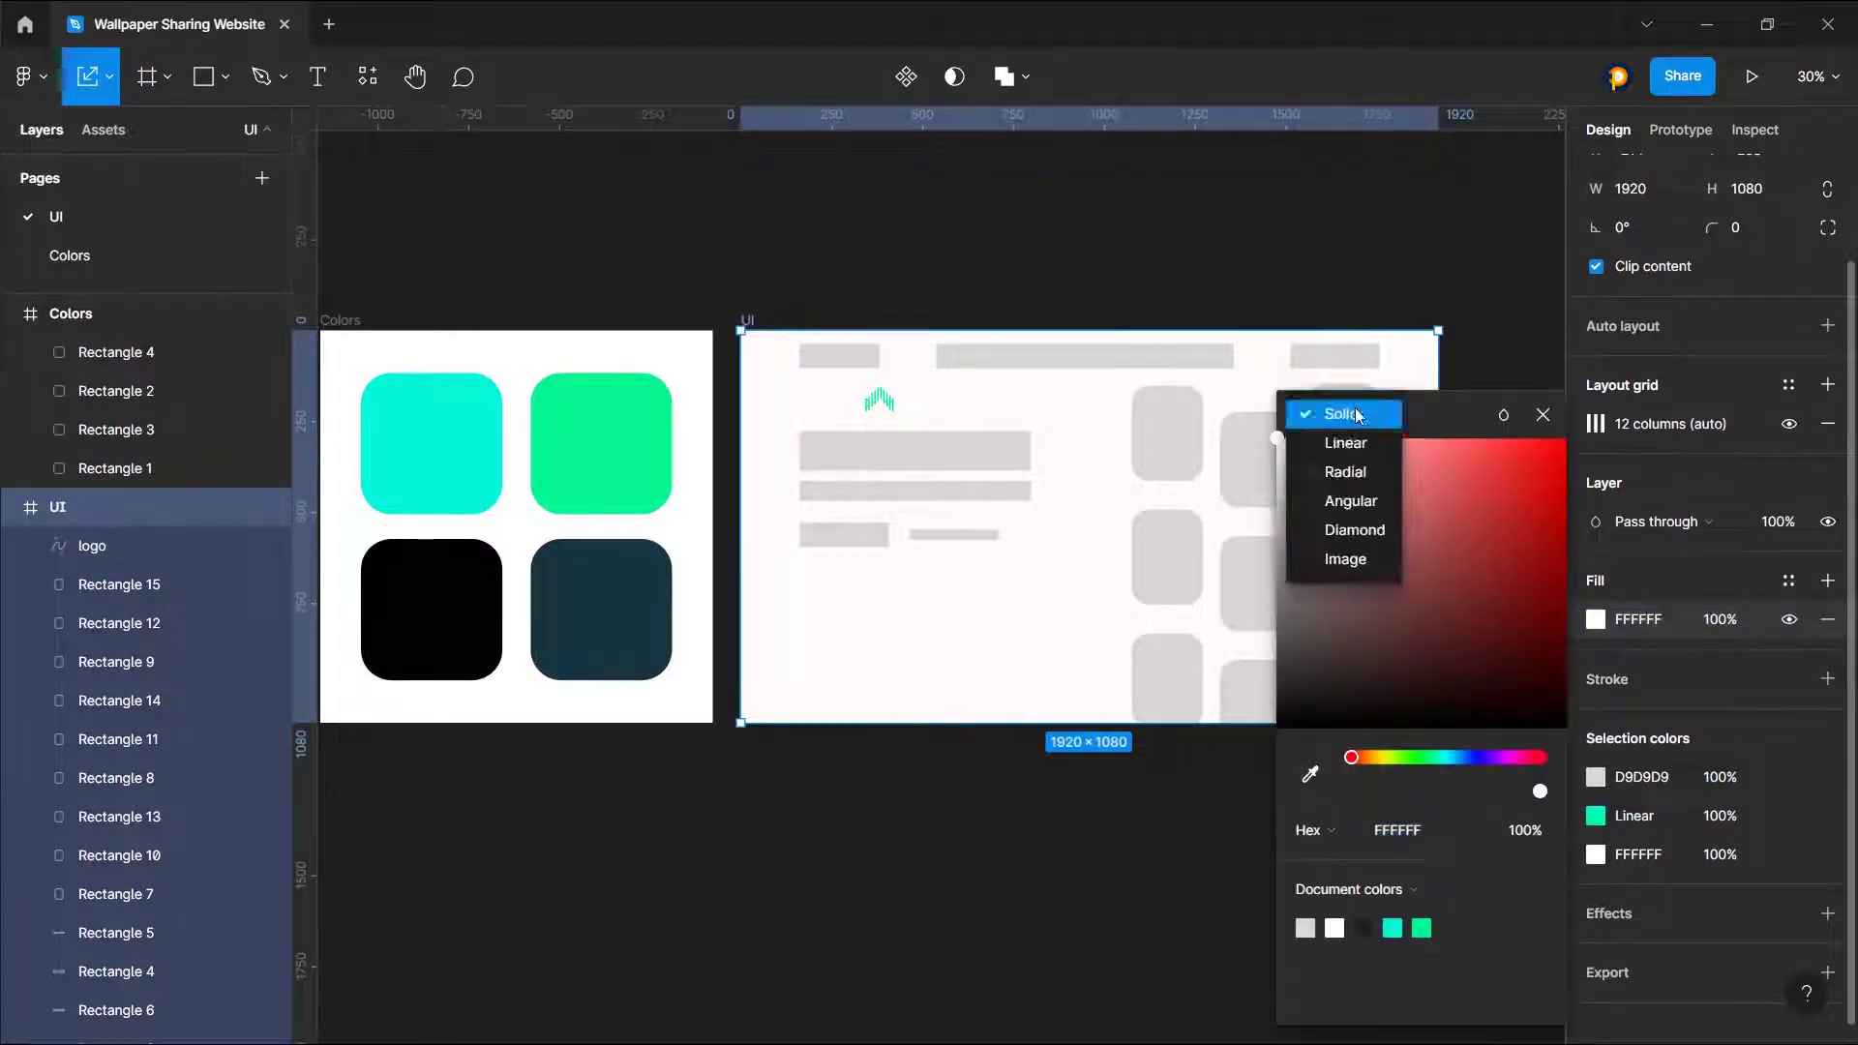
left_click(1334, 435)
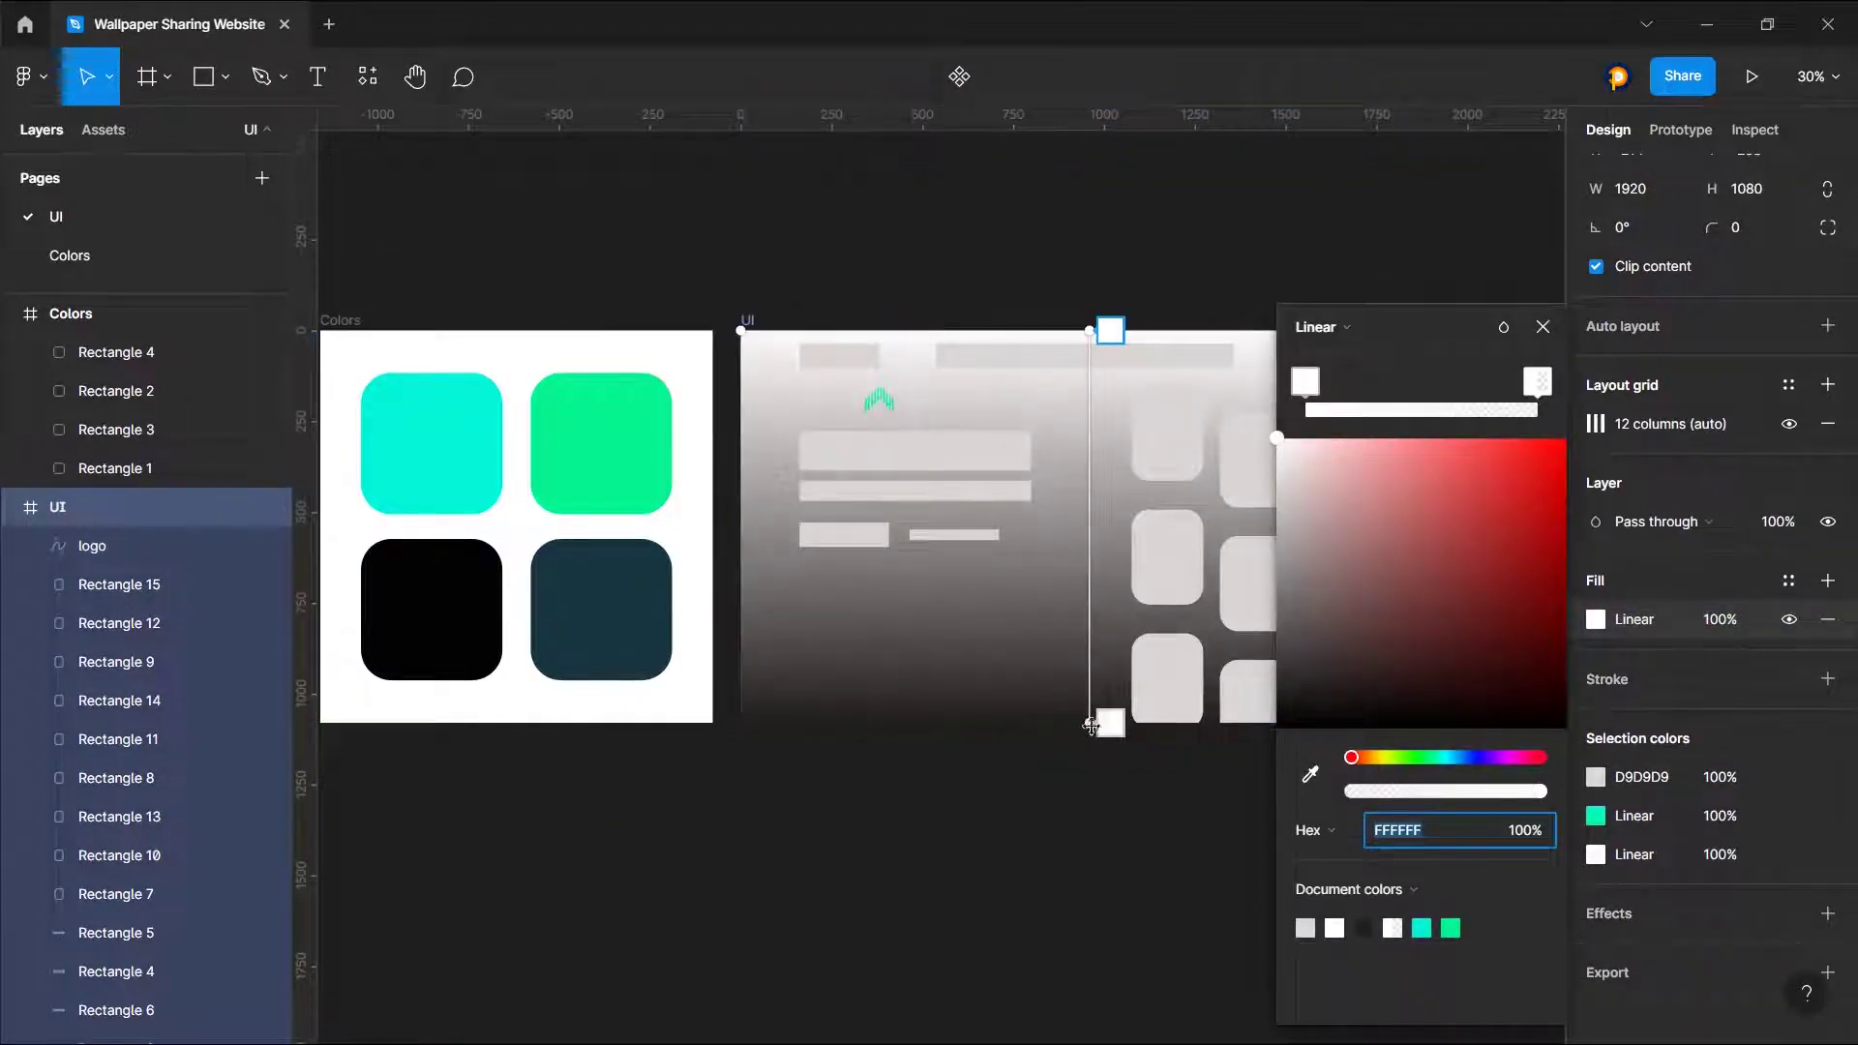
Step: Stretch the background gradient diagonally from just outside the UI frame's lower-left corner to just beyond its upper-right corner
left_click_drag(1092, 726, 711, 741)
scroll(719, 738, "down", 5)
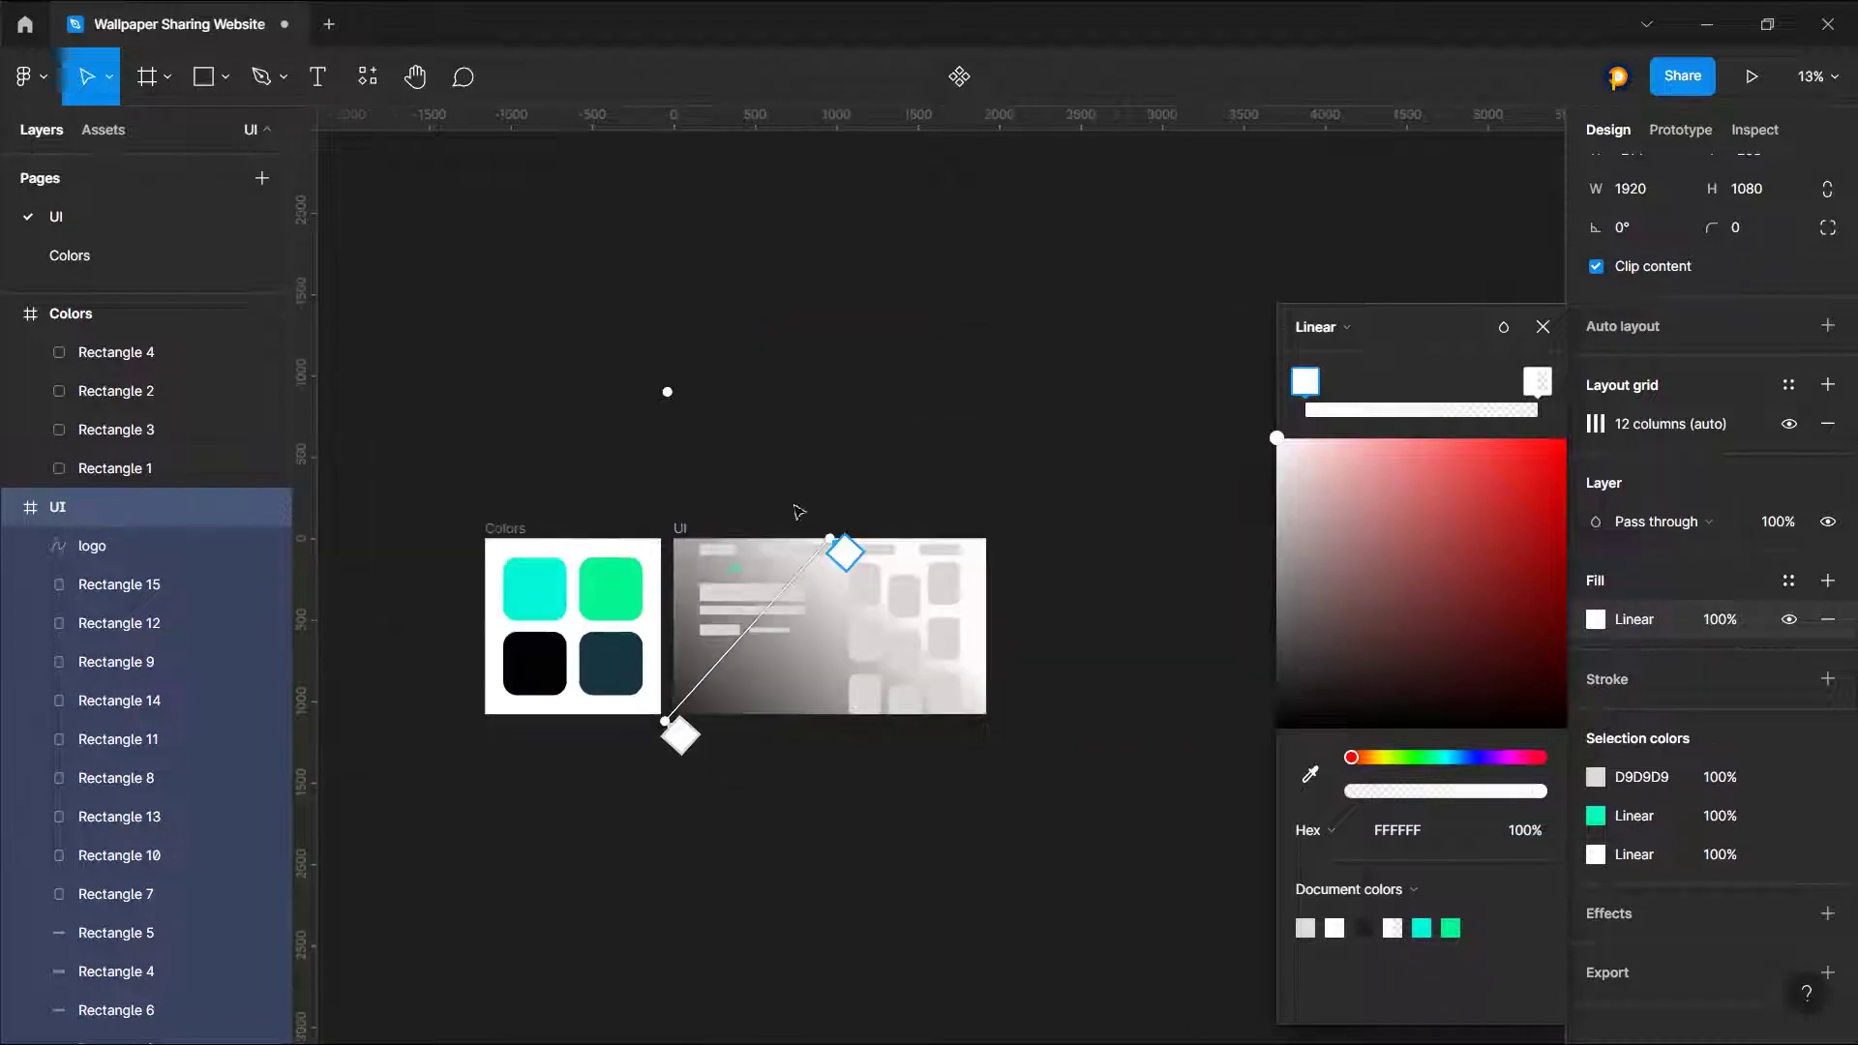
left_click_drag(826, 531, 1016, 528)
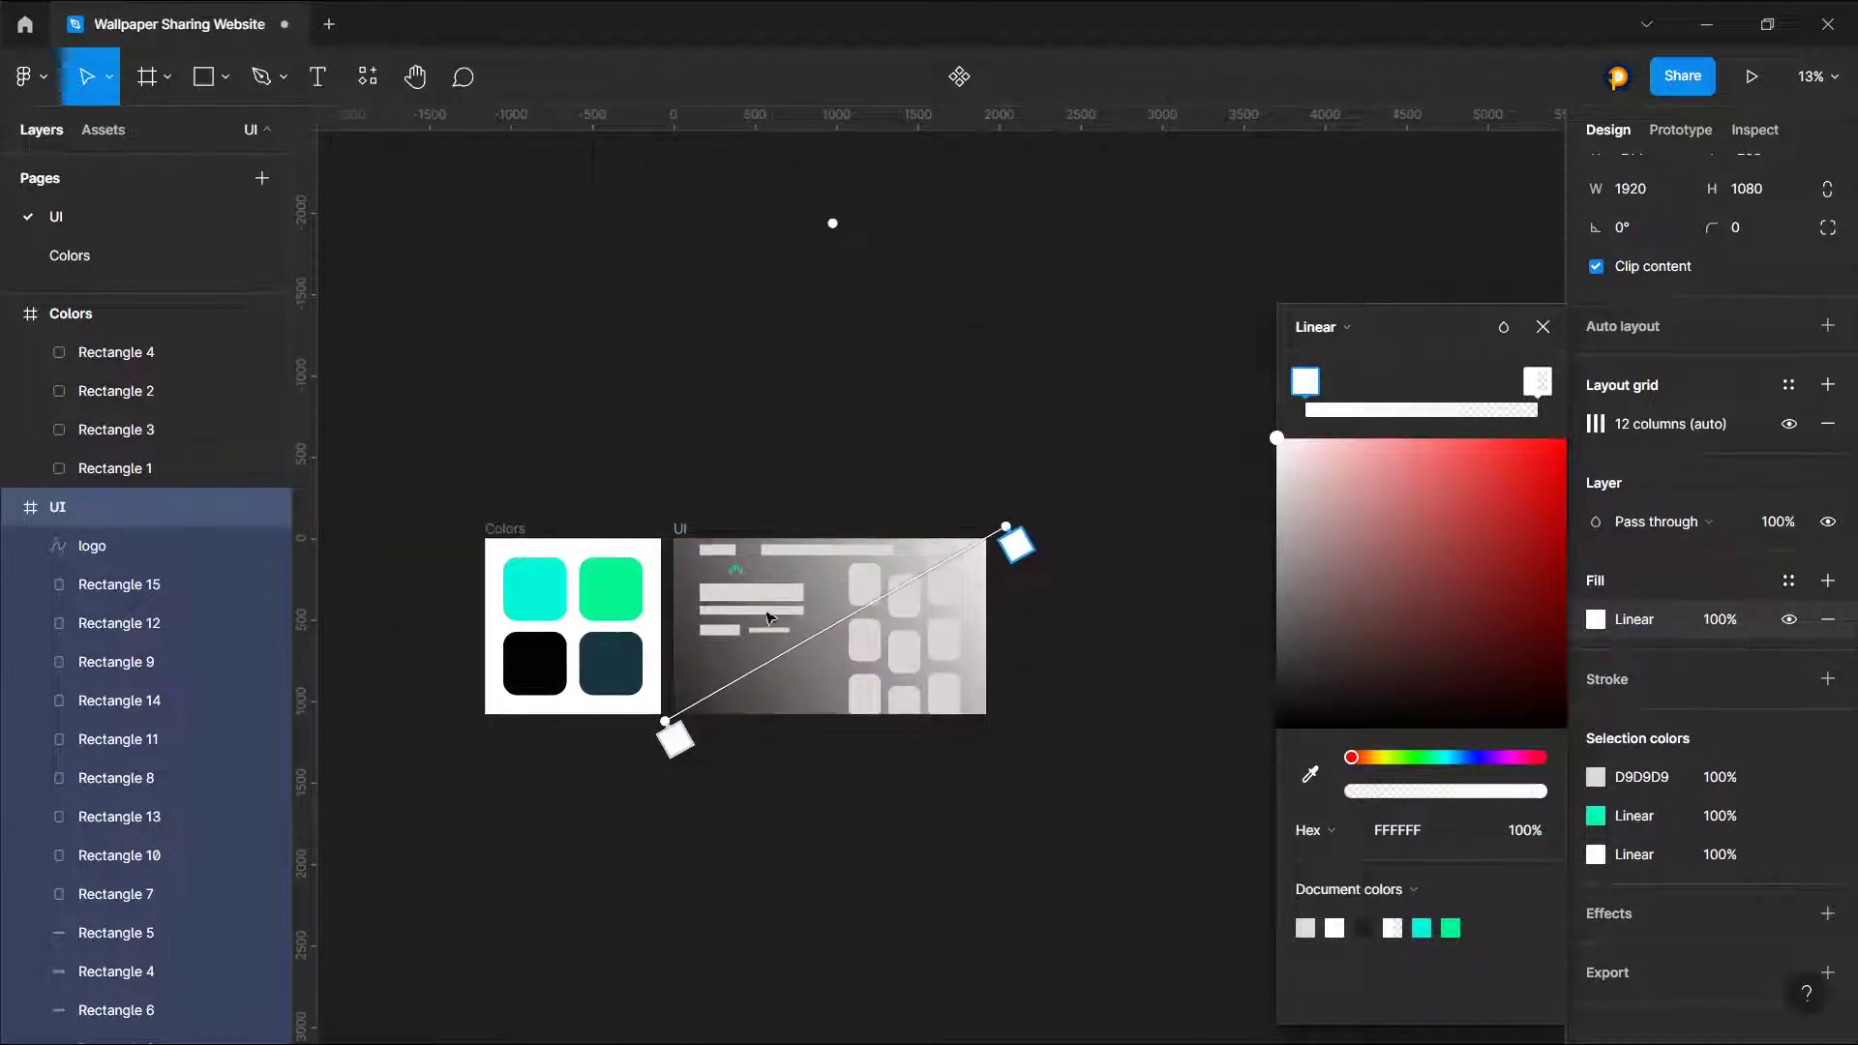
scroll(769, 618, "up", 5)
Step: Sample the dark teal swatch (173640) for a background gradient stop and make it the gradient's lower-left end
left_click(1310, 775)
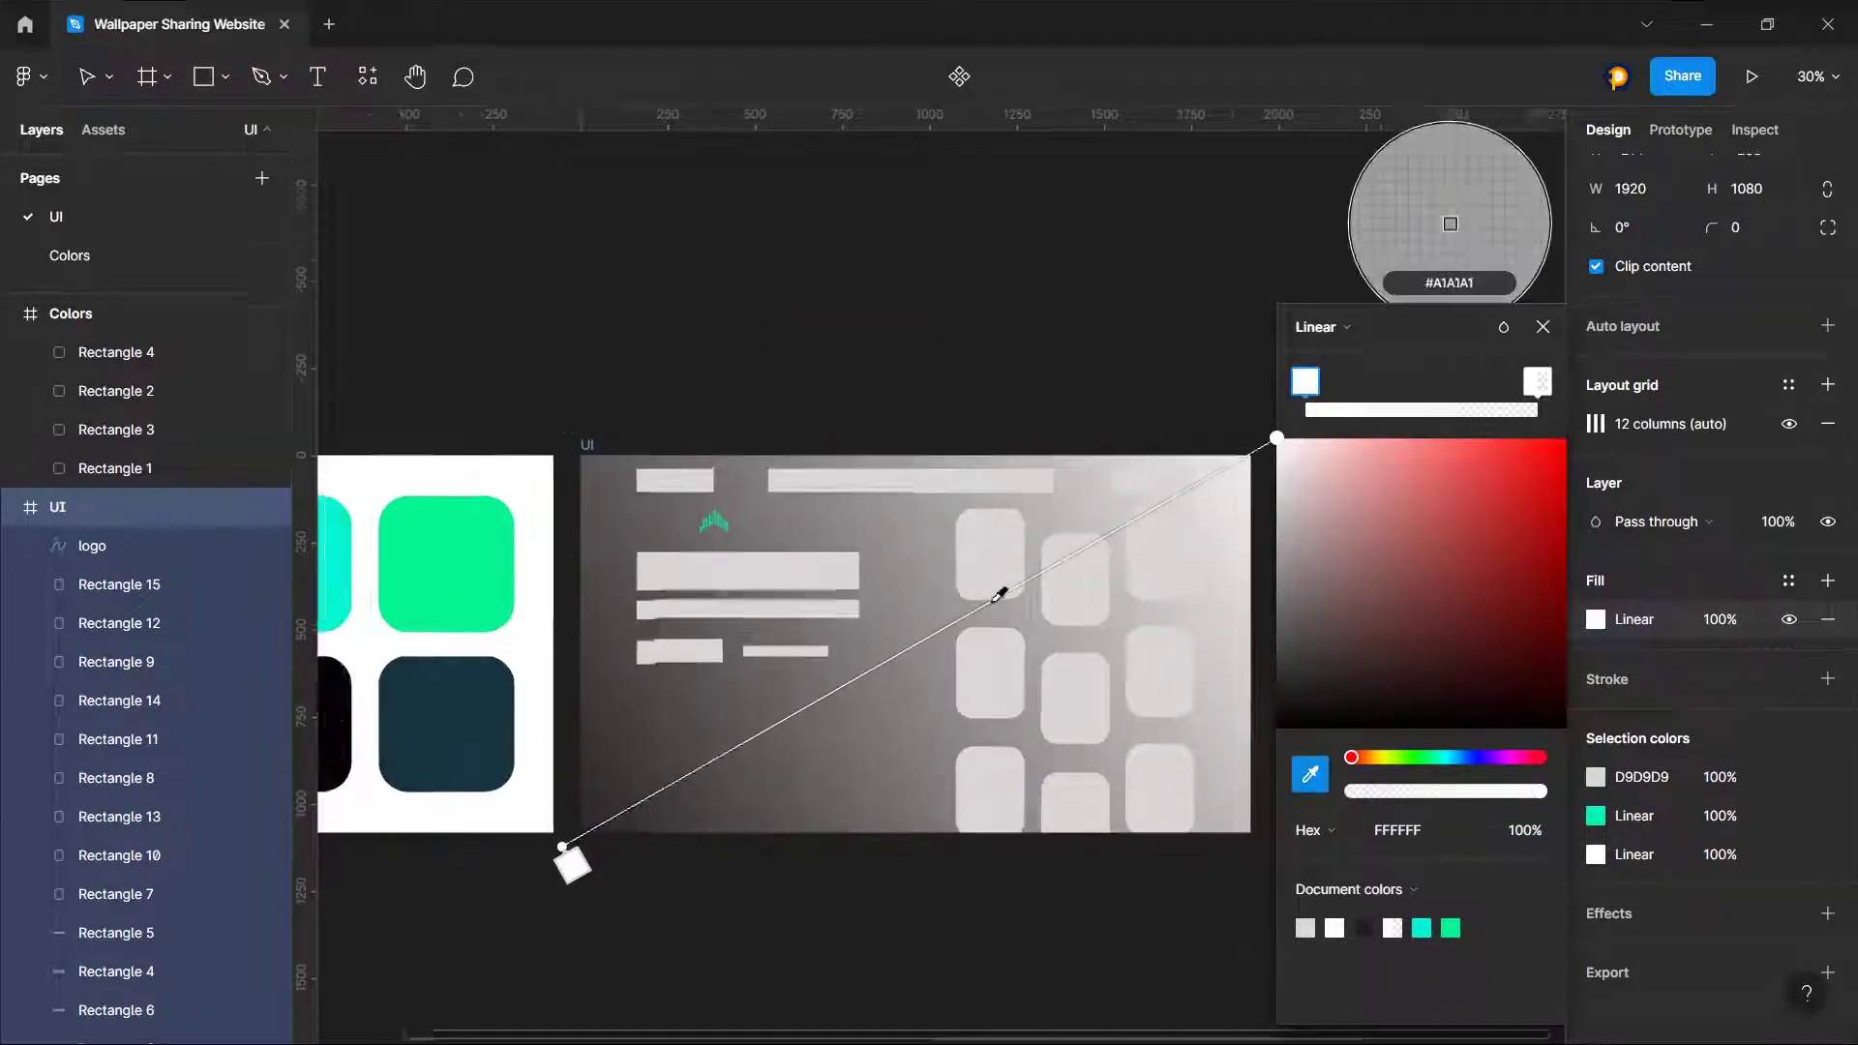
scroll(991, 606, "down", 3)
left_click(600, 691)
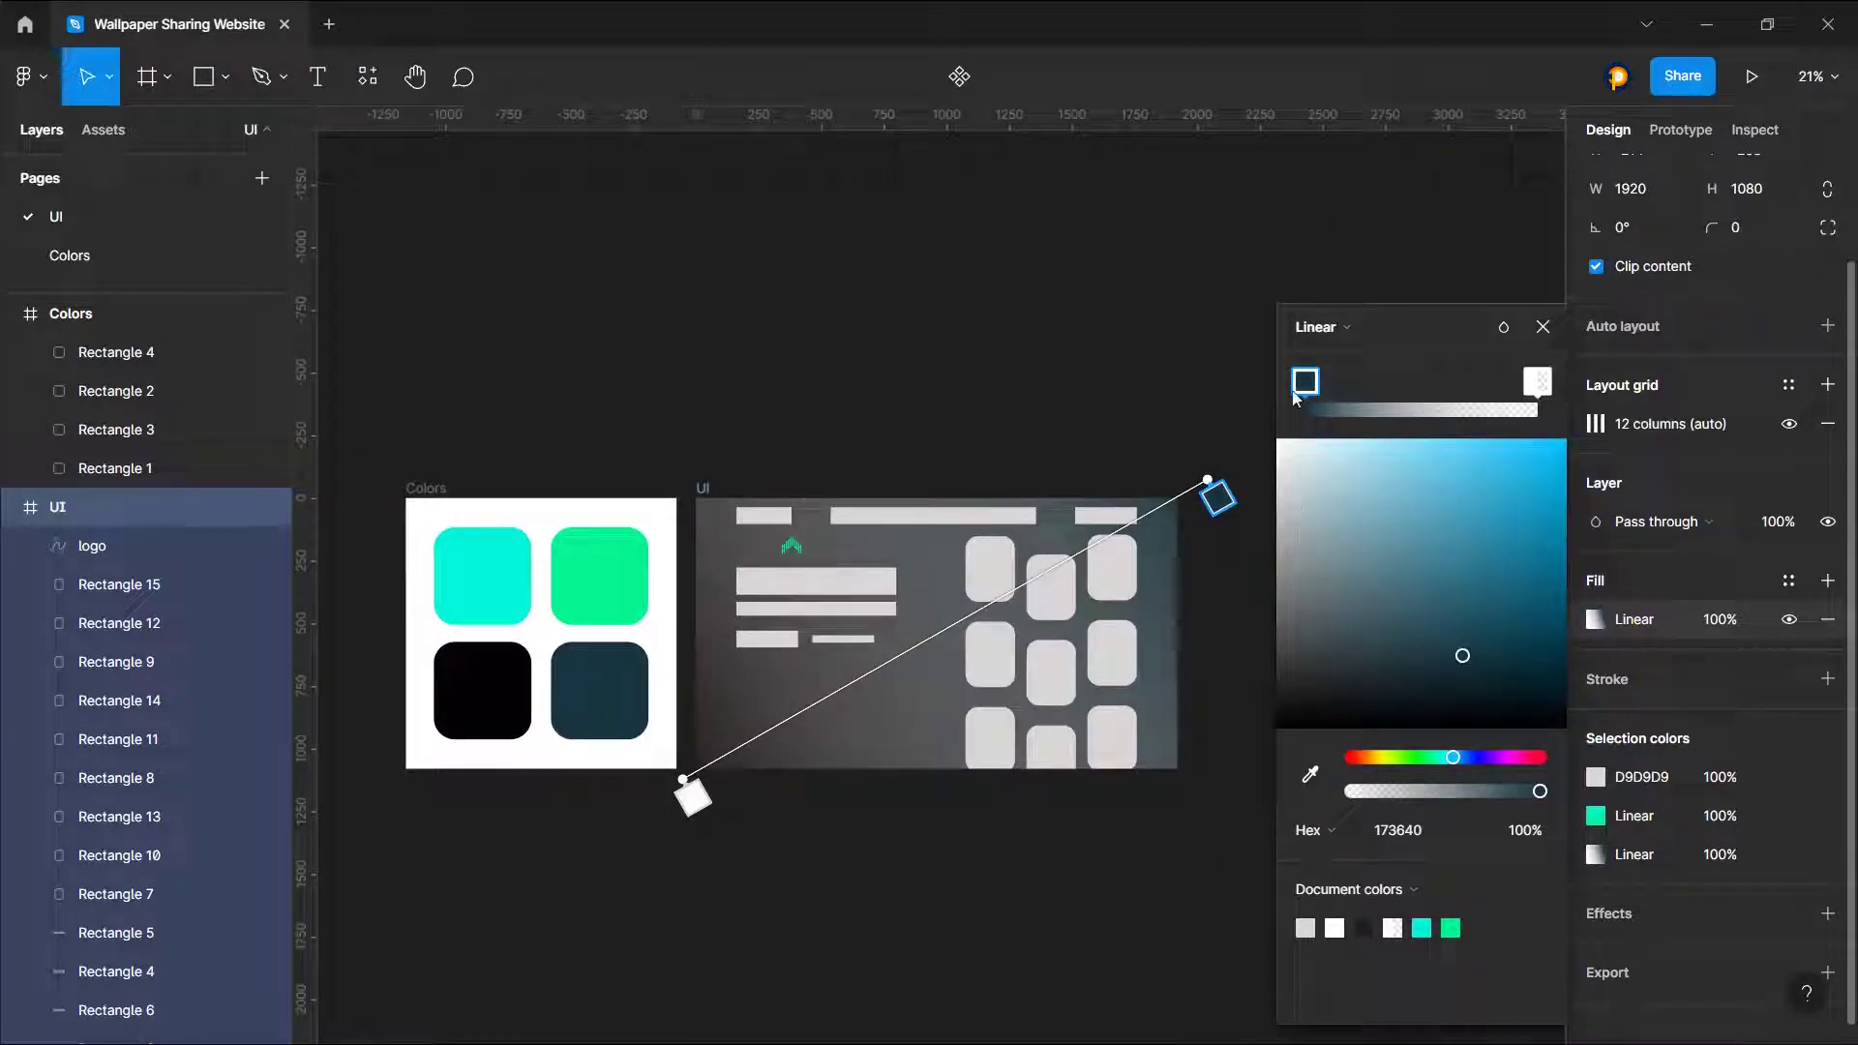
mouse_move(1306, 382)
left_mouse_down()
mouse_move(1469, 381)
mouse_move(1305, 382)
left_mouse_up()
left_click(1397, 407)
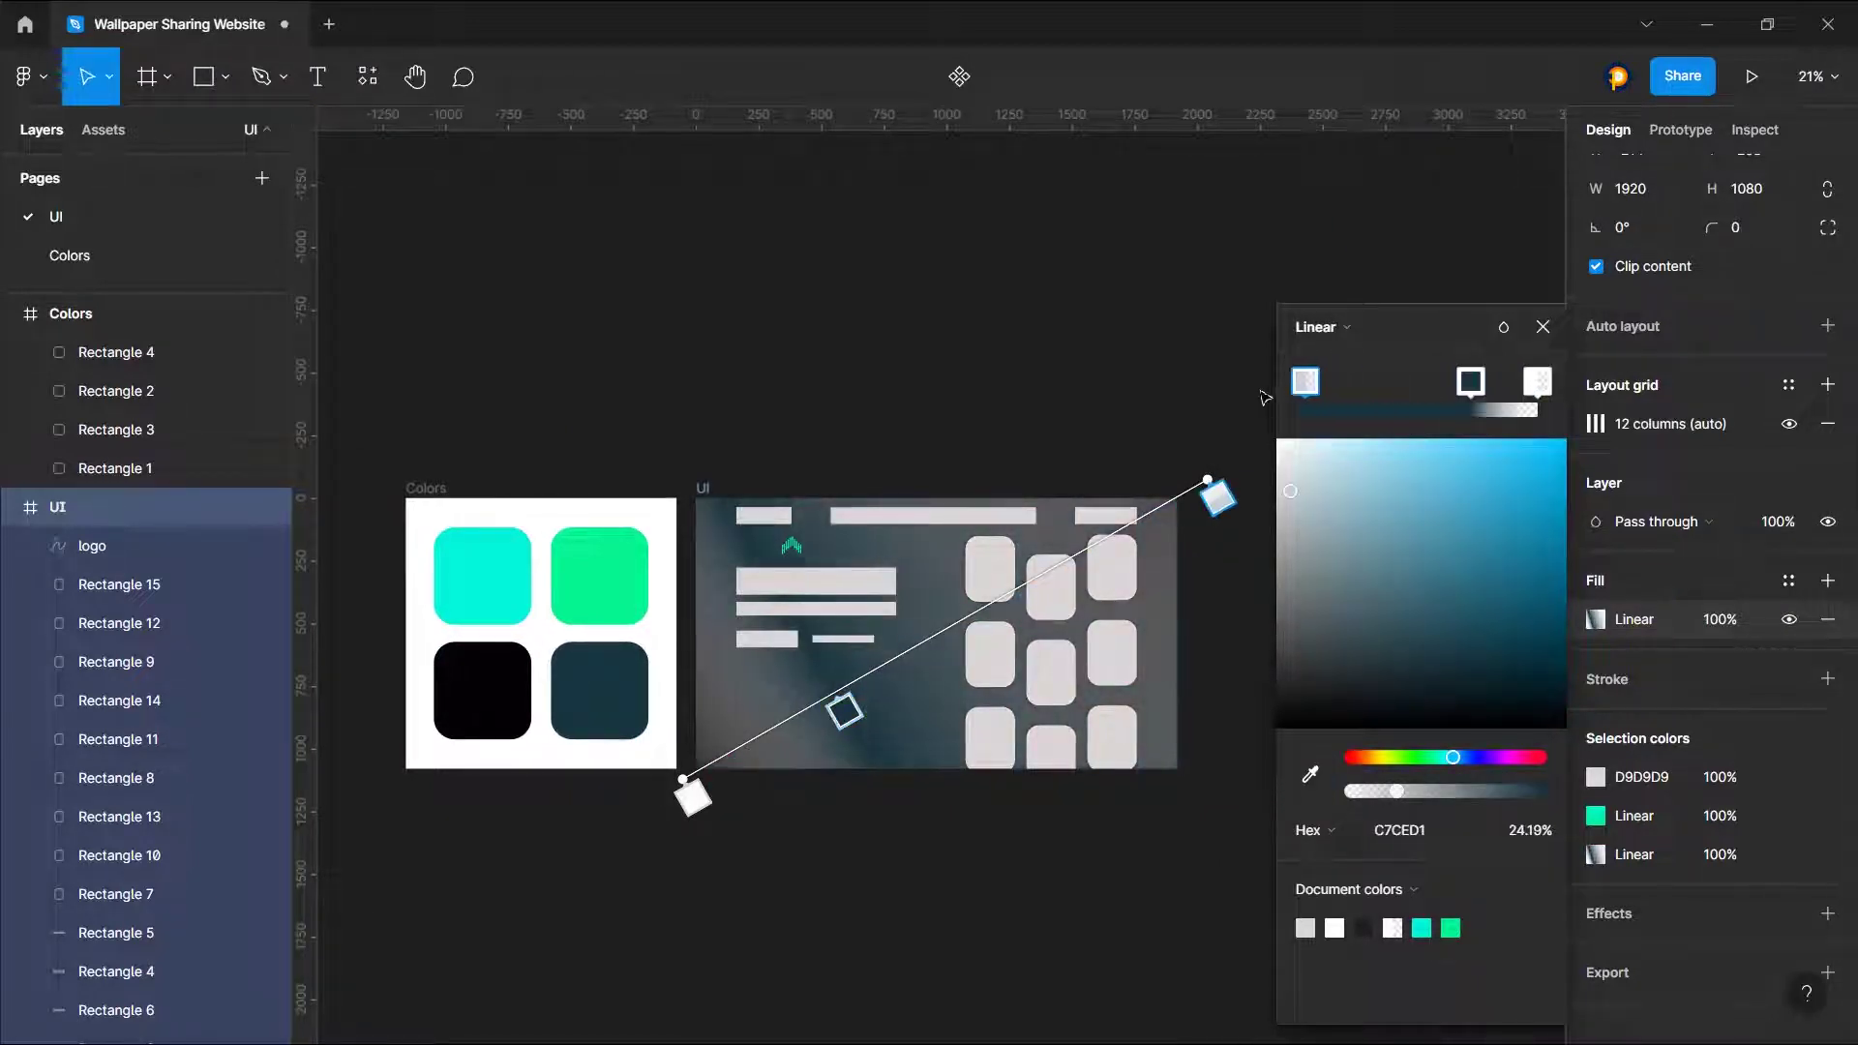
left_click(1531, 384)
left_click_drag(1471, 382, 1539, 382)
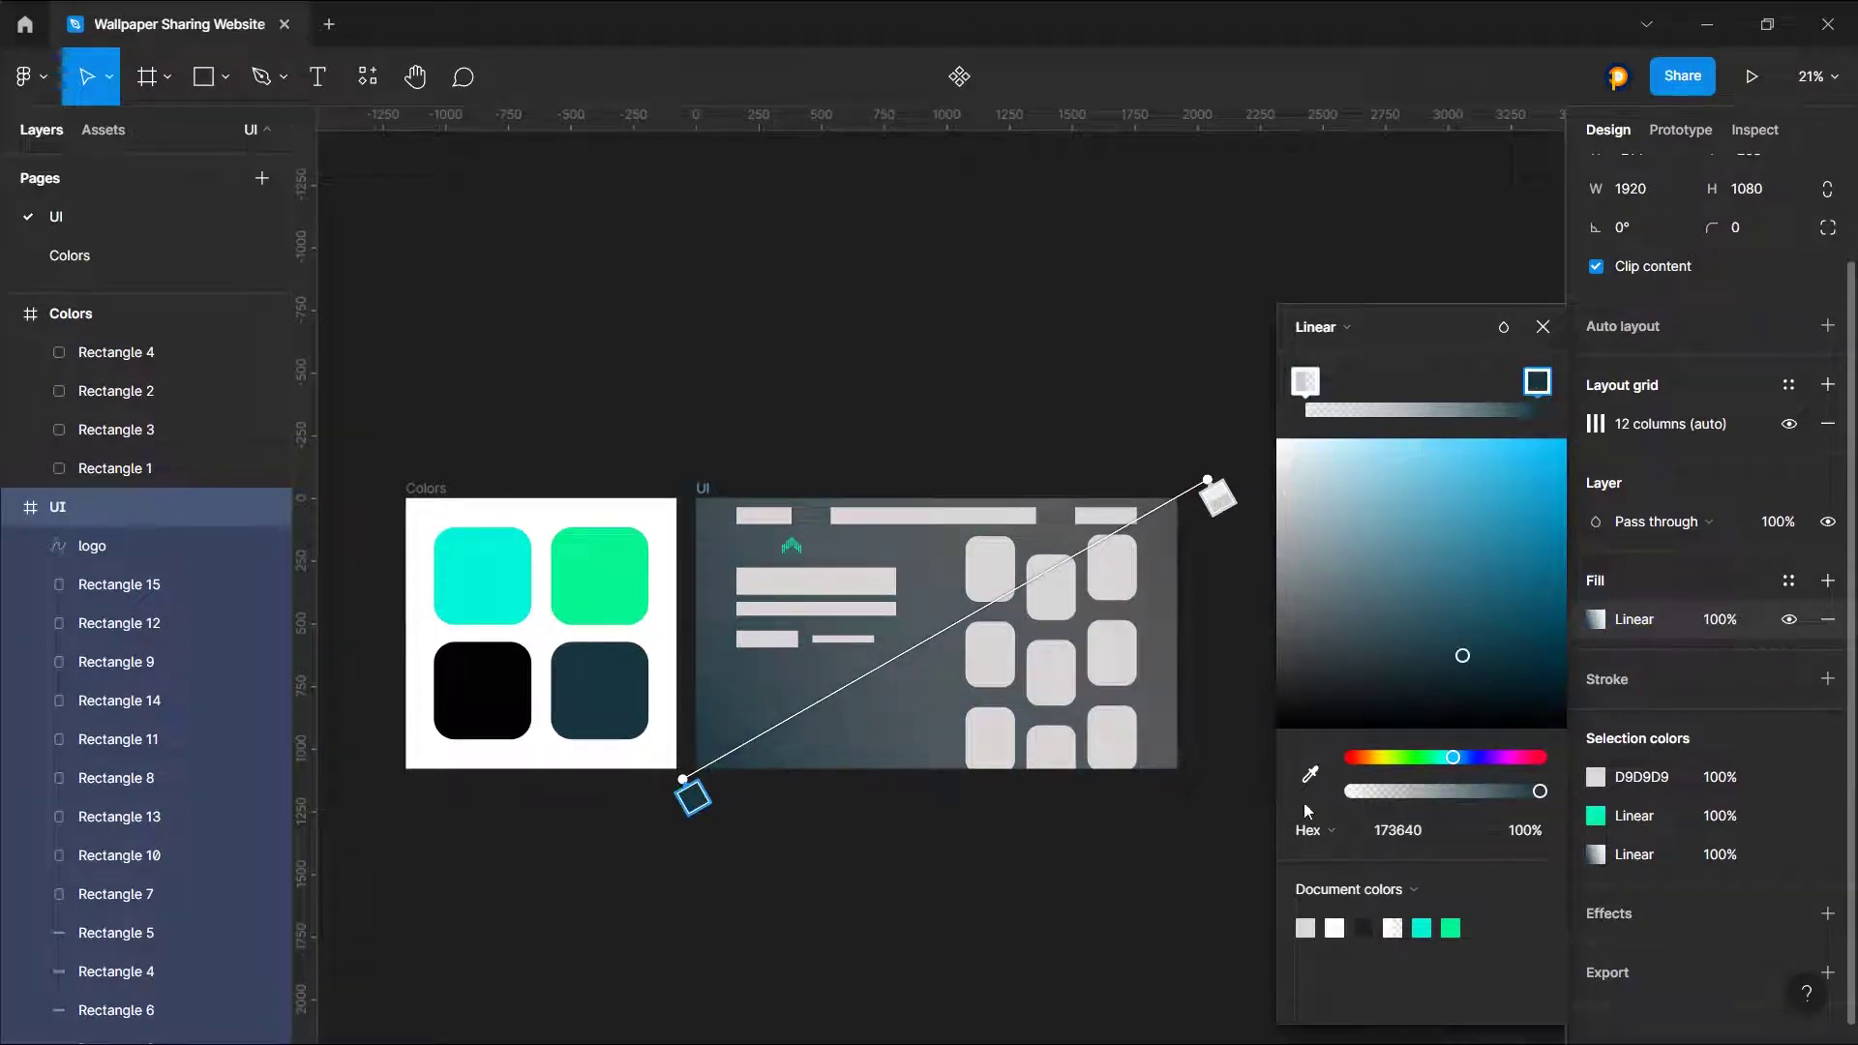
Step: Try the dark teal swatch's color, brightened to 155B72, on the background gradient's upper-right stop
left_click(1311, 774)
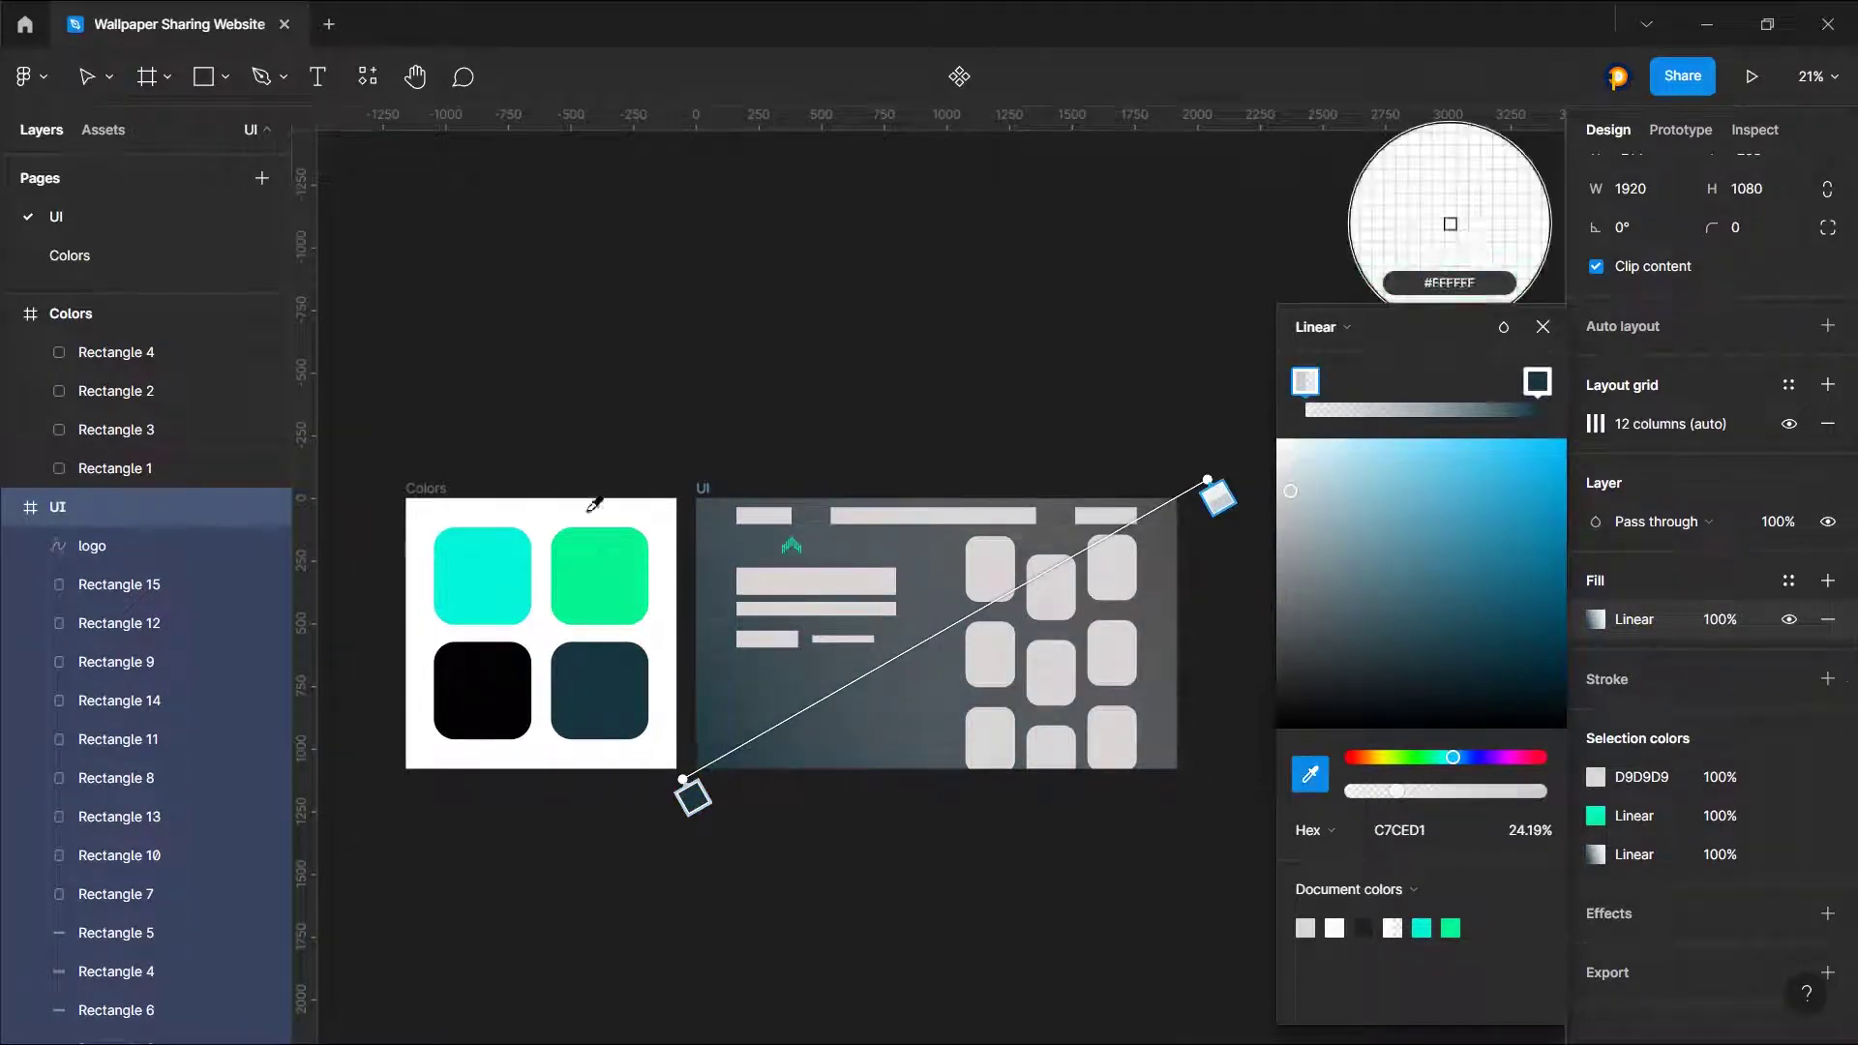
left_click(575, 649)
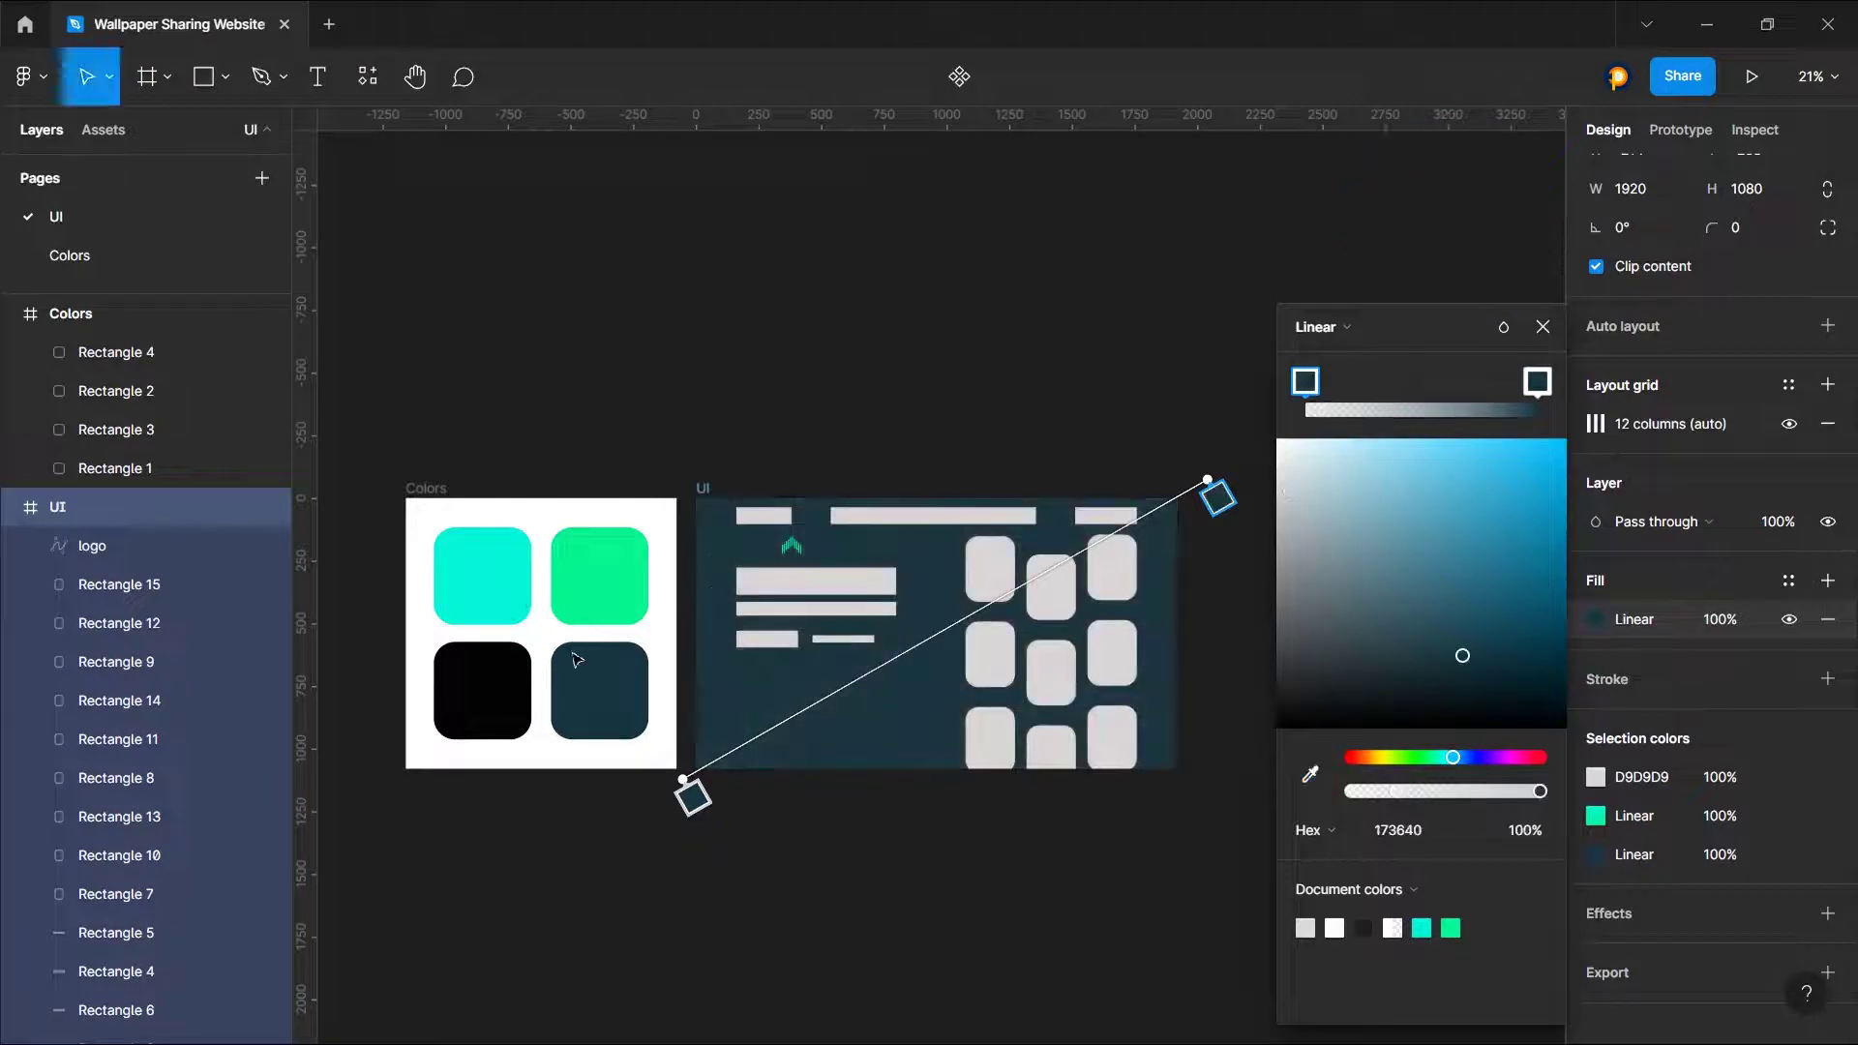
left_click_drag(1482, 642, 1516, 606)
Step: Set the background gradient's upper-right stop to the green swatch's color and extend its handle farther beyond the frame
left_click(1310, 775)
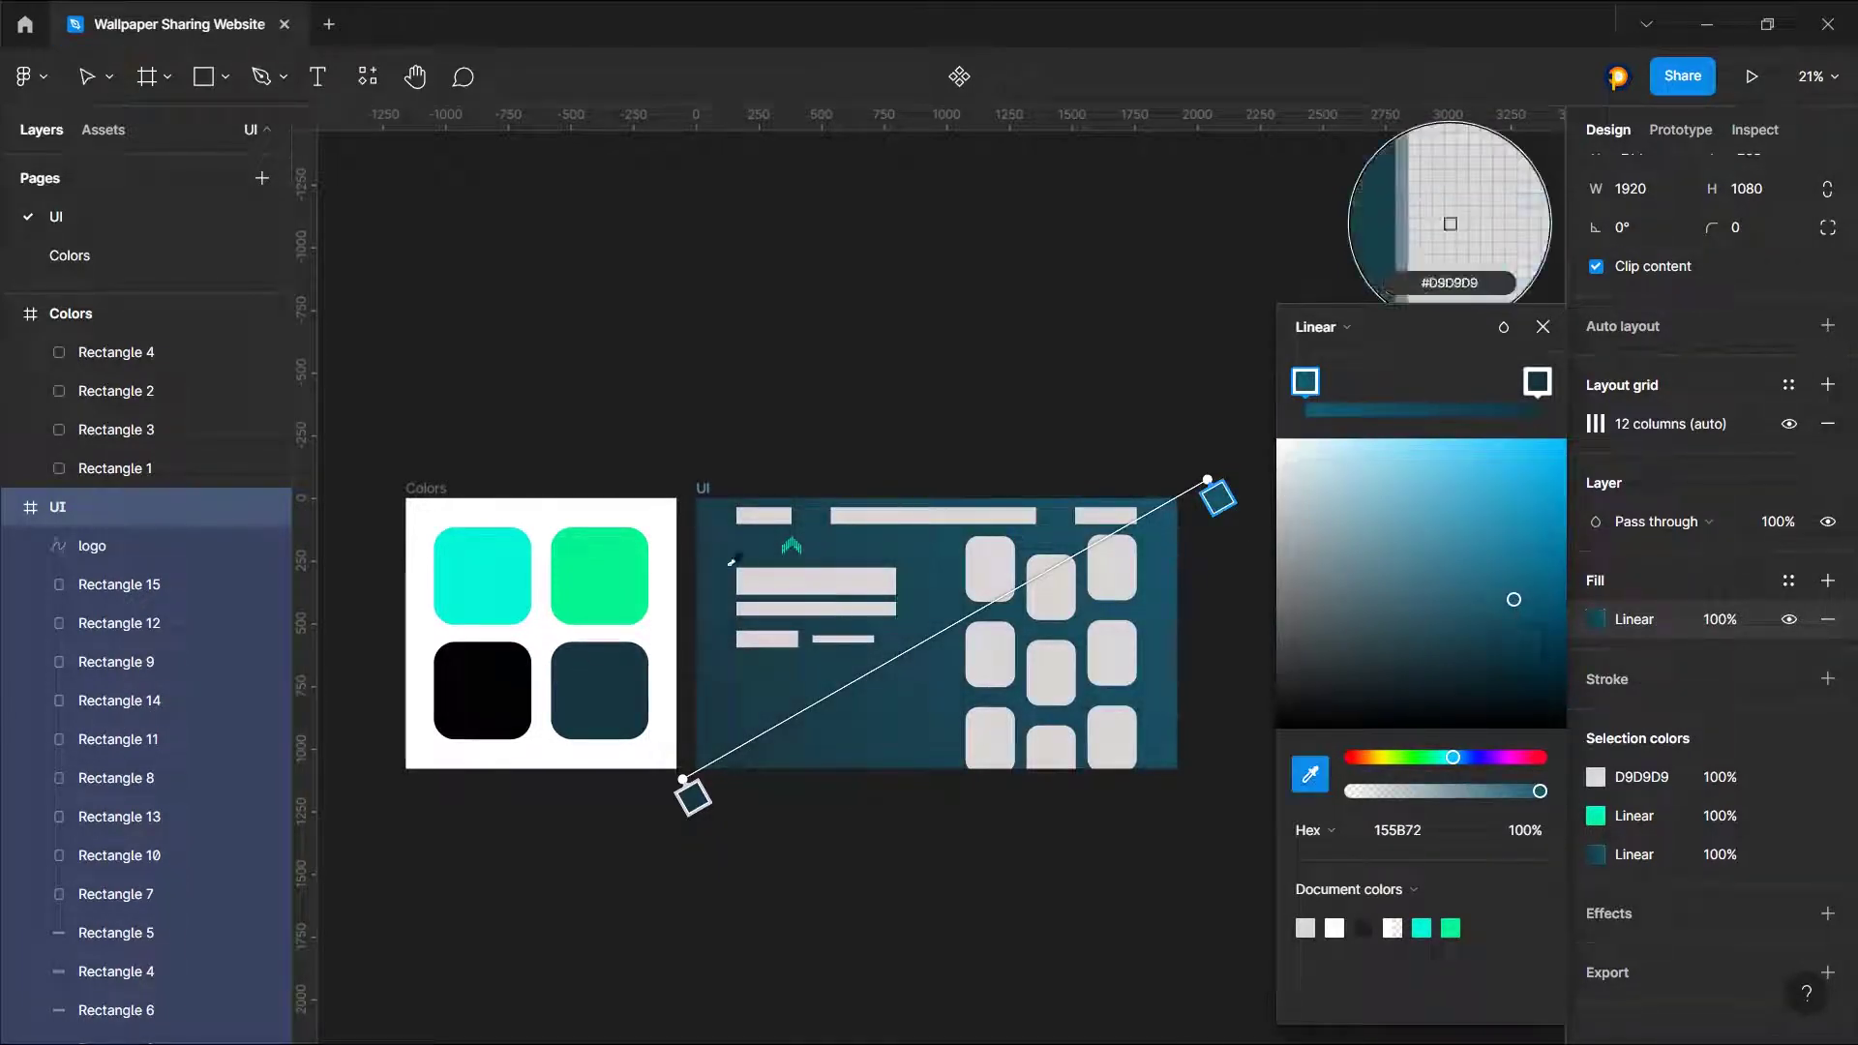
left_click(592, 577)
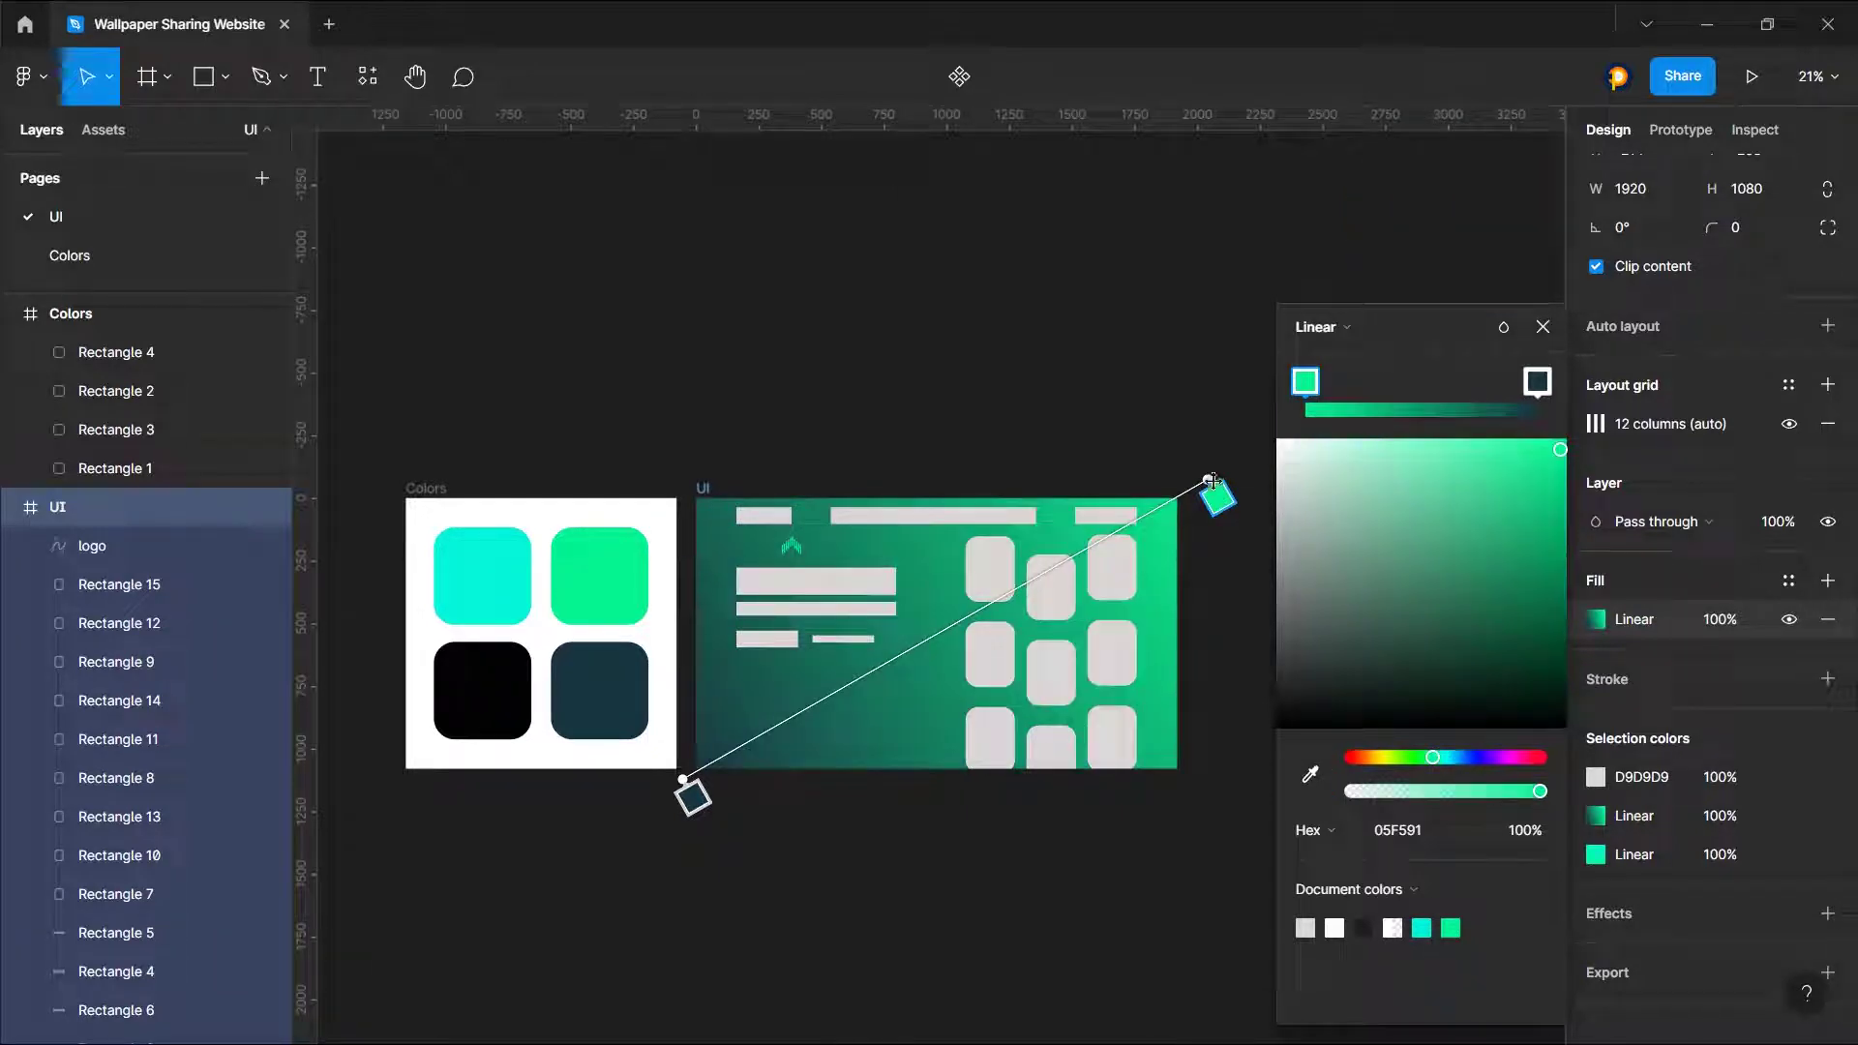
left_click_drag(1212, 482, 1409, 356)
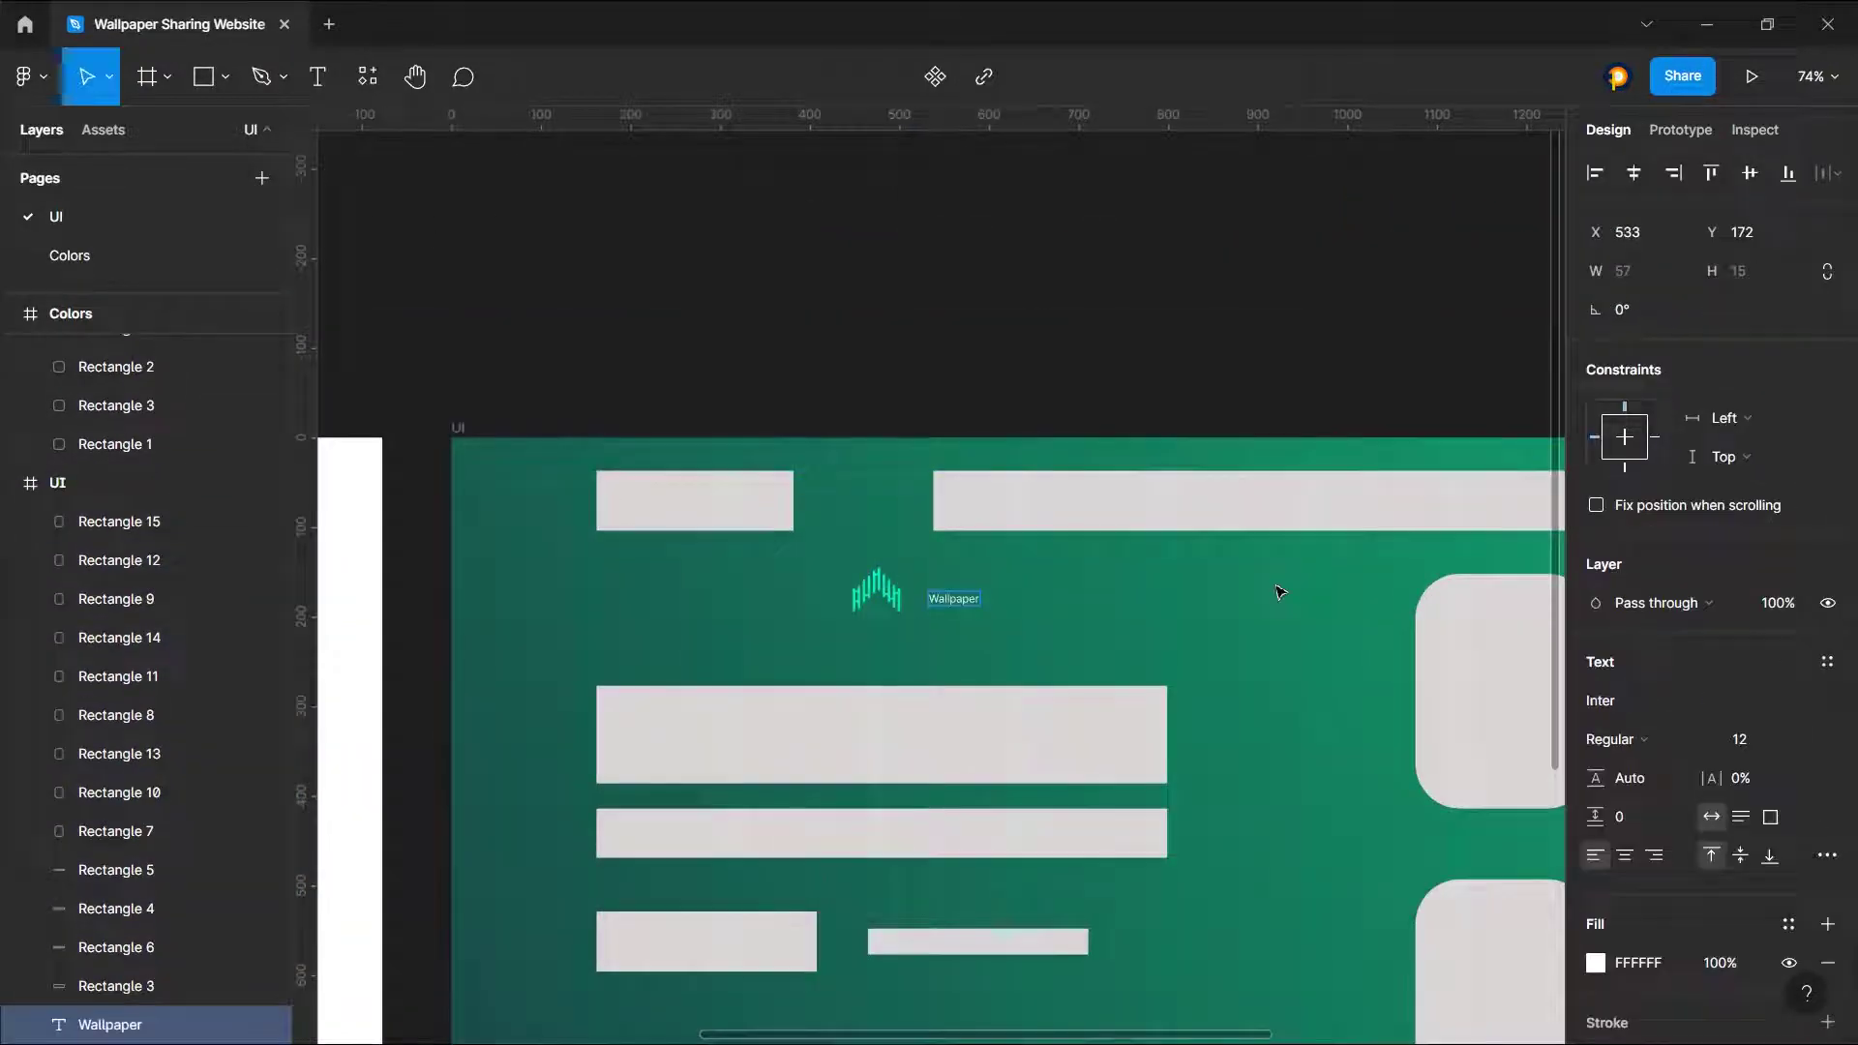
Step: Set the WallpaperMania wordmark in Poppins at size 31, with Wallpaper bolder than Mania, and move it up into the navbar area
left_click(1611, 739)
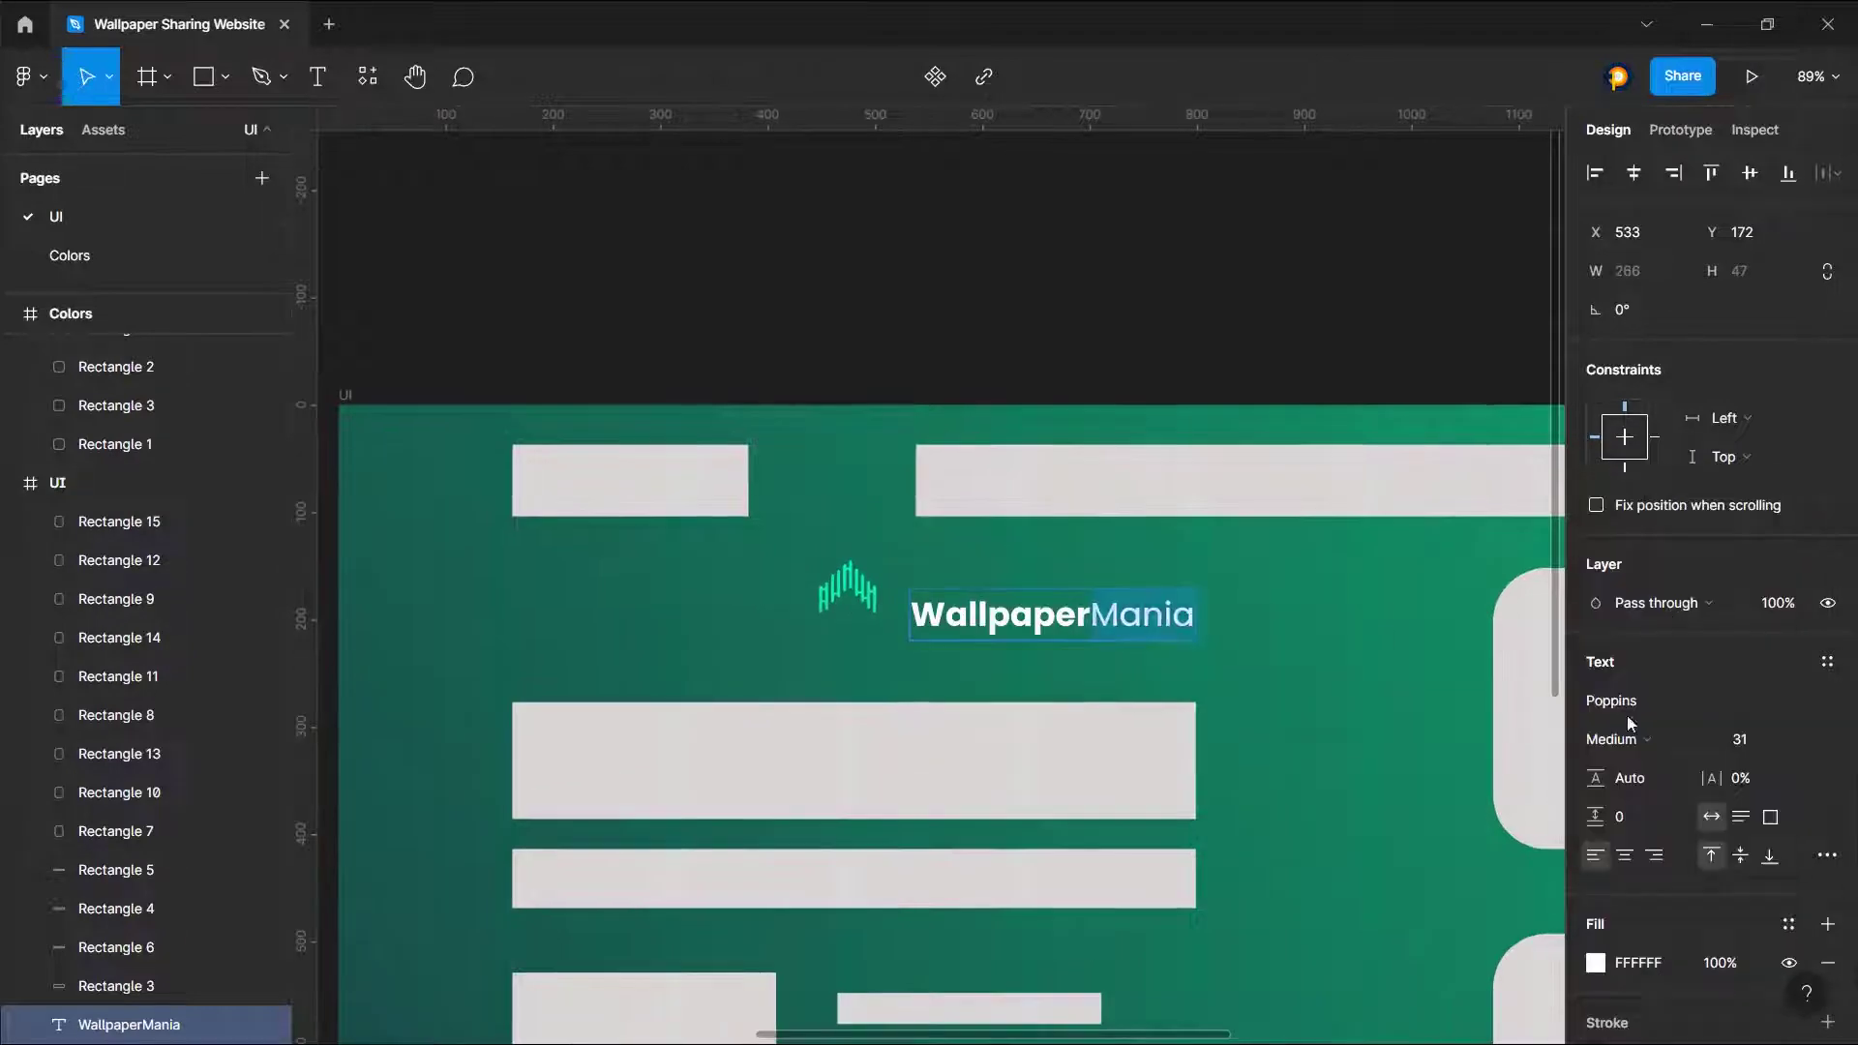
left_click(848, 586)
left_click_drag(1050, 615, 917, 472)
Step: Combine the logo and wordmark in an auto layout and use it in place of the navbar's logo placeholder
left_click(1034, 592, "shift")
key("shift+a")
key("k")
left_click(630, 480)
key("Delete")
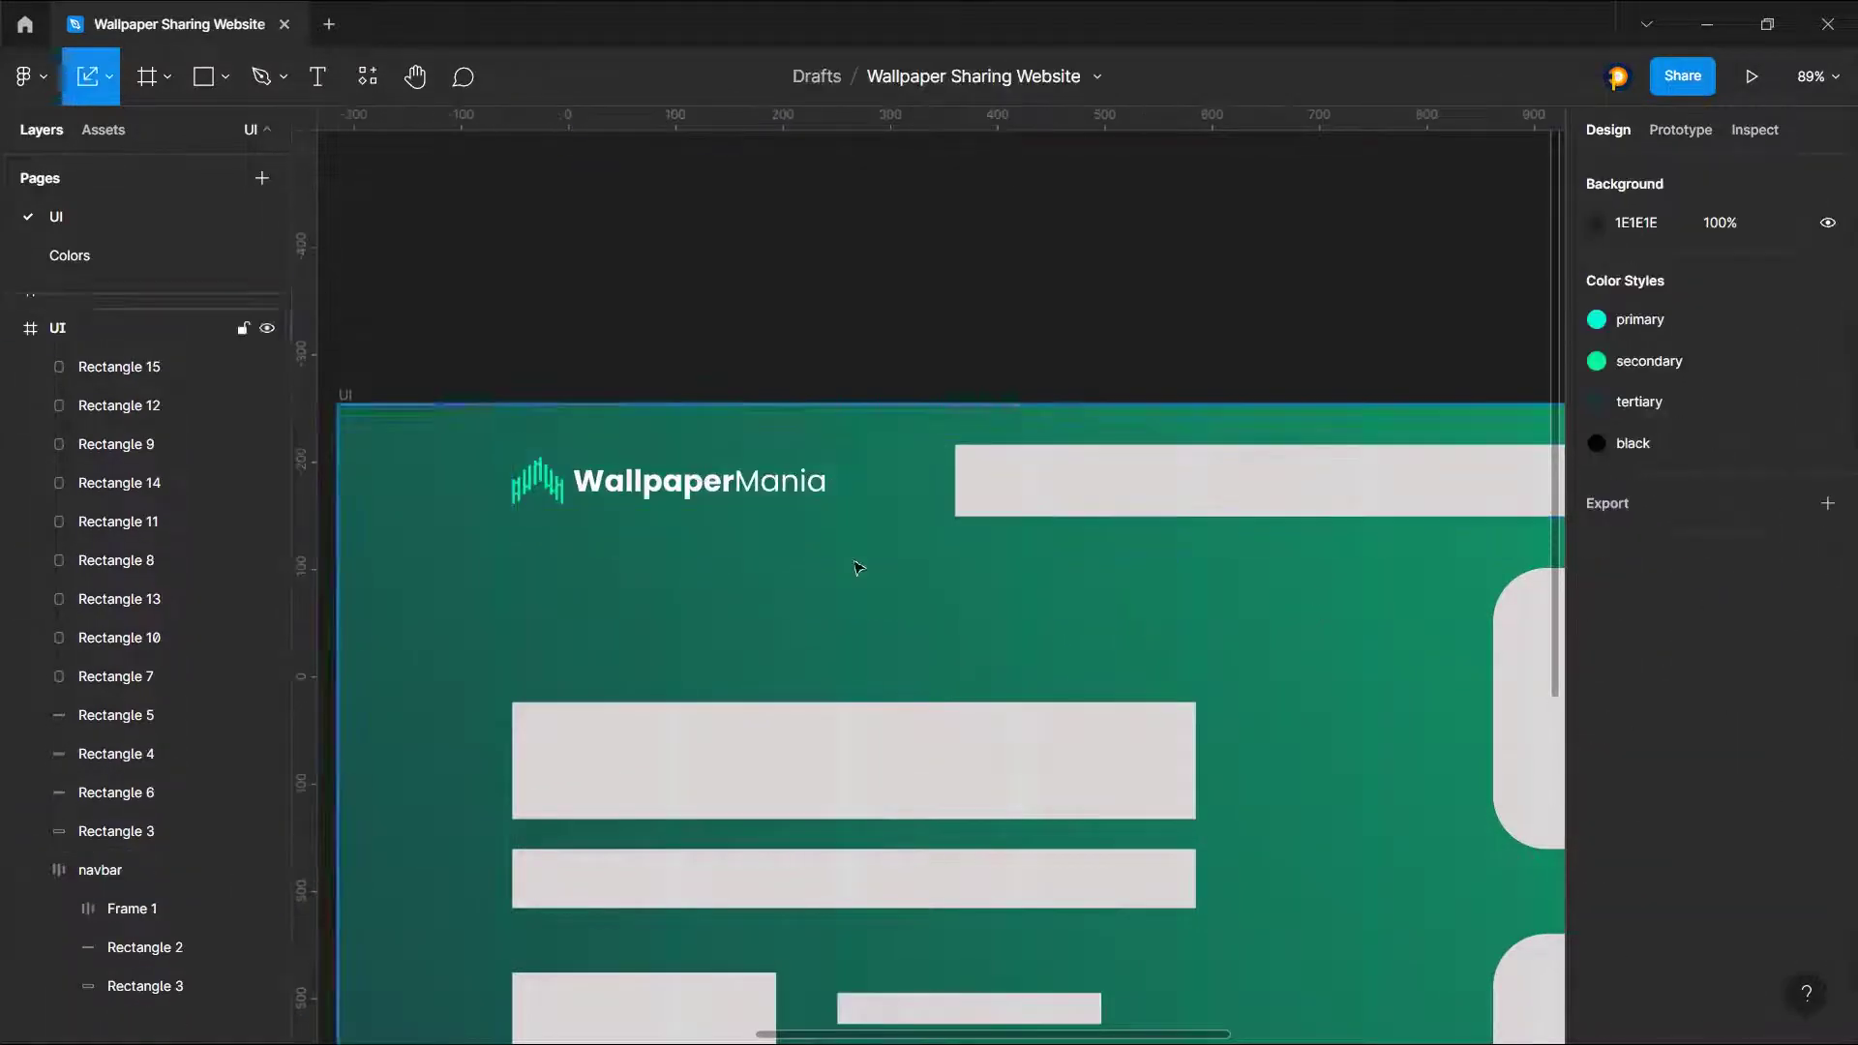
Step: Delete the Colors page from the file
scroll(858, 568, "down", 10)
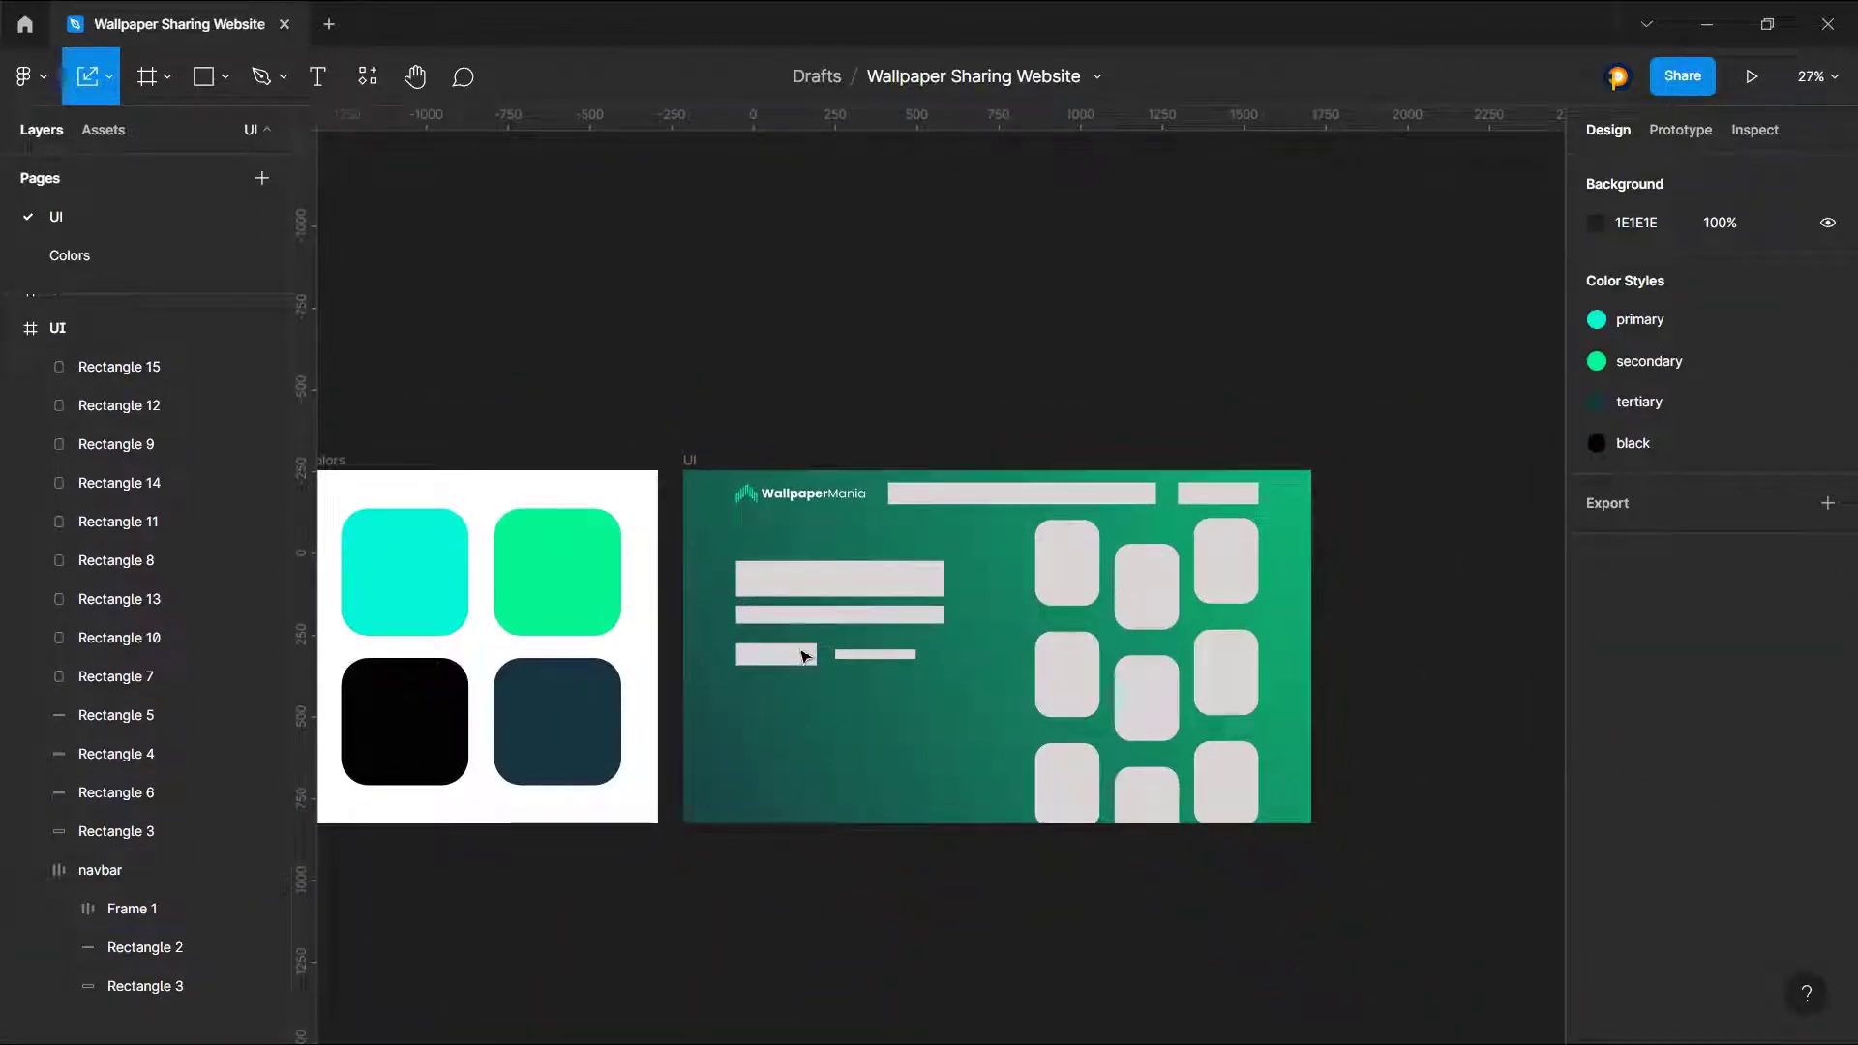
right_click(128, 258)
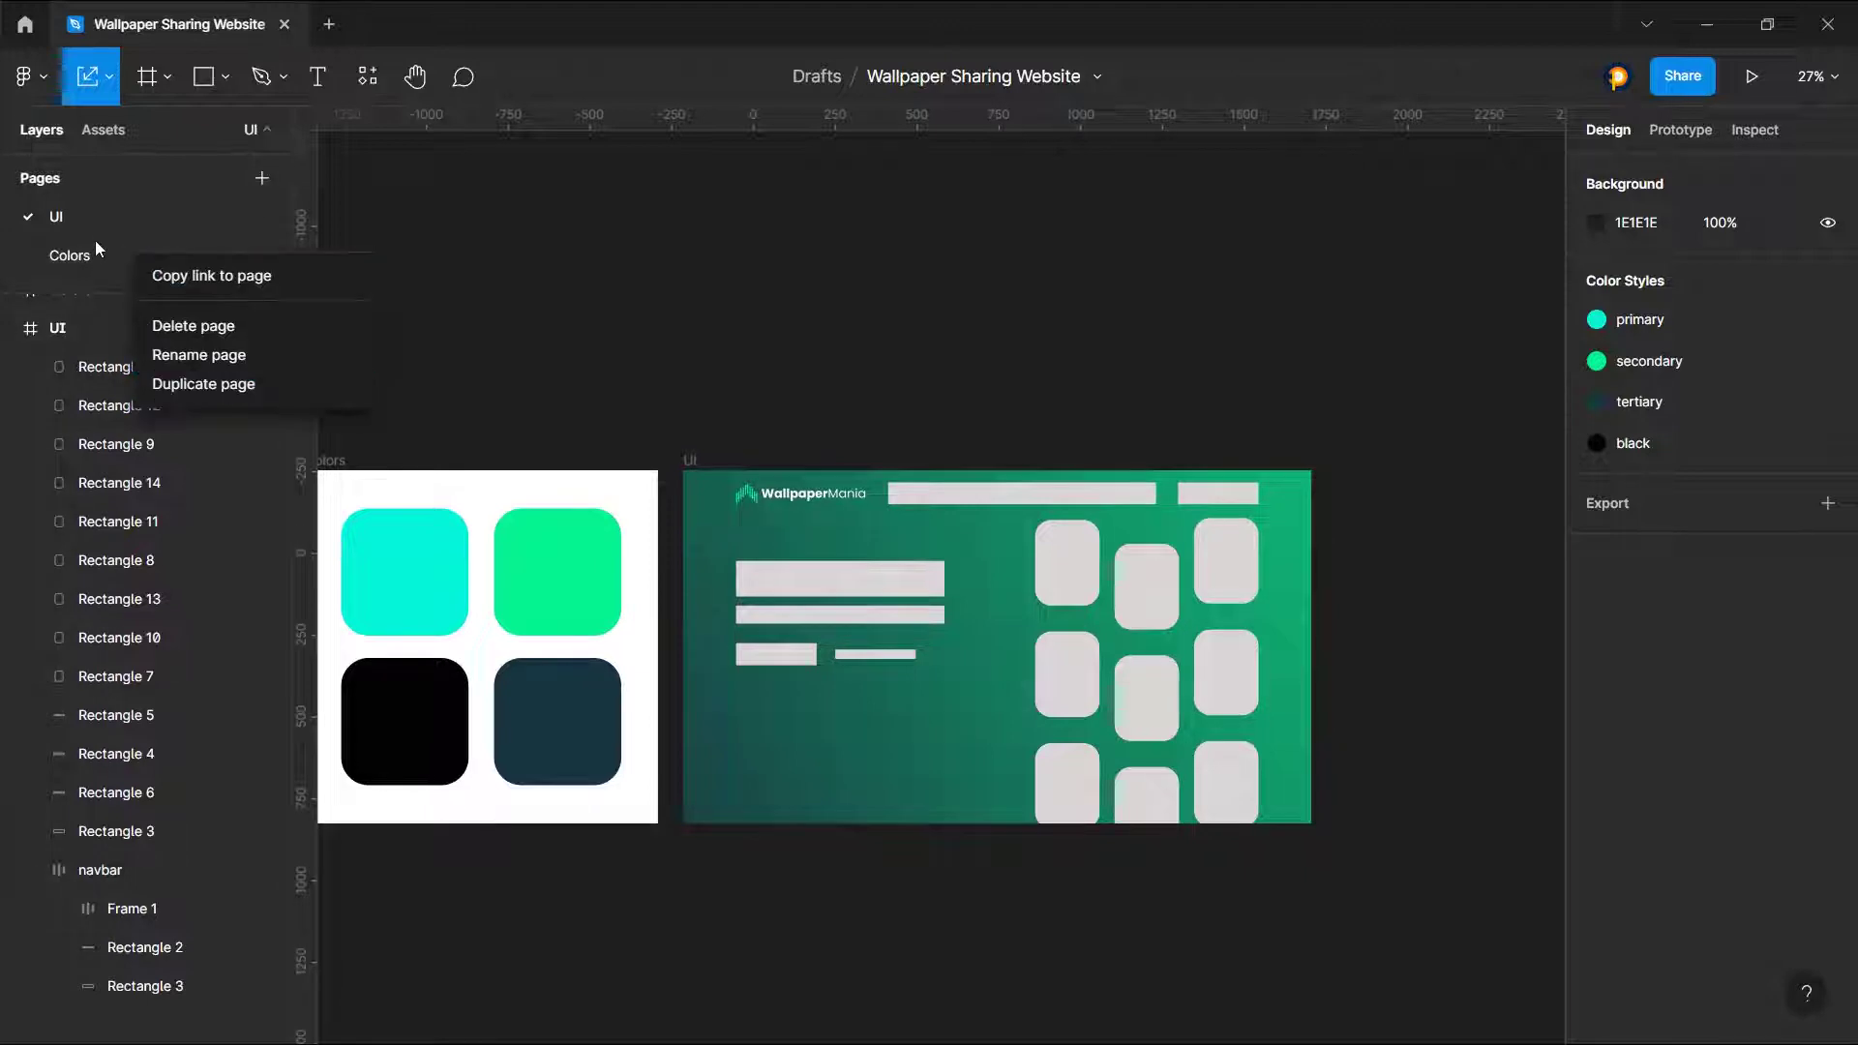
left_click(172, 324)
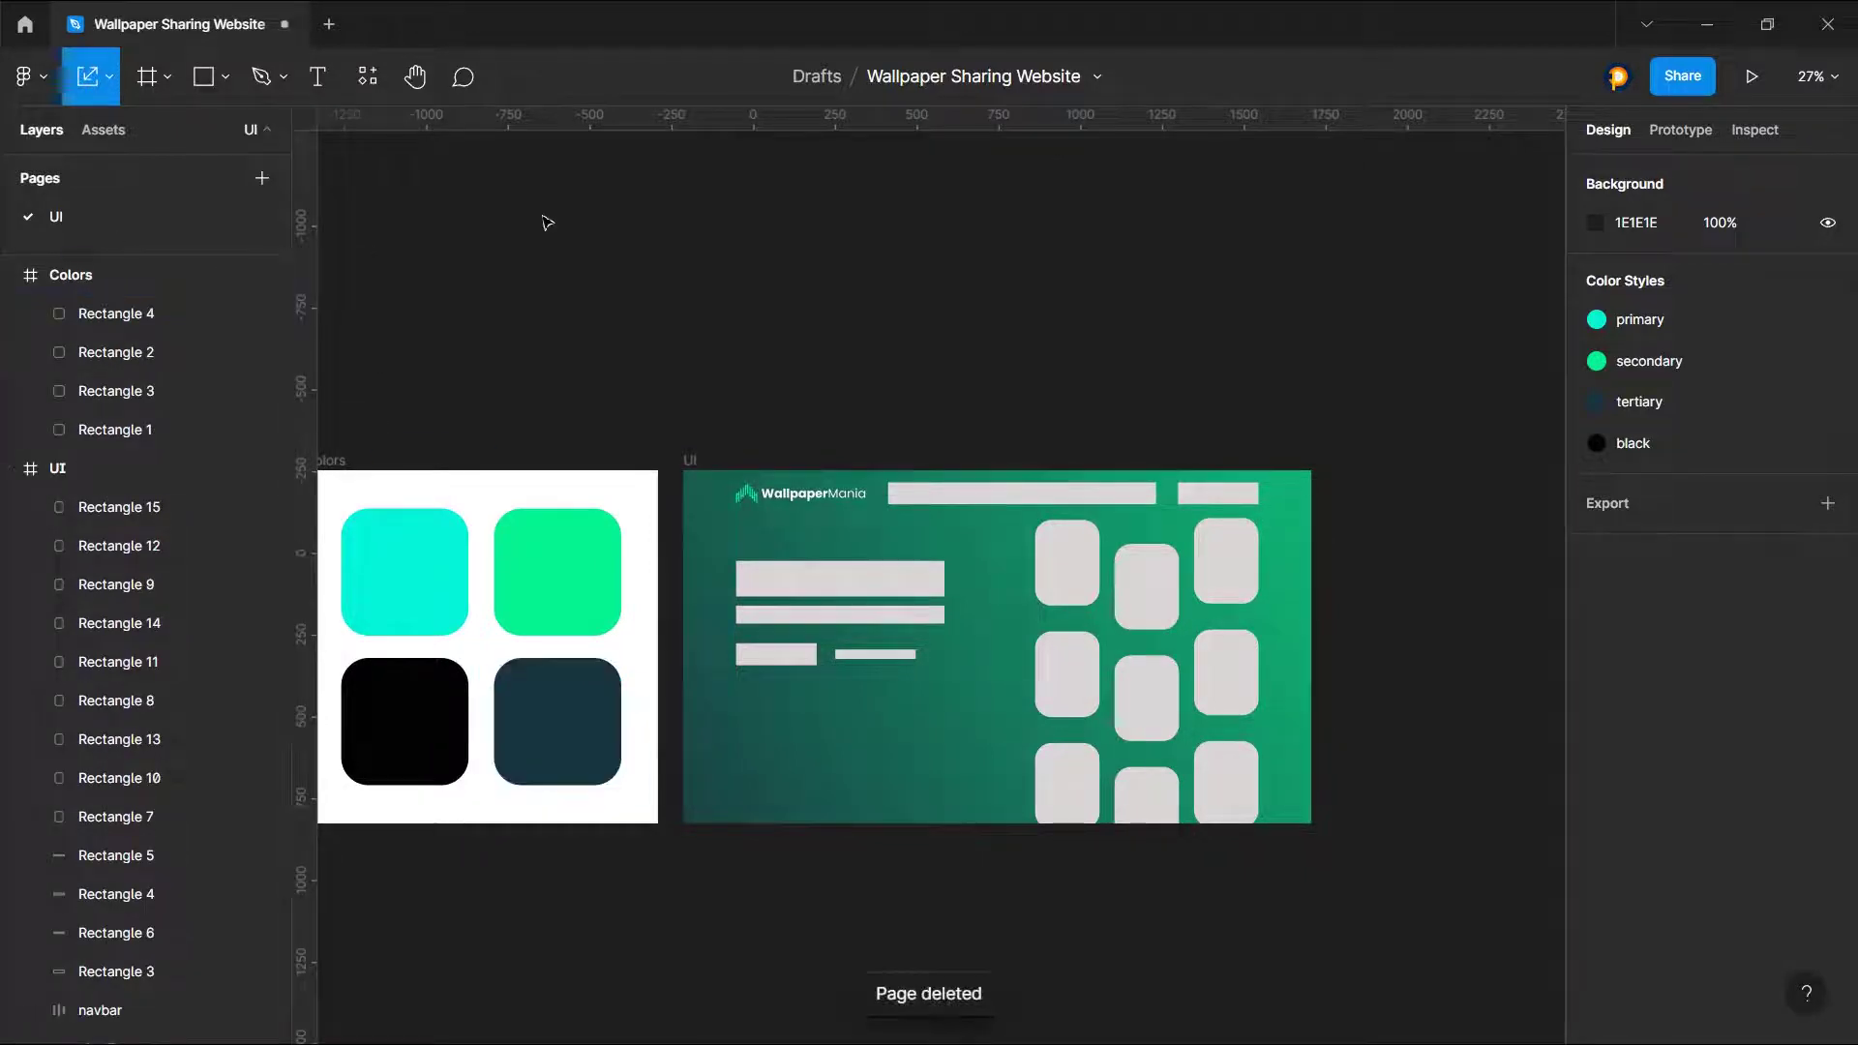
scroll(872, 407, "down", 1)
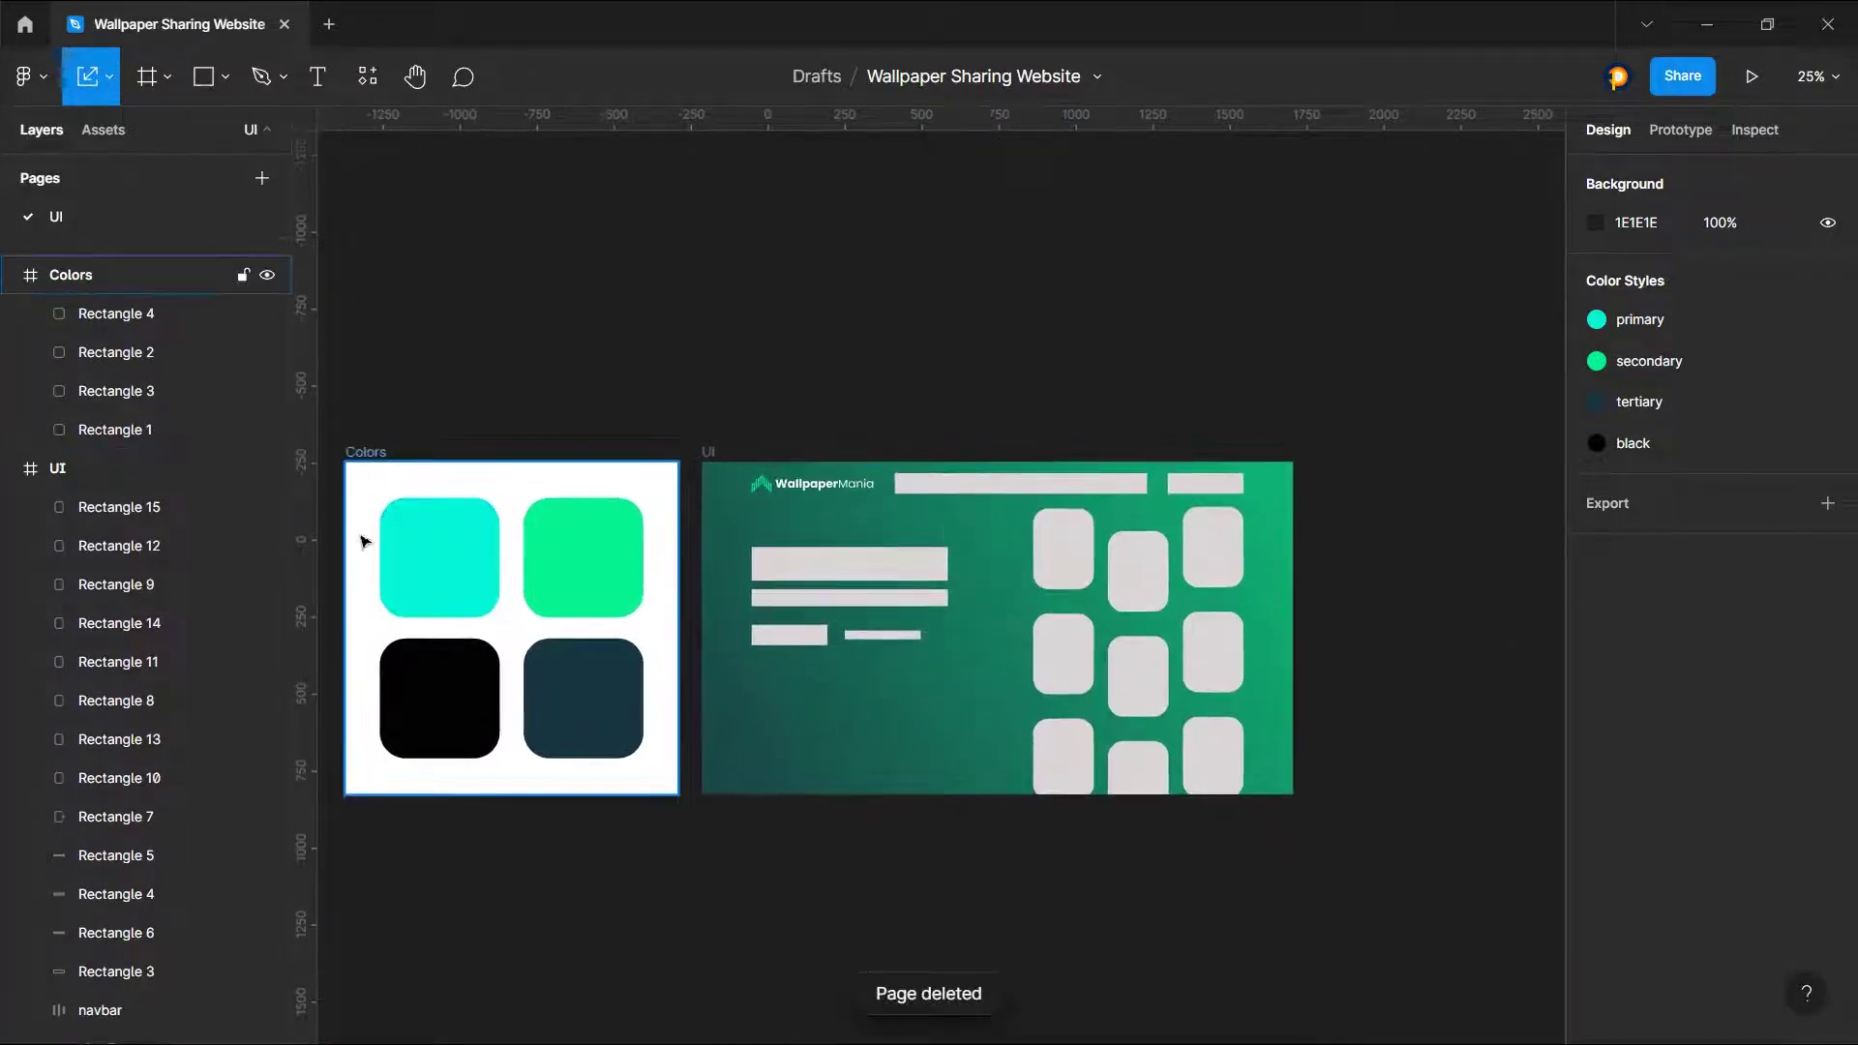
left_click(404, 542)
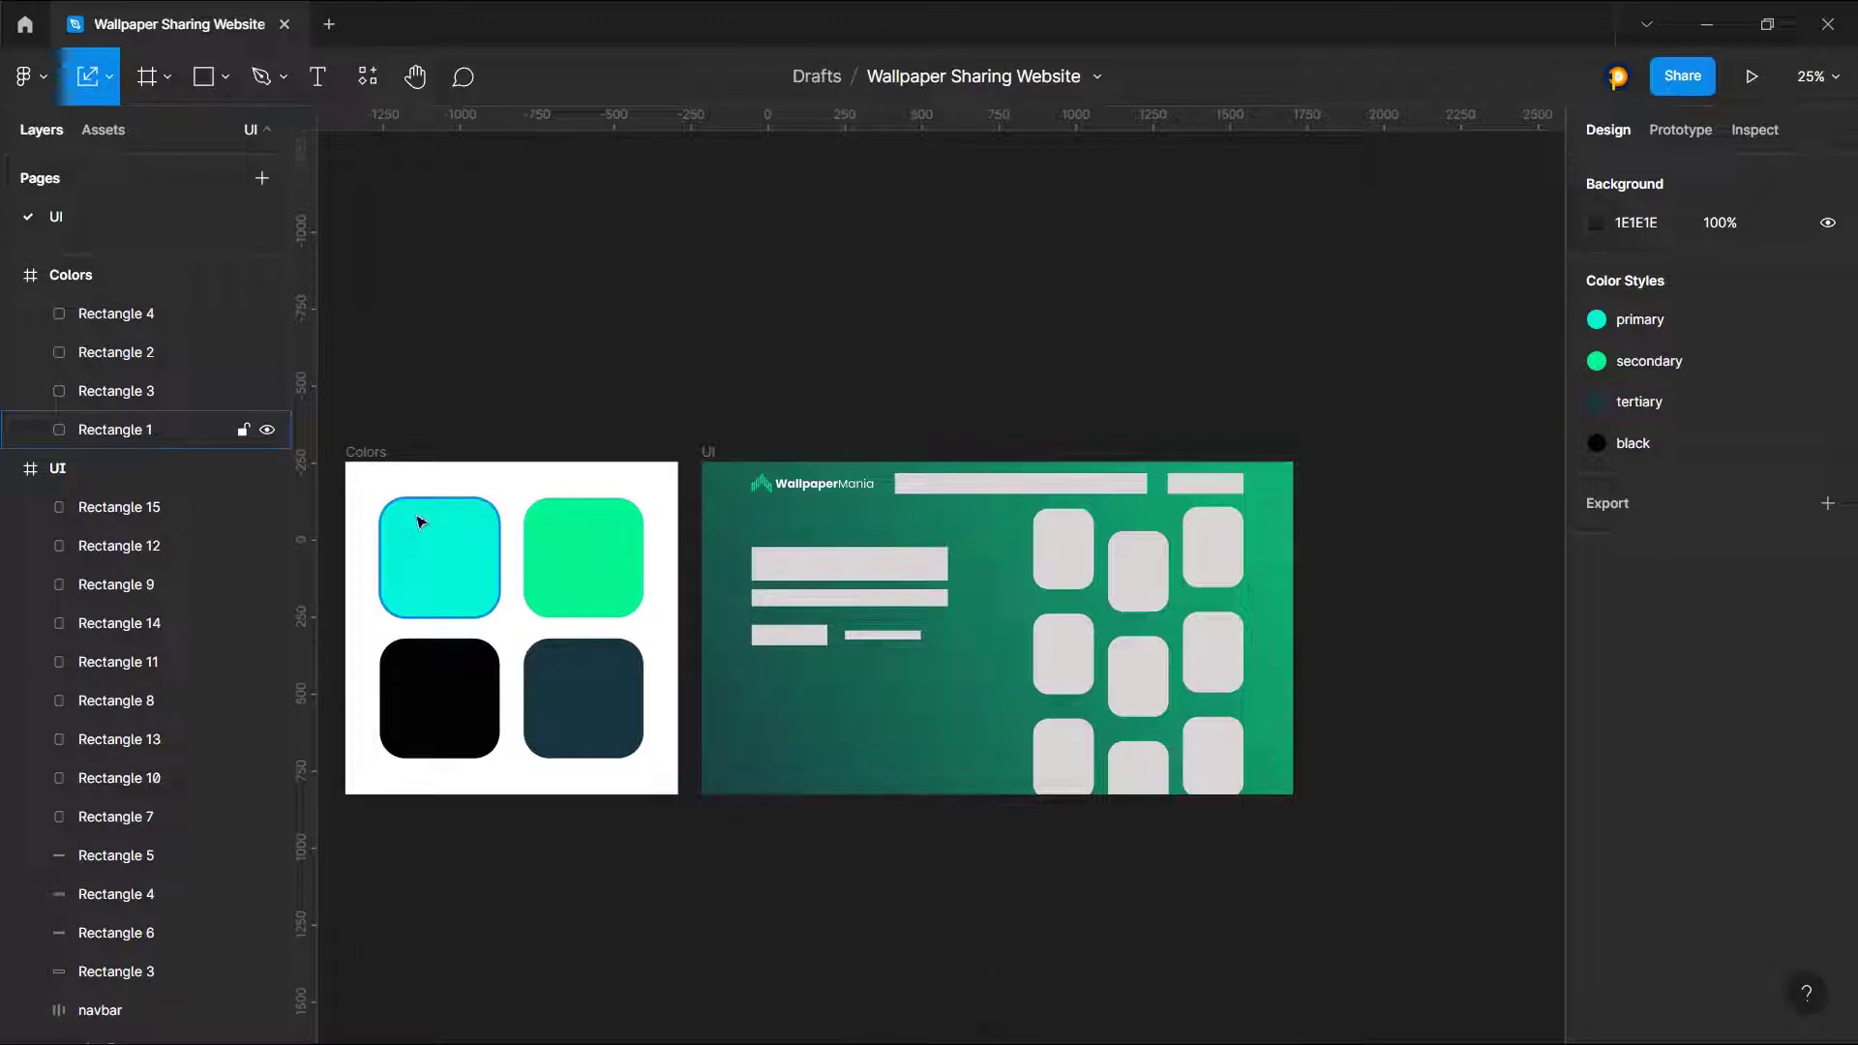
double_click(976, 491)
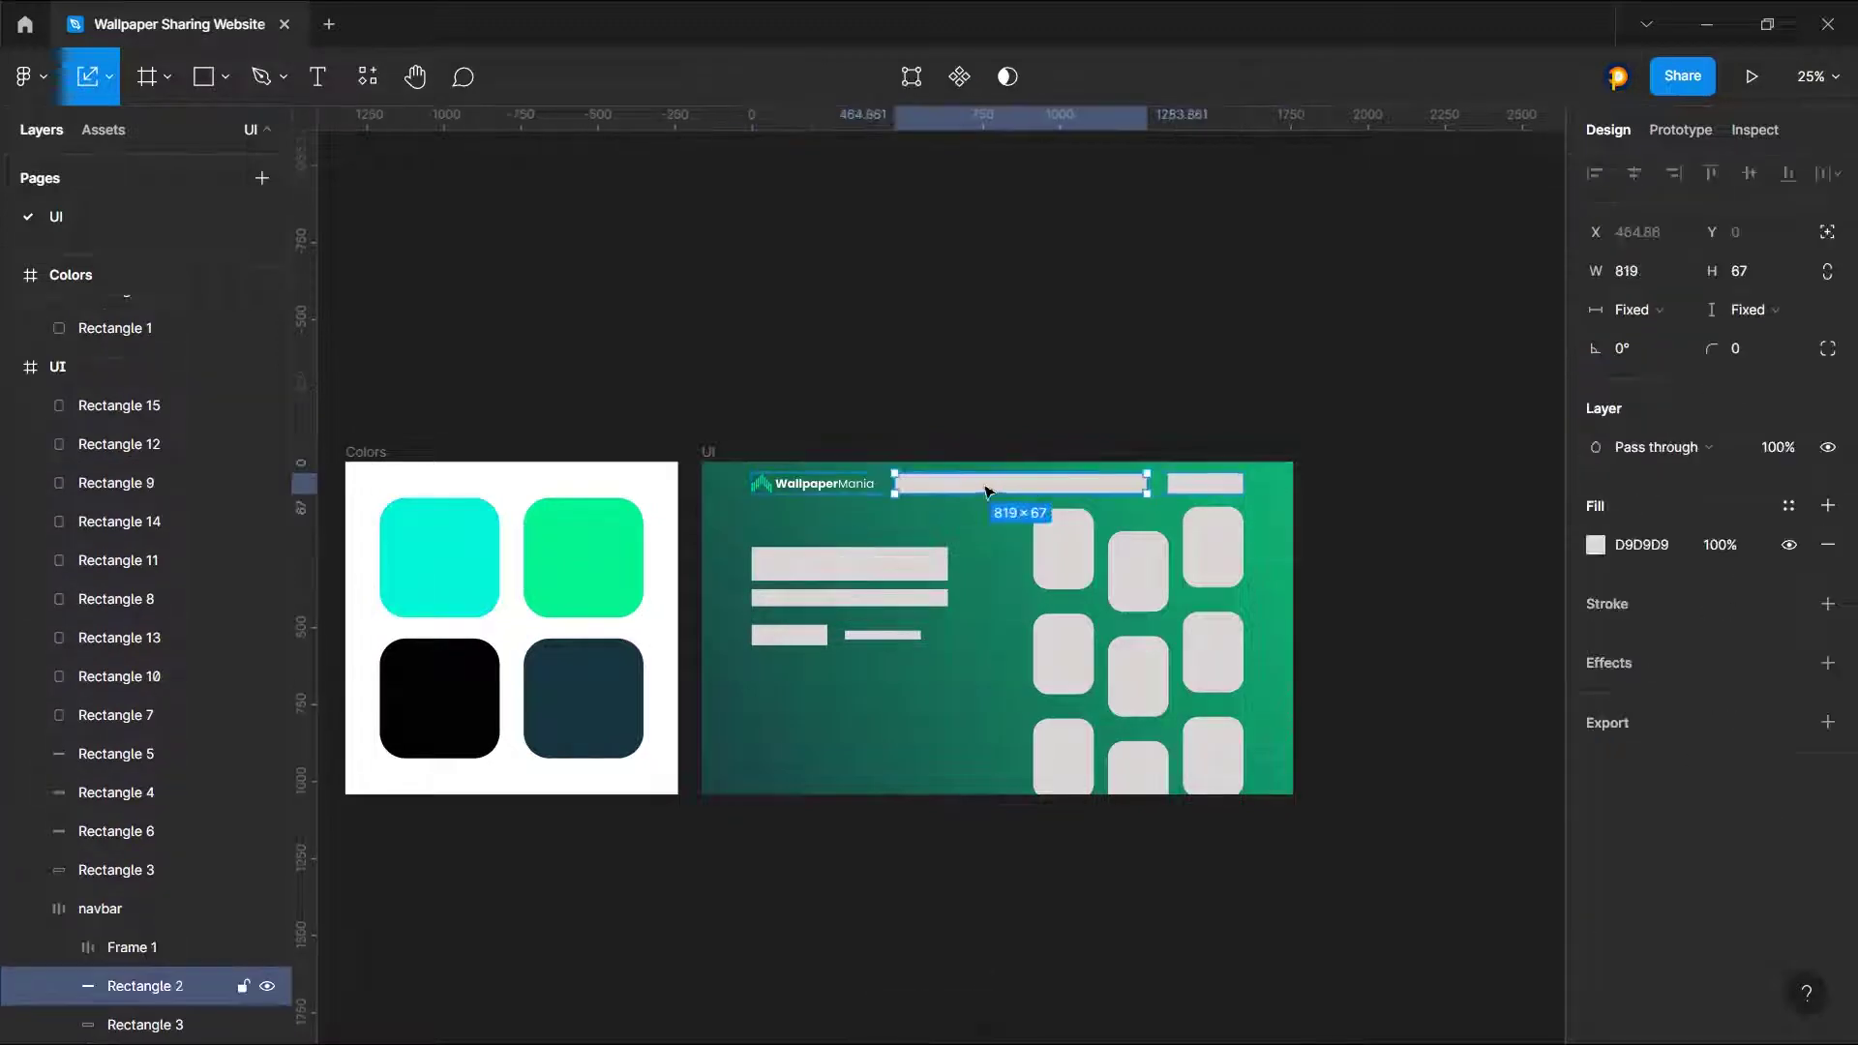
left_click(1055, 457)
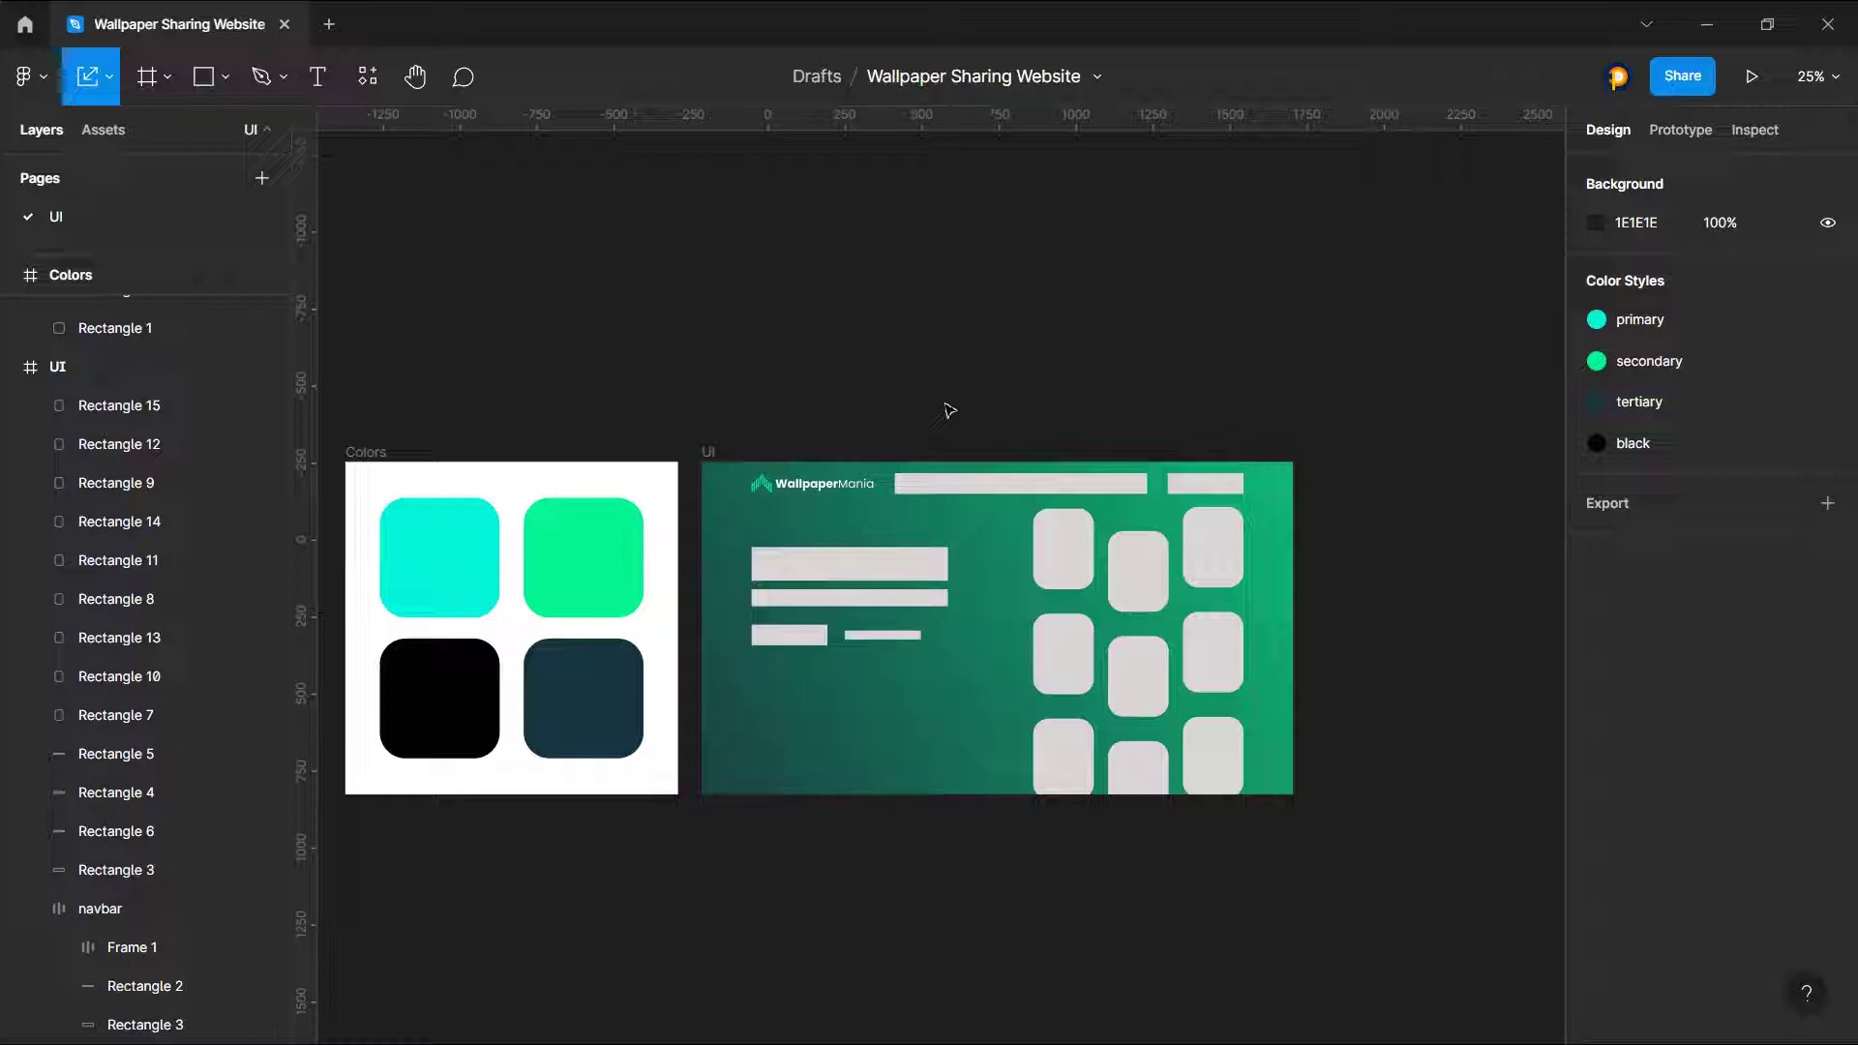
left_click_drag(1007, 527, 1298, 851)
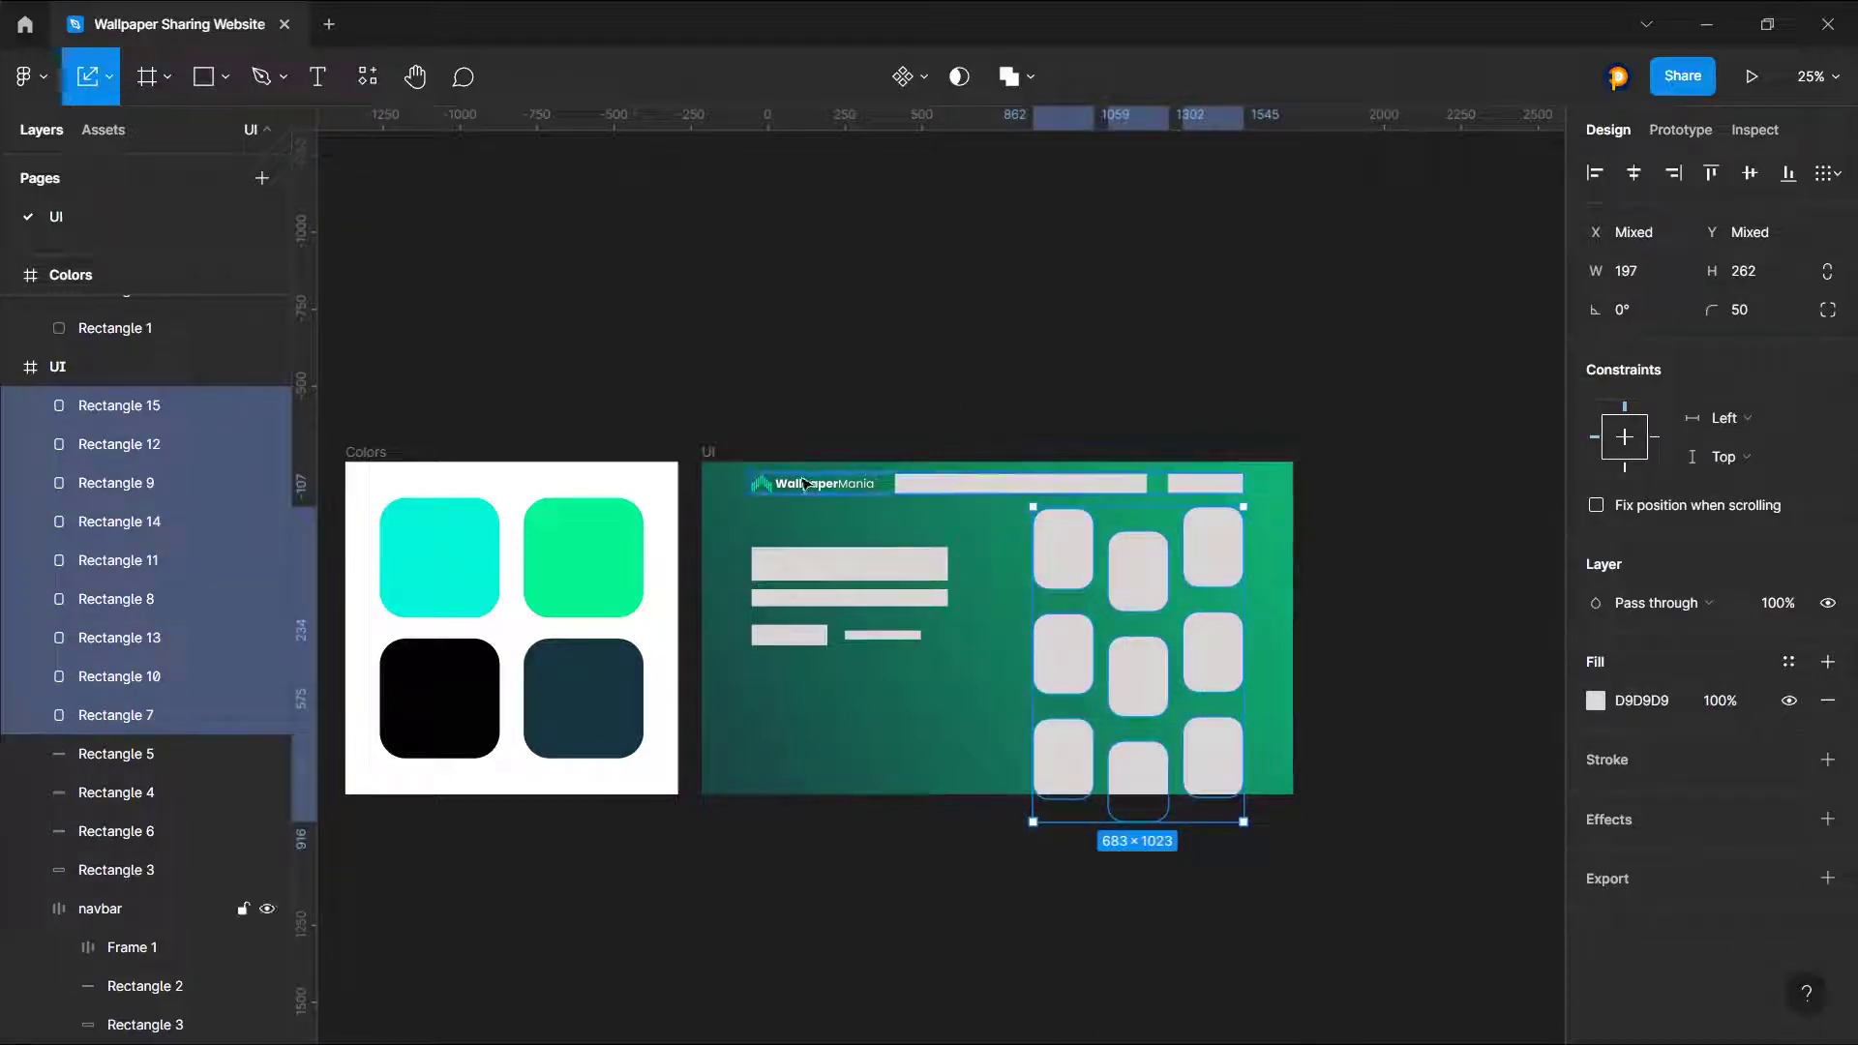
left_click(997, 552)
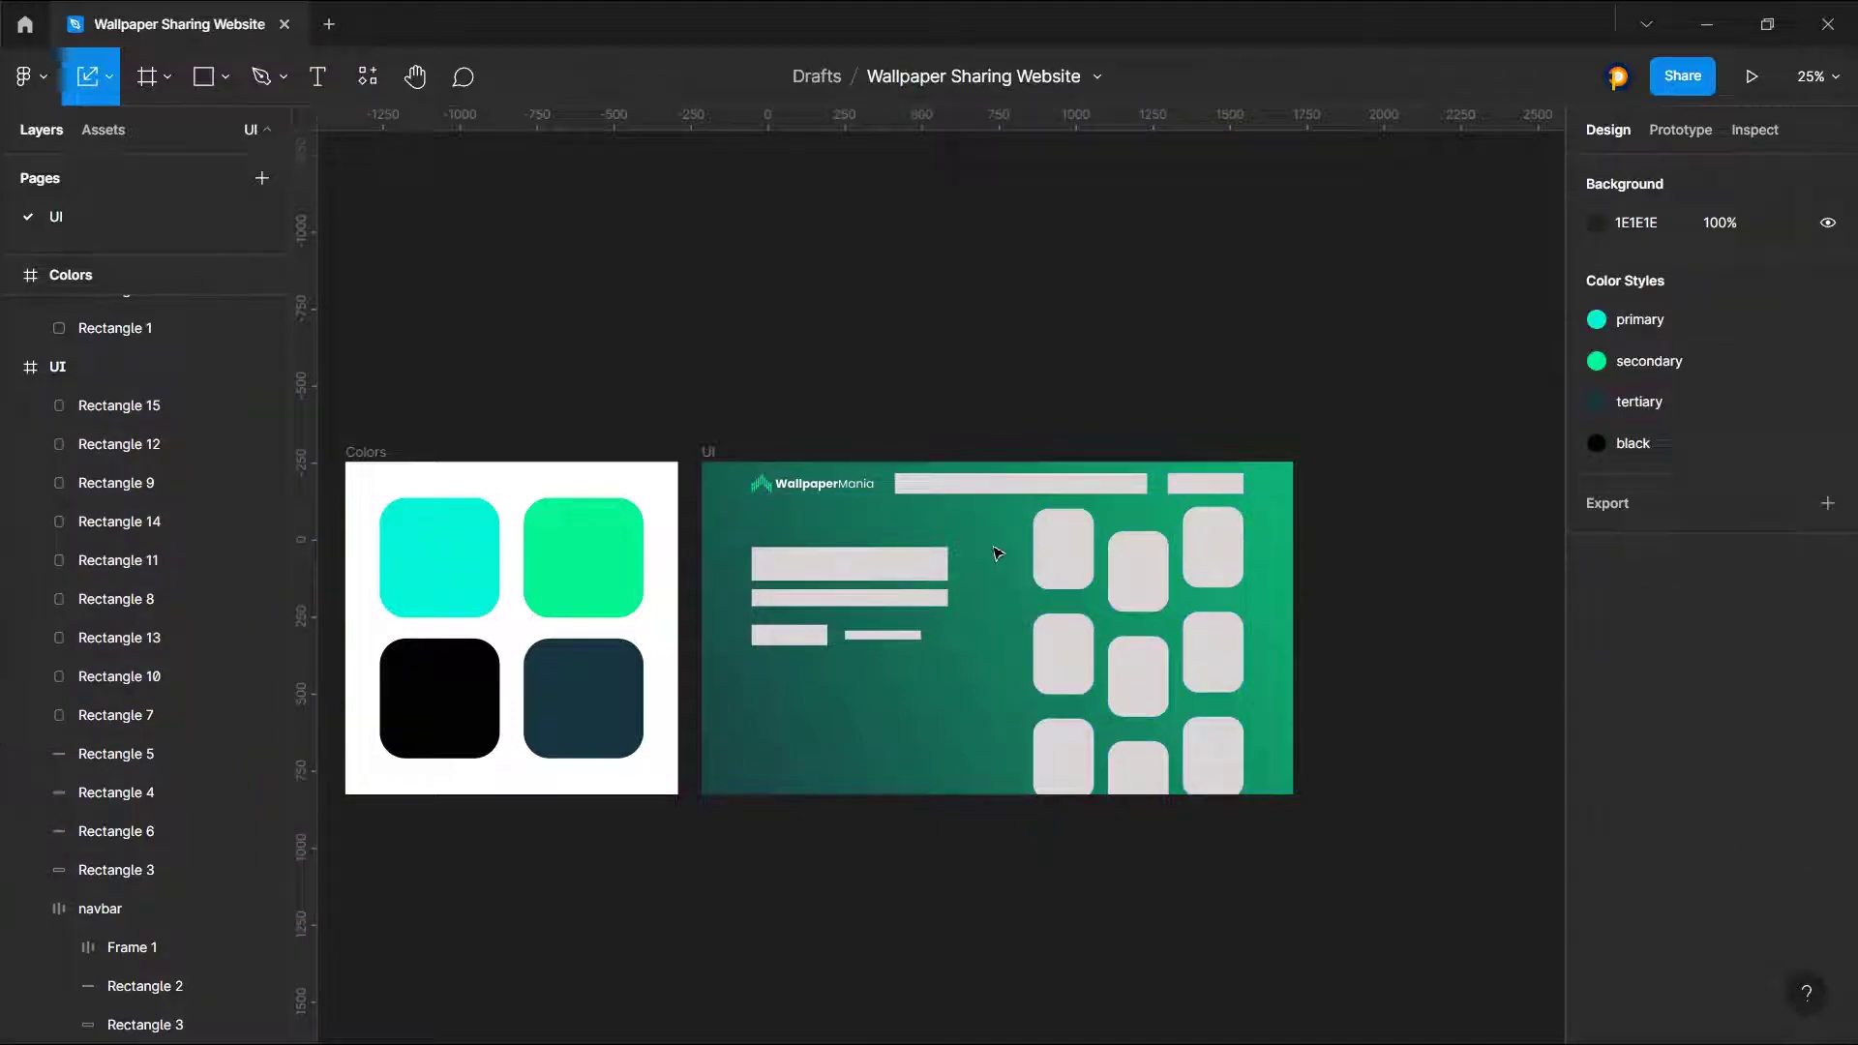
right_click(980, 544)
left_click(948, 503)
left_click(928, 362)
right_click(998, 331)
left_click(685, 319)
Step: Add the text Home below the navbar, above the heading placeholder in the UI frame
left_click(319, 94)
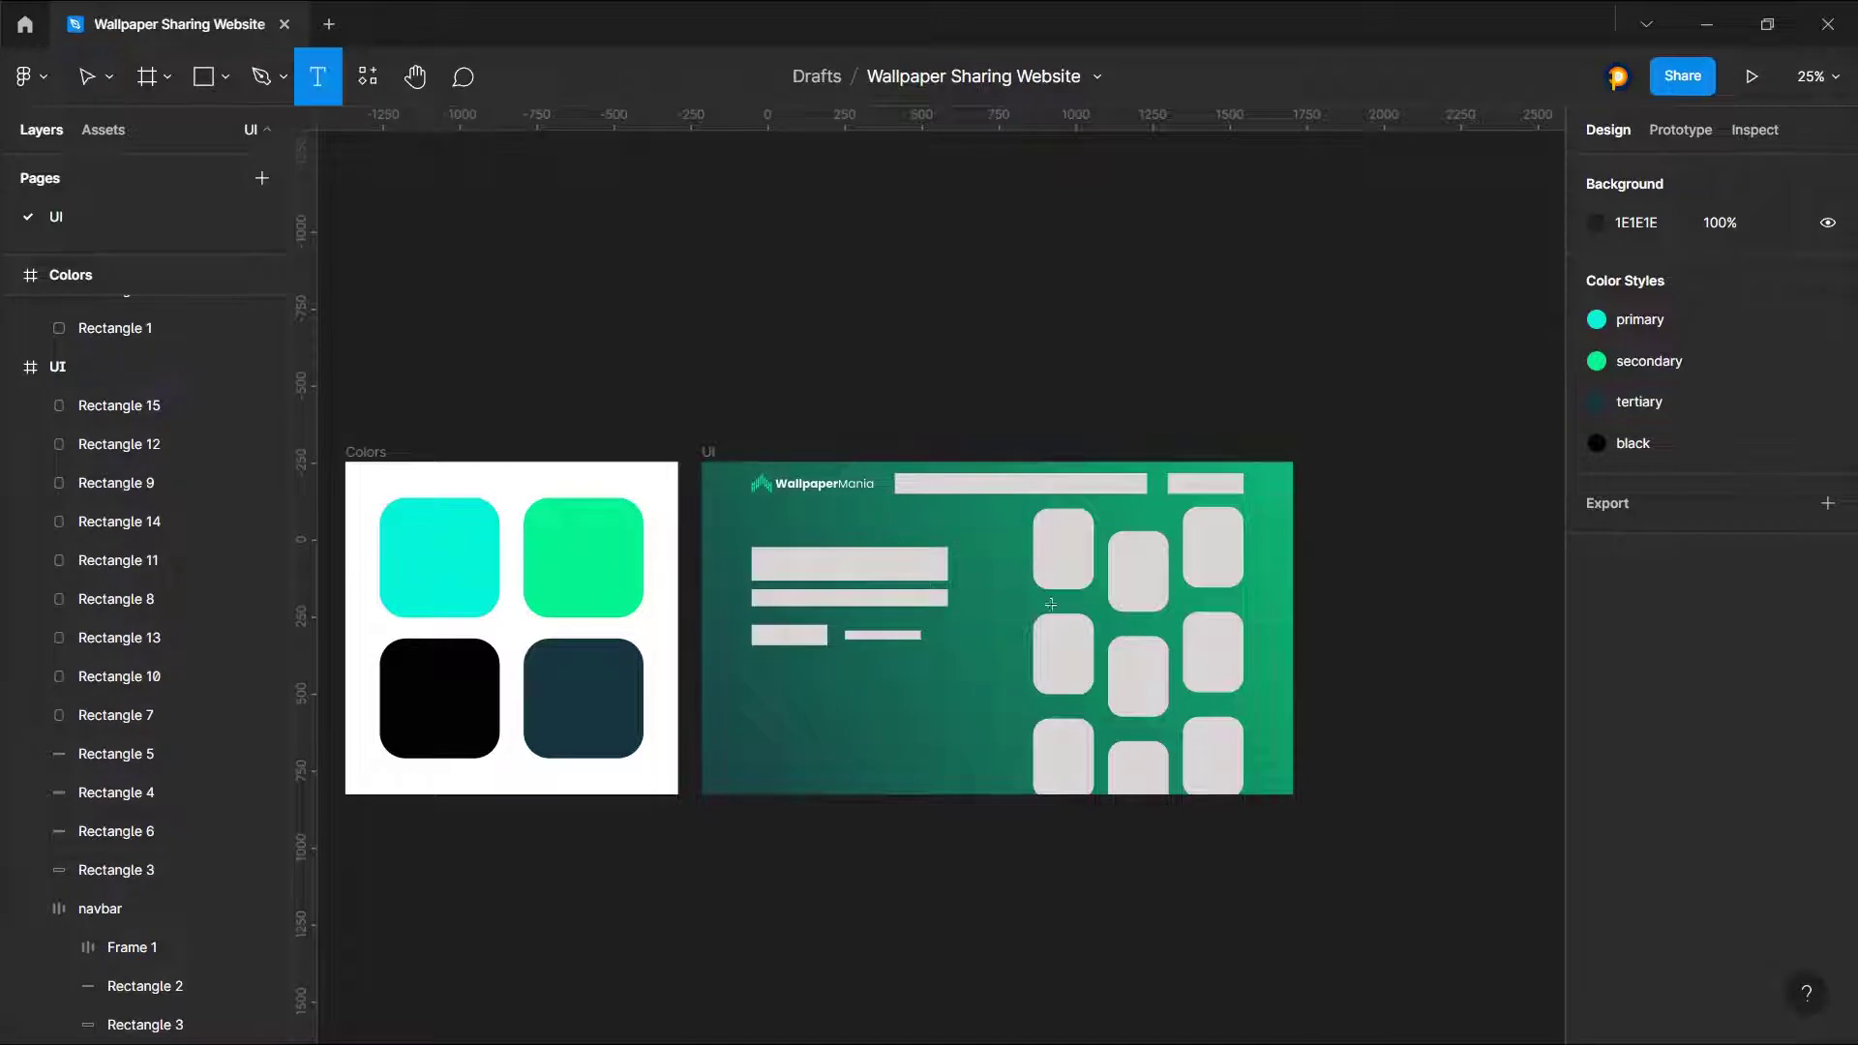
scroll(1002, 537, "up", 3)
scroll(998, 532, "up", 3)
left_click(867, 513)
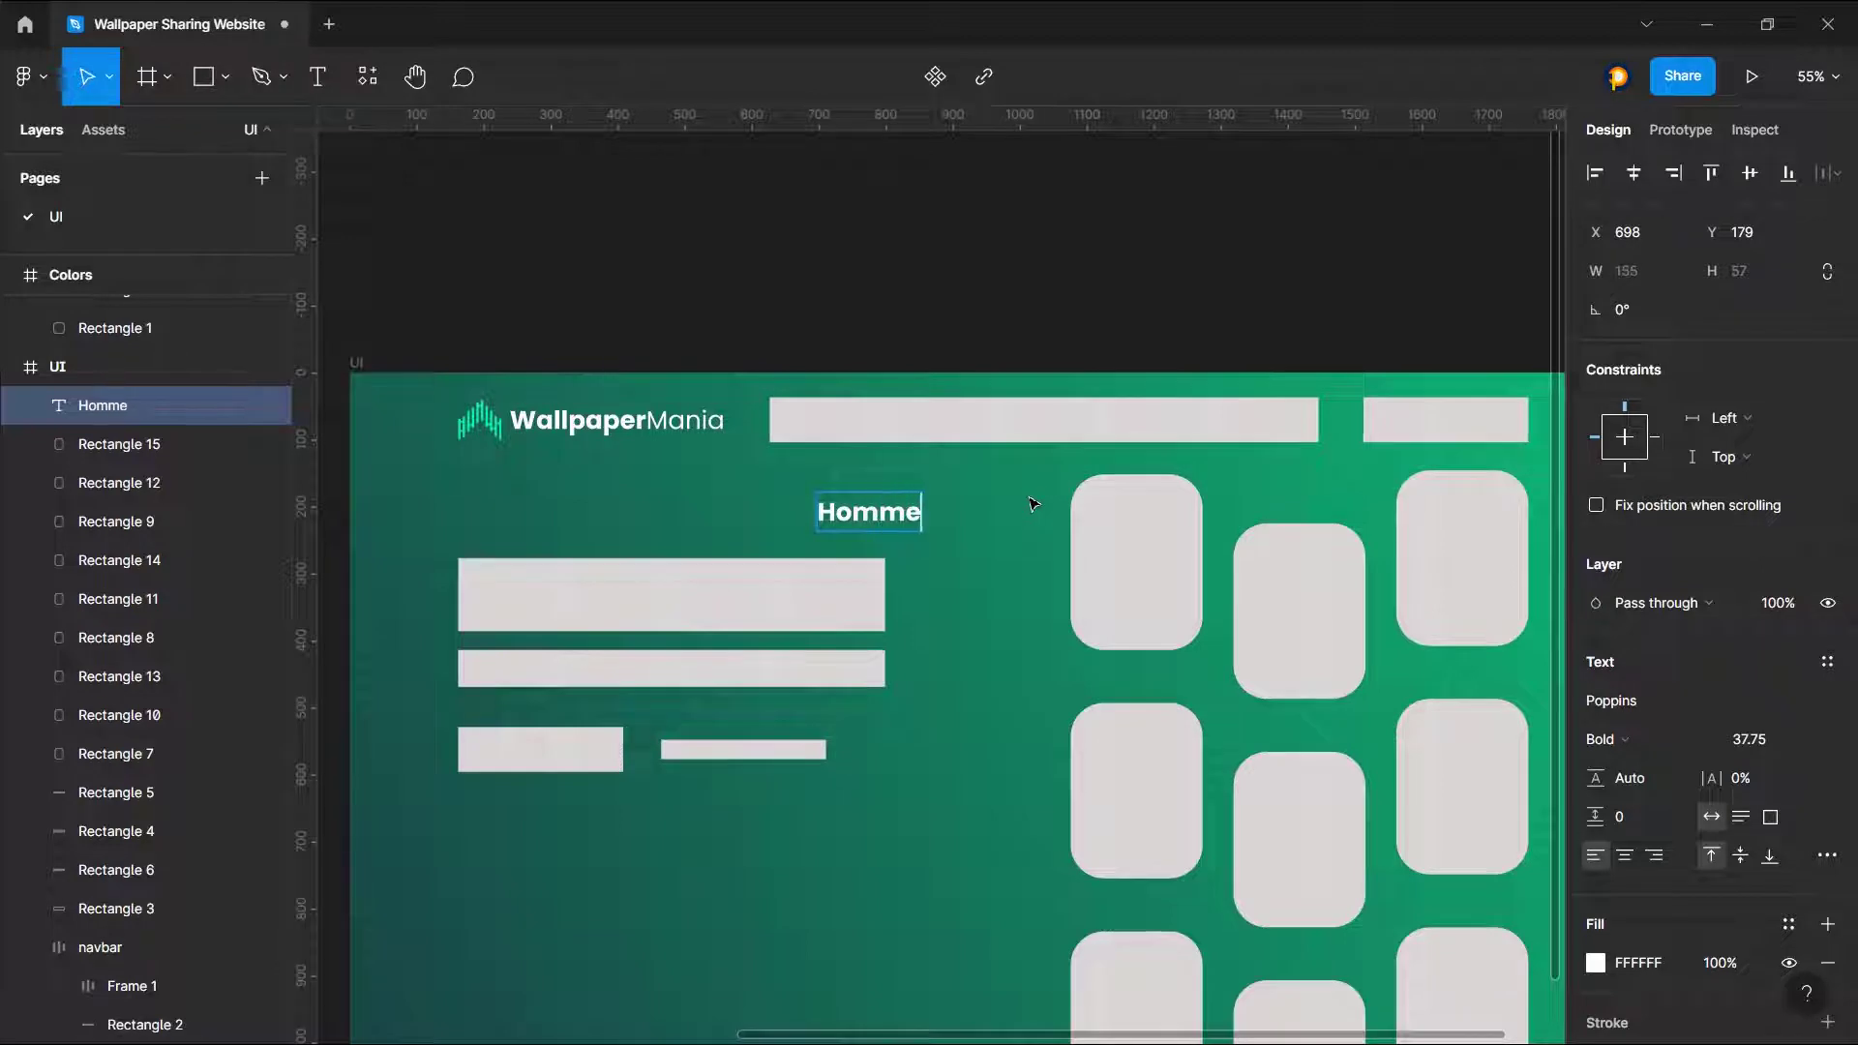
Step: Set the Home text to SemiBold weight at size 28
left_click(1642, 742)
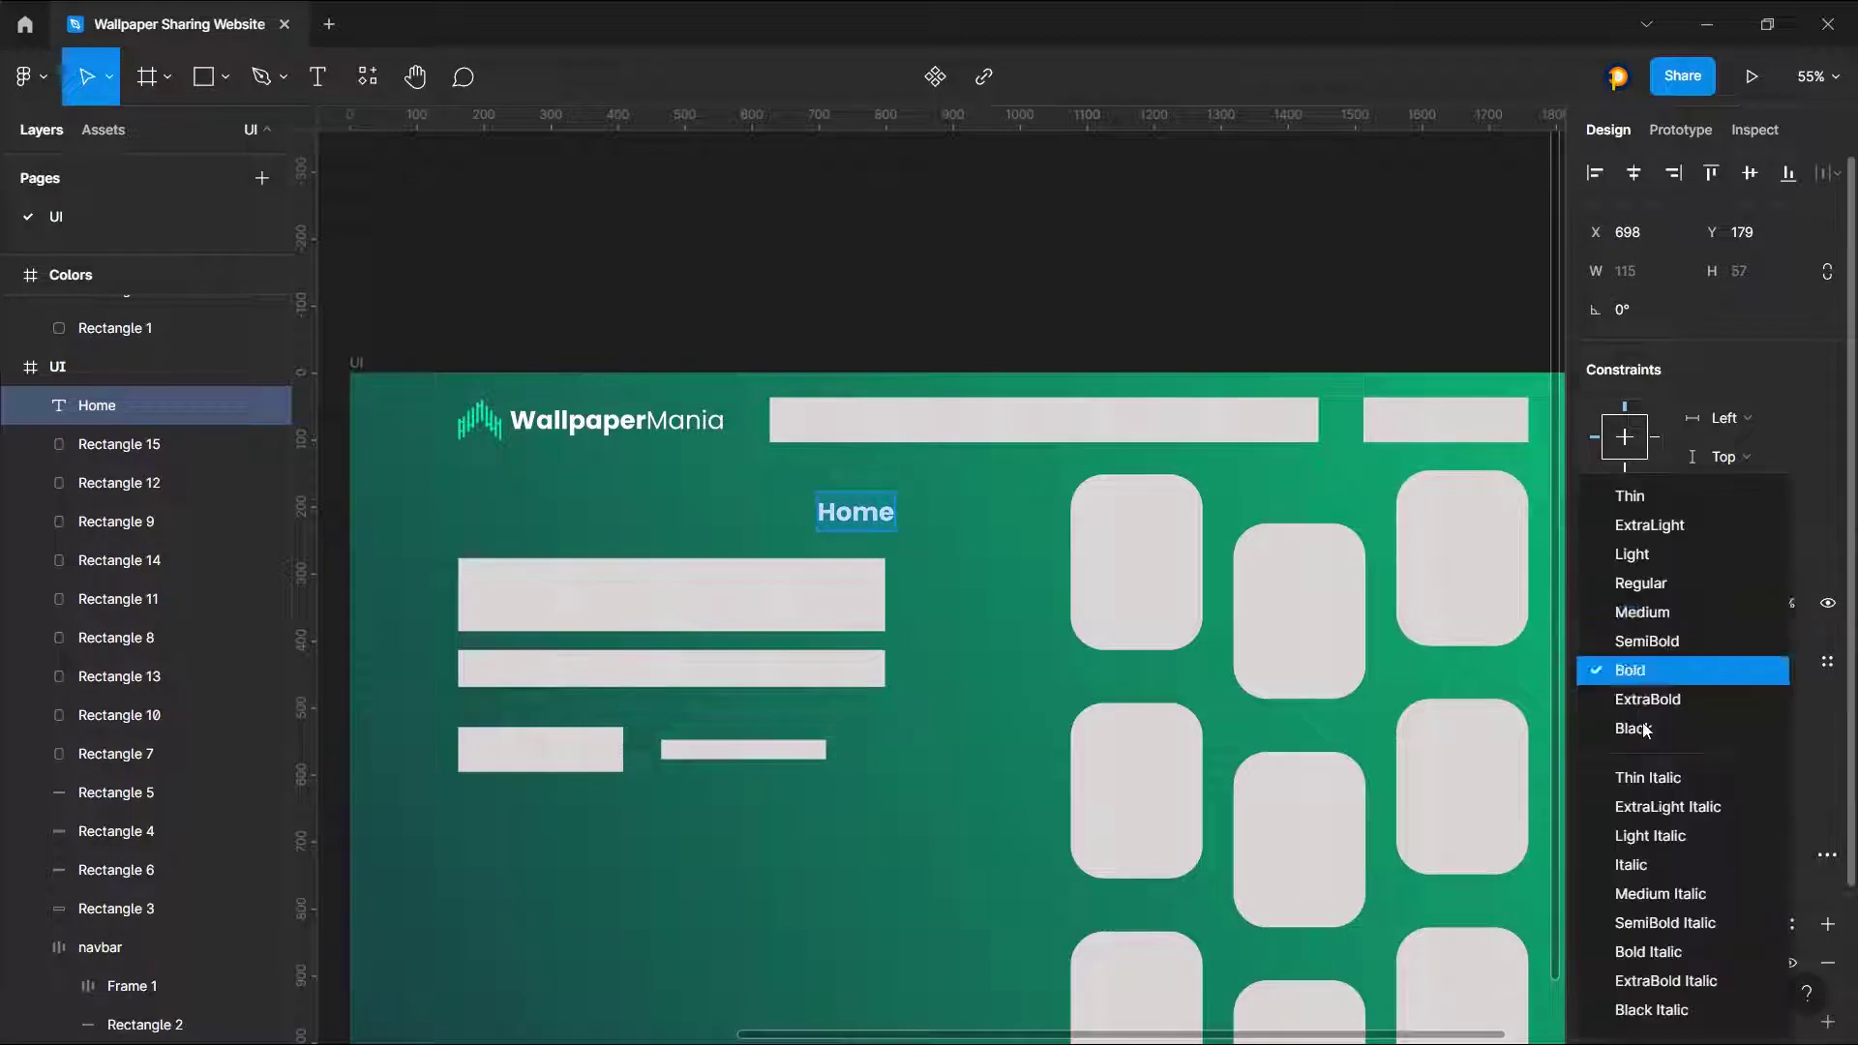
left_click(1642, 610)
left_click(1643, 739)
left_click(1643, 639)
left_click(1762, 739)
type("28")
key("Return")
Step: Wrap the Home text in an auto layout and put it in the navbar in place of the wide menu placeholder
key("shift+a")
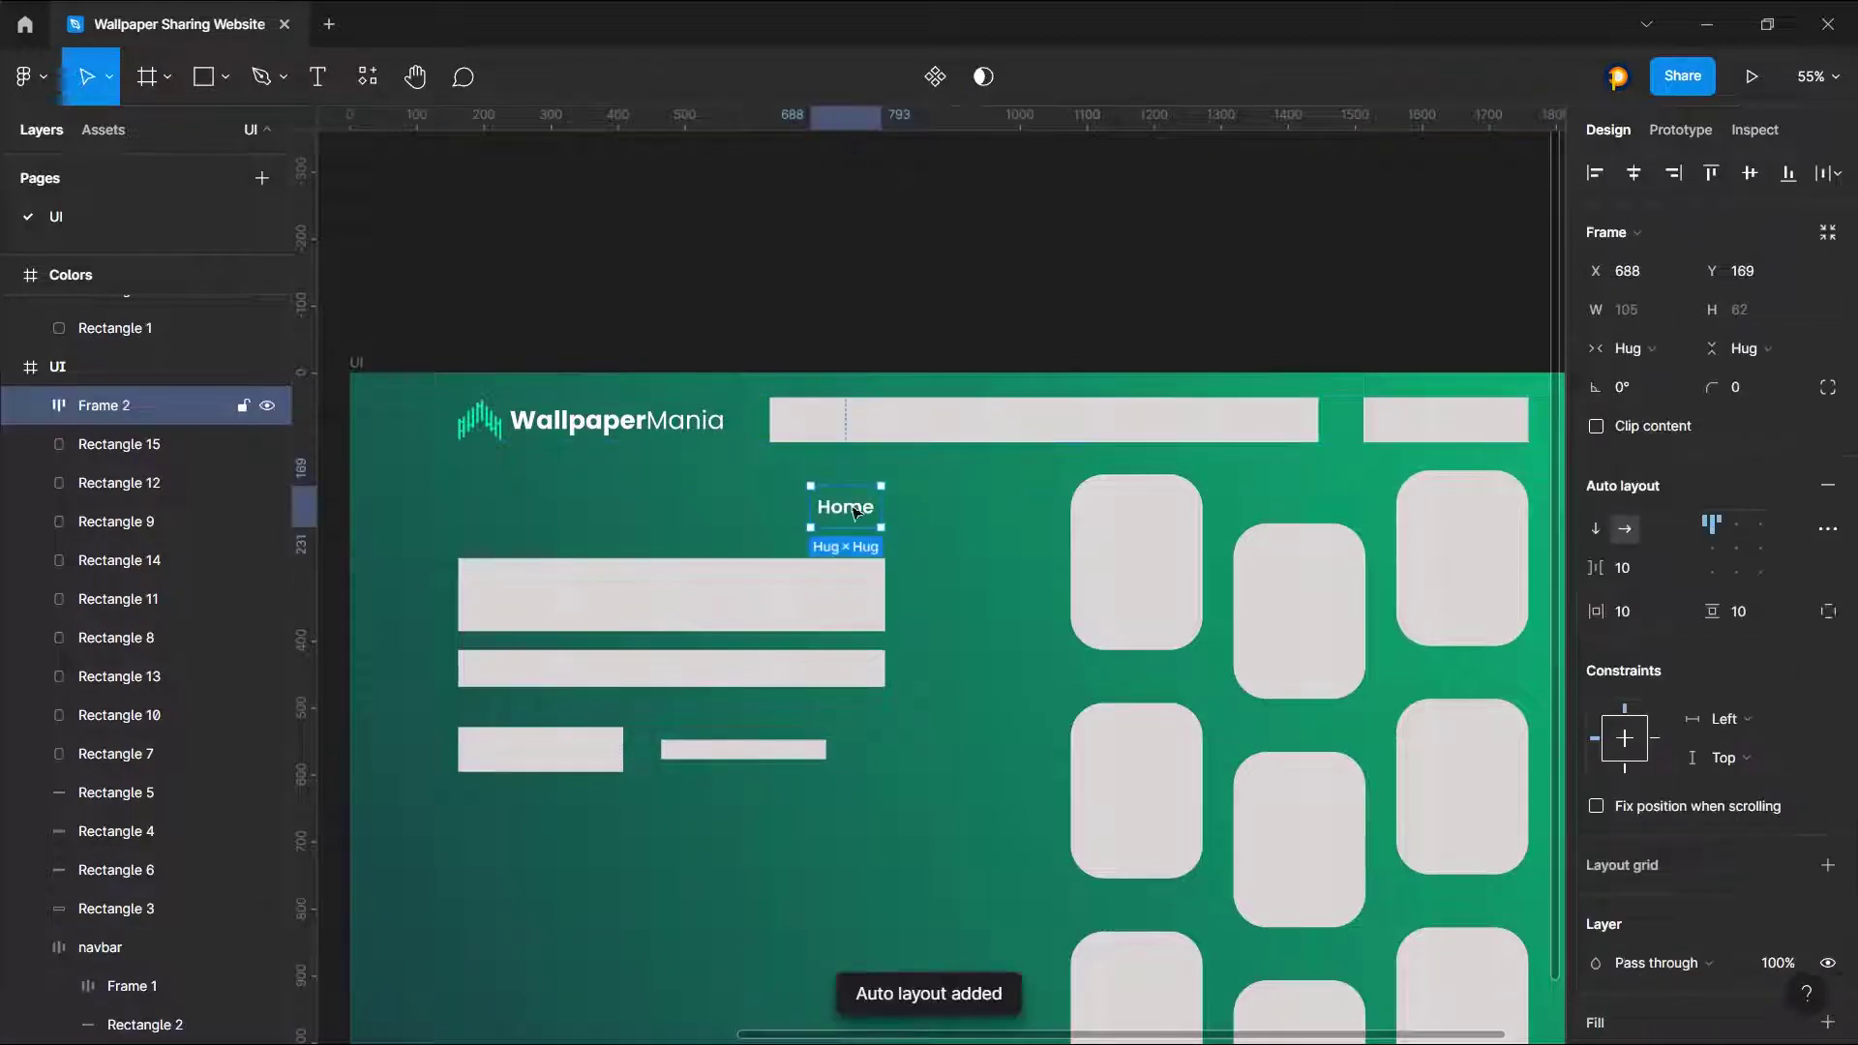
left_click_drag(849, 506, 774, 426)
left_click(929, 435)
key("Delete")
left_click(1044, 424)
Step: Try making three duplicates of the Home link directly inside the navbar
key("ctrl+d")
key("ctrl+d")
key("ctrl+d")
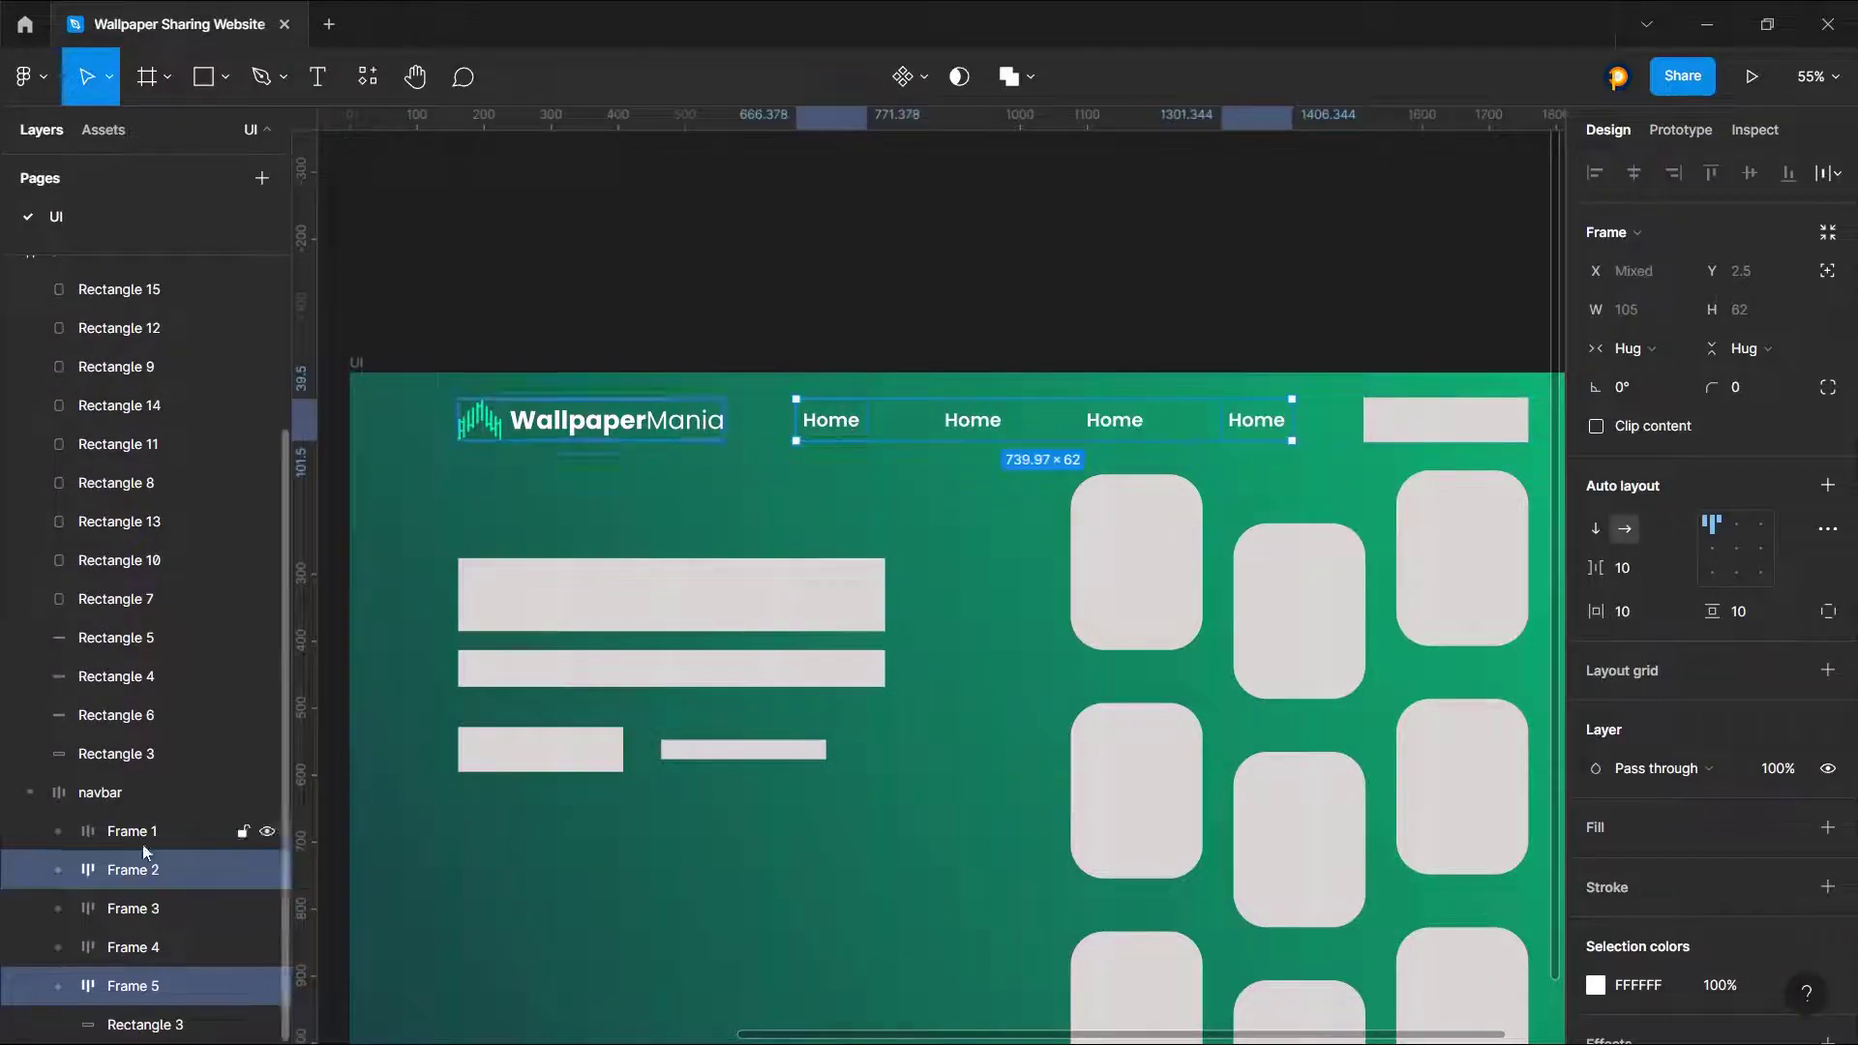
key("ctrl+z")
key("ctrl+z")
key("ctrl+z")
Step: Rename the Home link's auto layout frame as menu-link
key("ctrl+r")
type("menu-link")
key("Return")
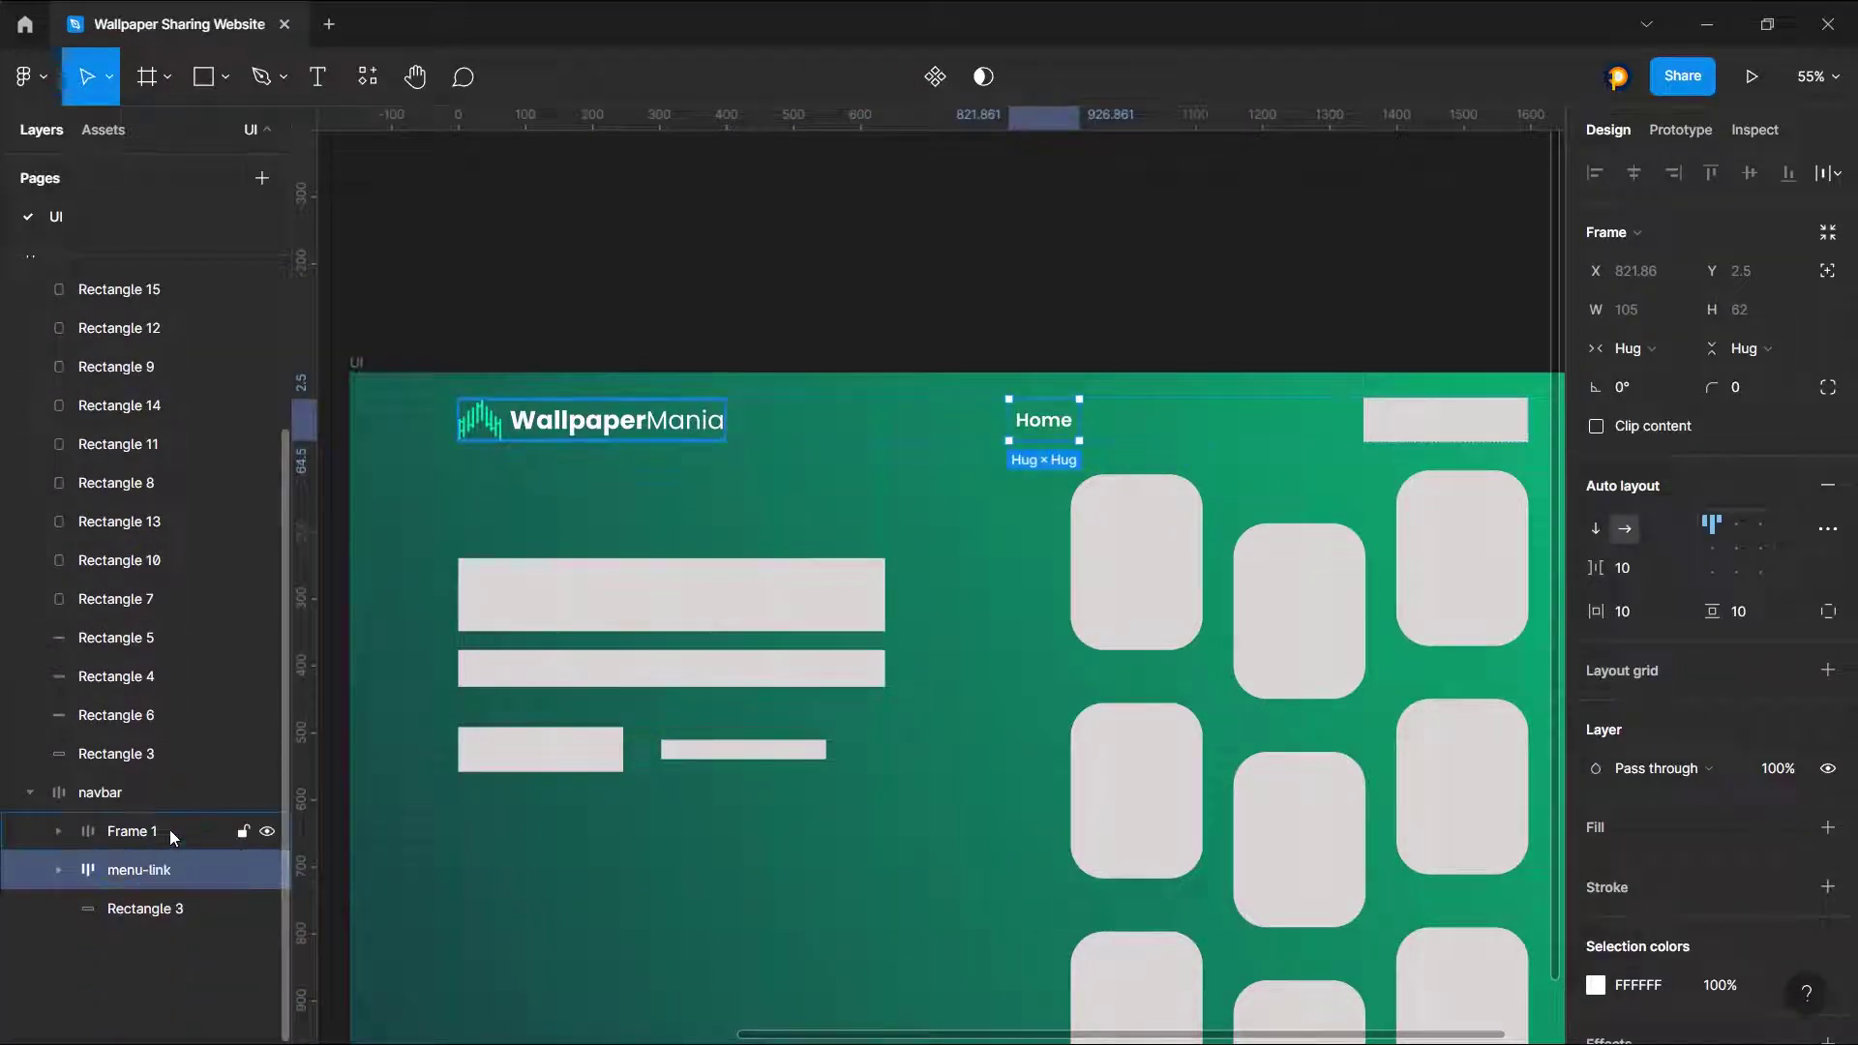
Step: Duplicate the menu-link frame and combine both links in a horizontal auto layout with a spacing of 12
key("ctrl+d")
left_click(207, 862, "shift")
key("shift+a")
left_click_drag(1597, 569, 1036, 580)
Step: Rename the links' auto layout frame as nav-links and duplicate the menu-links inside it to make five
key("ctrl+r")
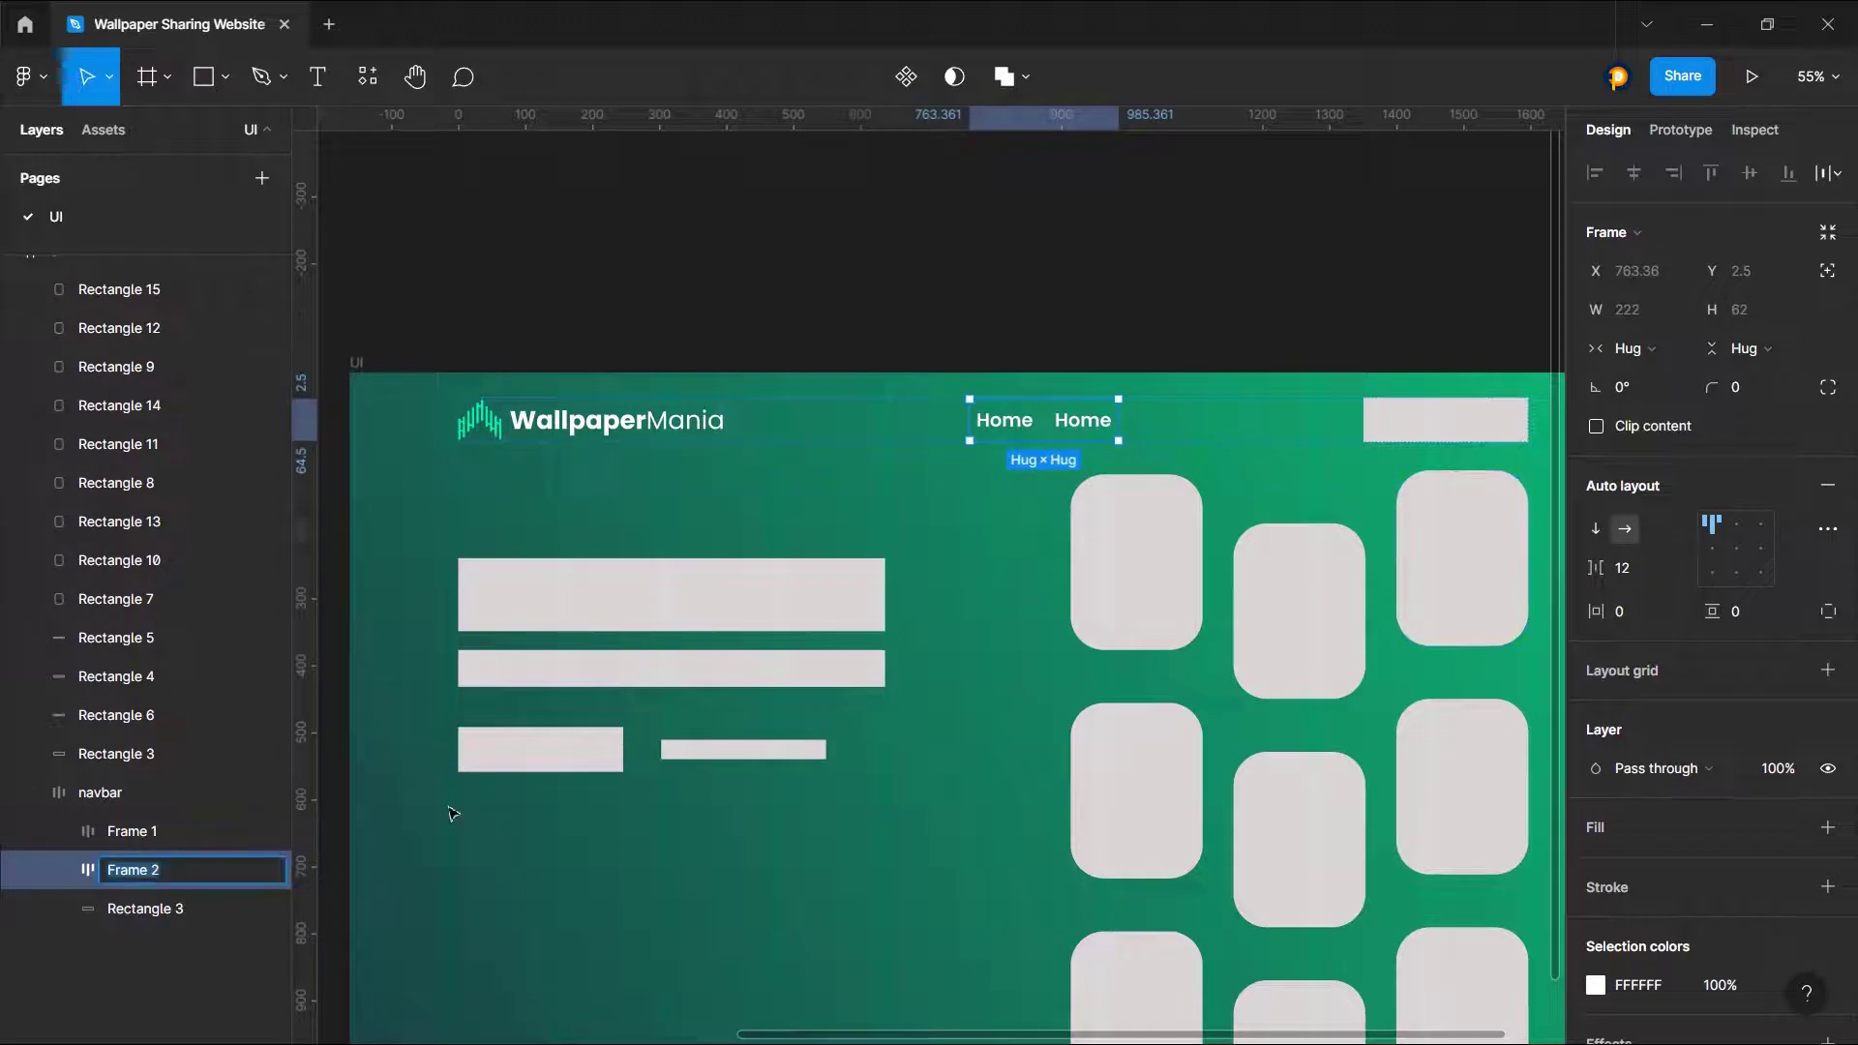
type("nav-links")
key("Return")
key("Return")
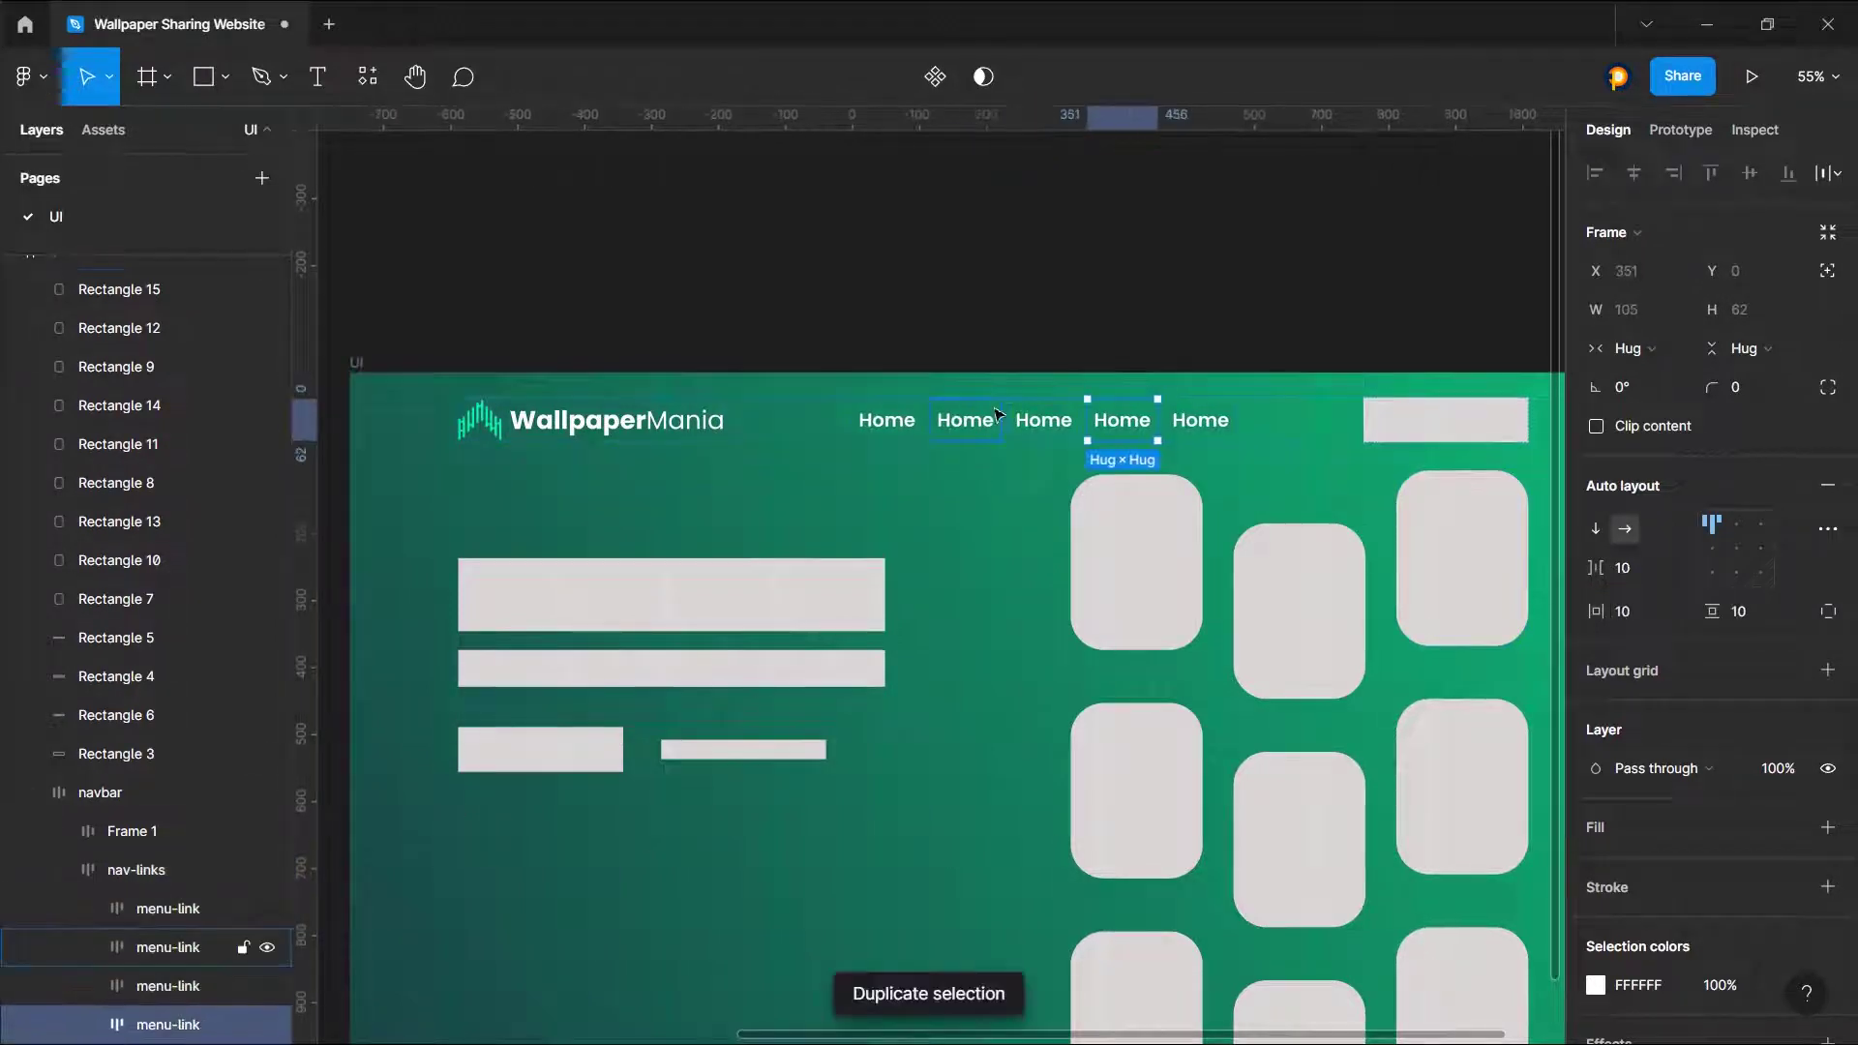
Step: Change the second navbar link's text to Pricing
double_click(987, 420)
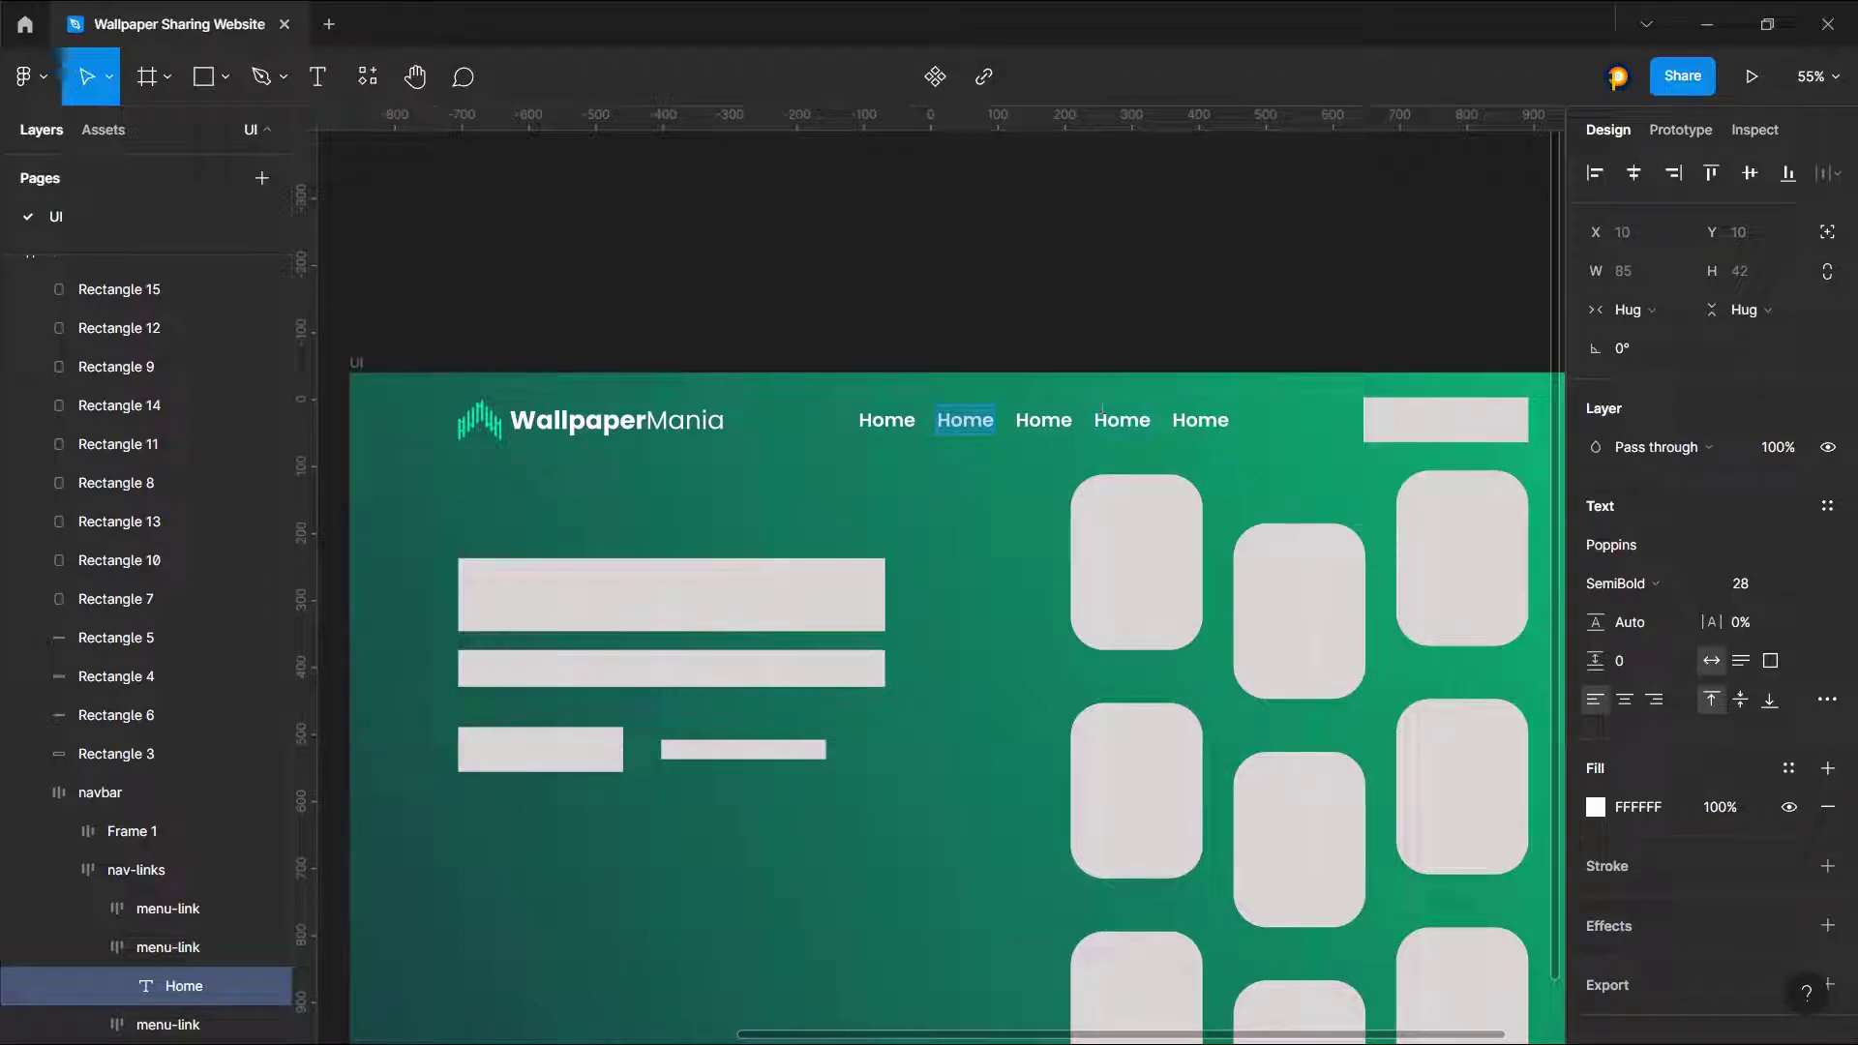
type("Pricing")
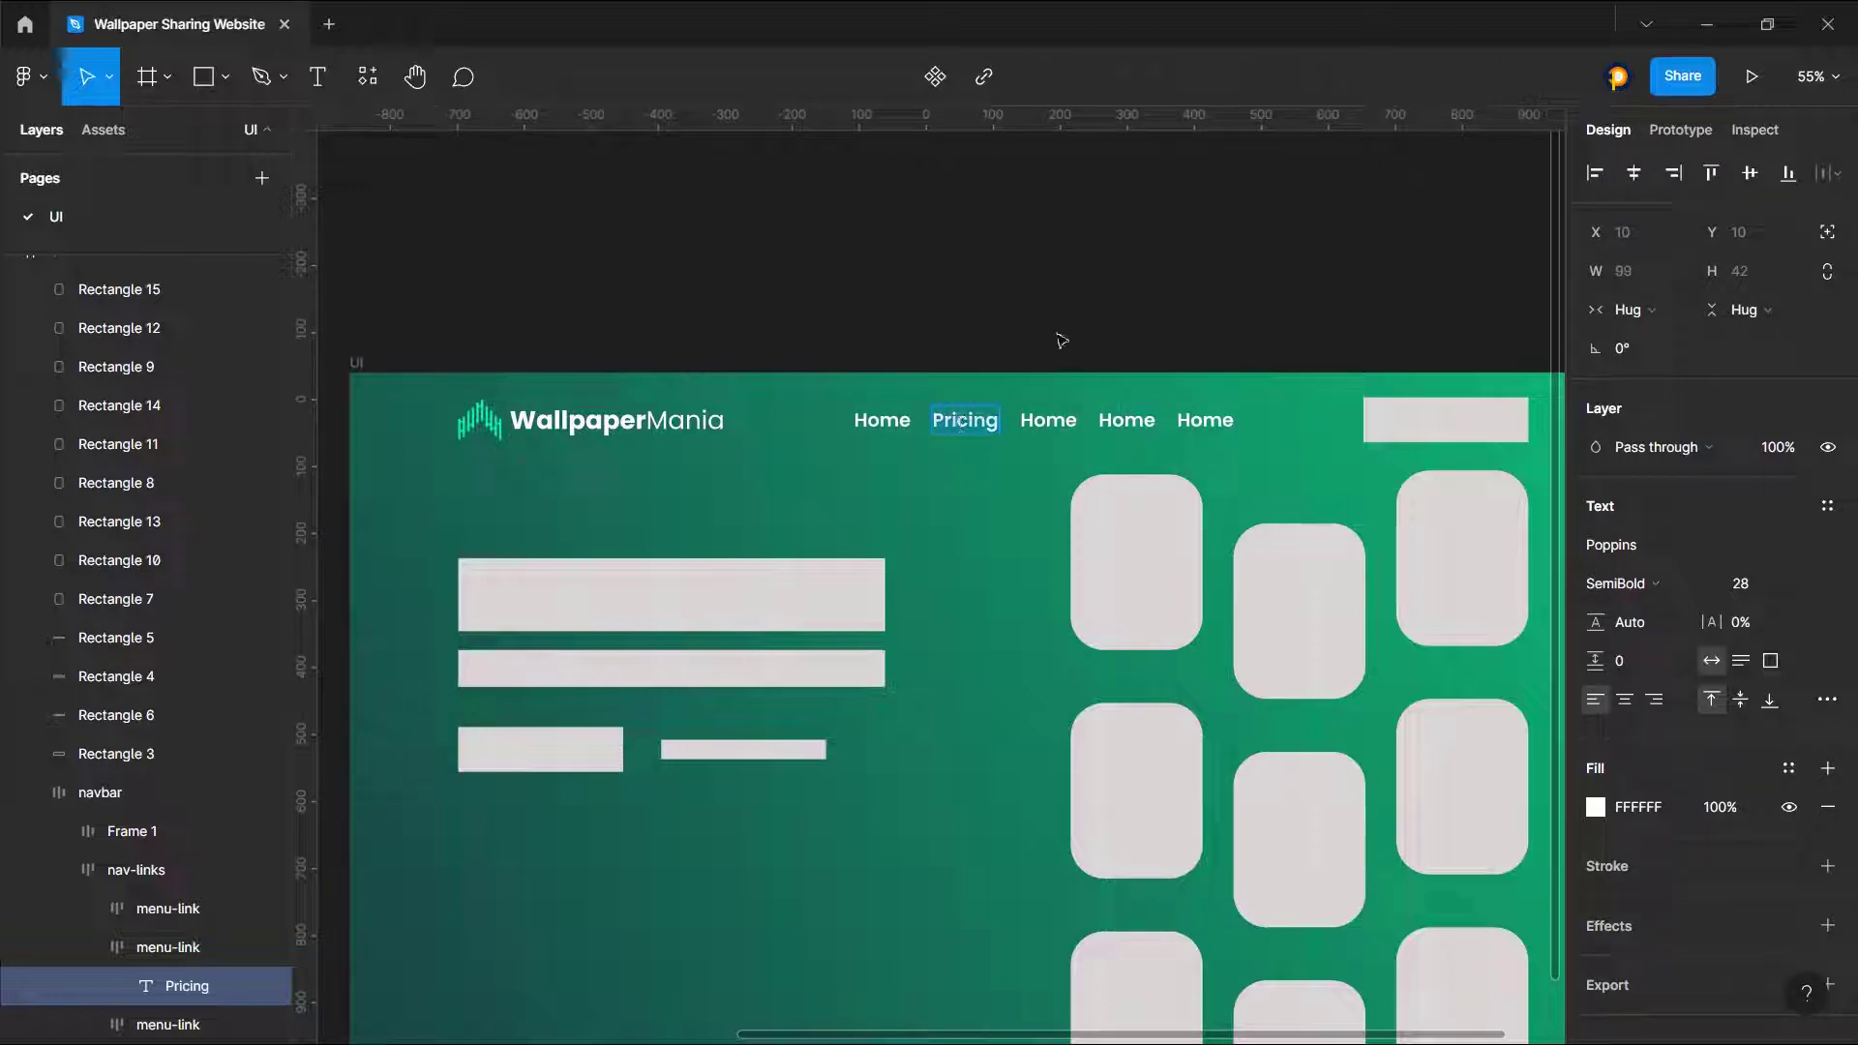
Step: Change the second navbar link's text to PC Wallpapers and the third link's text to Phone Wallpaers
type("PC W")
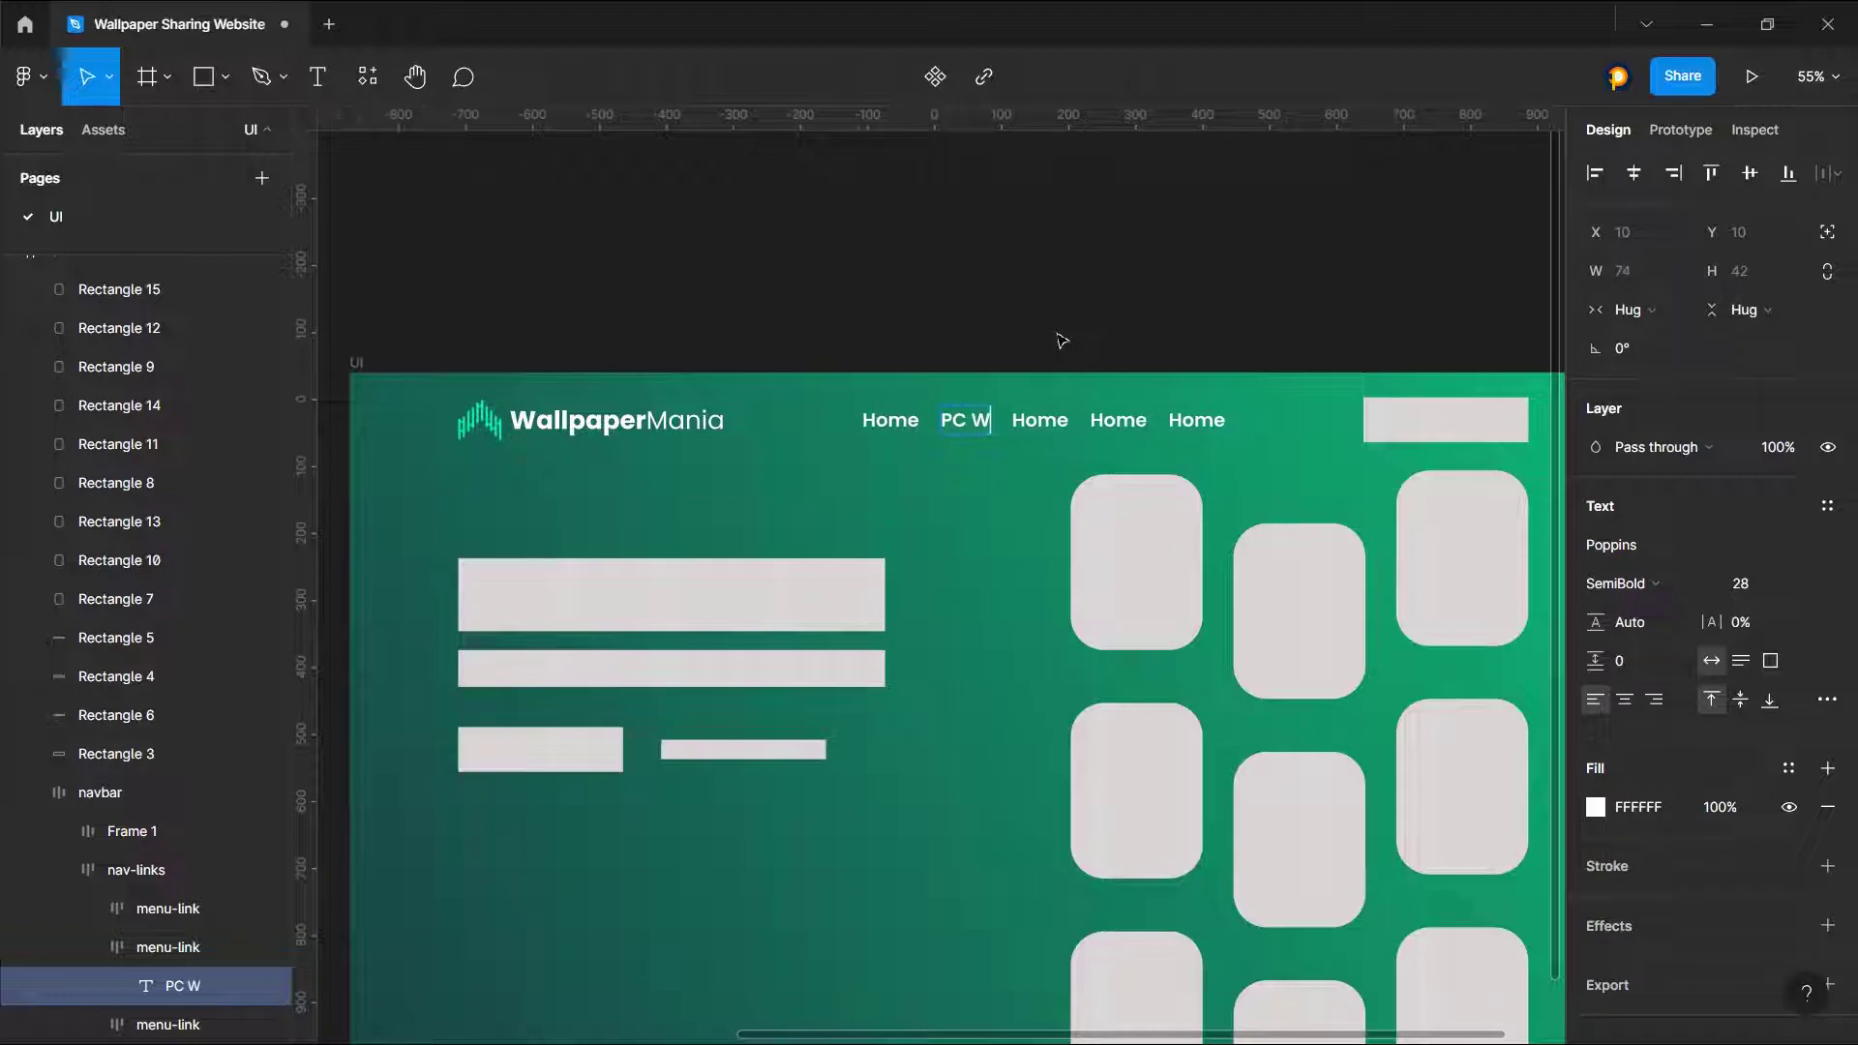
type("allpapers")
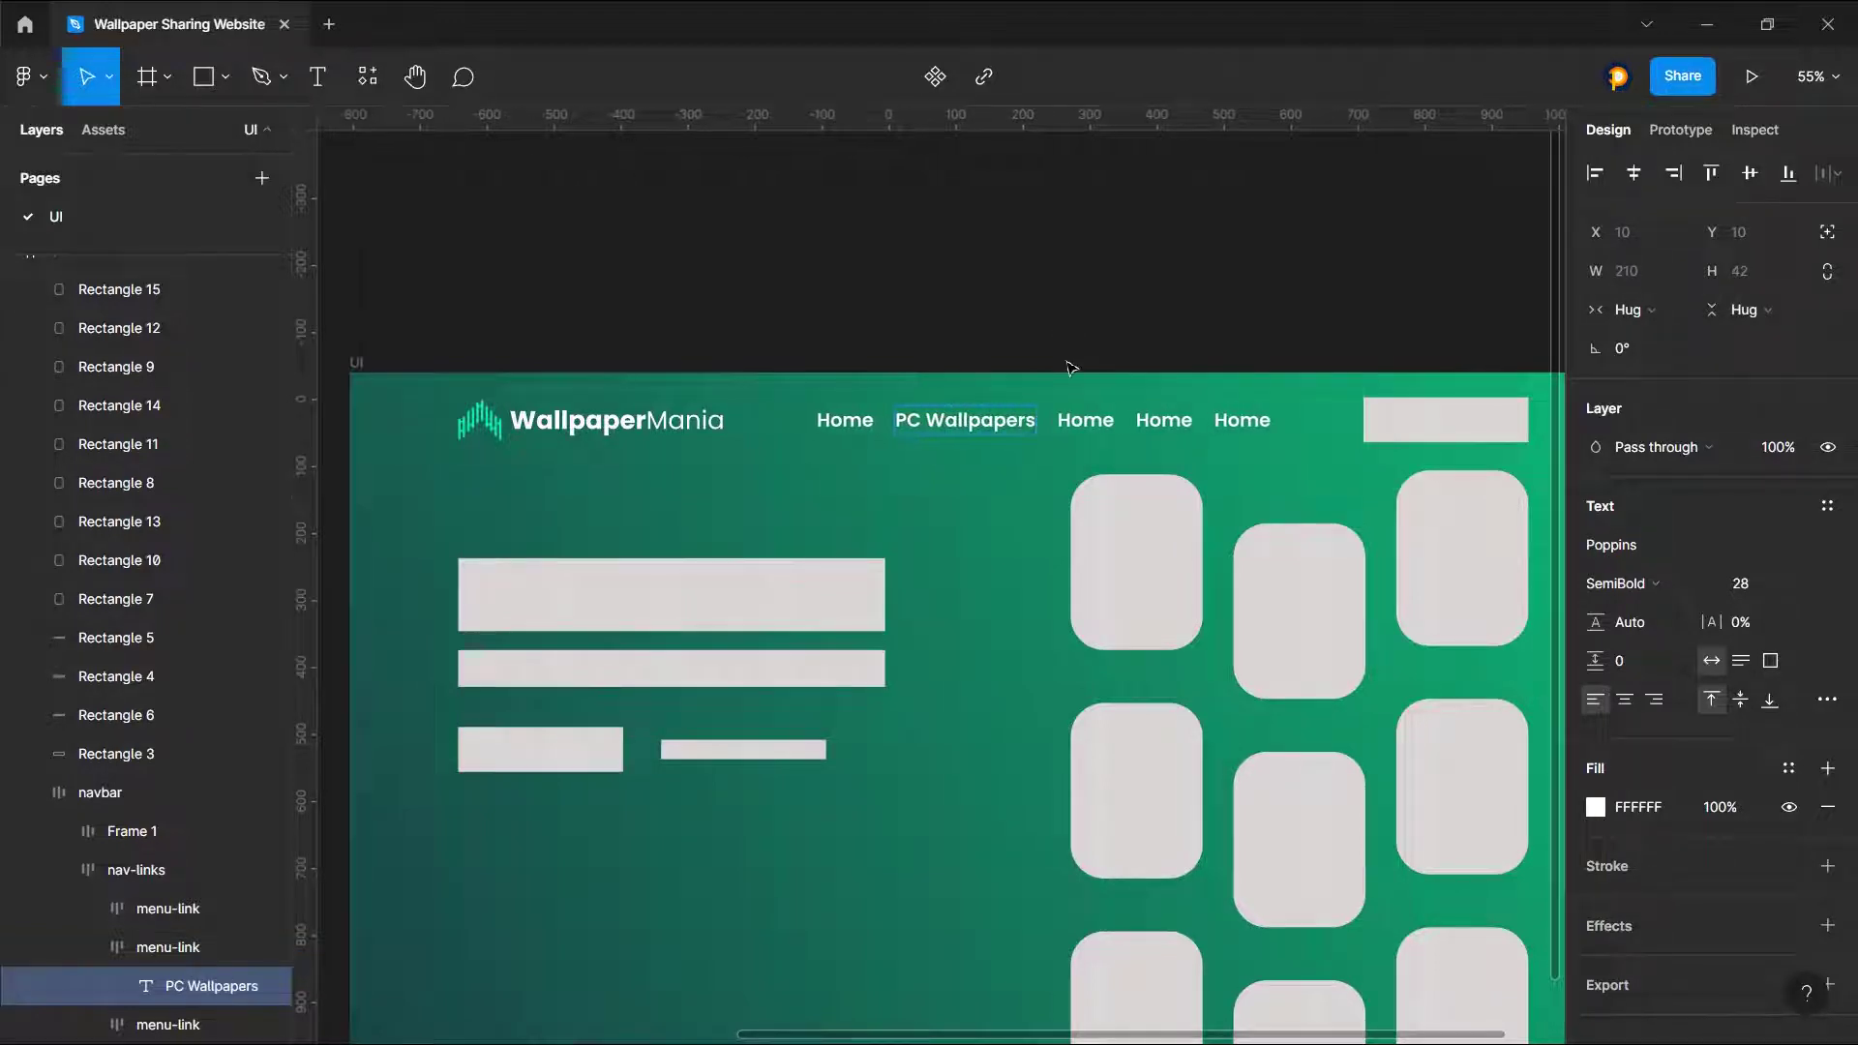
double_click(1085, 420)
type("P")
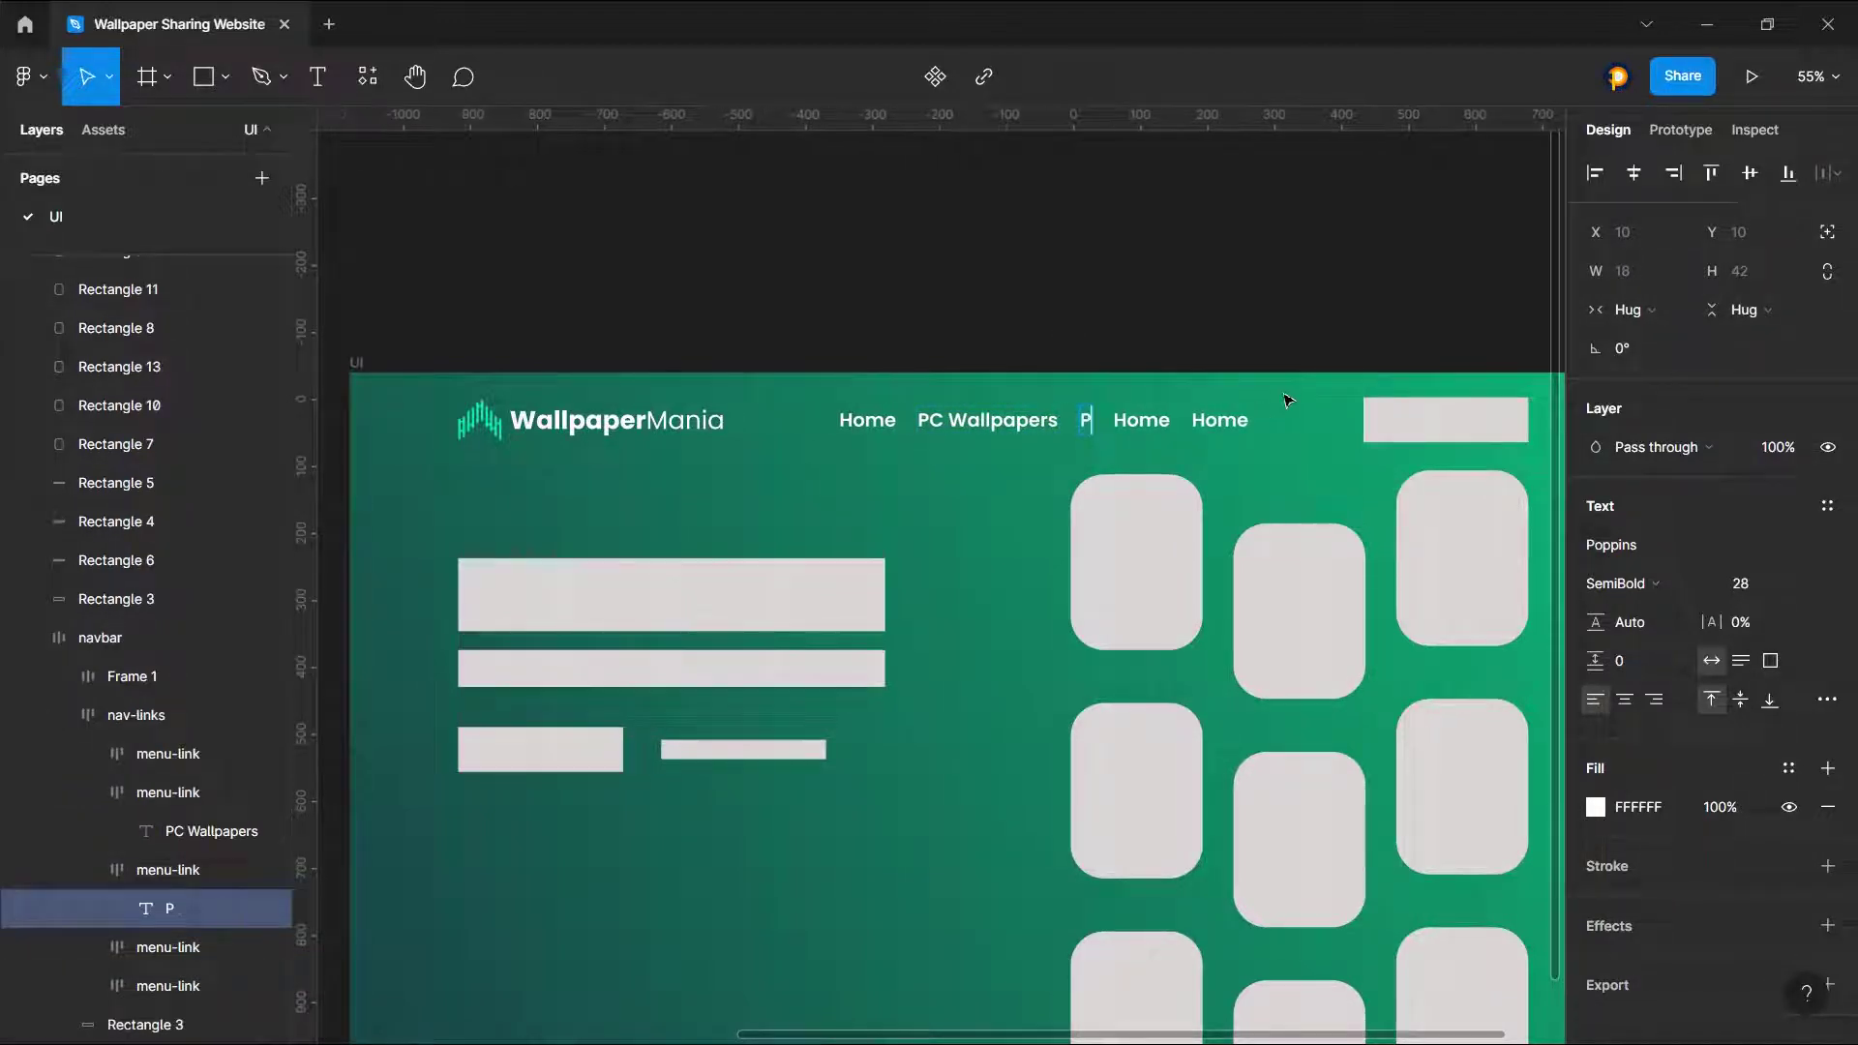
type("hone Wallpaers")
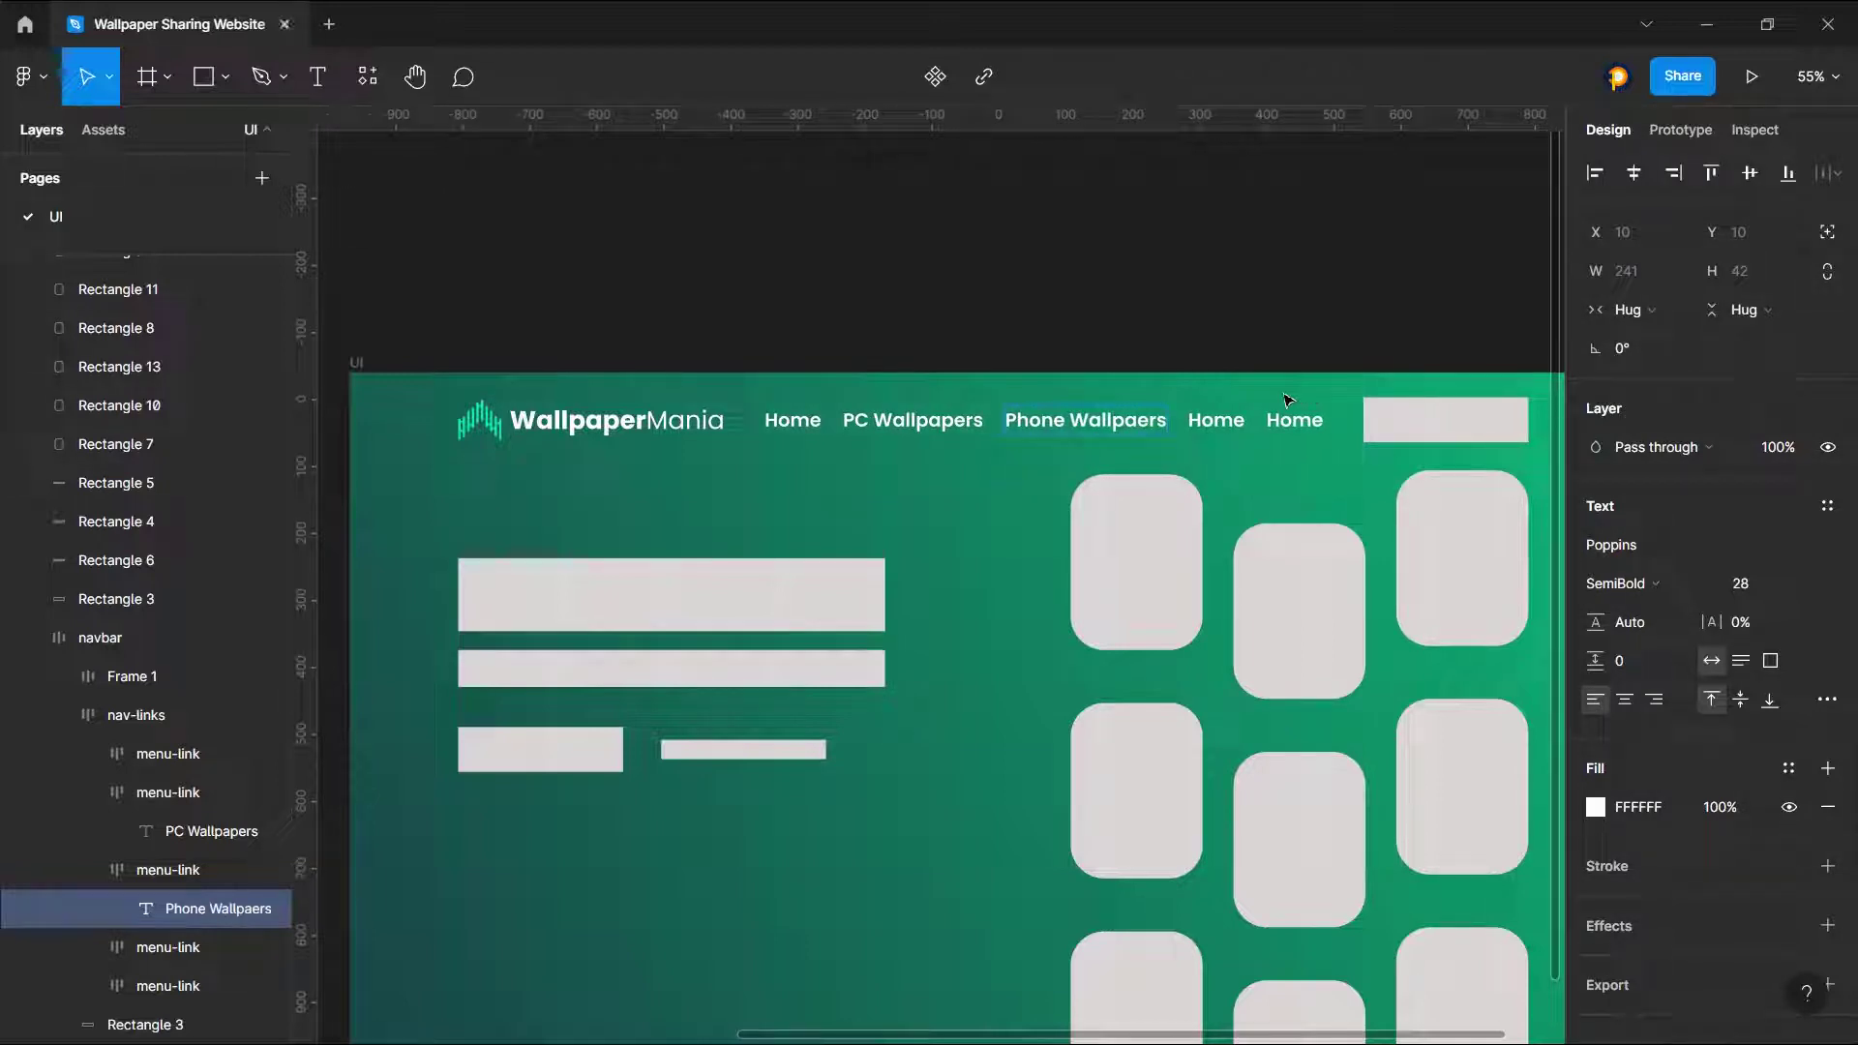
Step: Change the fourth navbar link's text to 4k Wallpapers
double_click(1217, 420)
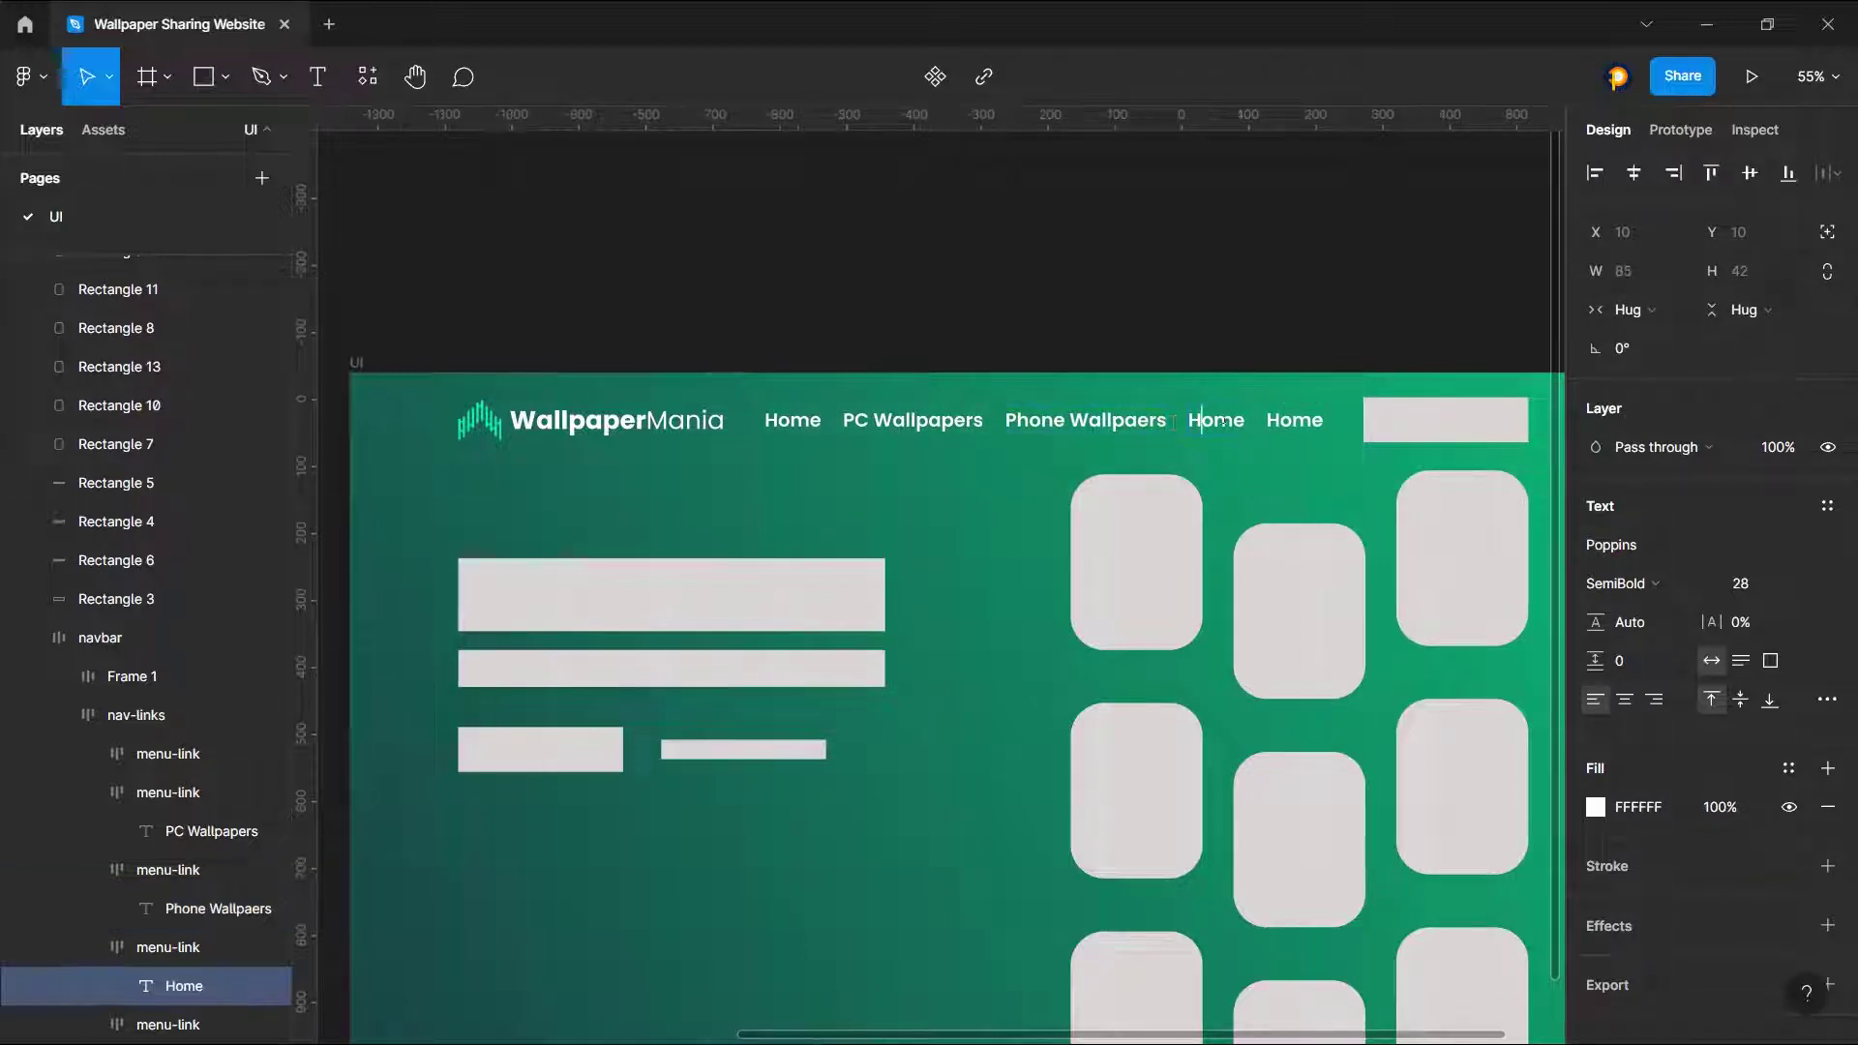
type("4k")
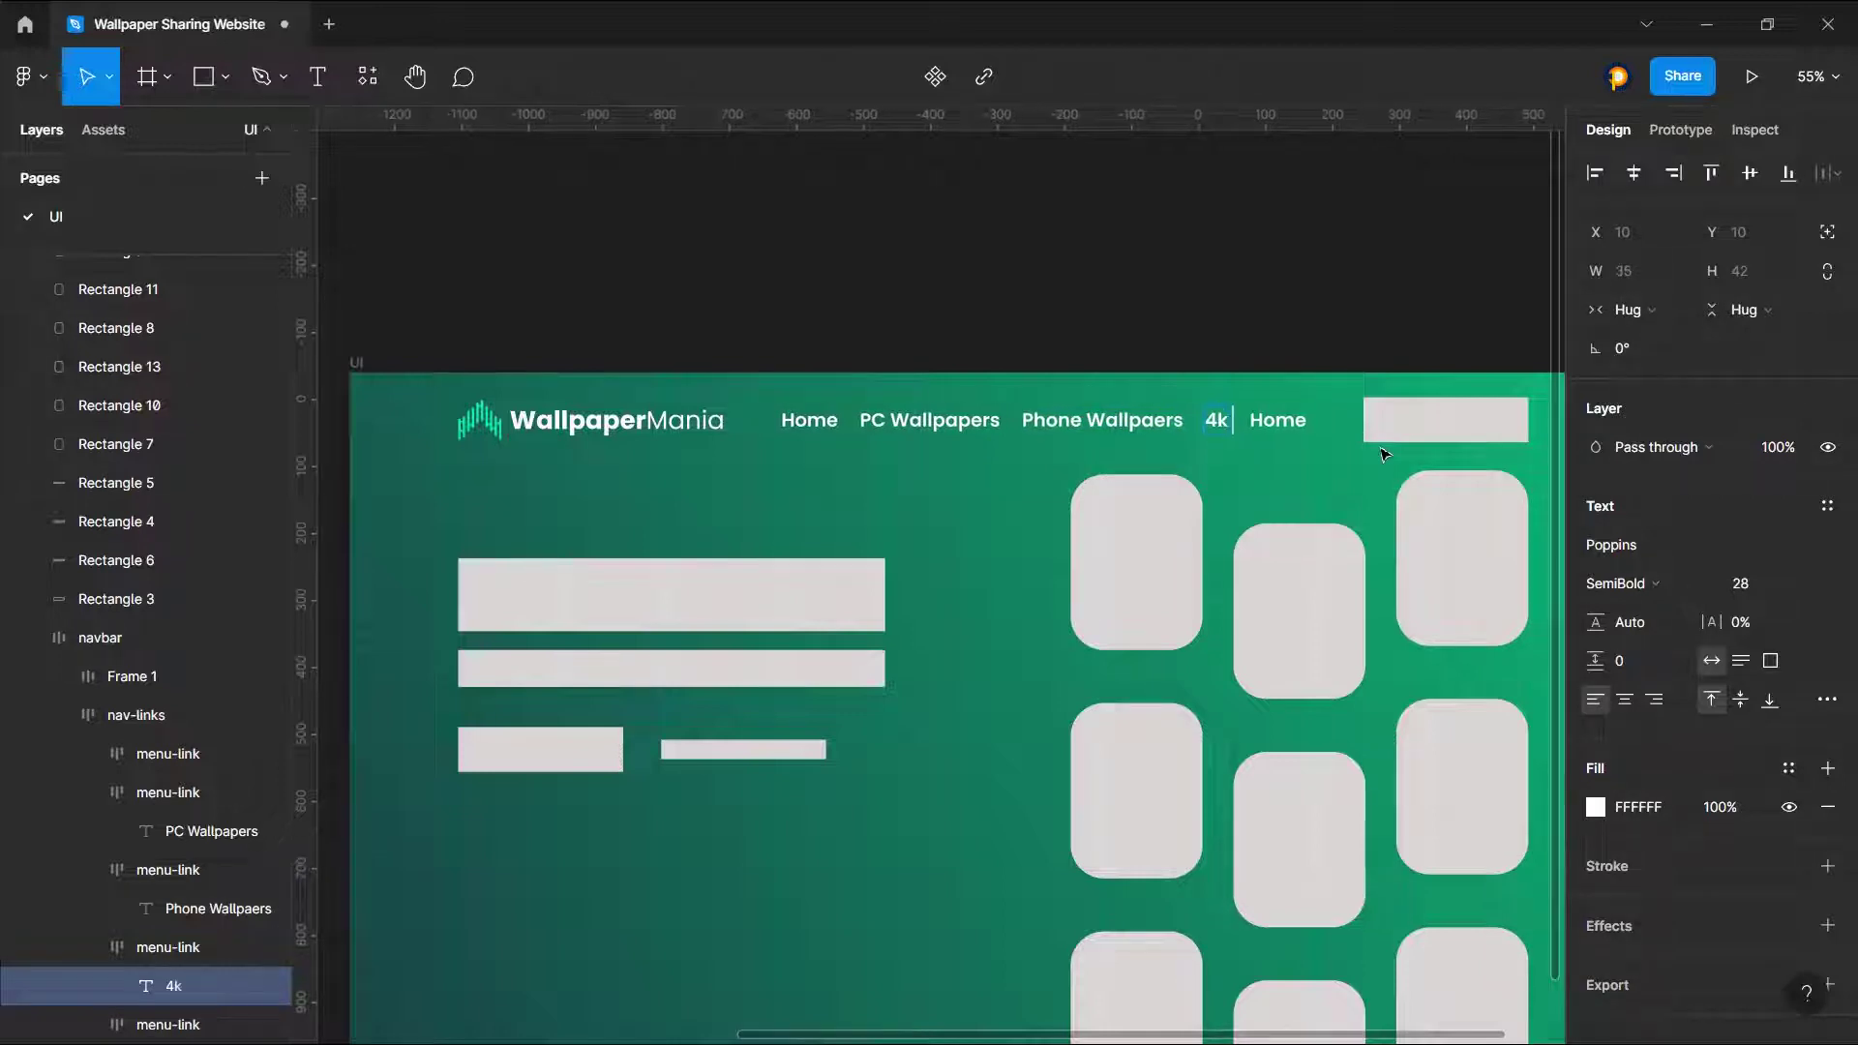
type(" Wallpapers")
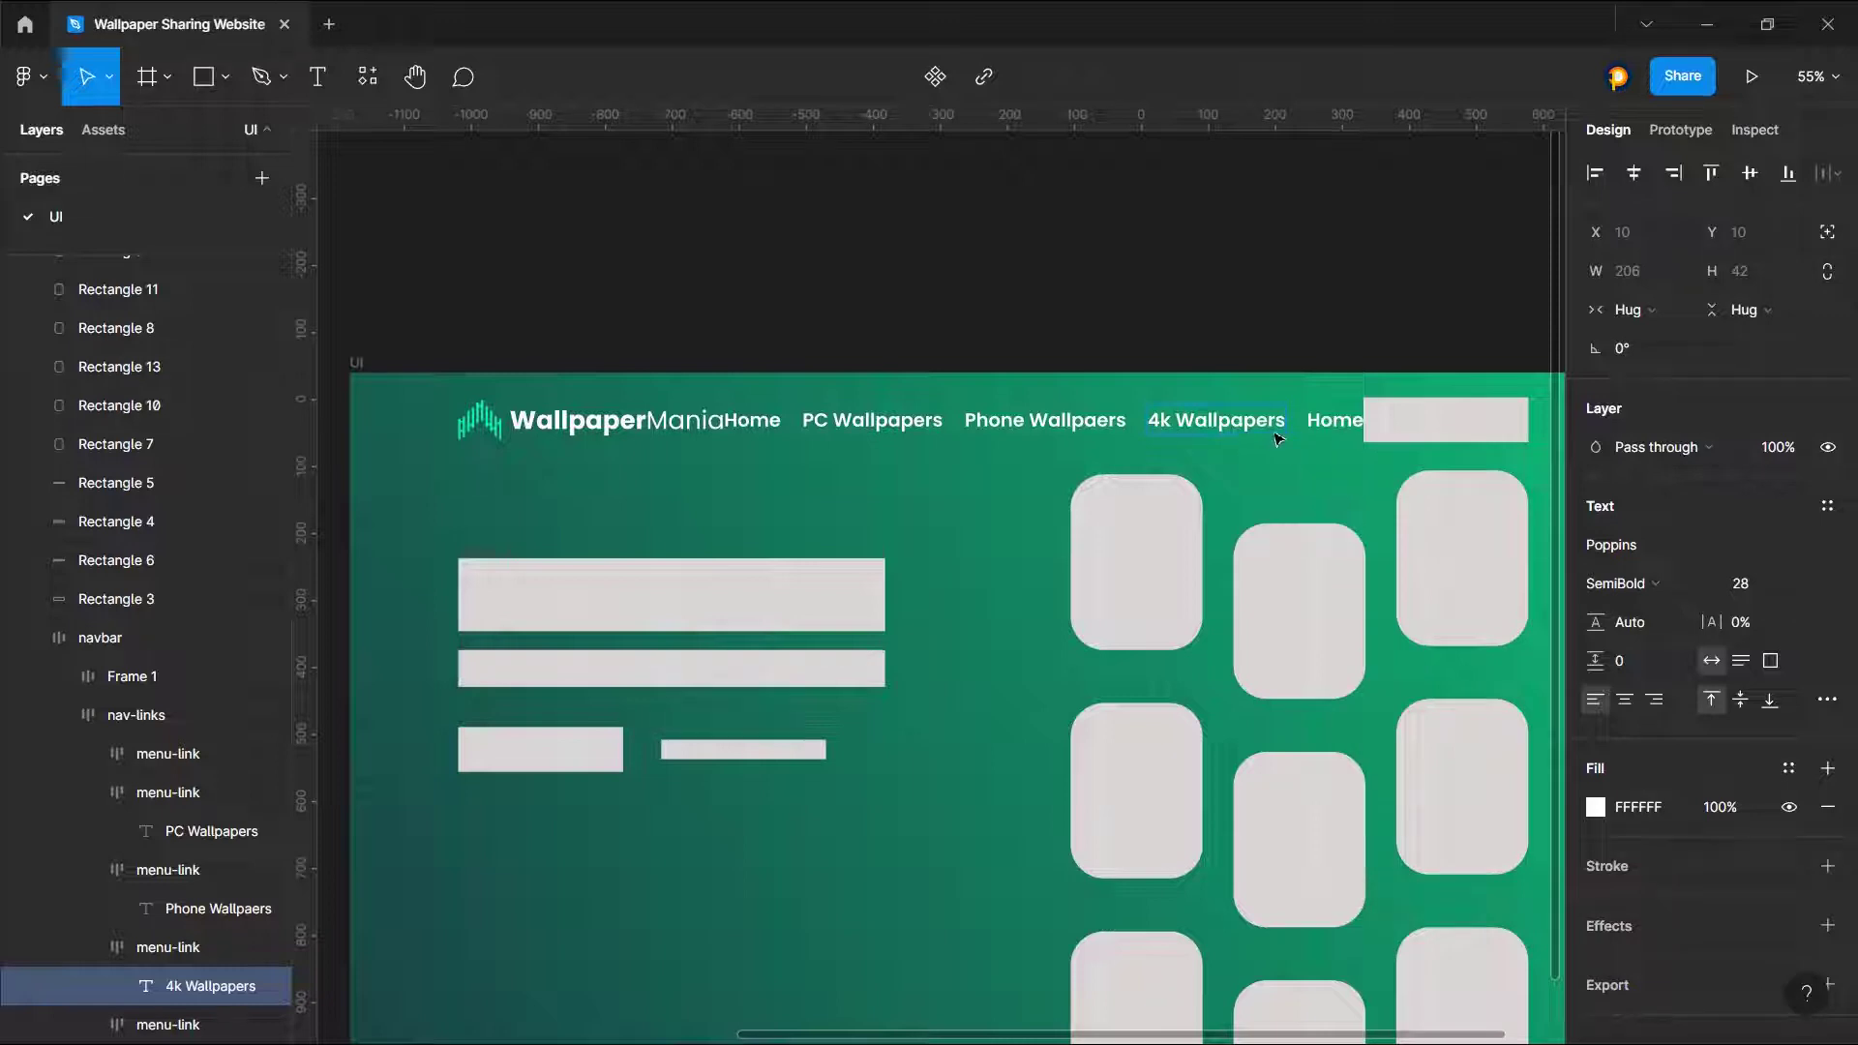
Step: Delete the fifth navbar link, the extra Home at the end of the row
left_click(1021, 421)
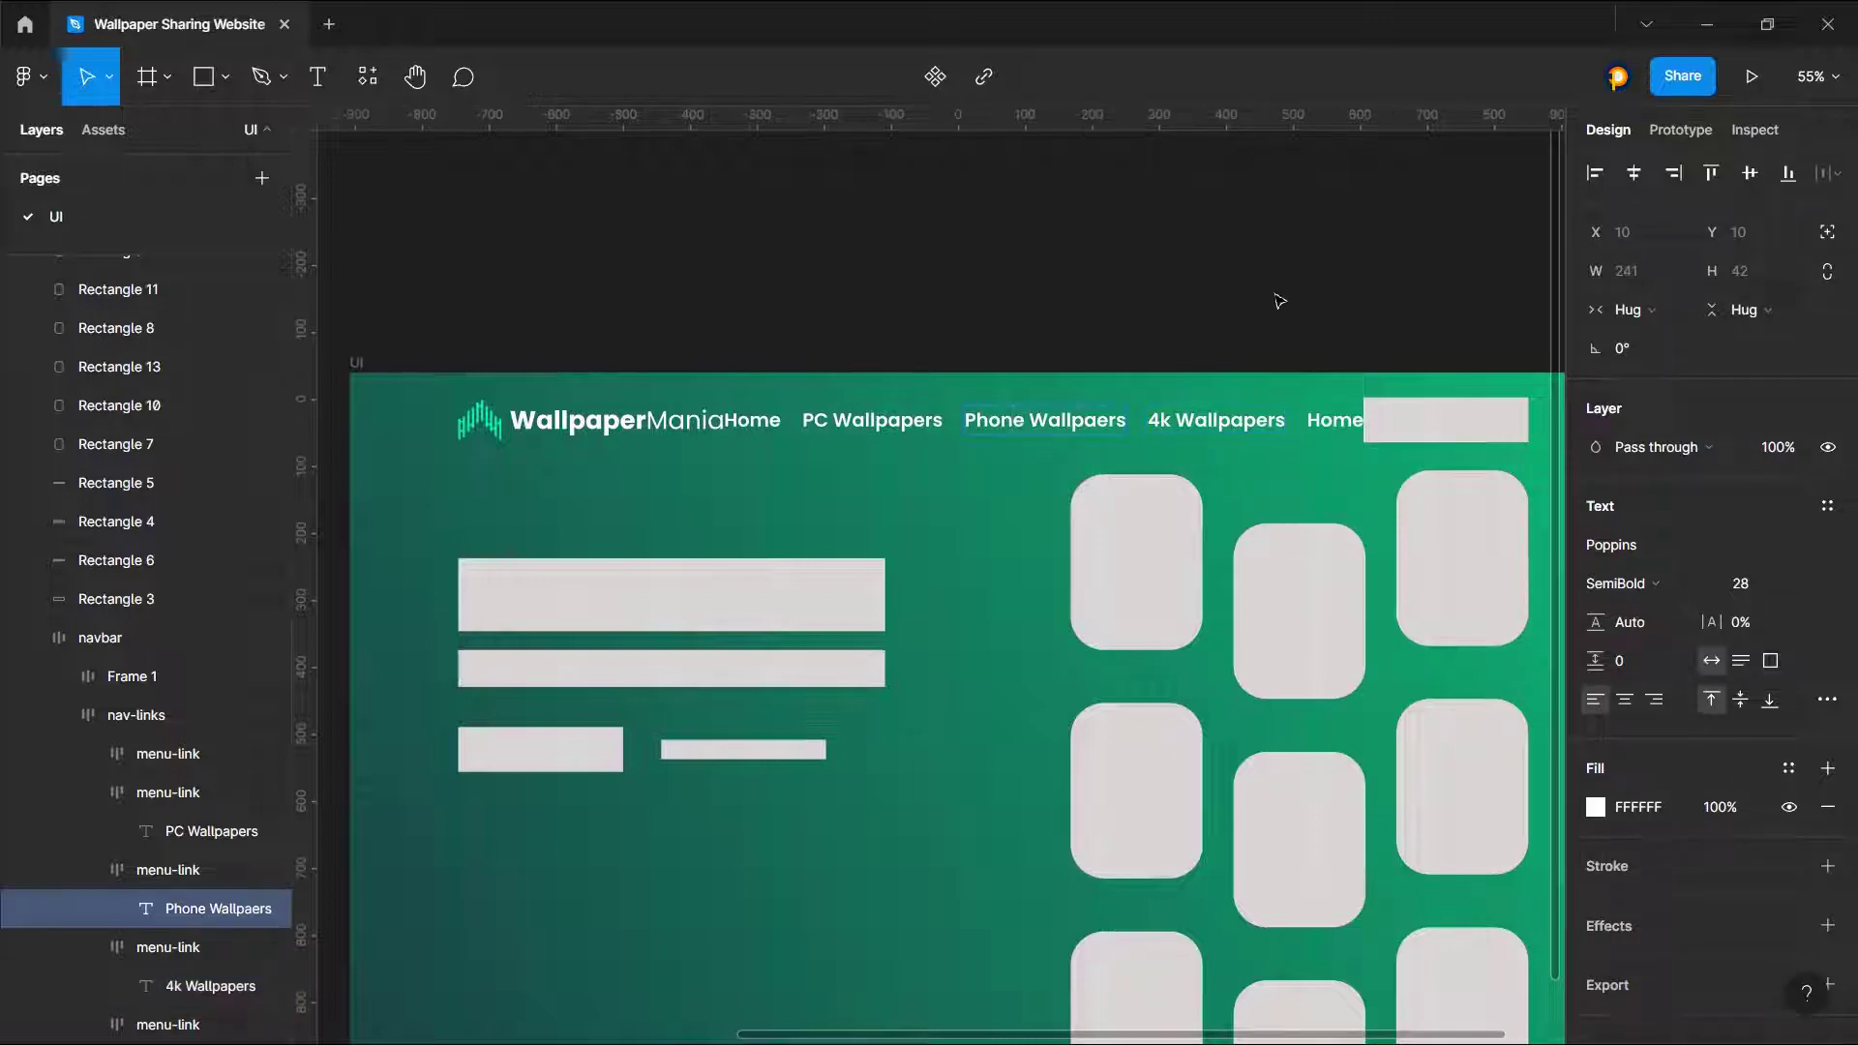
left_click(1334, 422)
key("Delete")
Step: Scale the nav-links frame down proportionally to about 725 wide so the links fit between the wordmark and button placeholder
double_click(1075, 427)
key("k")
left_click_drag(1332, 436, 1239, 417)
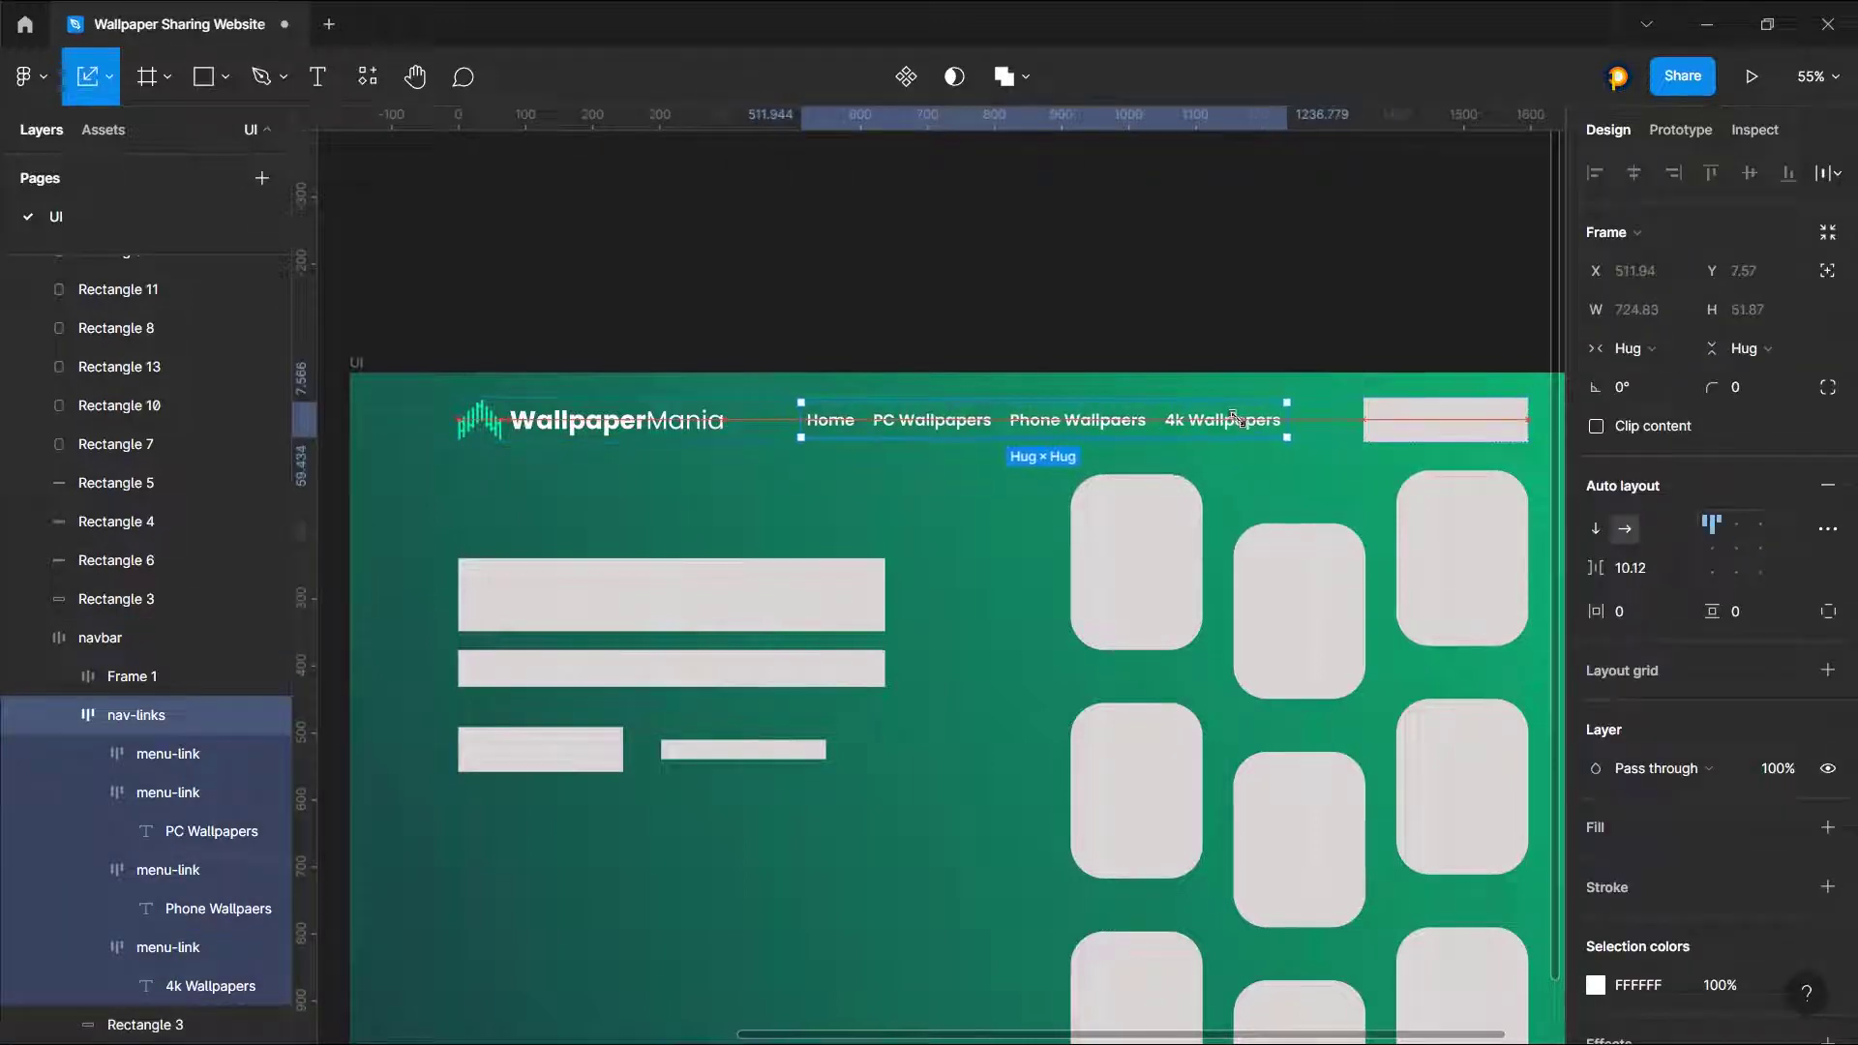
left_click(714, 216)
scroll(713, 216, "down", 3)
left_click(1263, 373)
left_click(1236, 286)
double_click(1259, 371)
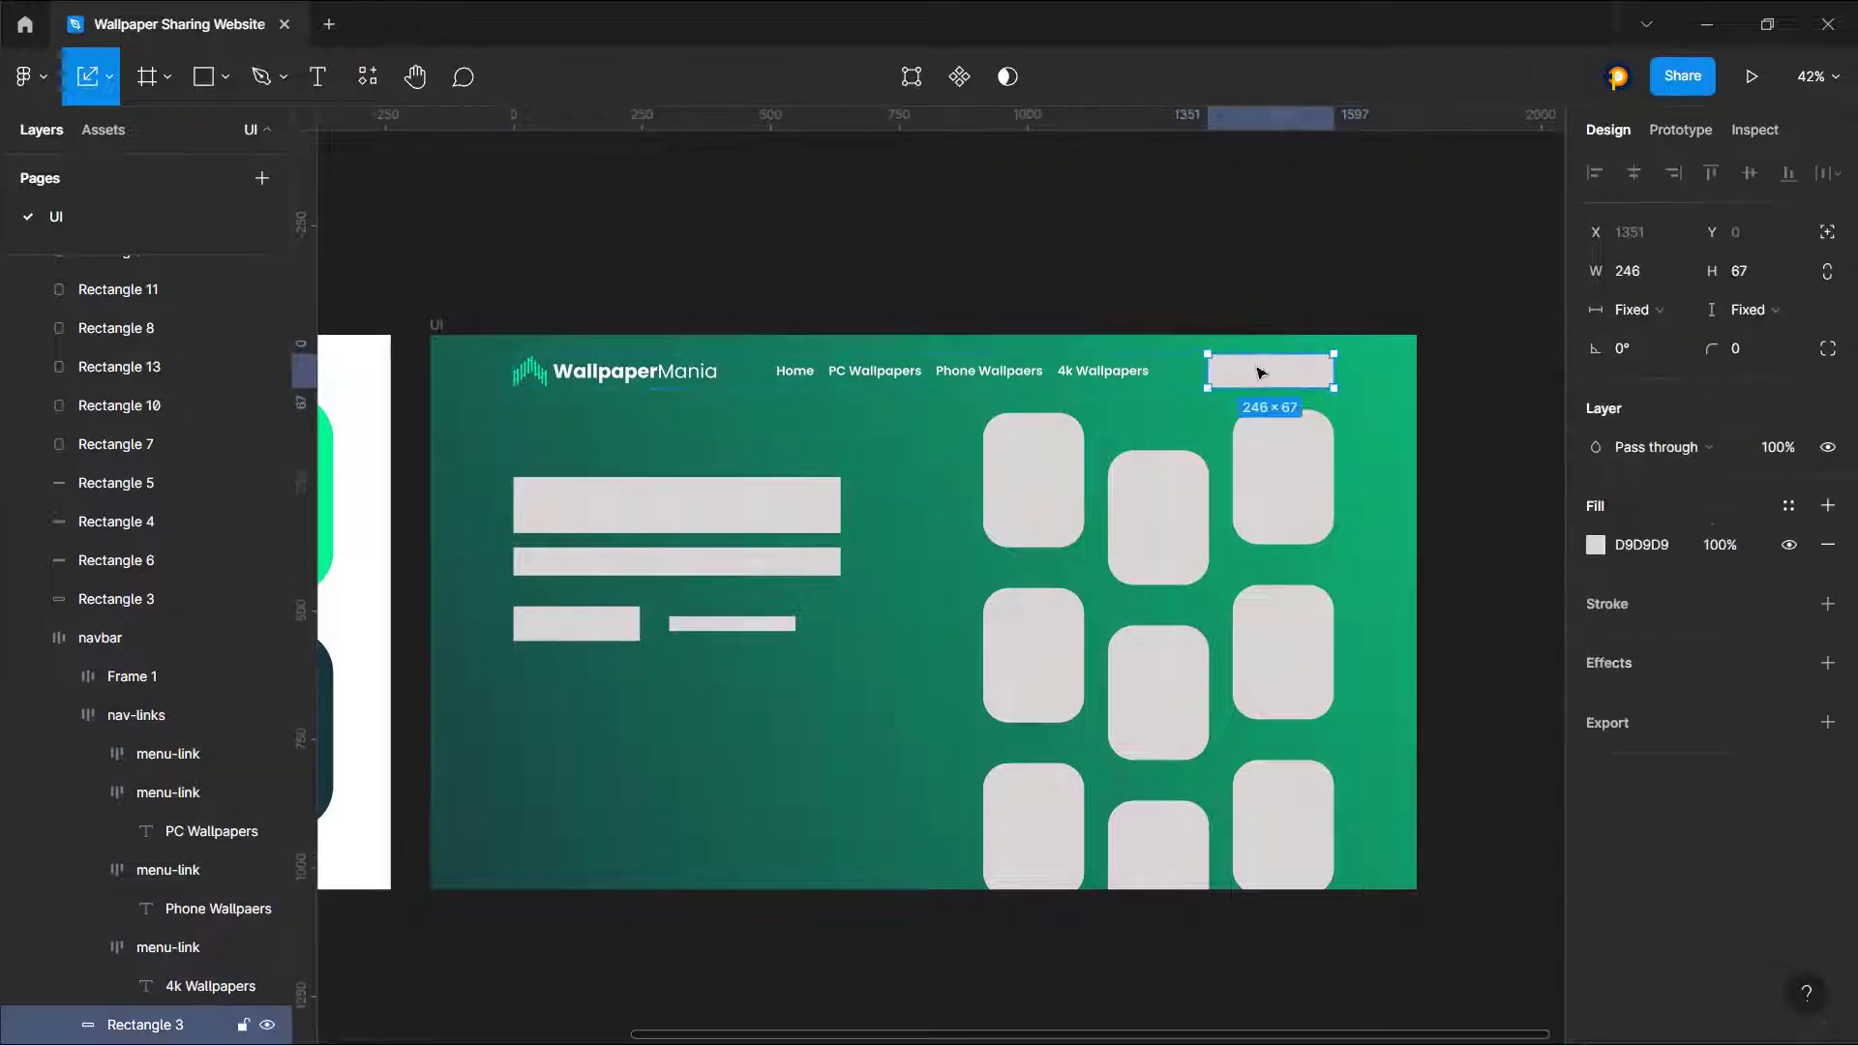
left_click(1241, 235)
double_click(1259, 371)
left_click(1224, 286)
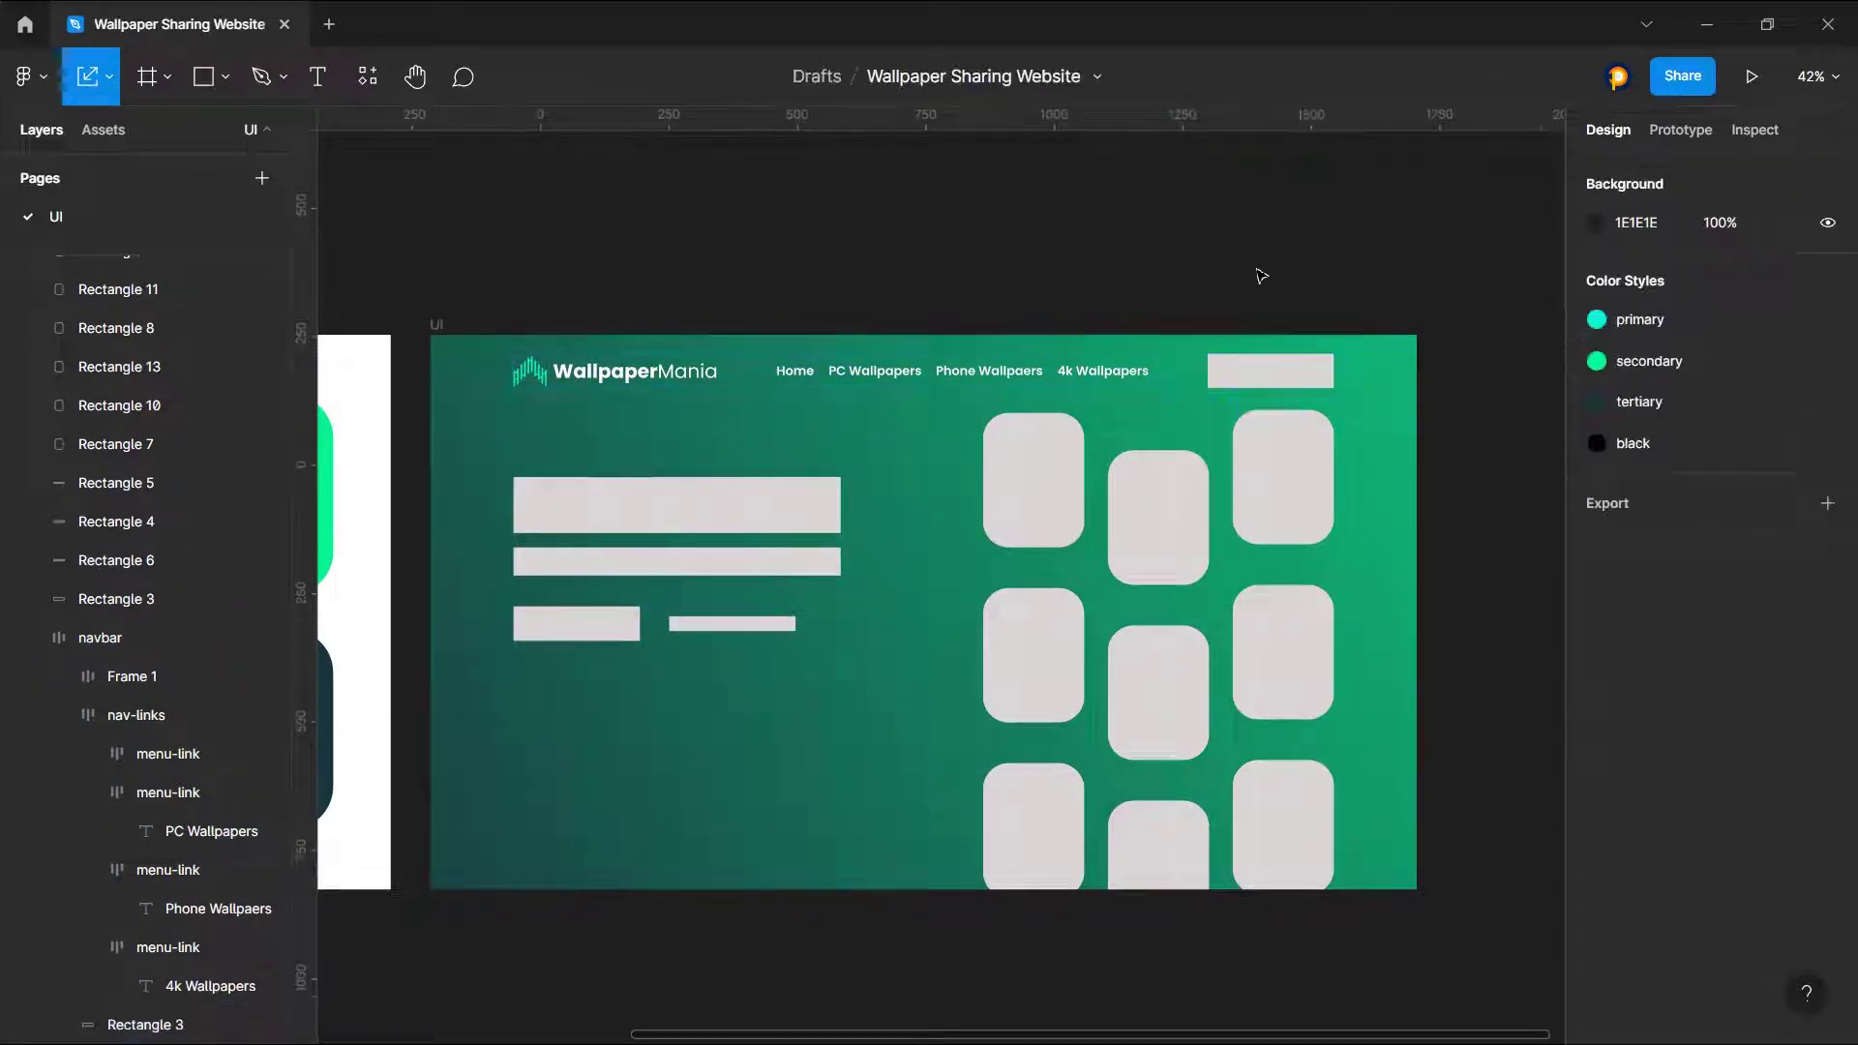
Step: Add the text Upload on the empty canvas above the landing page frame for the navbar button
scroll(1308, 272, "down", 1)
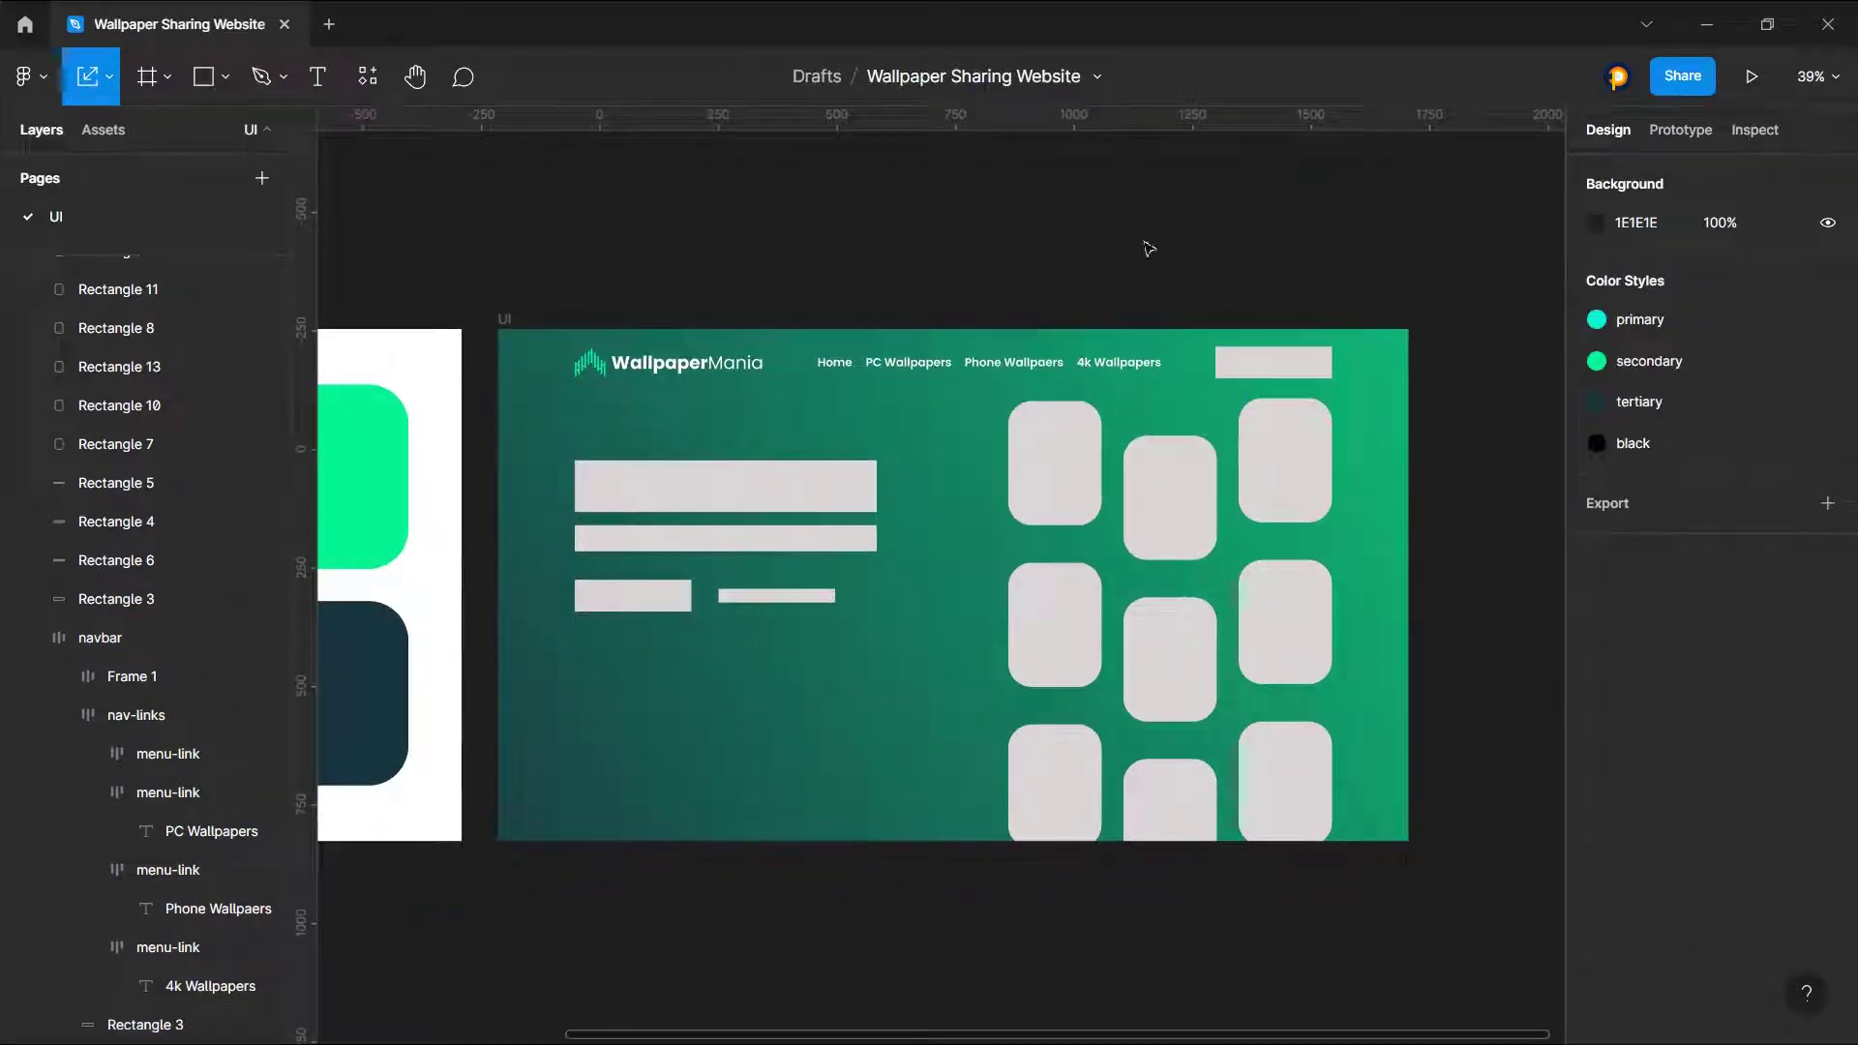
key("t")
left_click(1123, 303)
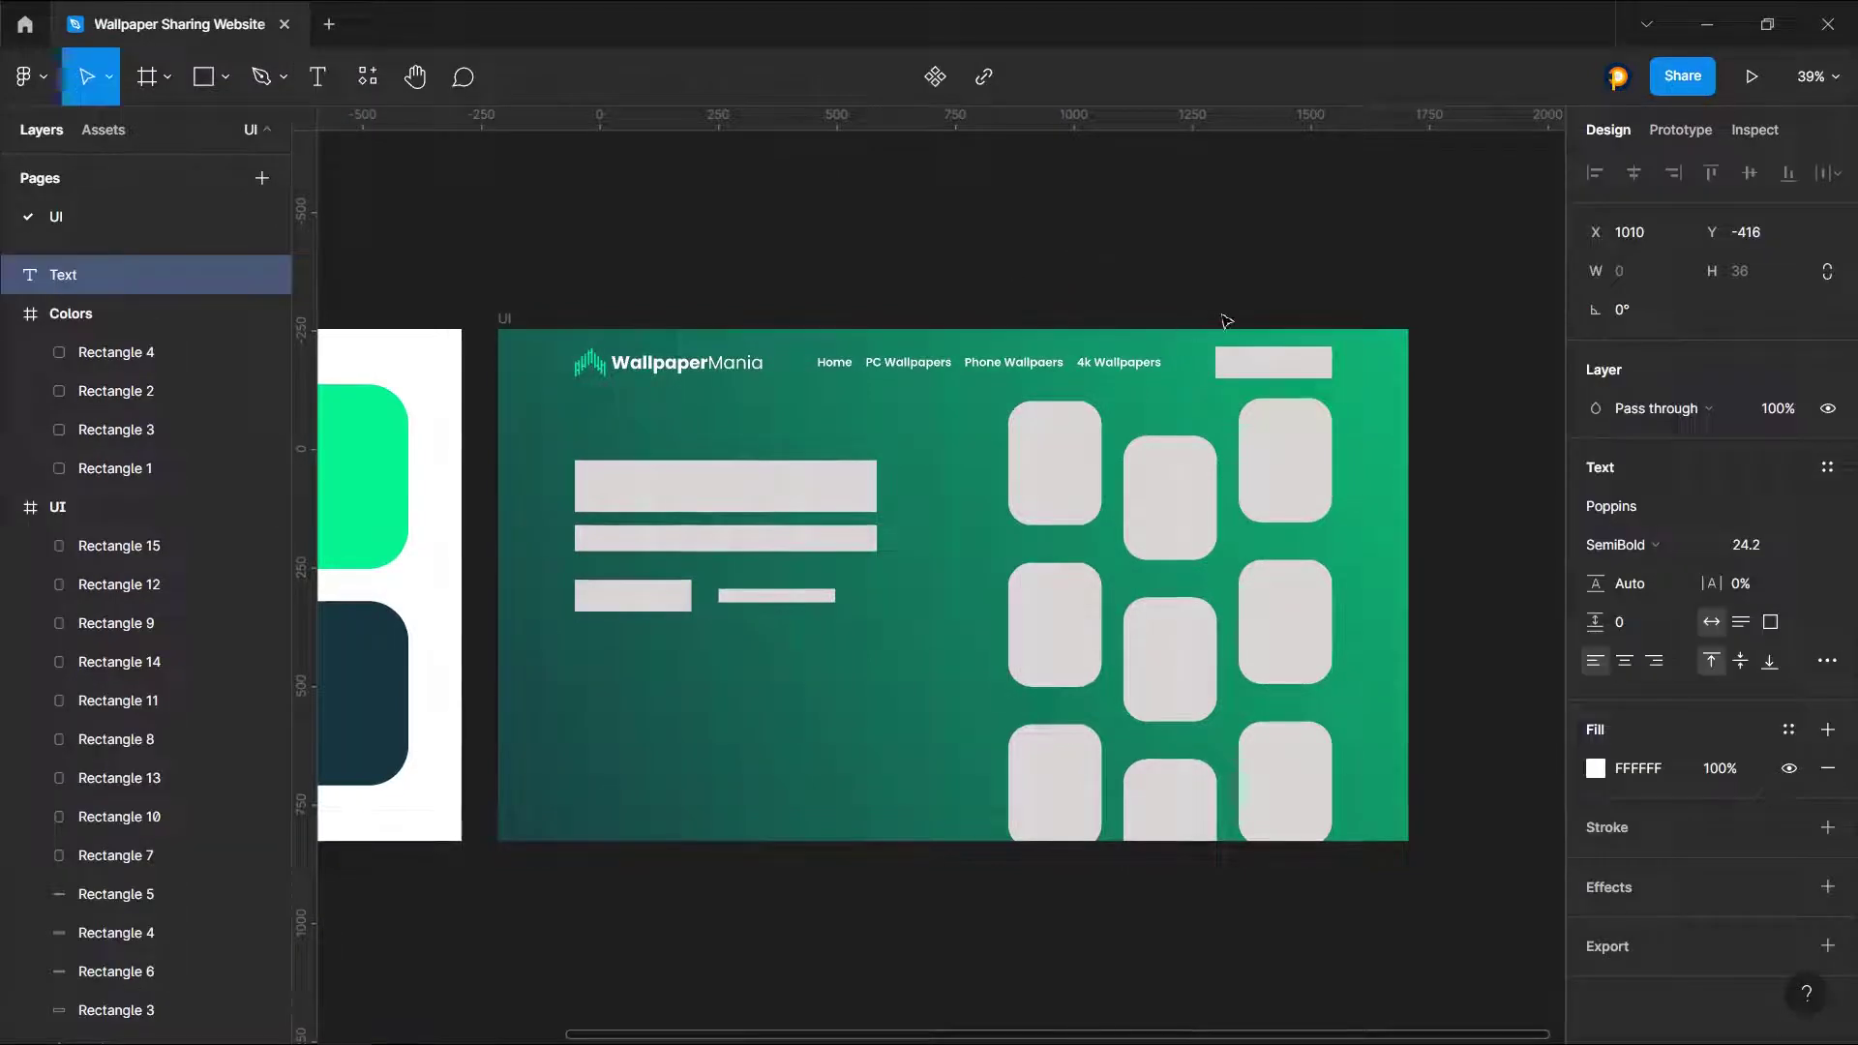
type("Upload")
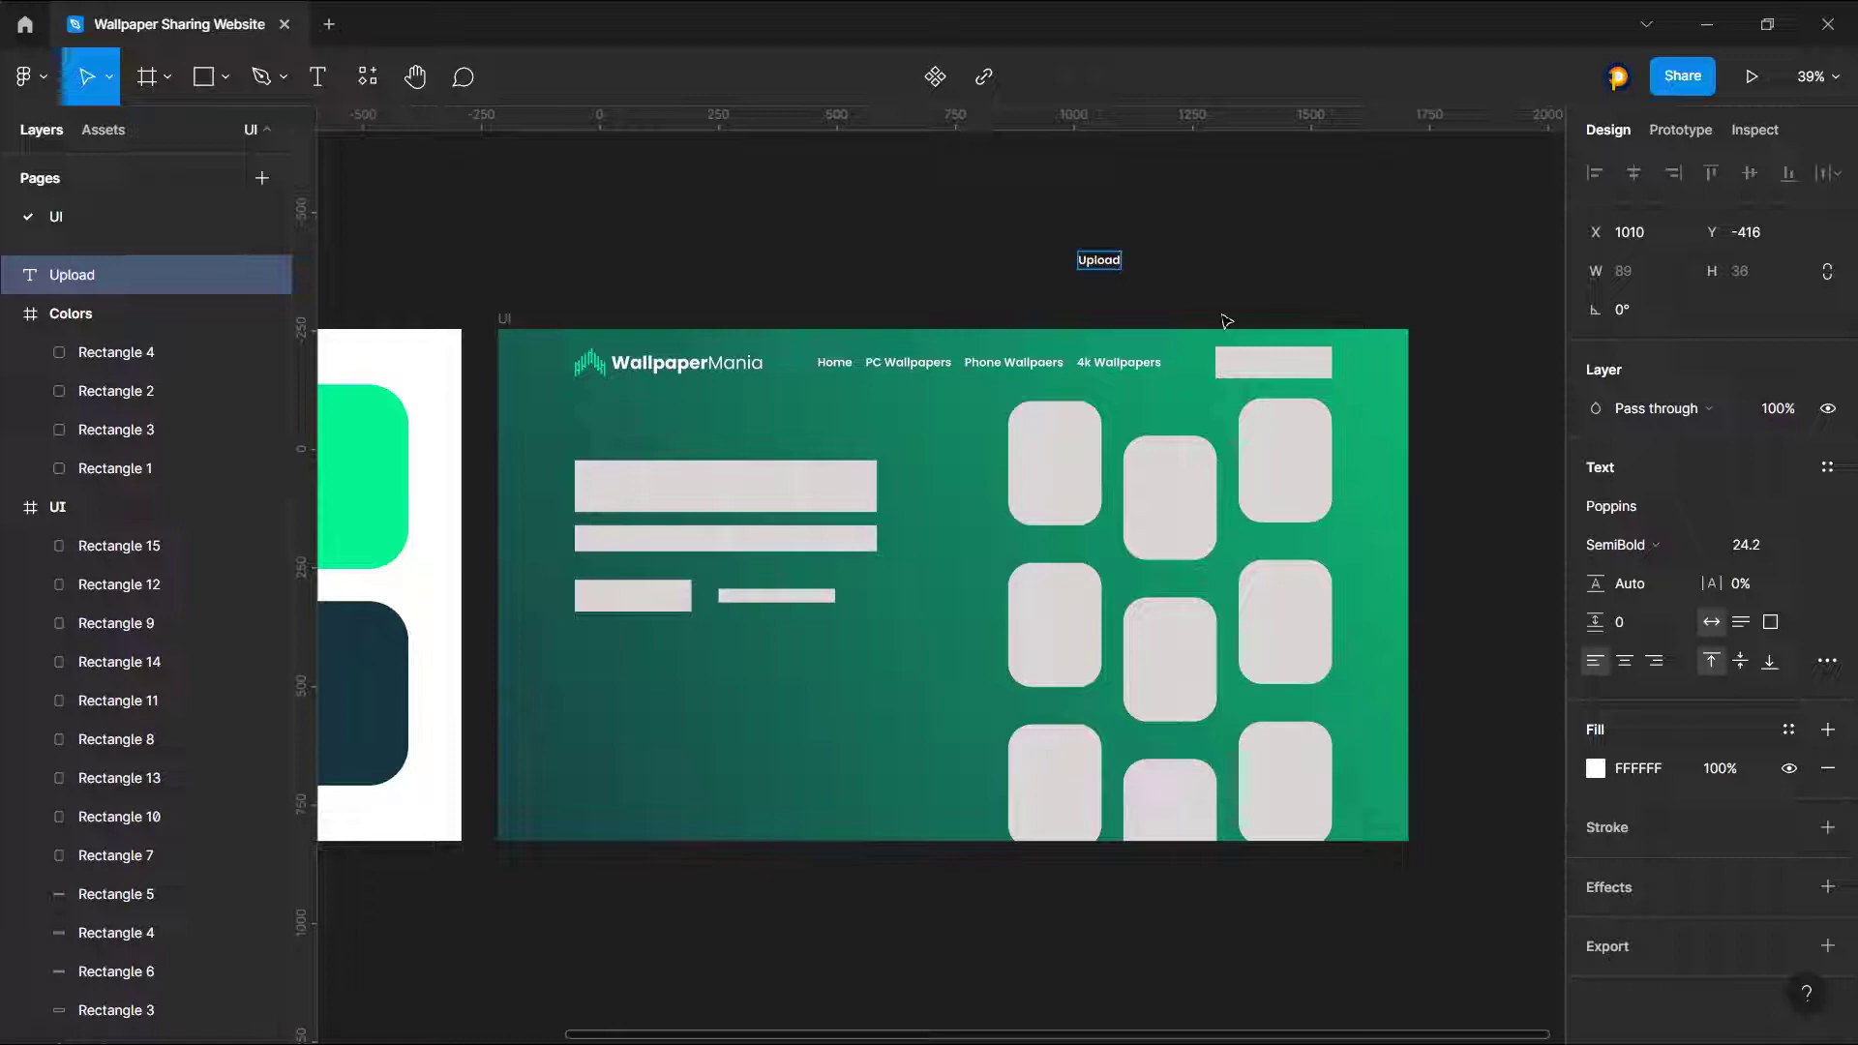
left_click(1226, 322)
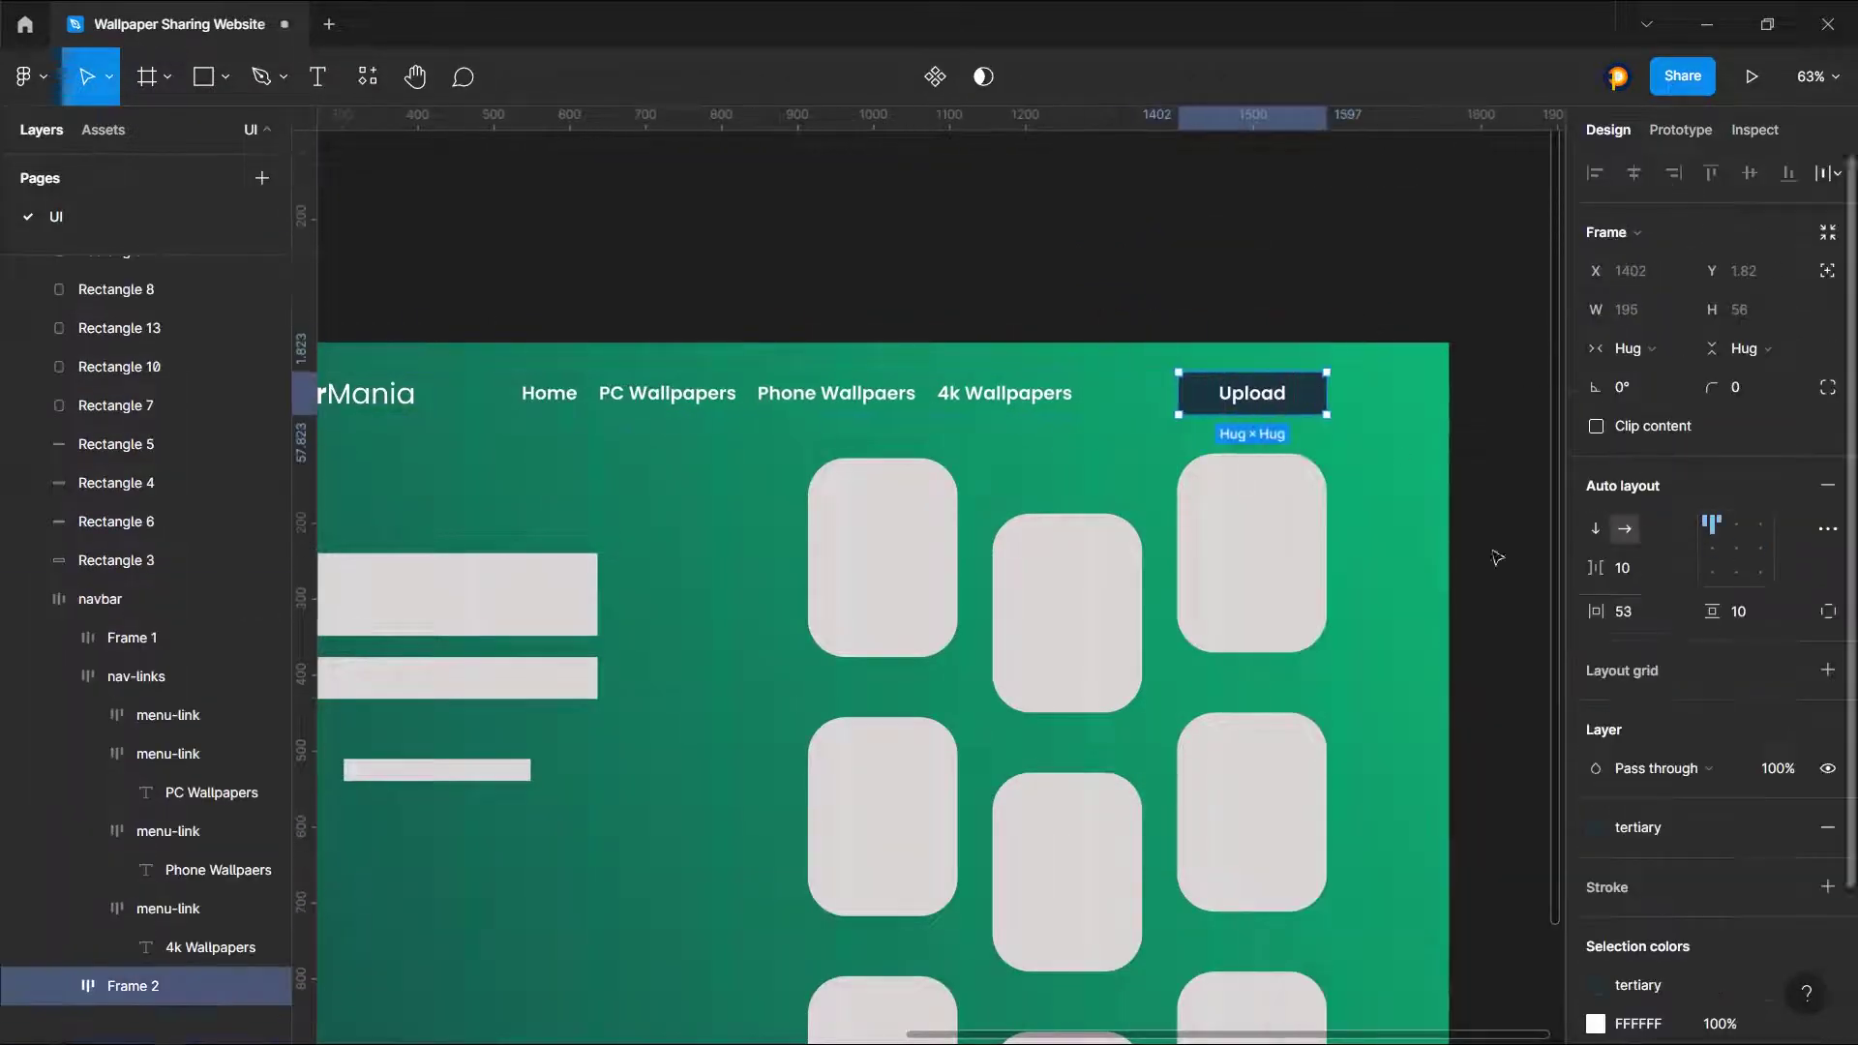
Step: Find upload icons in the Iconify plugin and import the ant-design cloud-upload-outlined icon
left_click(955, 319)
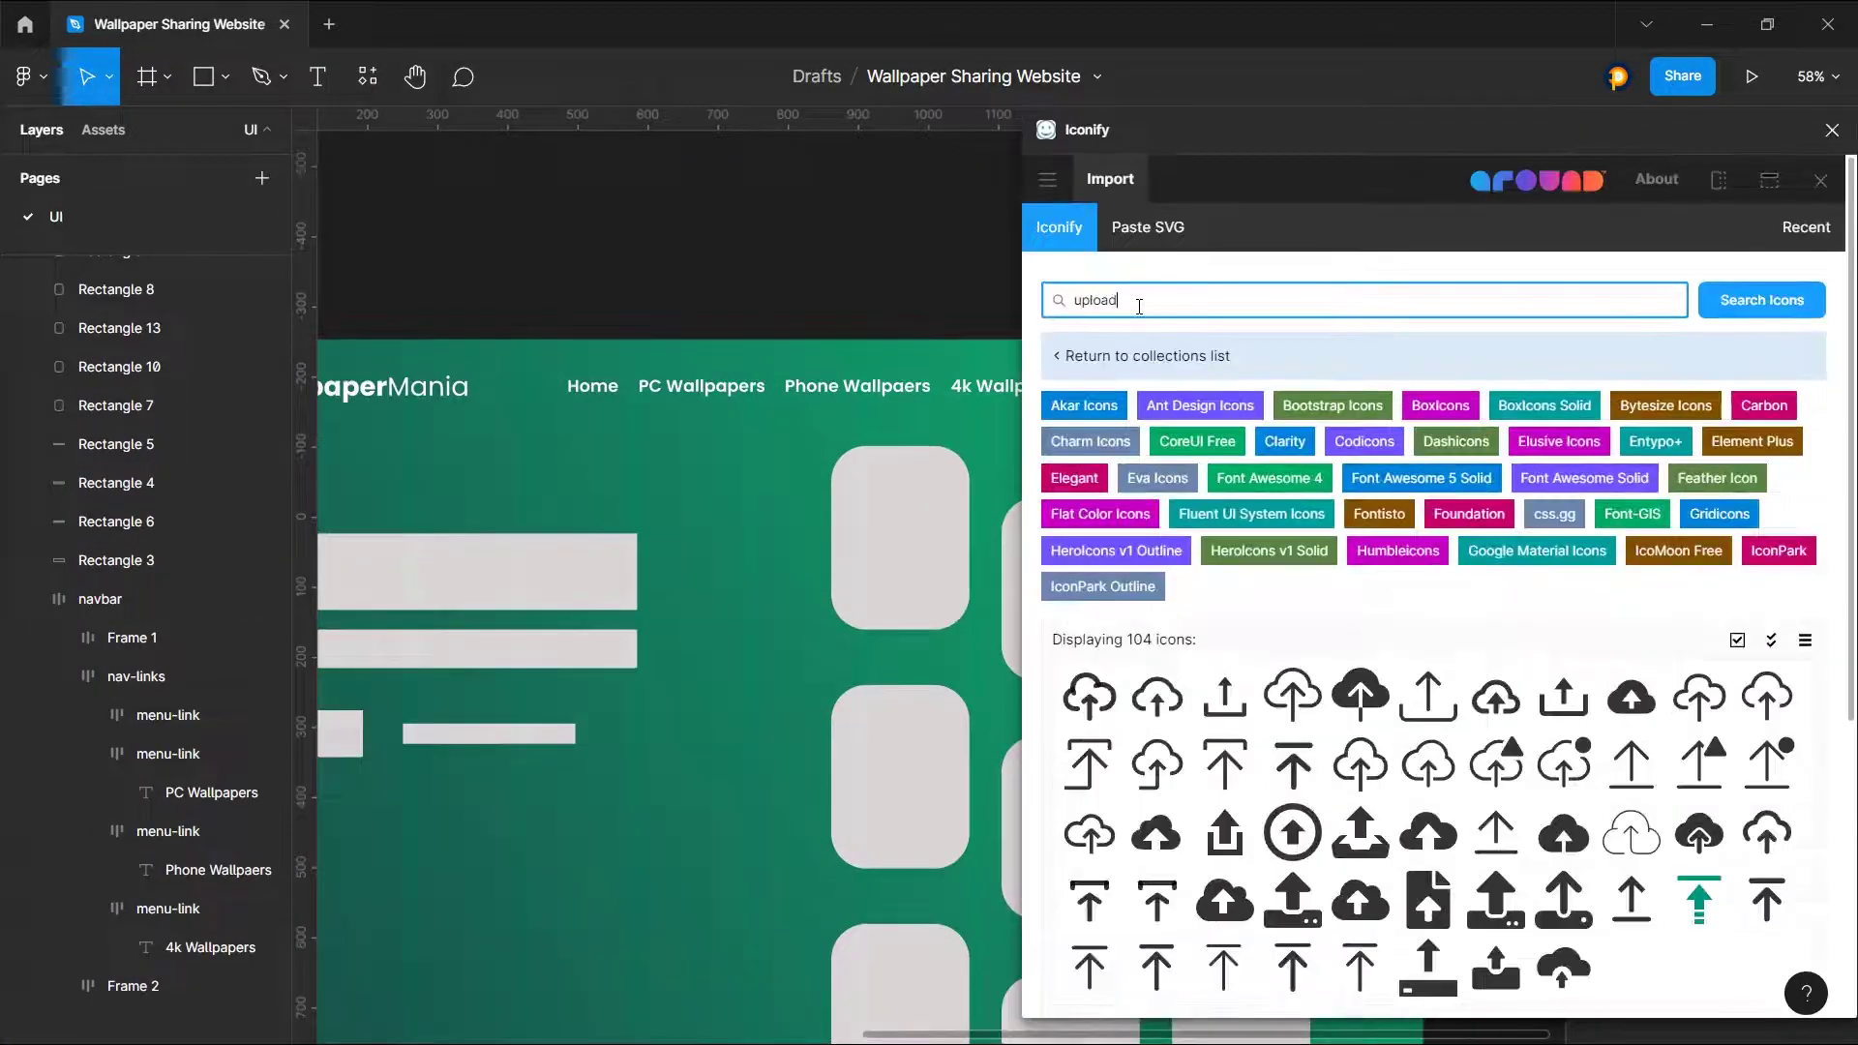
left_click(1158, 695)
left_click(1832, 129)
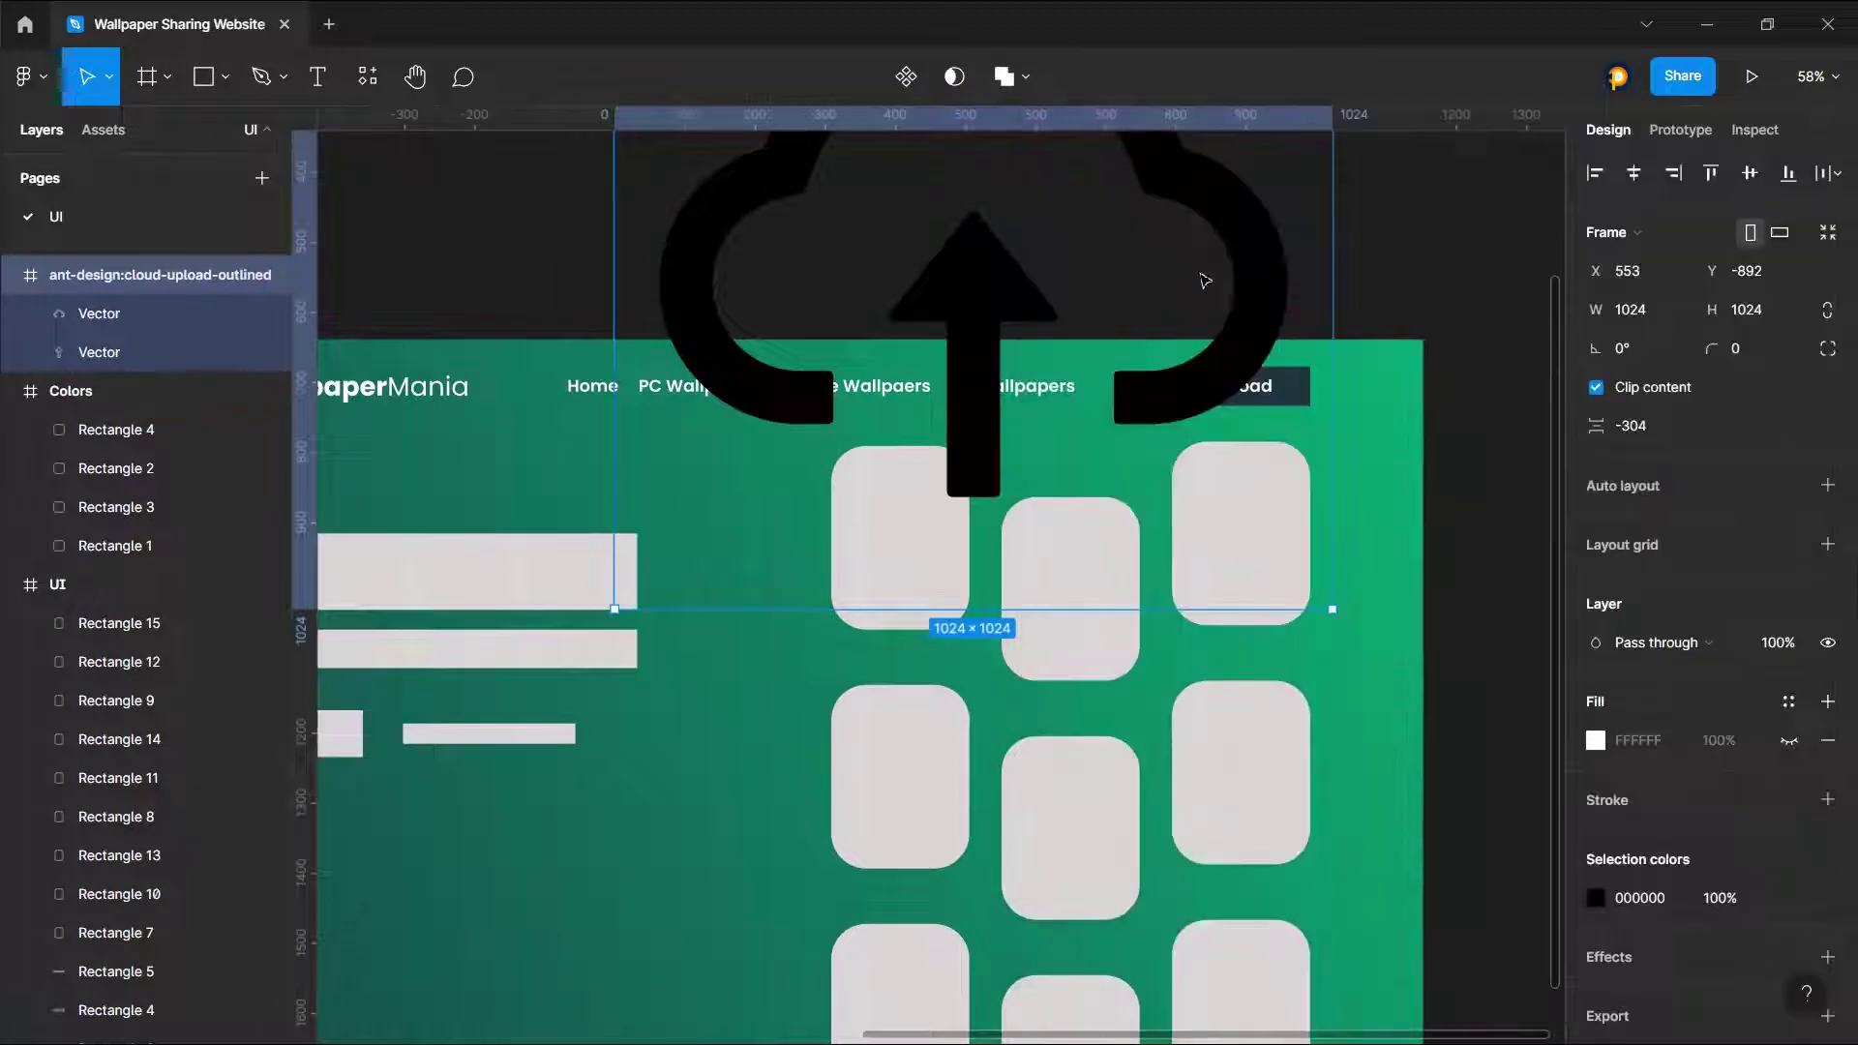
Step: Scale the cloud-upload icon down proportionally to 38 × 38 and place it before the text inside the Upload button frame
left_click(1824, 308)
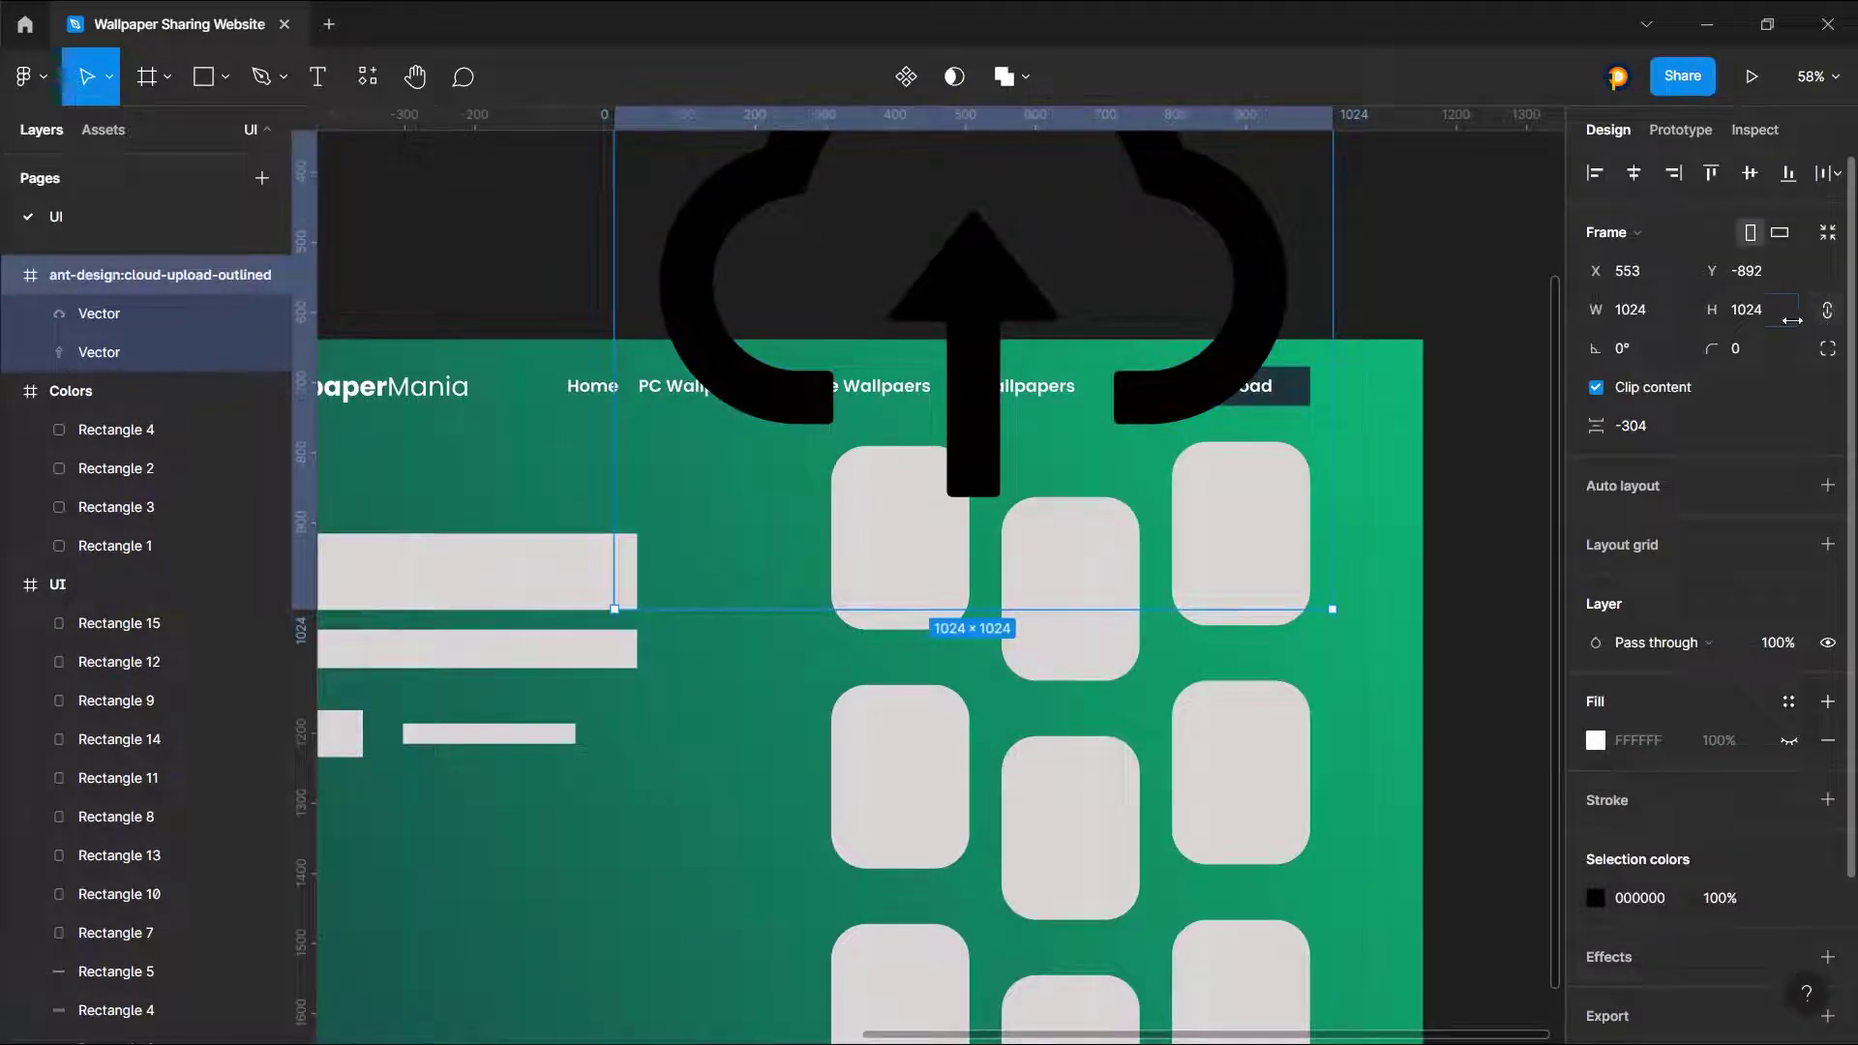
left_click_drag(1784, 321, 681, 514)
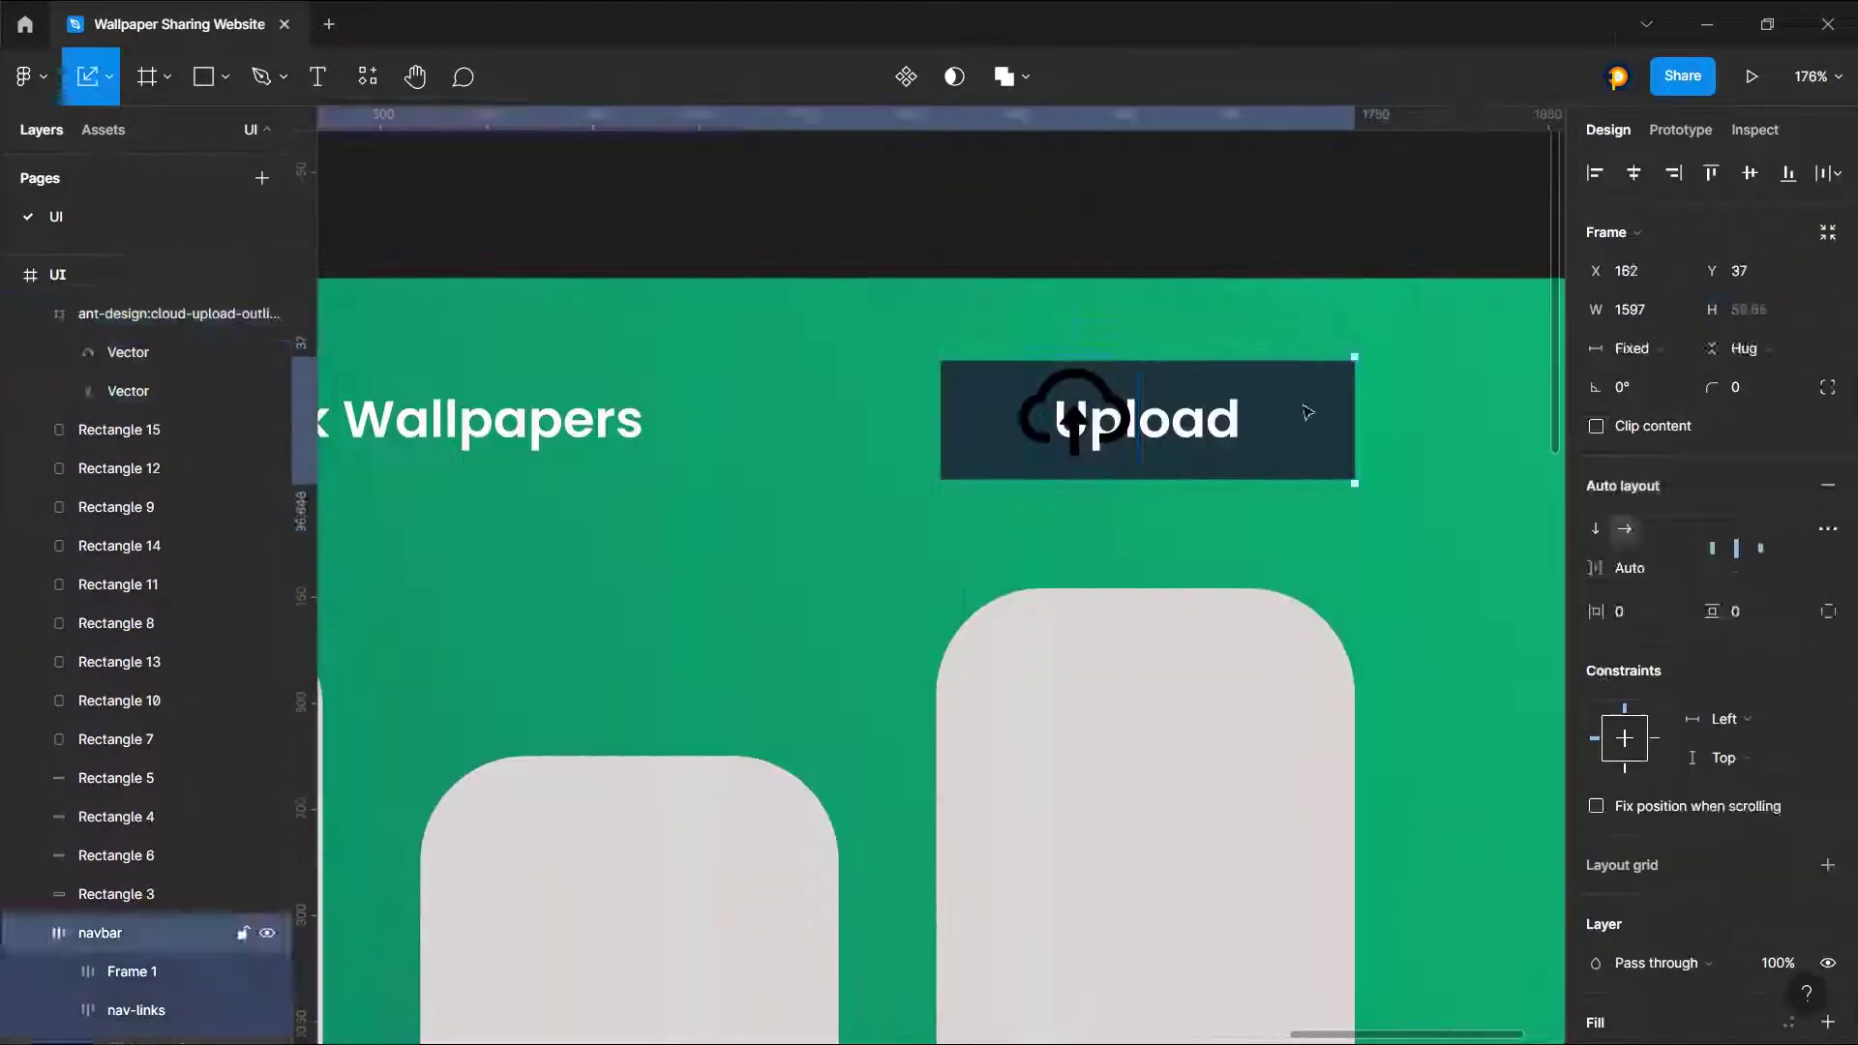
left_click_drag(136, 677, 205, 754)
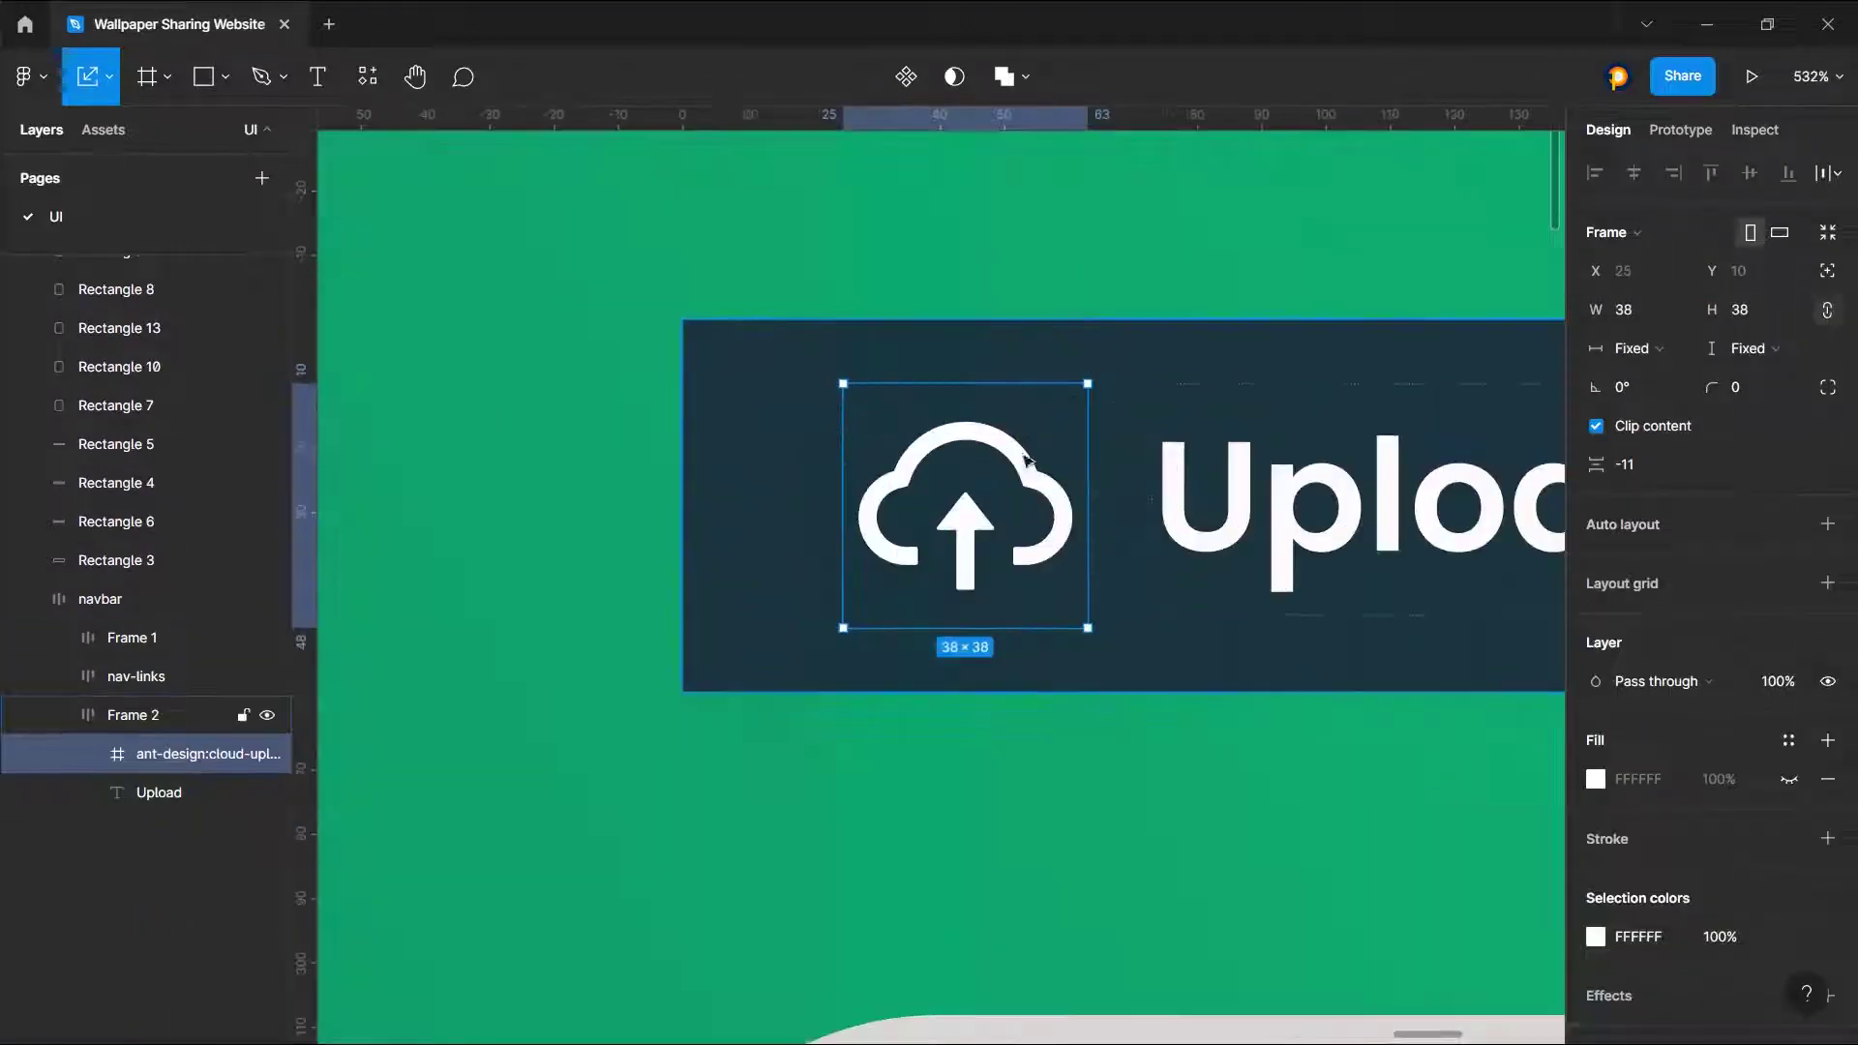
Step: Crop the cloud-upload icon's frame tightly around the artwork to 34 × 26
key("v")
left_click_drag(1000, 381, 999, 441)
scroll(759, 360, "down", 3)
left_click(194, 793, "shift")
left_click(208, 754)
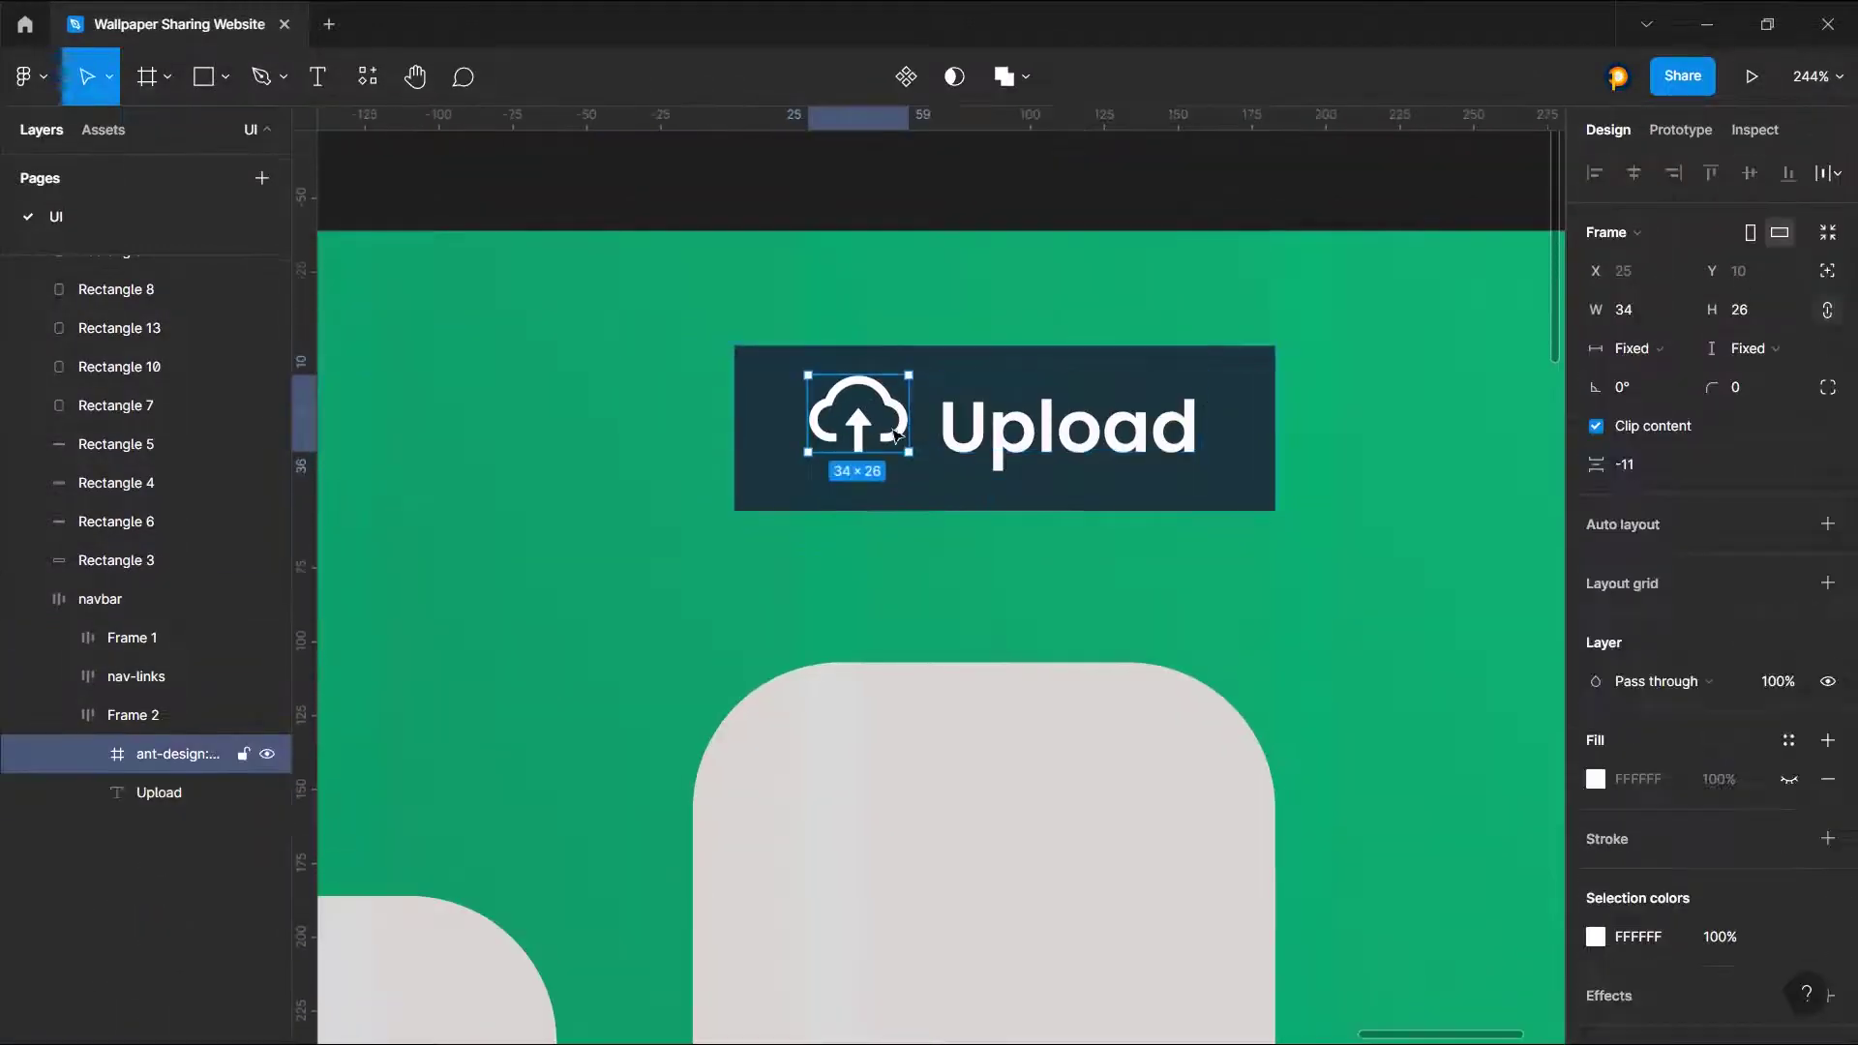
Step: Round the corners of the navbar's Upload button frame
left_click(133, 715)
scroll(1078, 345, "down", 2)
scroll(1393, 313, "down", 5)
left_click(1111, 176)
double_click(1300, 349)
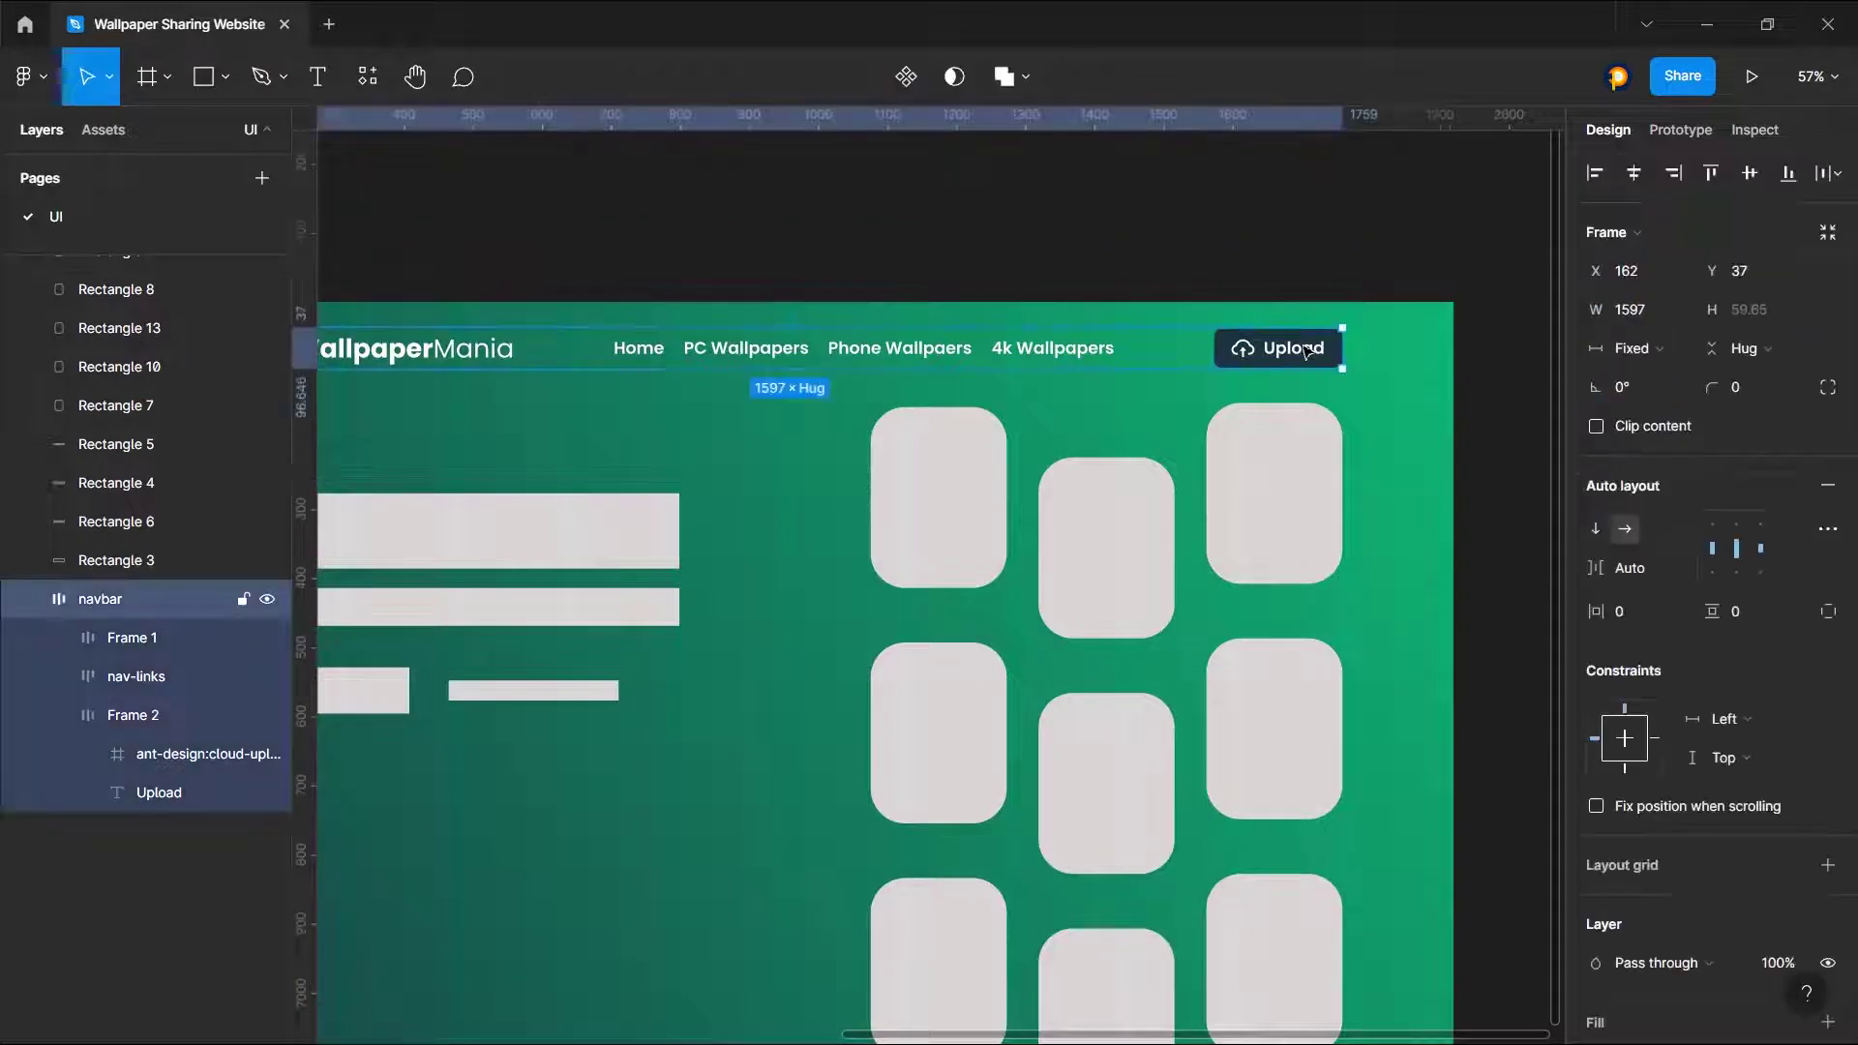
left_click(1138, 228)
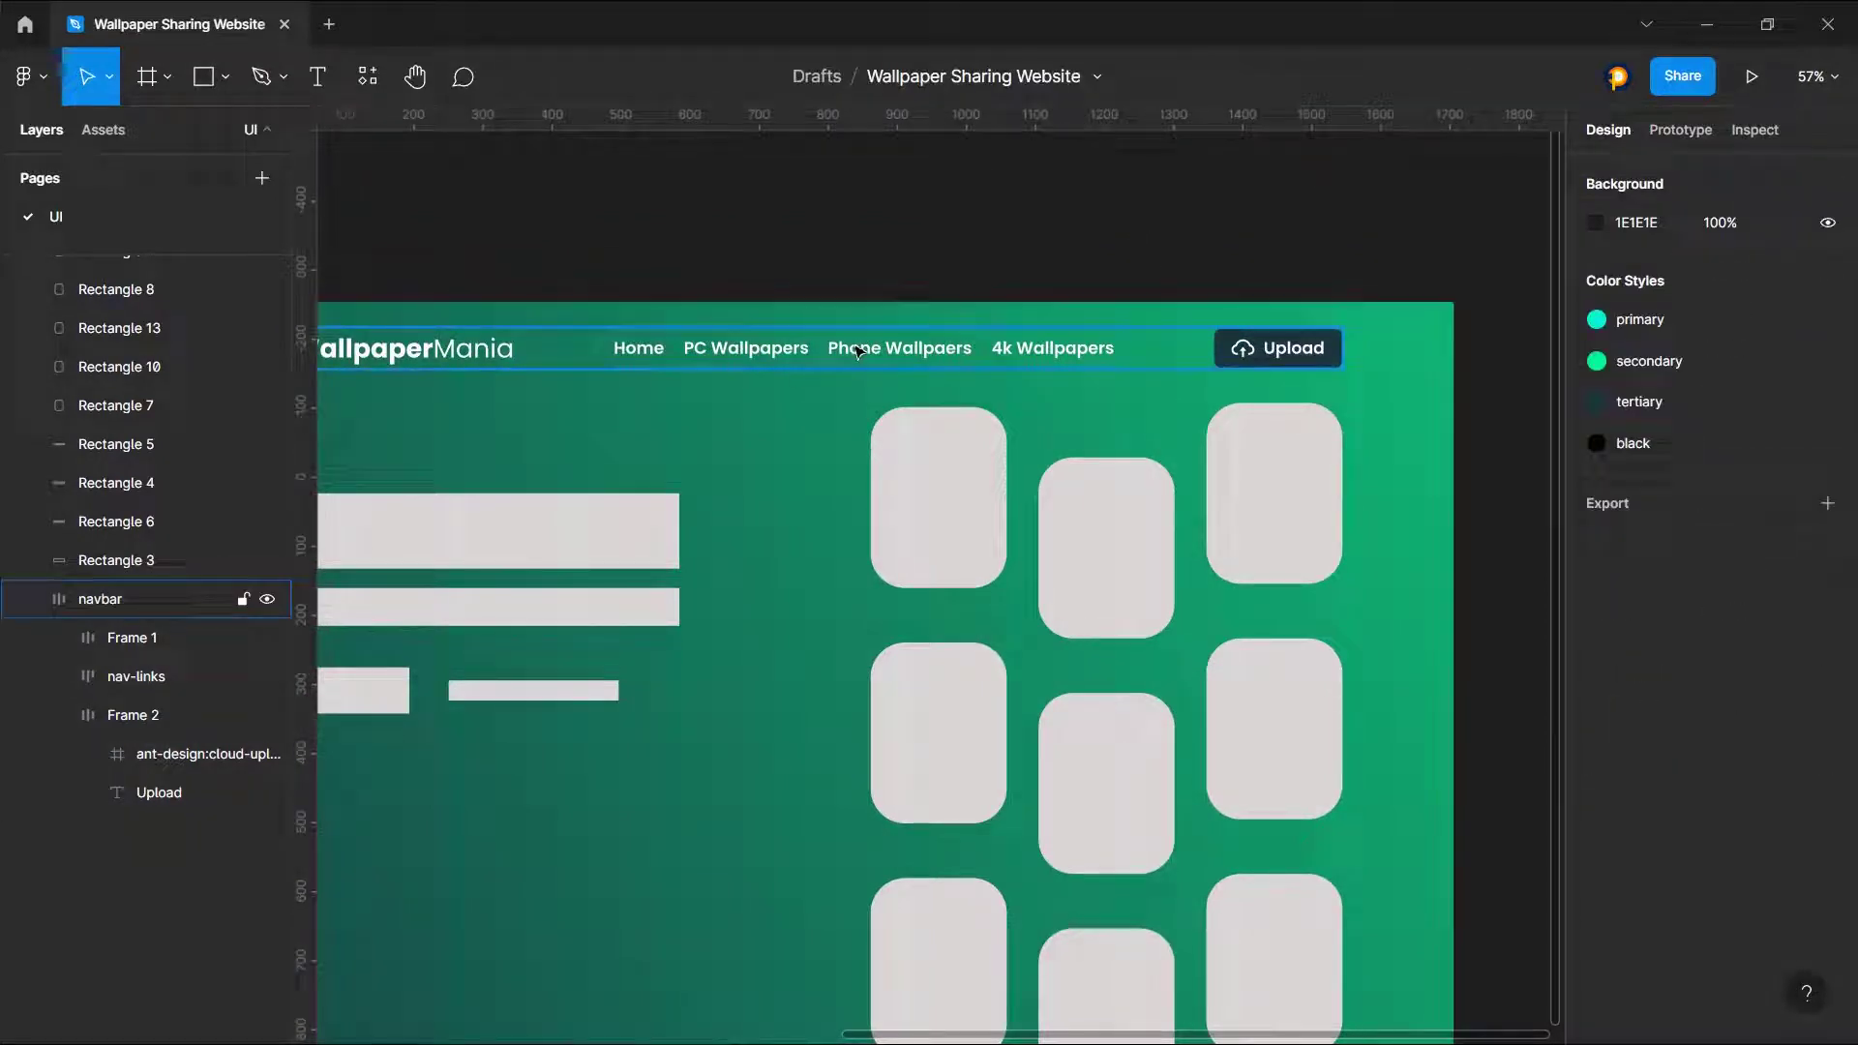
scroll(1120, 208, "right", 2)
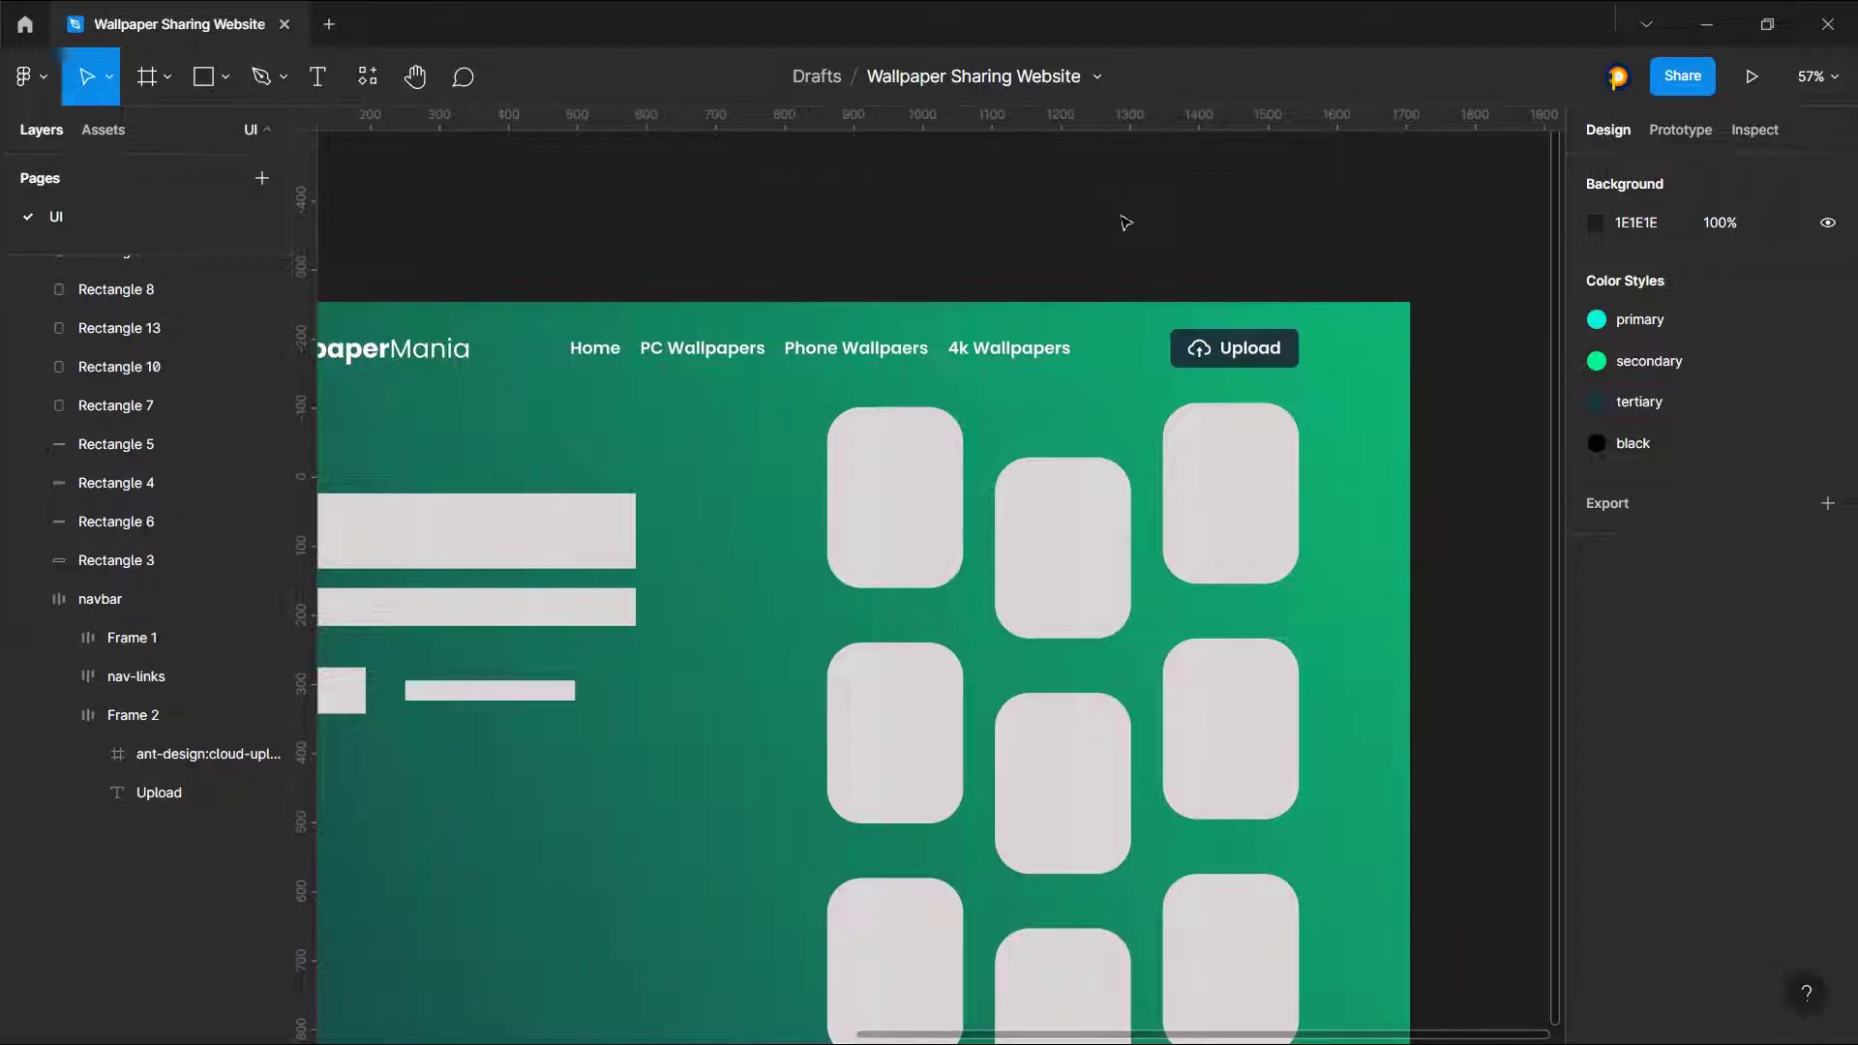
left_click_drag(800, 406, 1335, 937)
scroll(1448, 805, "down", 1)
scroll(1369, 690, "down", 3)
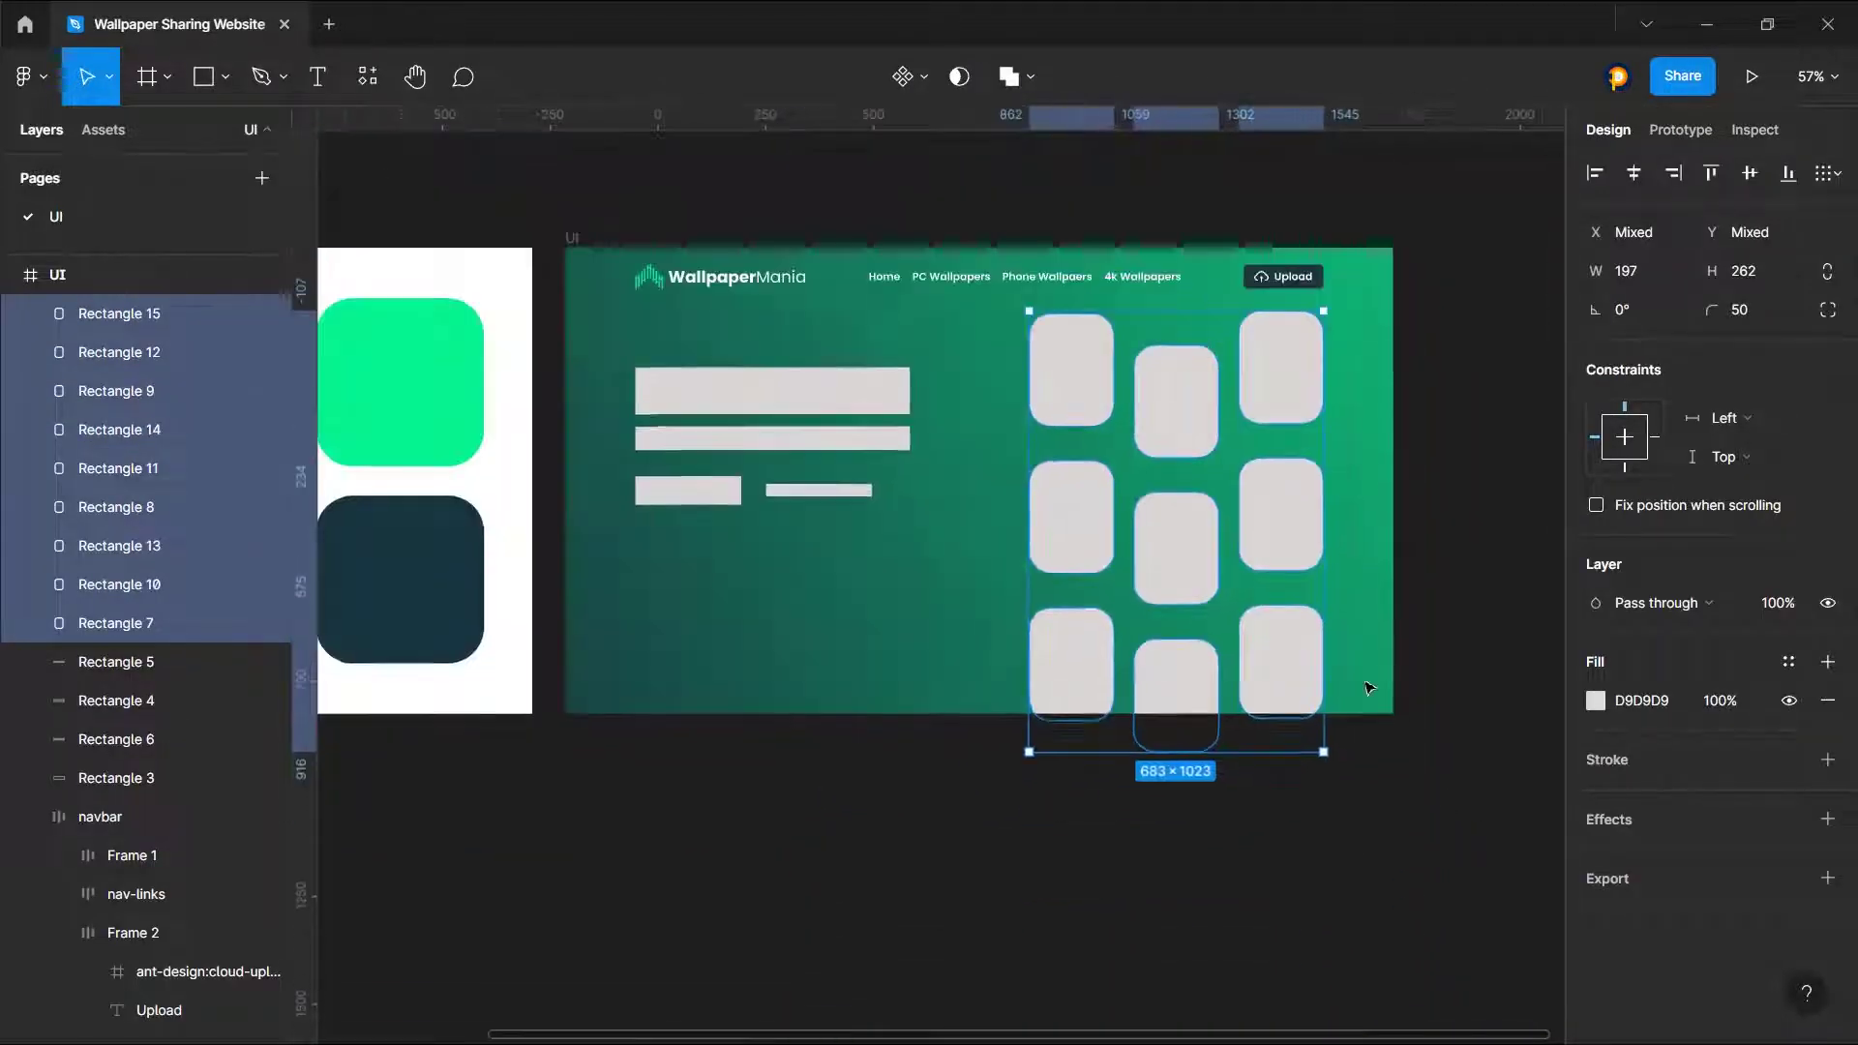
scroll(914, 401, "up", 2)
left_click(930, 368)
left_click(954, 443)
Step: Add a two-line text below the hero placeholders reading "Best 4k Wallpapes!" and "for the People, by the People."
key("t")
left_click(714, 608)
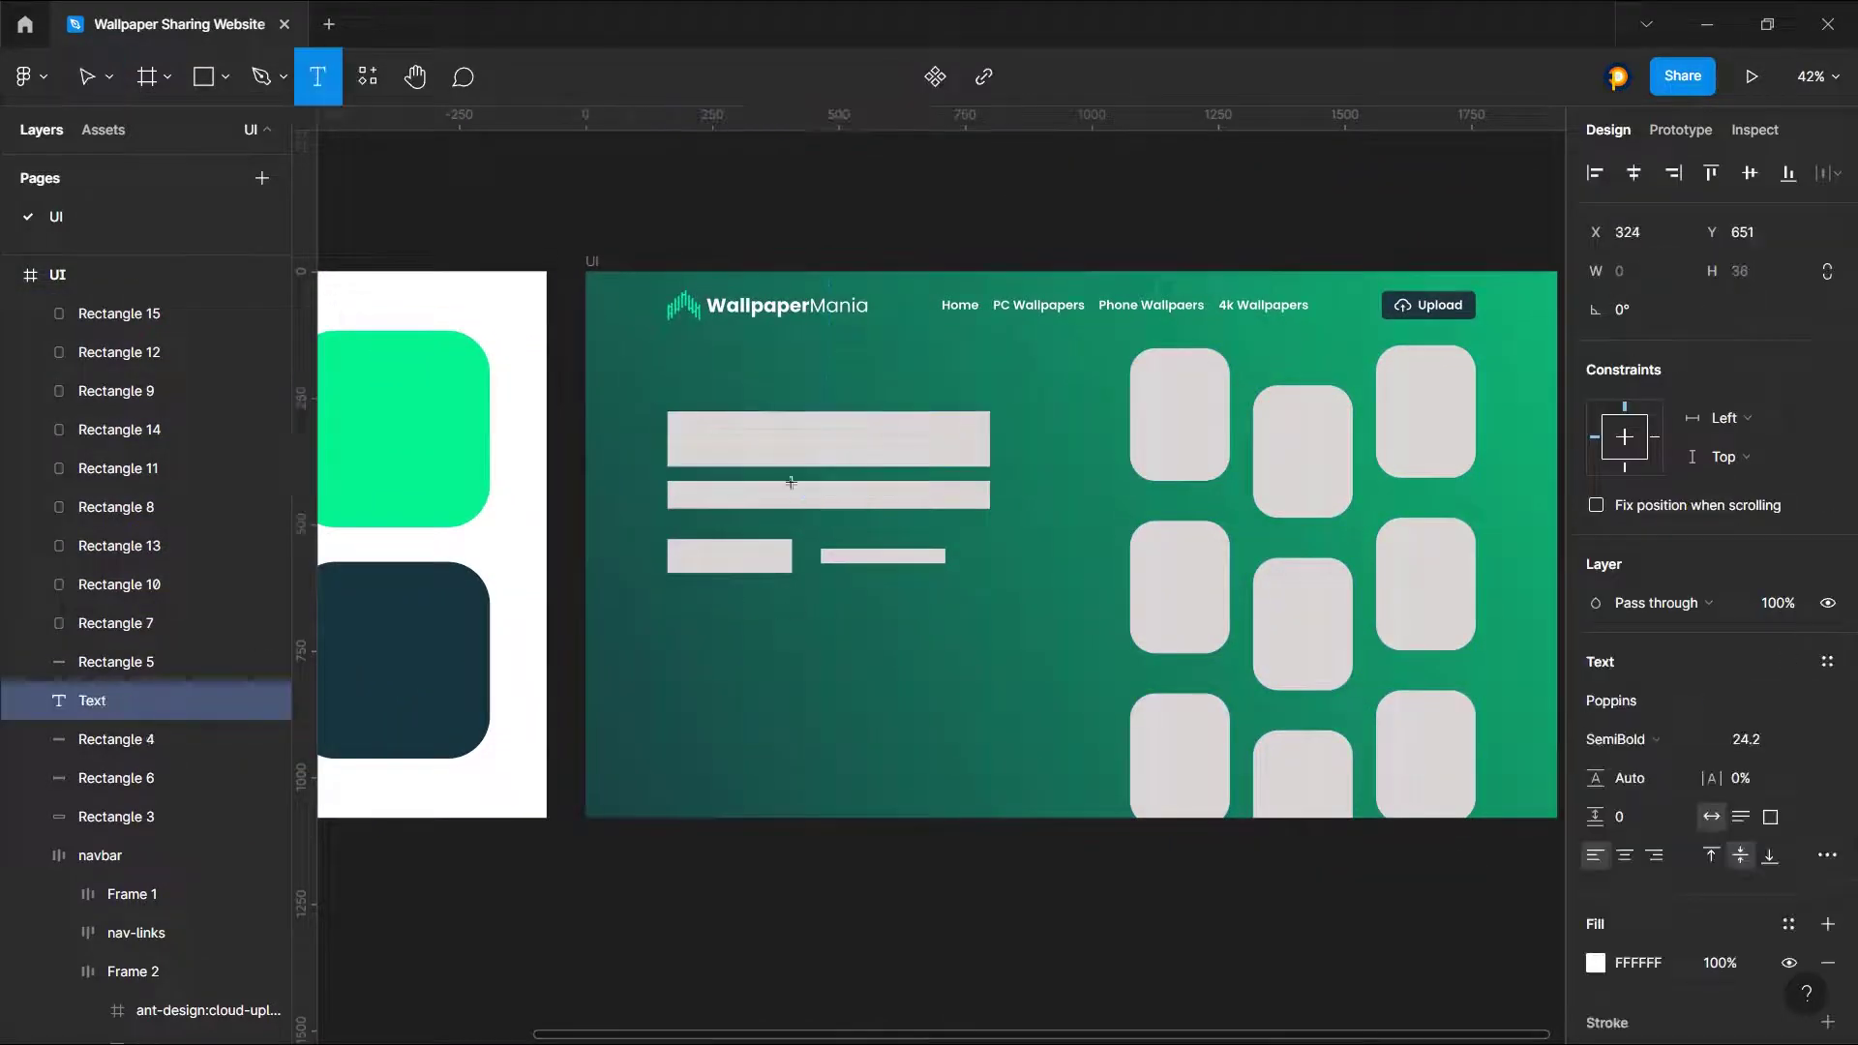
type("Best  4k Wallpapers f")
key("BackSpace")
key("BackSpace")
key("BackSpace")
key("BackSpace")
key("BackSpace")
key("BackSpace")
key("BackSpace")
key("BackSpace")
key("BackSpace")
key("BackSpace")
key("BackSpace")
type("s!")
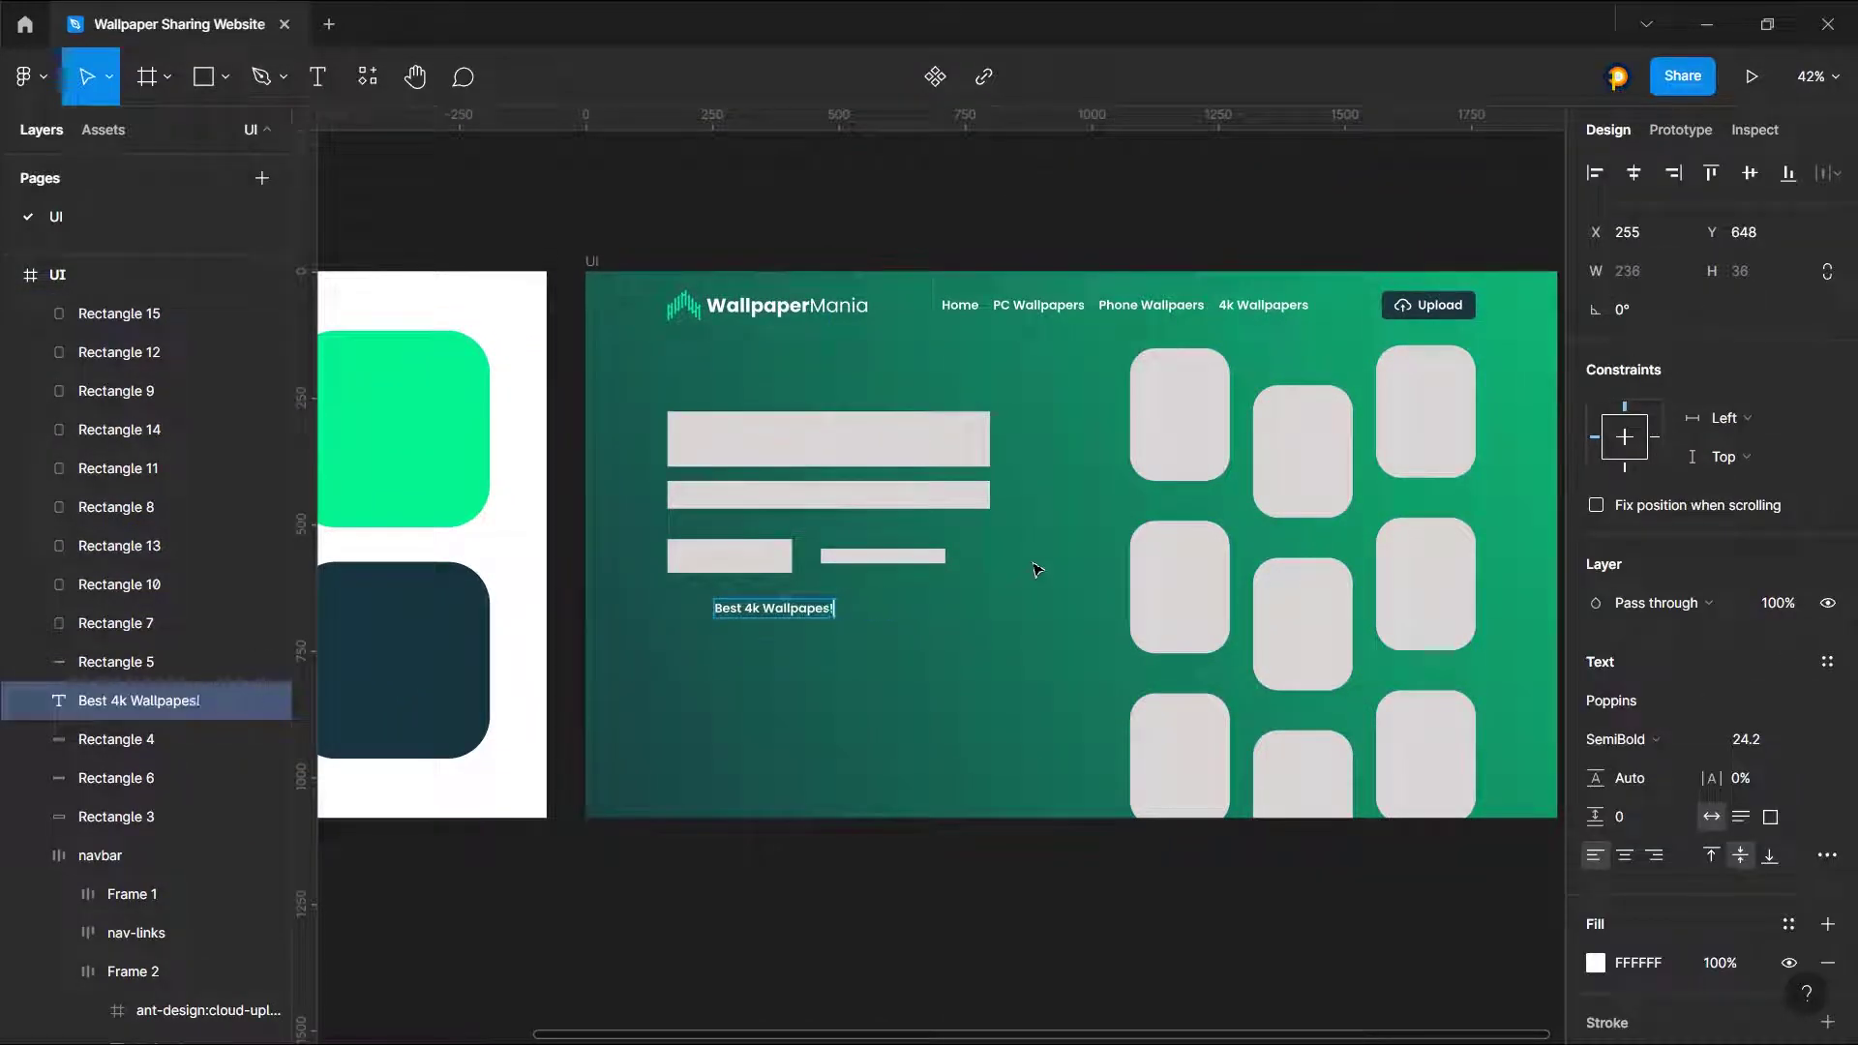
key("shift+Return")
key("BackSpace")
type("!")
key("shift+Return")
type("for byby the People.")
Step: Enlarge both lines of the headline text to a font size of about 41
key("ctrl+a")
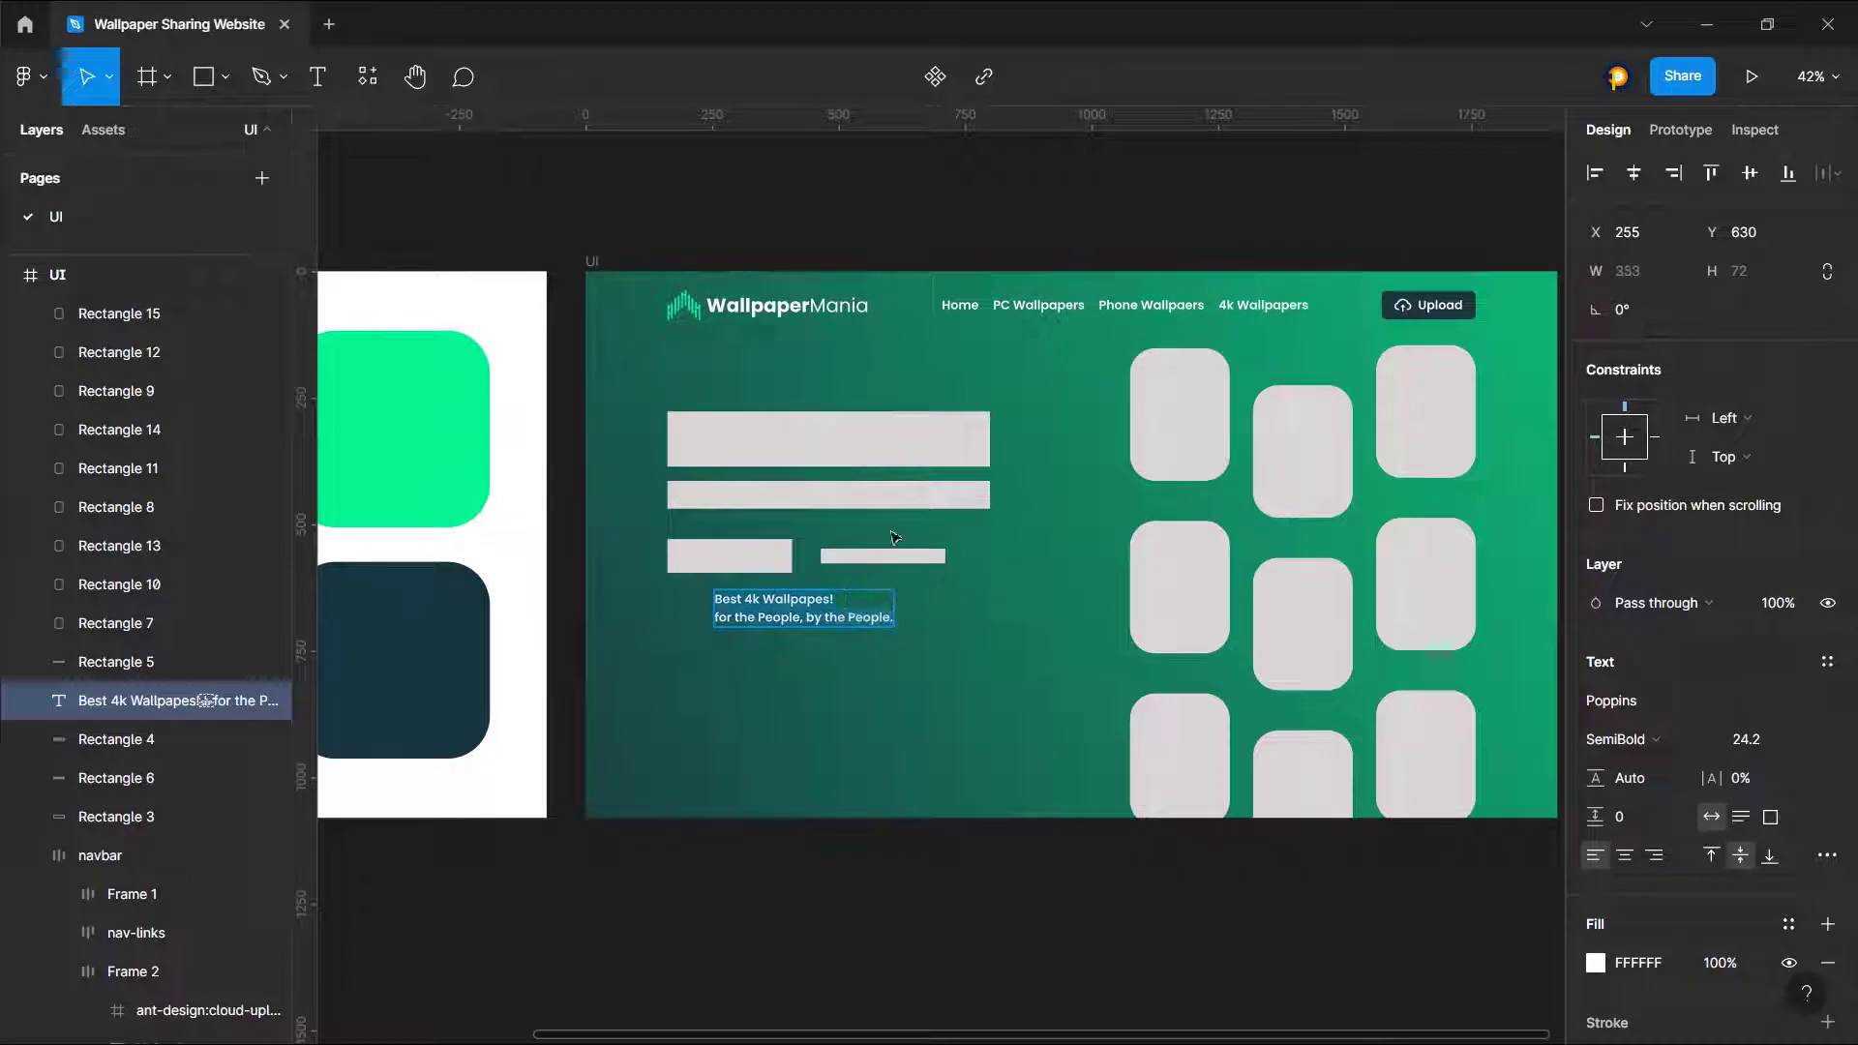
key("ctrl+shift+period")
key("ctrl+shift+period")
key("ctrl+shift+period")
key("ctrl+shift+period")
key("ctrl+shift+period")
key("ctrl+shift+period")
key("ctrl+shift+period")
key("ctrl+shift+period")
key("ctrl+shift+period")
key("ctrl+shift+period")
key("ctrl+shift+period")
key("ctrl+shift+period")
key("ctrl+shift+period")
key("ctrl+shift+period")
key("ctrl+shift+period")
key("ctrl+shift+period")
key("ctrl+shift+period")
Step: Make the headline's first line, "Best 4k Wallpapes!", bolder and larger than the second line
left_click_drag(1018, 595, 617, 610)
key("ctrl+alt+period")
key("ctrl+alt+period")
key("ctrl+shift+period")
key("ctrl+shift+period")
key("ctrl+shift+period")
key("ctrl+shift+period")
key("ctrl+shift+period")
key("ctrl+shift+period")
key("ctrl+shift+period")
key("ctrl+shift+period")
key("ctrl+shift+period")
key("ctrl+shift+period")
key("ctrl+shift+period")
key("ctrl+shift+period")
key("ctrl+shift+period")
key("ctrl+shift+period")
key("ctrl+shift+period")
key("ctrl+shift+period")
key("ctrl+shift+period")
key("ctrl+shift+period")
key("ctrl+shift+period")
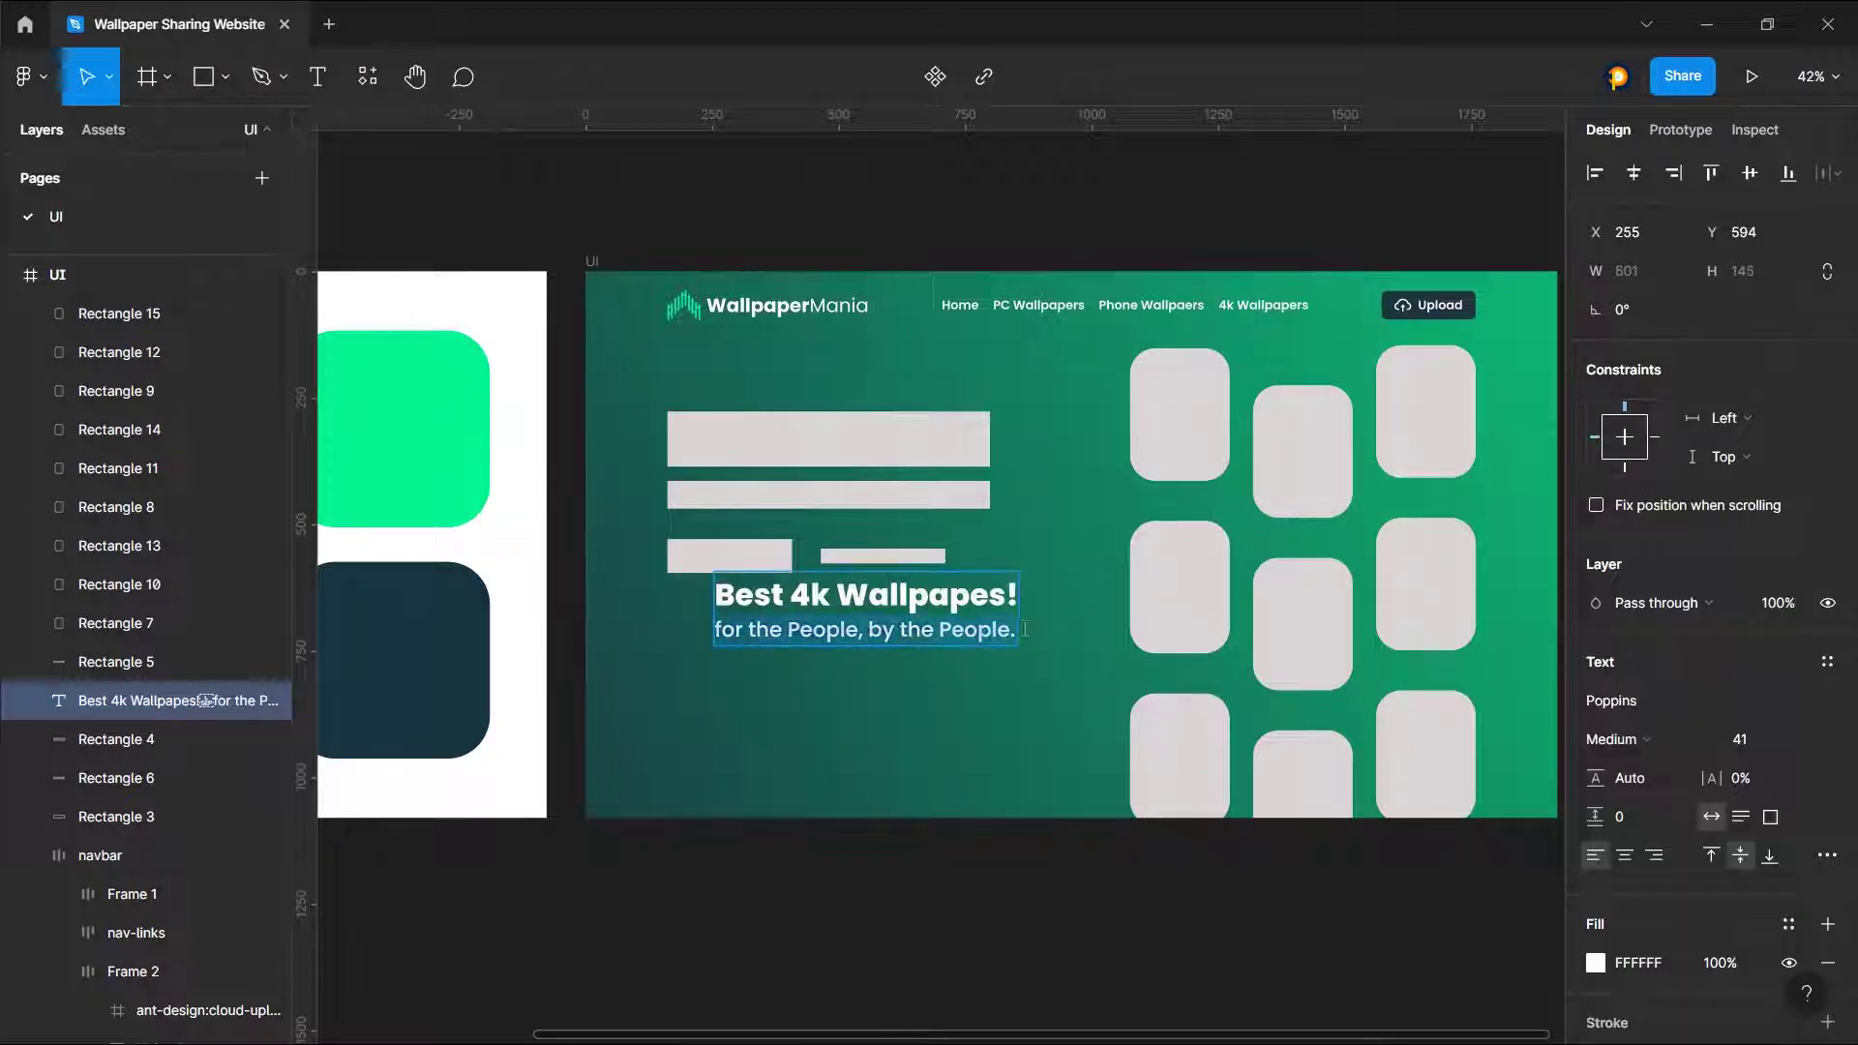
key("Escape")
Step: Draw a text box about 604 × 106 below the headline and fill it with two placeholder sentences from the Lorem ipsum plugin
left_click(338, 88)
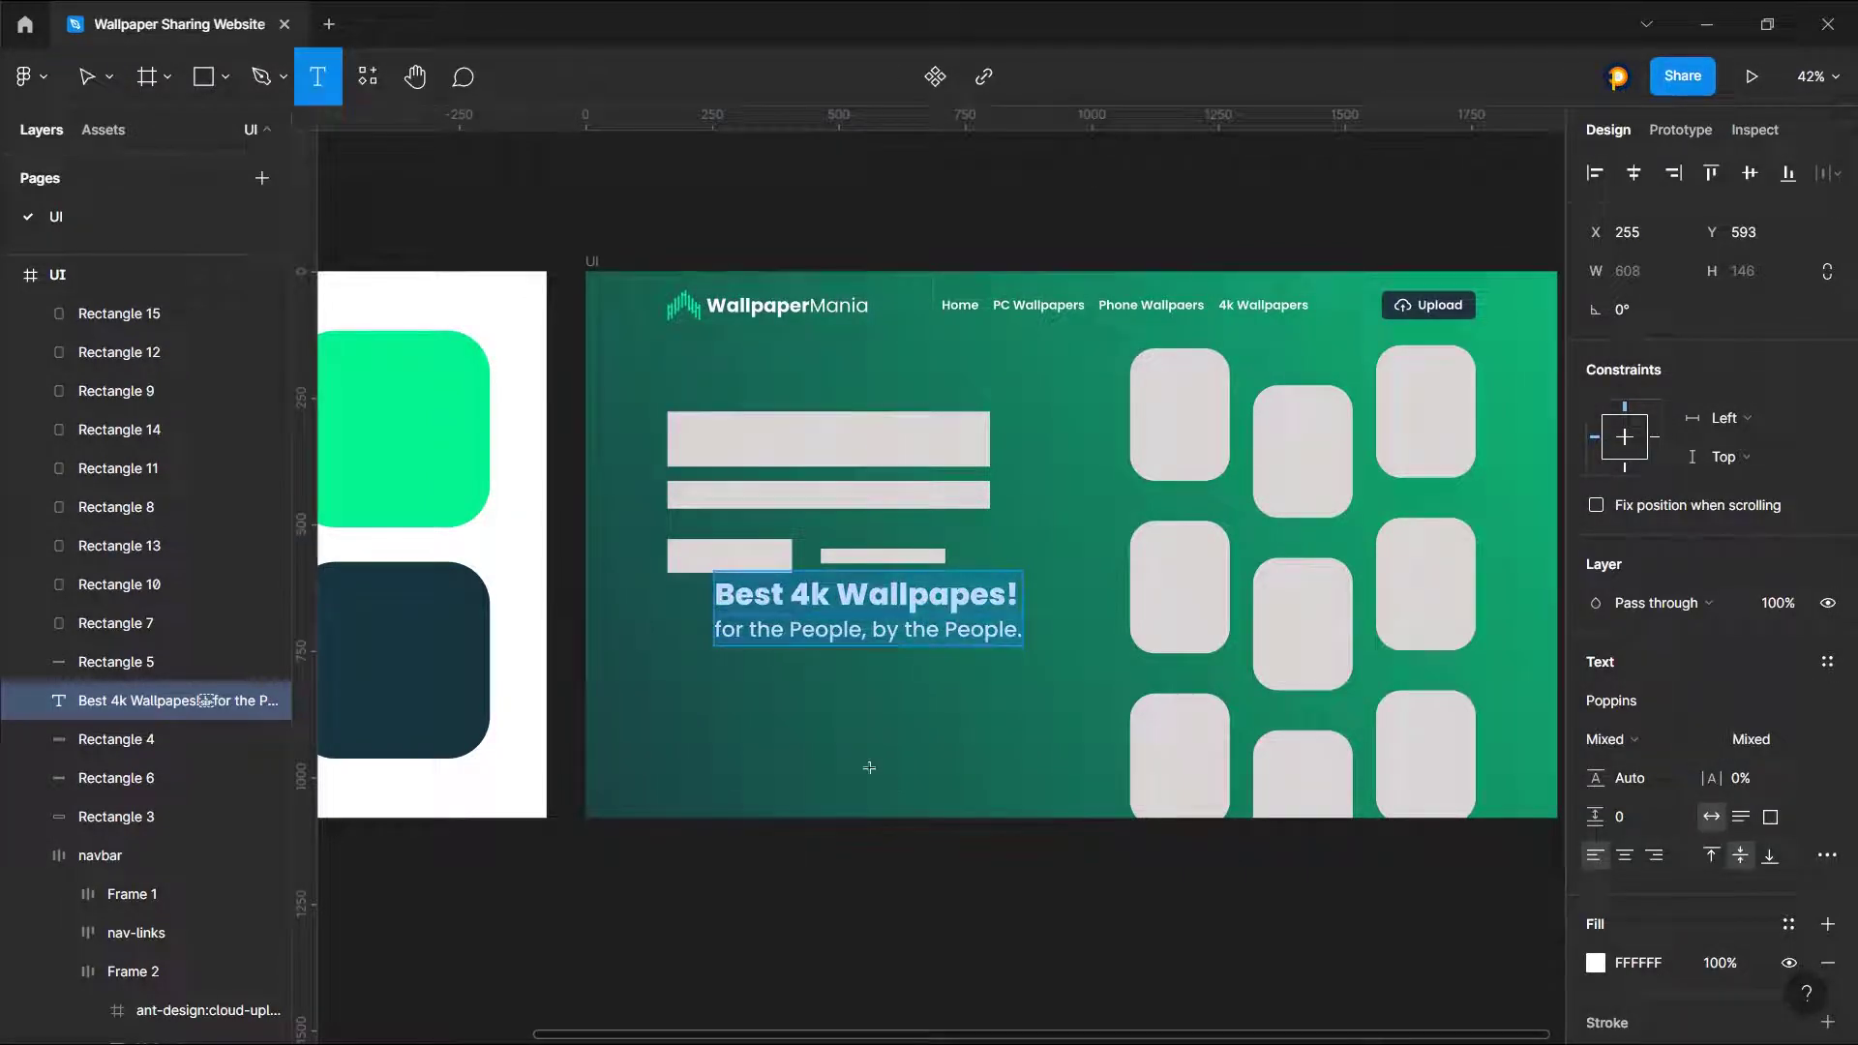
left_click_drag(716, 664, 1026, 717)
right_click(951, 681)
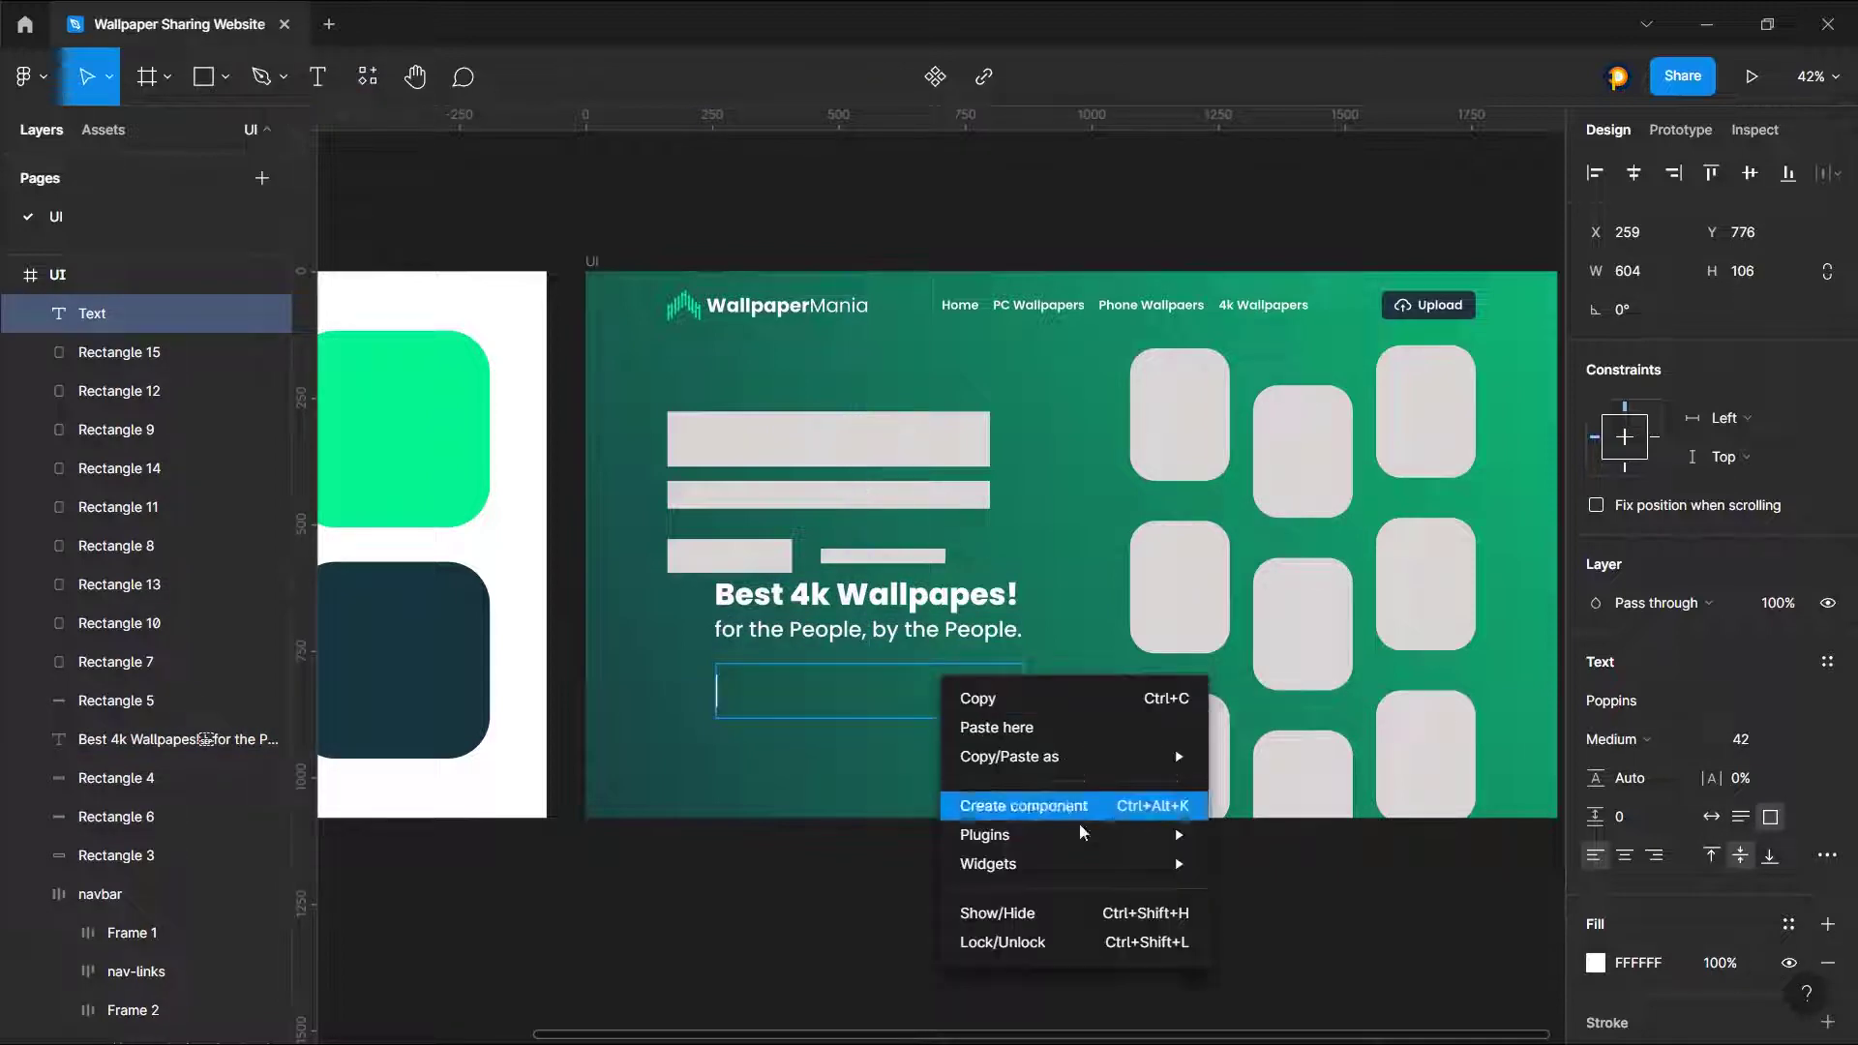
mouse_move(1068, 838)
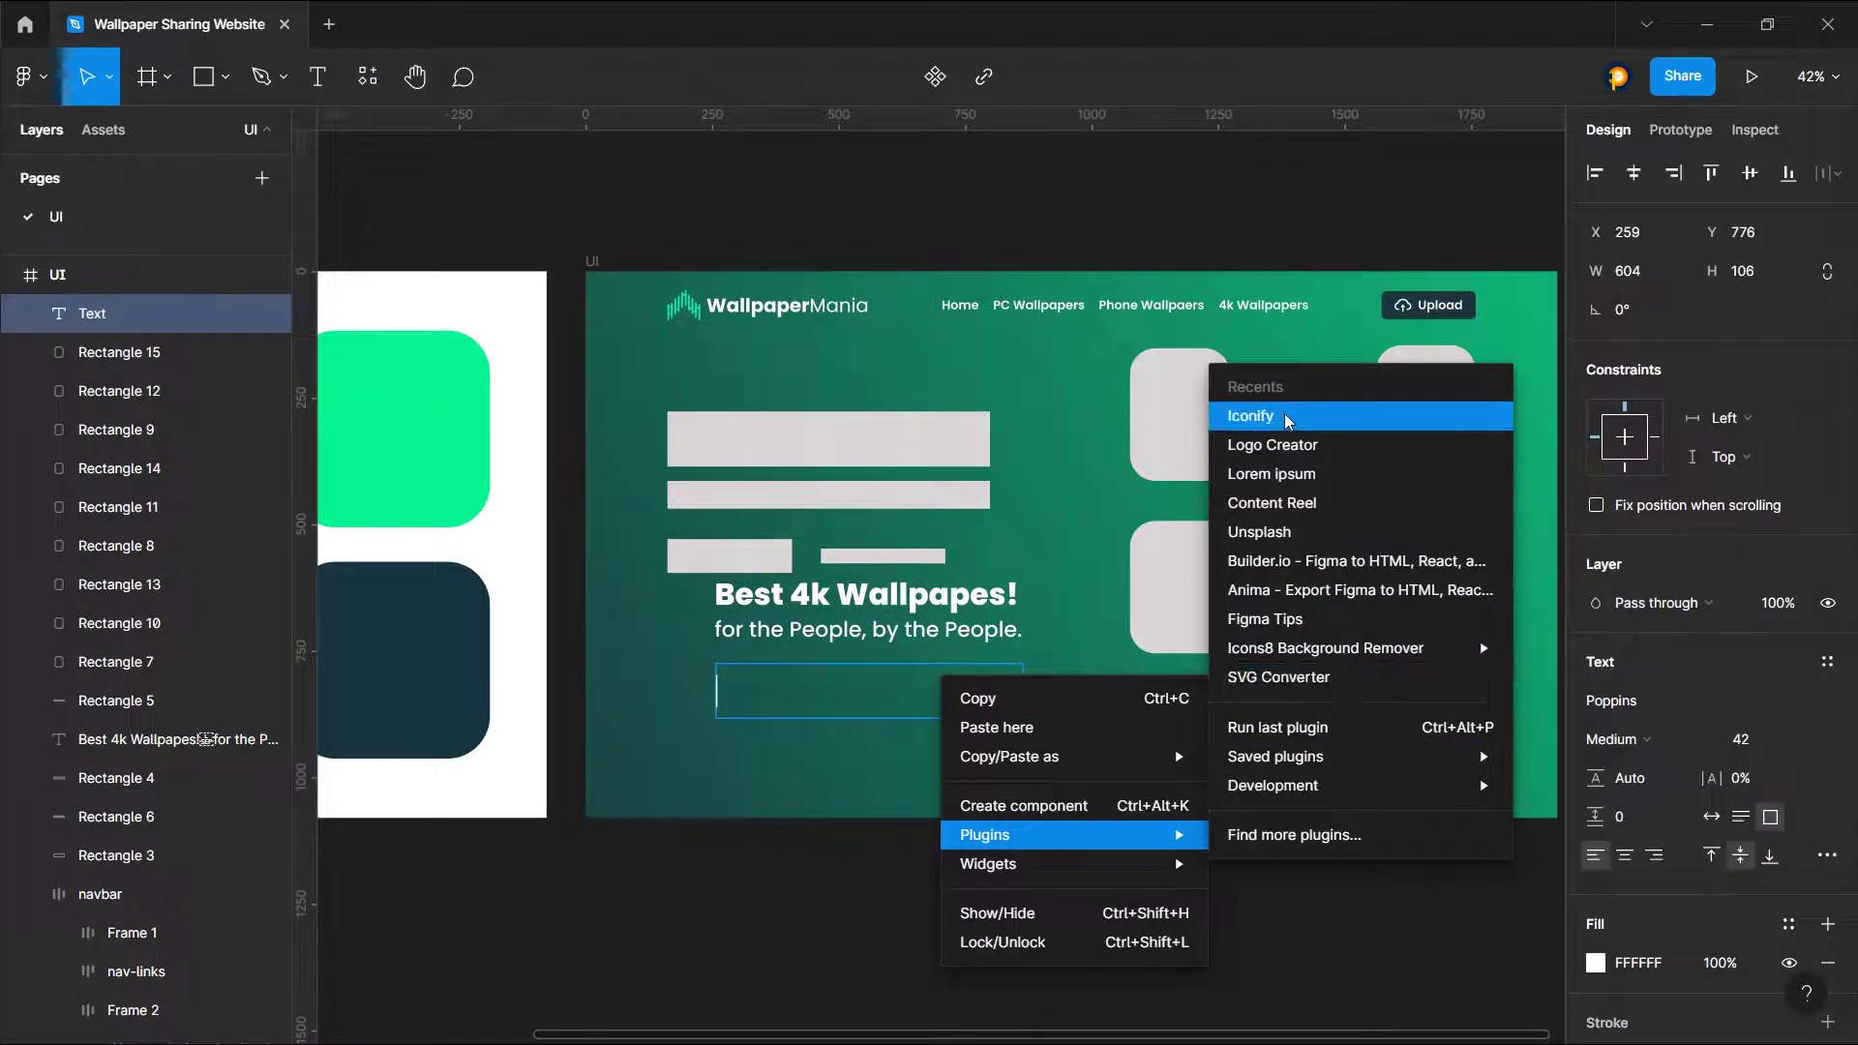
mouse_move(1306, 770)
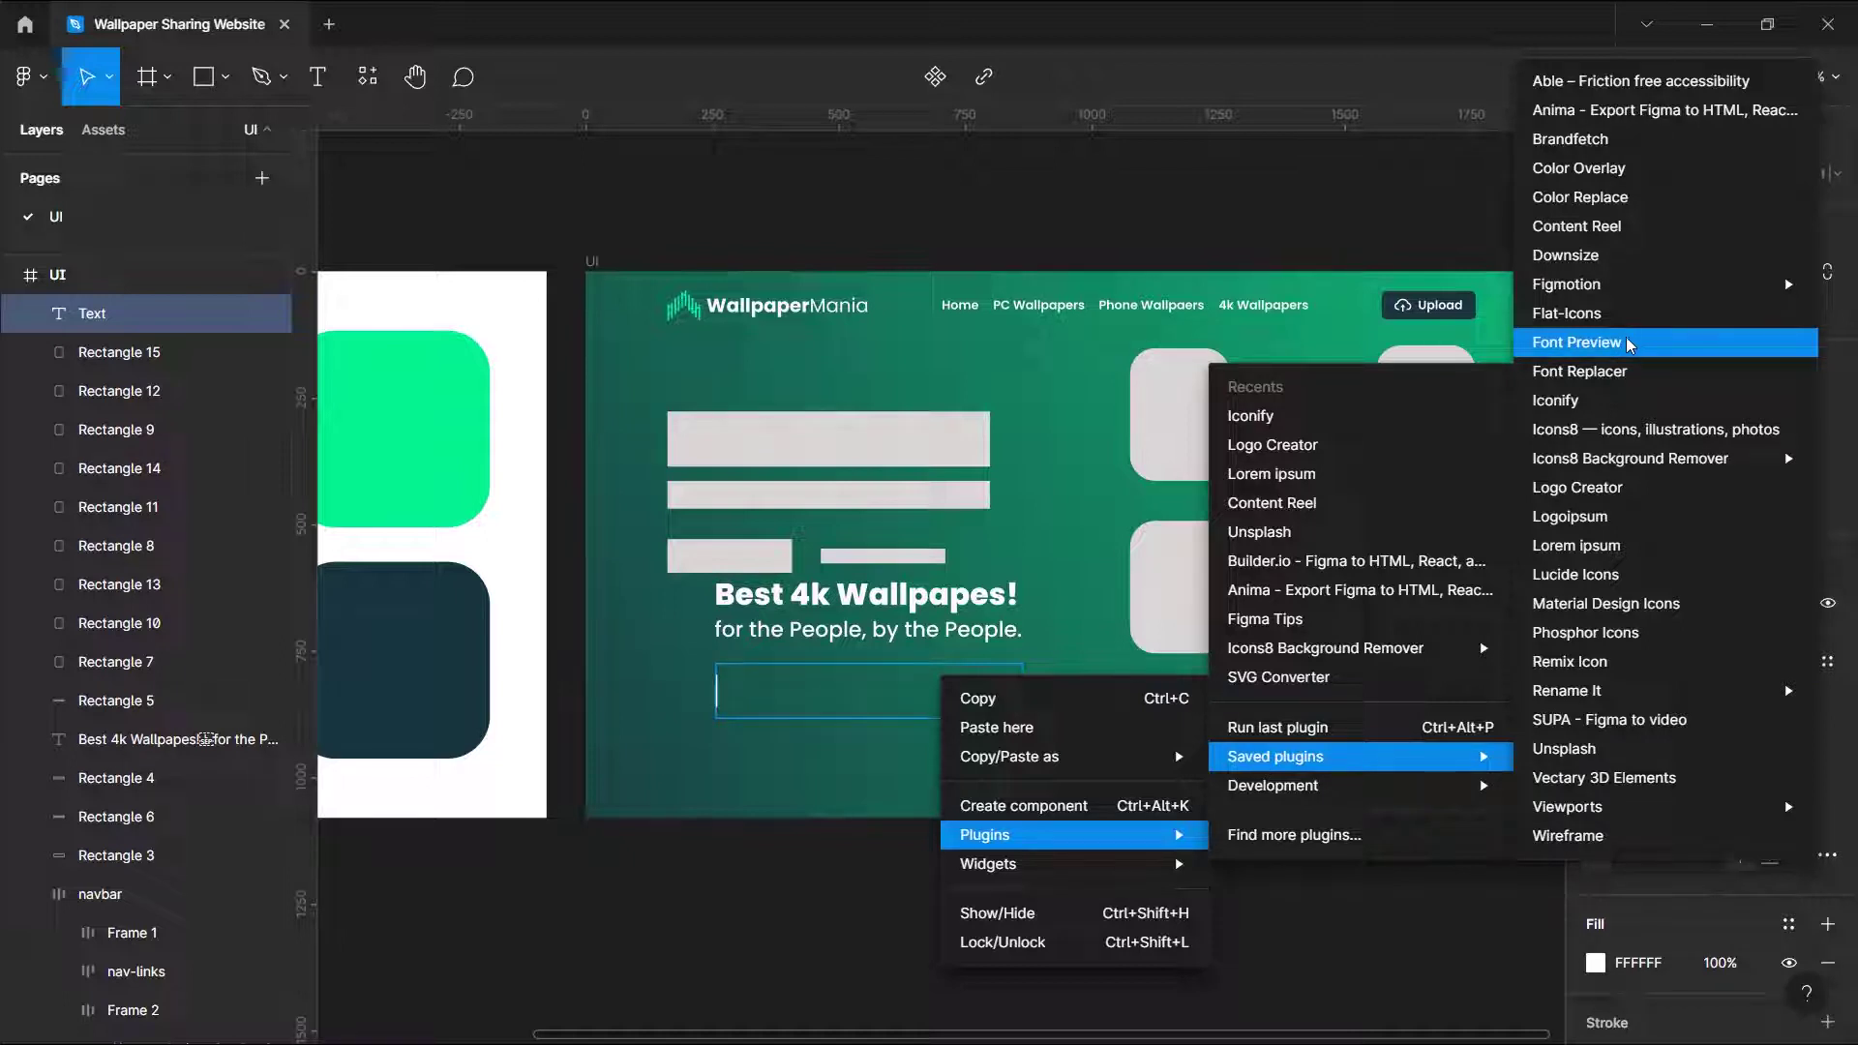
left_click(1587, 545)
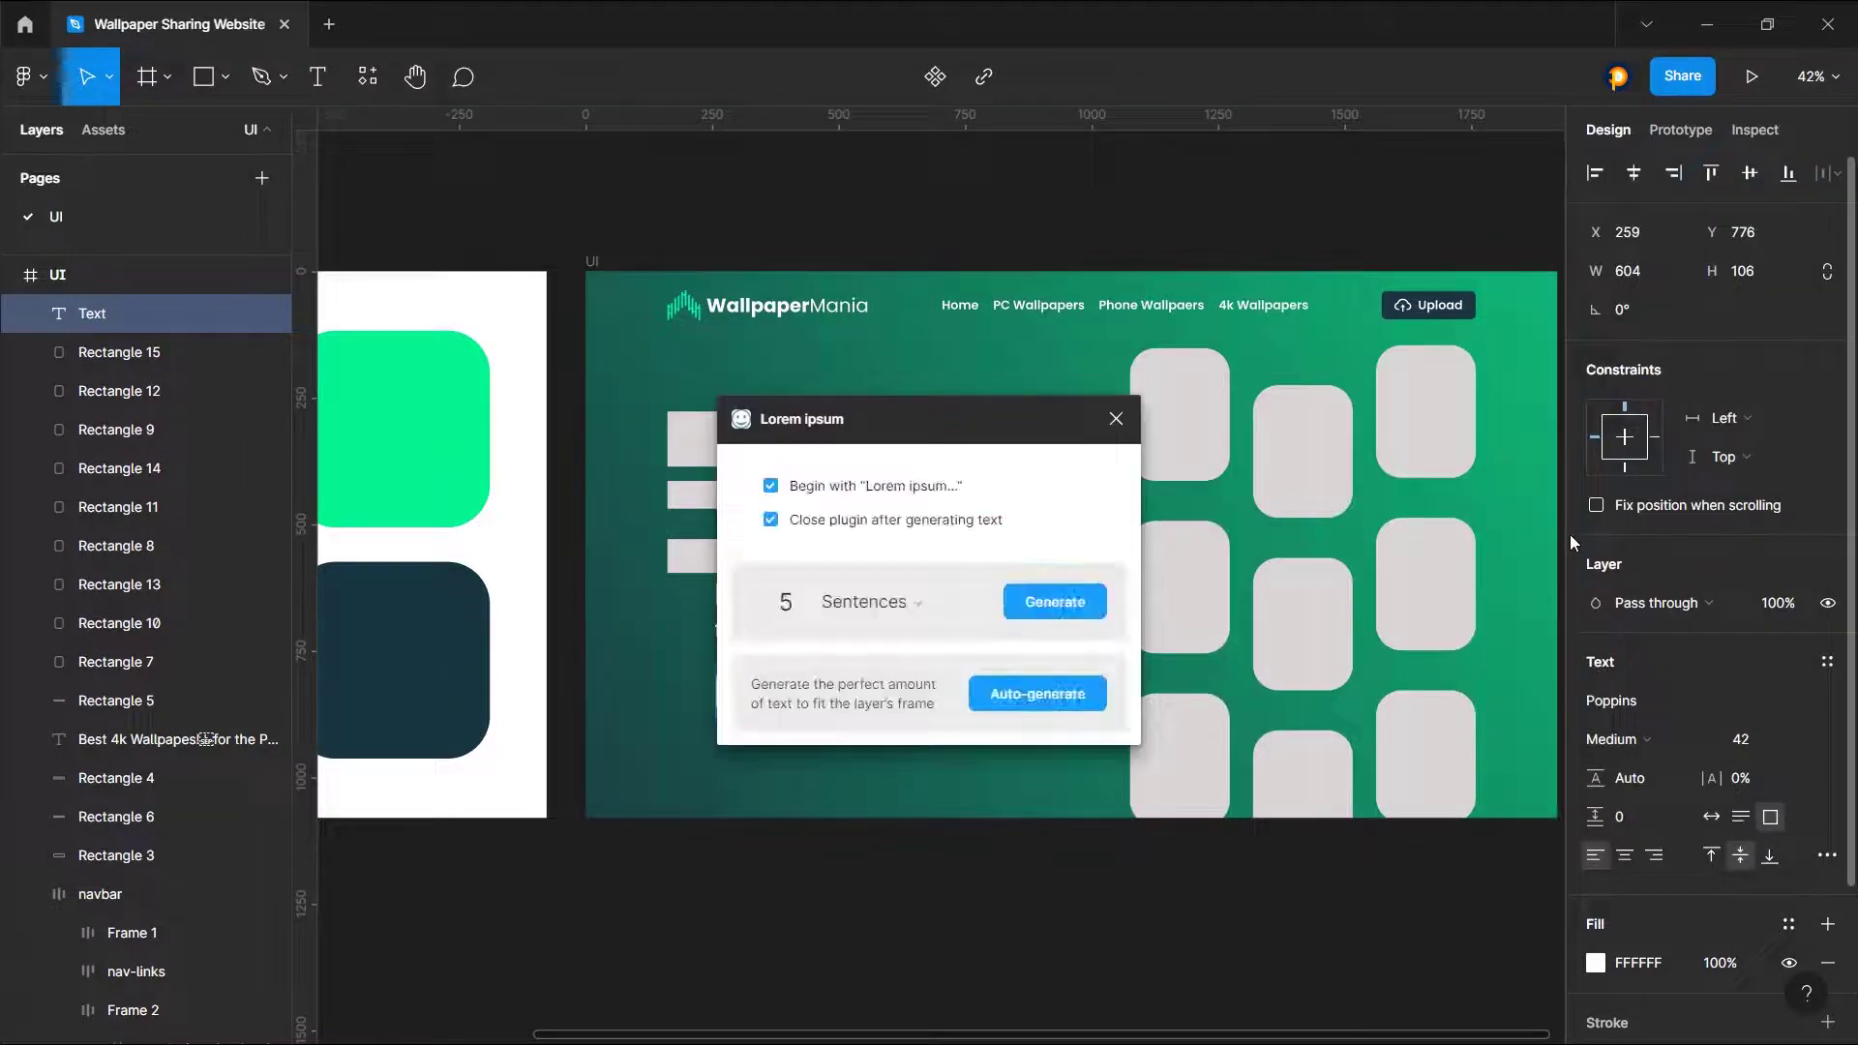
left_click(871, 611)
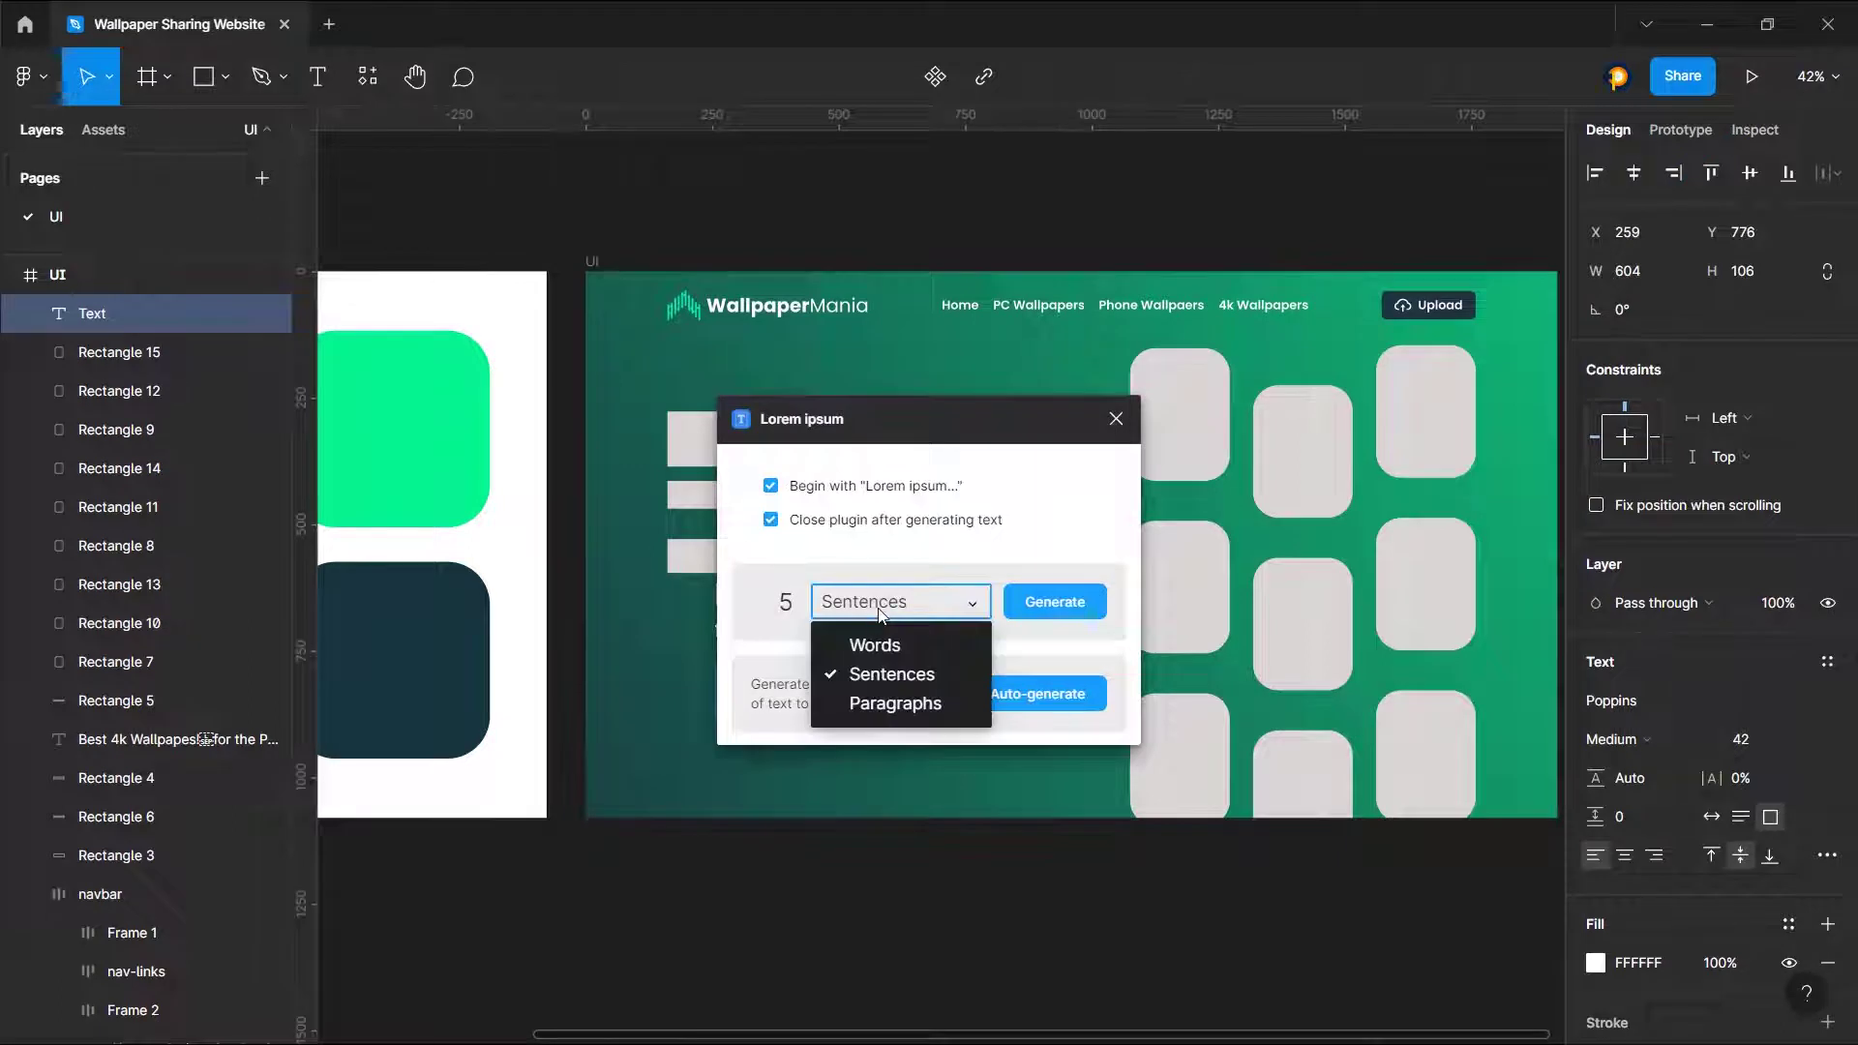
left_click(881, 612)
left_click(791, 607)
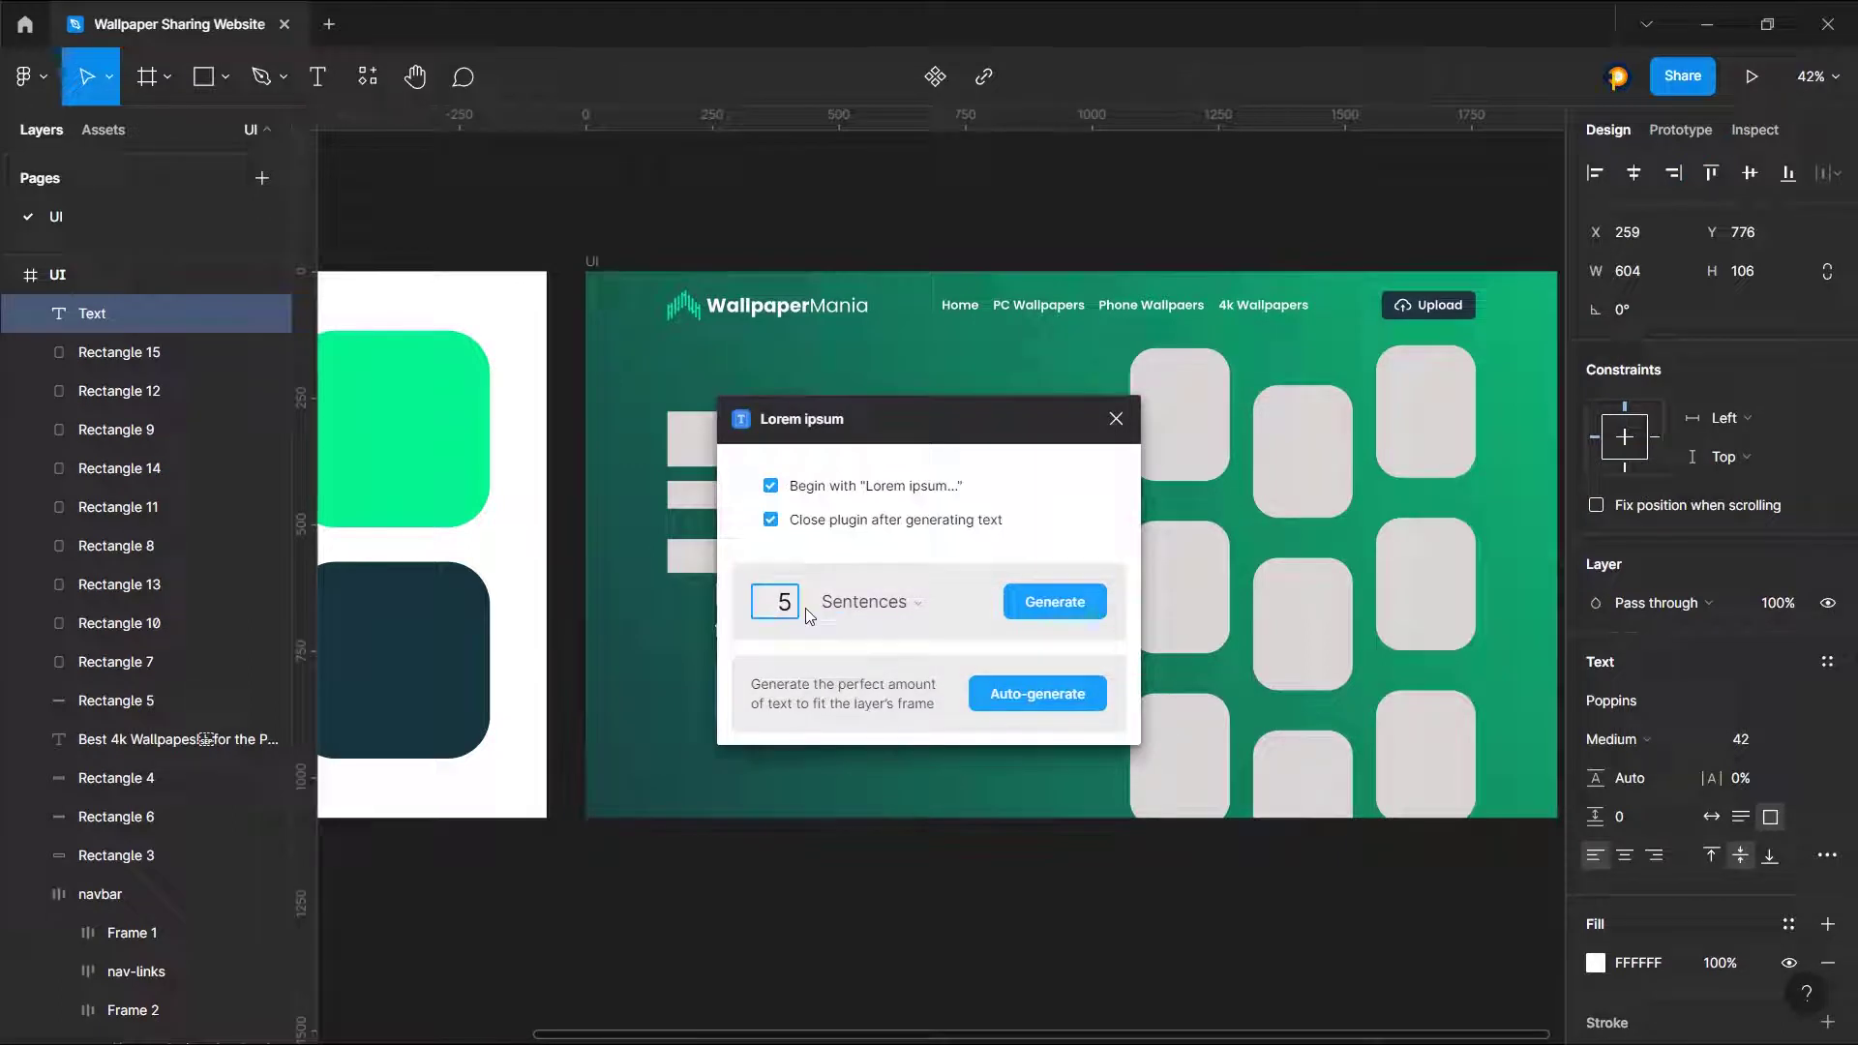
left_click(1102, 604)
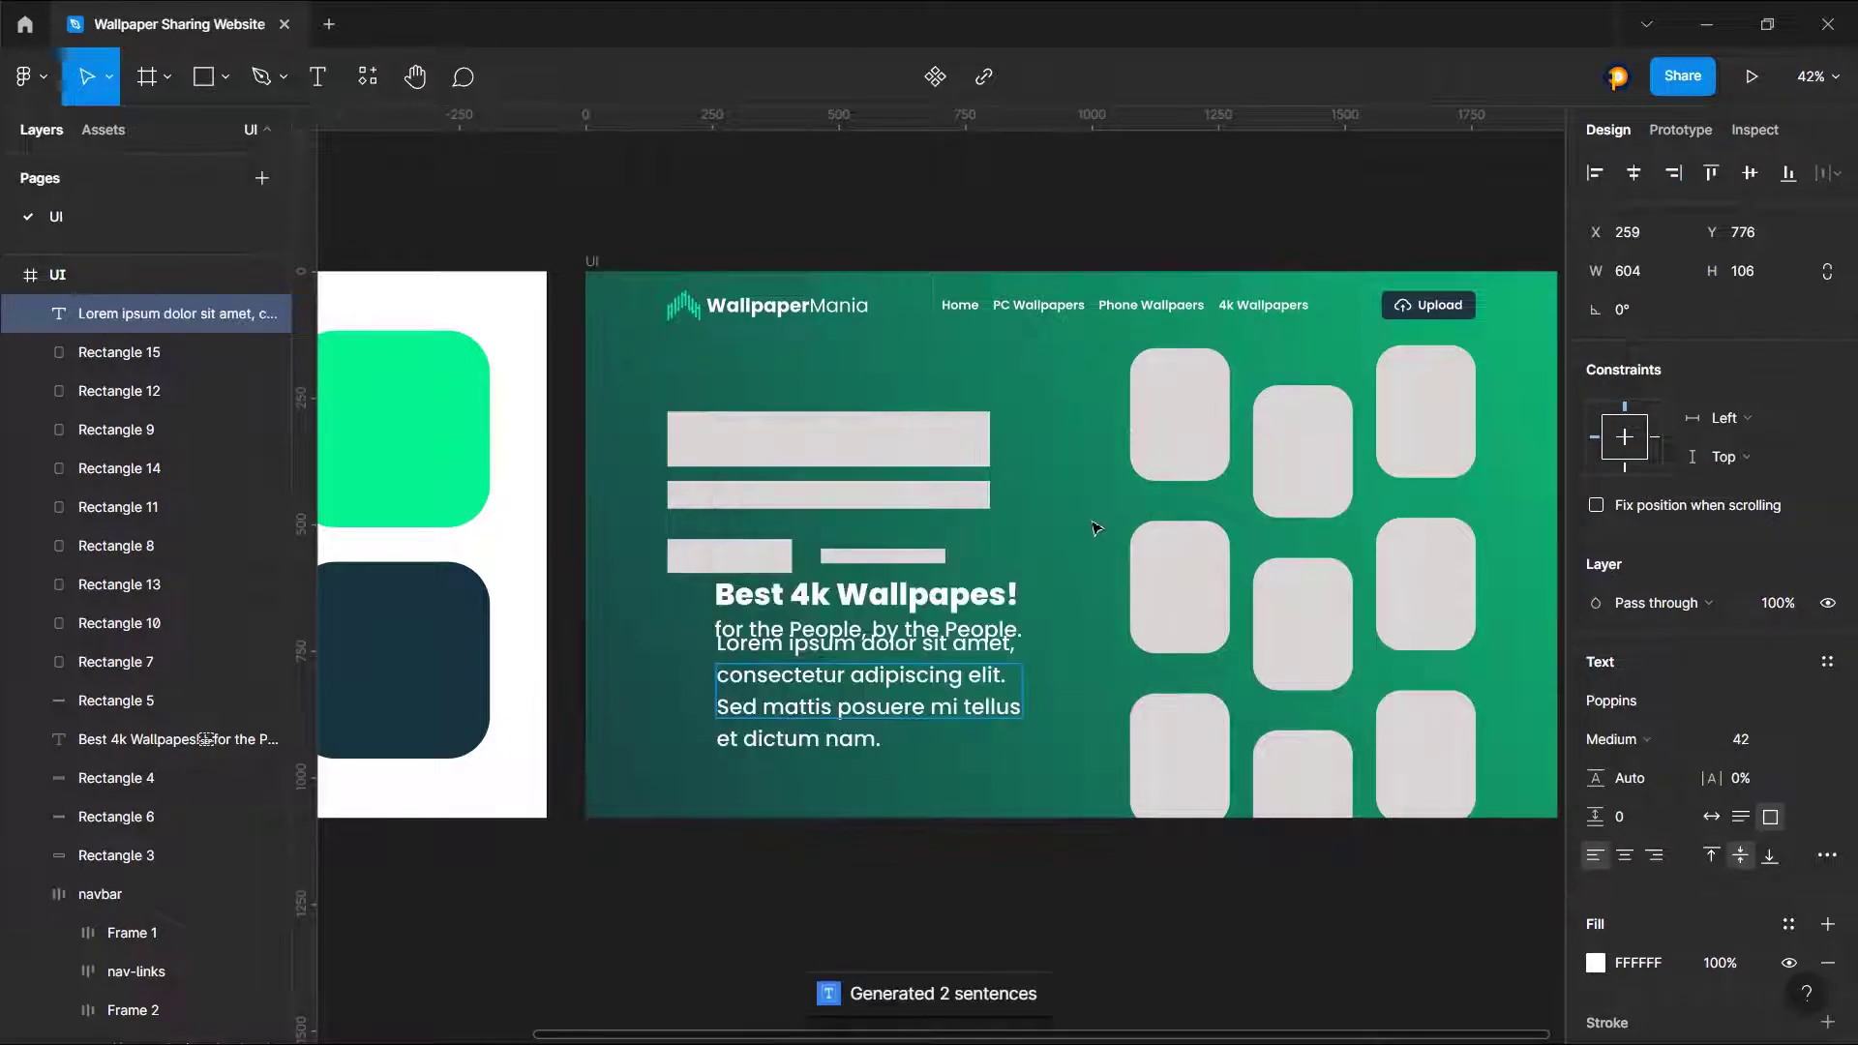
Step: Set the Lorem ipsum paragraph's font size to 23 and stack it with the headline in a vertical auto layout with -9 spacing
double_click(978, 645)
left_click_drag(1743, 757, 1705, 755)
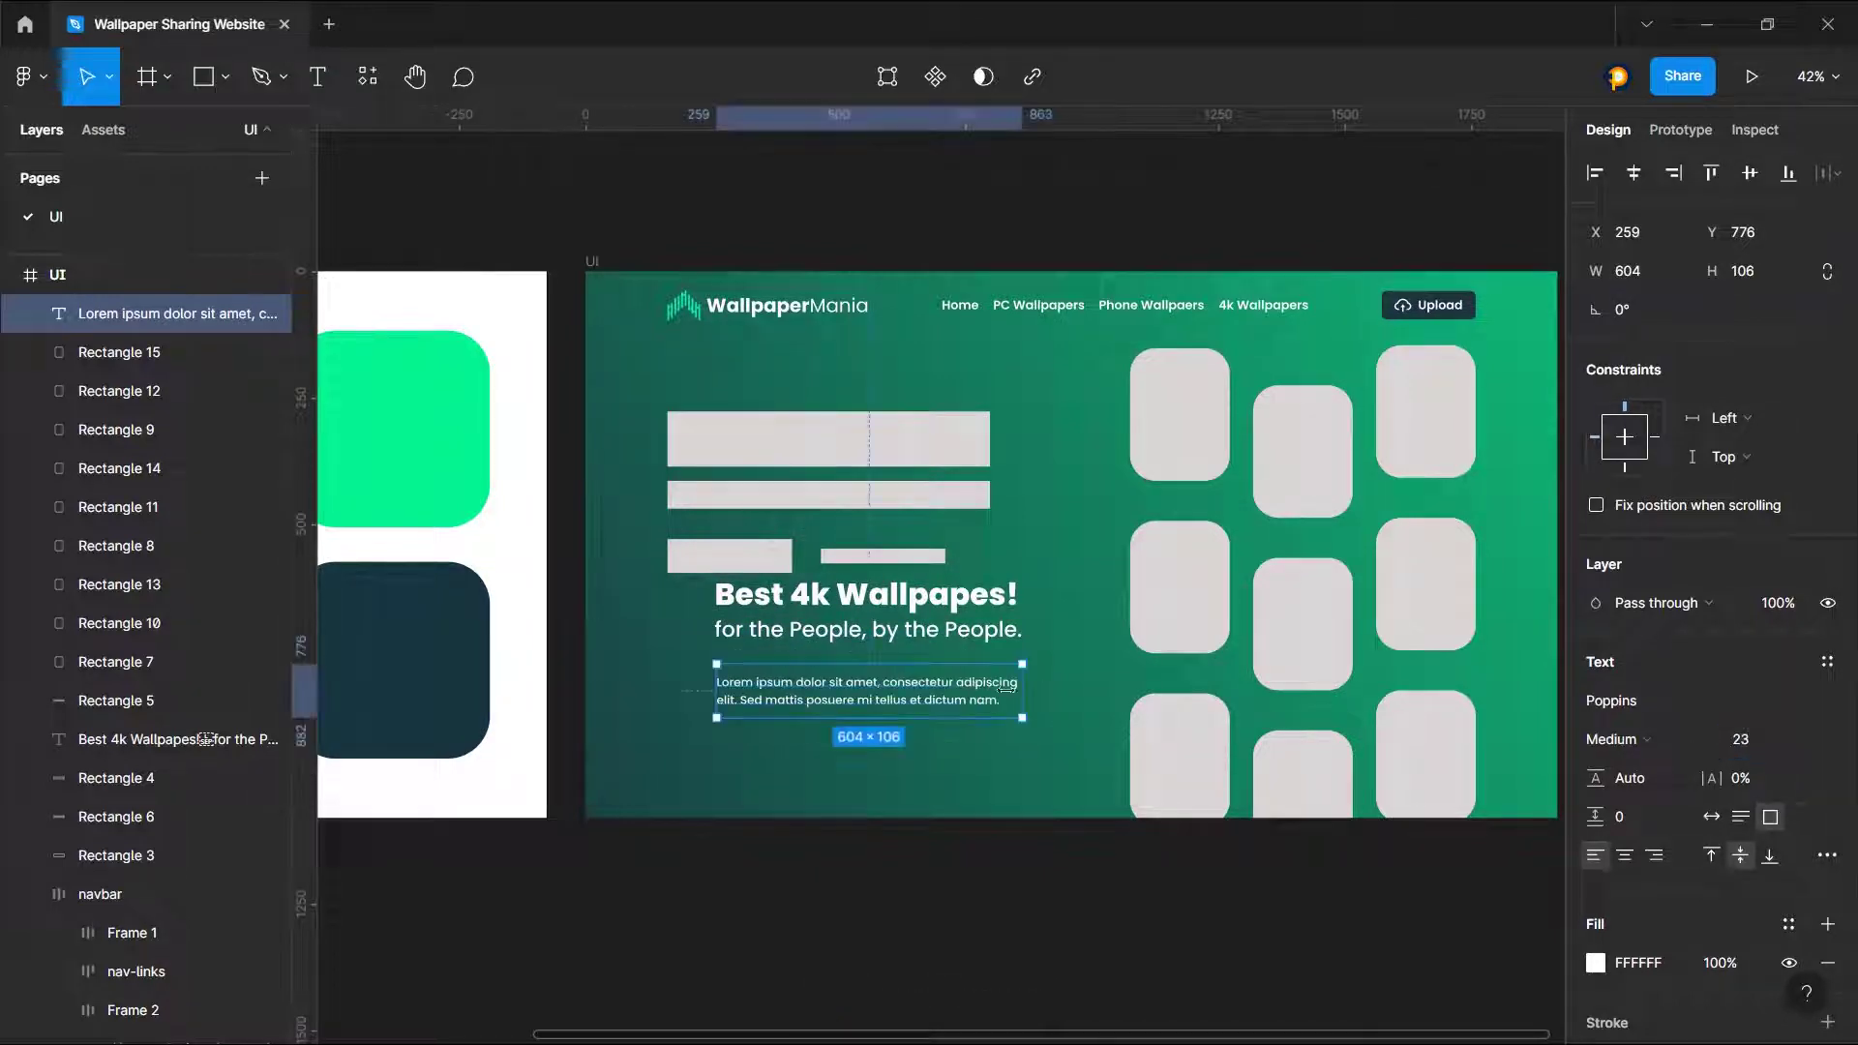
left_click_drag(975, 695, 971, 676)
left_click(866, 630, "shift")
key("shift+a")
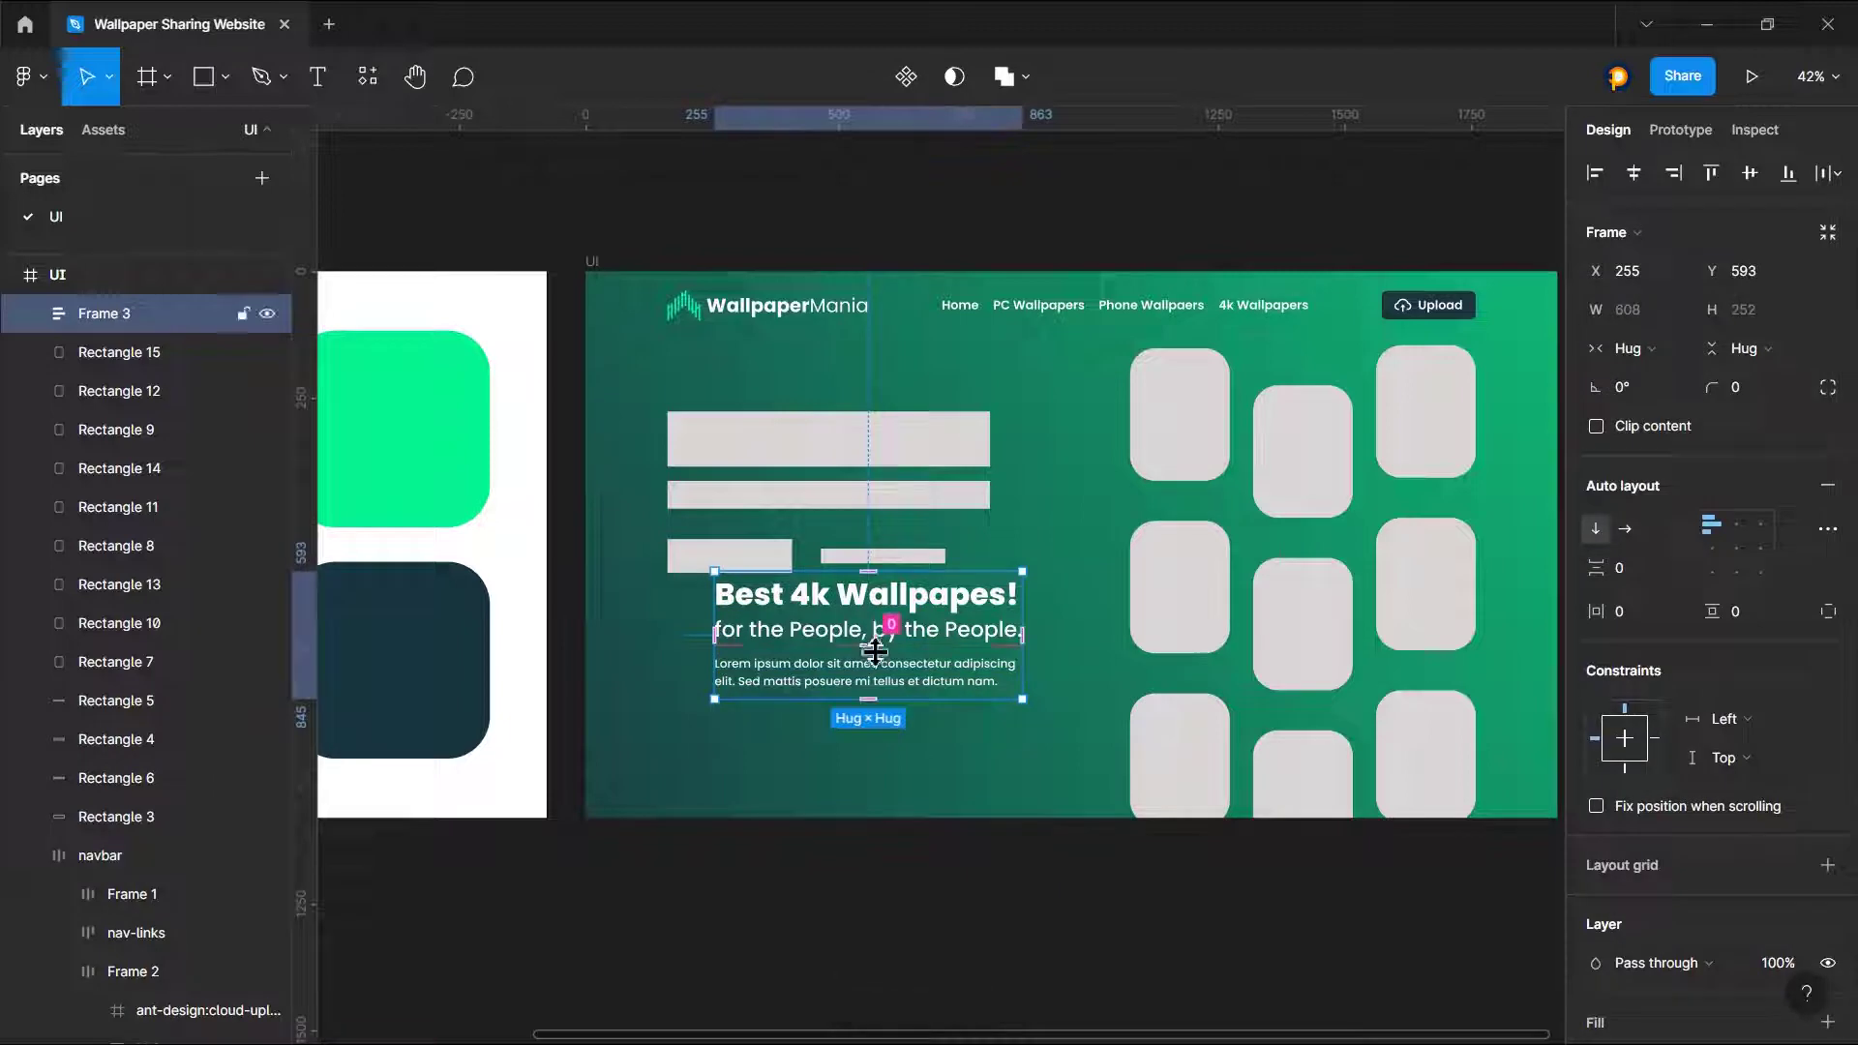
Step: Delete the two wide hero placeholder bars and move the headline and paragraph frame into their place, aligned with the logo
left_click(944, 481)
left_click(940, 457, "shift")
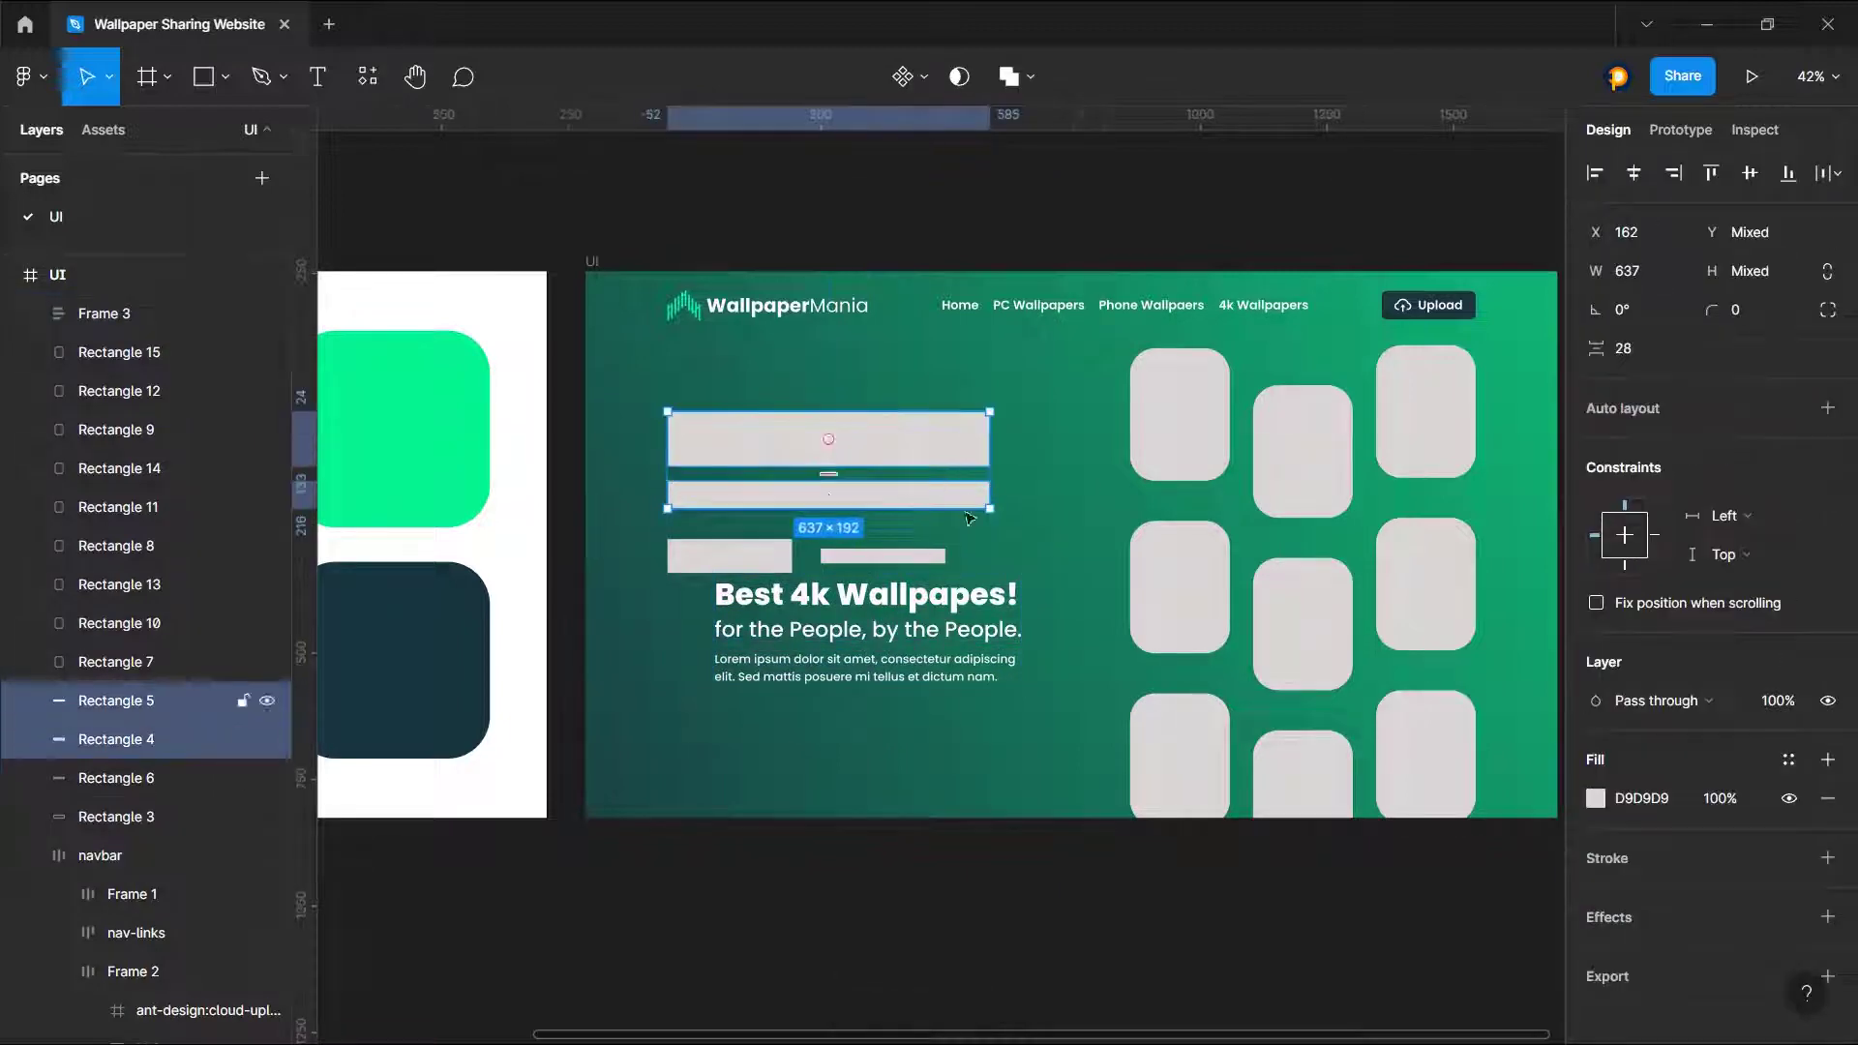
key("Delete")
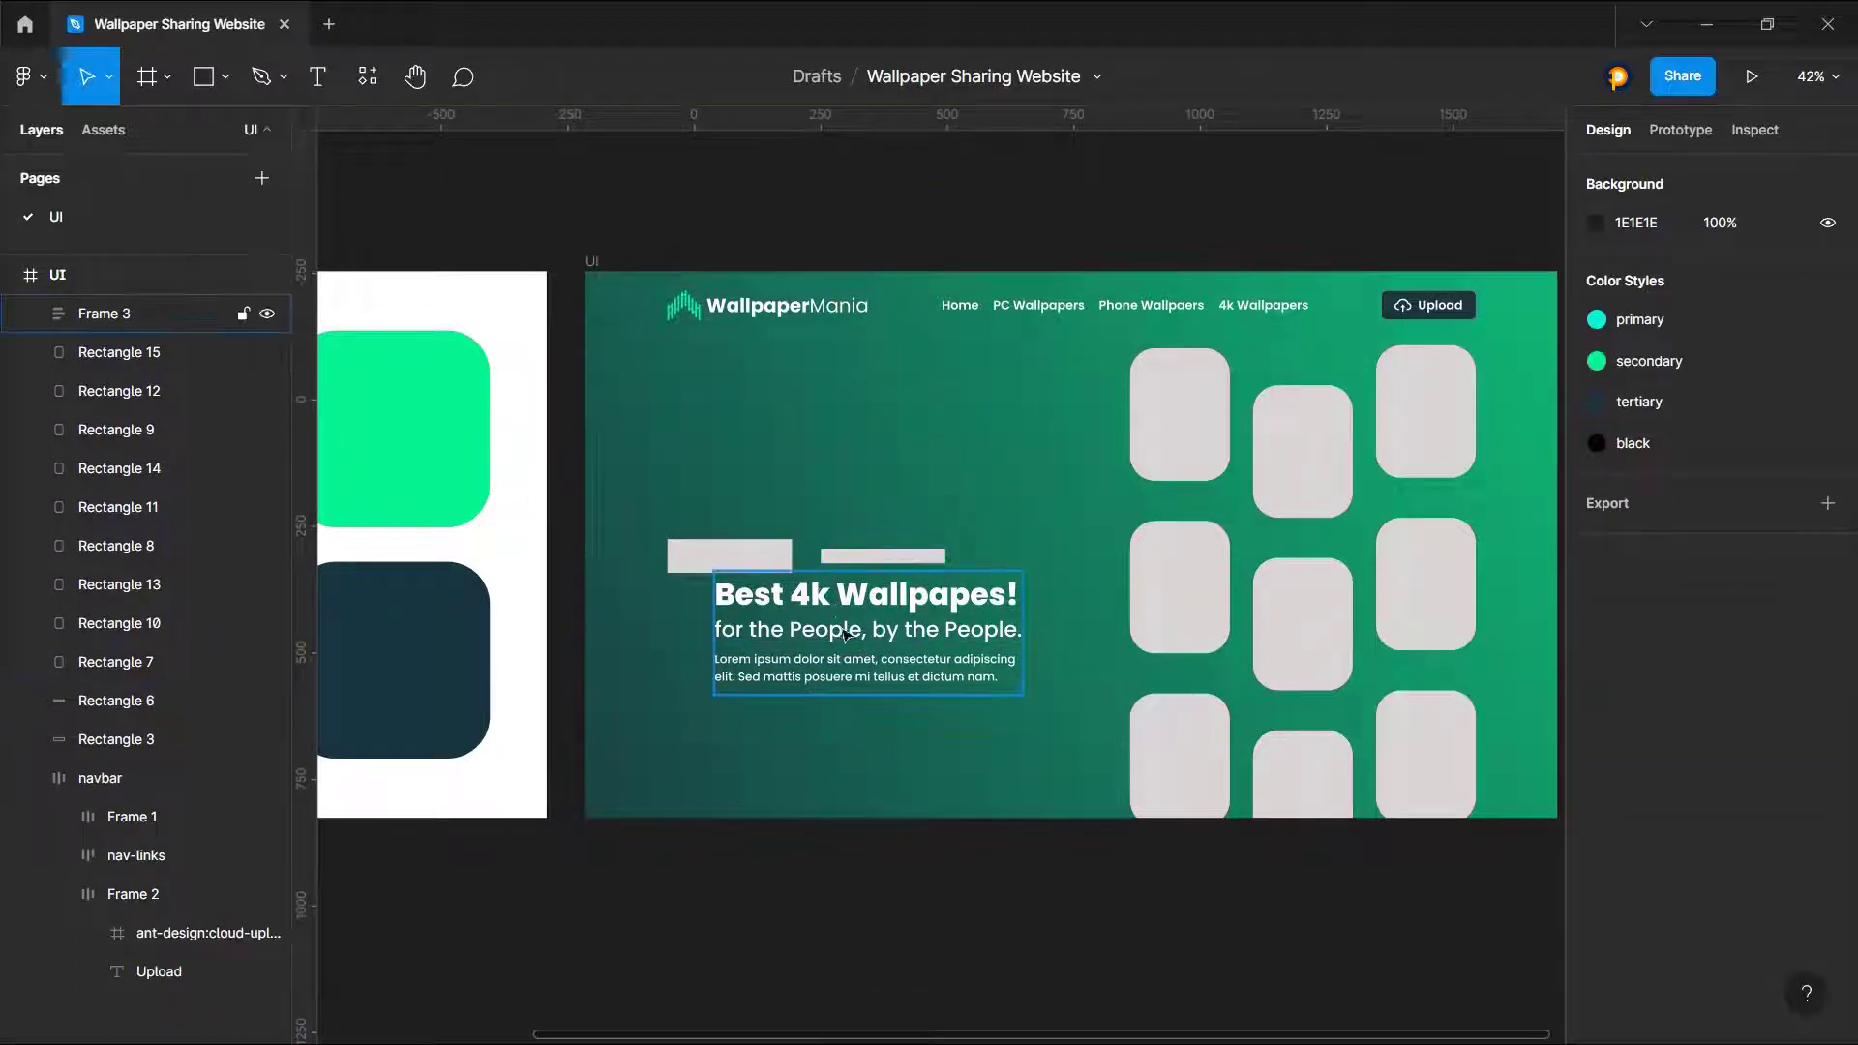
left_click_drag(847, 640, 794, 463)
scroll(589, 409, "up", 4)
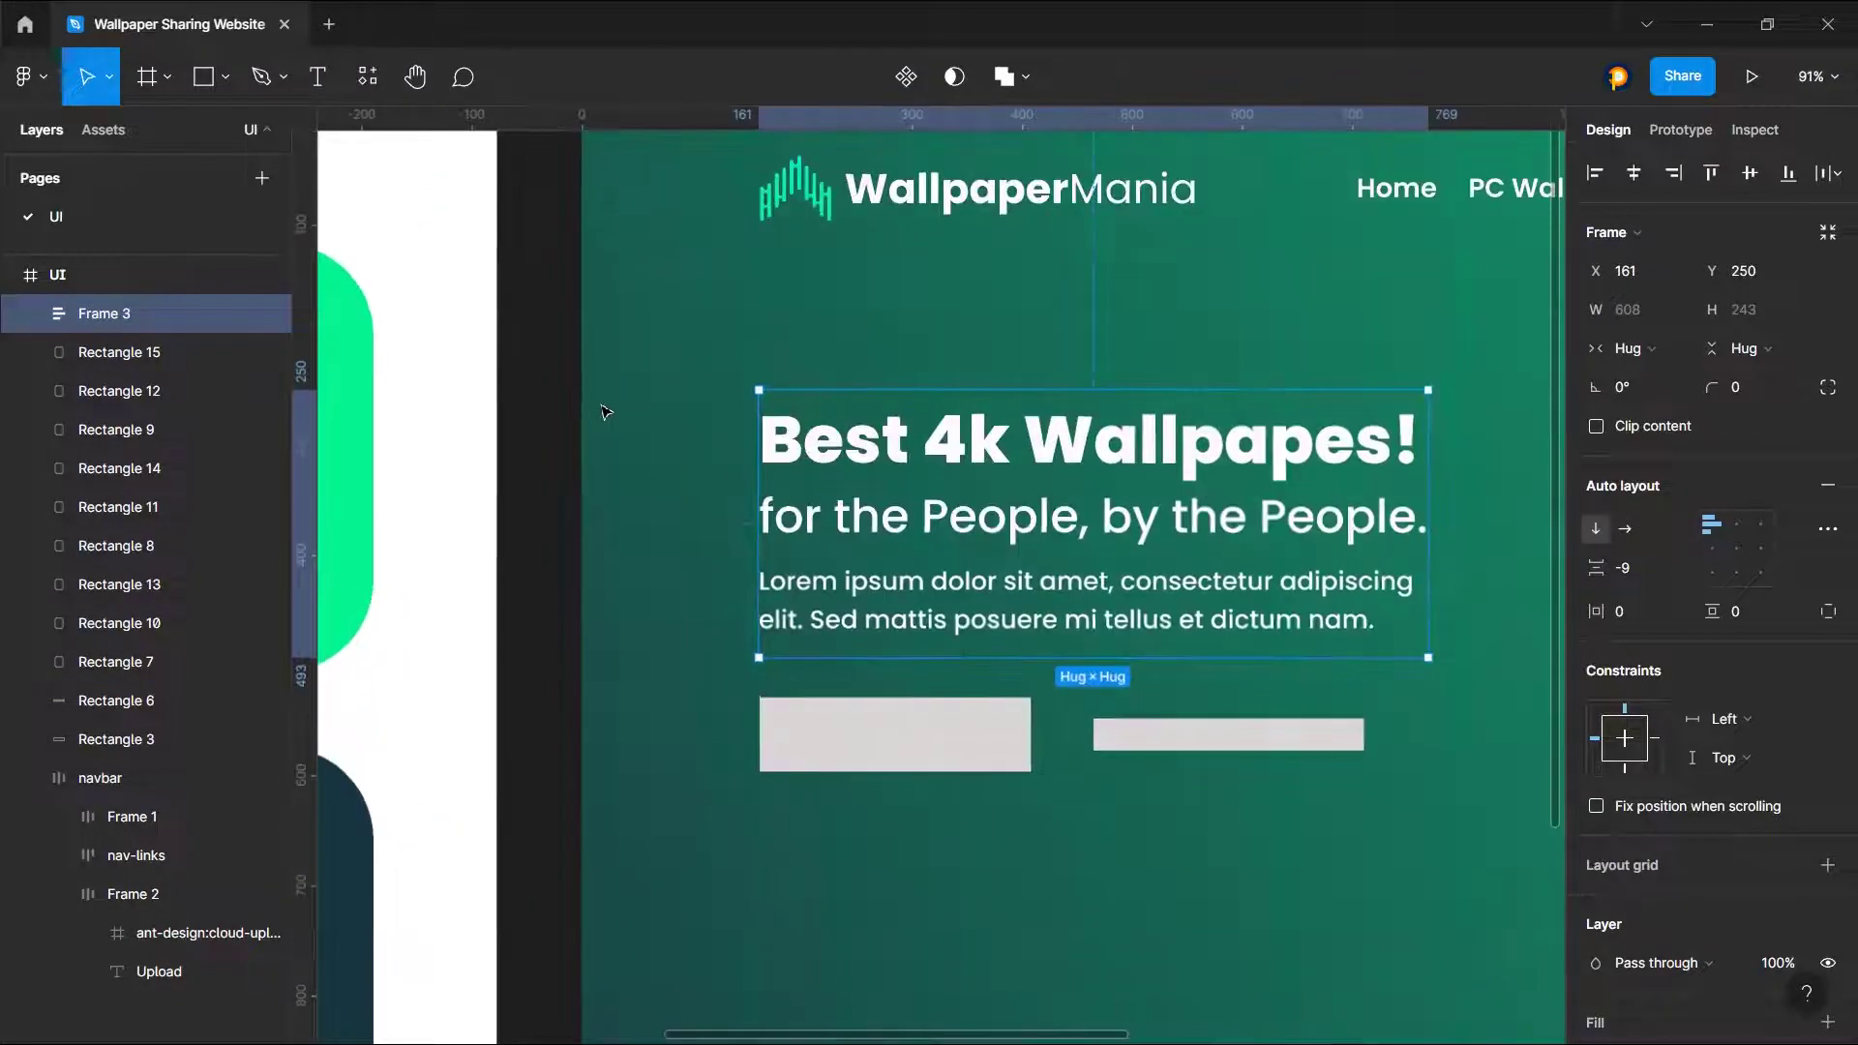
left_click(946, 330)
scroll(815, 356, "down", 3)
Step: Copy the word "Wallpapes!" from the headline and paste it as a separate text below the remaining placeholders
left_click(1072, 418)
double_click(1076, 418)
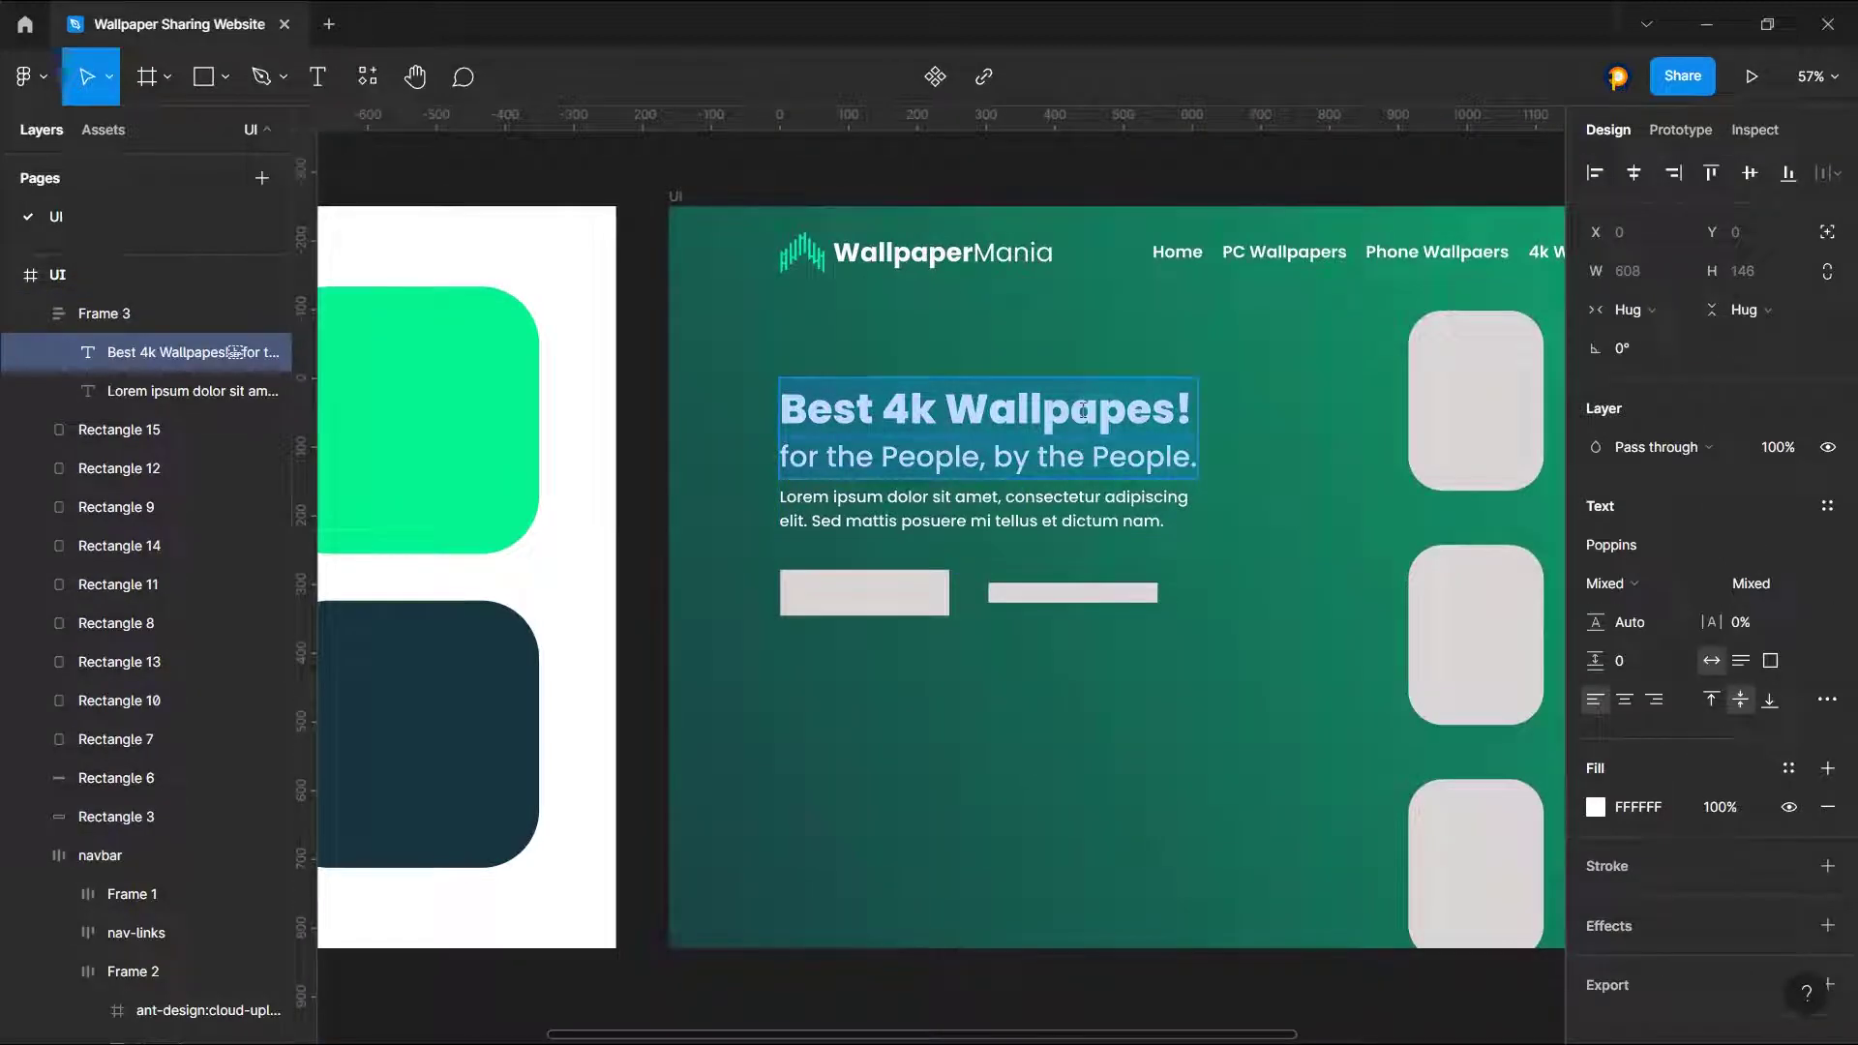
left_click(1072, 416)
double_click(1036, 401)
key("ctrl+c")
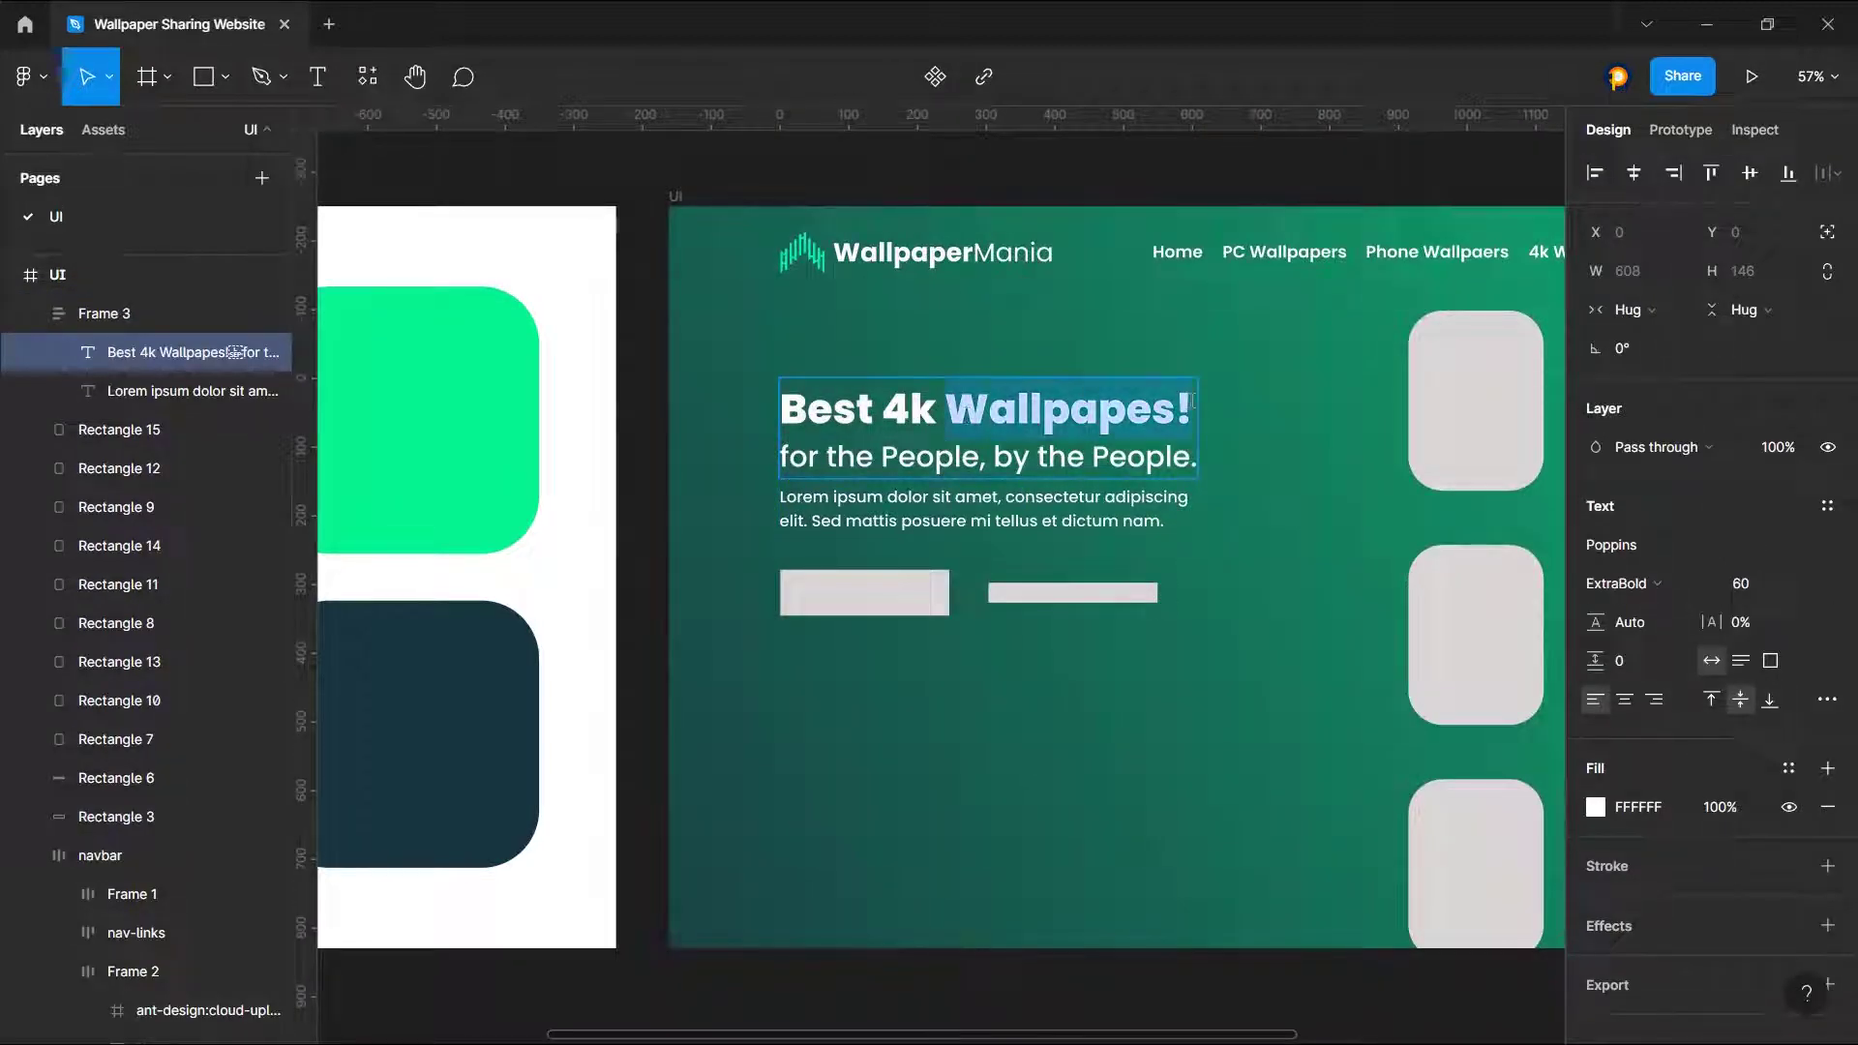
key("BackSpace")
key("ctrl+z")
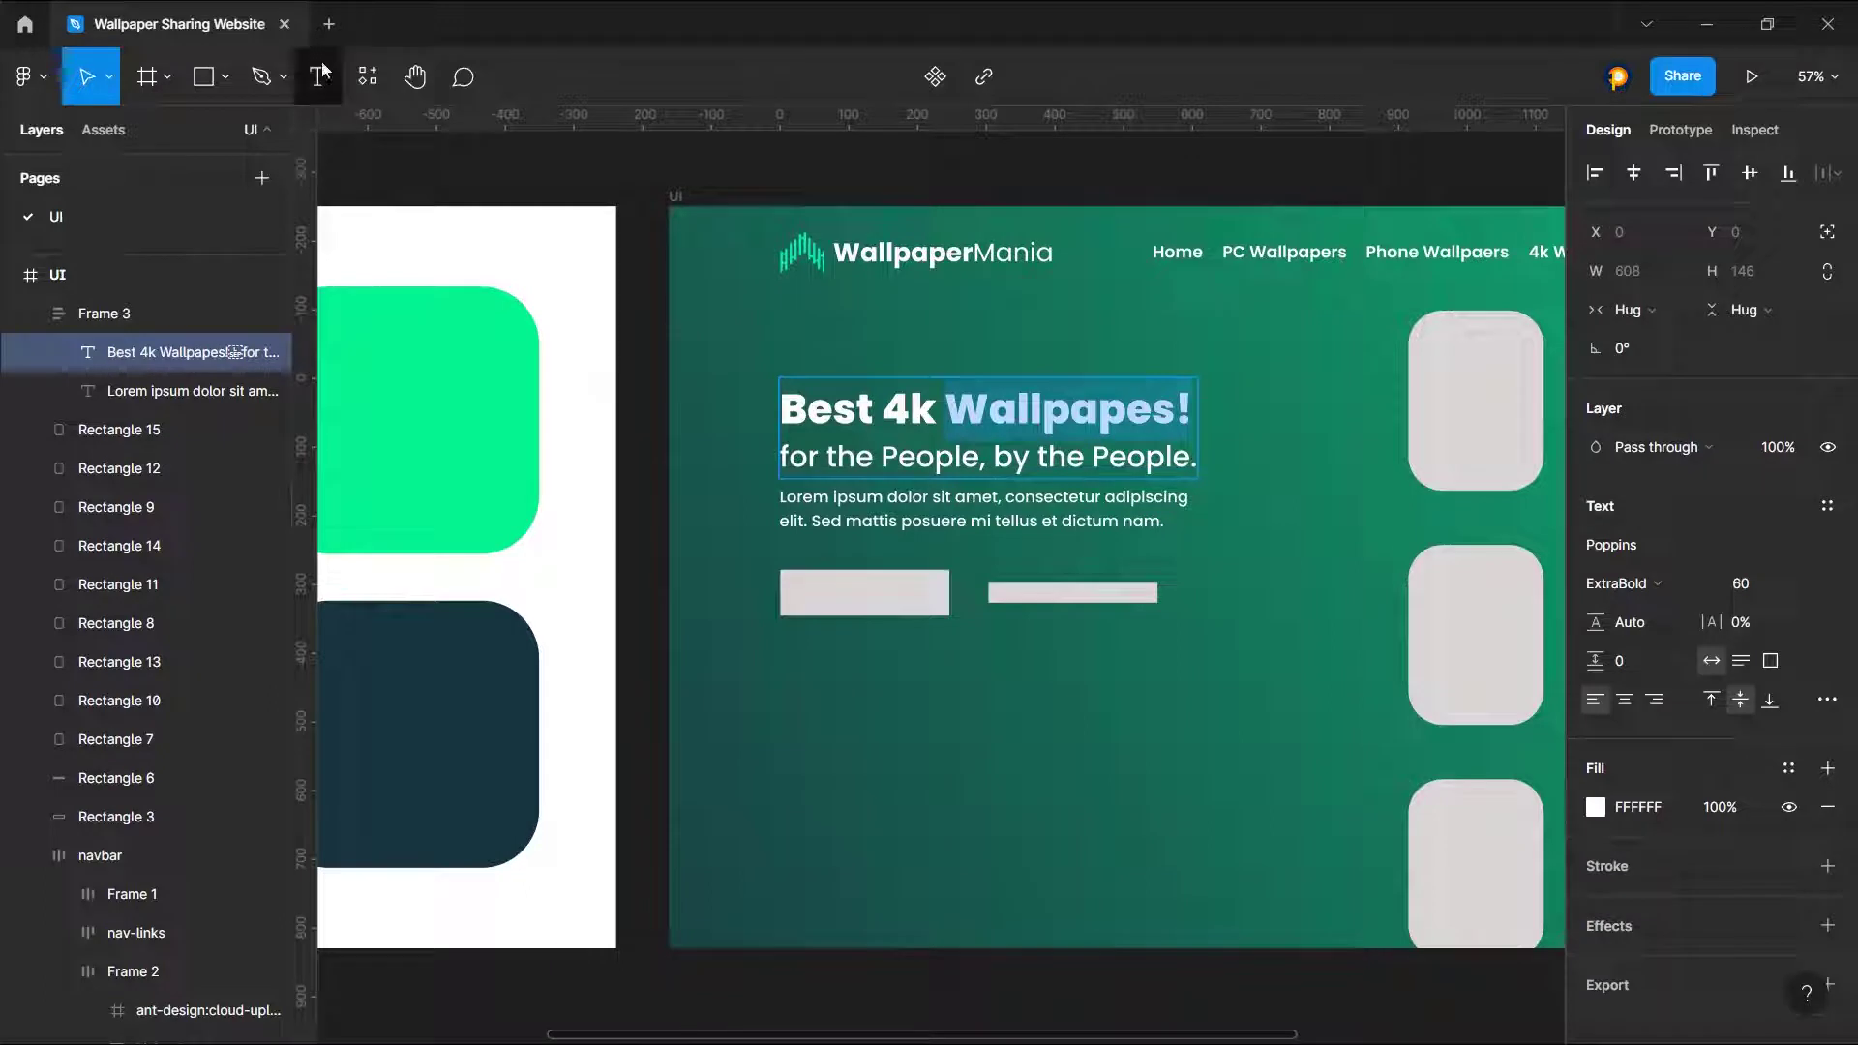
left_click(318, 77)
left_click(871, 678)
key("ctrl+v")
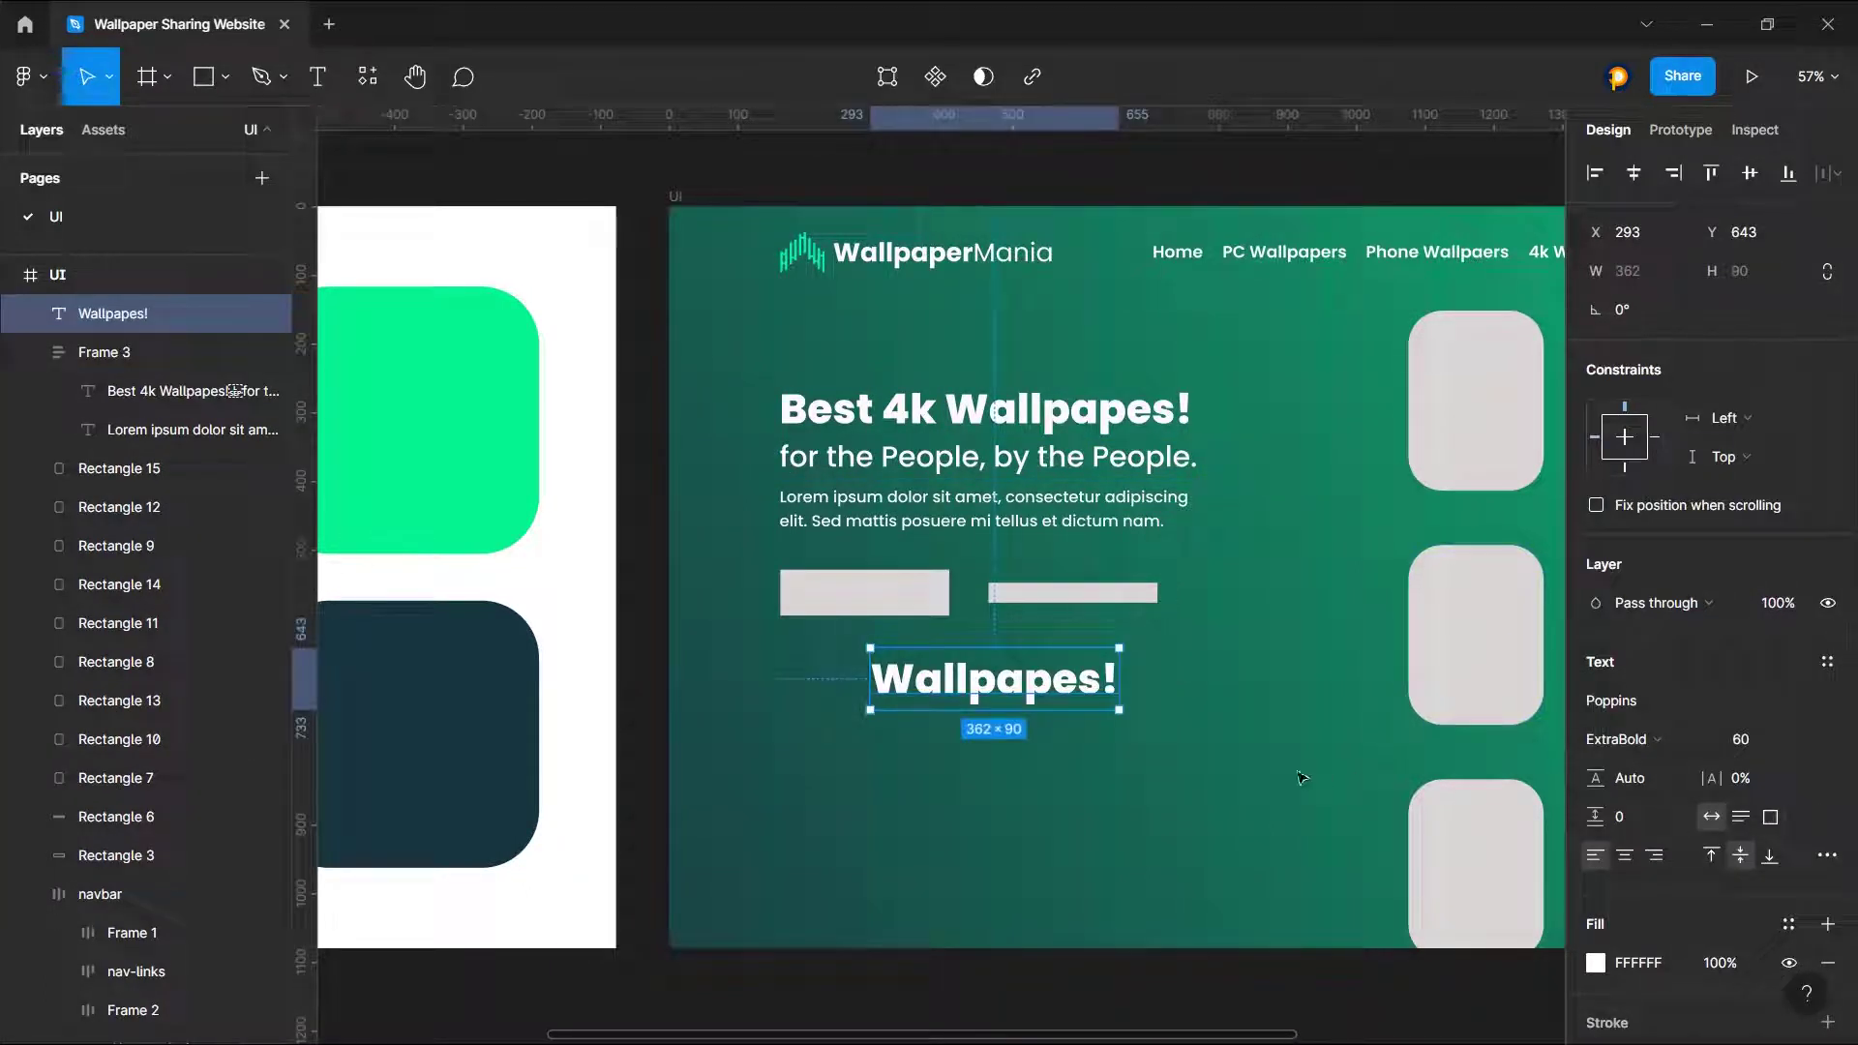
Step: Correct the spelling of the separate word to "Wallpapers!"
left_click(1116, 442)
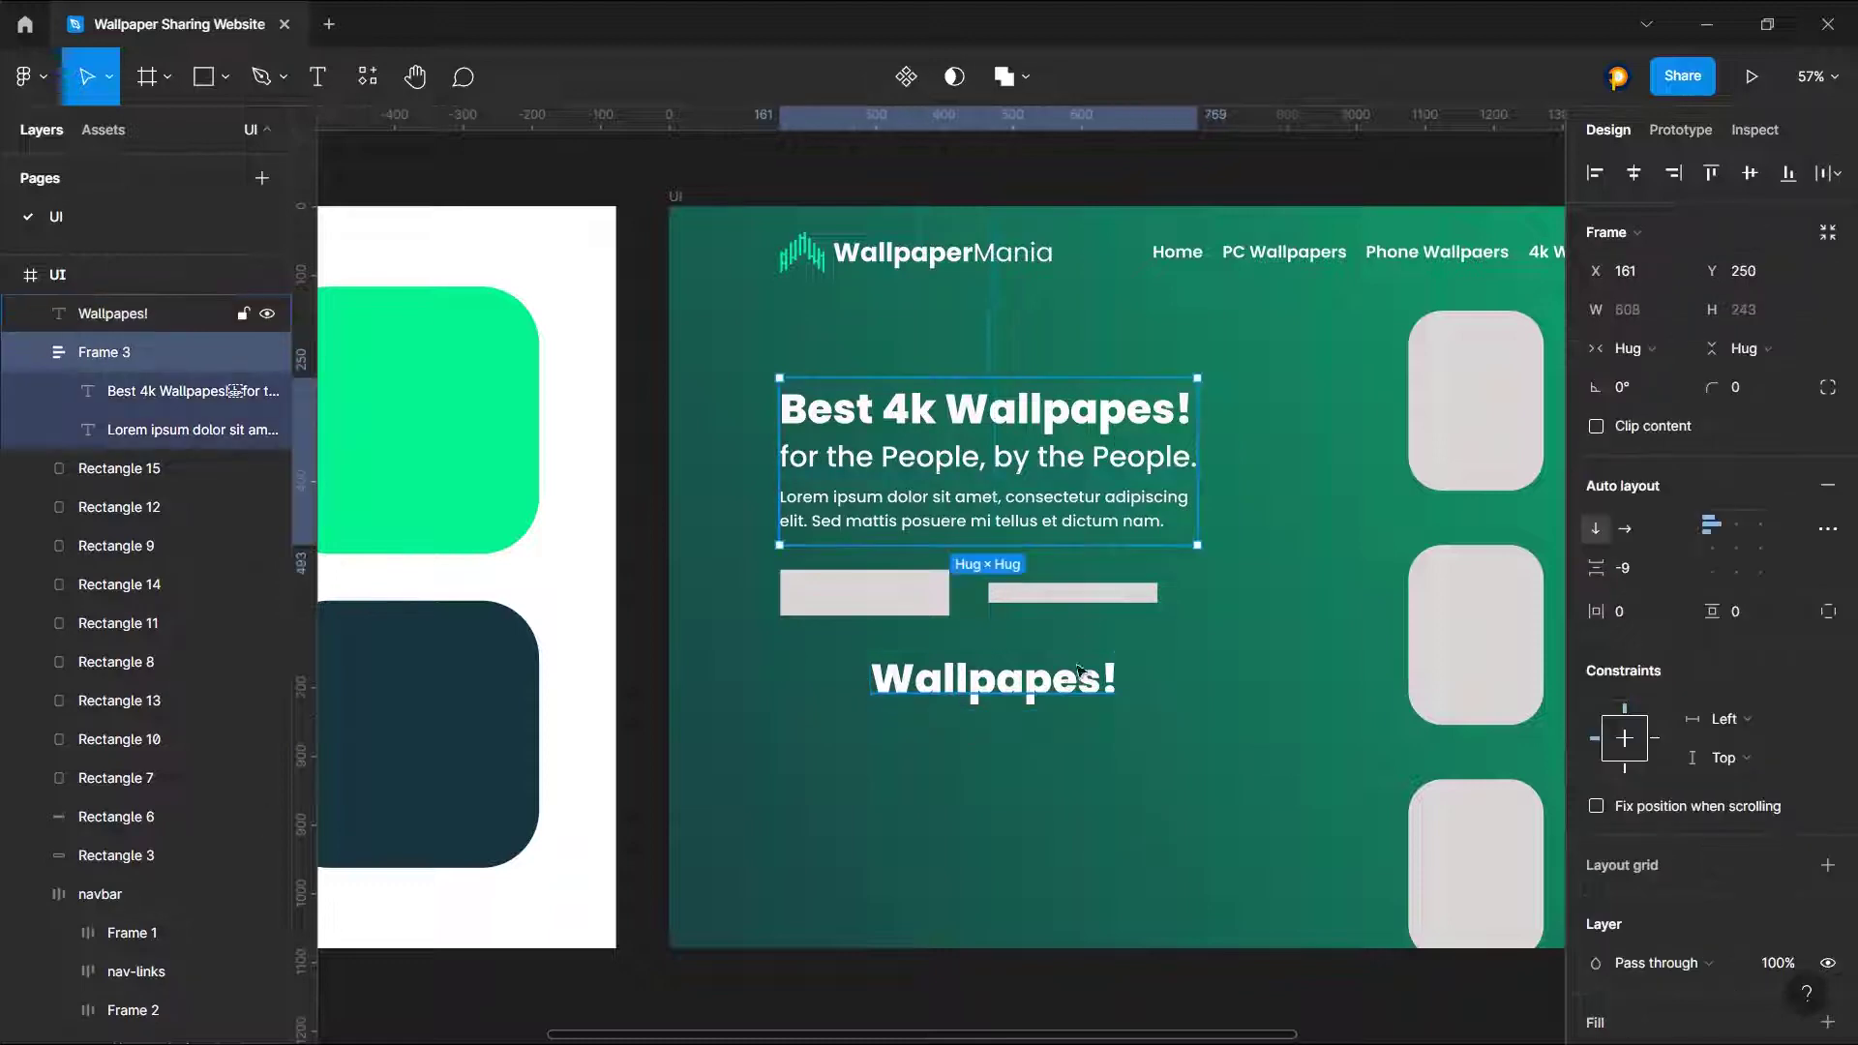
double_click(1094, 683)
left_click(1096, 683)
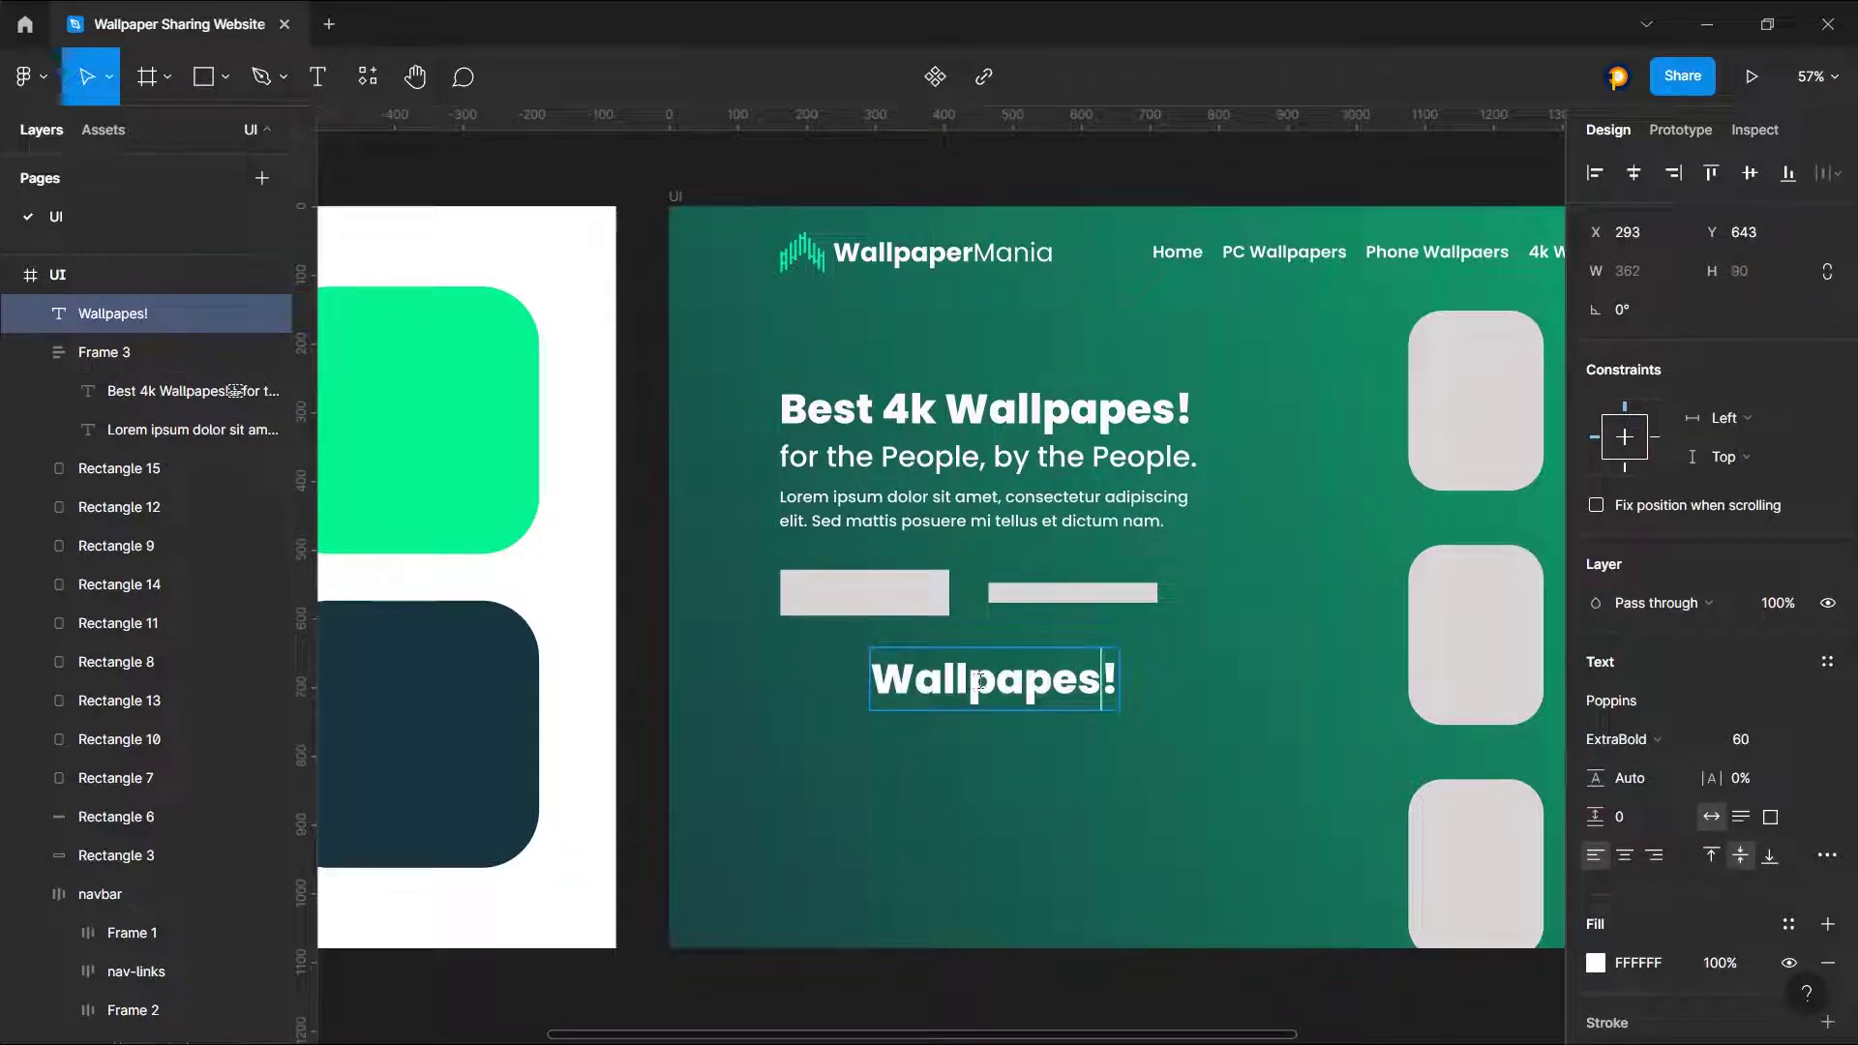
left_click(1082, 682)
type("e")
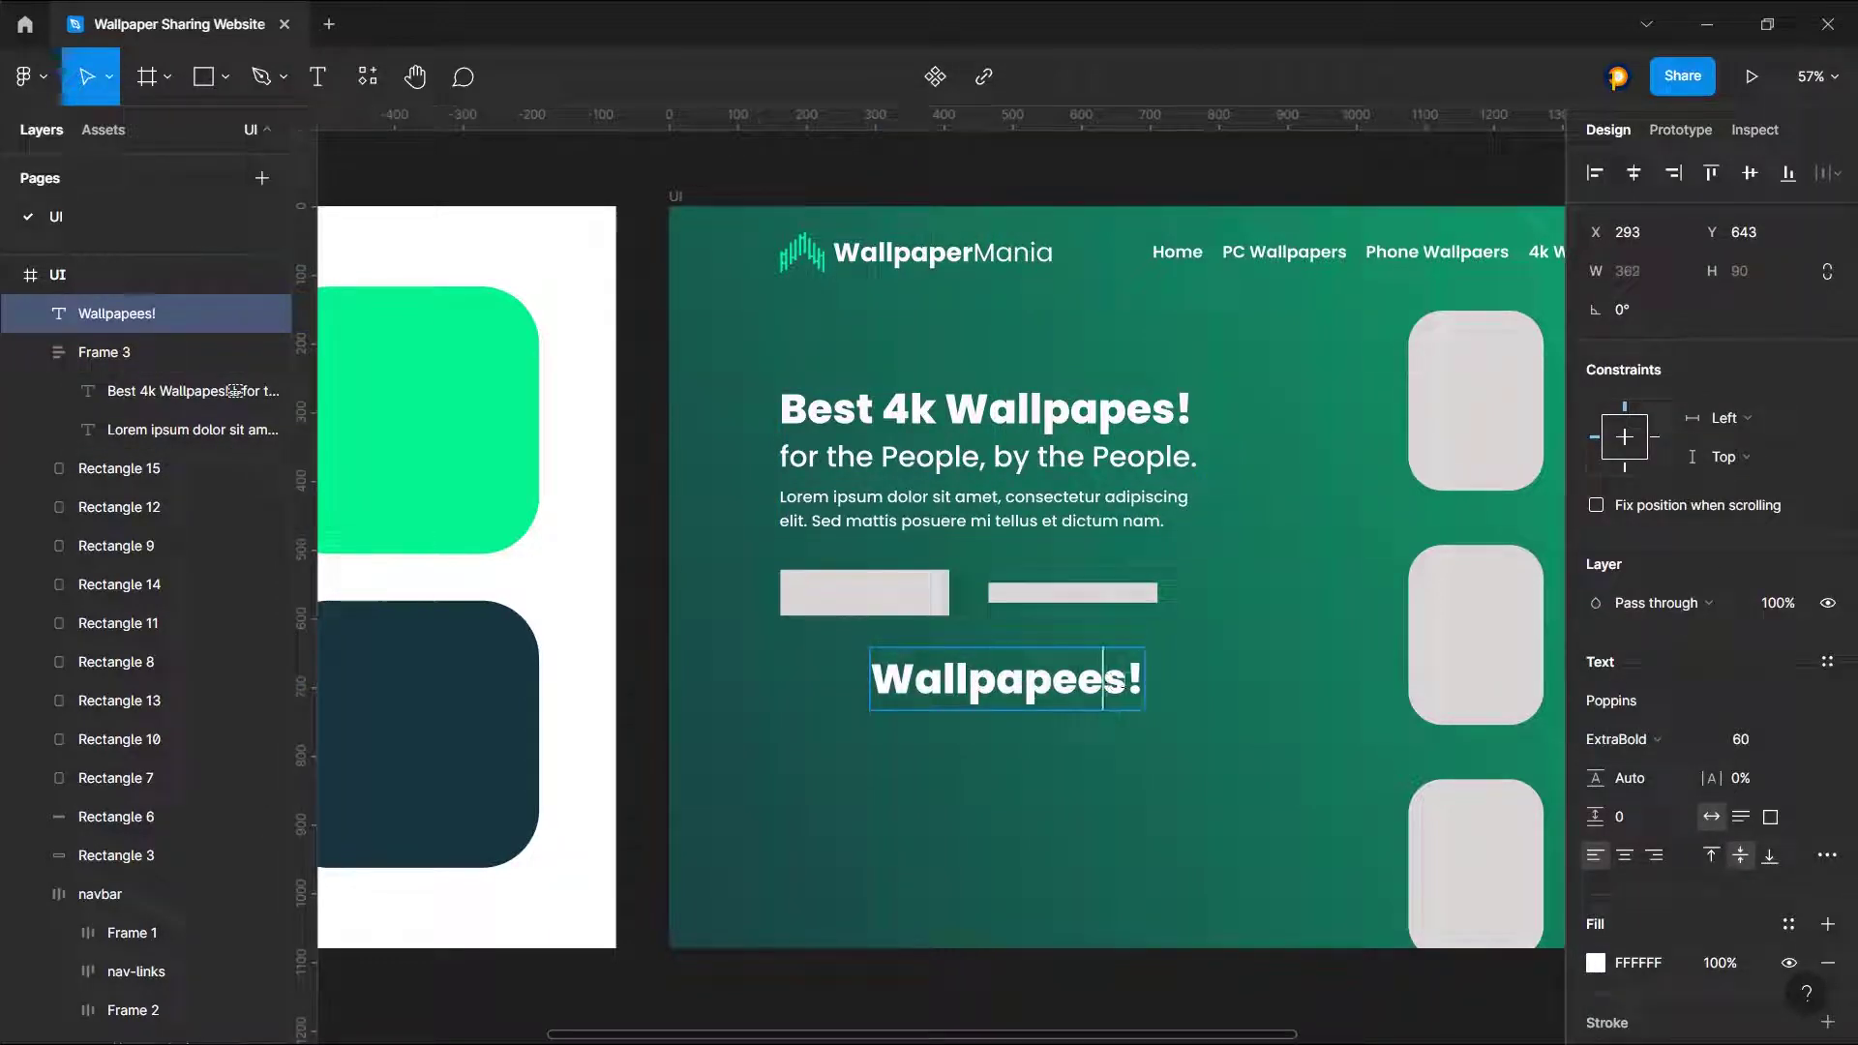
key("BackSpace")
type("rs")
key("BackSpace")
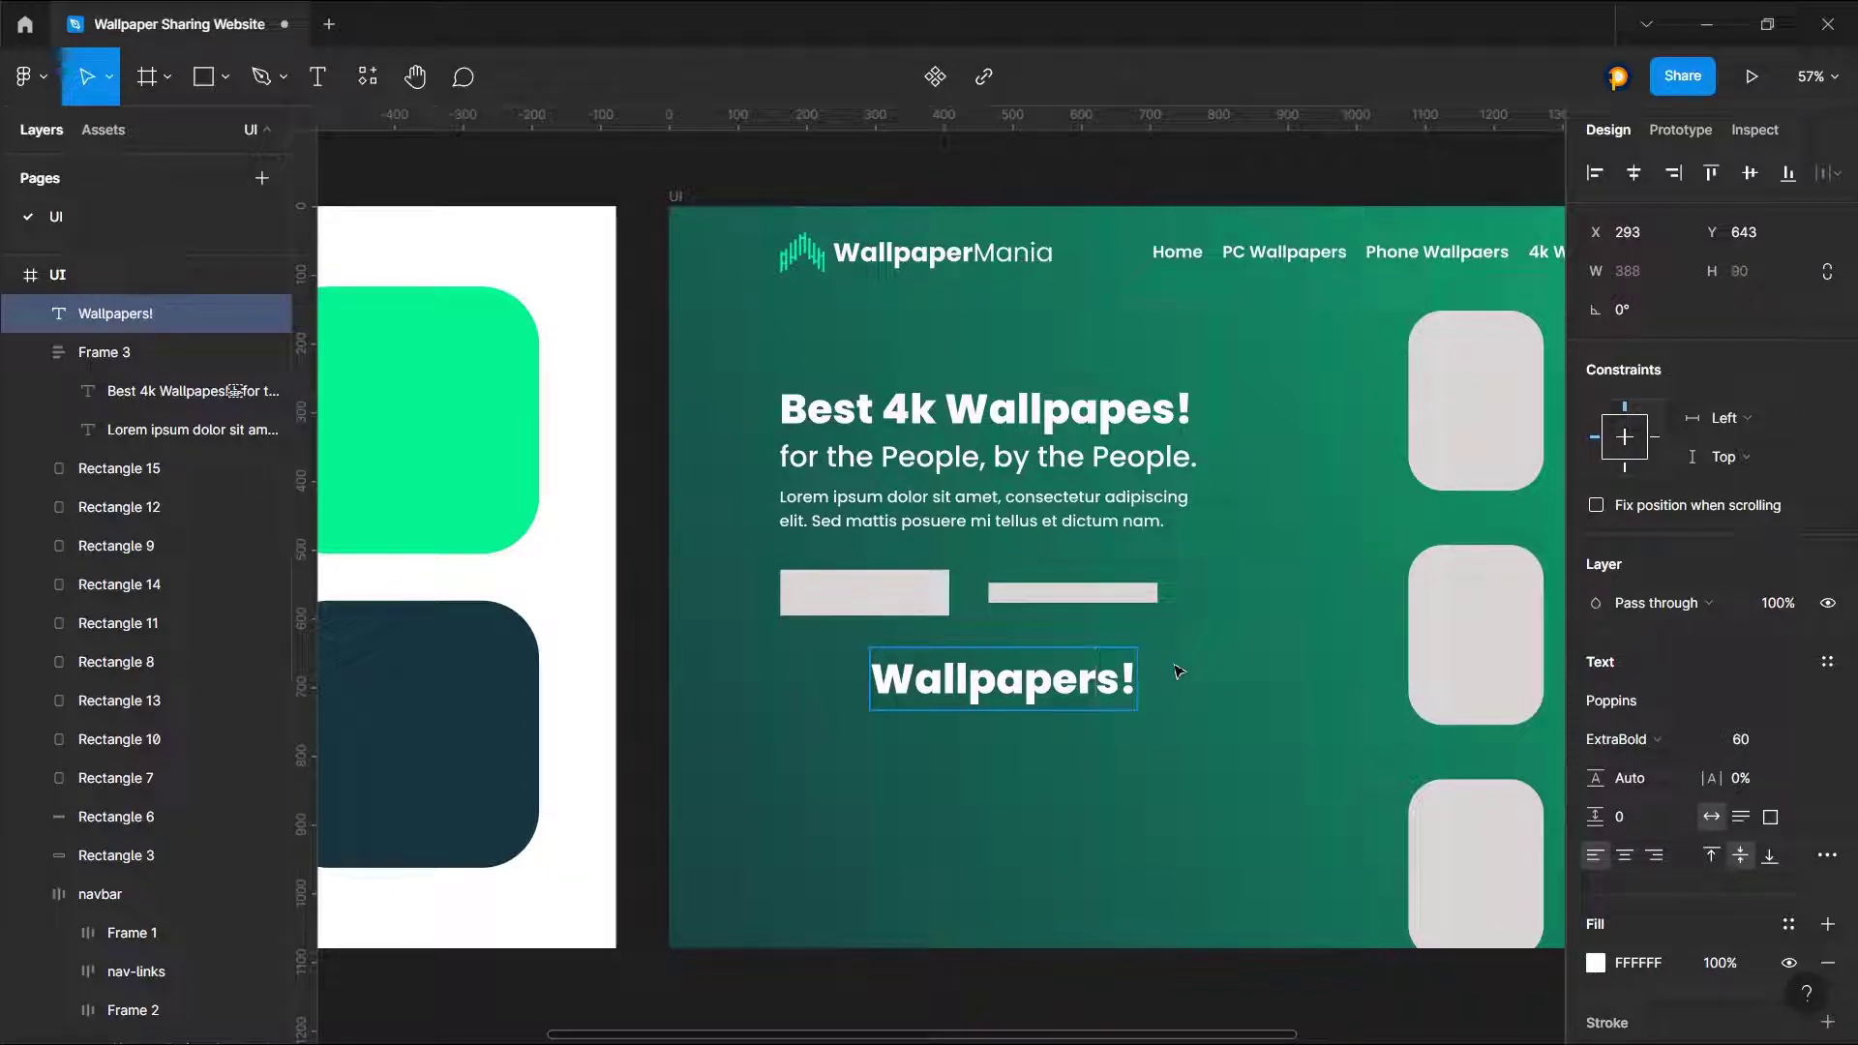
key("Escape")
Step: Give the separate "Wallpapers!" text a linear gradient fill running diagonally from its lower-left to its upper-right corner
scroll(1762, 774, "down", 1)
scroll(1761, 774, "down", 1)
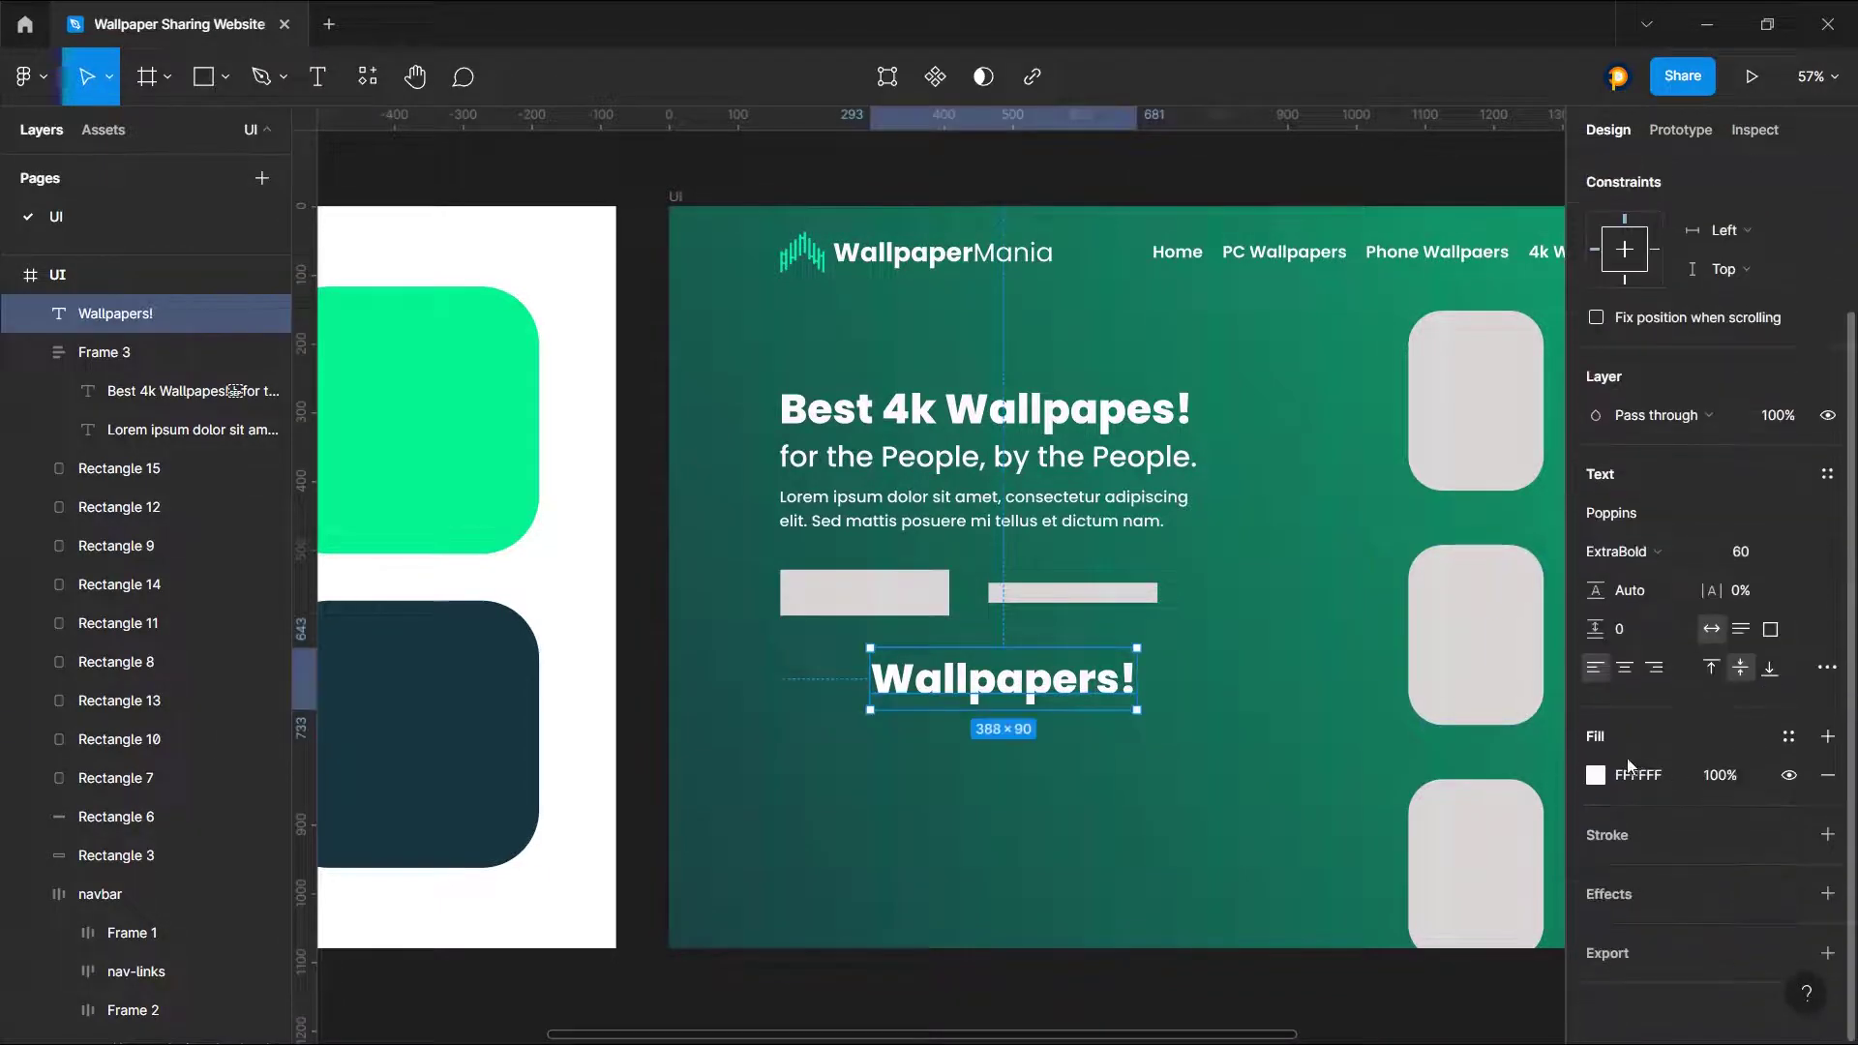
left_click(1592, 770)
left_click(1355, 408)
left_click(1348, 437)
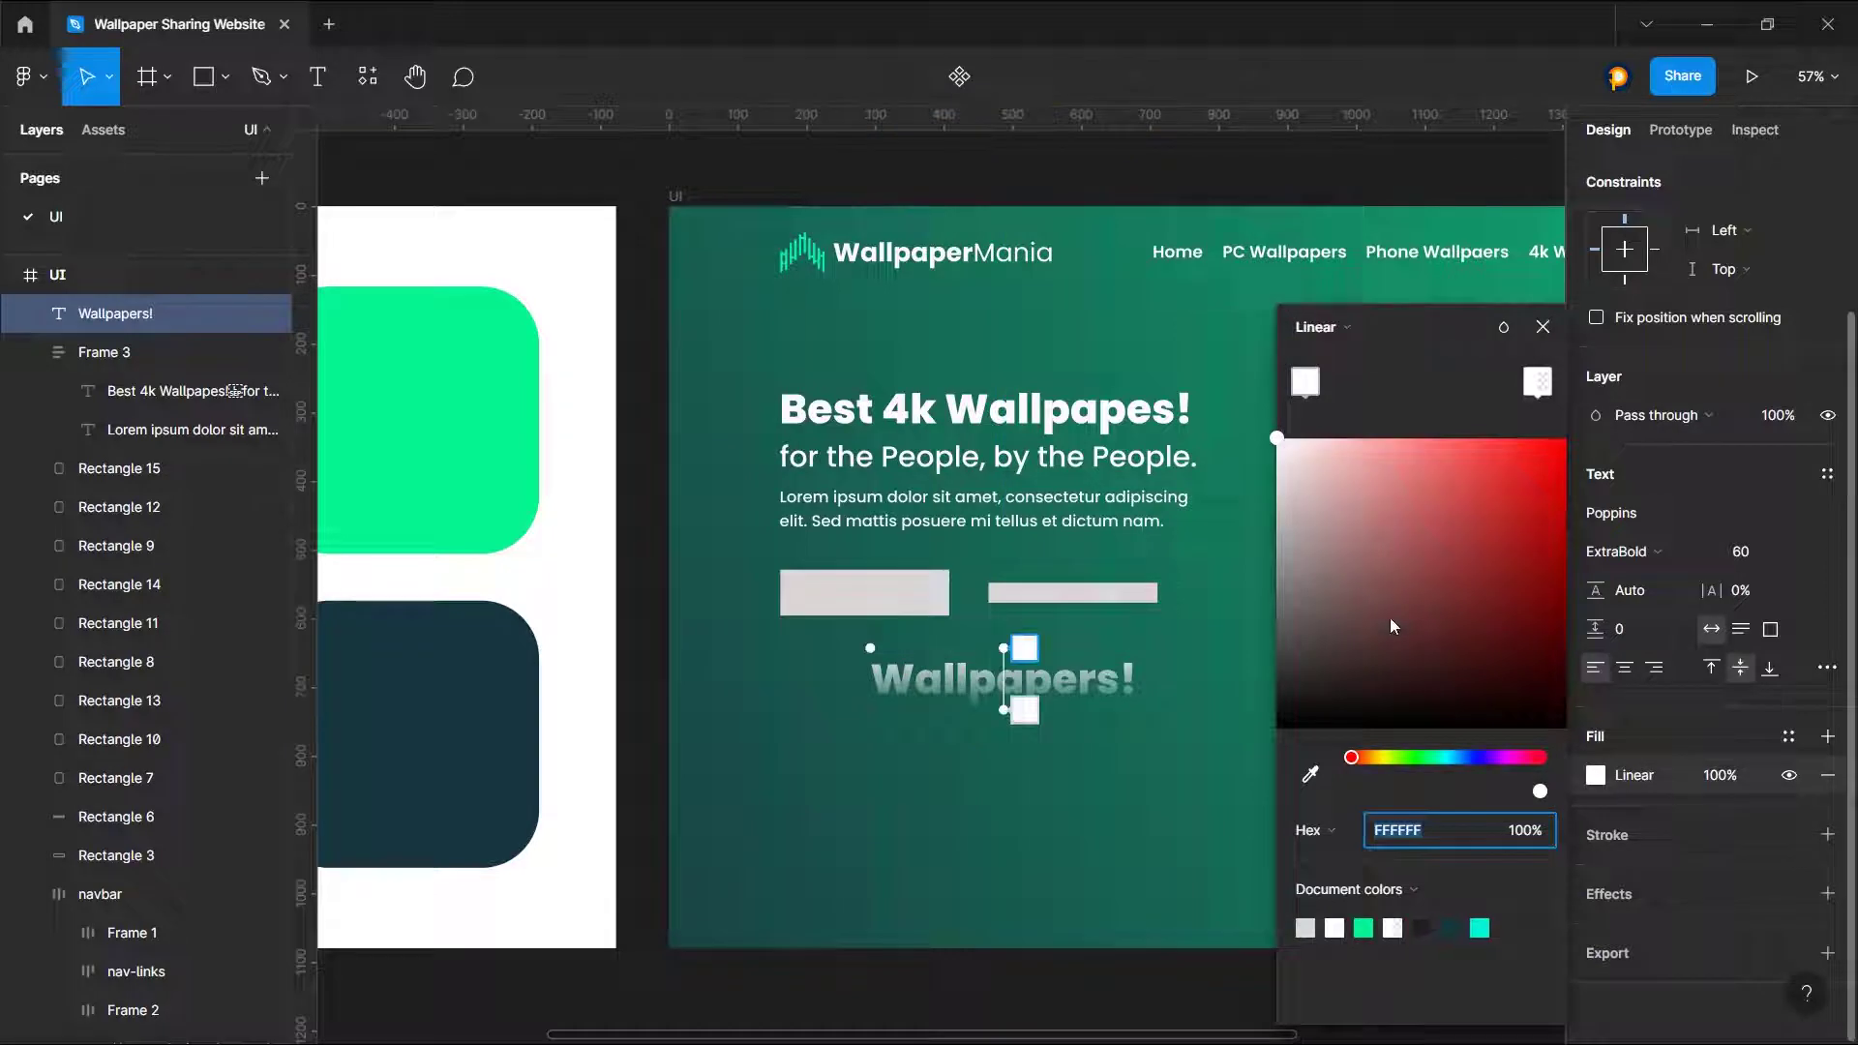
left_click_drag(1004, 647, 861, 711)
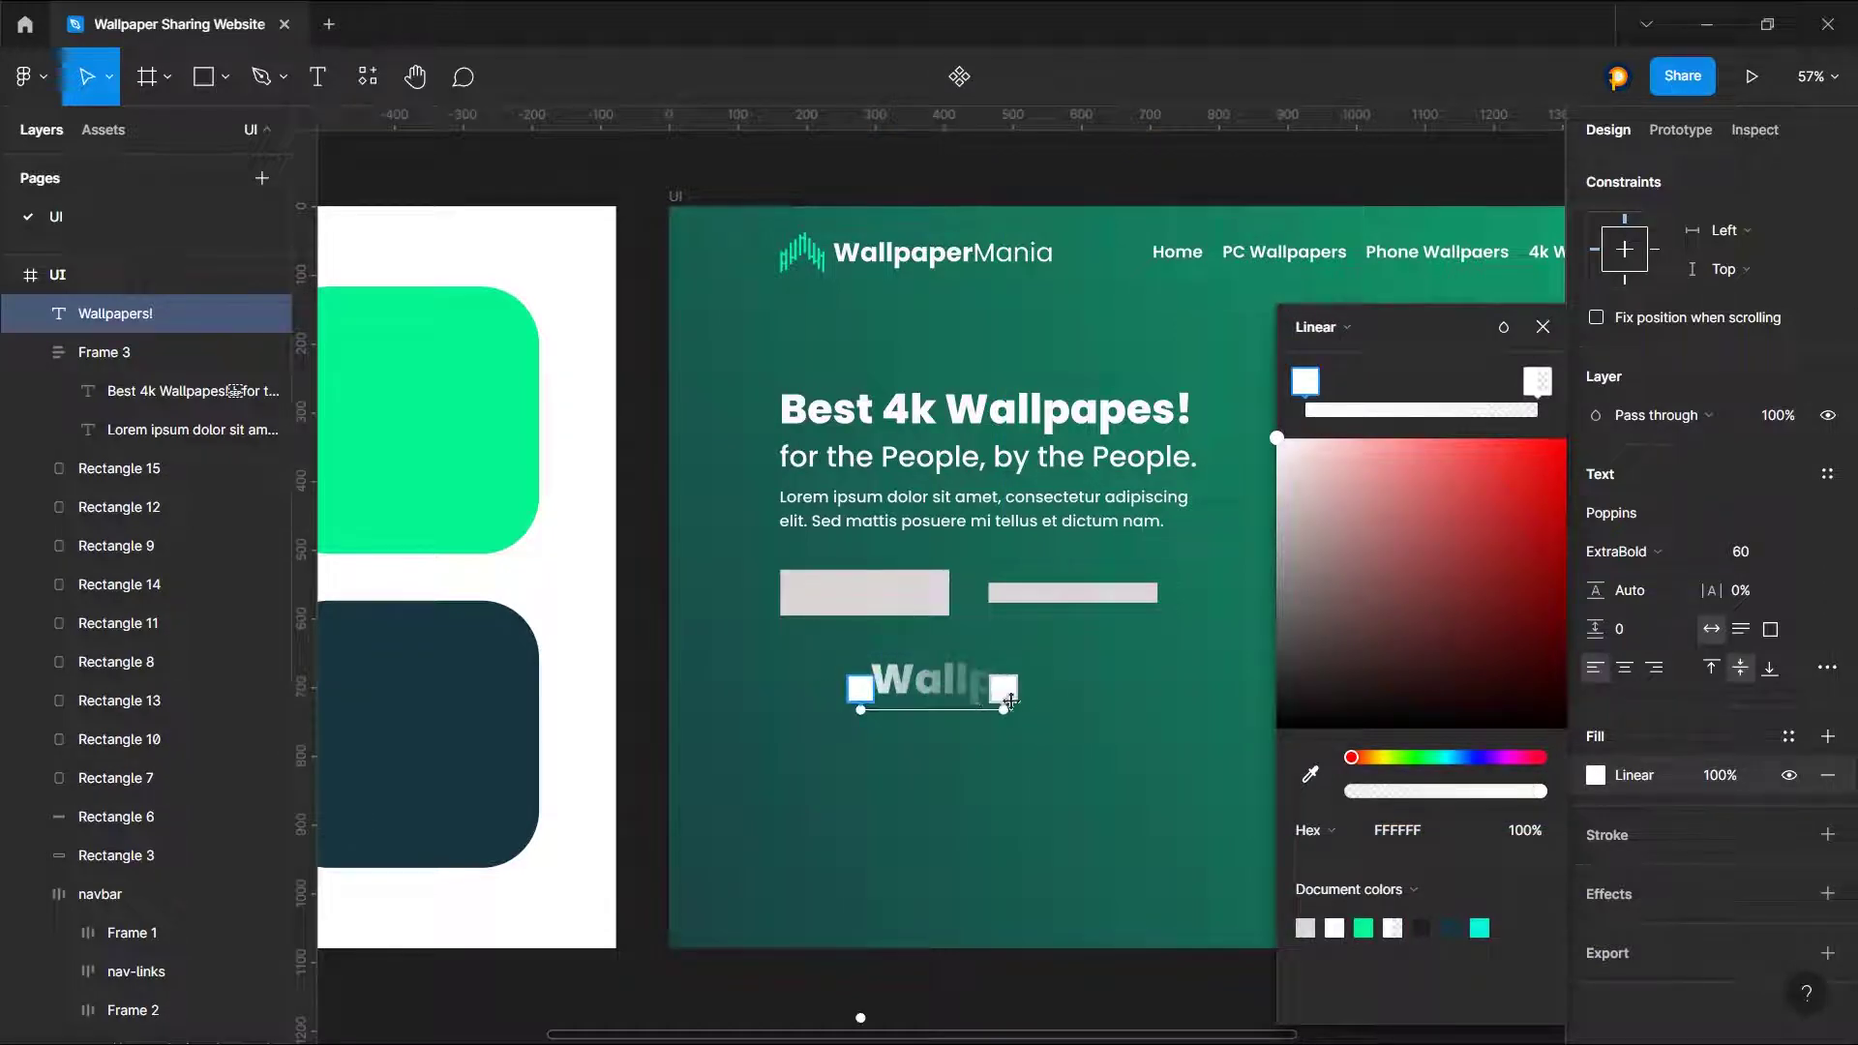
left_click_drag(1010, 699, 1145, 622)
Step: Sample the Colors frame's green for the start of the "Wallpapers!" gradient and its cyan for the end
scroll(1166, 627, "down", 3)
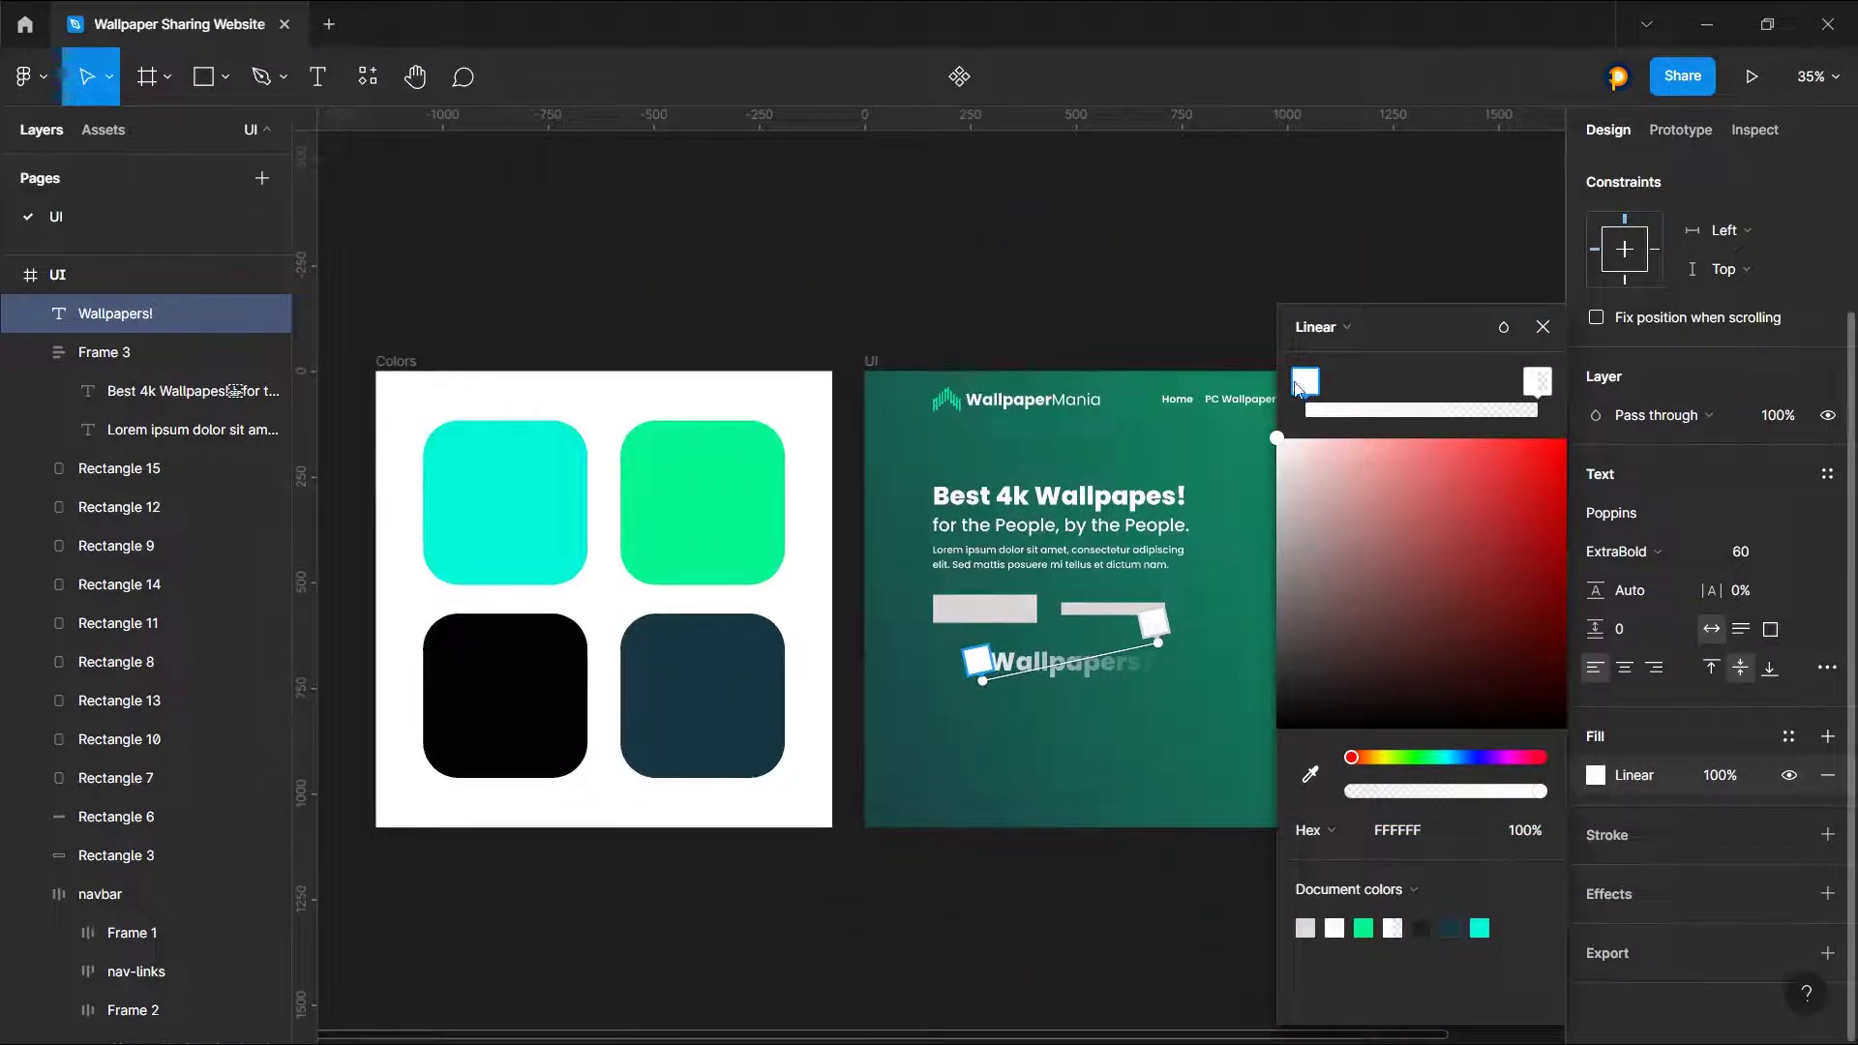
left_click(1314, 770)
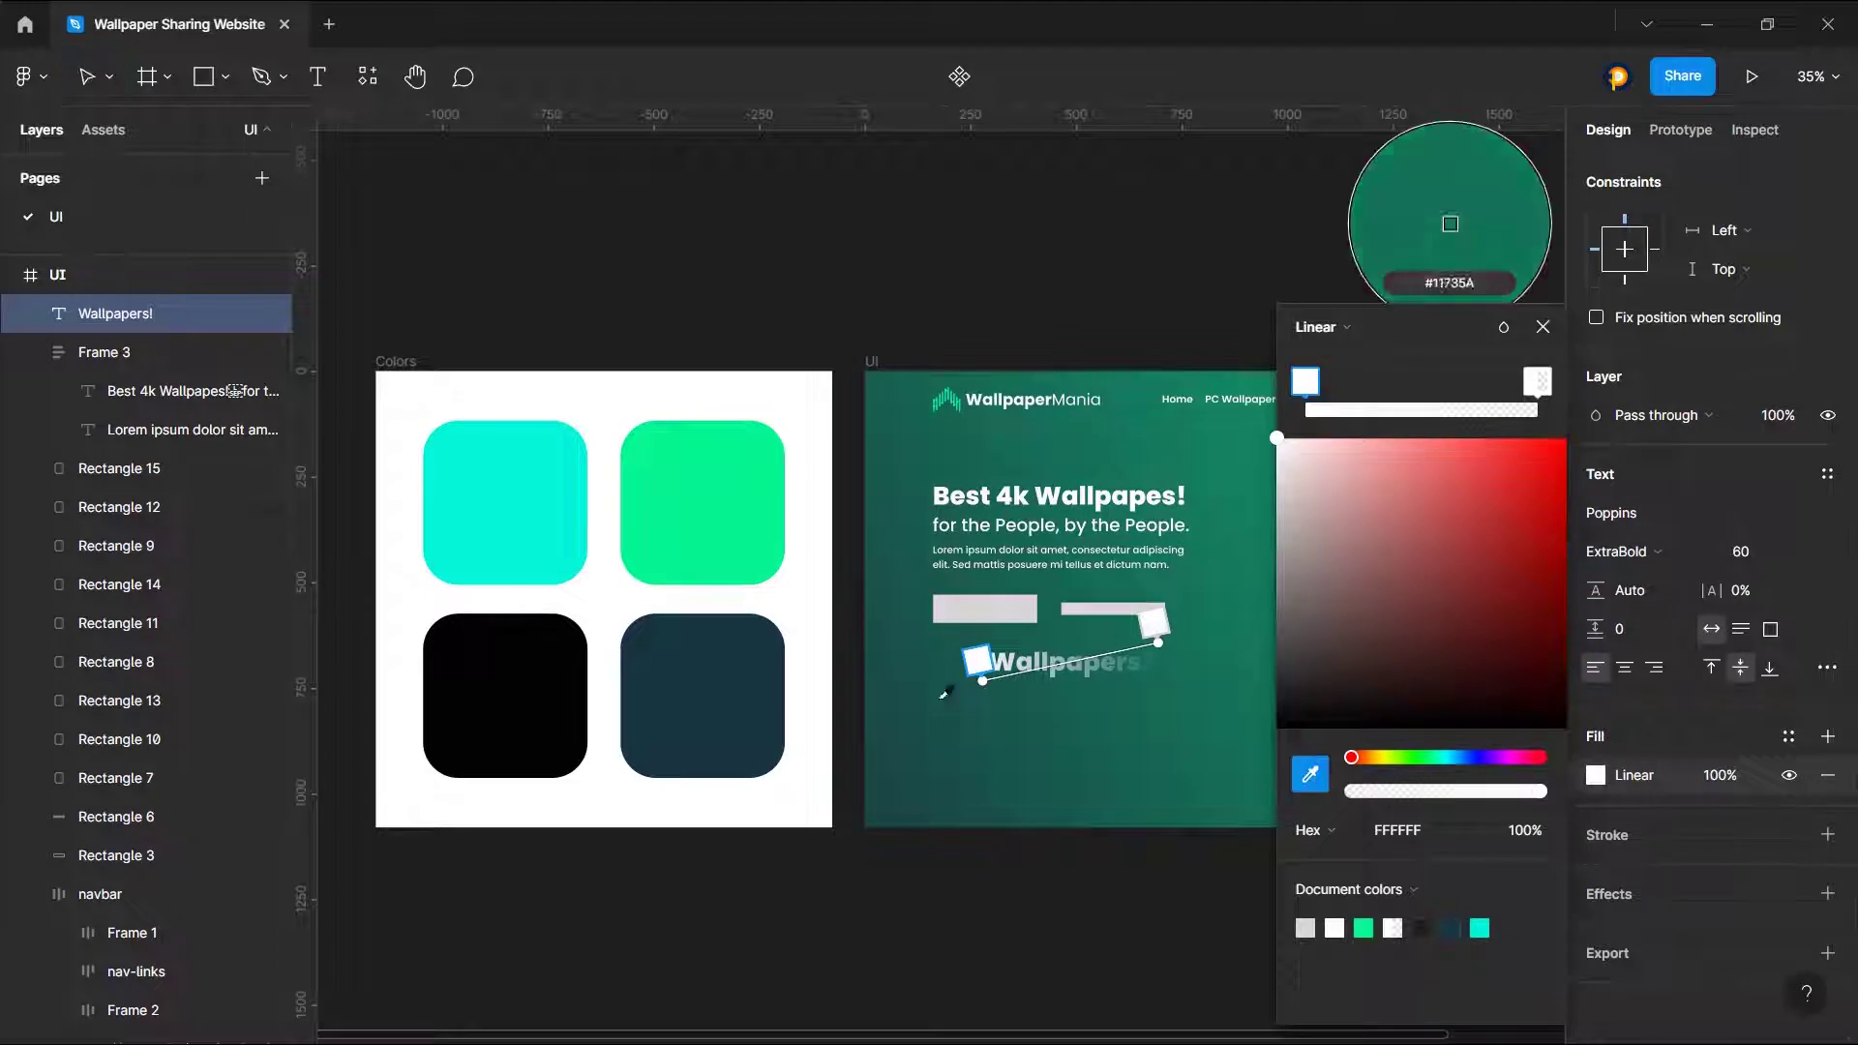
left_click(713, 496)
left_click(1538, 387)
left_click(1310, 774)
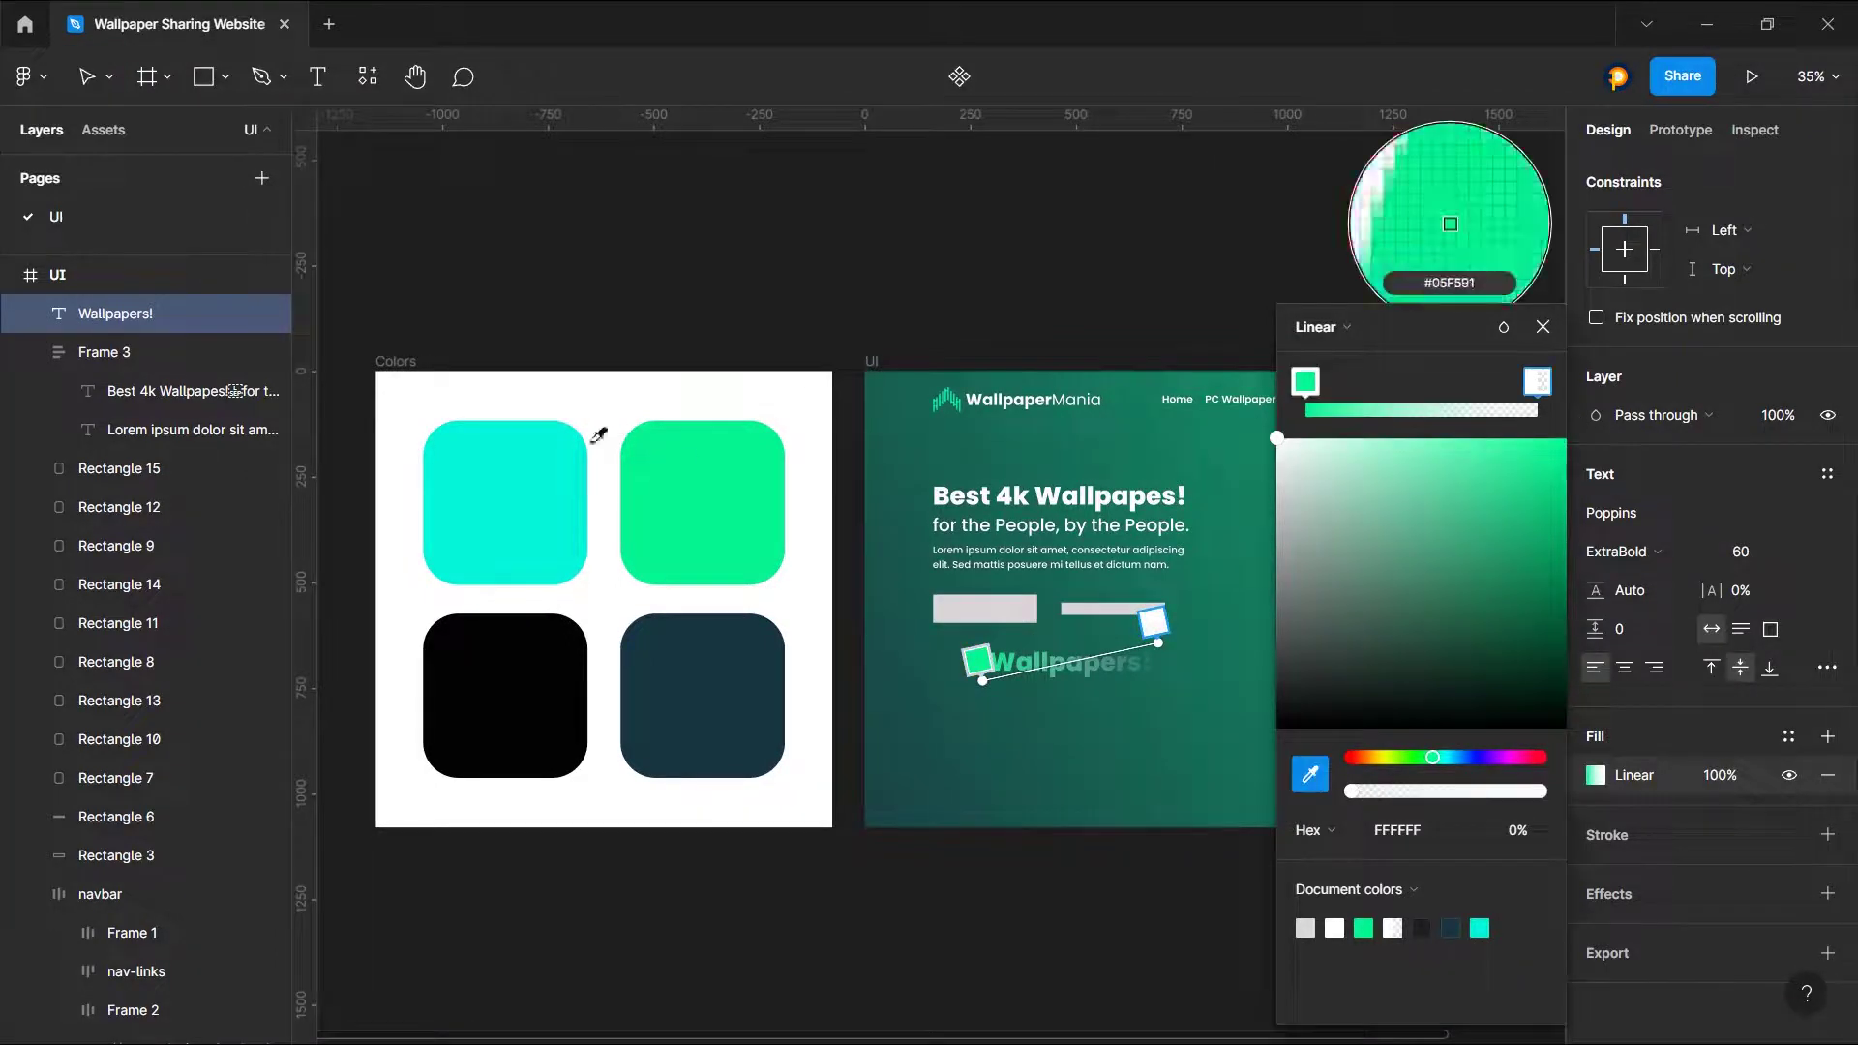
left_click(576, 453)
left_click(1542, 326)
left_click(1174, 274)
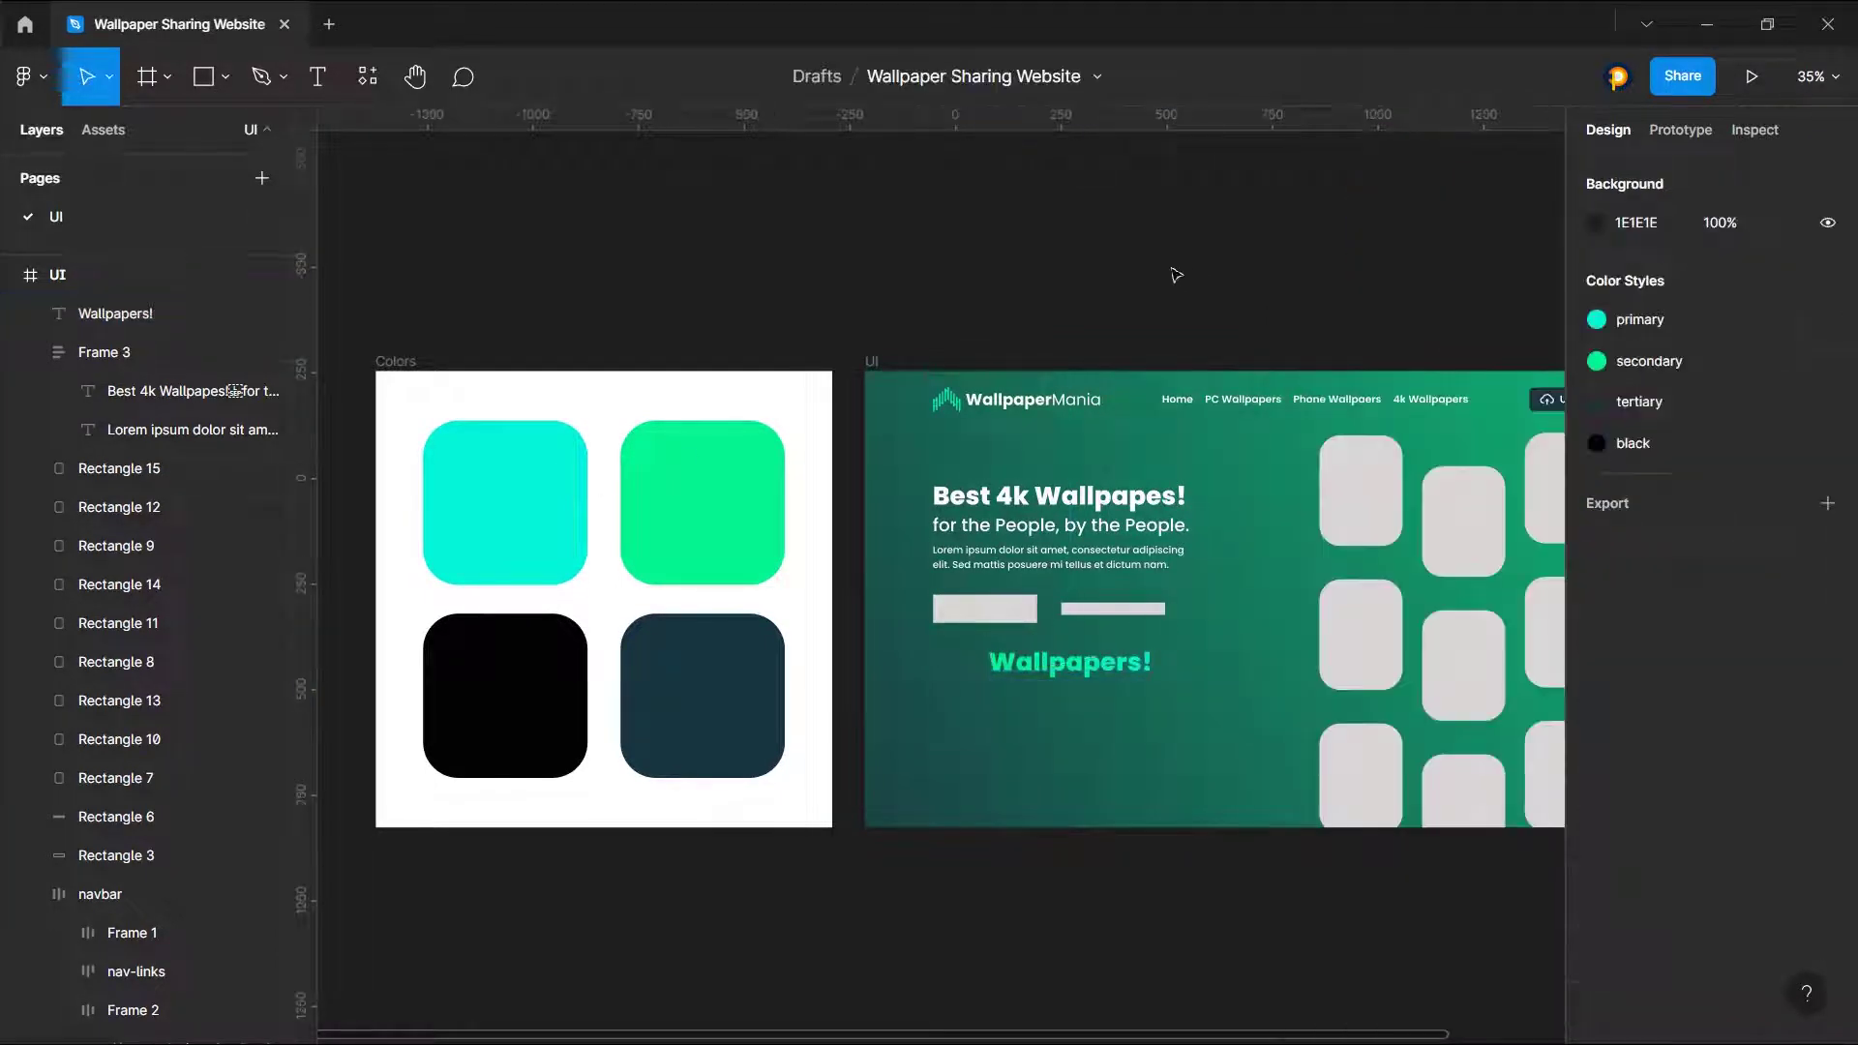
Step: Remove the misspelled word "Wallpapes!" from the headline's first line
scroll(1135, 664, "up", 4)
double_click(1104, 348)
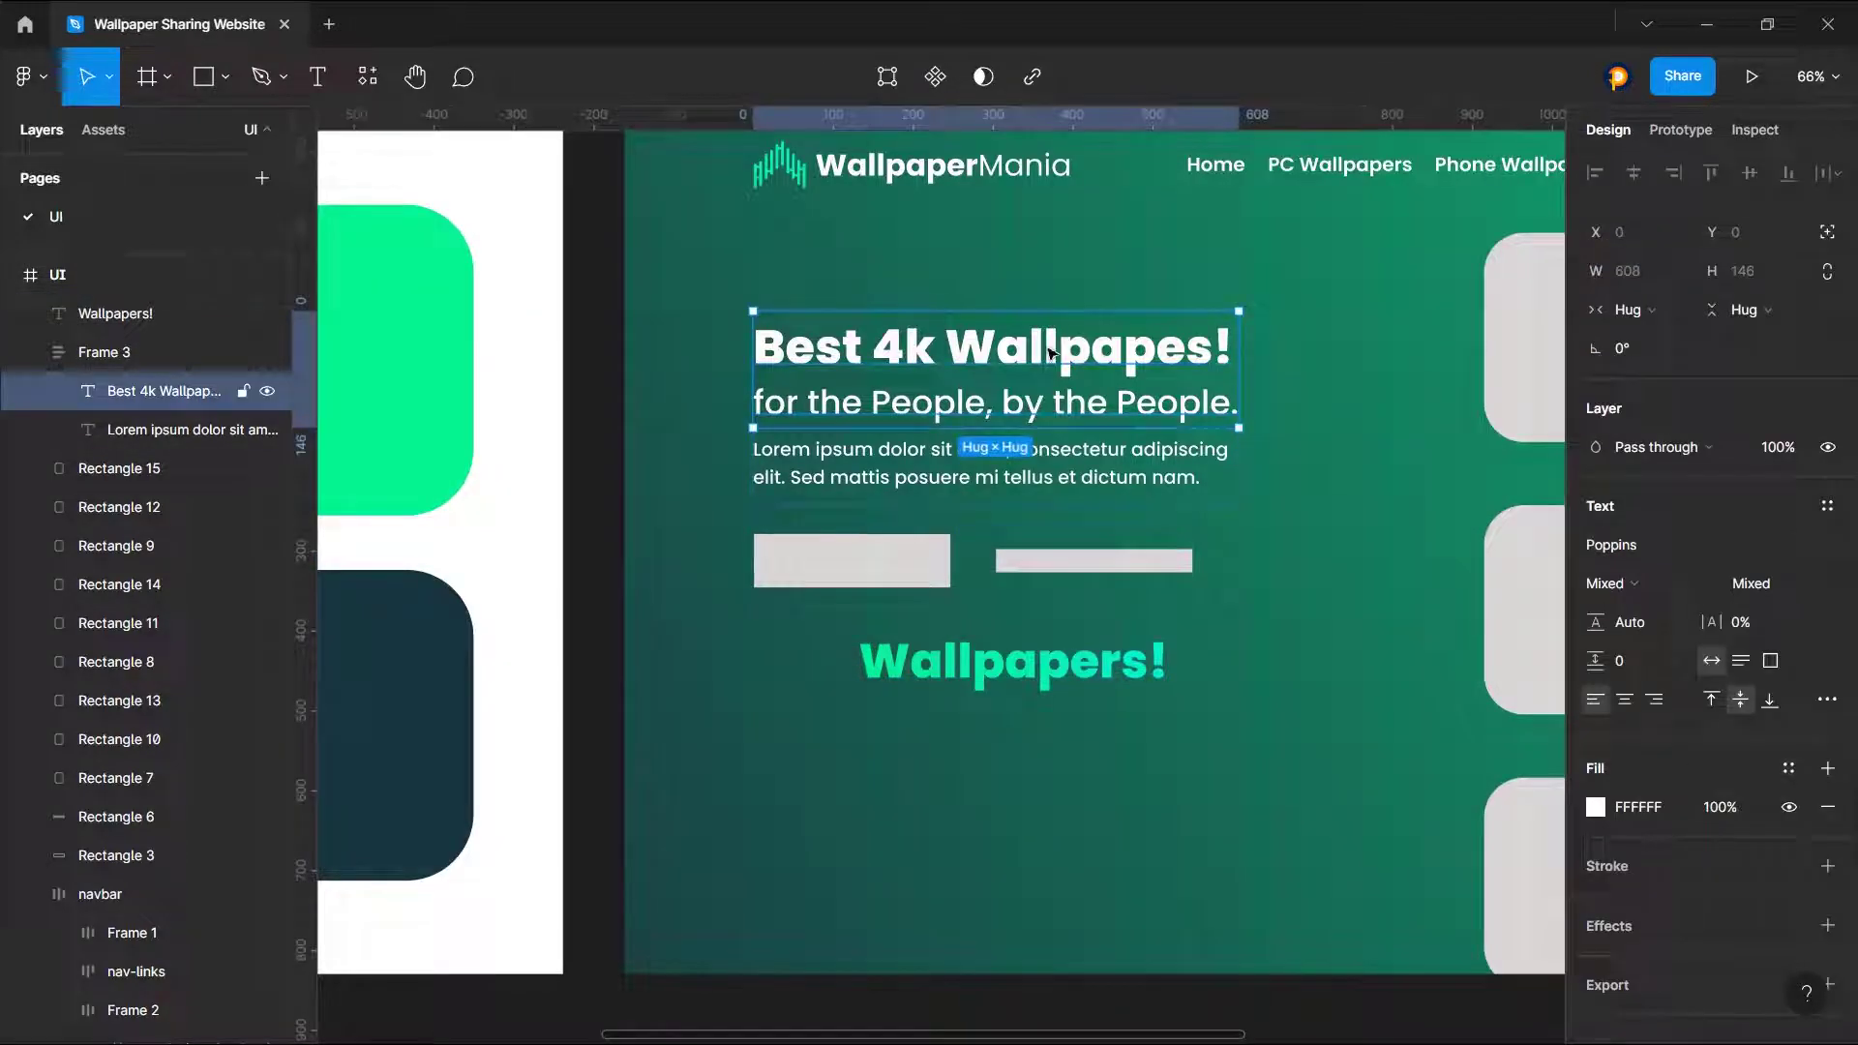
double_click(941, 346)
left_click_drag(940, 347, 1272, 353)
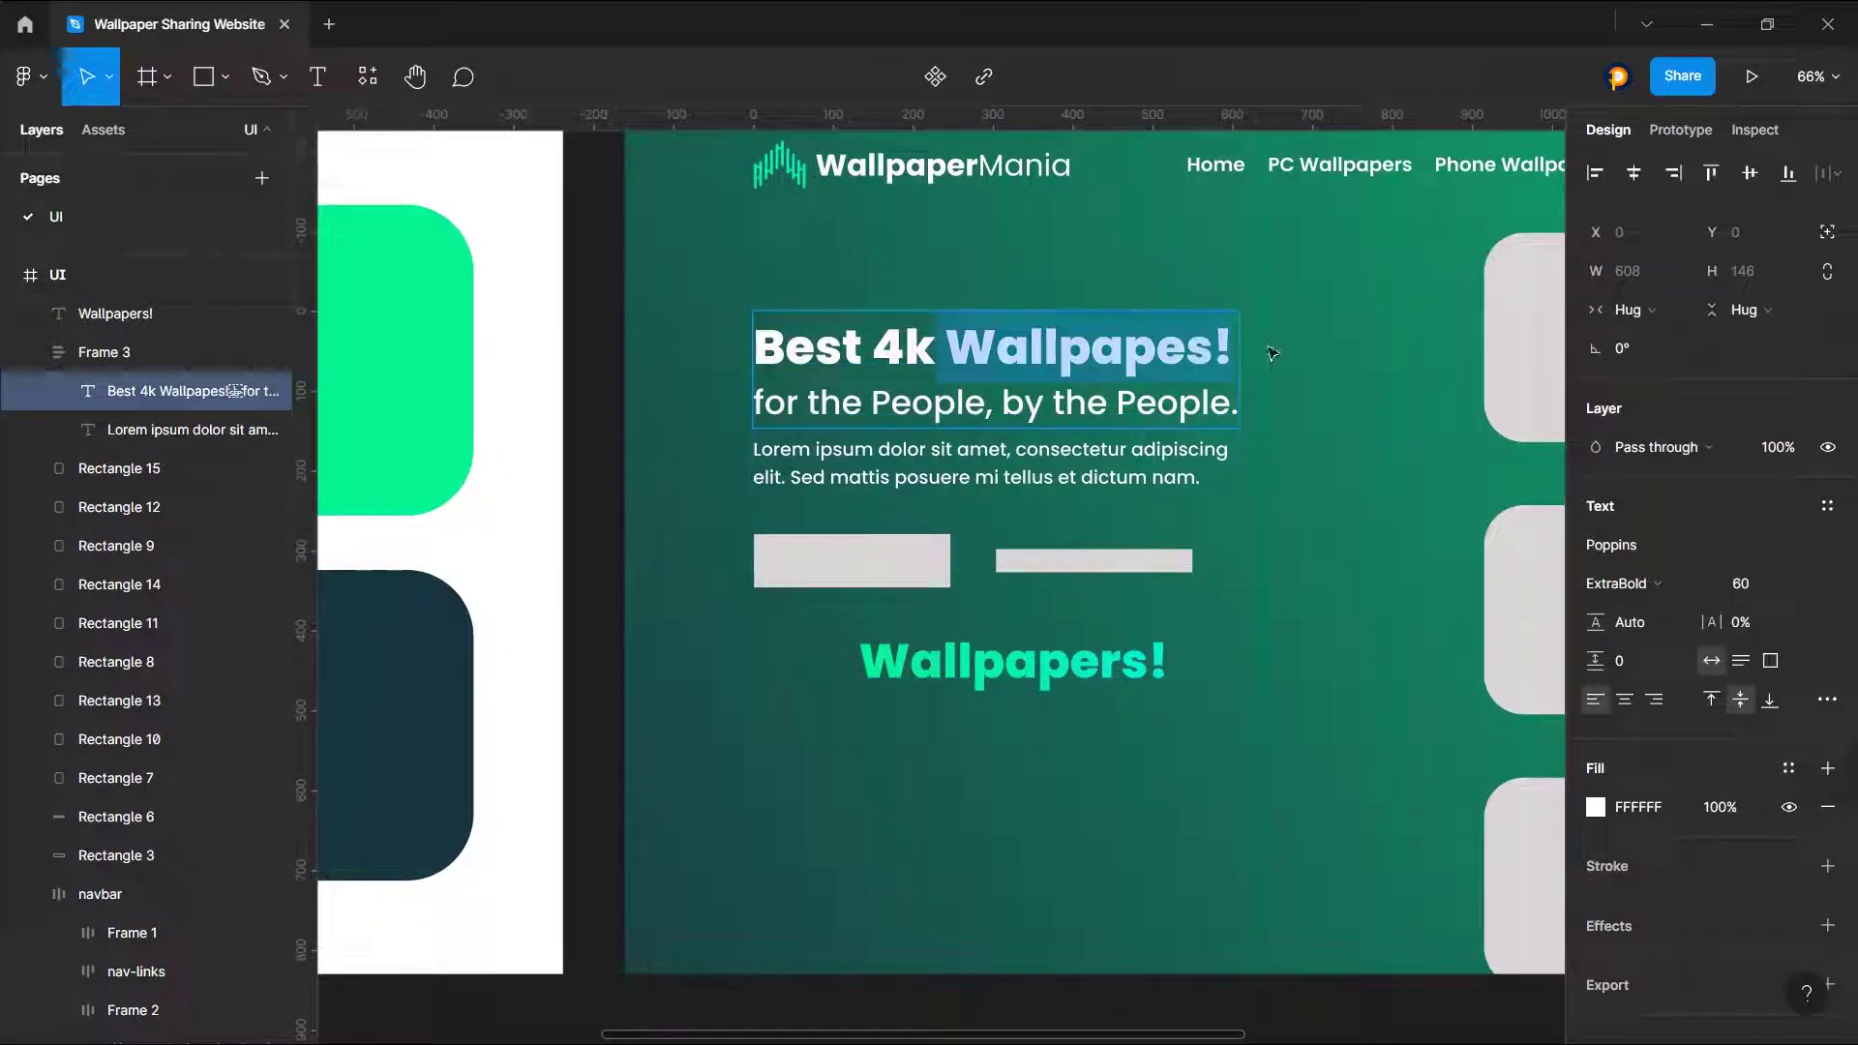
key("BackSpace")
Step: Place "Best 4k" and the gradient "Wallpapers!" side by side above the second line in a horizontal auto layout with 11 spacing and 1 left padding
left_click_drag(1014, 662, 904, 344)
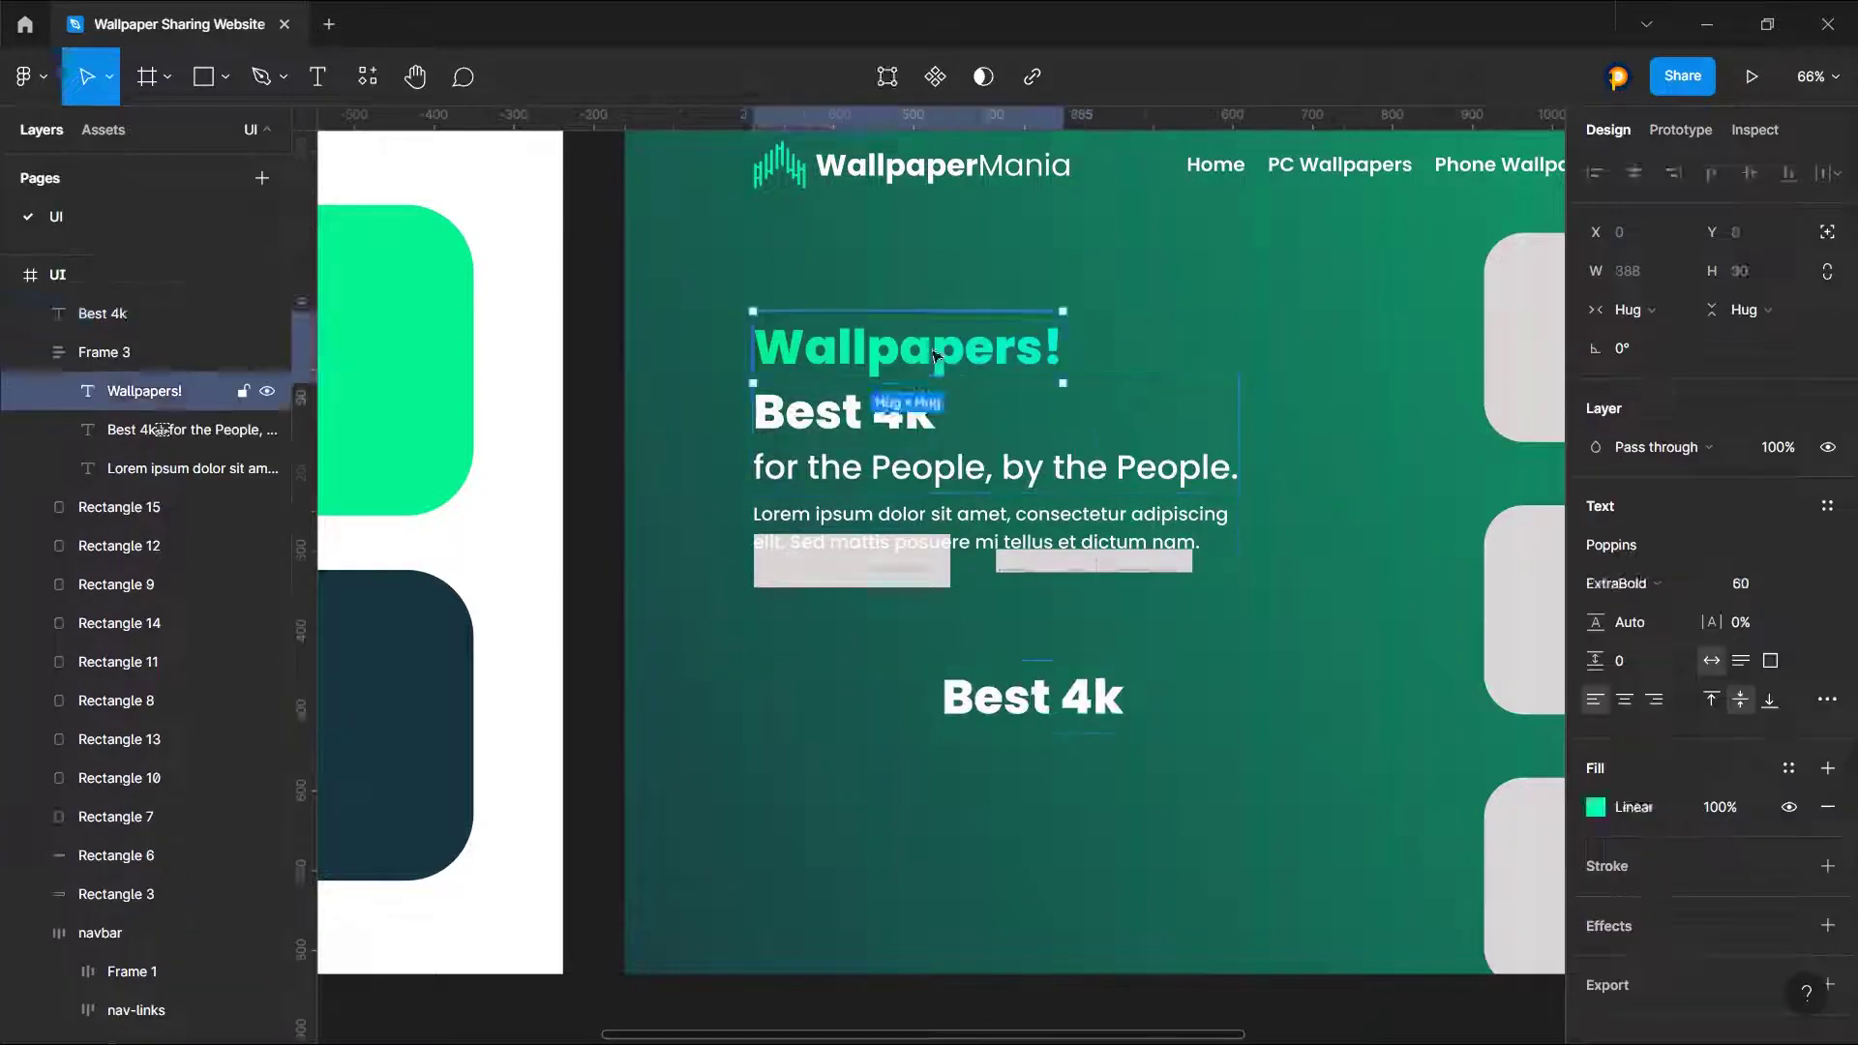
left_click_drag(1065, 358, 1034, 320)
left_click(1161, 360)
left_click_drag(1591, 568, 1601, 568)
double_click(762, 343)
scroll(763, 338, "up", 5)
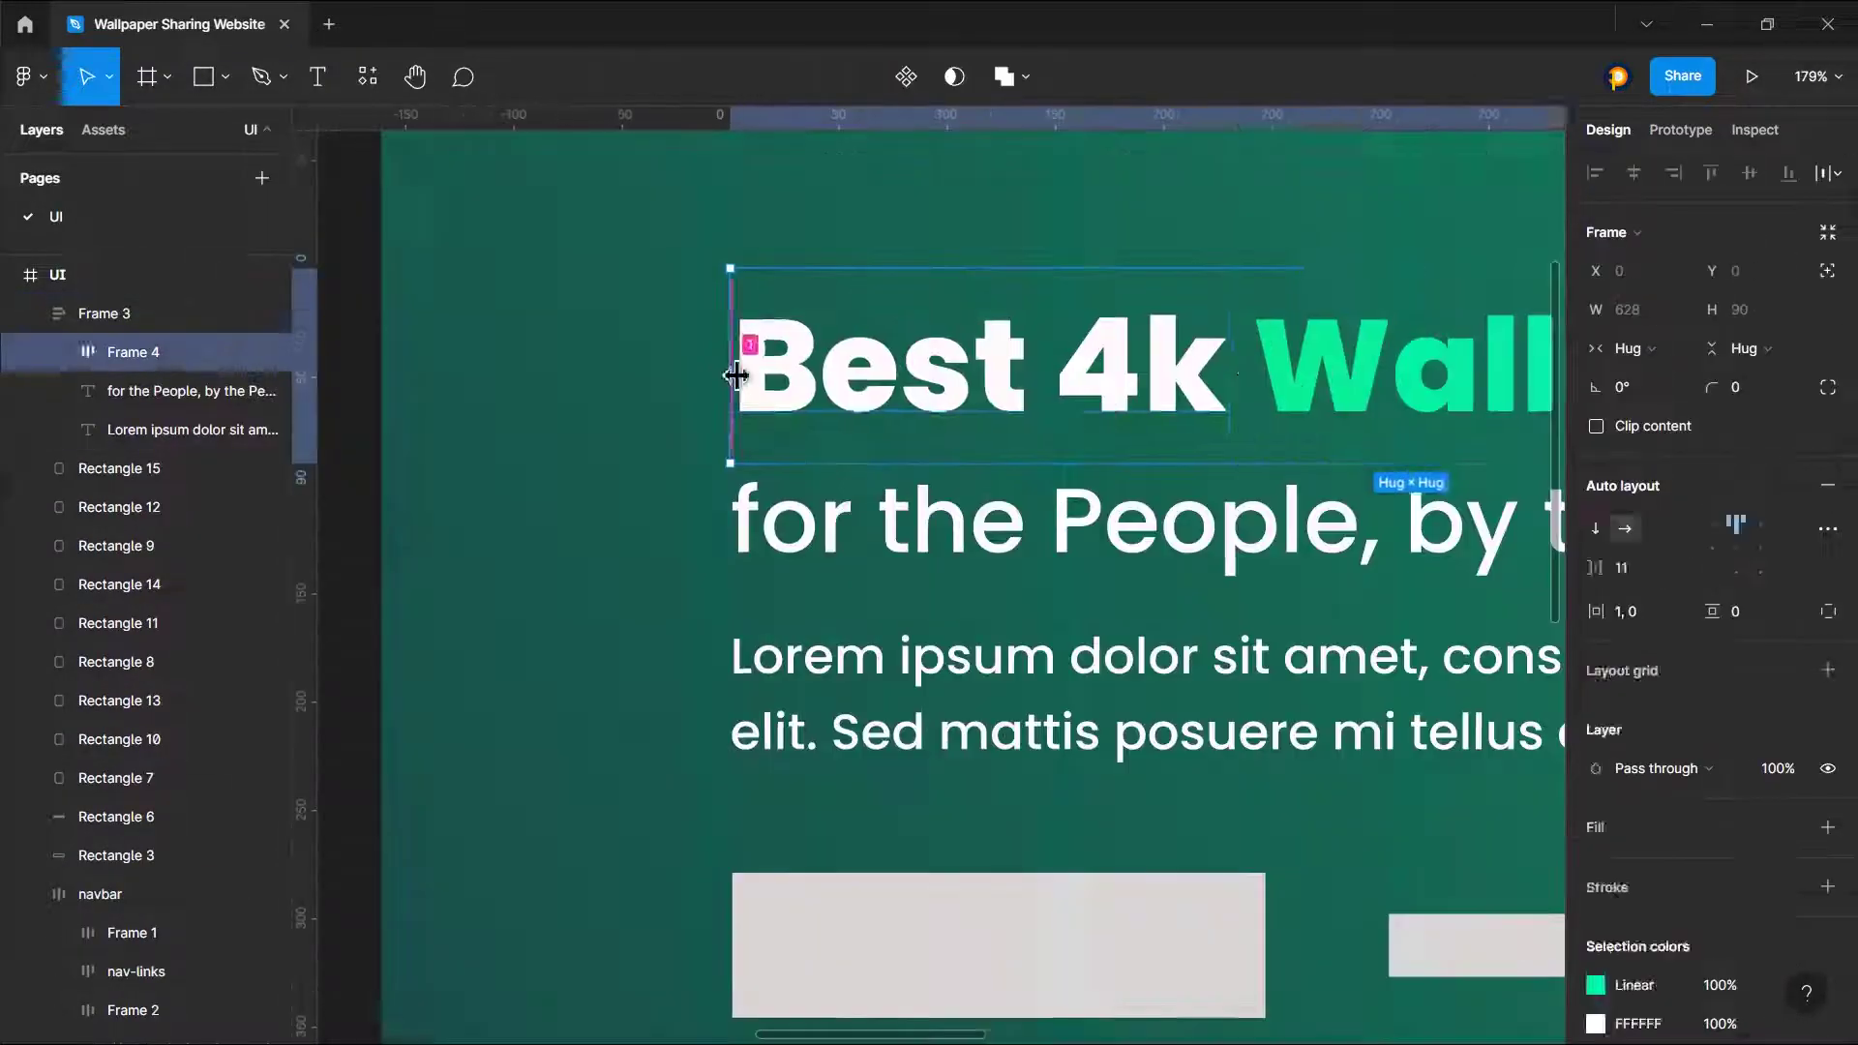
double_click(746, 377)
scroll(620, 397, "down", 5)
Step: Restyle the Upload button copy below the paragraph with a green-to-cyan gradient and 173640 text, and relabel it "Explore Wallpapers"
left_click(1121, 521)
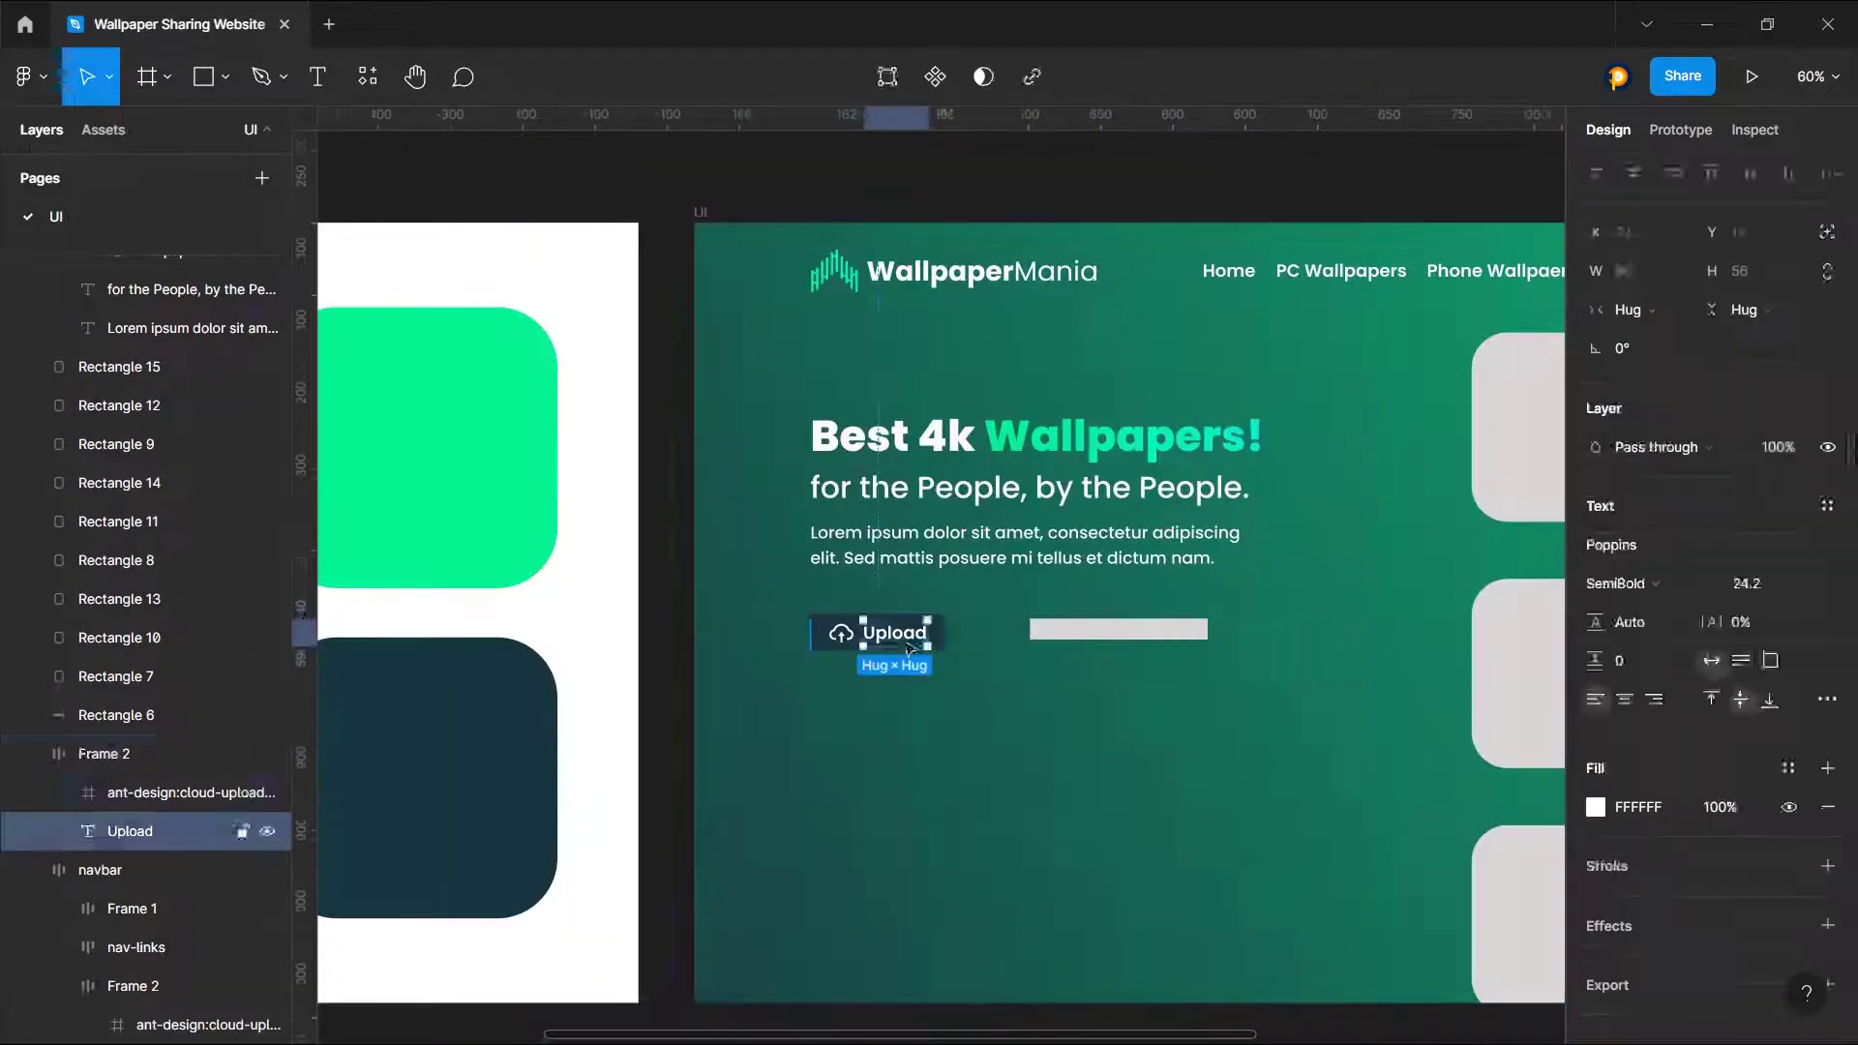
left_click(1392, 928)
left_click(904, 668)
double_click(894, 633)
type("Download Wa")
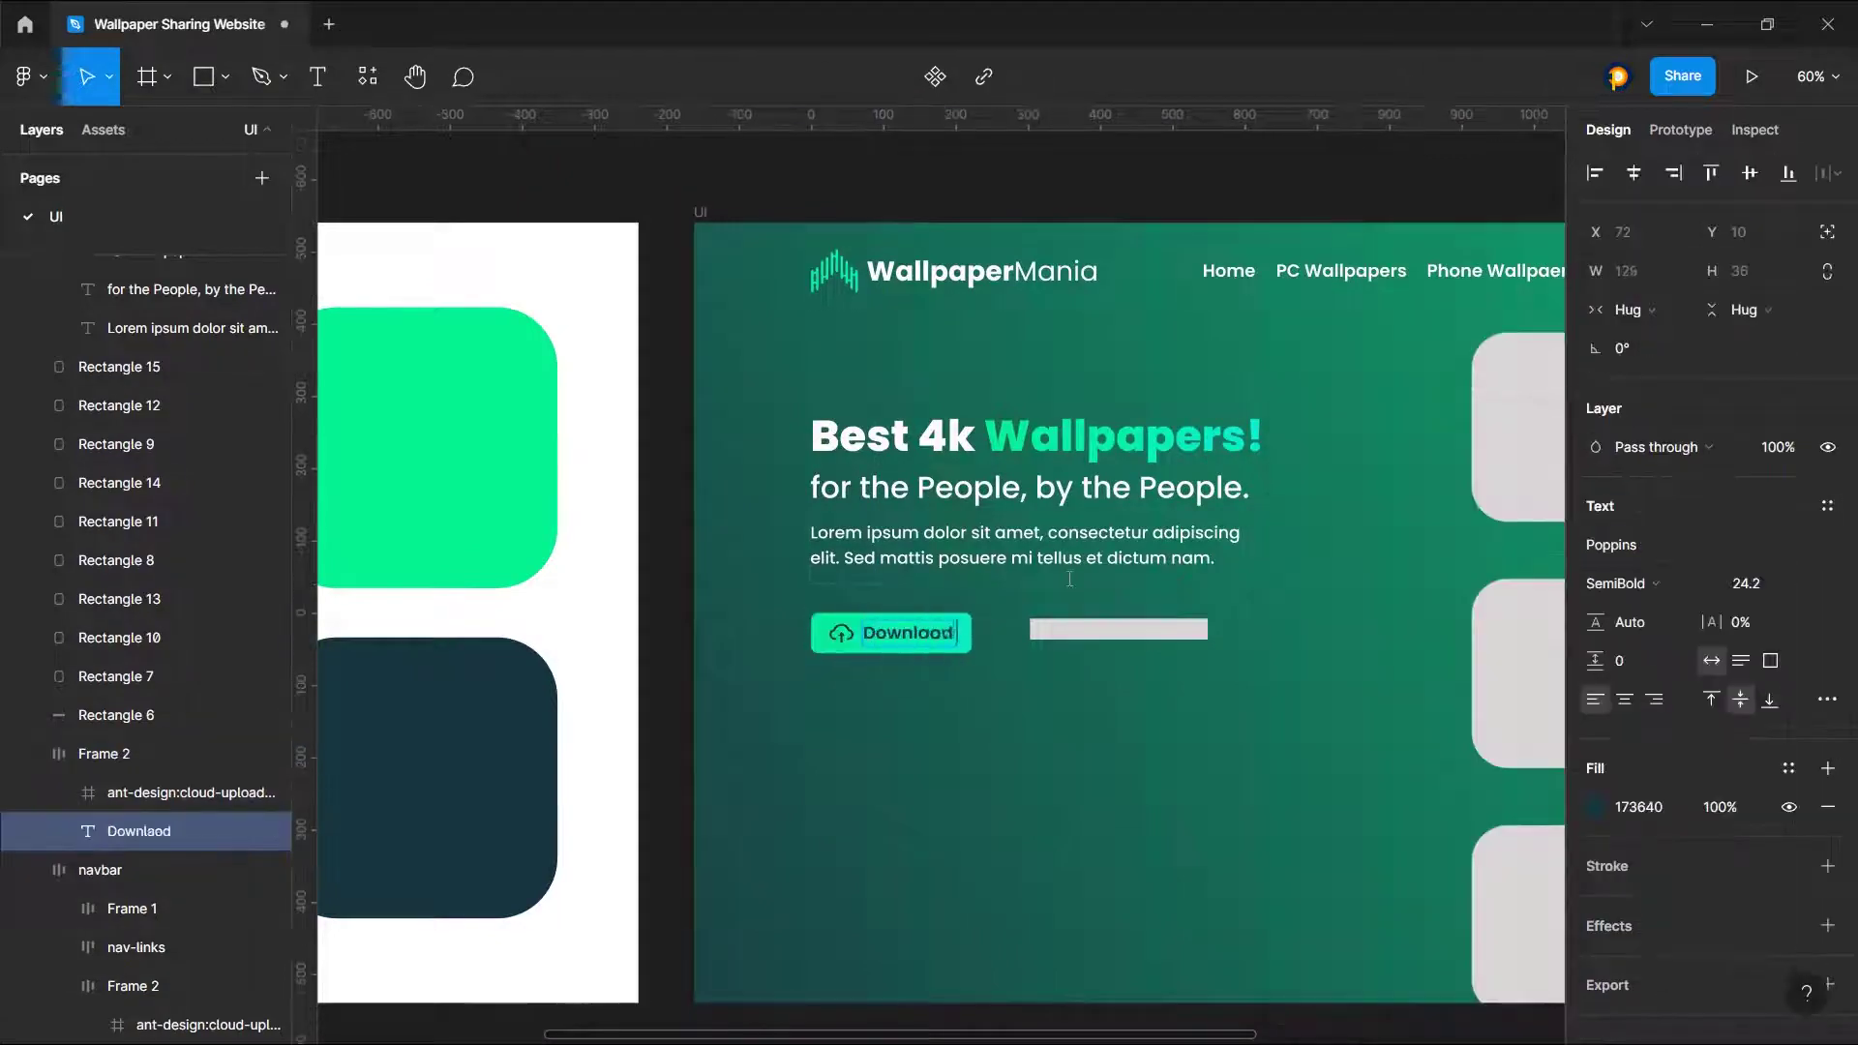
key("ctrl+a")
type("Explore Wallpapers")
left_click_drag(1151, 636, 1222, 647)
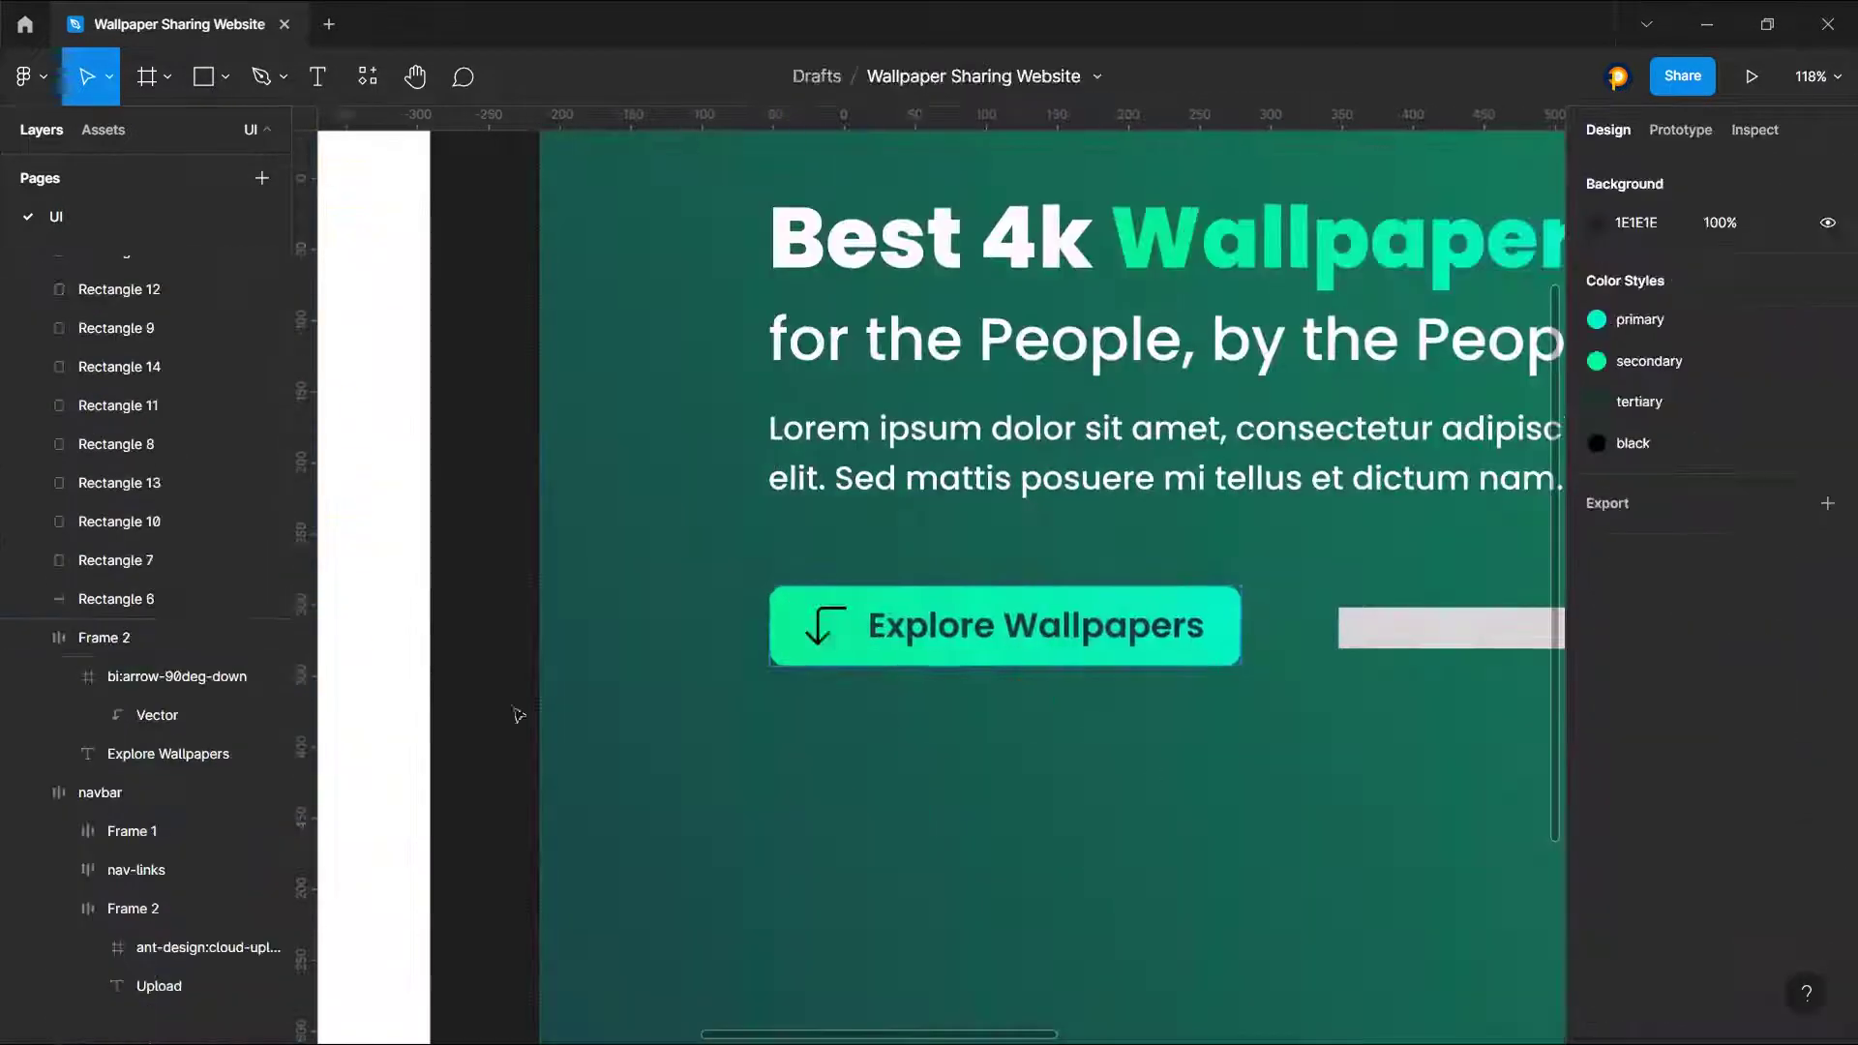
Step: Select the nine grey placeholder cards in the UI frame and add a new page named "Components"
scroll(518, 715, "down", 3)
left_click(713, 697)
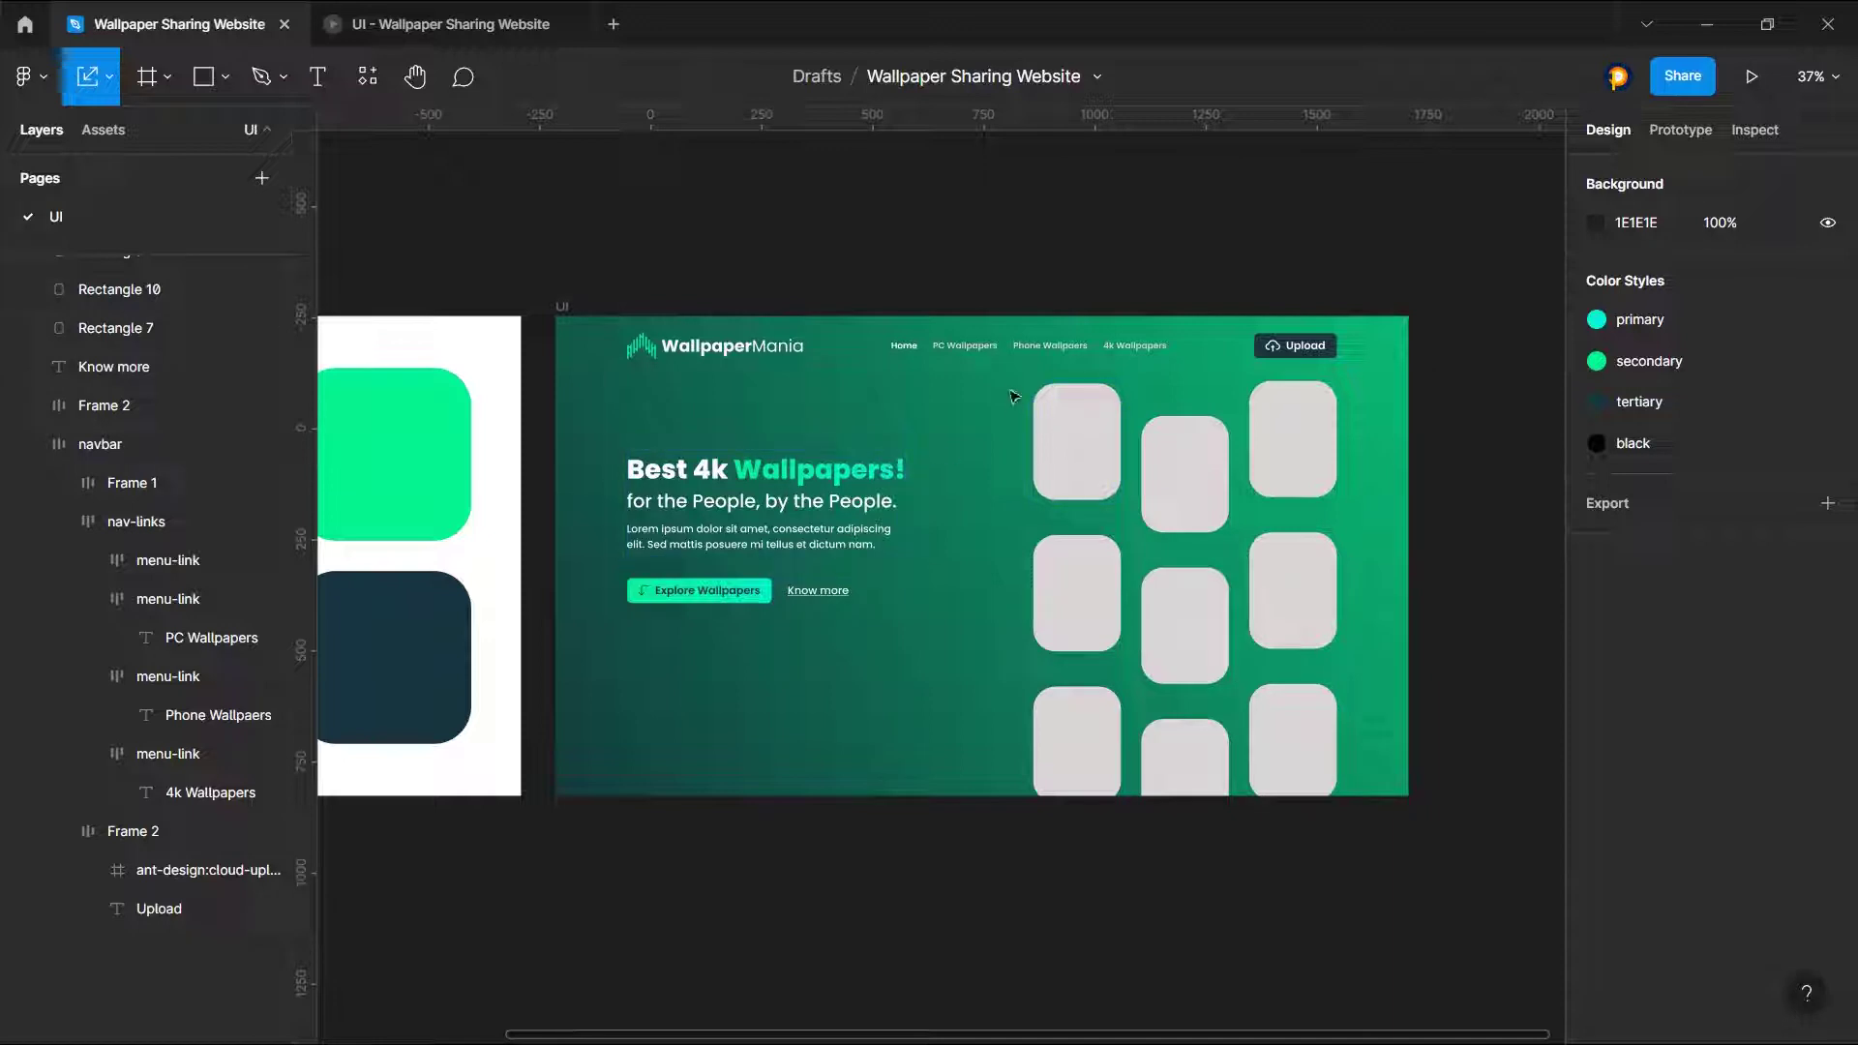
left_click_drag(1009, 379, 1373, 809)
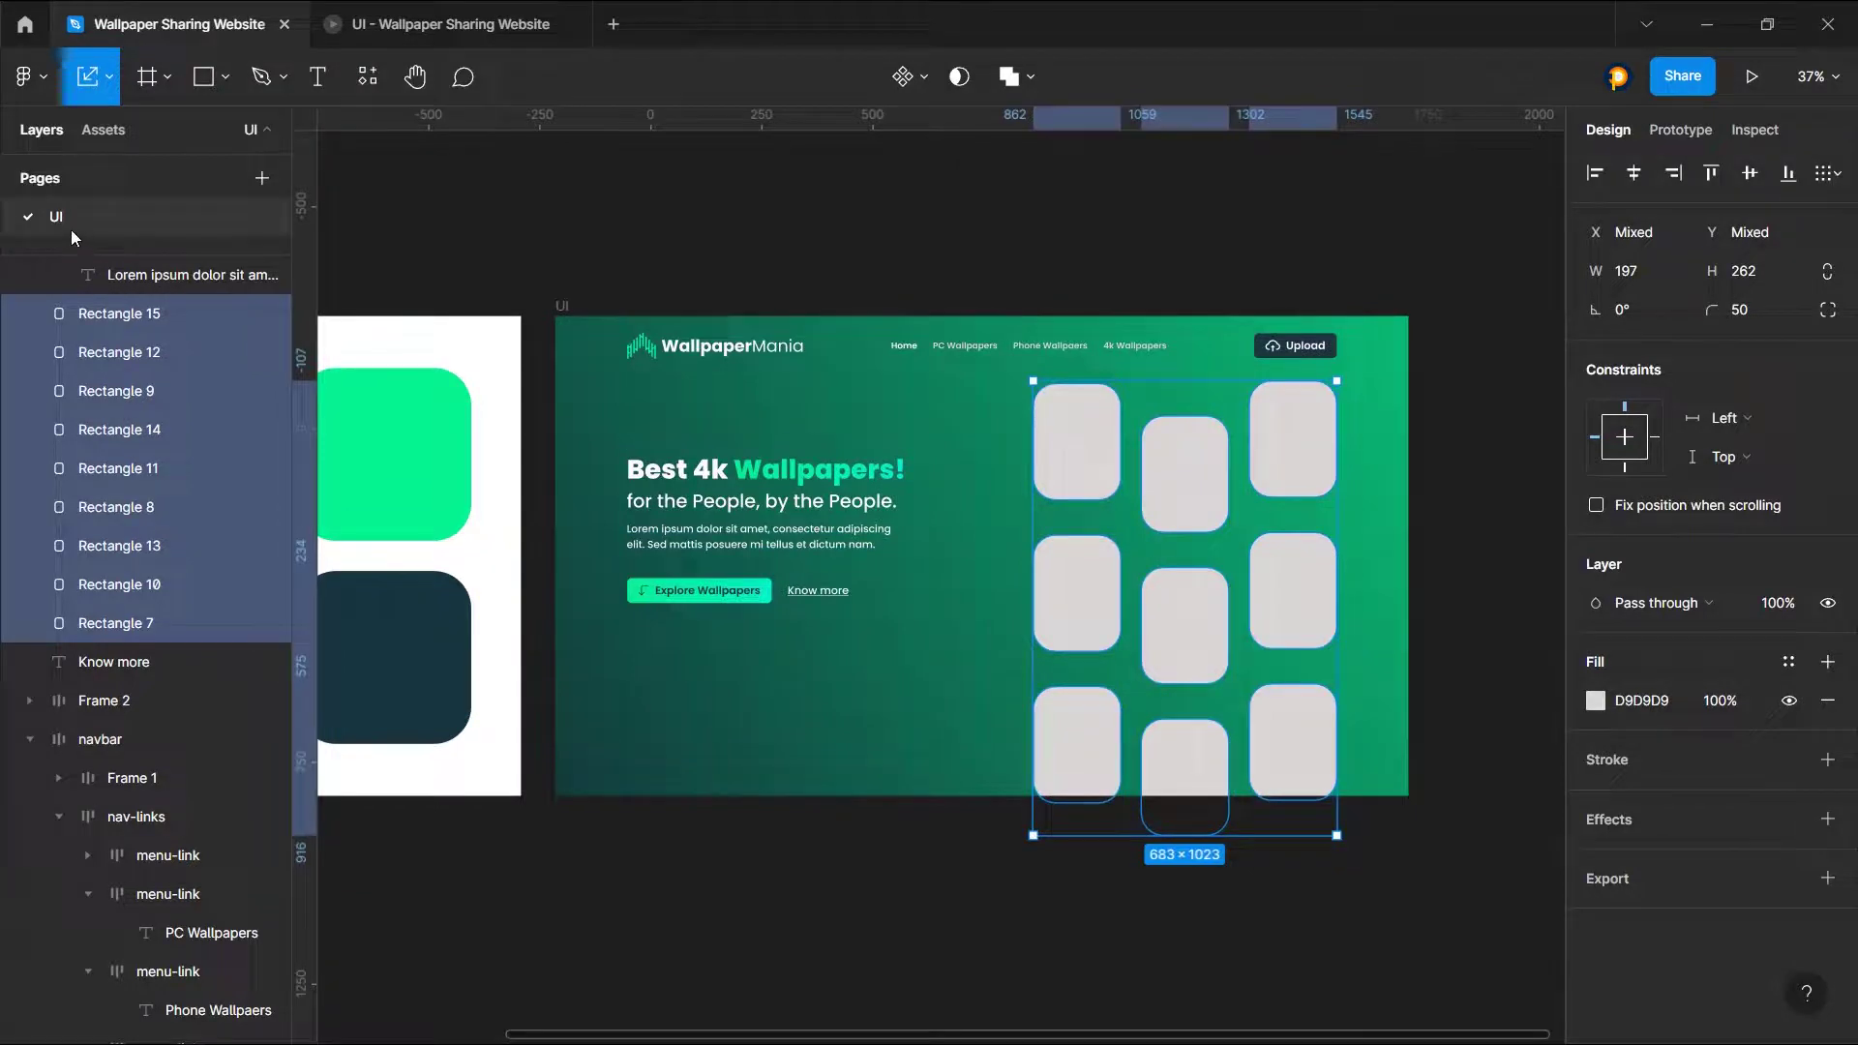
left_click(260, 180)
type("Co")
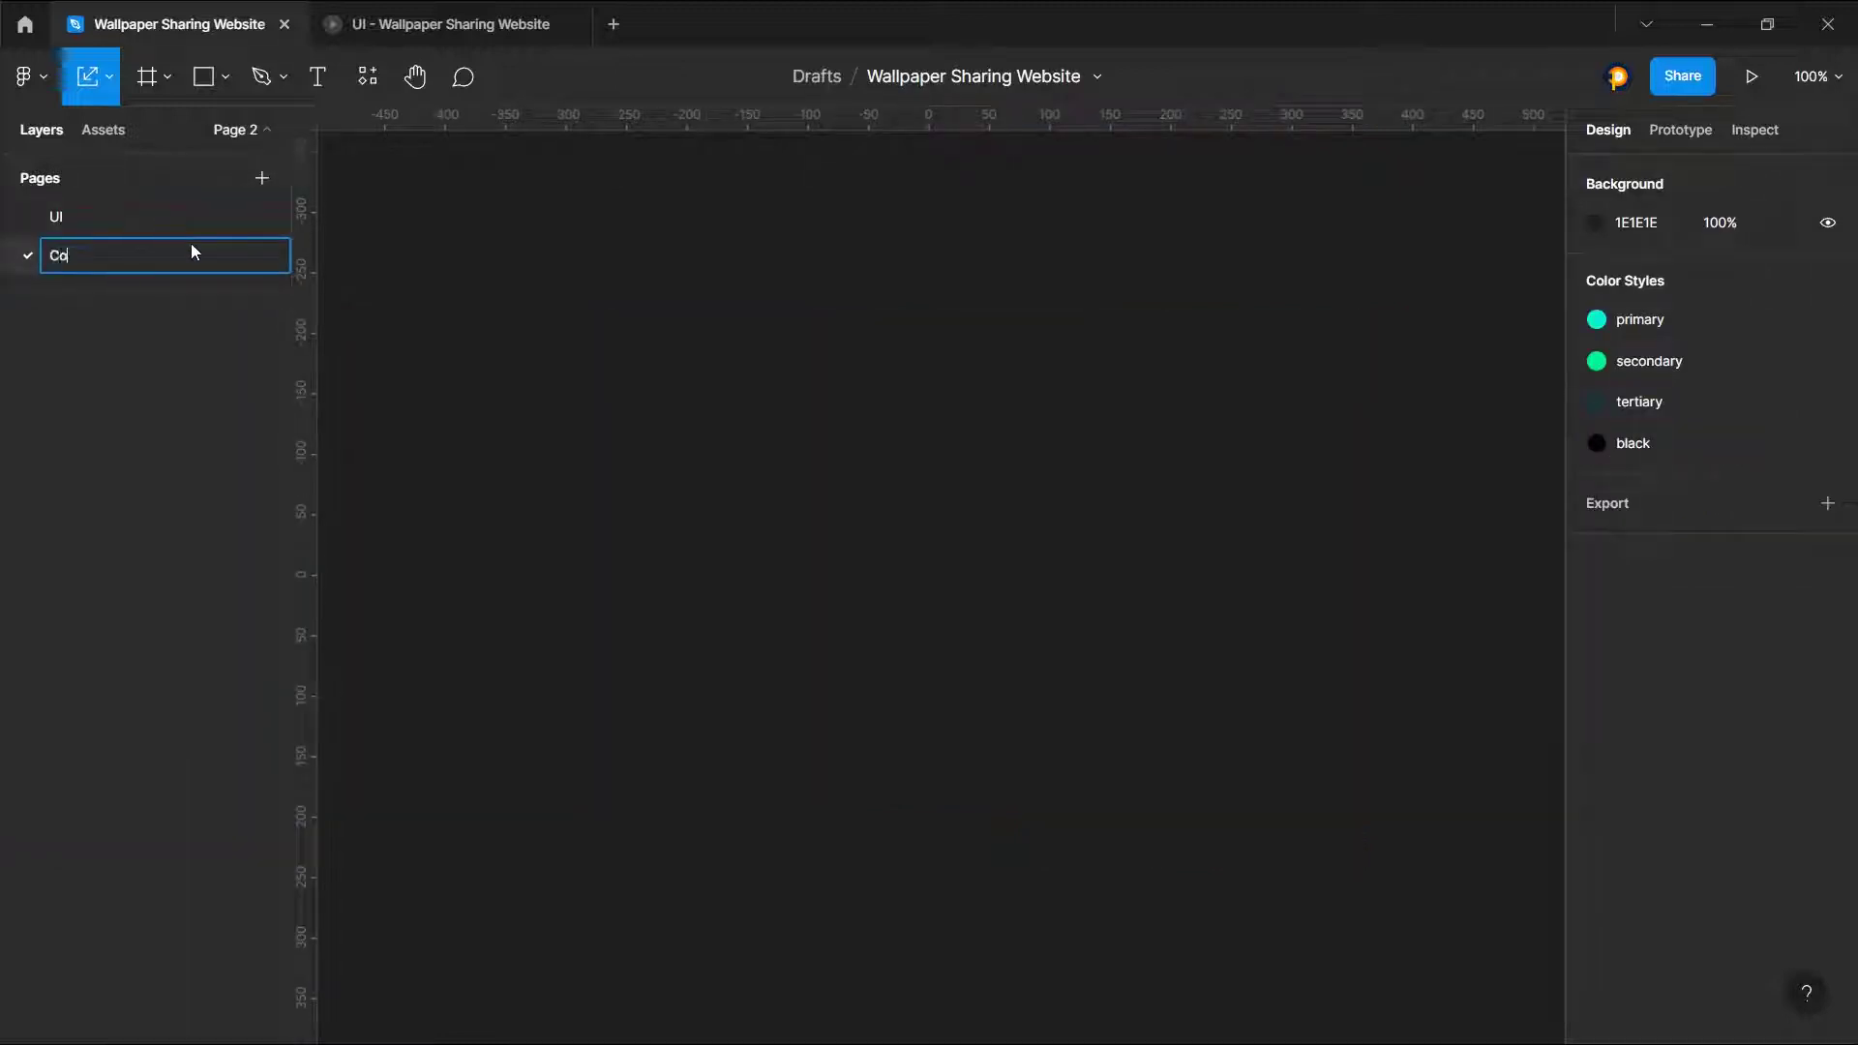
type("mponents")
key("Return")
Step: Cut the nine placeholder cards on the UI page, undo the cut, and return to the Components page
left_click(147, 215)
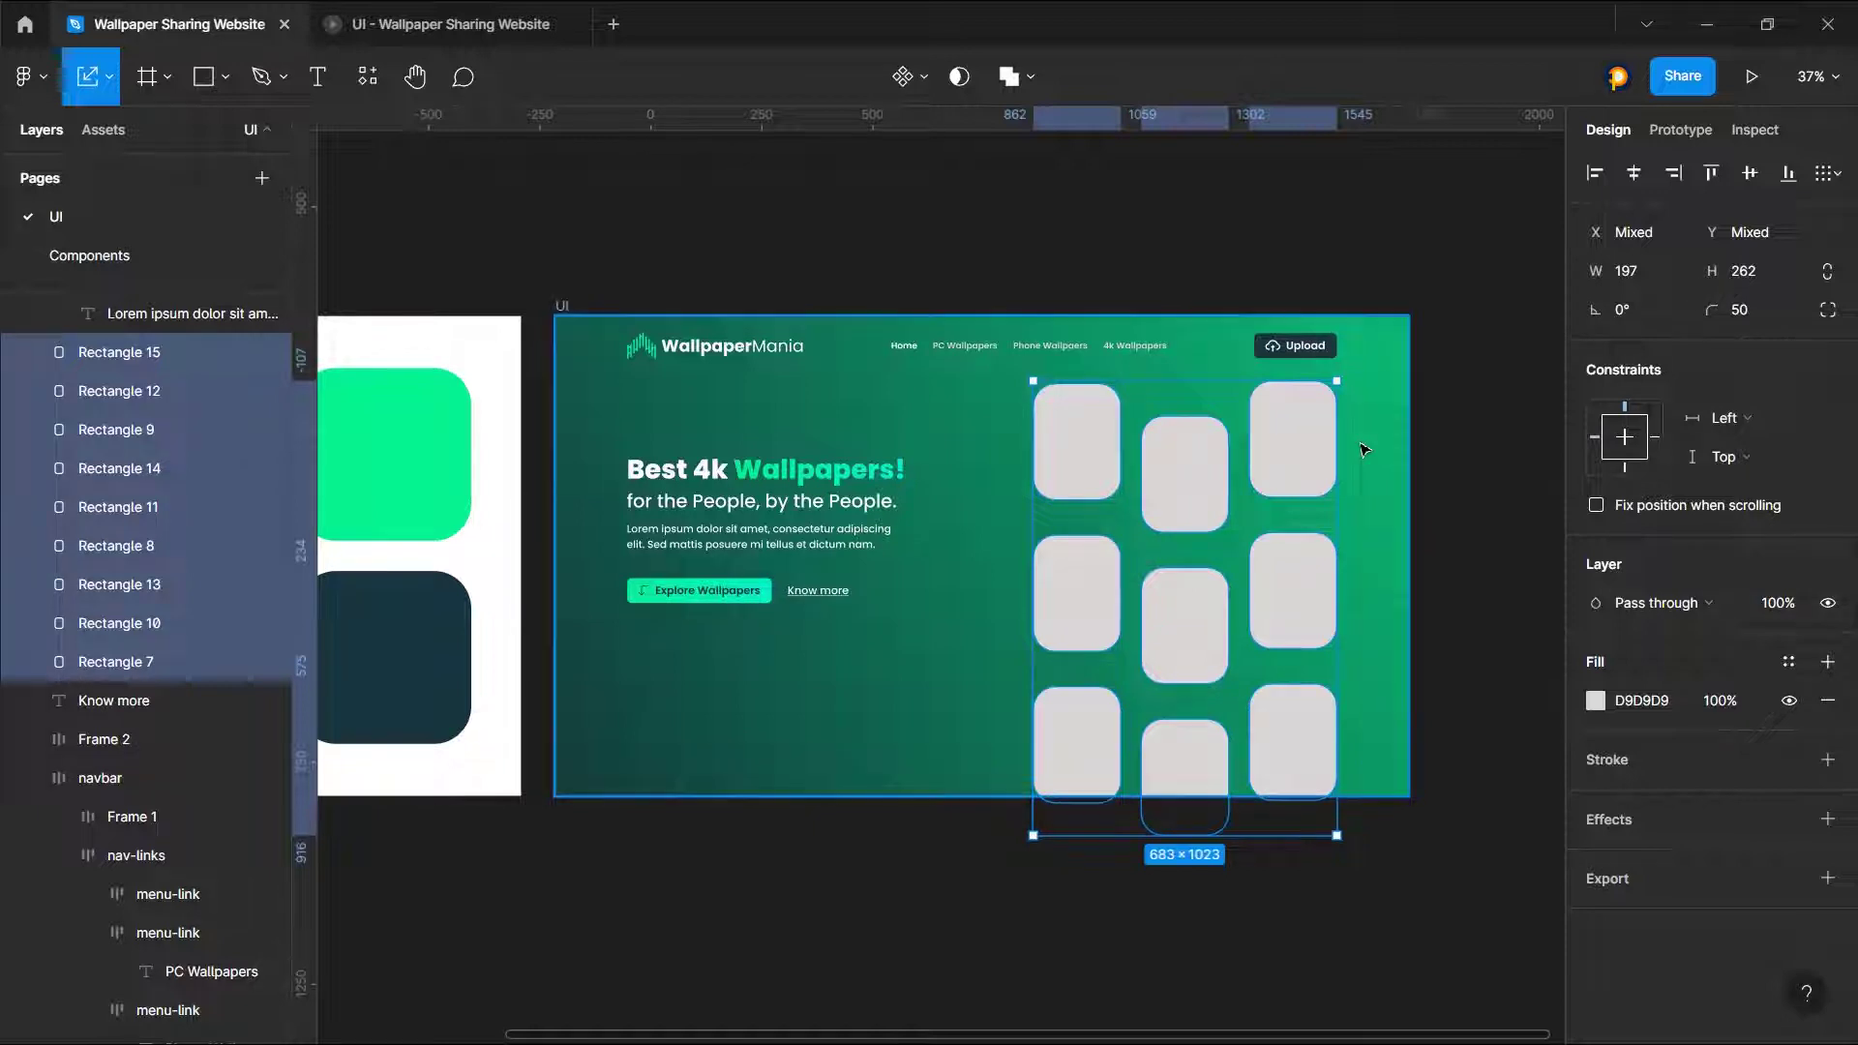
key("ctrl+x")
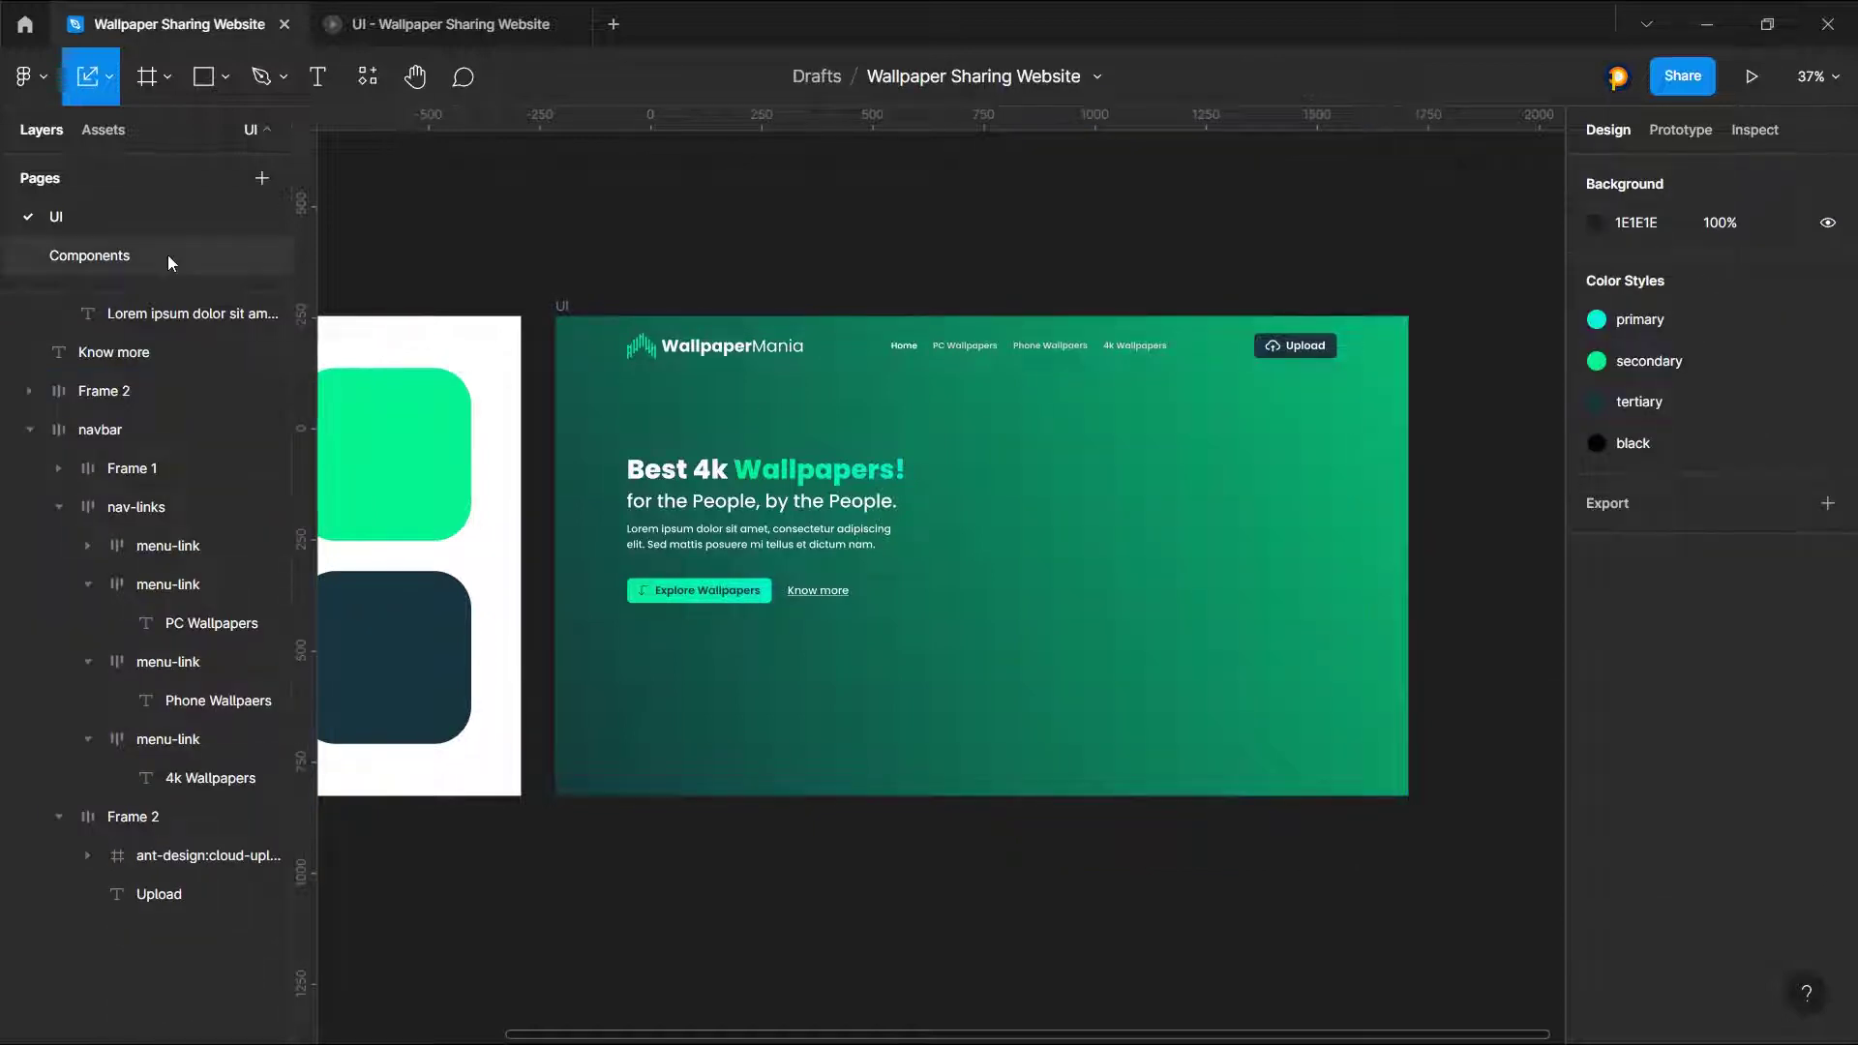
key("ctrl+z")
left_click(137, 255)
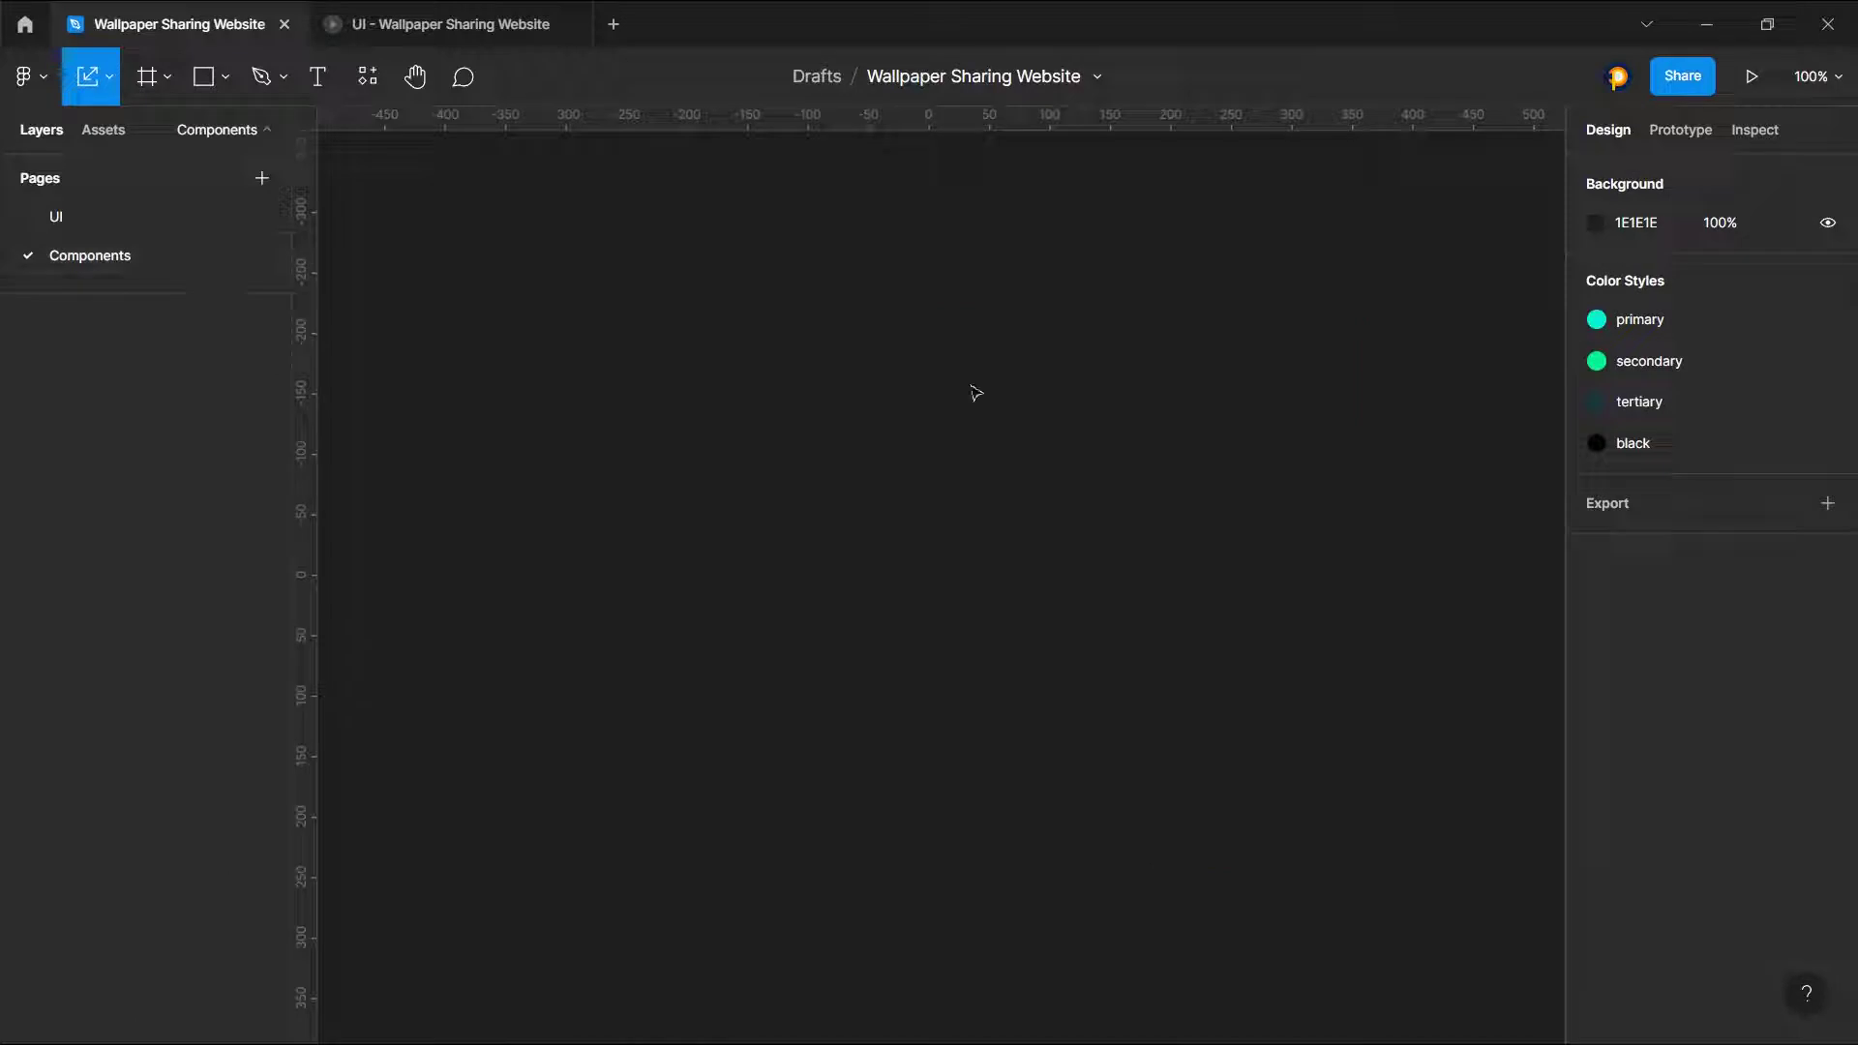
Step: Draw a frame on the Components page and set its size to 1920 × 1080
left_click(147, 77)
left_click_drag(733, 334, 1172, 573)
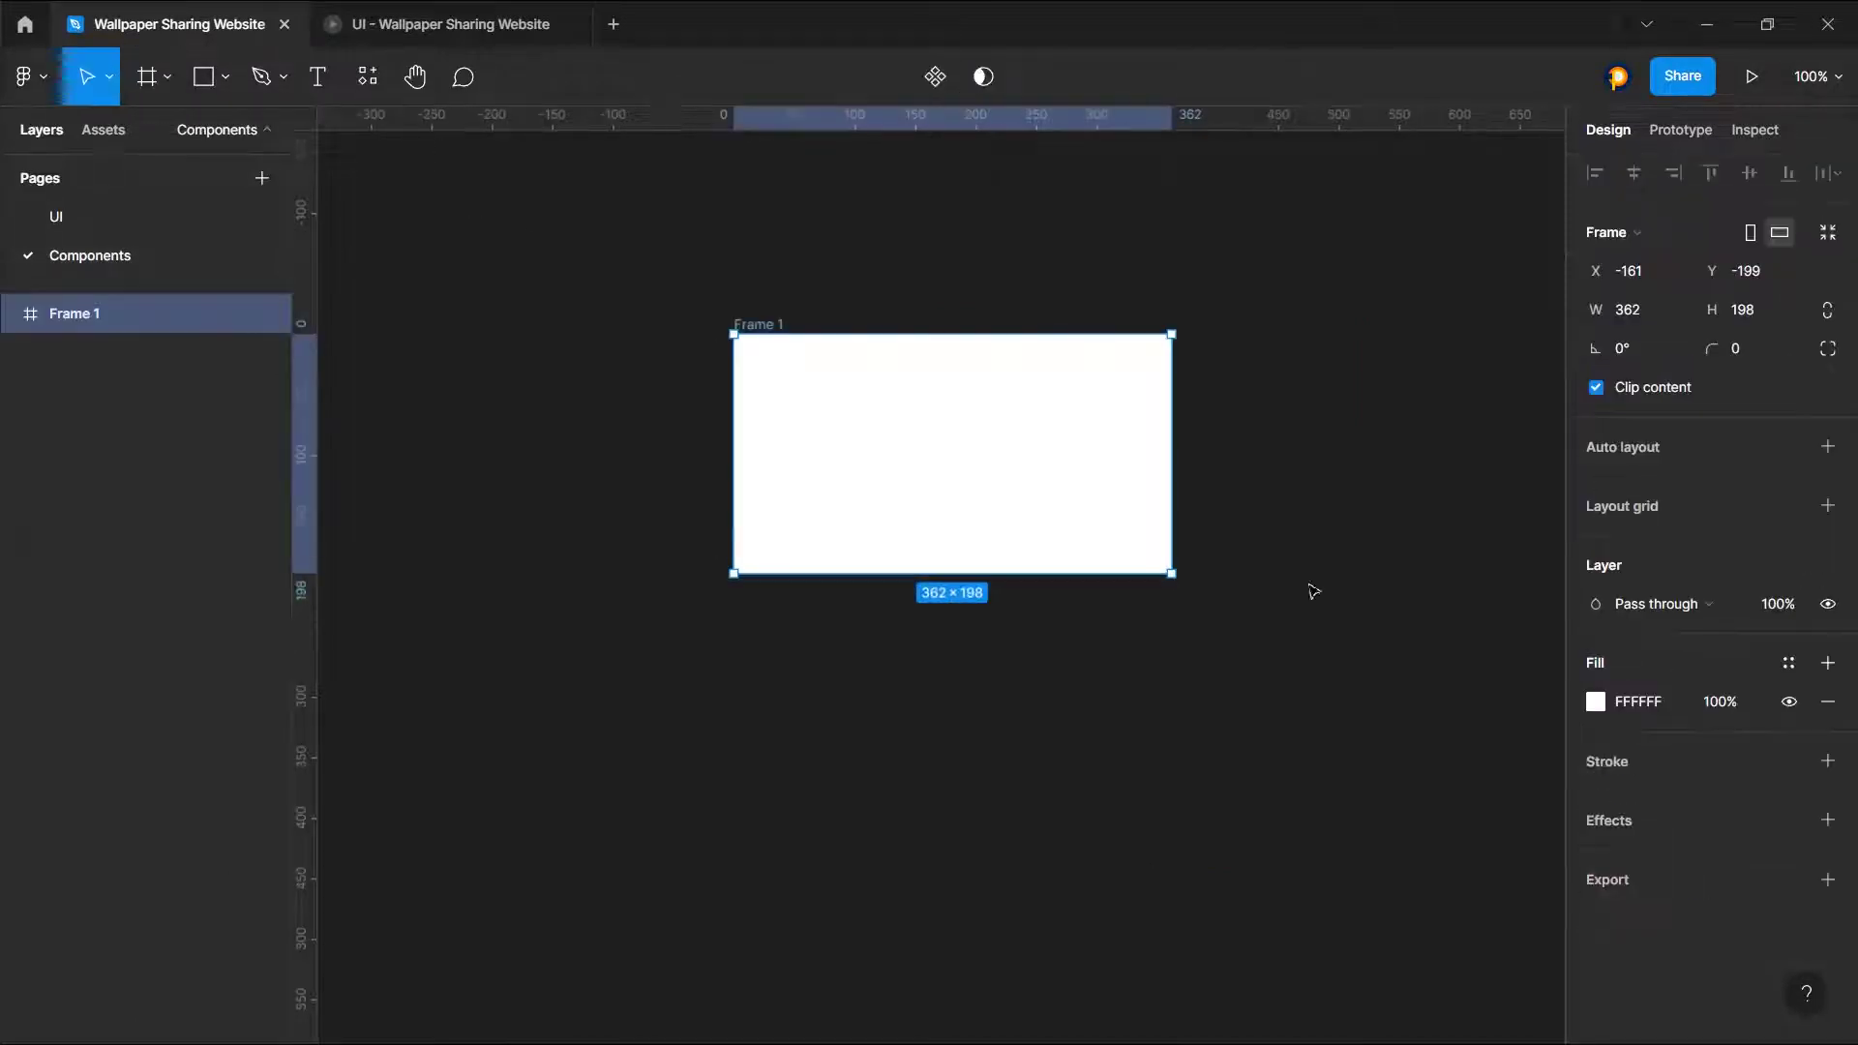
left_click(1667, 307)
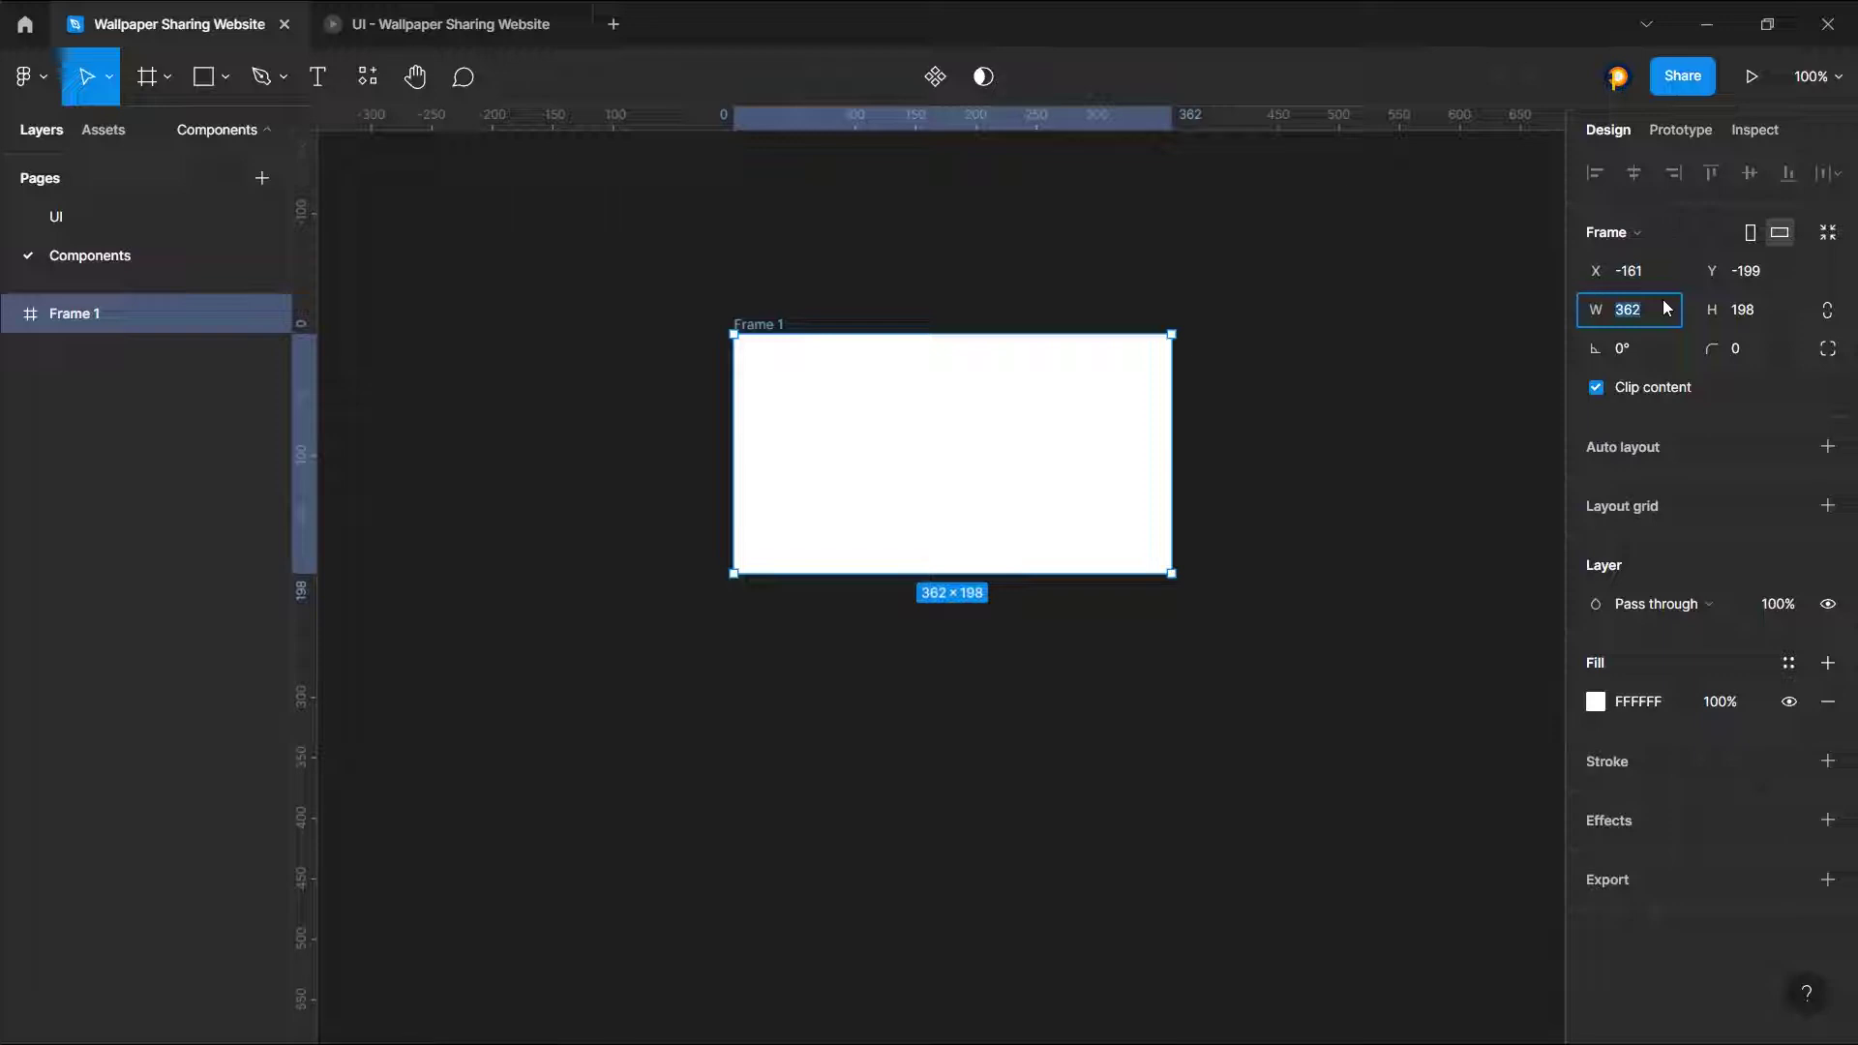
left_click(1747, 313)
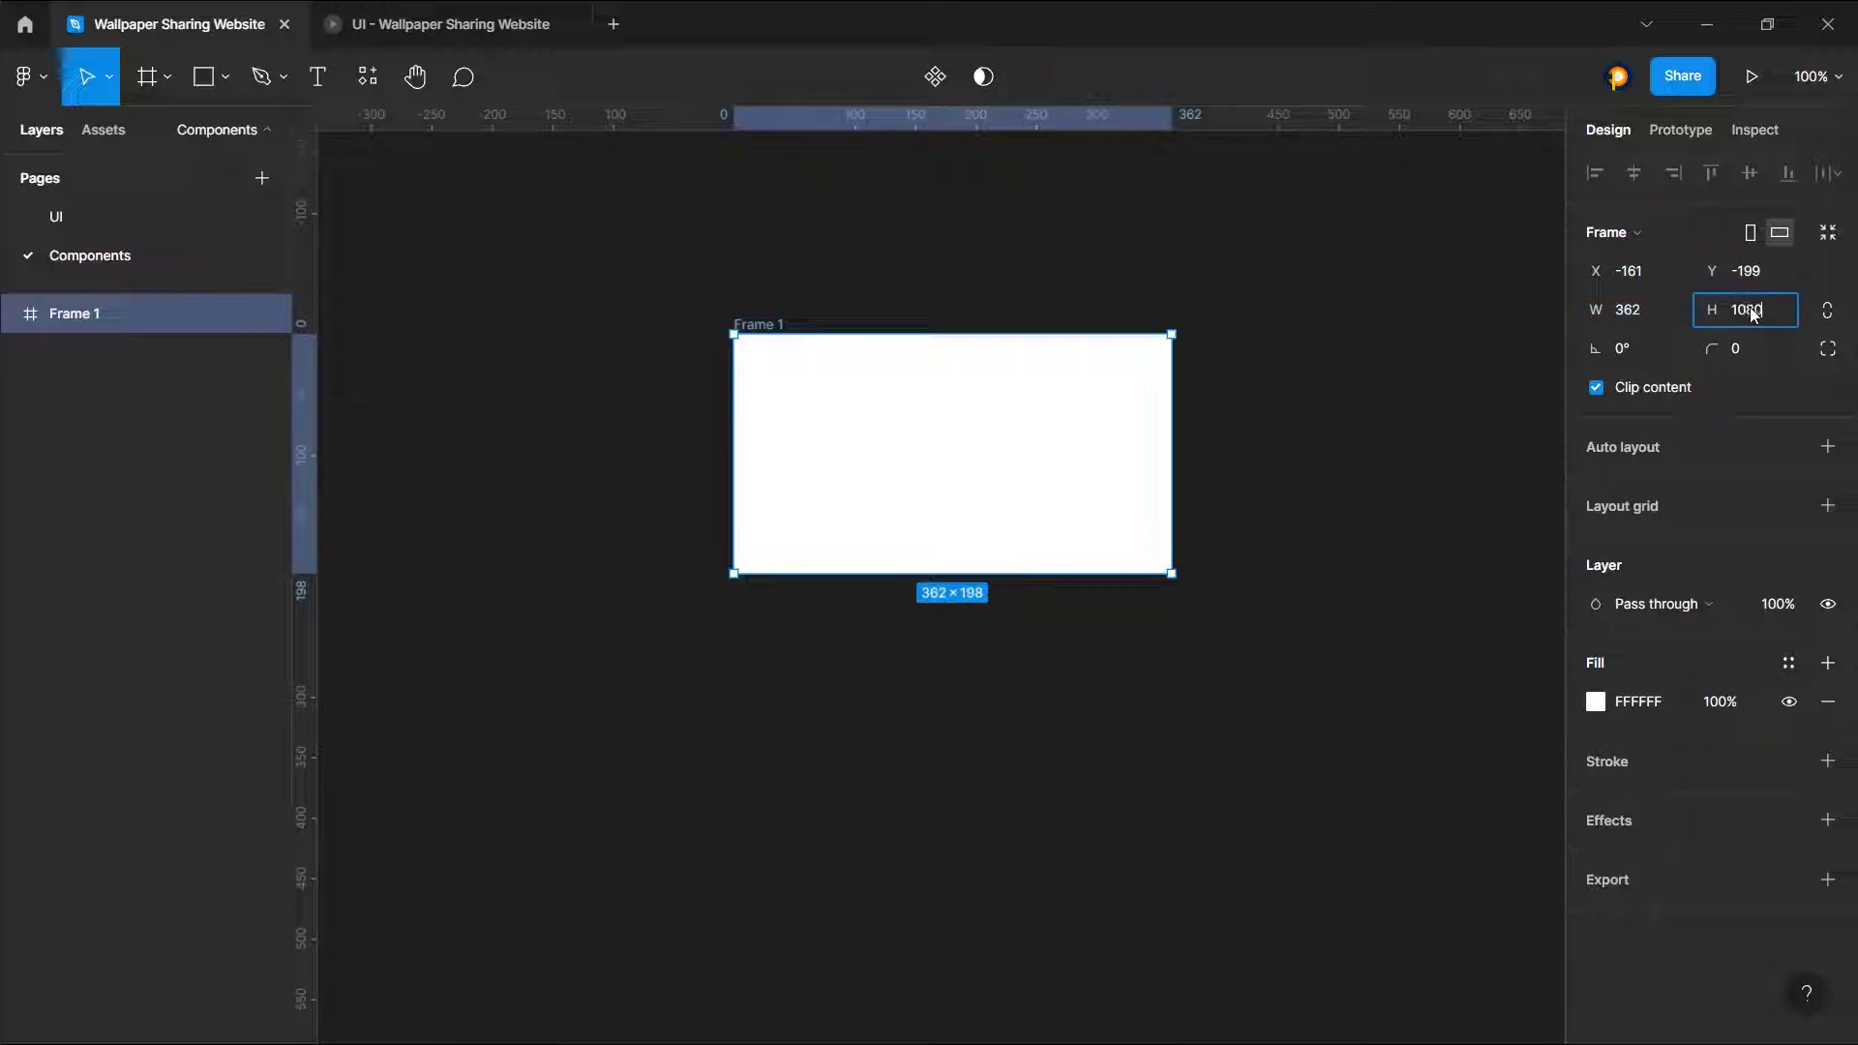
type("1080")
left_click(1663, 312)
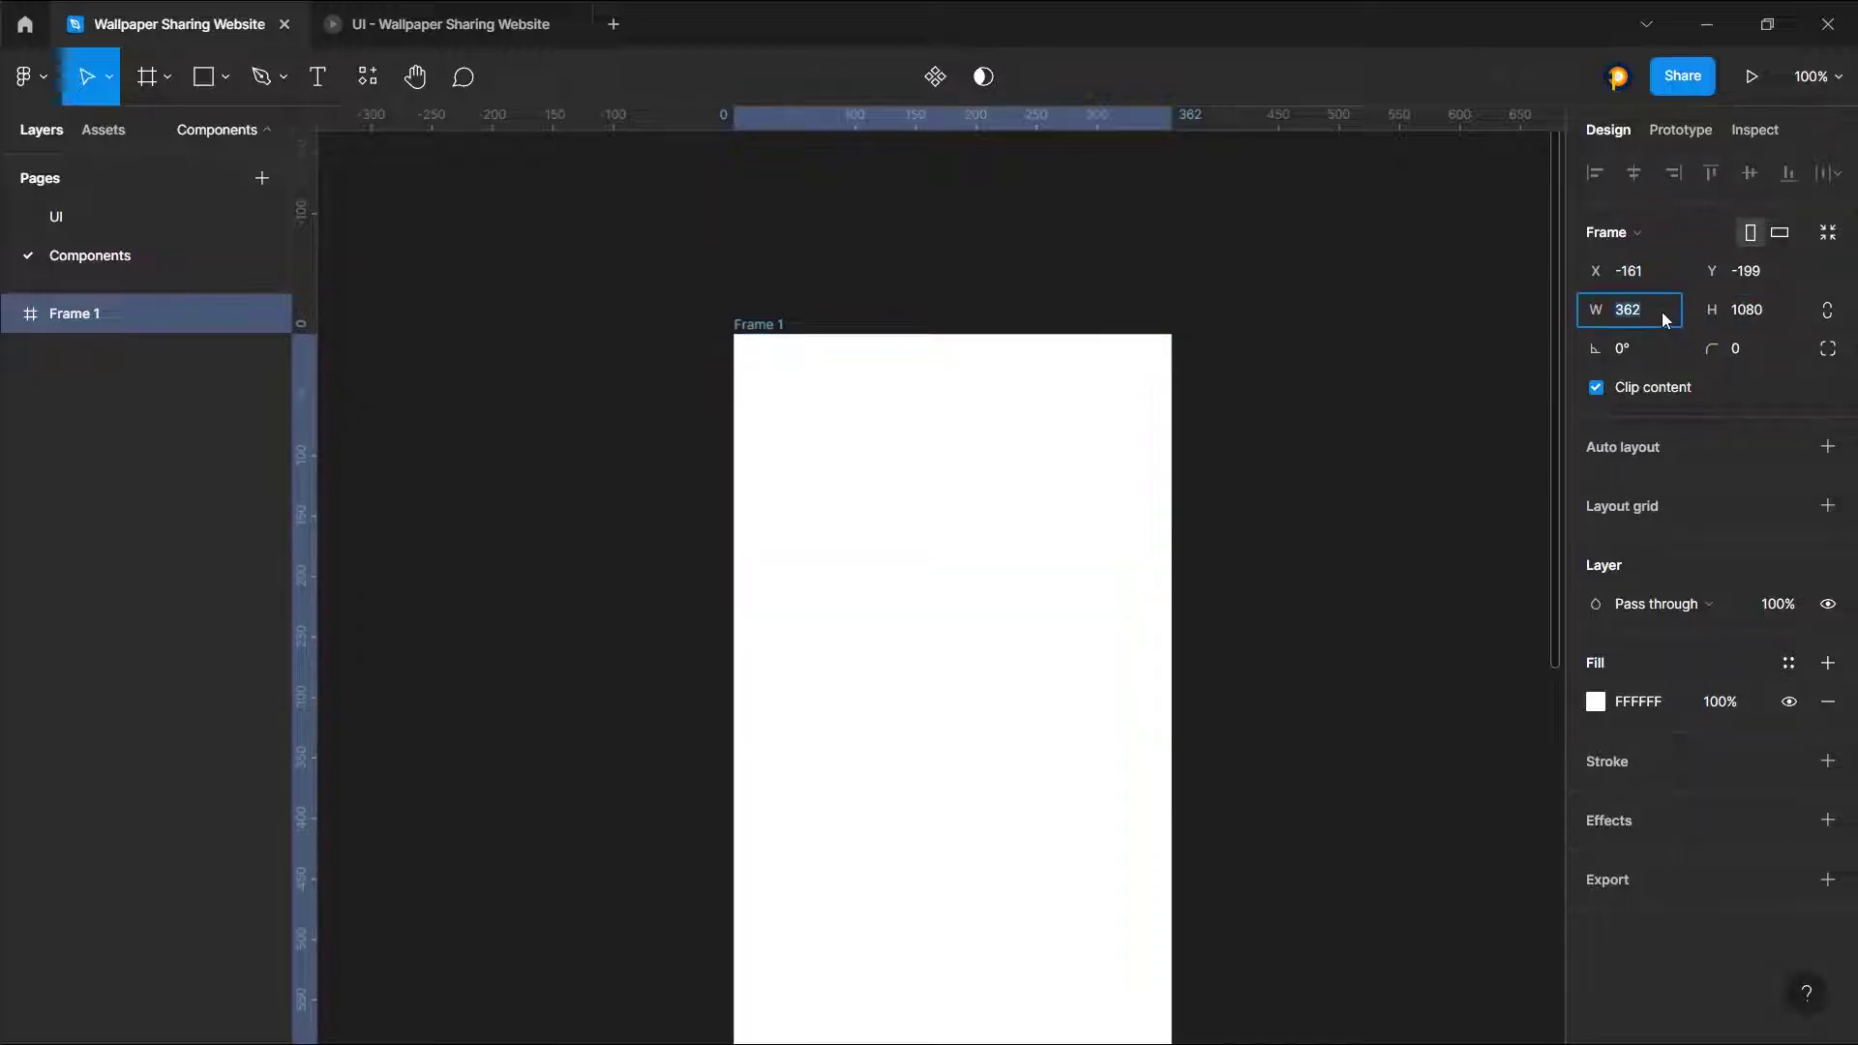
type("1920")
key("Return")
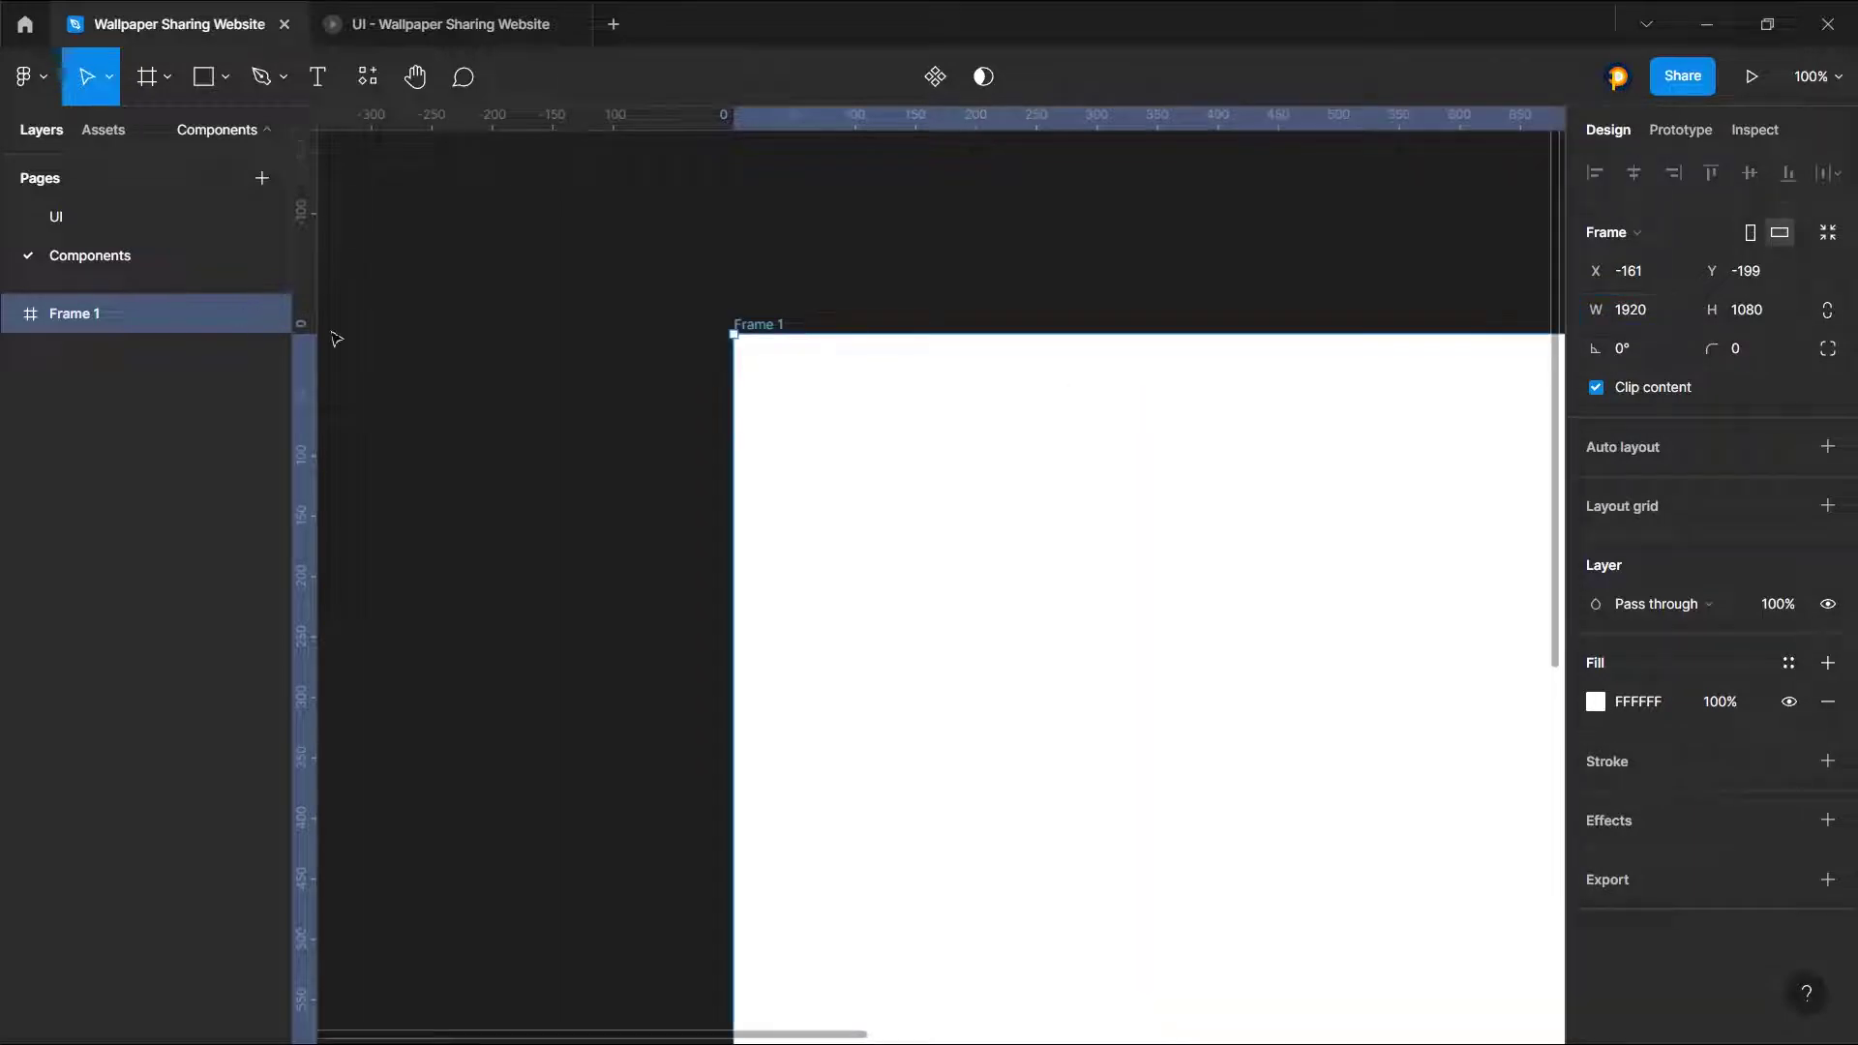
Step: Paste the nine placeholder cards into the blank white frame, and delete that frame with its contents
scroll(548, 290, "right", 2)
scroll(485, 287, "down", 3)
scroll(485, 287, "down", 10)
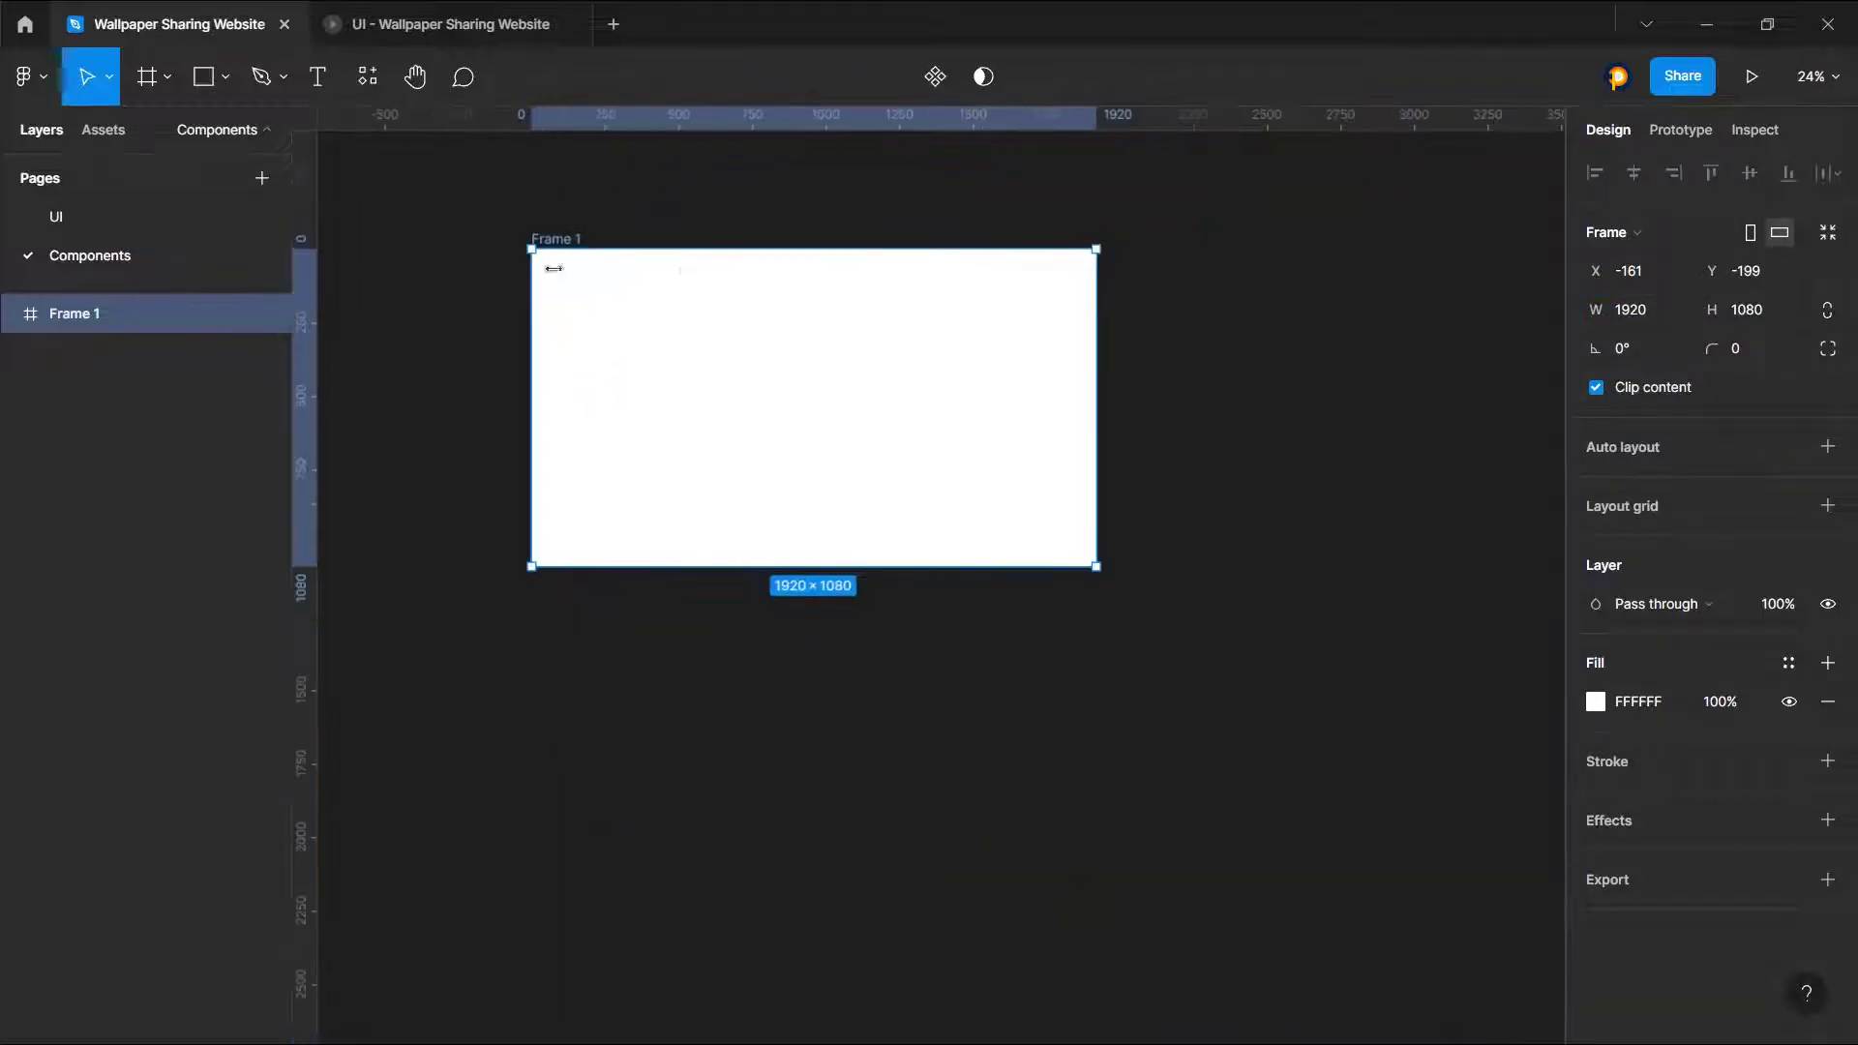
scroll(678, 270, "up", 3)
key("ctrl+v")
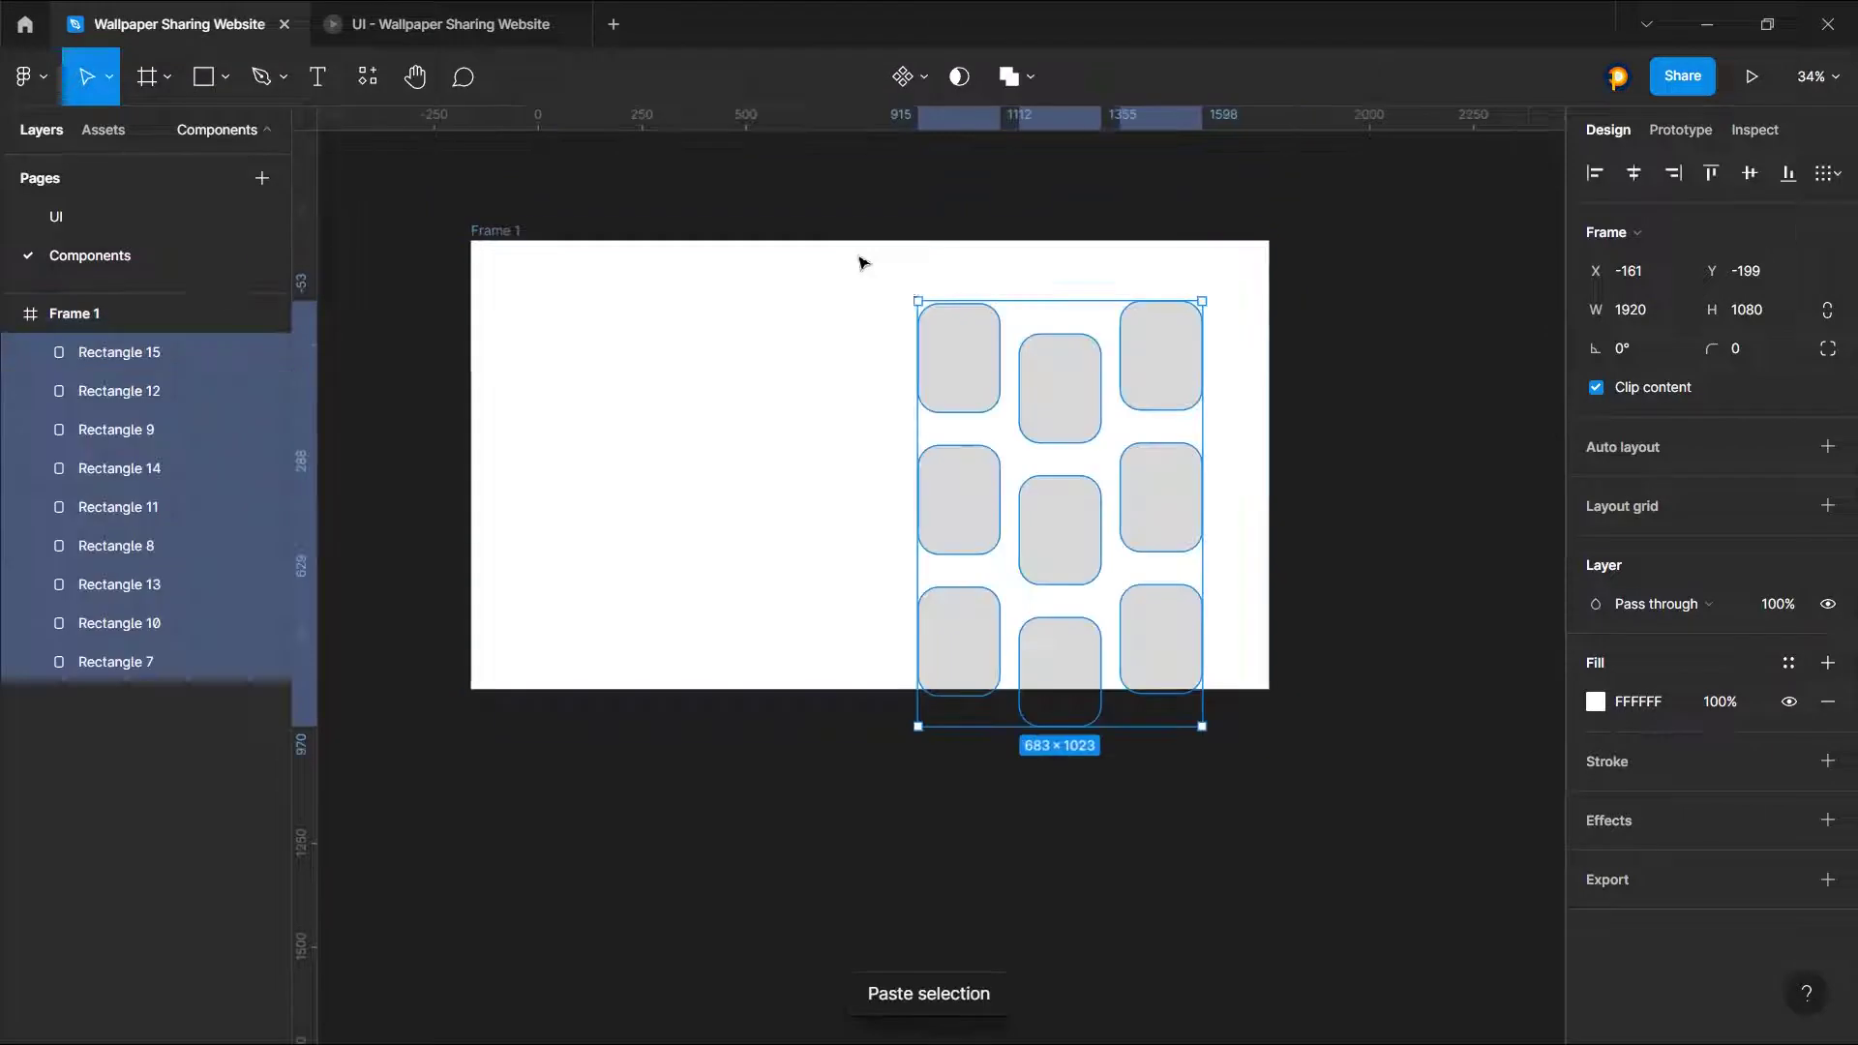
mouse_move(1133, 435)
left_mouse_down()
mouse_move(1141, 398)
mouse_move(1125, 432)
left_mouse_up()
key("Escape")
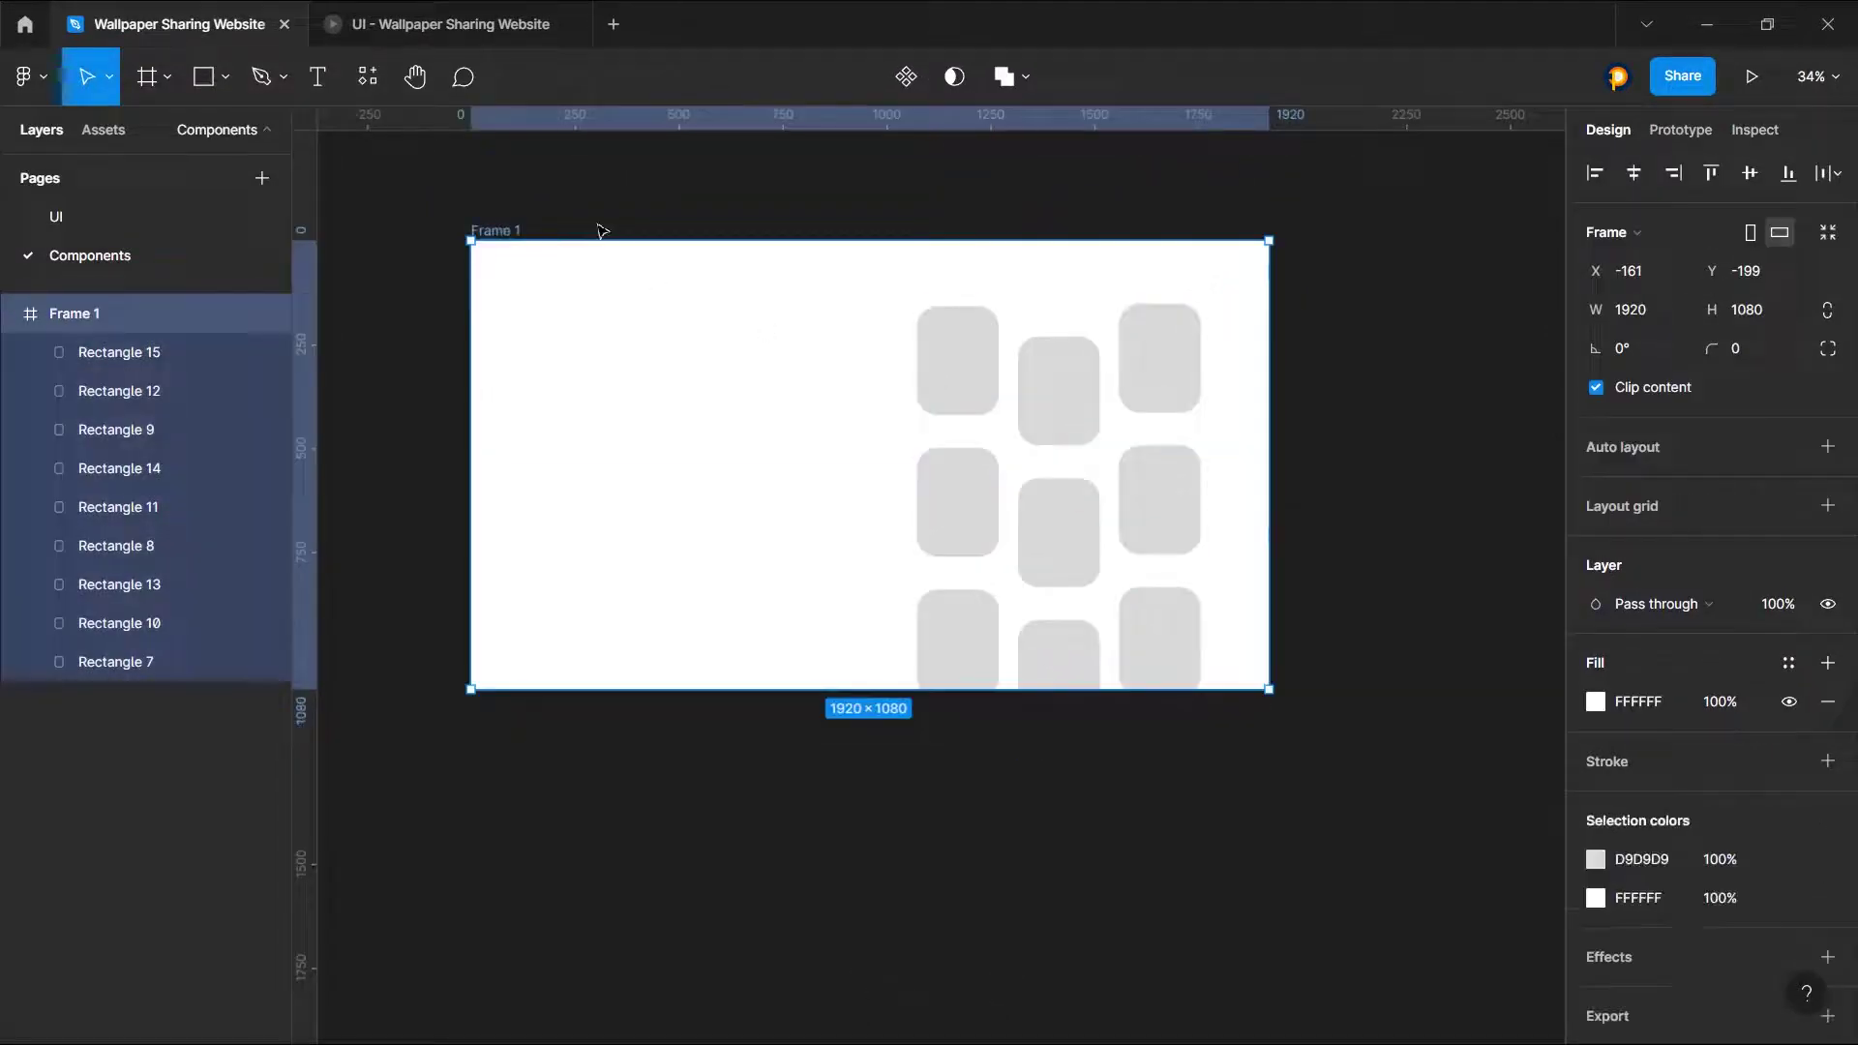
key("Delete")
Step: Copy the whole UI frame from the UI page onto the Components page
left_click(124, 216)
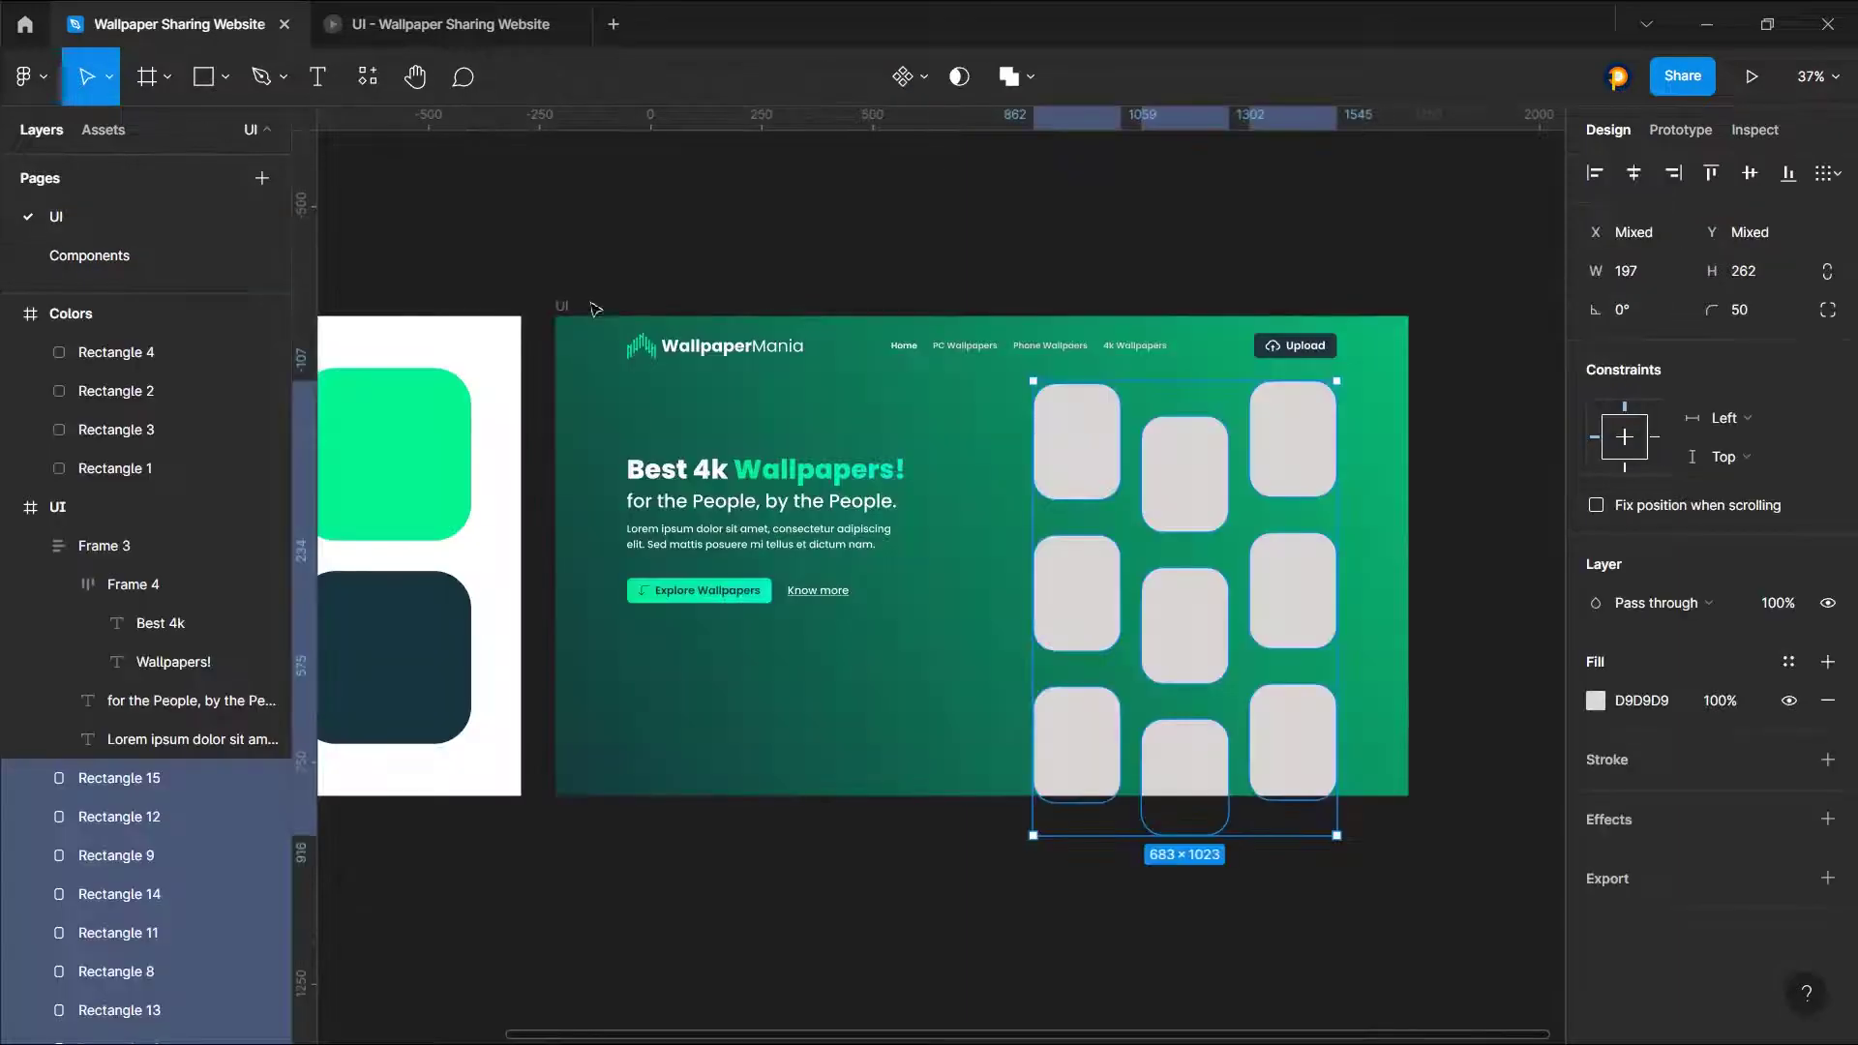
left_click(568, 308)
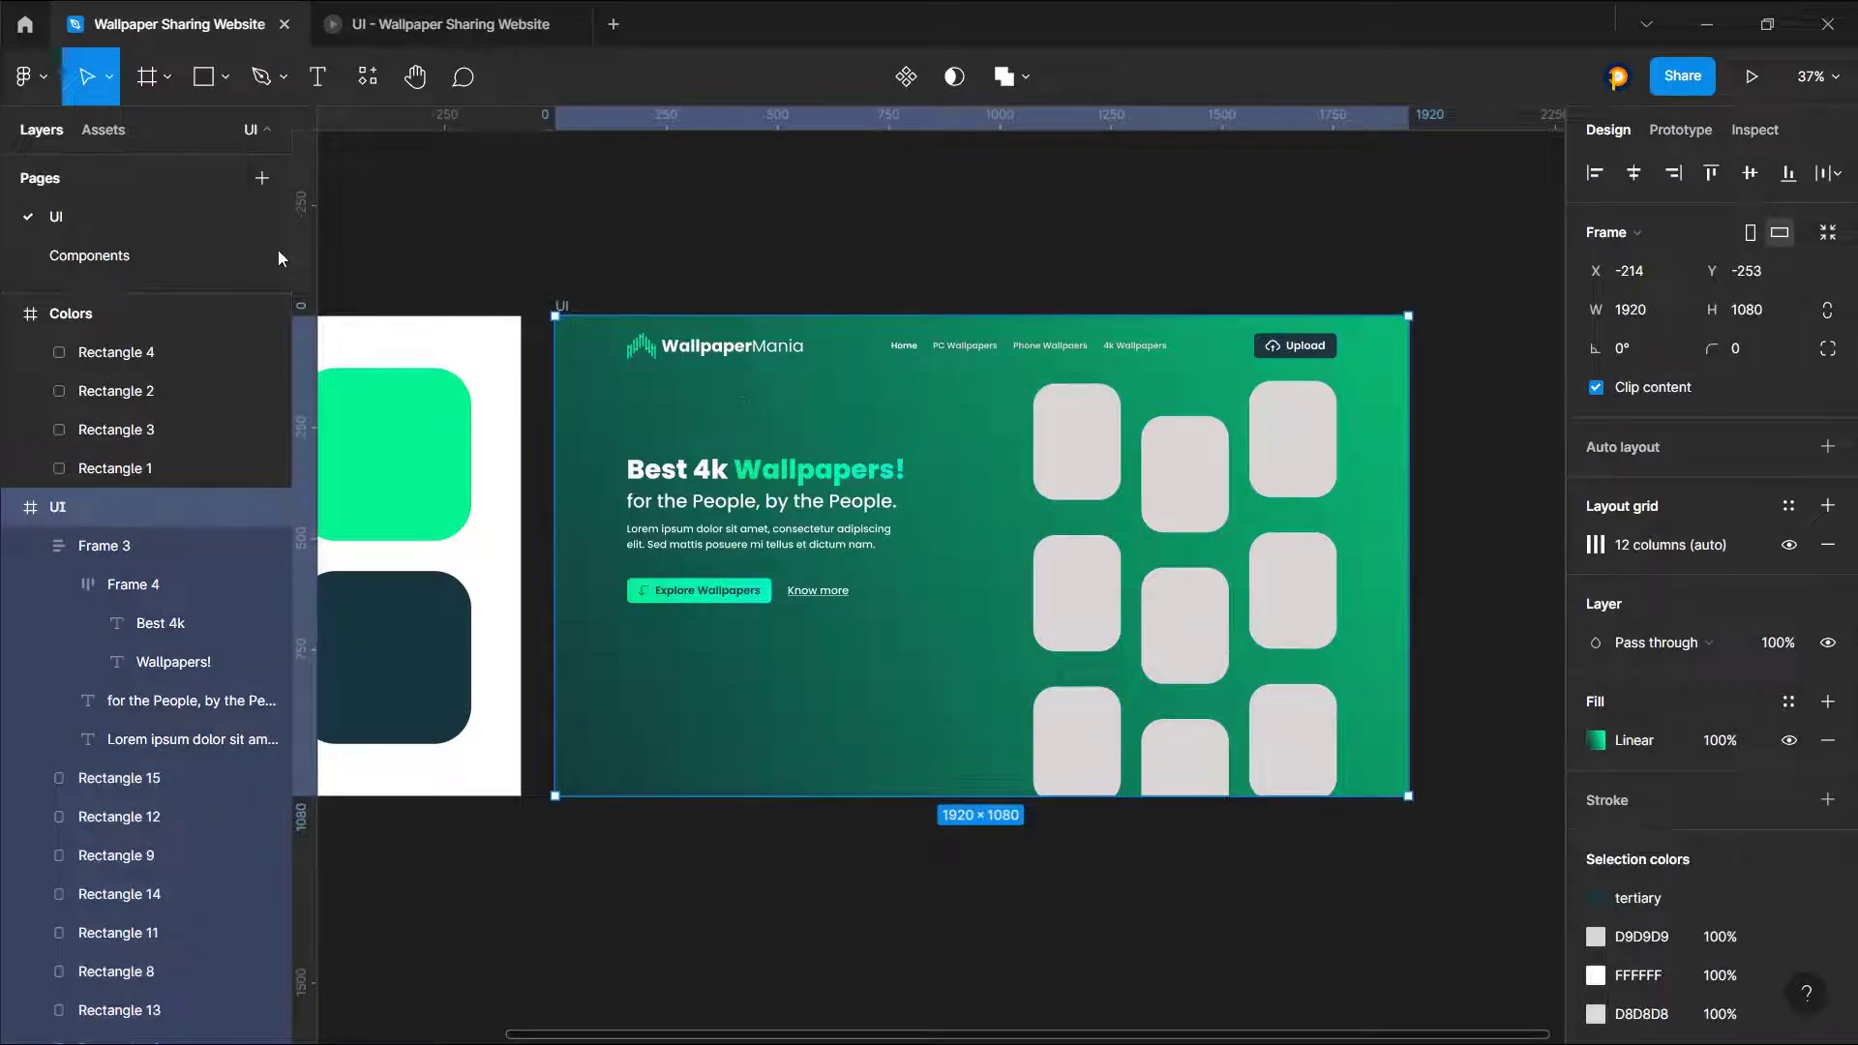
left_click(147, 257)
key("ctrl+v")
Step: Delete the headline block, "Know more" link, navbar and "Explore Wallpapers" button from the pasted UI frame, keeping the nine cards
left_click(733, 551)
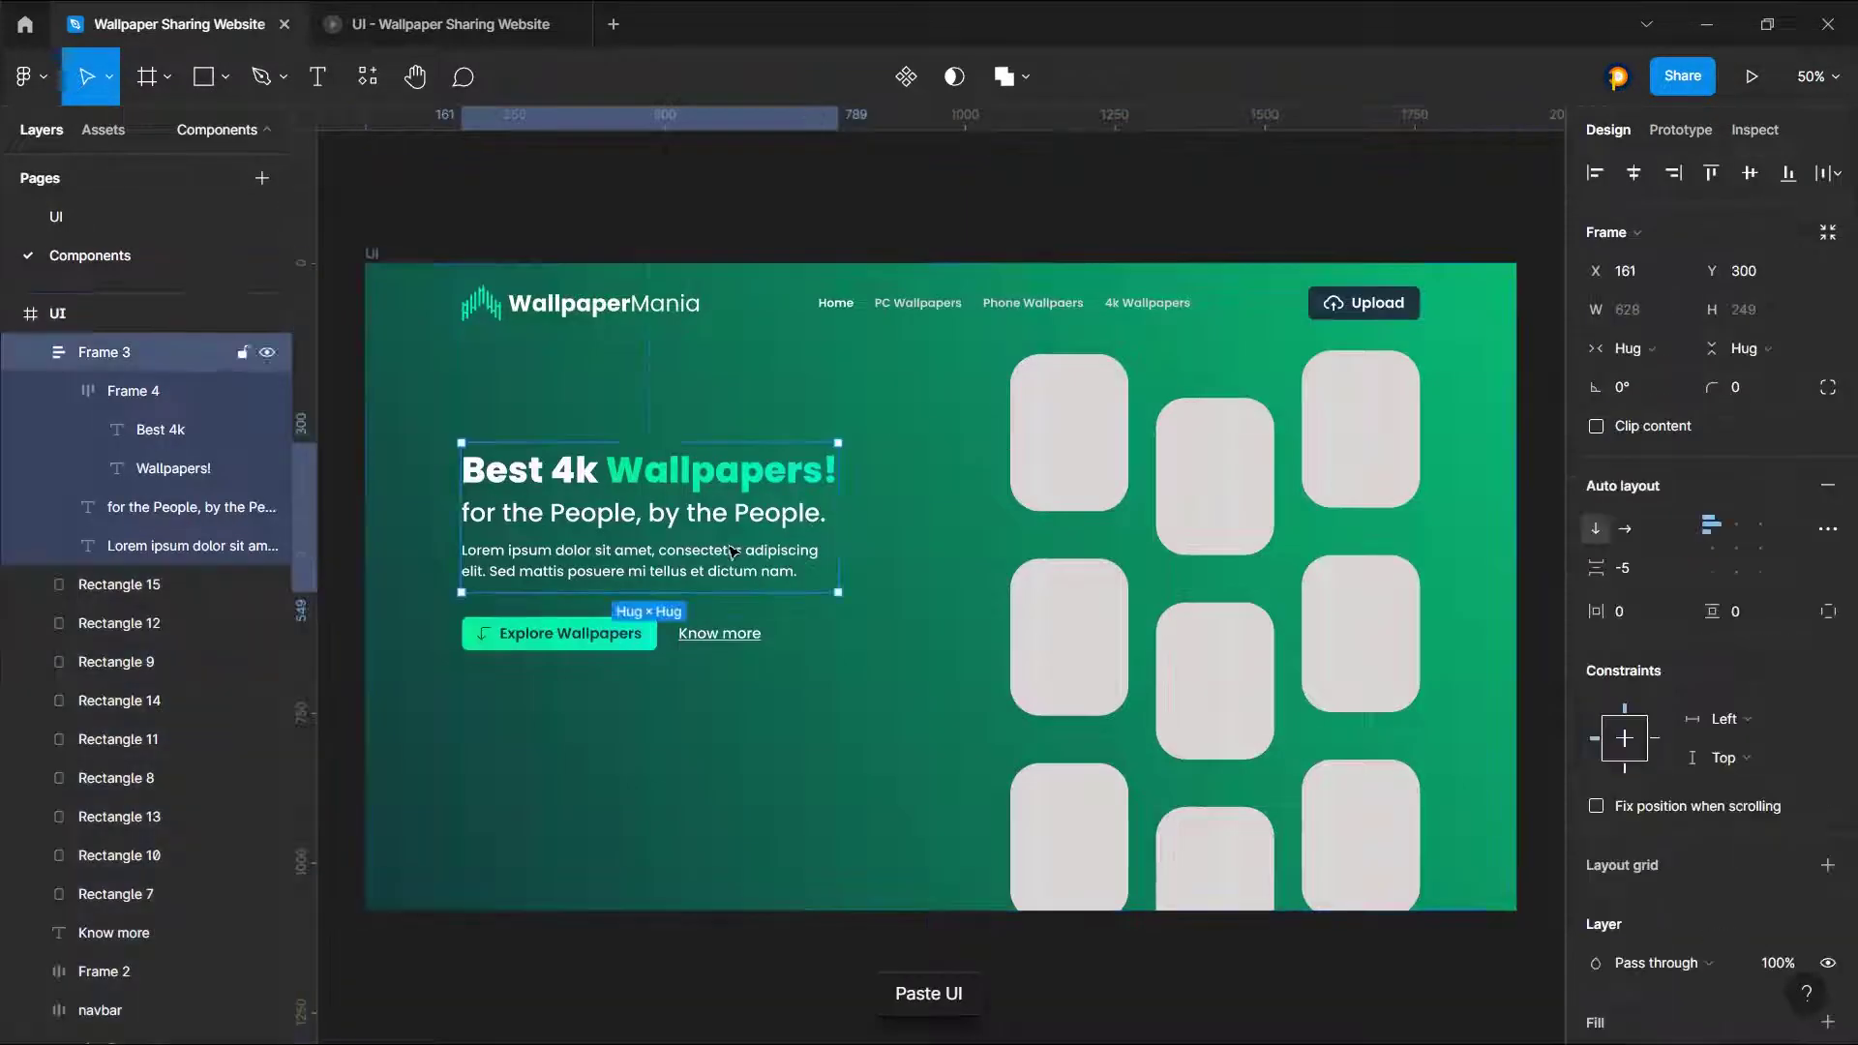
left_click(704, 646, "shift")
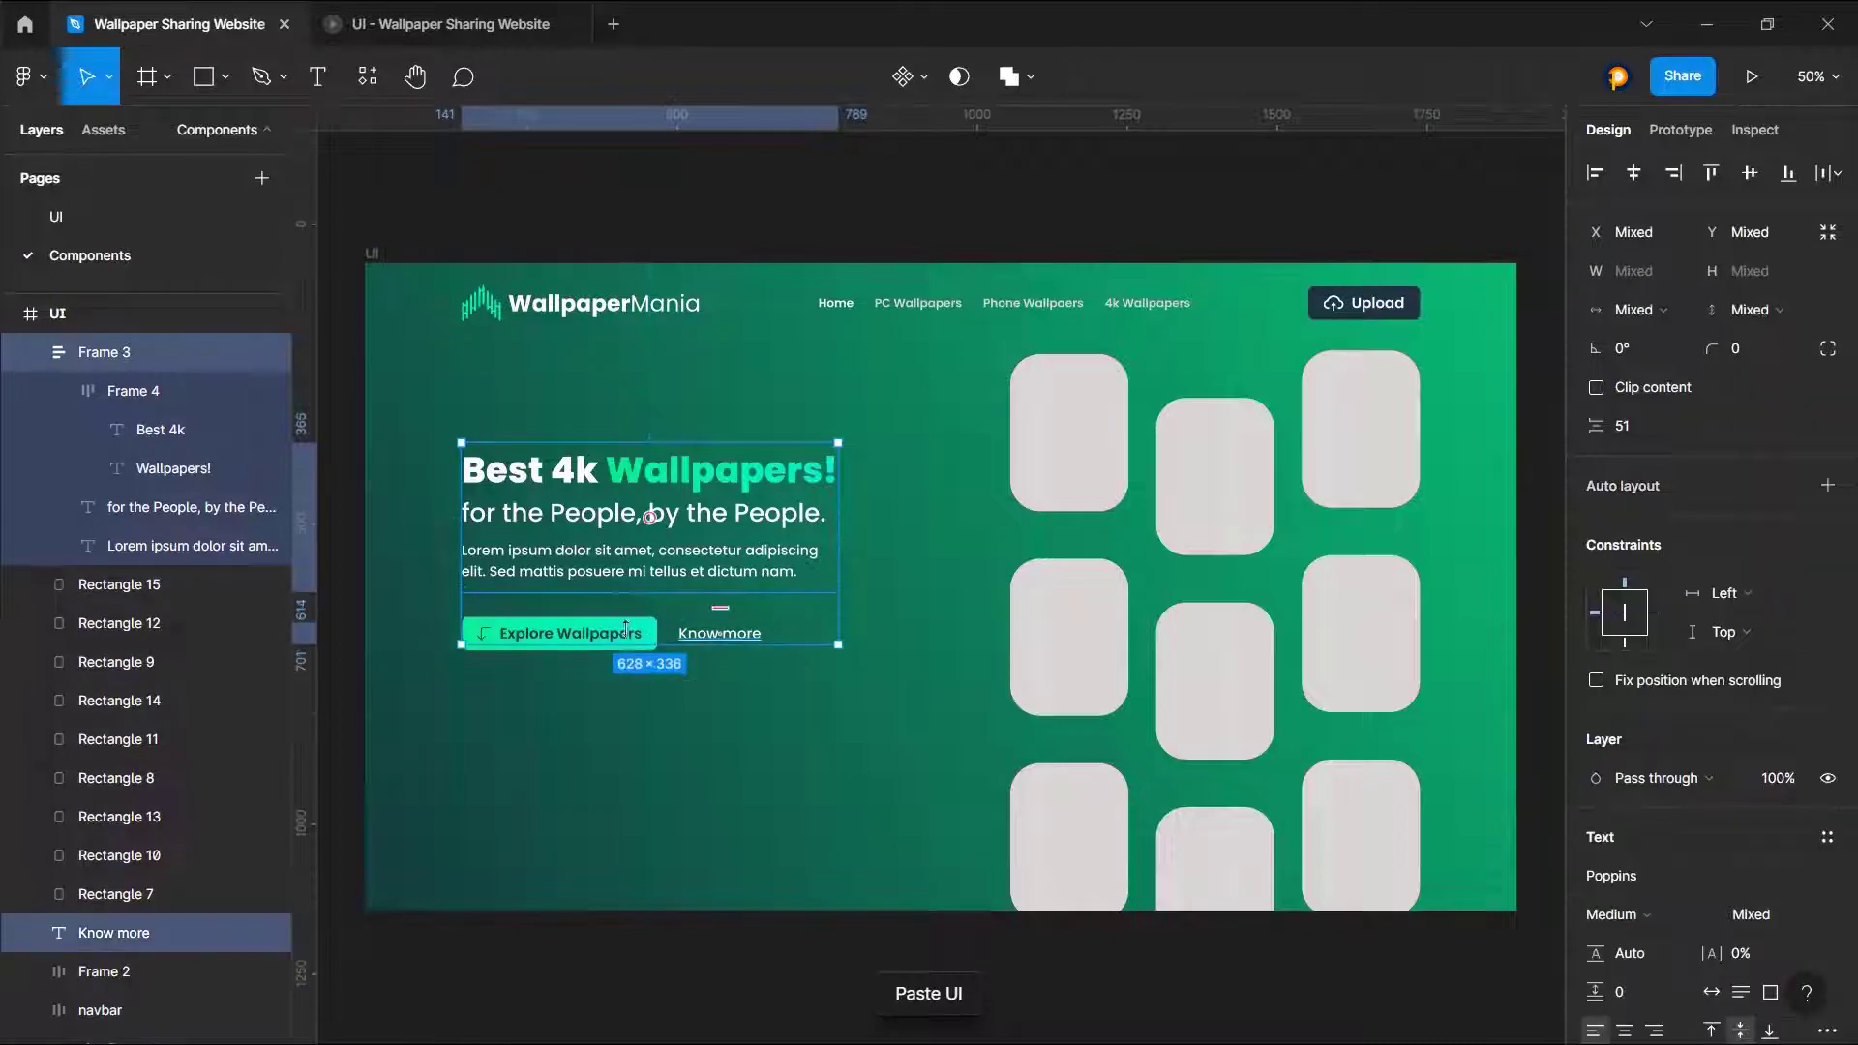
left_click(571, 305, "shift")
key("Delete")
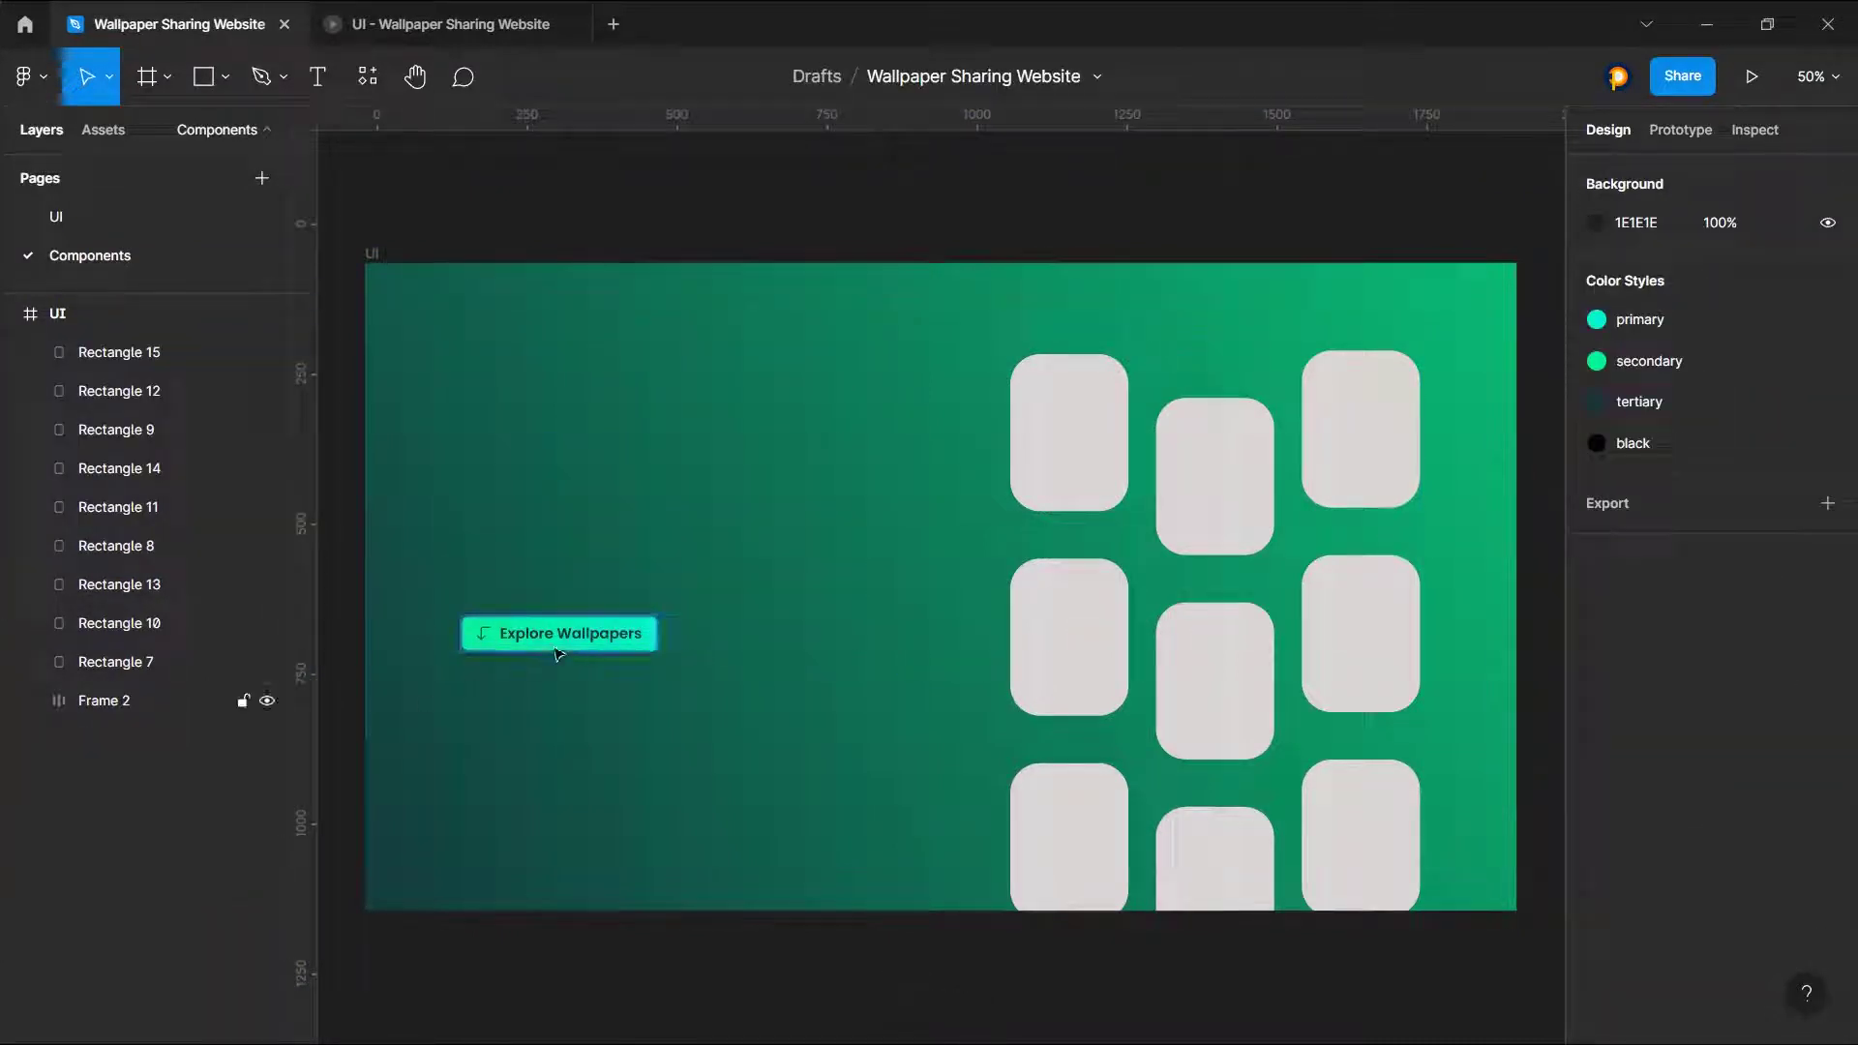
left_click(559, 655)
key("Delete")
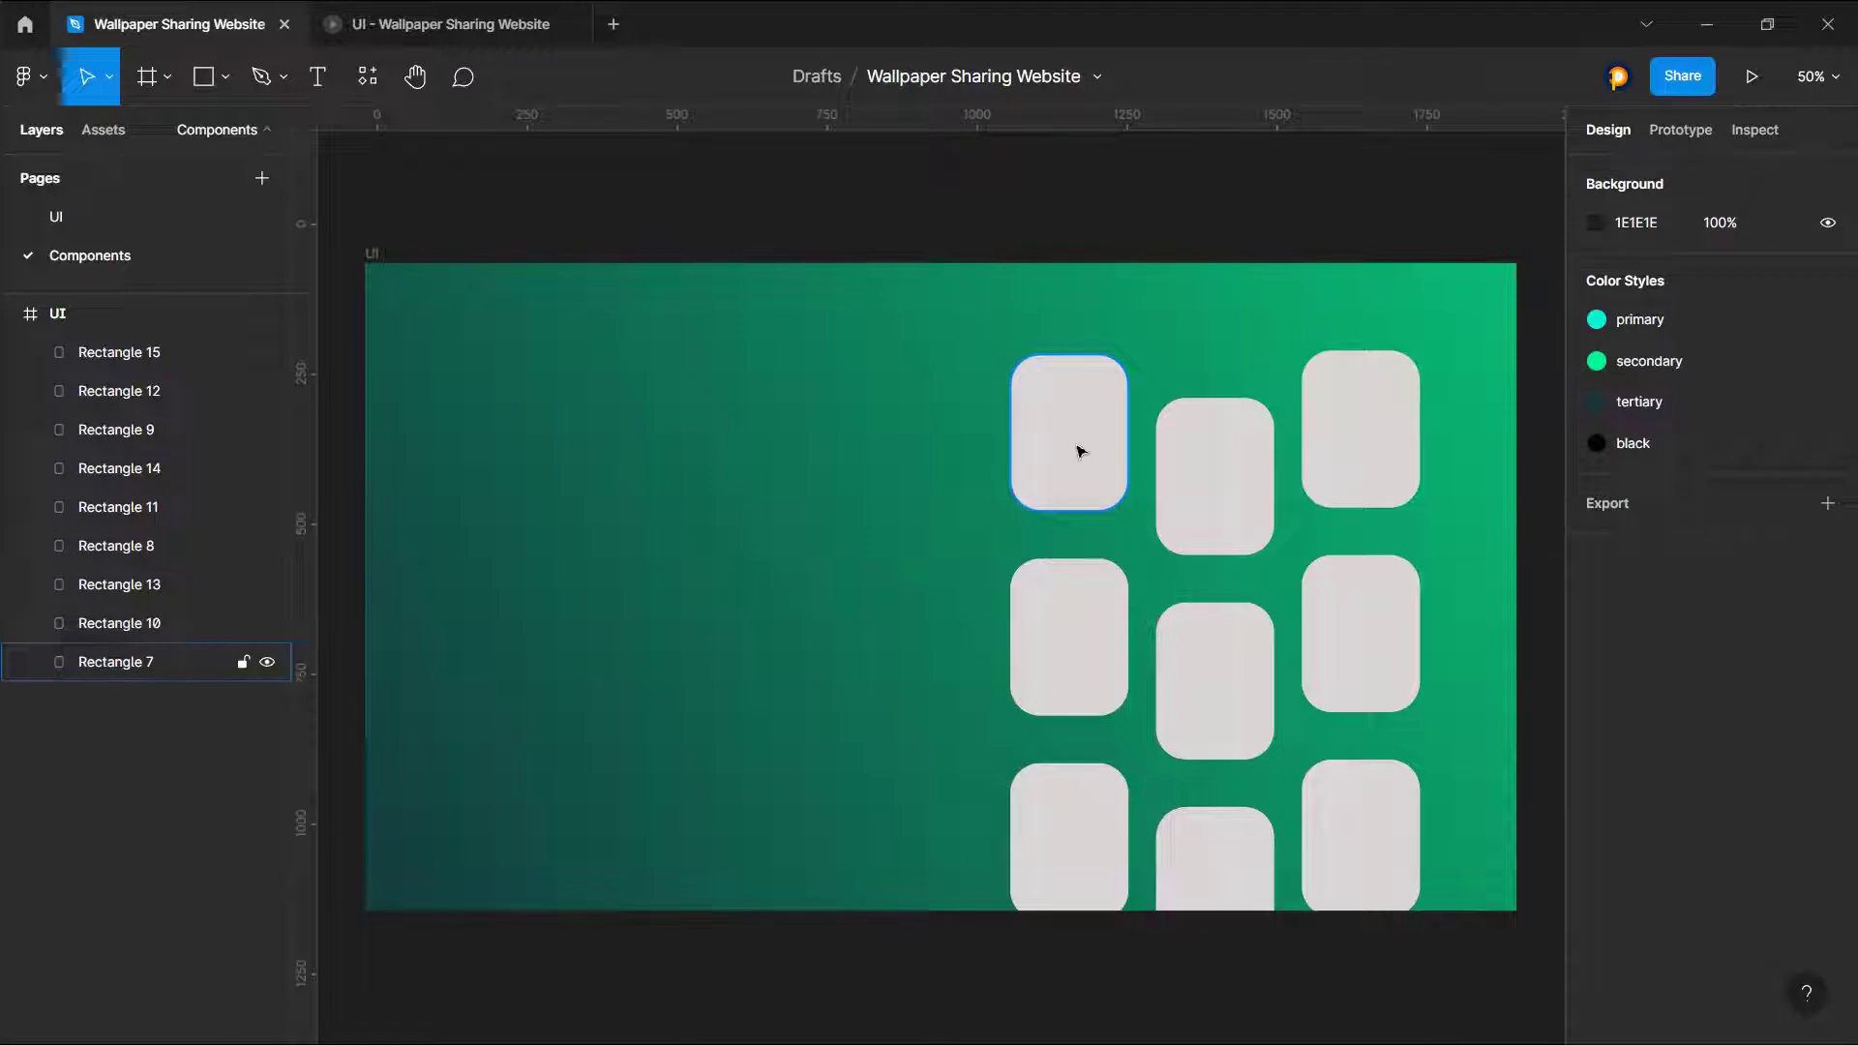
left_click_drag(933, 311, 1441, 1004)
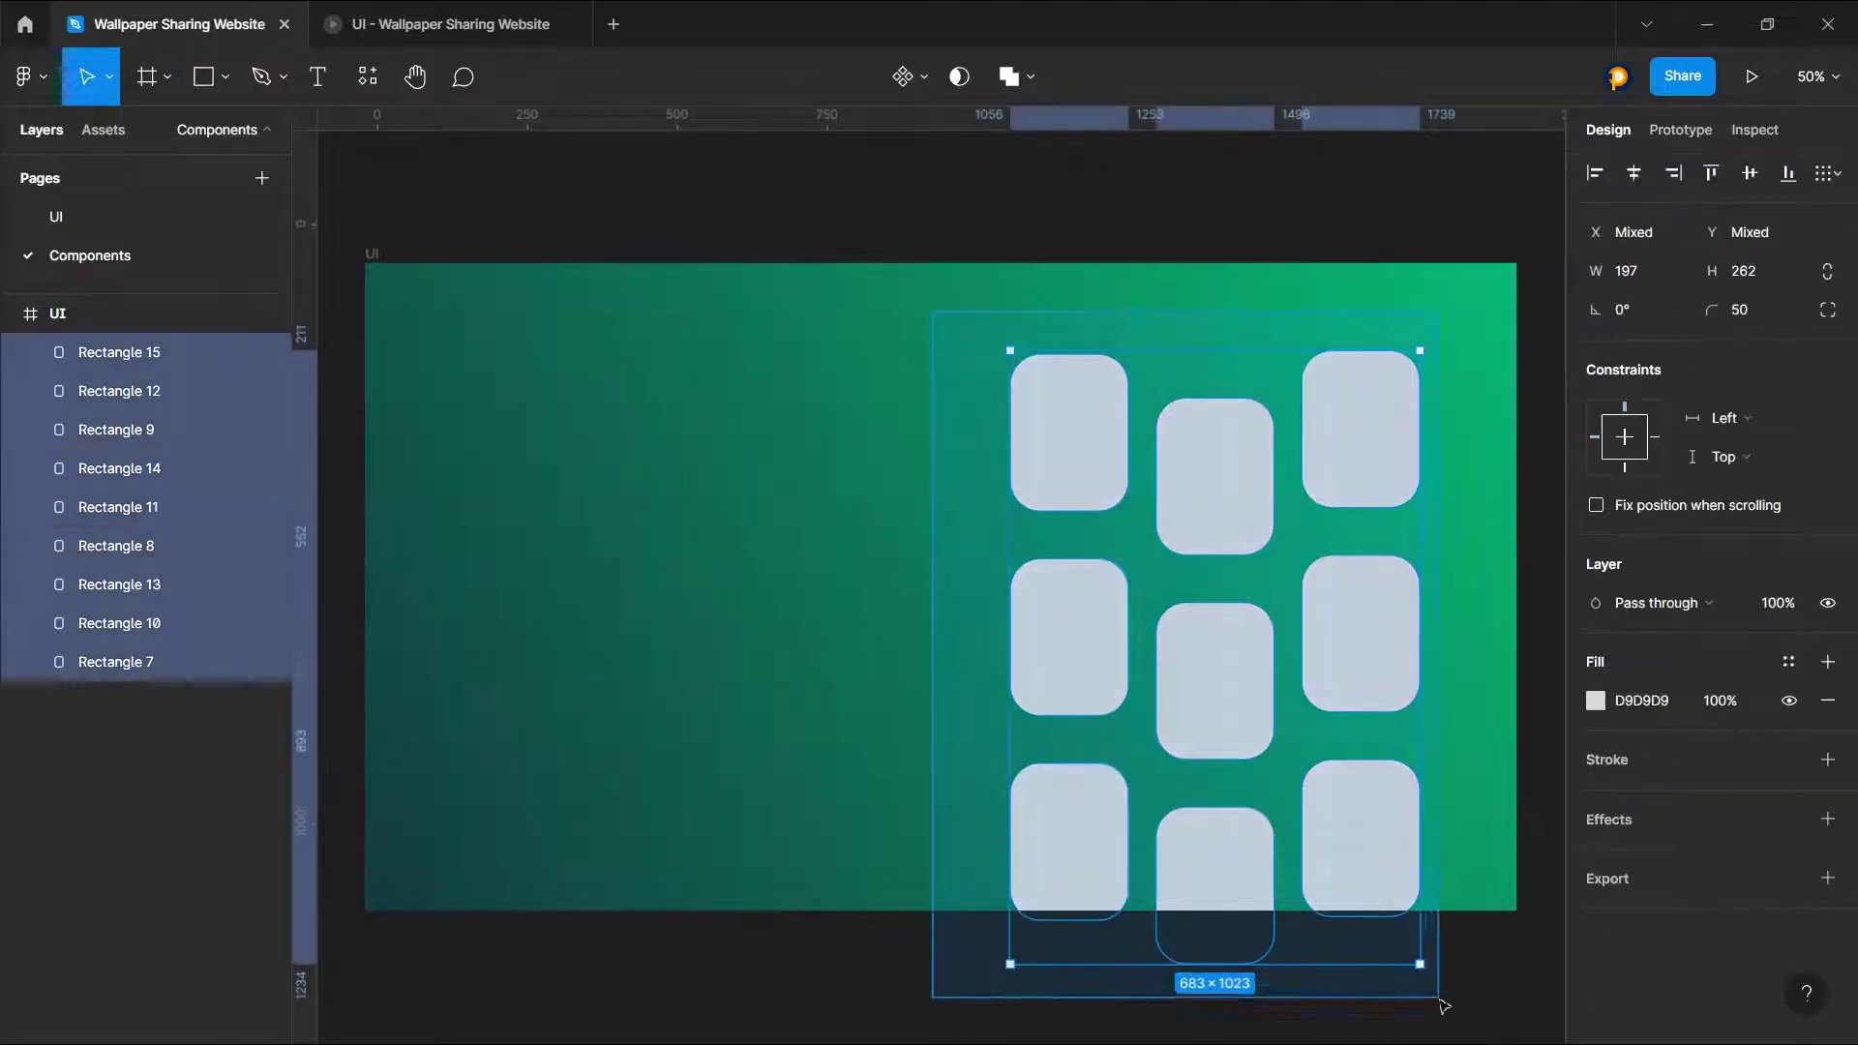
left_click(1498, 960)
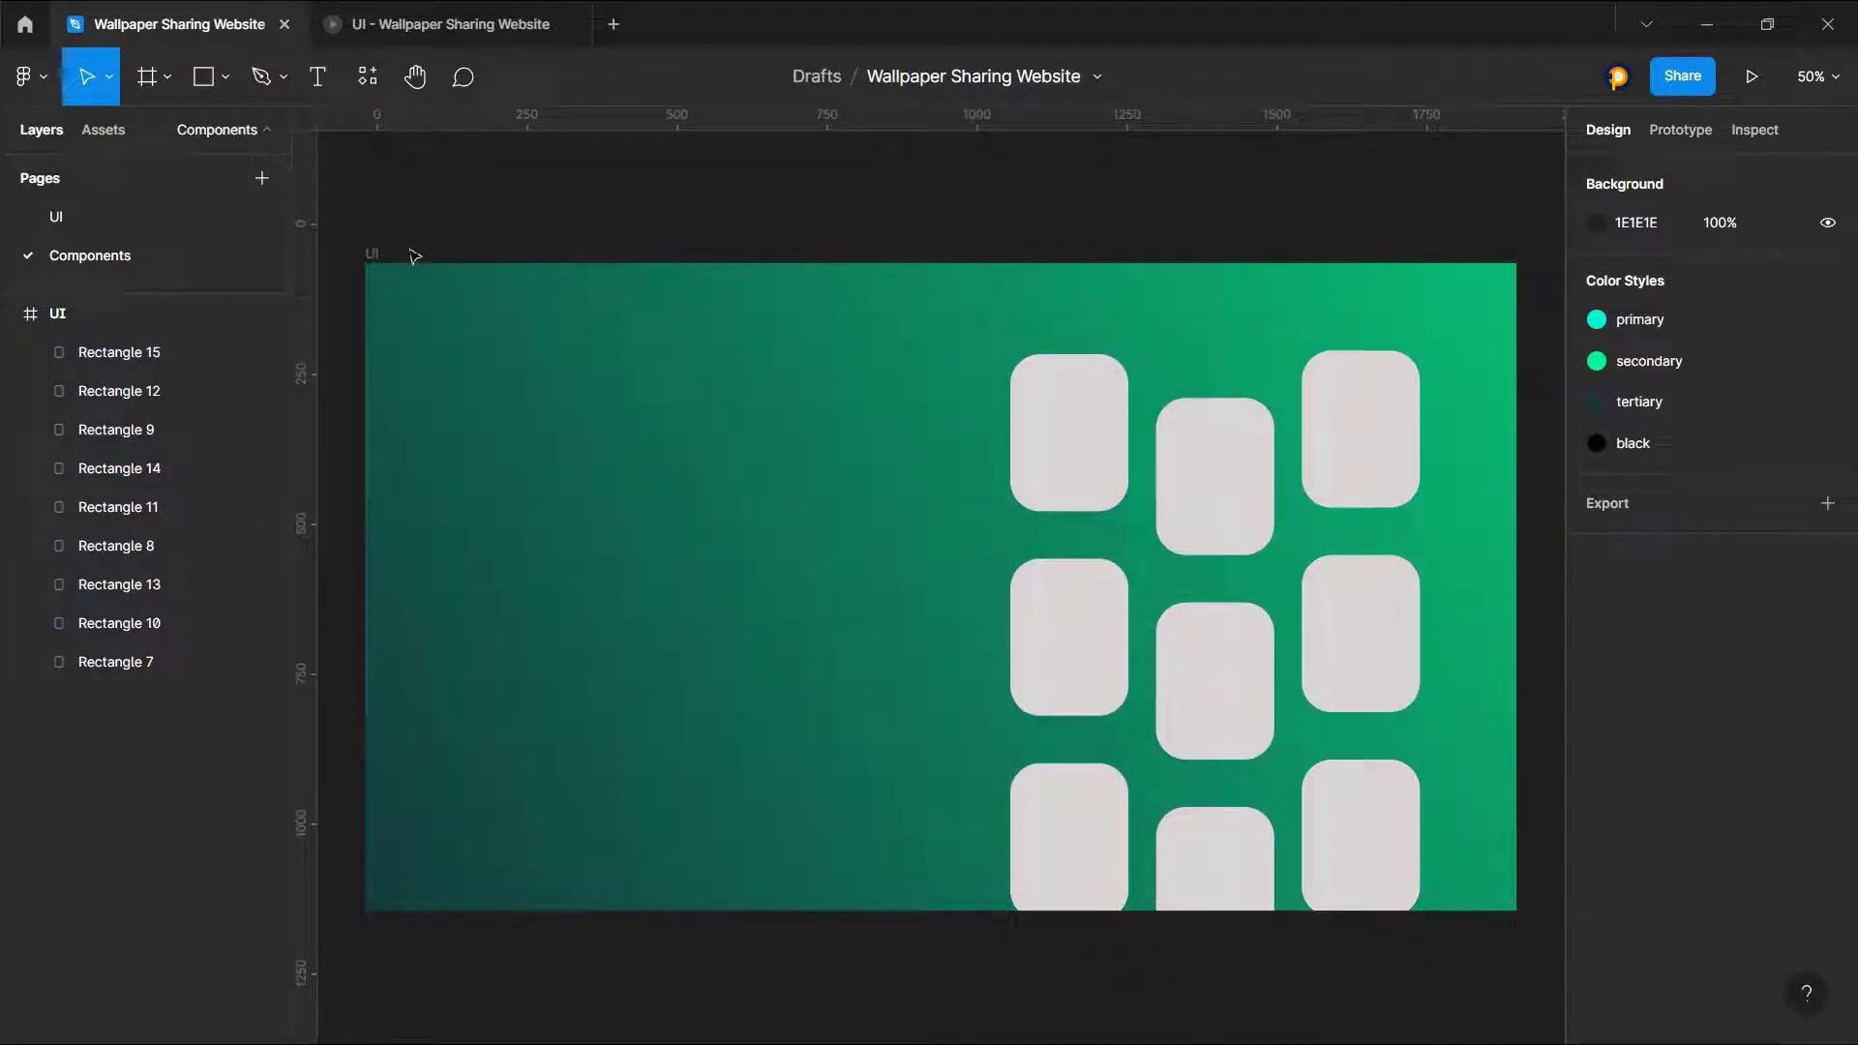
left_click(368, 254)
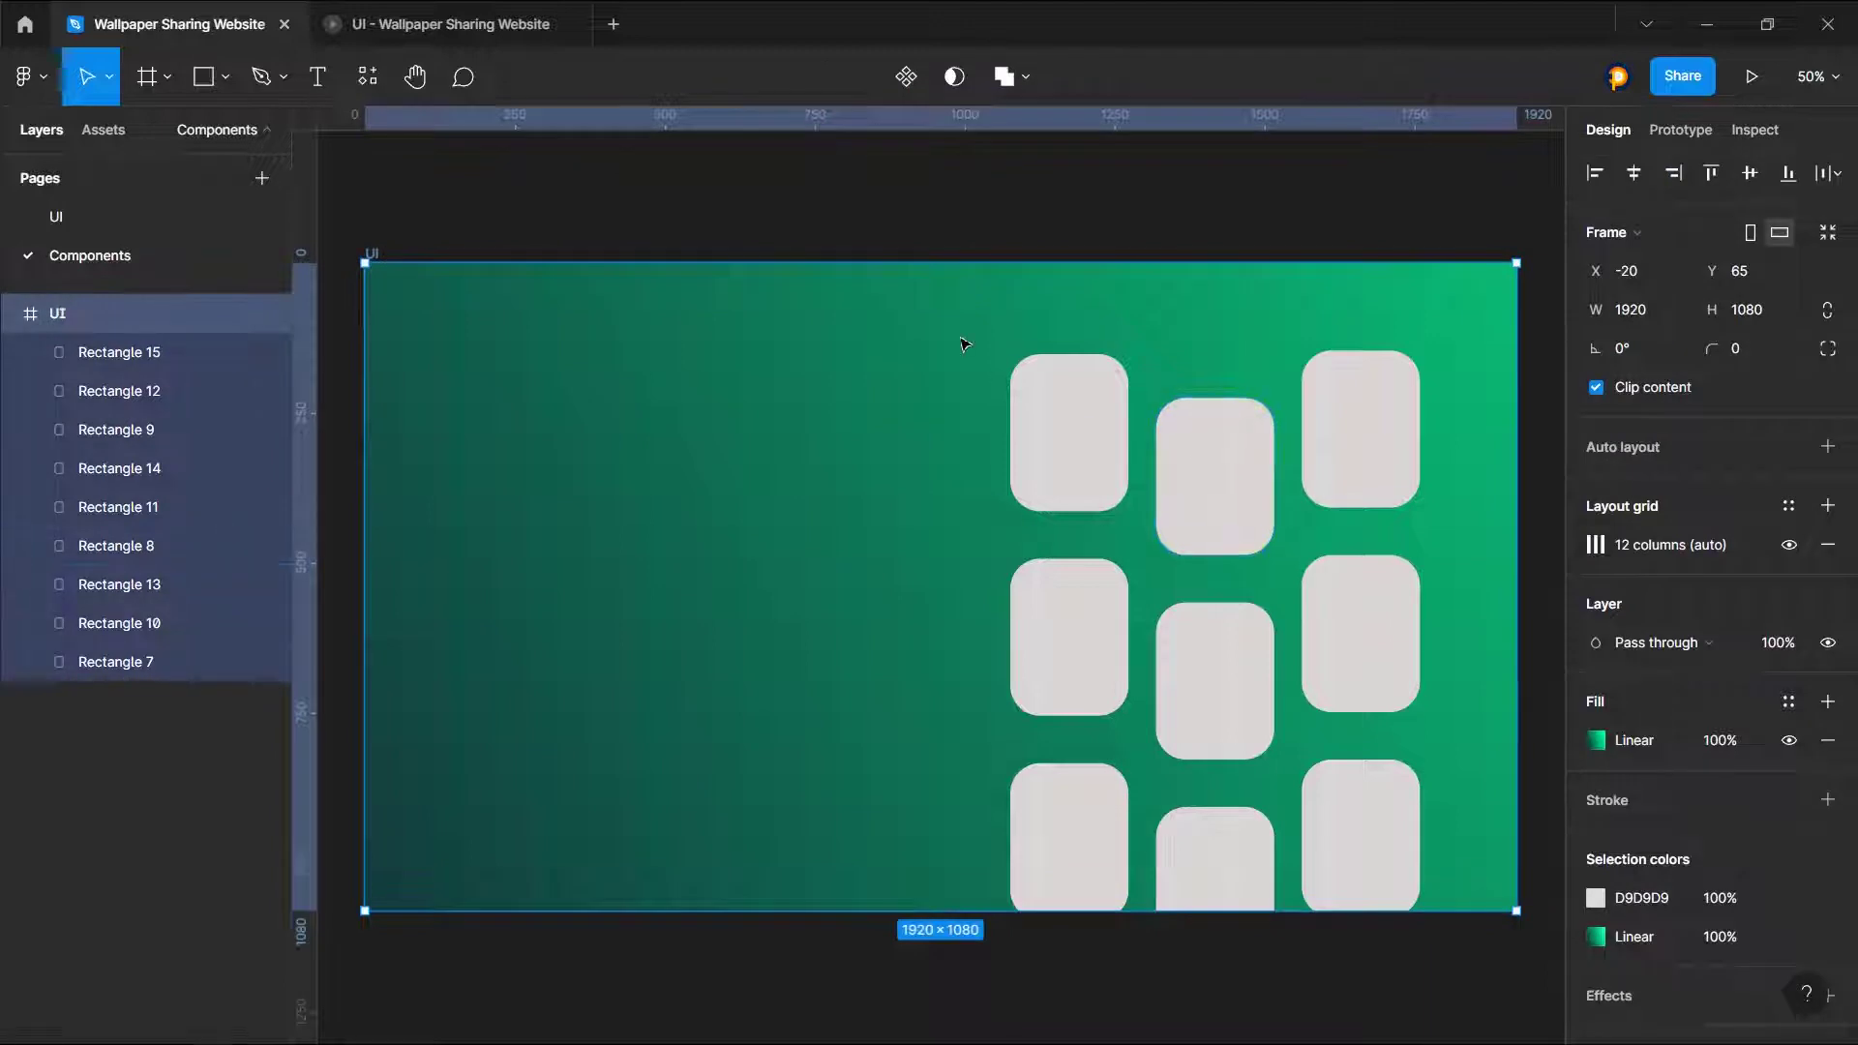
left_click(474, 223)
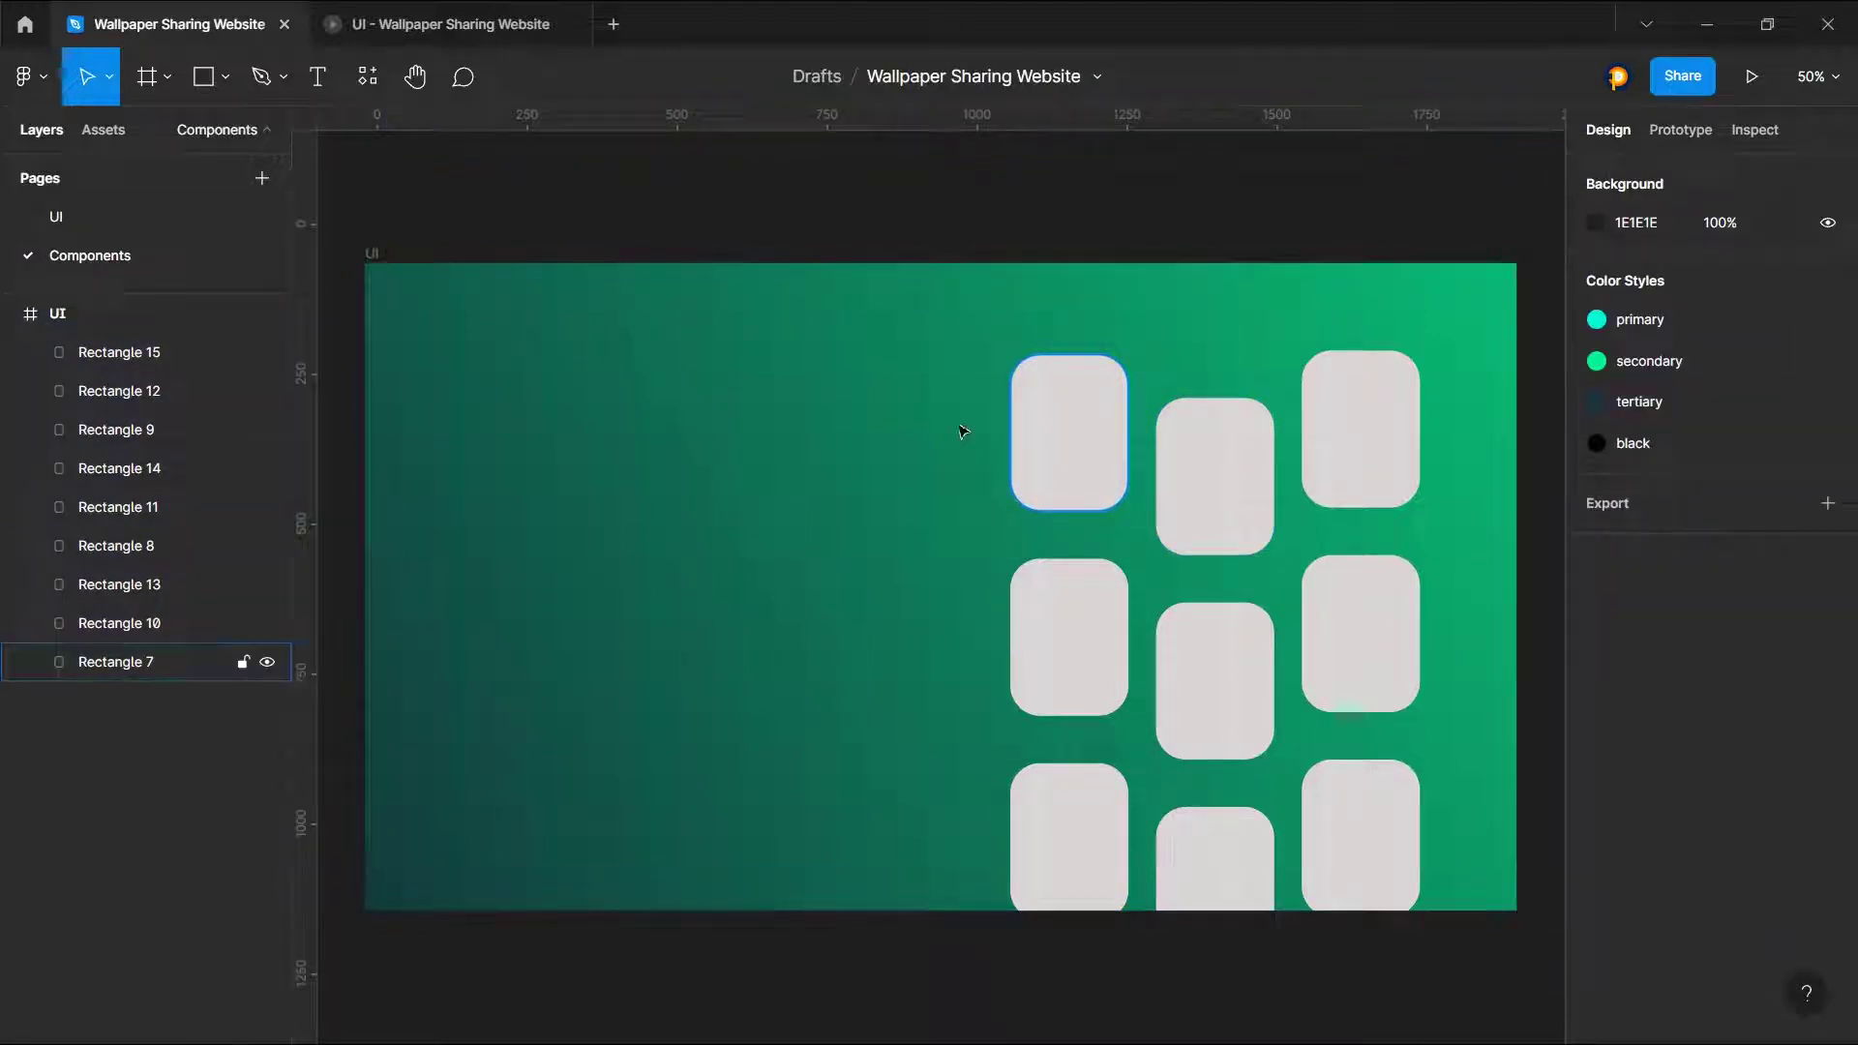
Step: Wrap the nine placeholder cards together in a frame of their own inside the UI frame copy
left_click_drag(997, 338, 1423, 968)
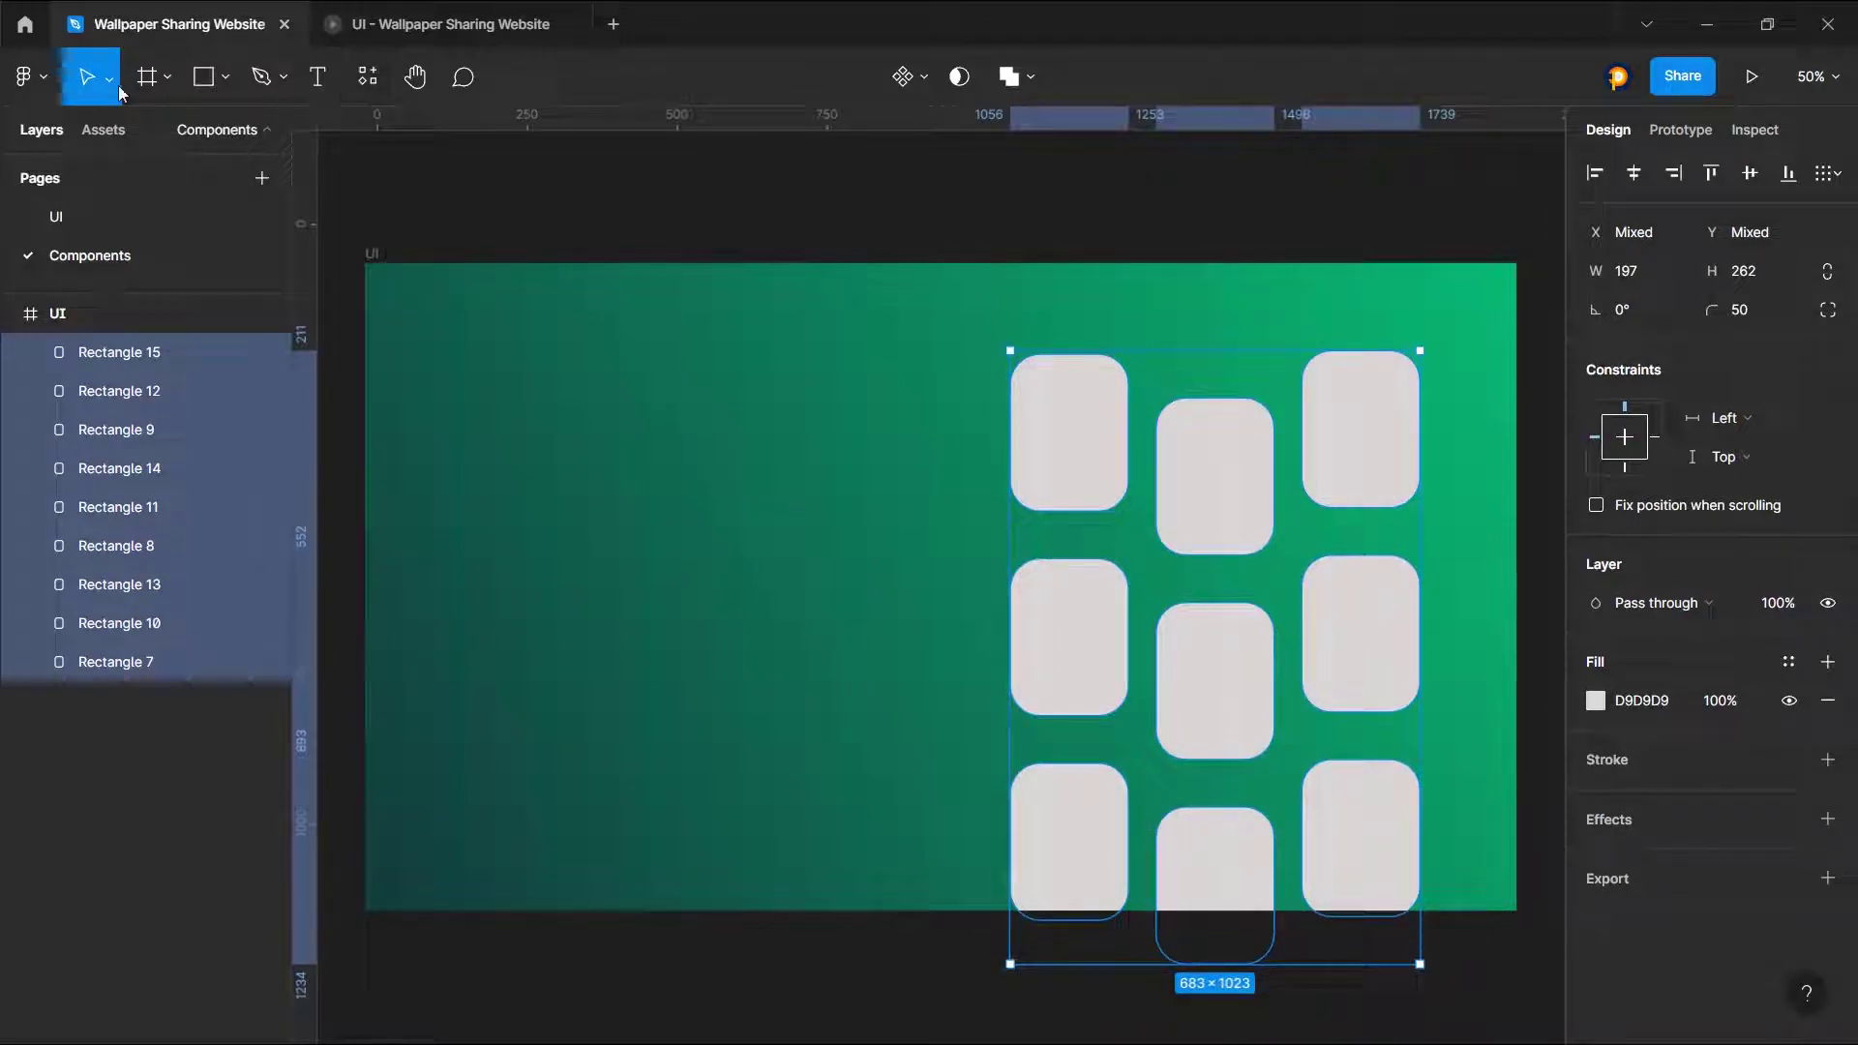
right_click(117, 341)
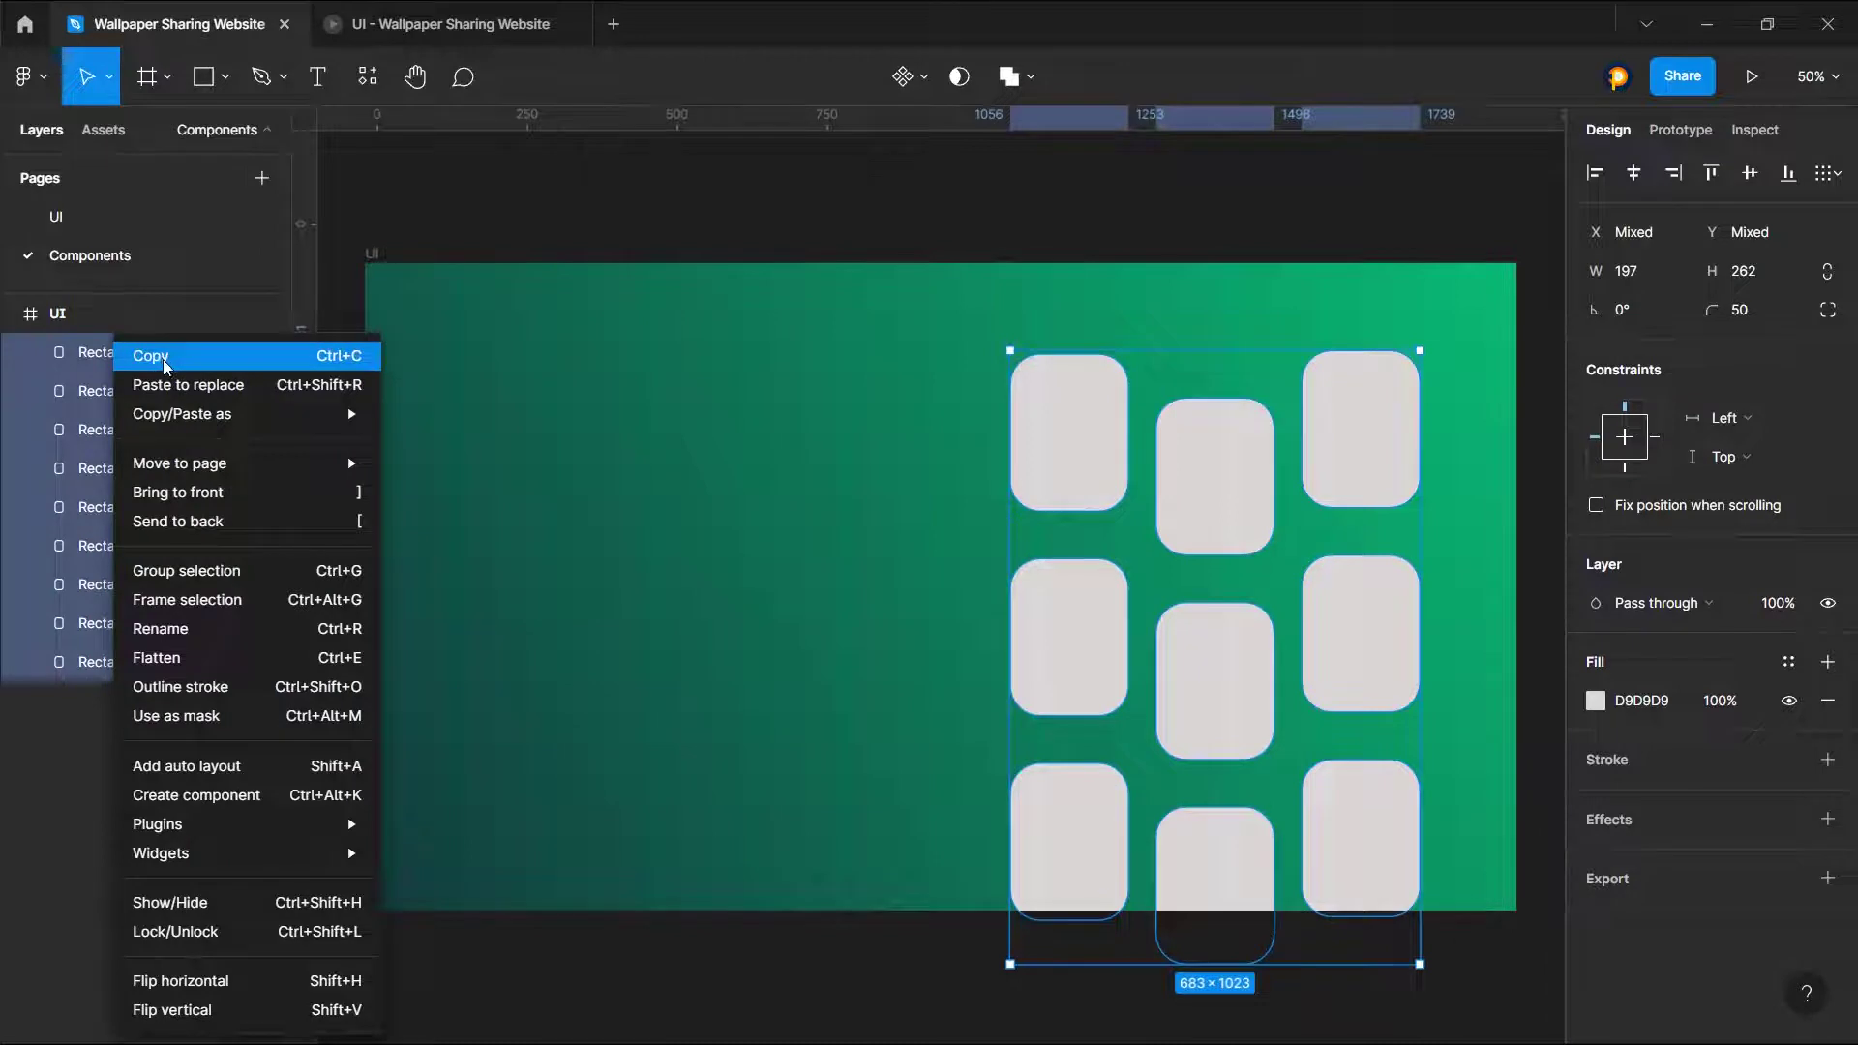
left_click(250, 600)
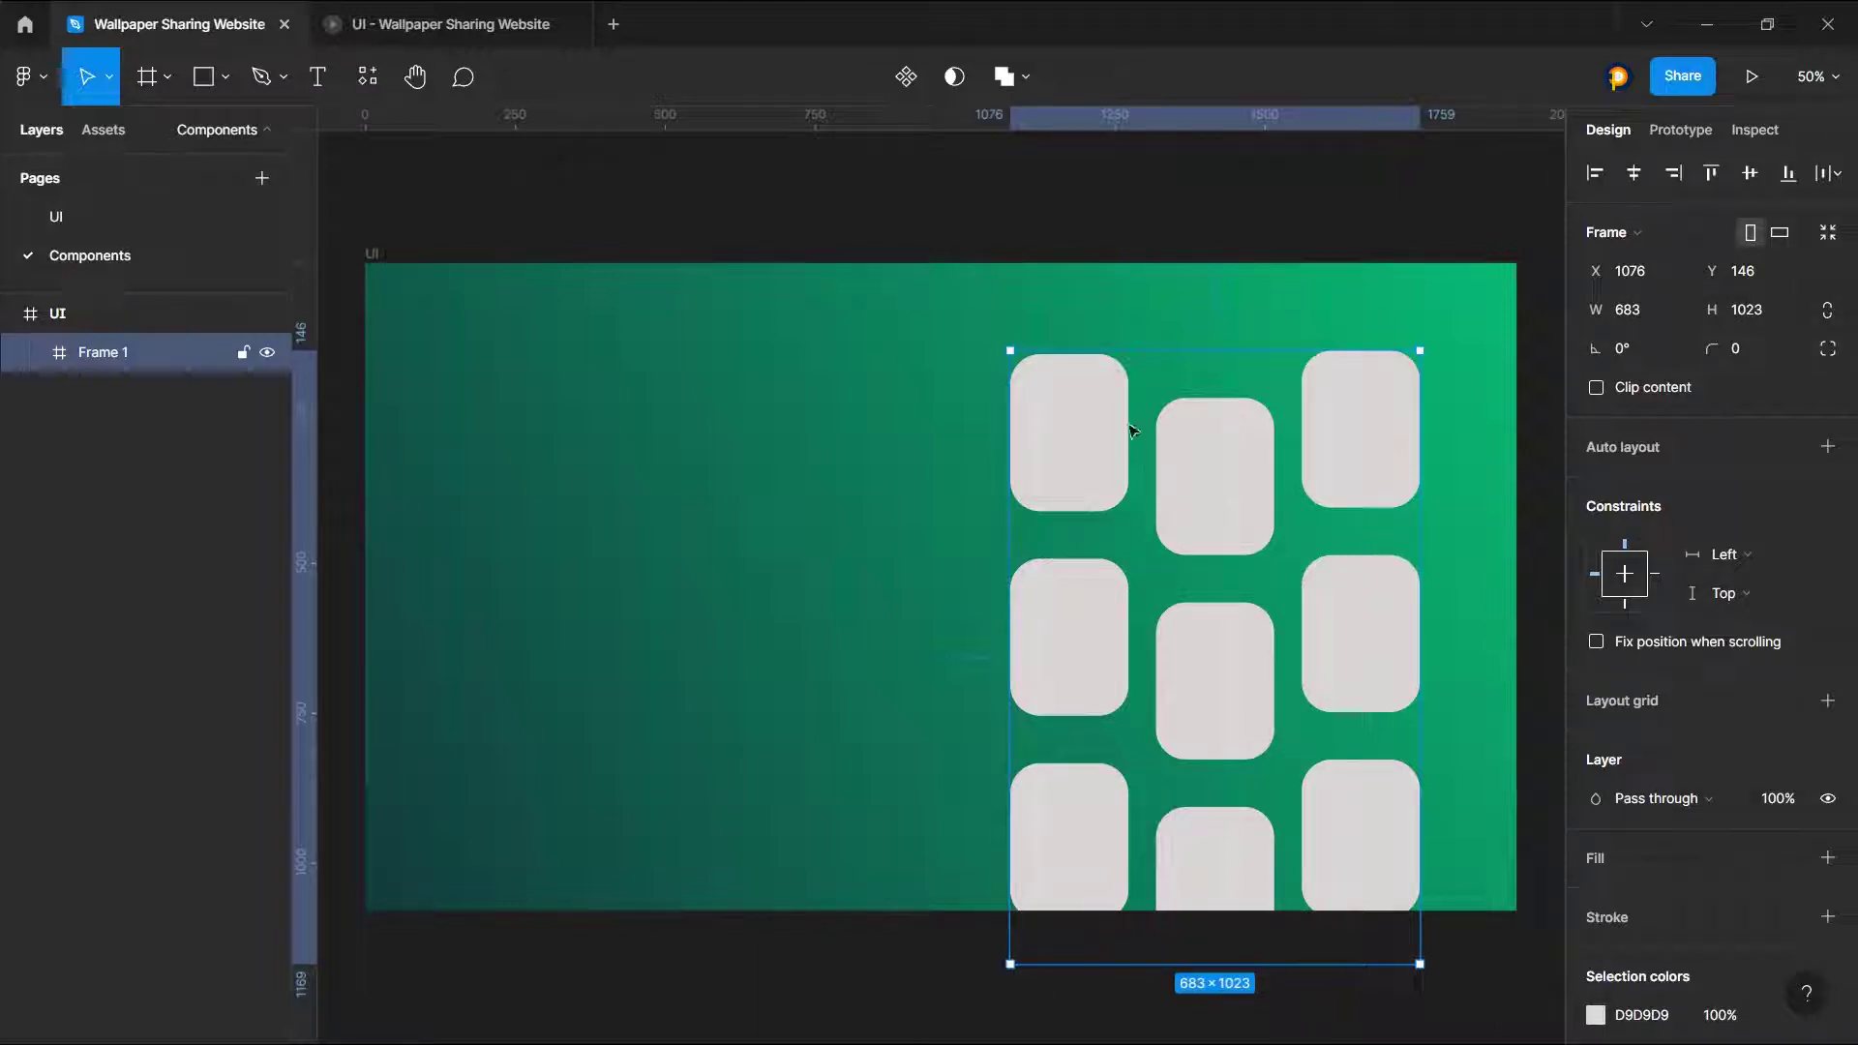
left_click(1091, 422)
right_click(1091, 422)
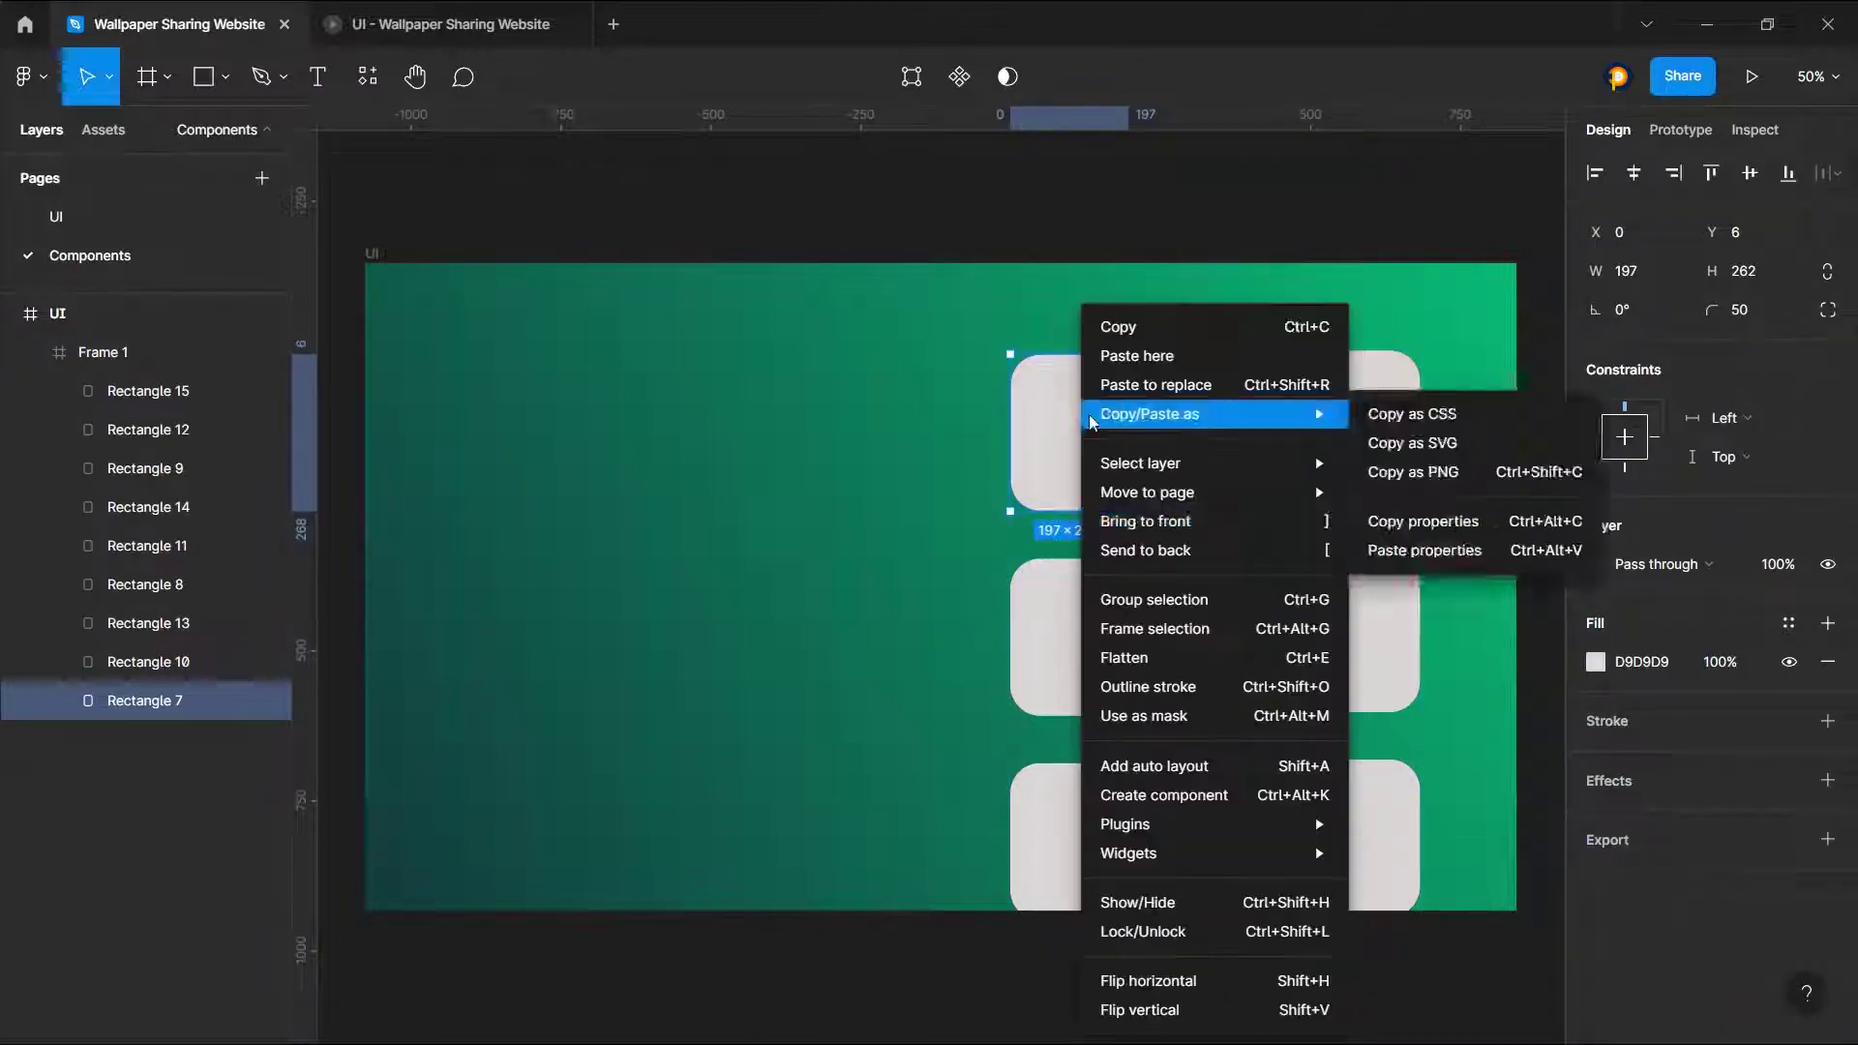
left_click(974, 248)
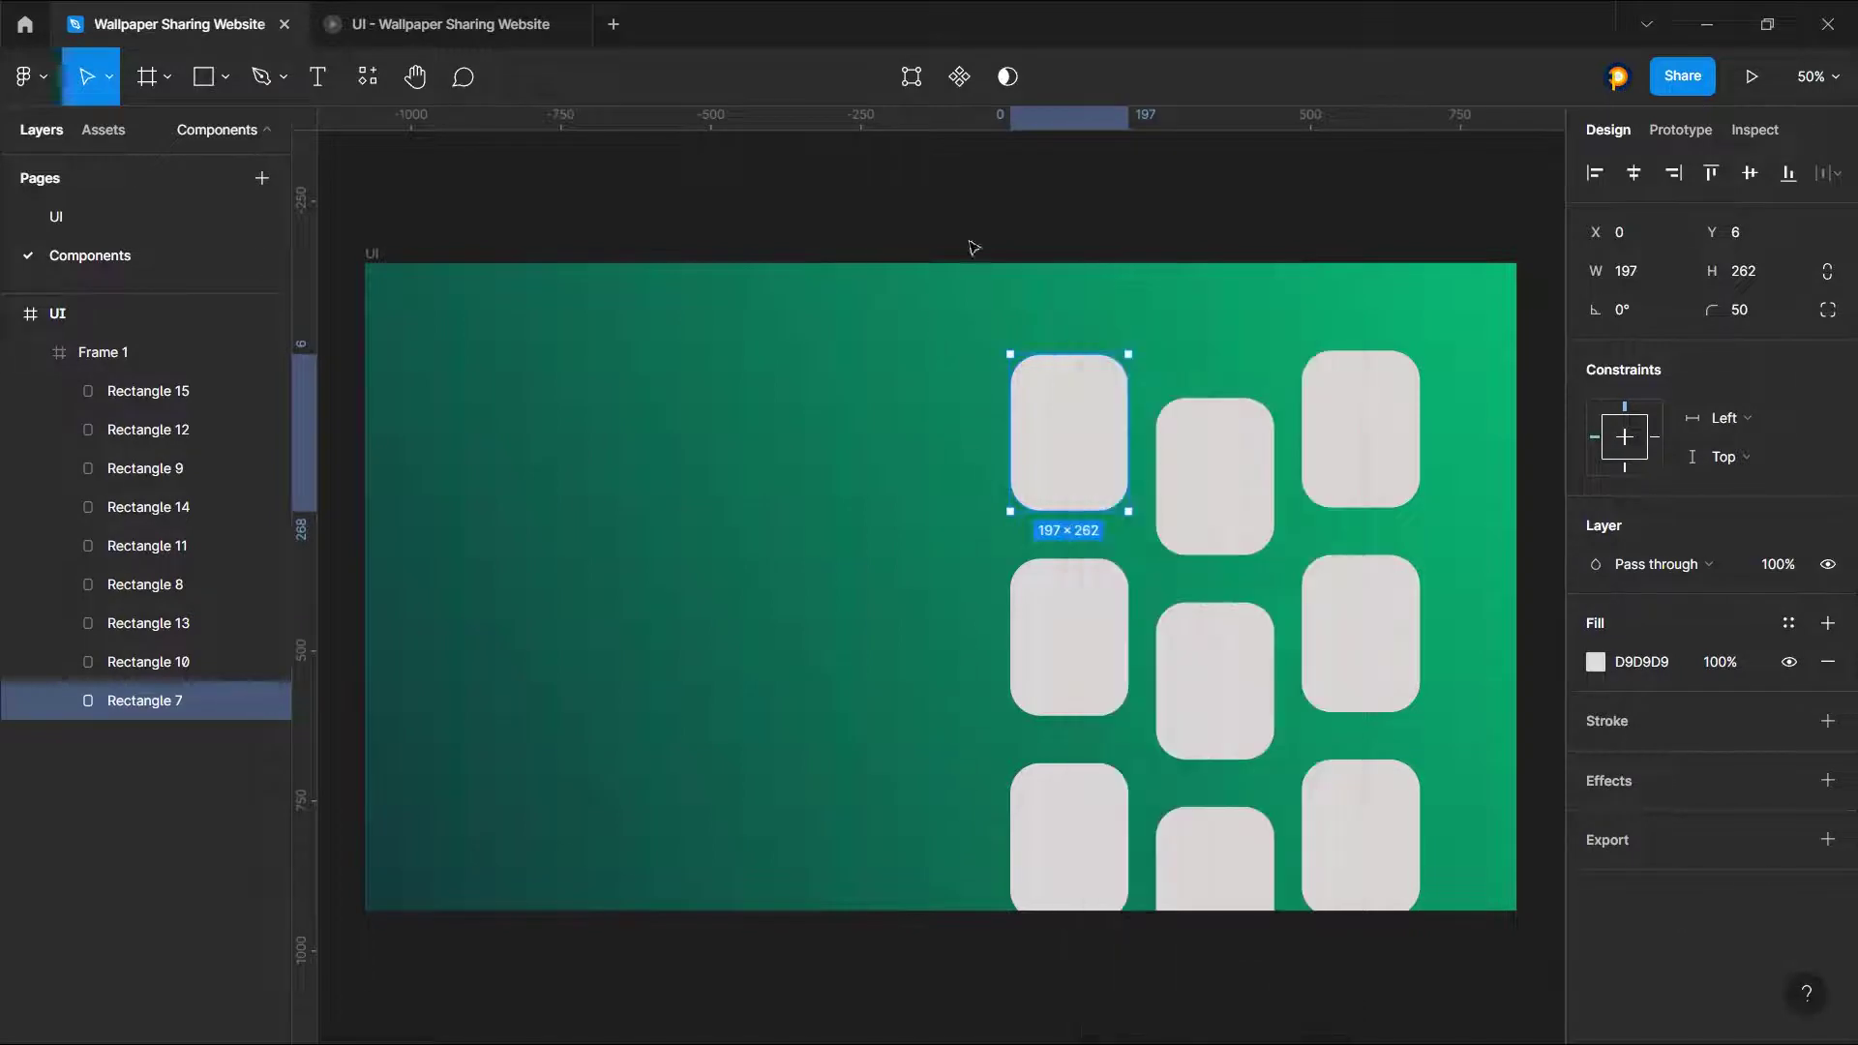
left_click(900, 357)
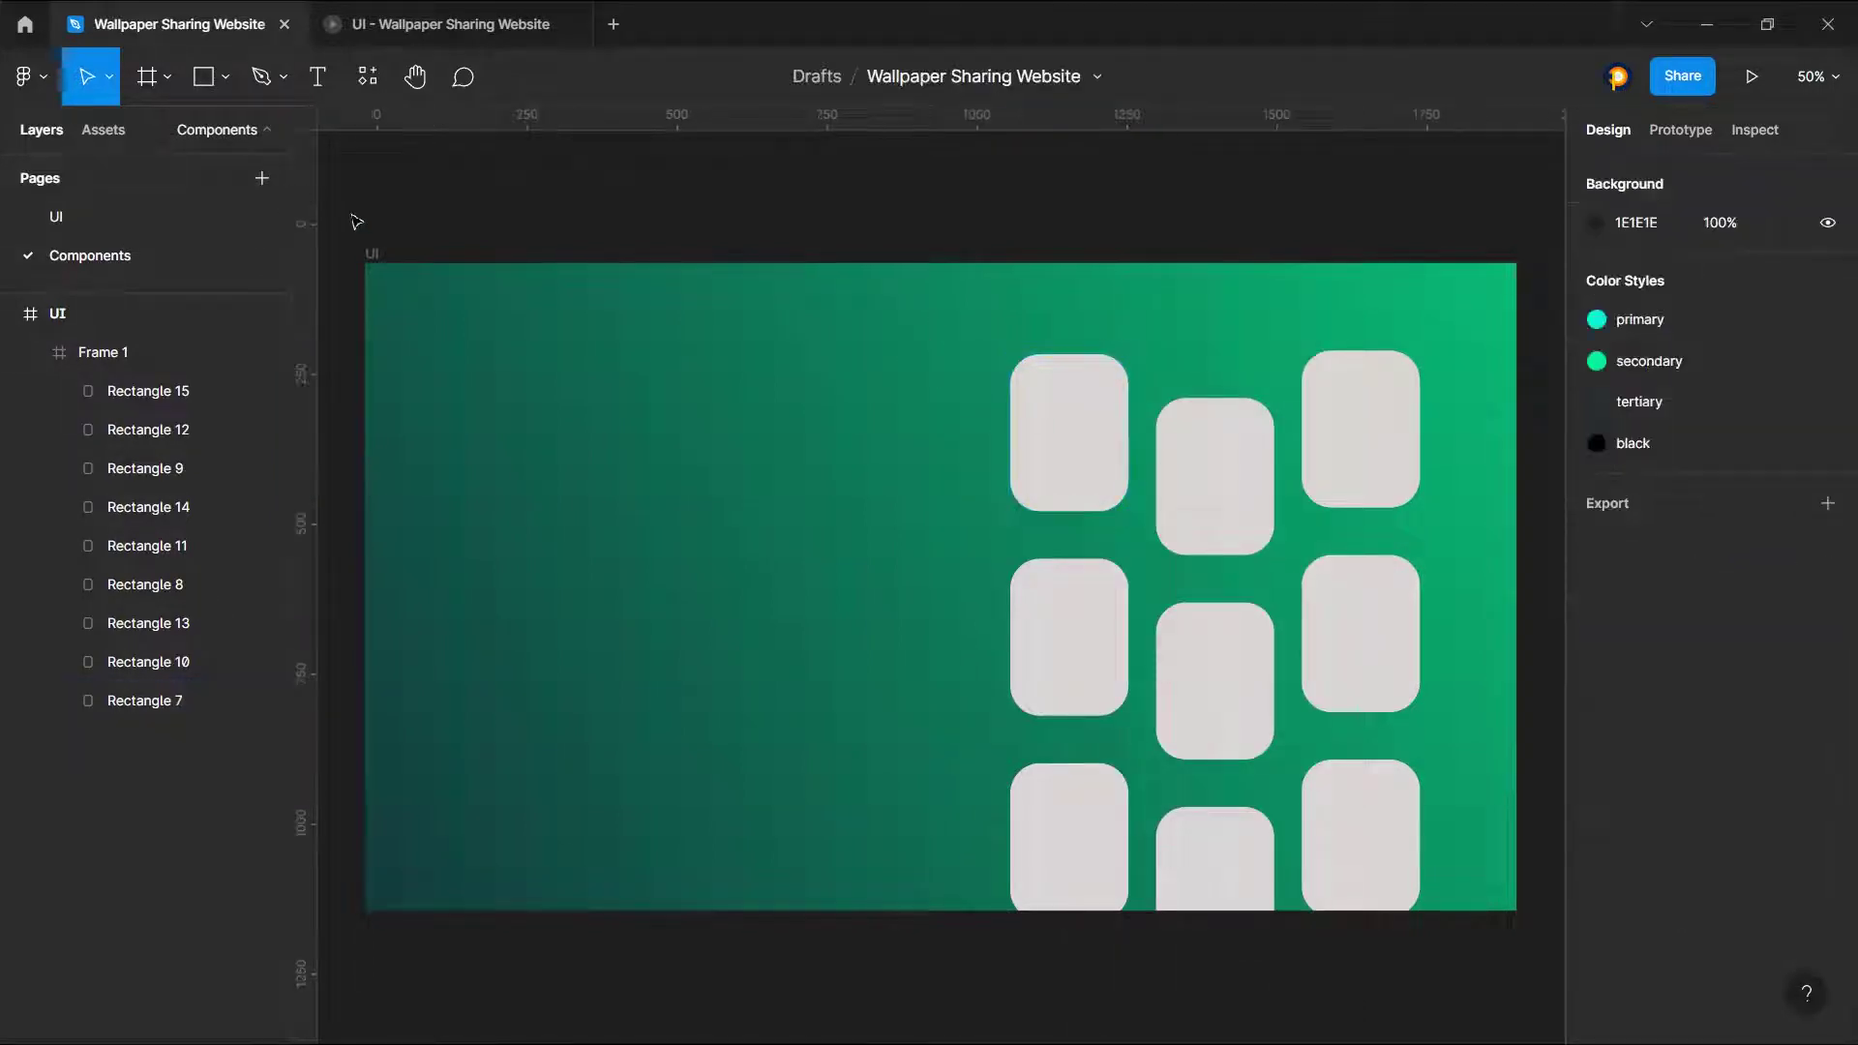
left_click(1087, 444)
Step: Turn off content clipping for the UI frame on the Components page
left_click(374, 260)
left_click(1596, 387)
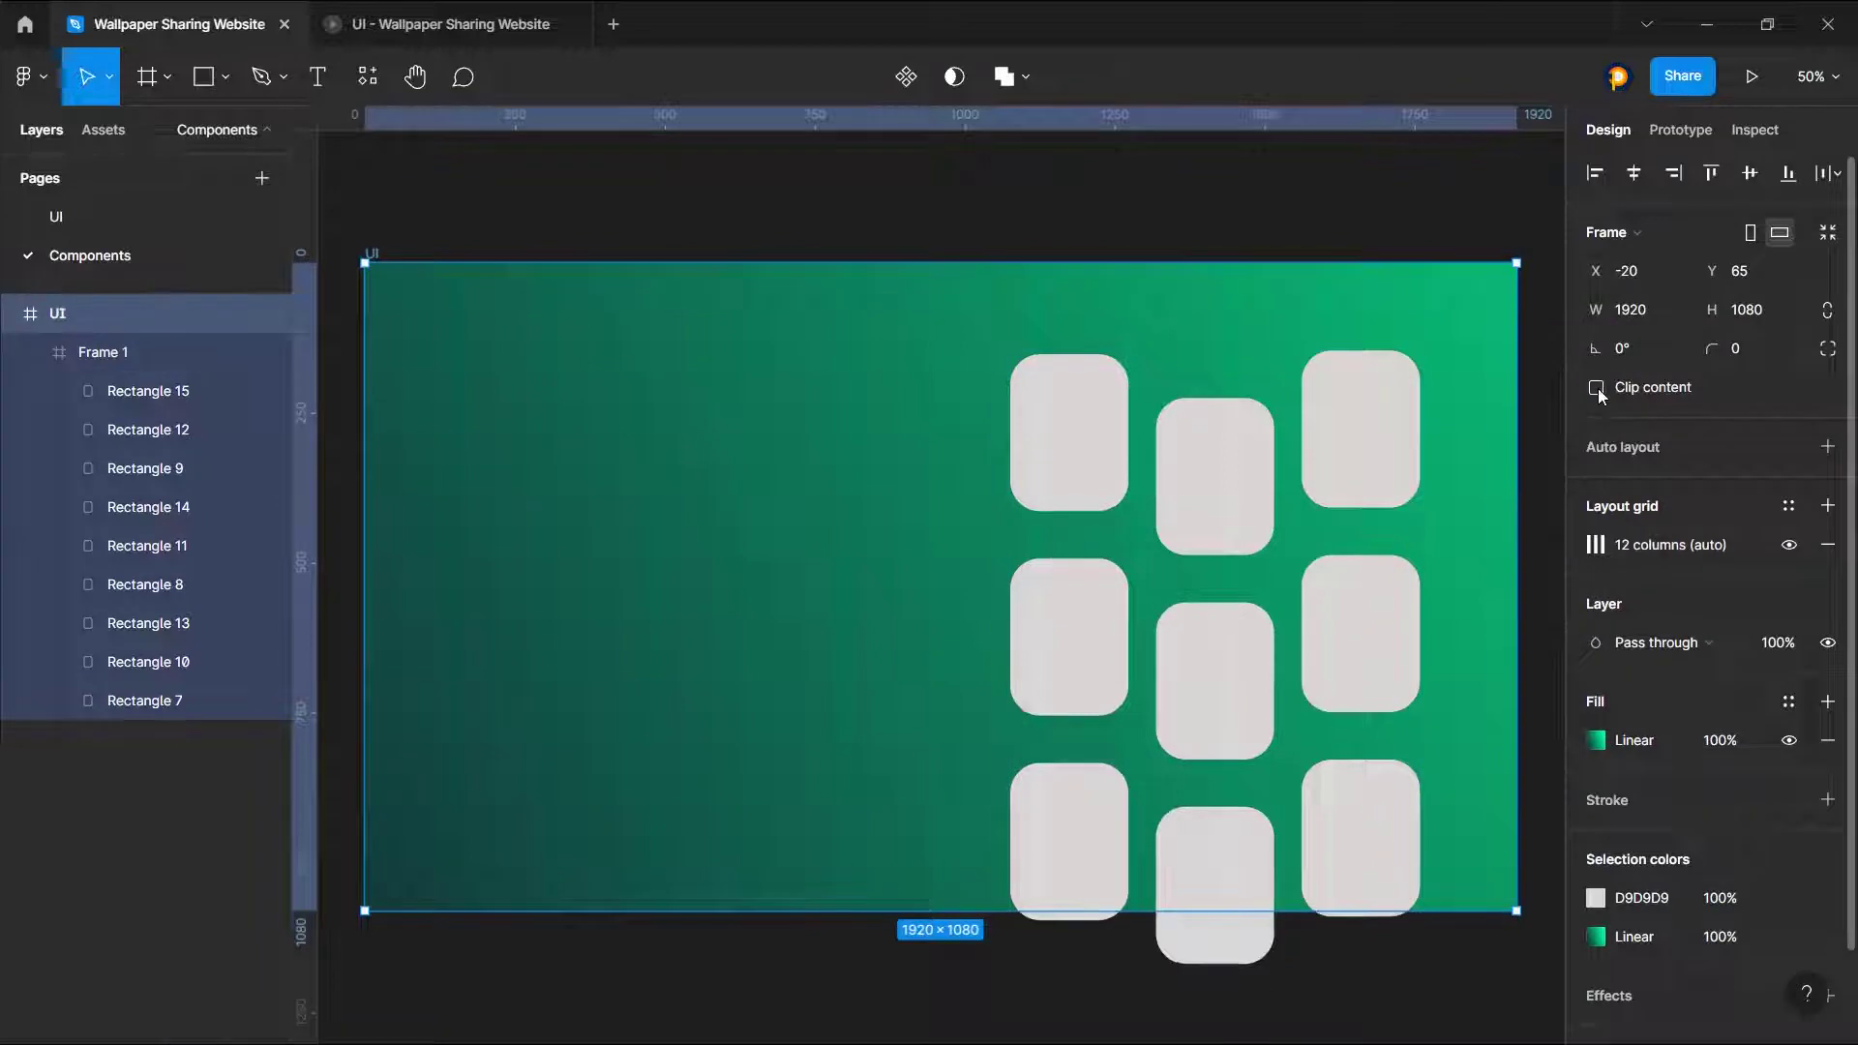
left_click(956, 233)
double_click(1079, 421)
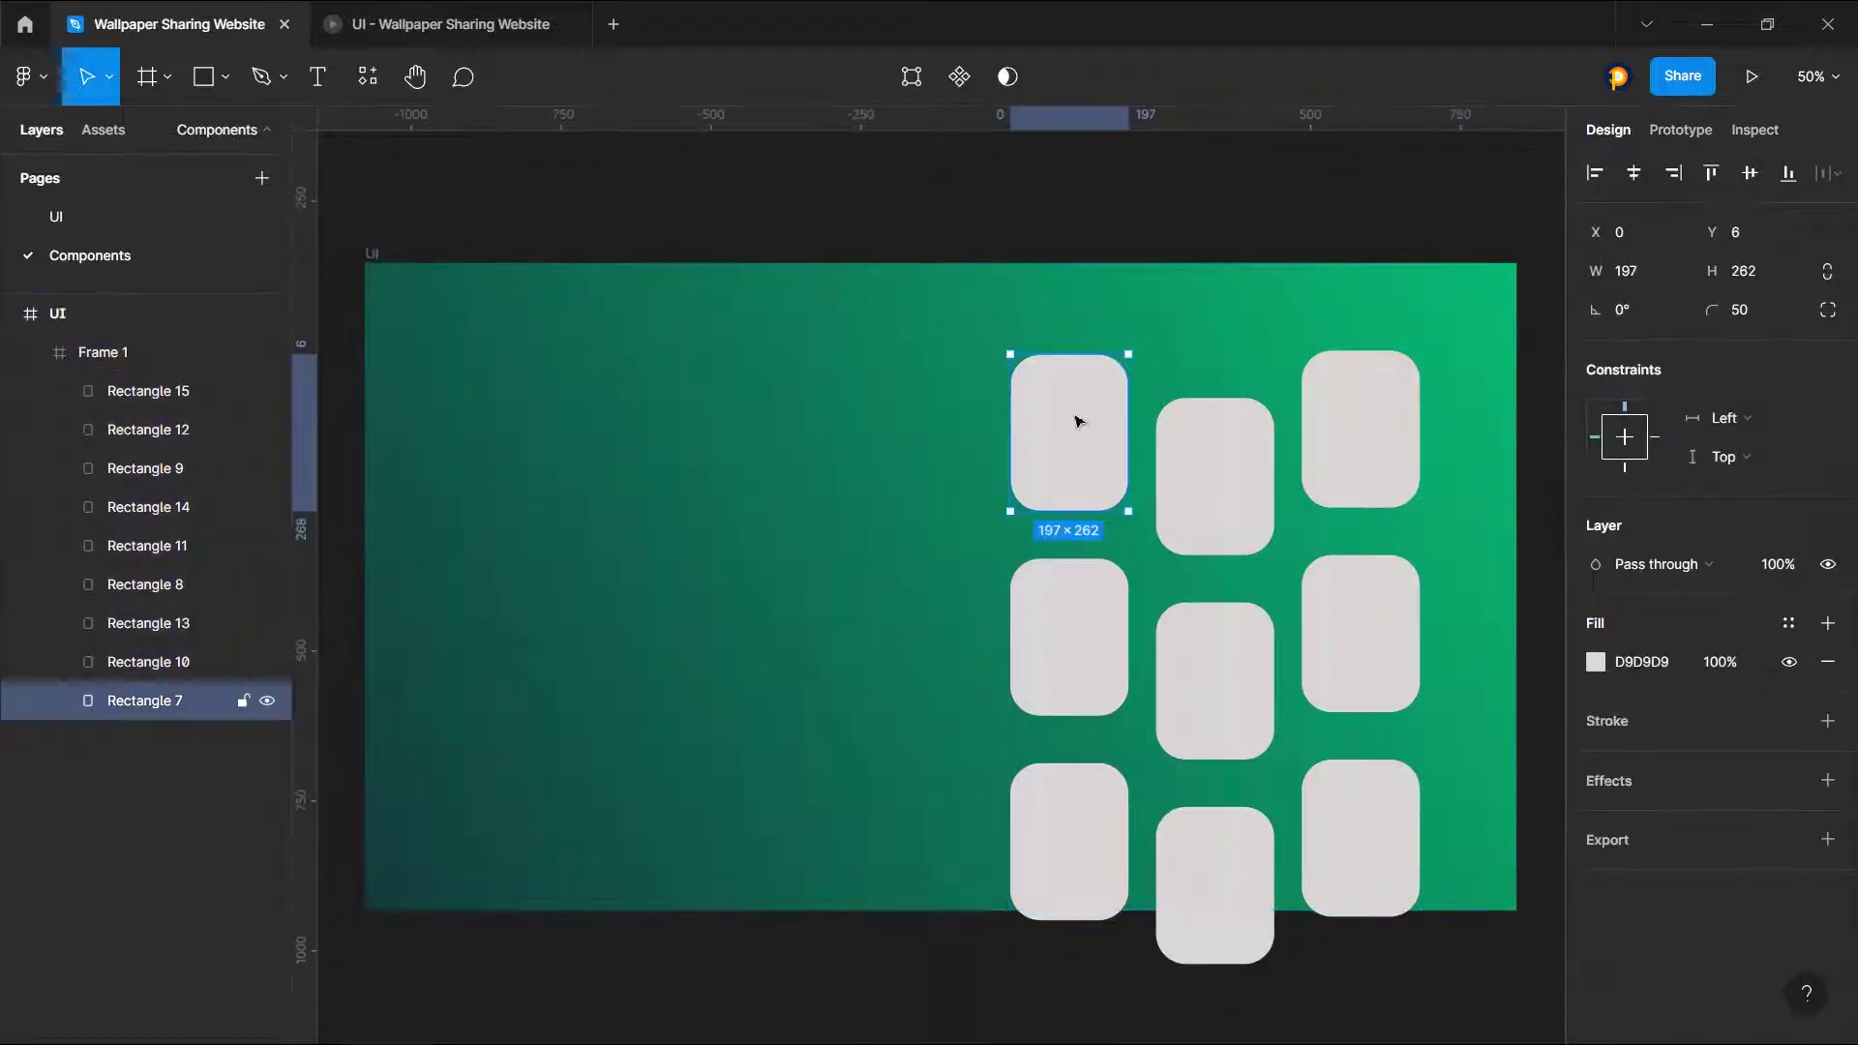
left_click(872, 411)
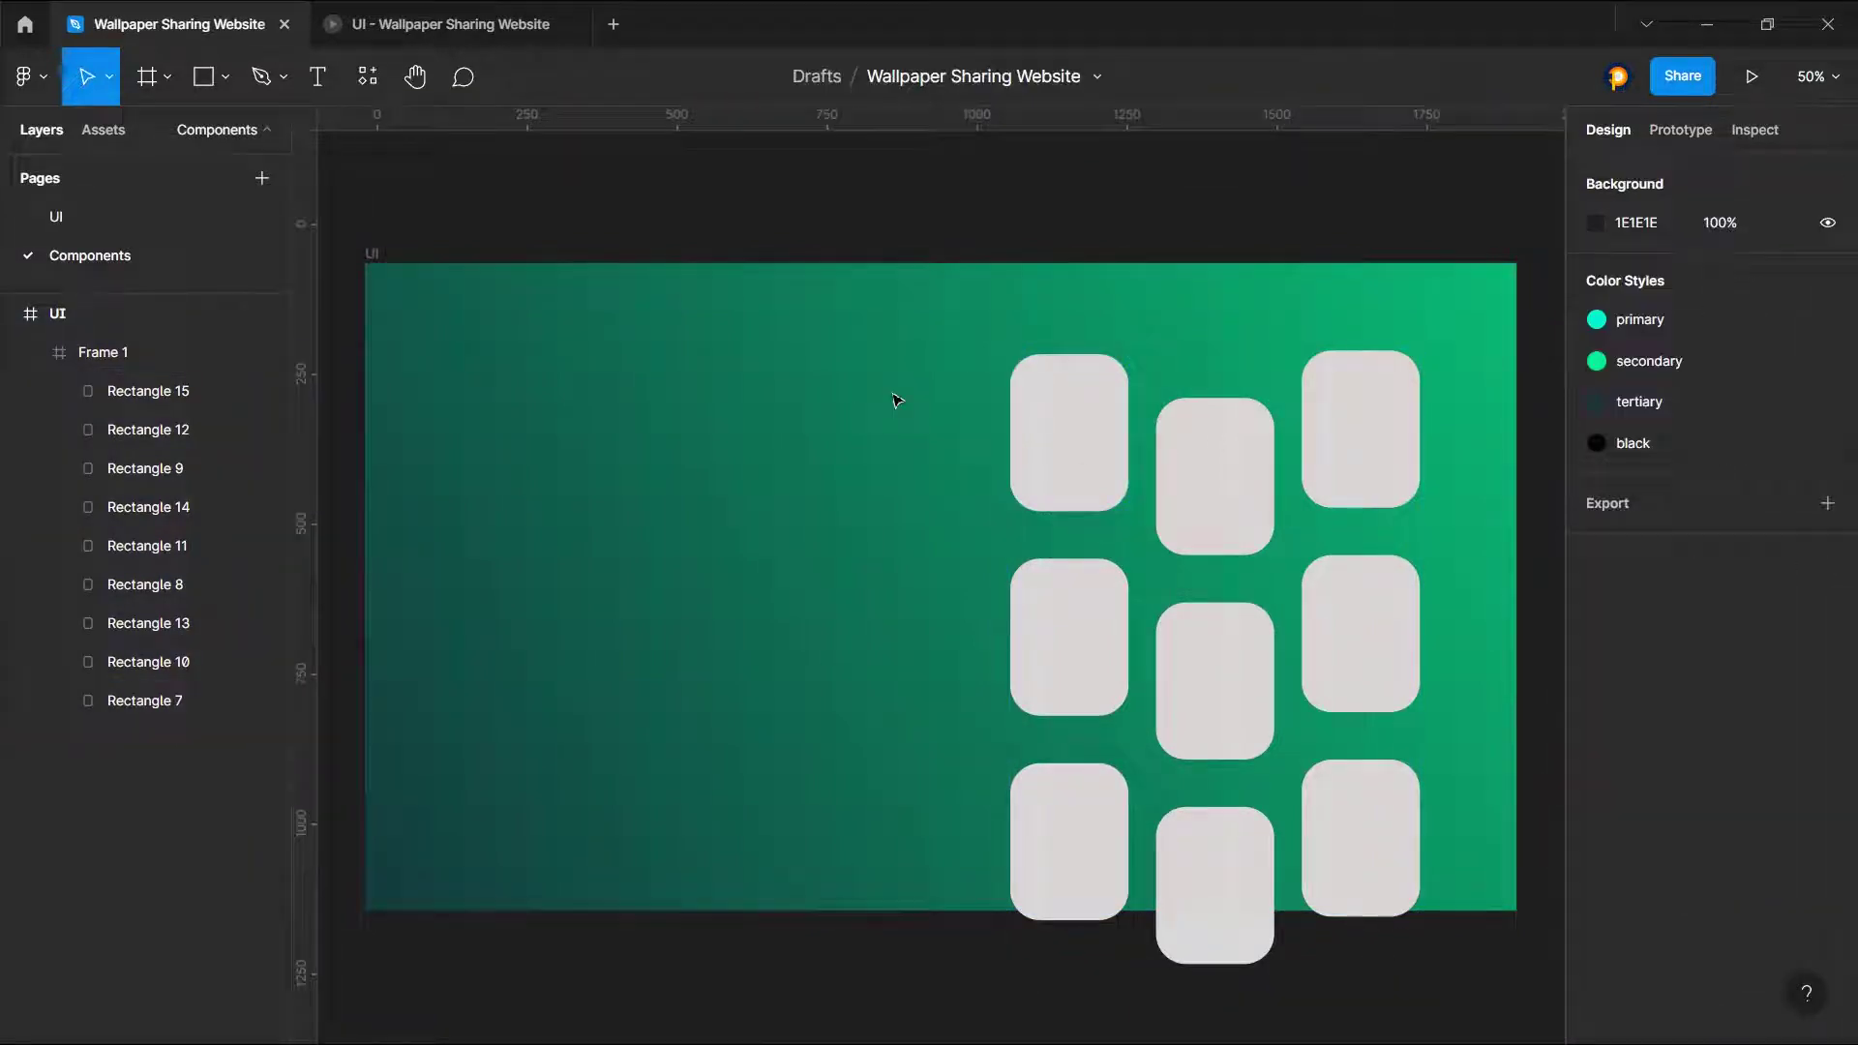
right_click(883, 402)
key("Escape")
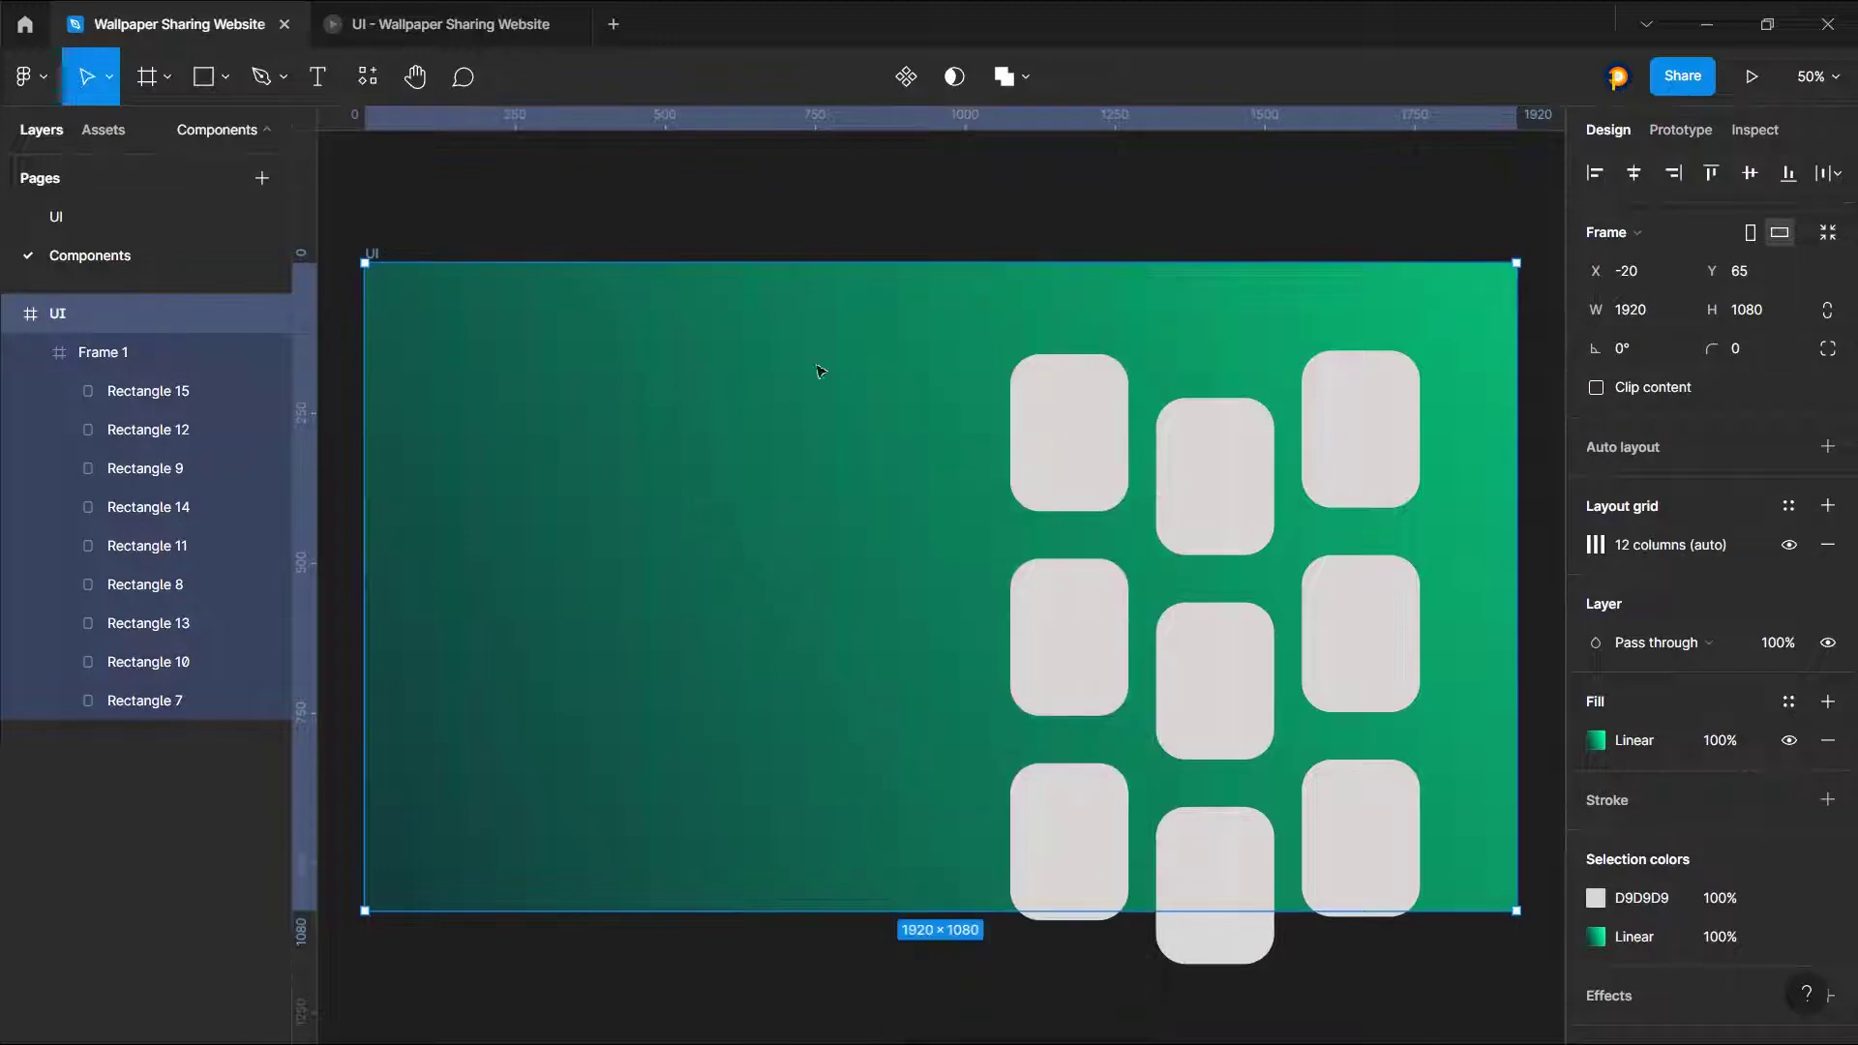
right_click(820, 370)
mouse_move(934, 824)
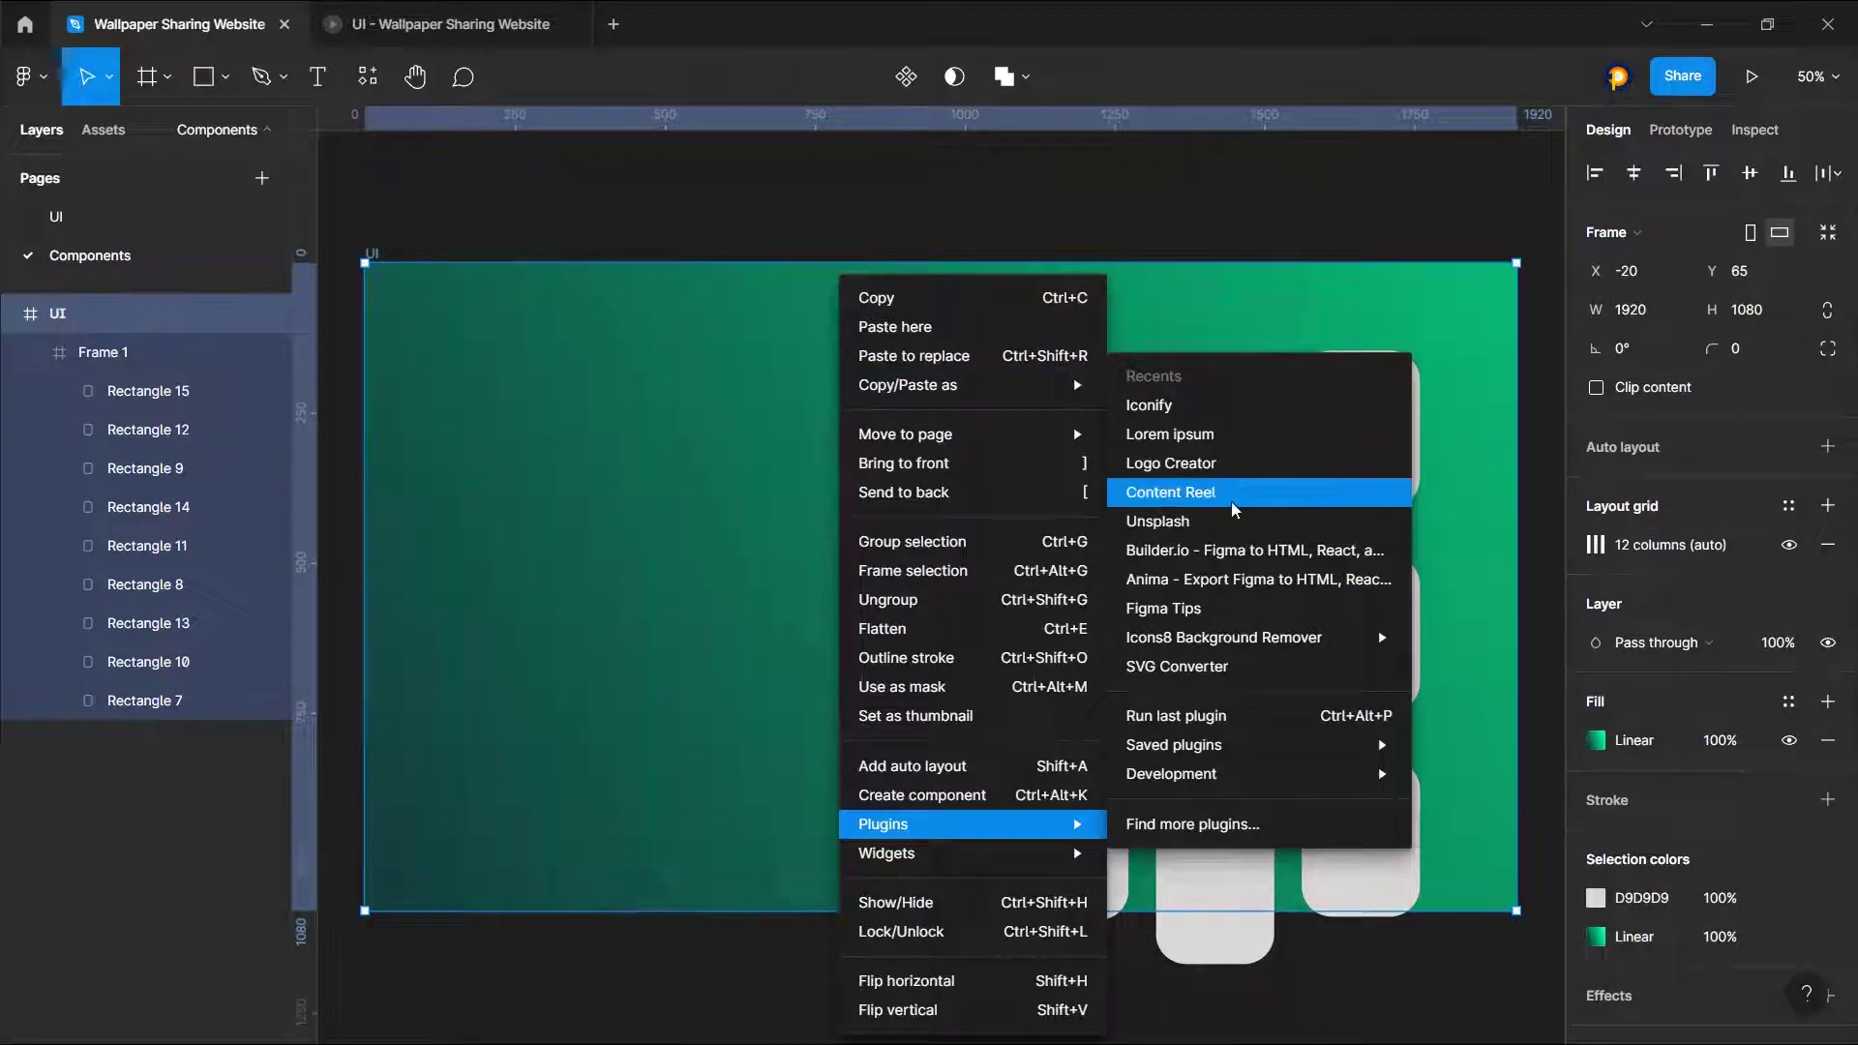
left_click(1200, 520)
scroll(767, 481, "down", 3)
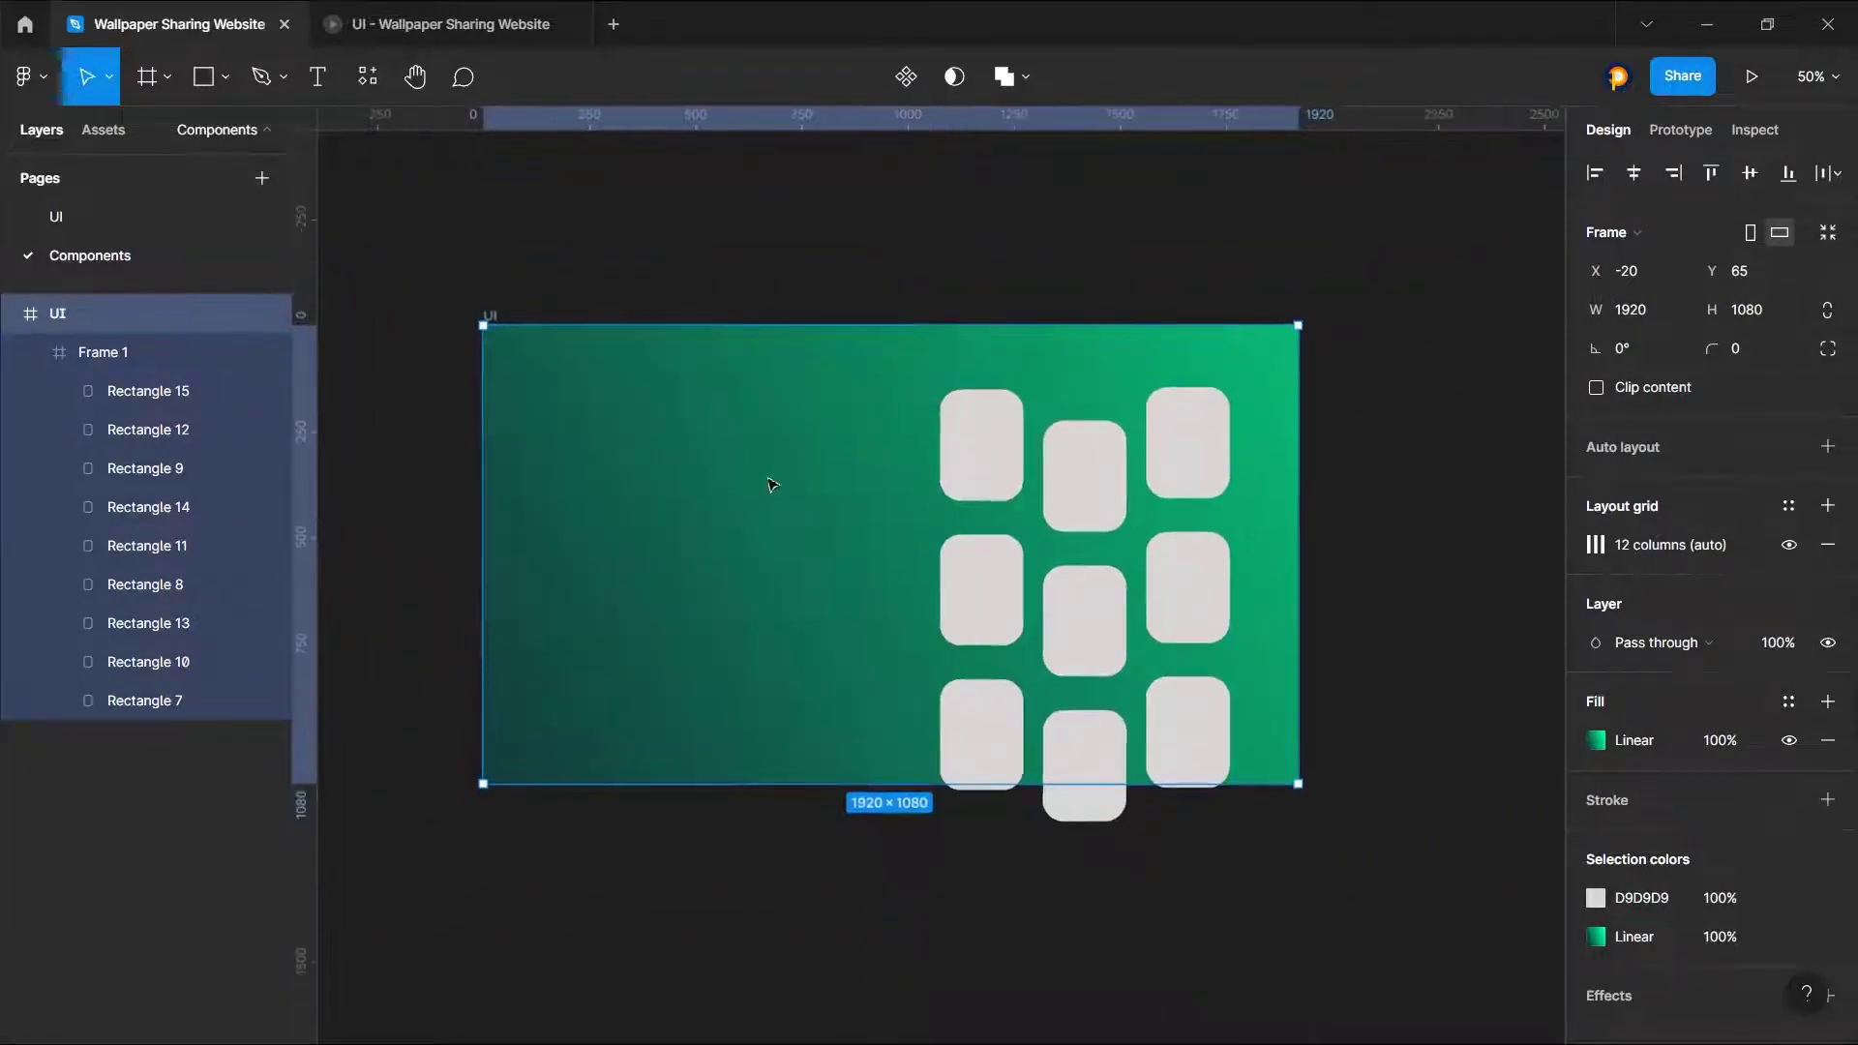
scroll(1198, 428, "up", 2)
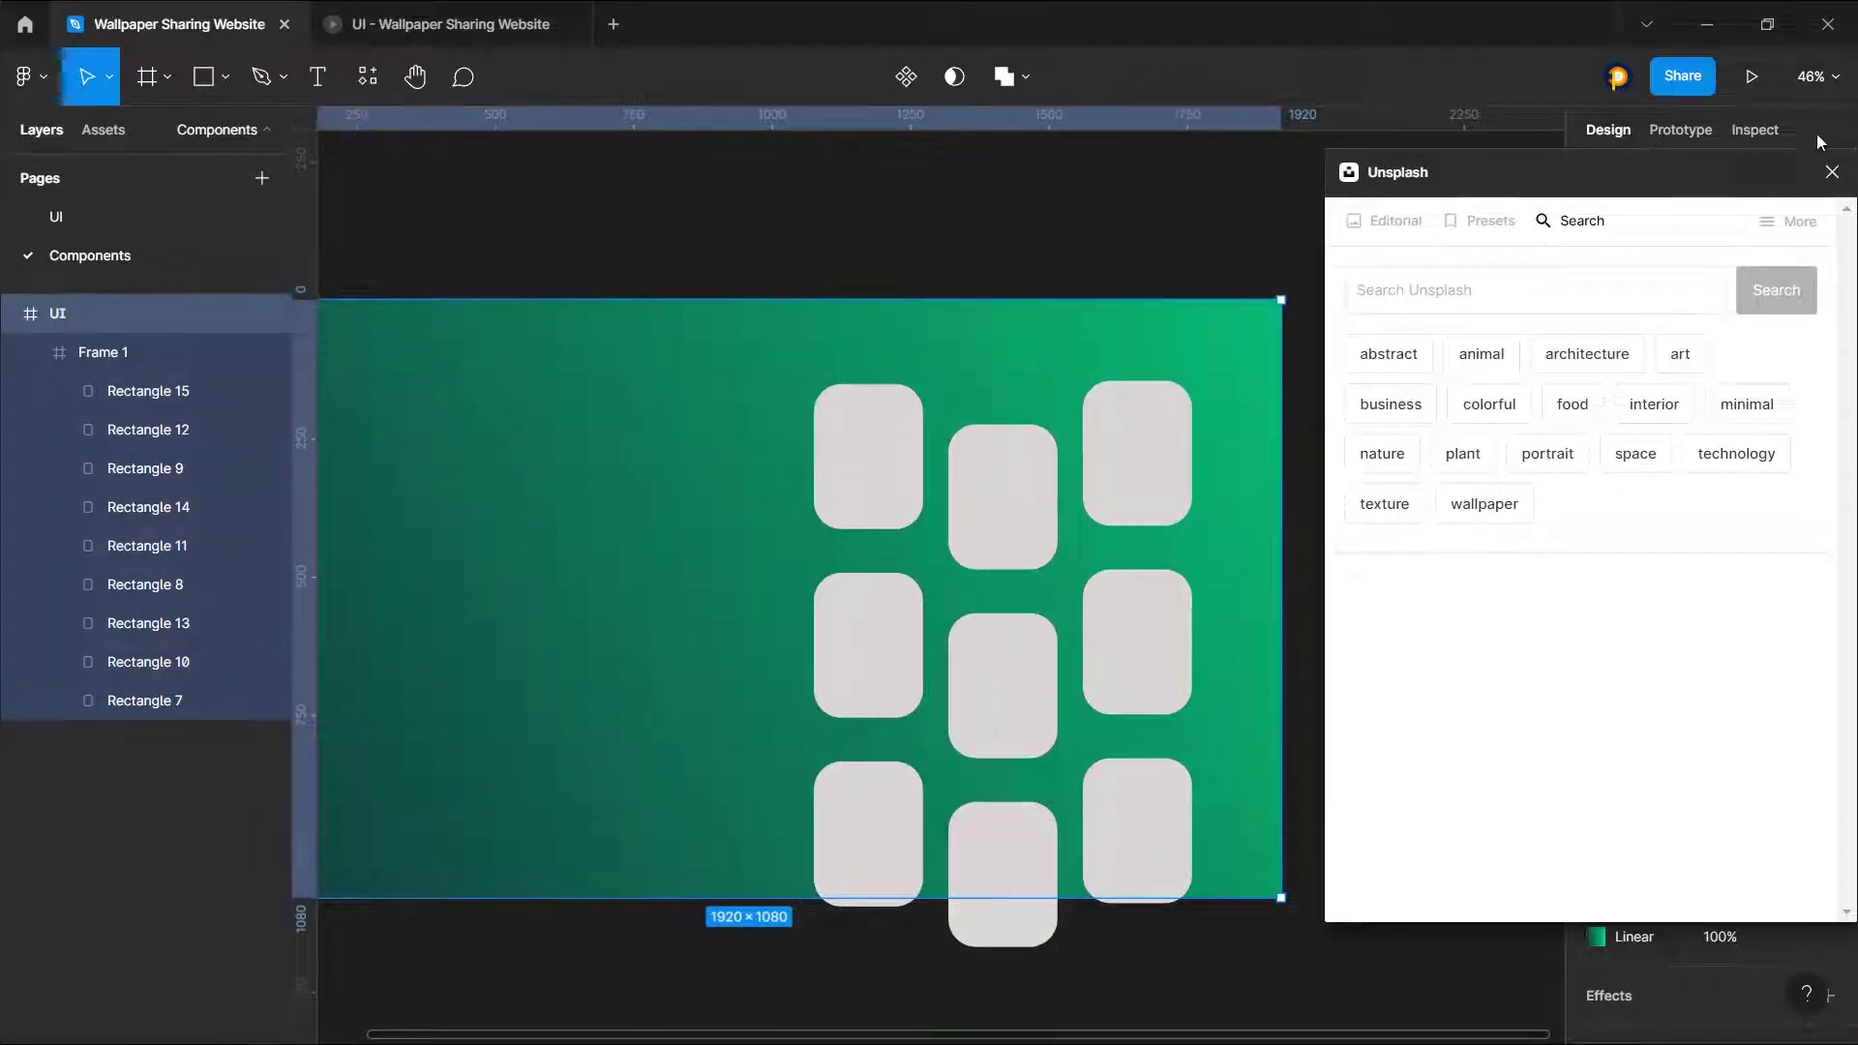
left_click(1832, 172)
left_click(1065, 194)
Step: Rename the frame holding the nine placeholder cards as wallpapers
left_click(120, 345)
double_click(120, 348)
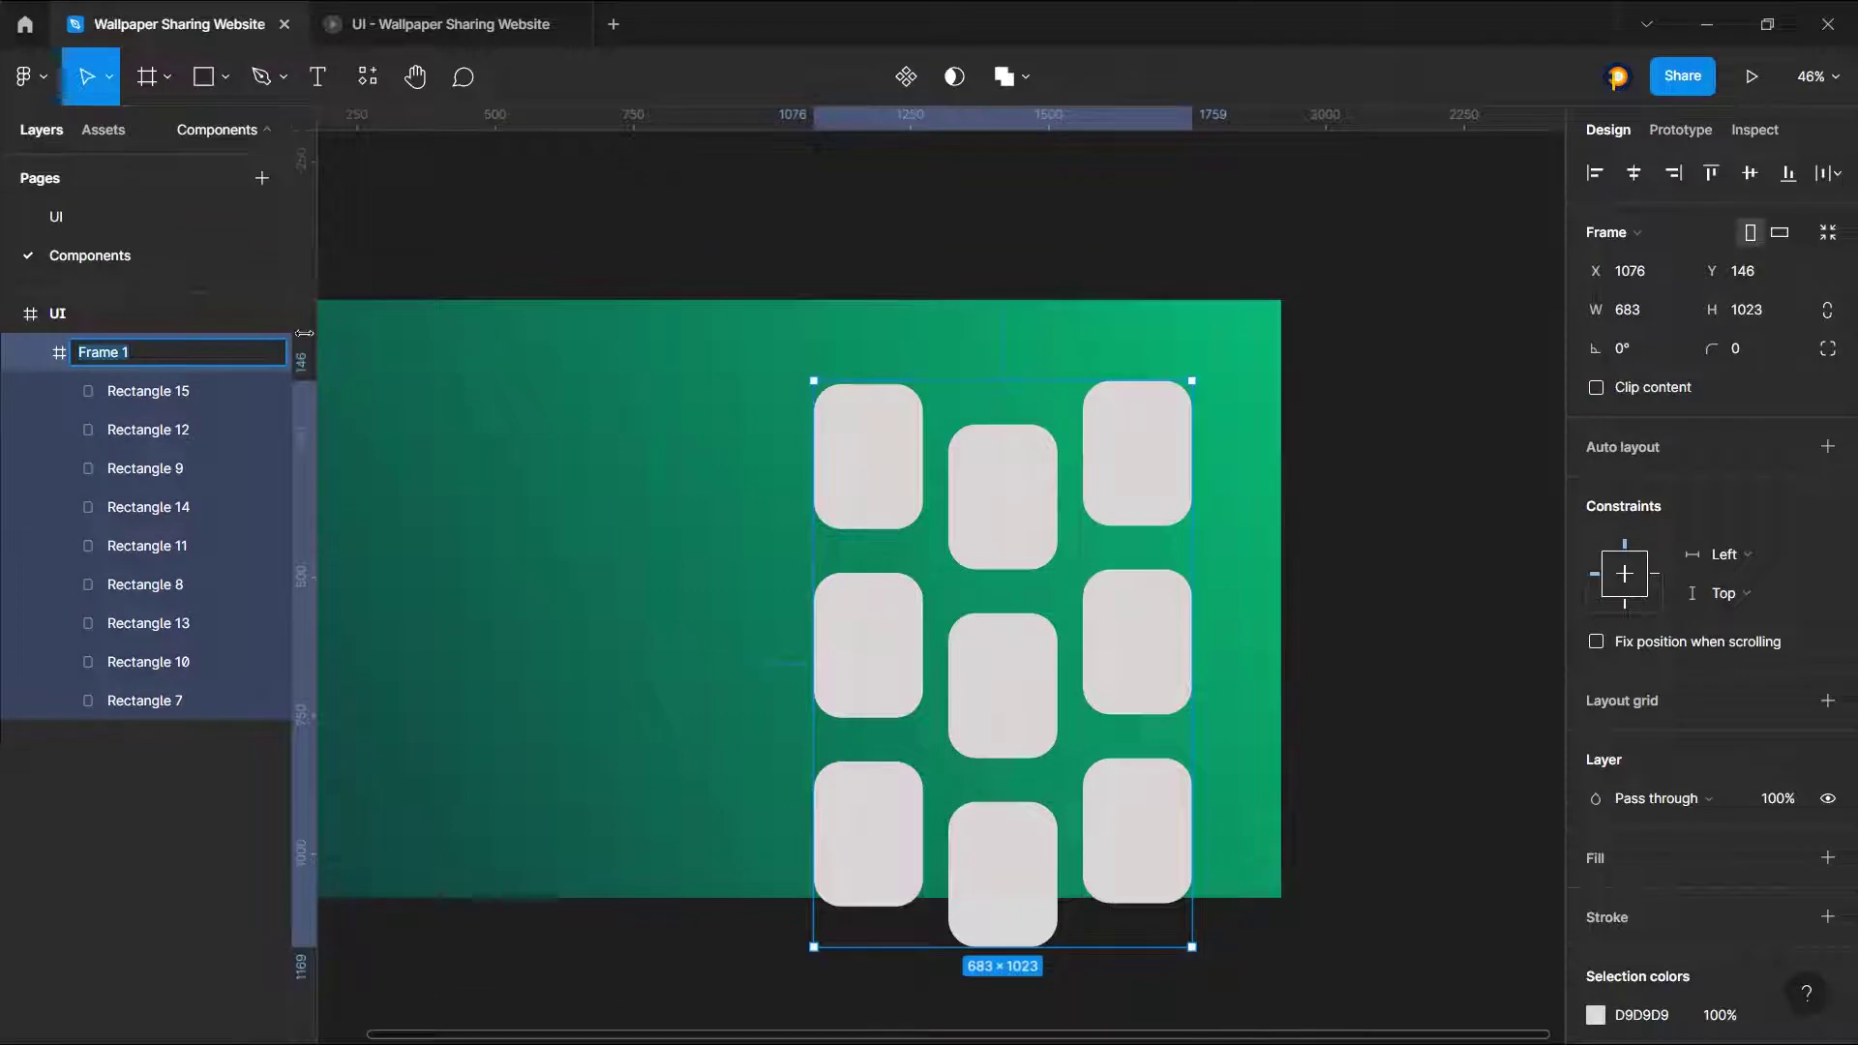
type("wallpapers")
key("Return")
Step: Duplicate the lower two rows of placeholder cards and place the copies below the grid inside the wallpapers frame
left_click(1017, 508)
scroll(1017, 508, "down", 2)
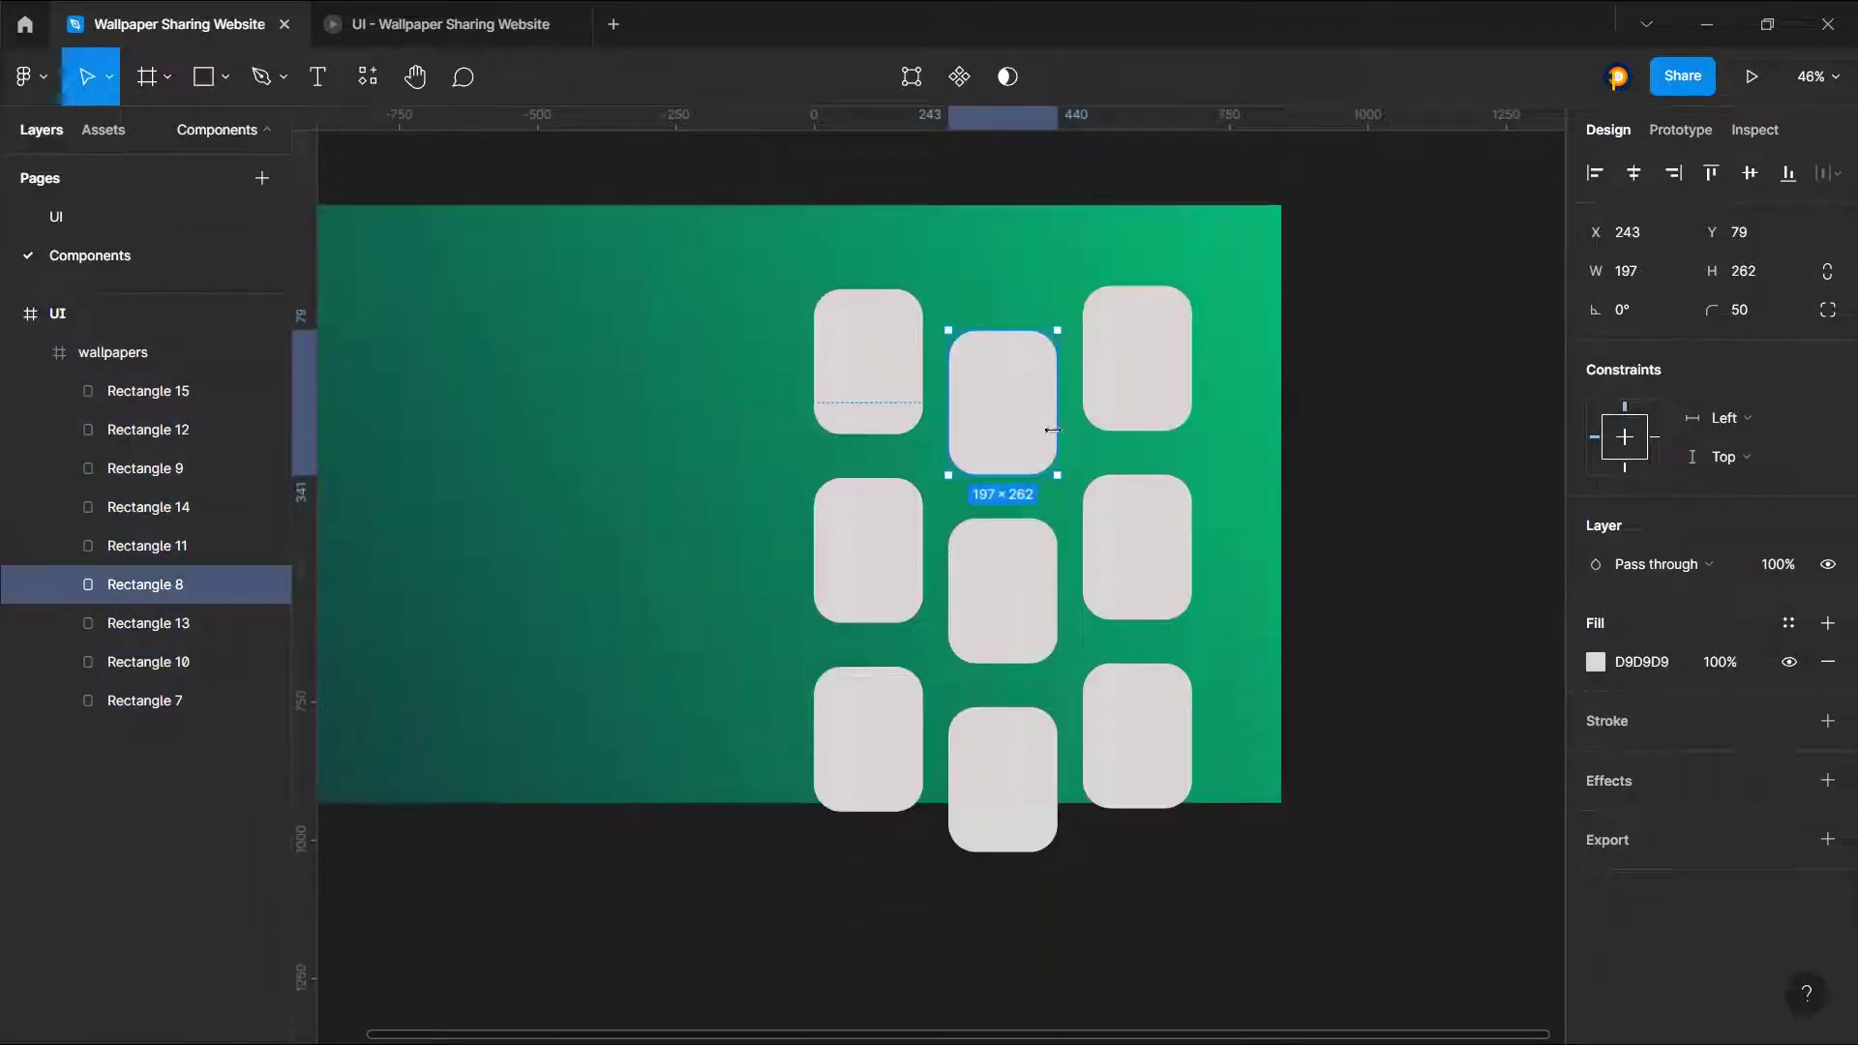
left_click(916, 730)
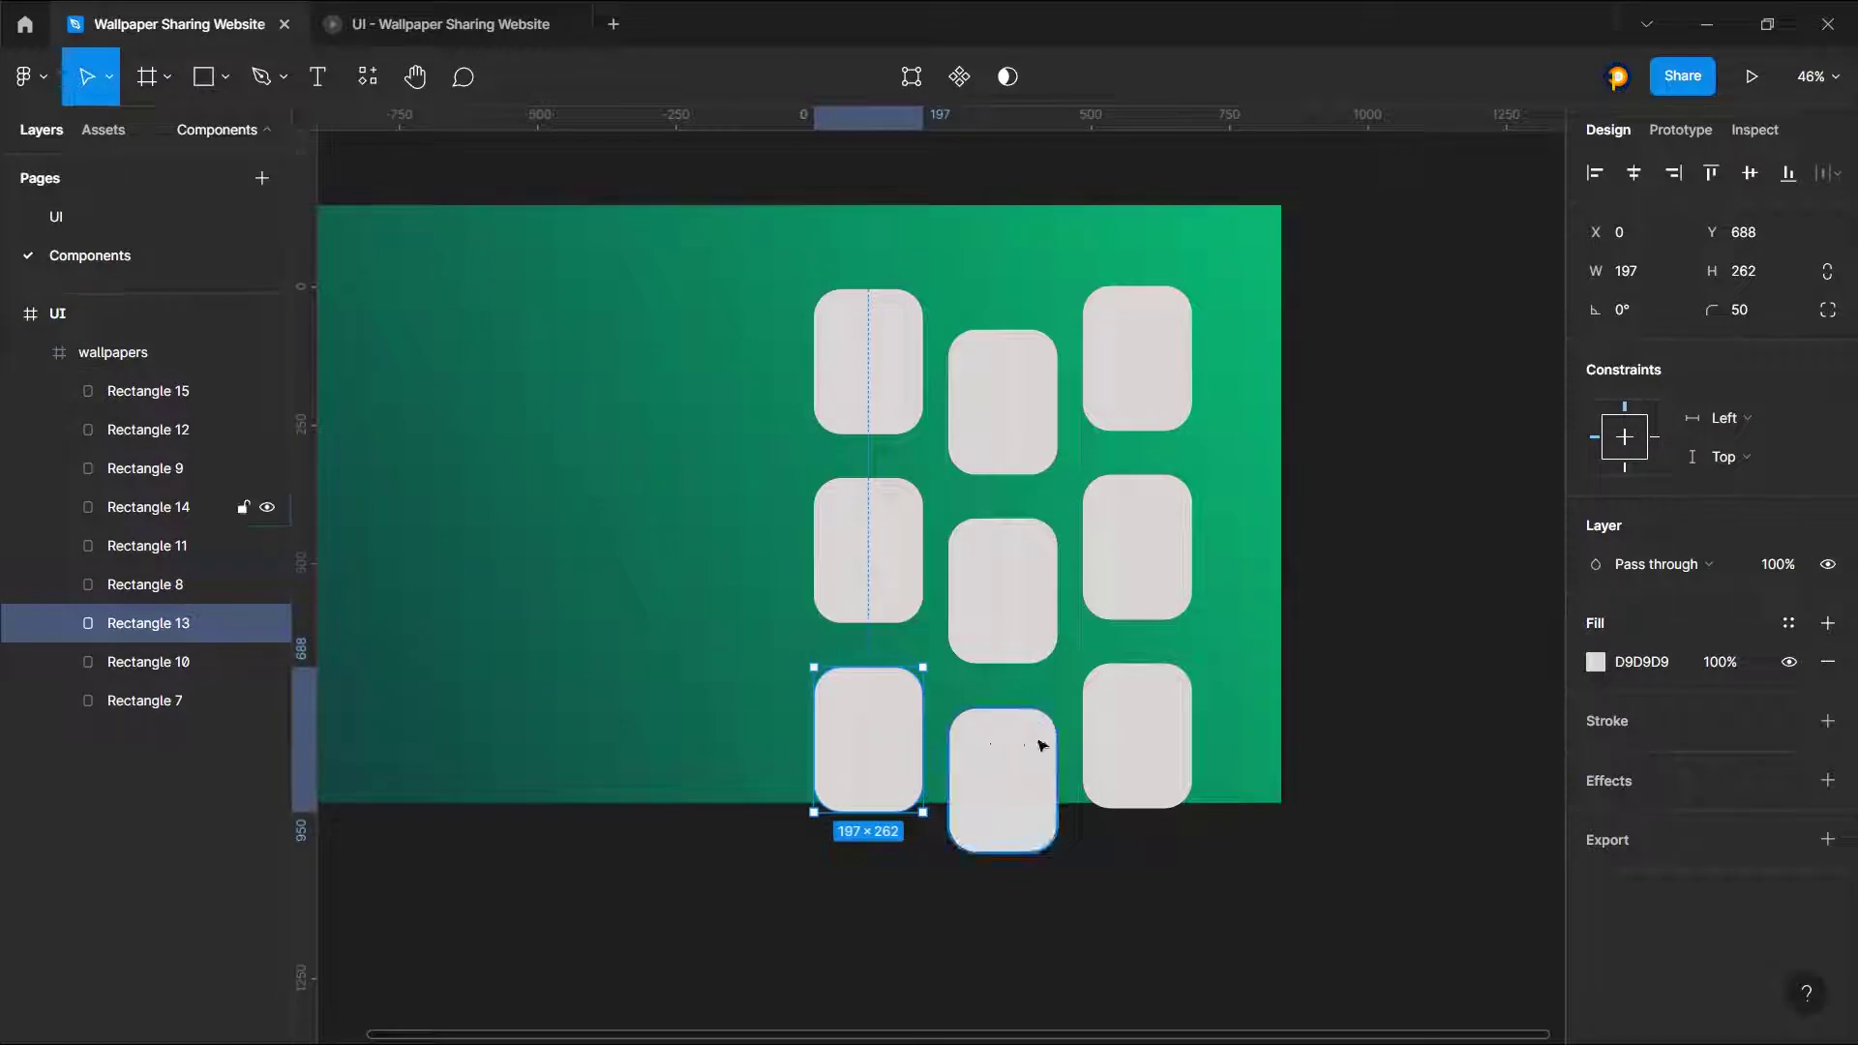
left_click(170, 351)
left_click_drag(999, 845, 1044, 920)
scroll(1062, 743, "down", 3)
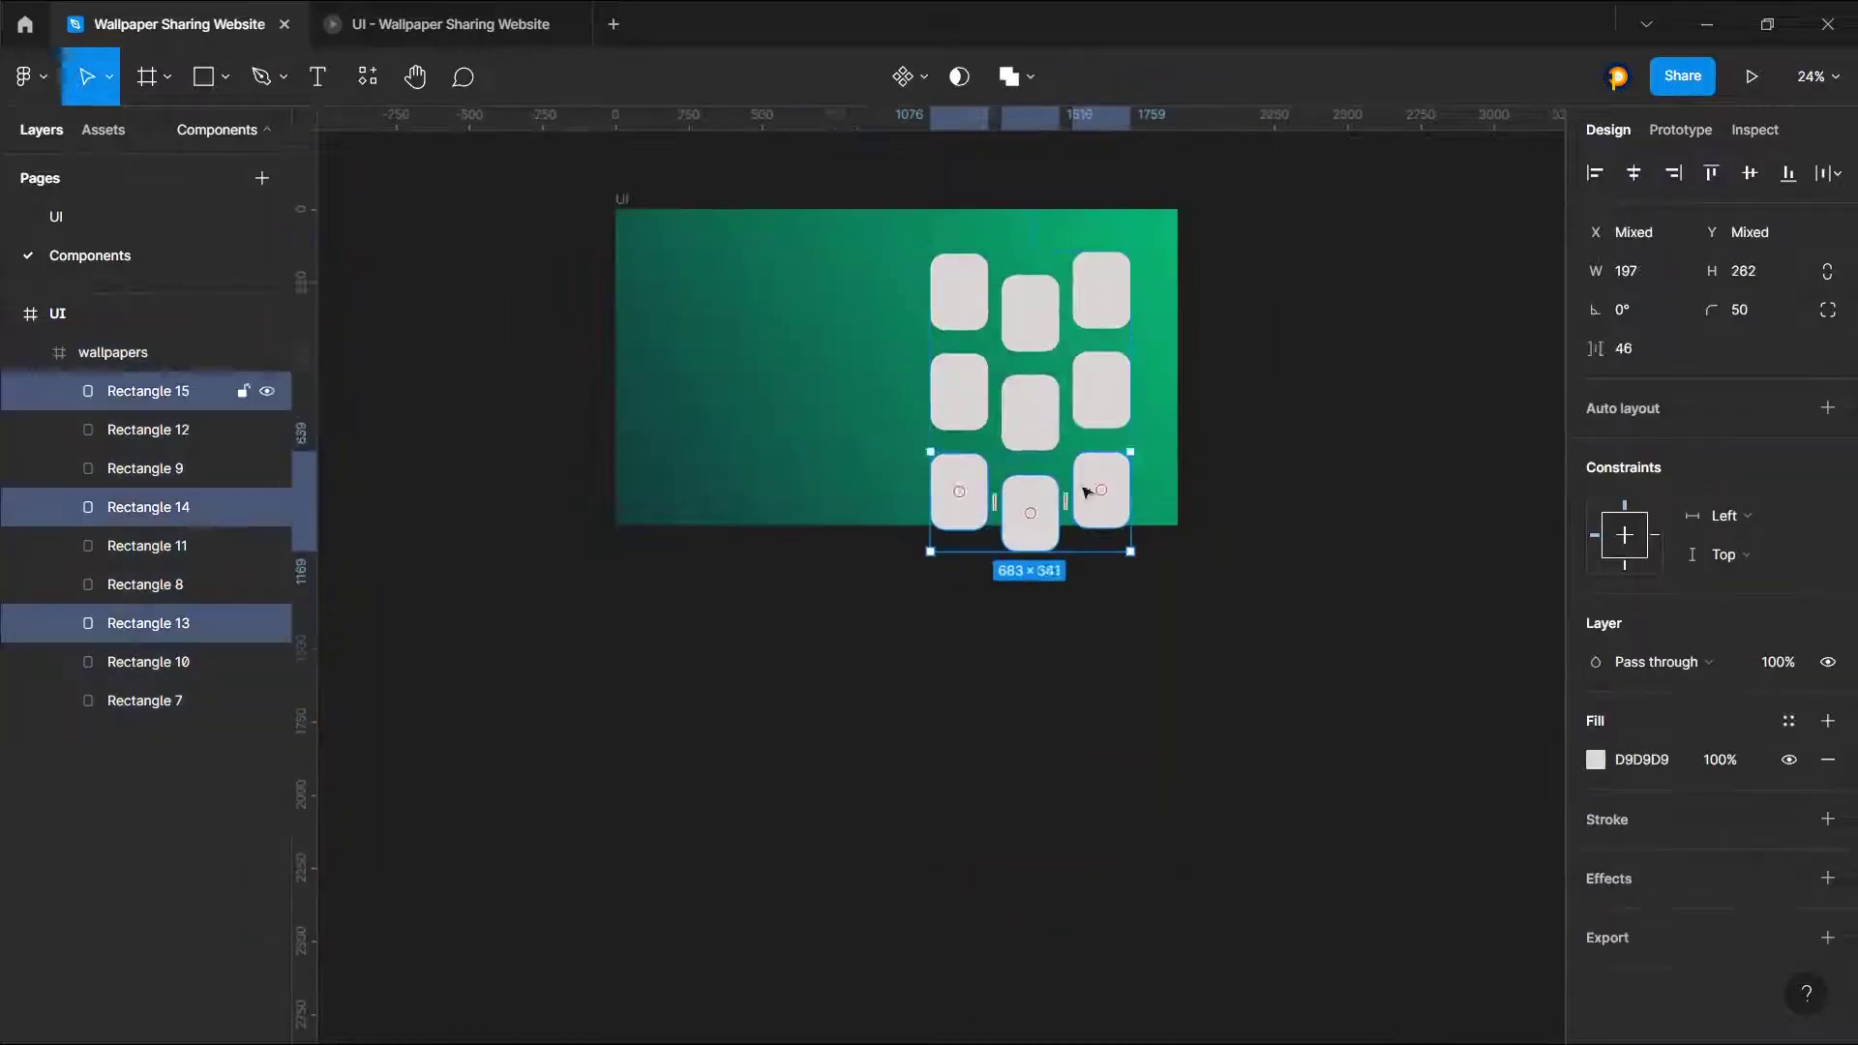
left_click(1096, 397, "shift")
left_click(1030, 412, "shift")
left_click(963, 397, "shift")
left_click_drag(1029, 514, 1028, 730)
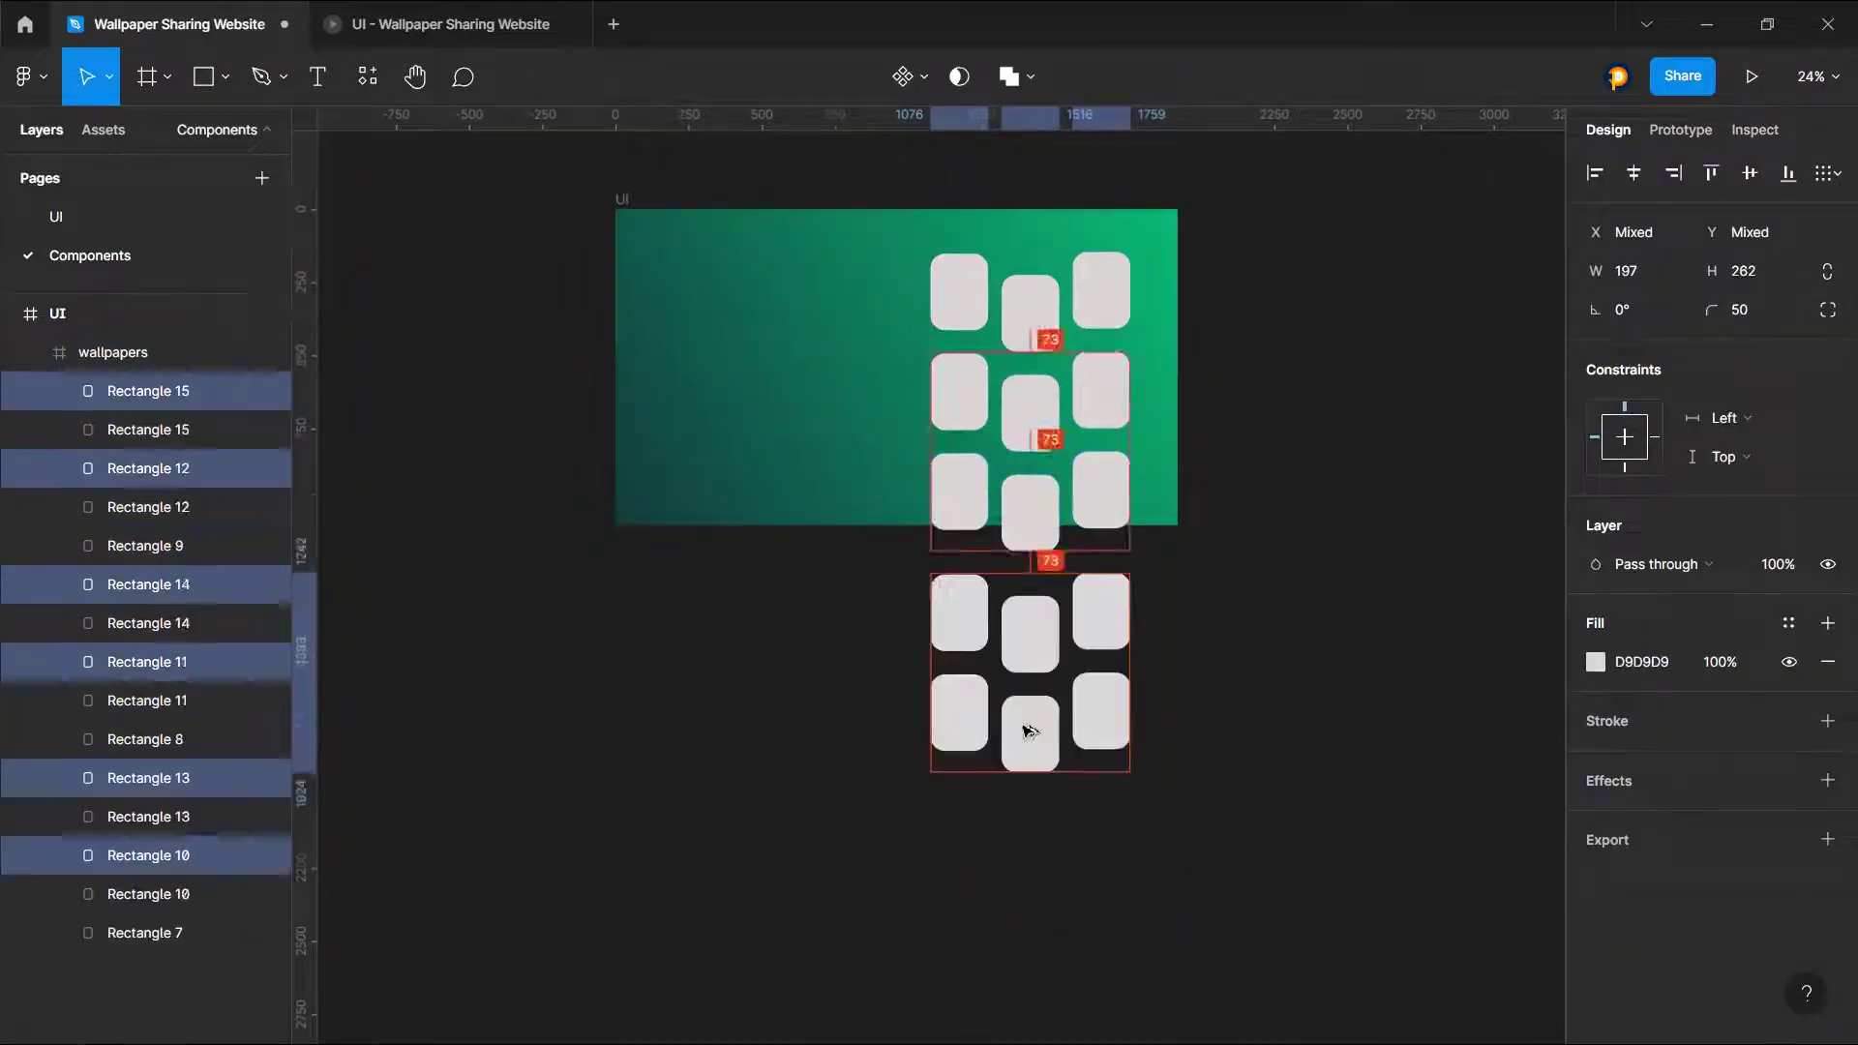
Step: Move the copied rows up to match the grid's row spacing and shorten the wallpapers frame to a height of about 1751
left_click_drag(1044, 643, 1046, 859)
key("Delete")
left_click(963, 610)
left_click_drag(1147, 619, 954, 736)
left_click_drag(1030, 629, 1030, 614)
key("Escape")
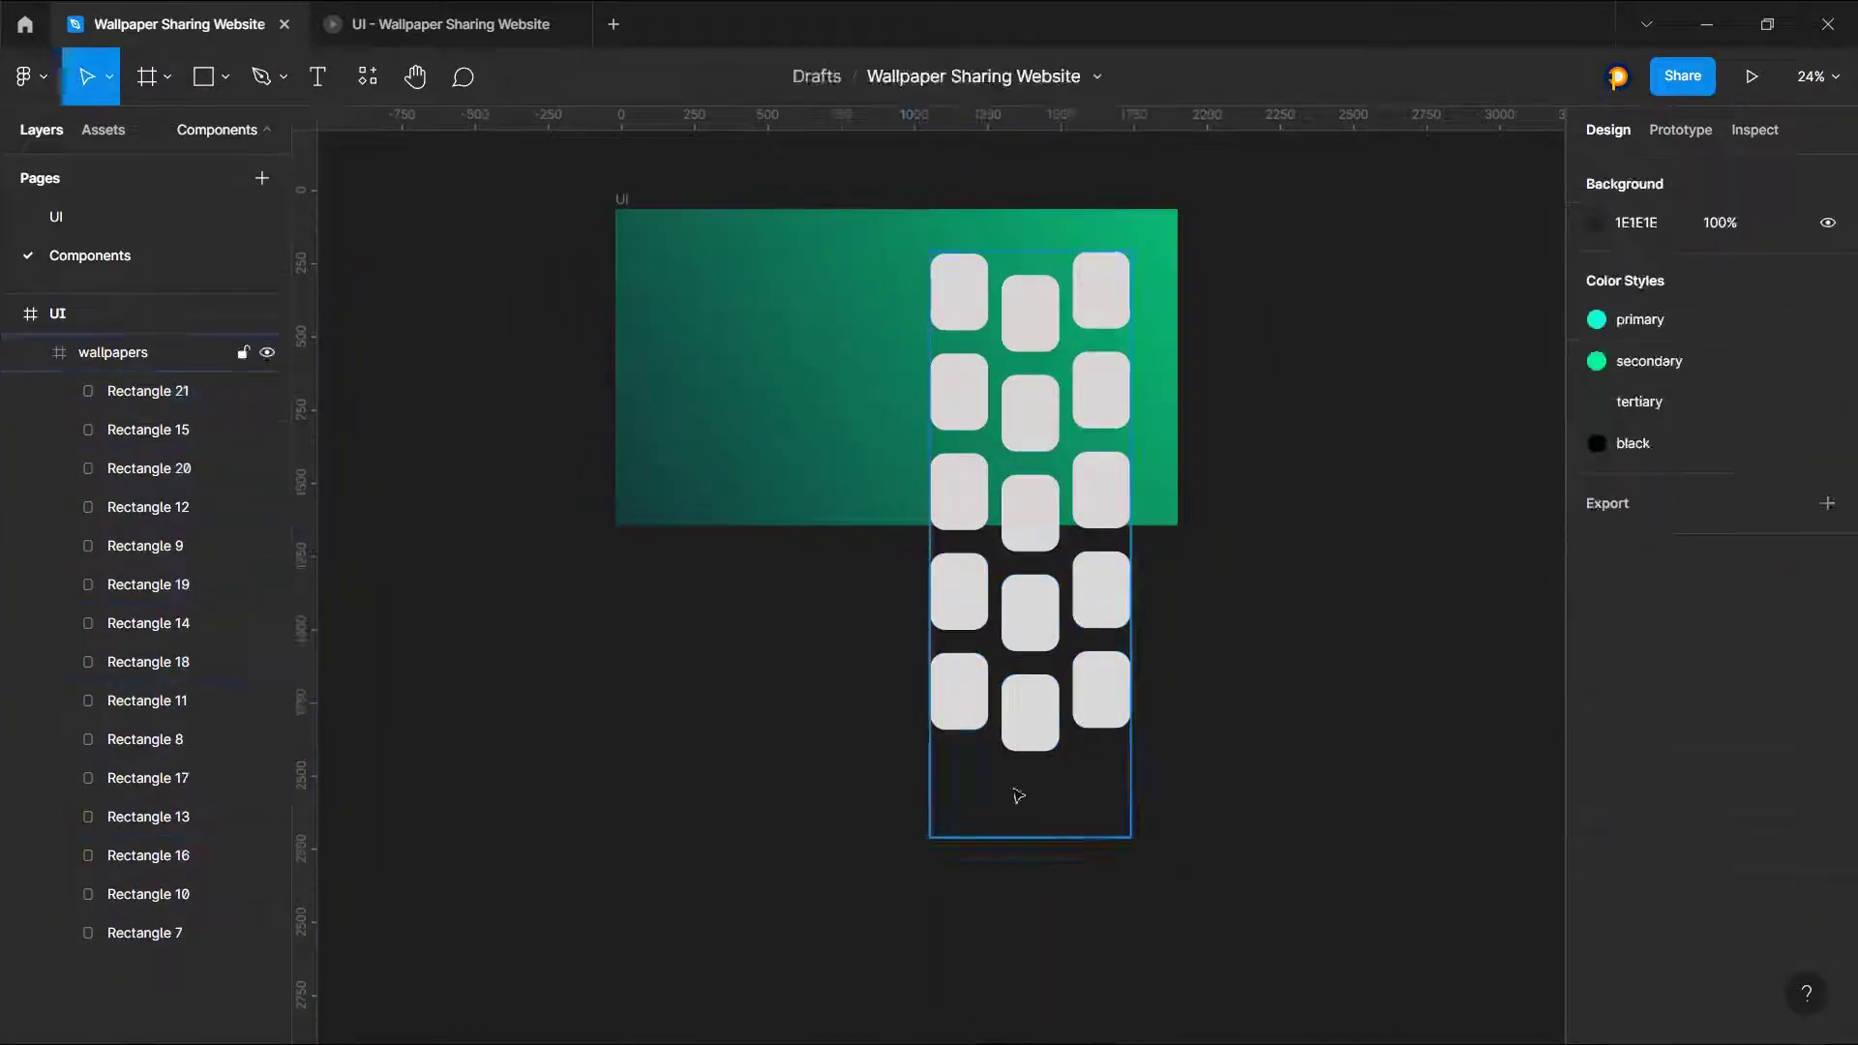
left_click(1016, 796)
left_click_drag(1032, 838, 1042, 767)
scroll(1007, 484, "up", 1)
Step: Run the Unsplash plugin and search it for "abstract wallpapers"
right_click(1173, 323)
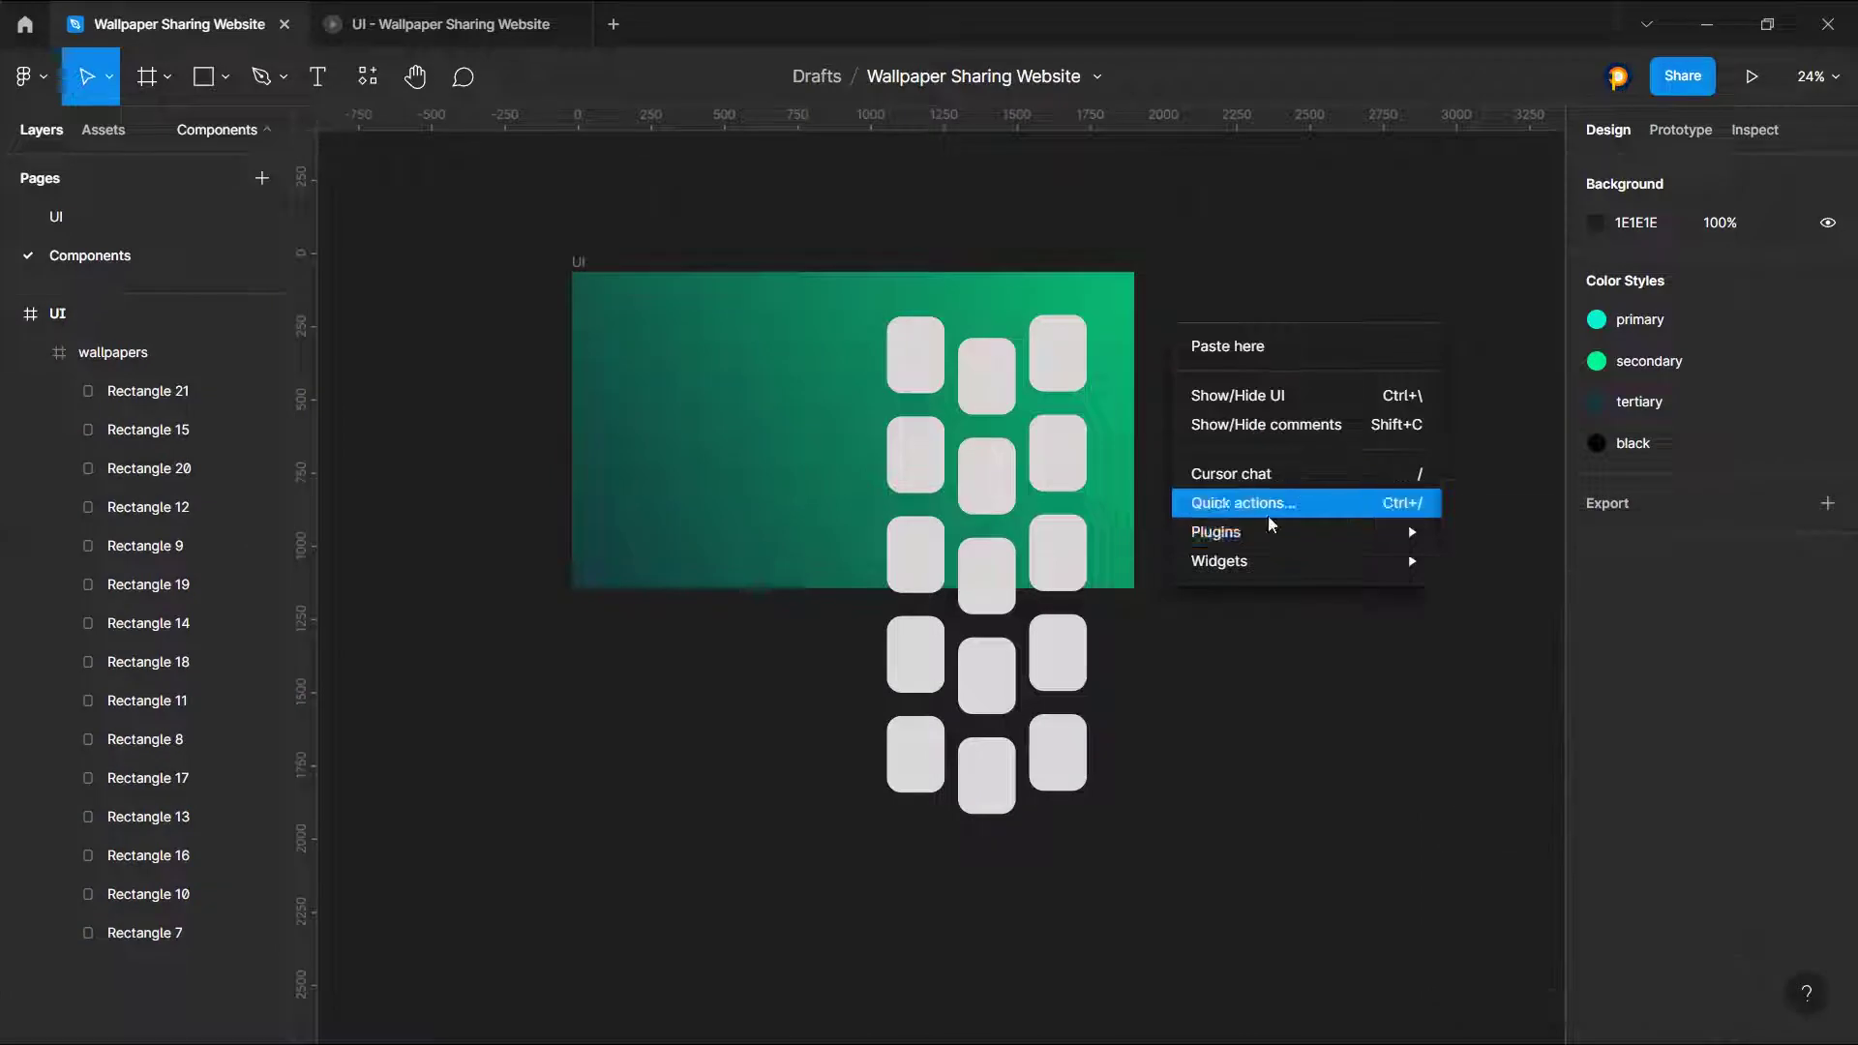
left_click(1266, 507)
right_click(1217, 283)
mouse_move(1307, 455)
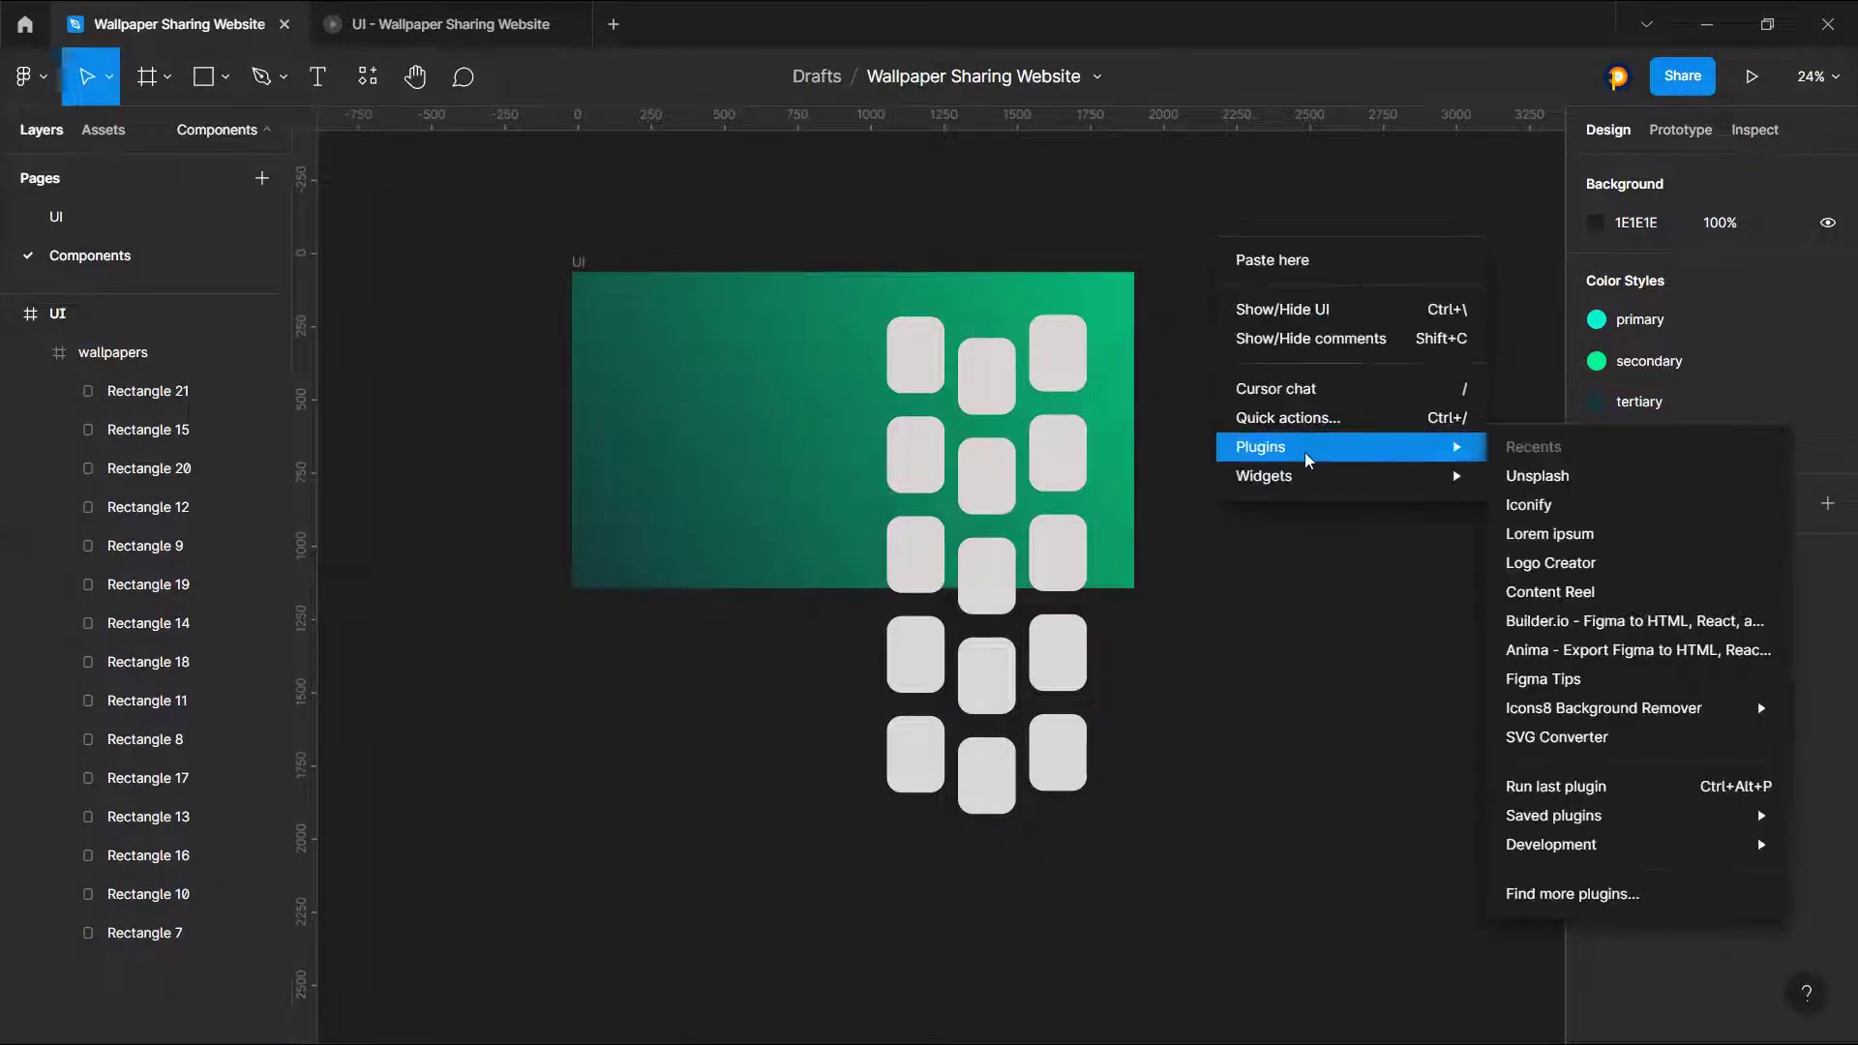
left_click(1561, 479)
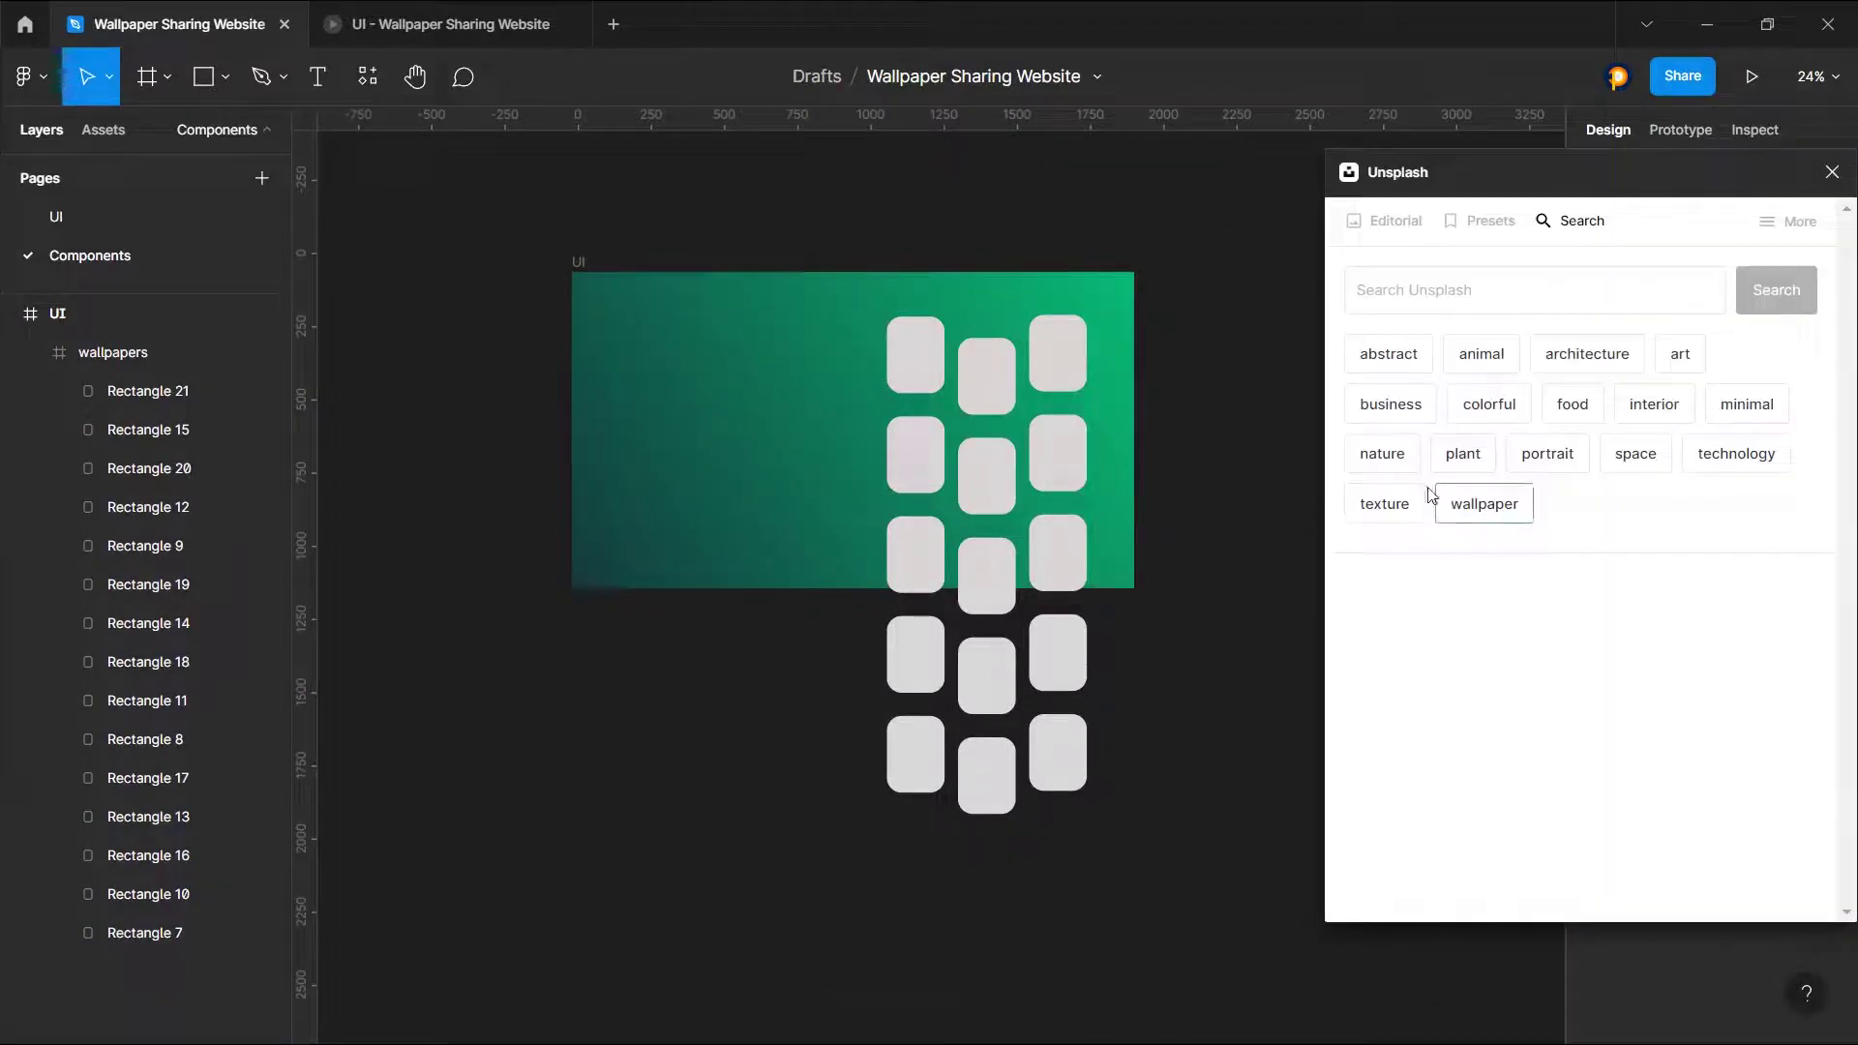
left_click(1525, 299)
type("wa")
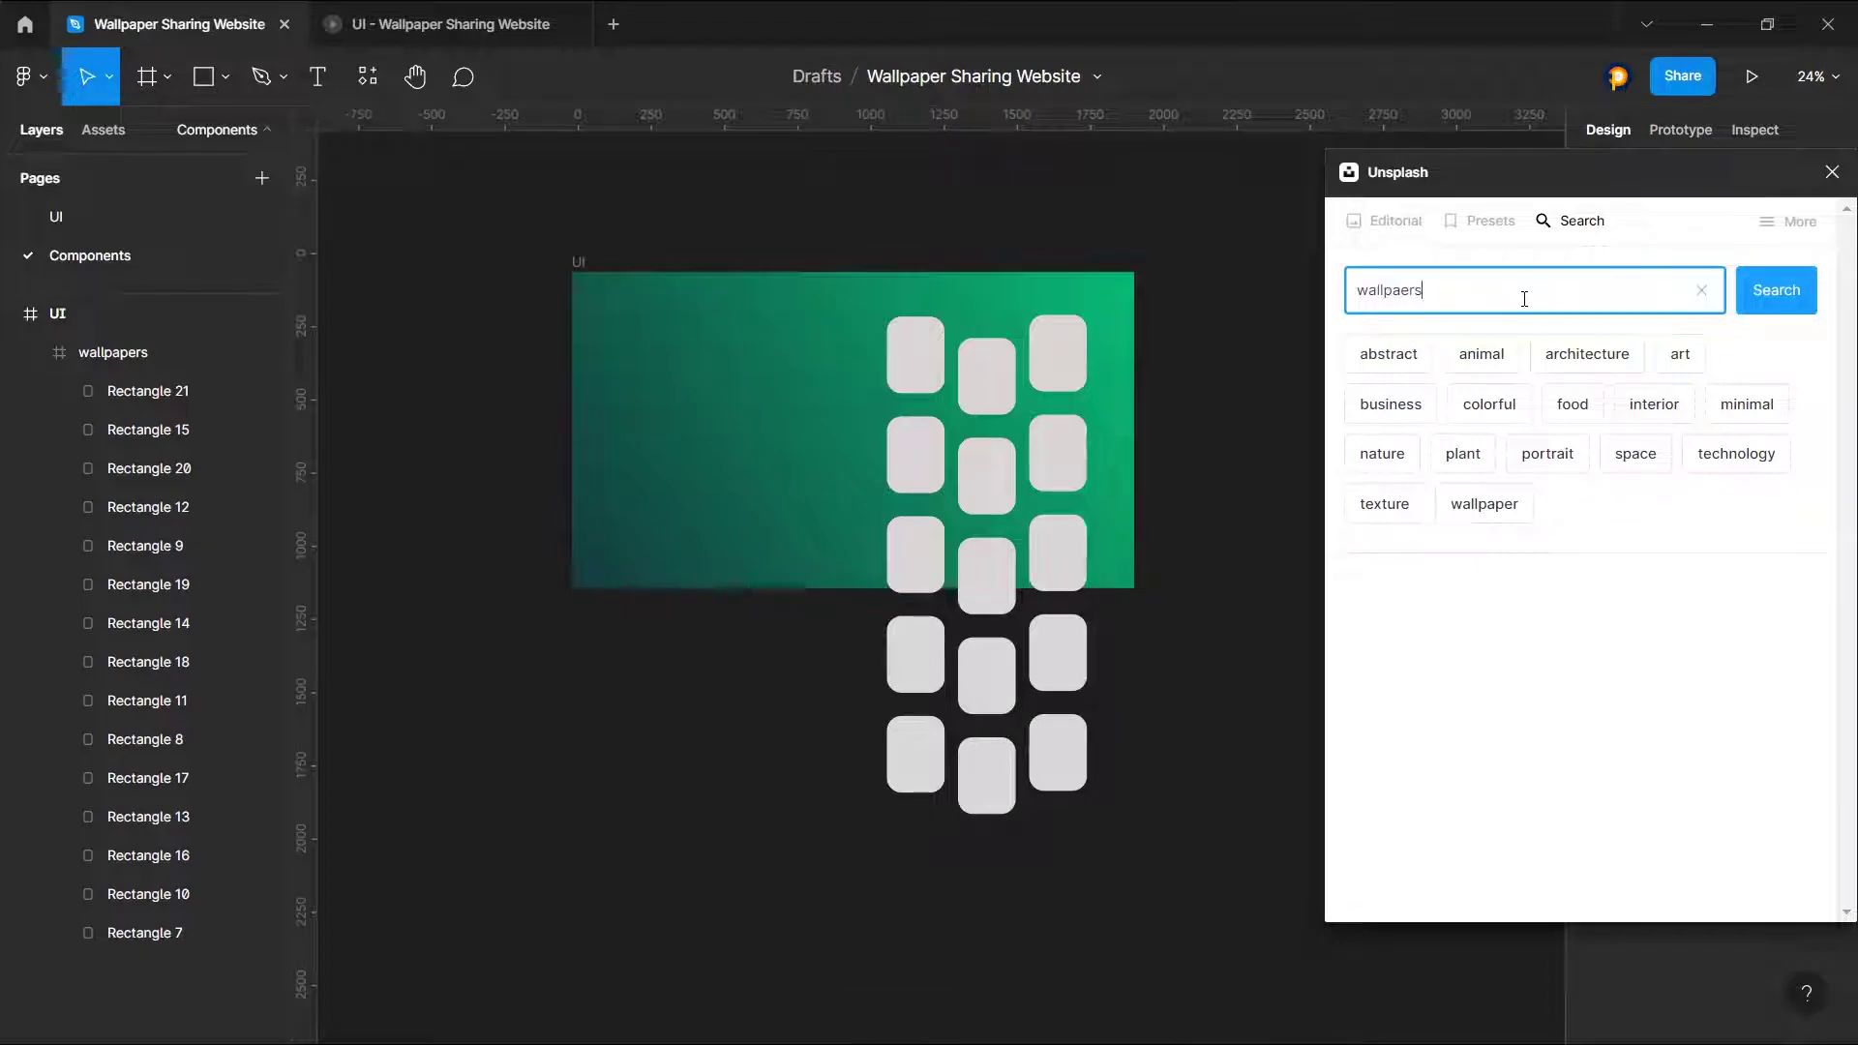
type("llpaers")
key("BackSpace")
type("paper")
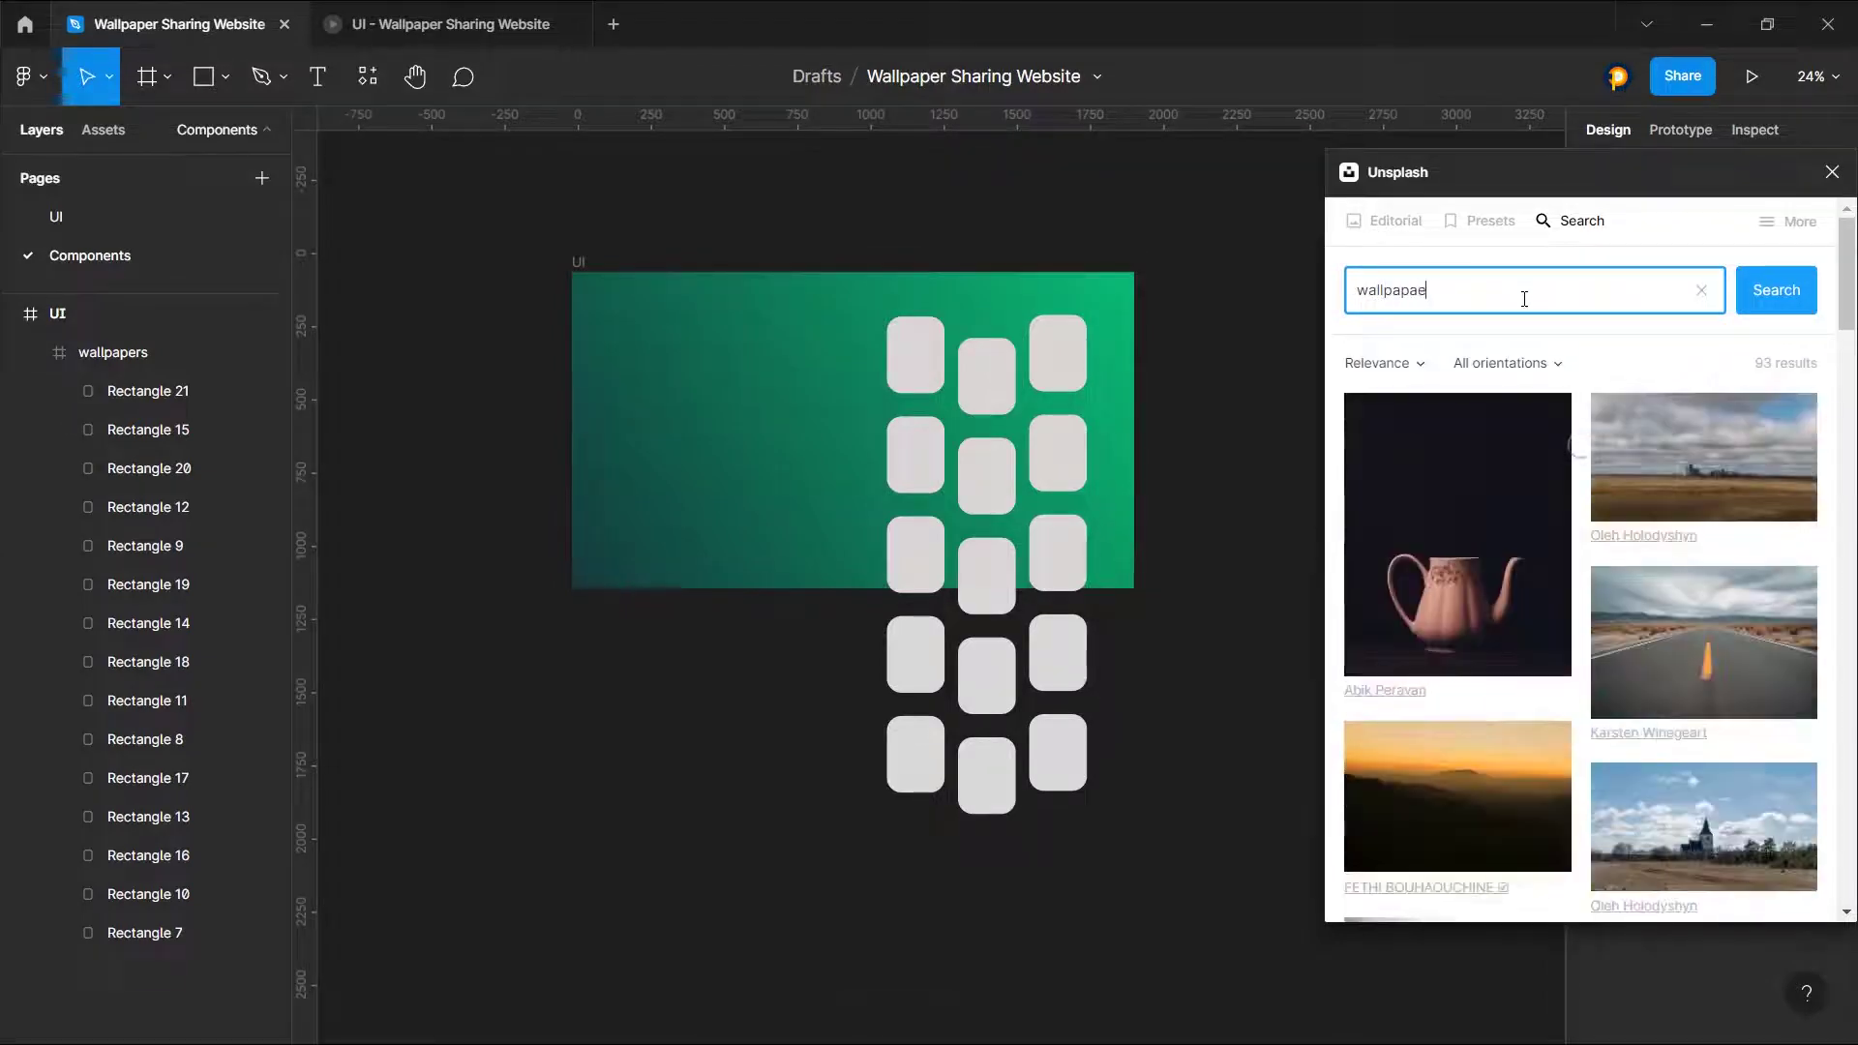
type("s")
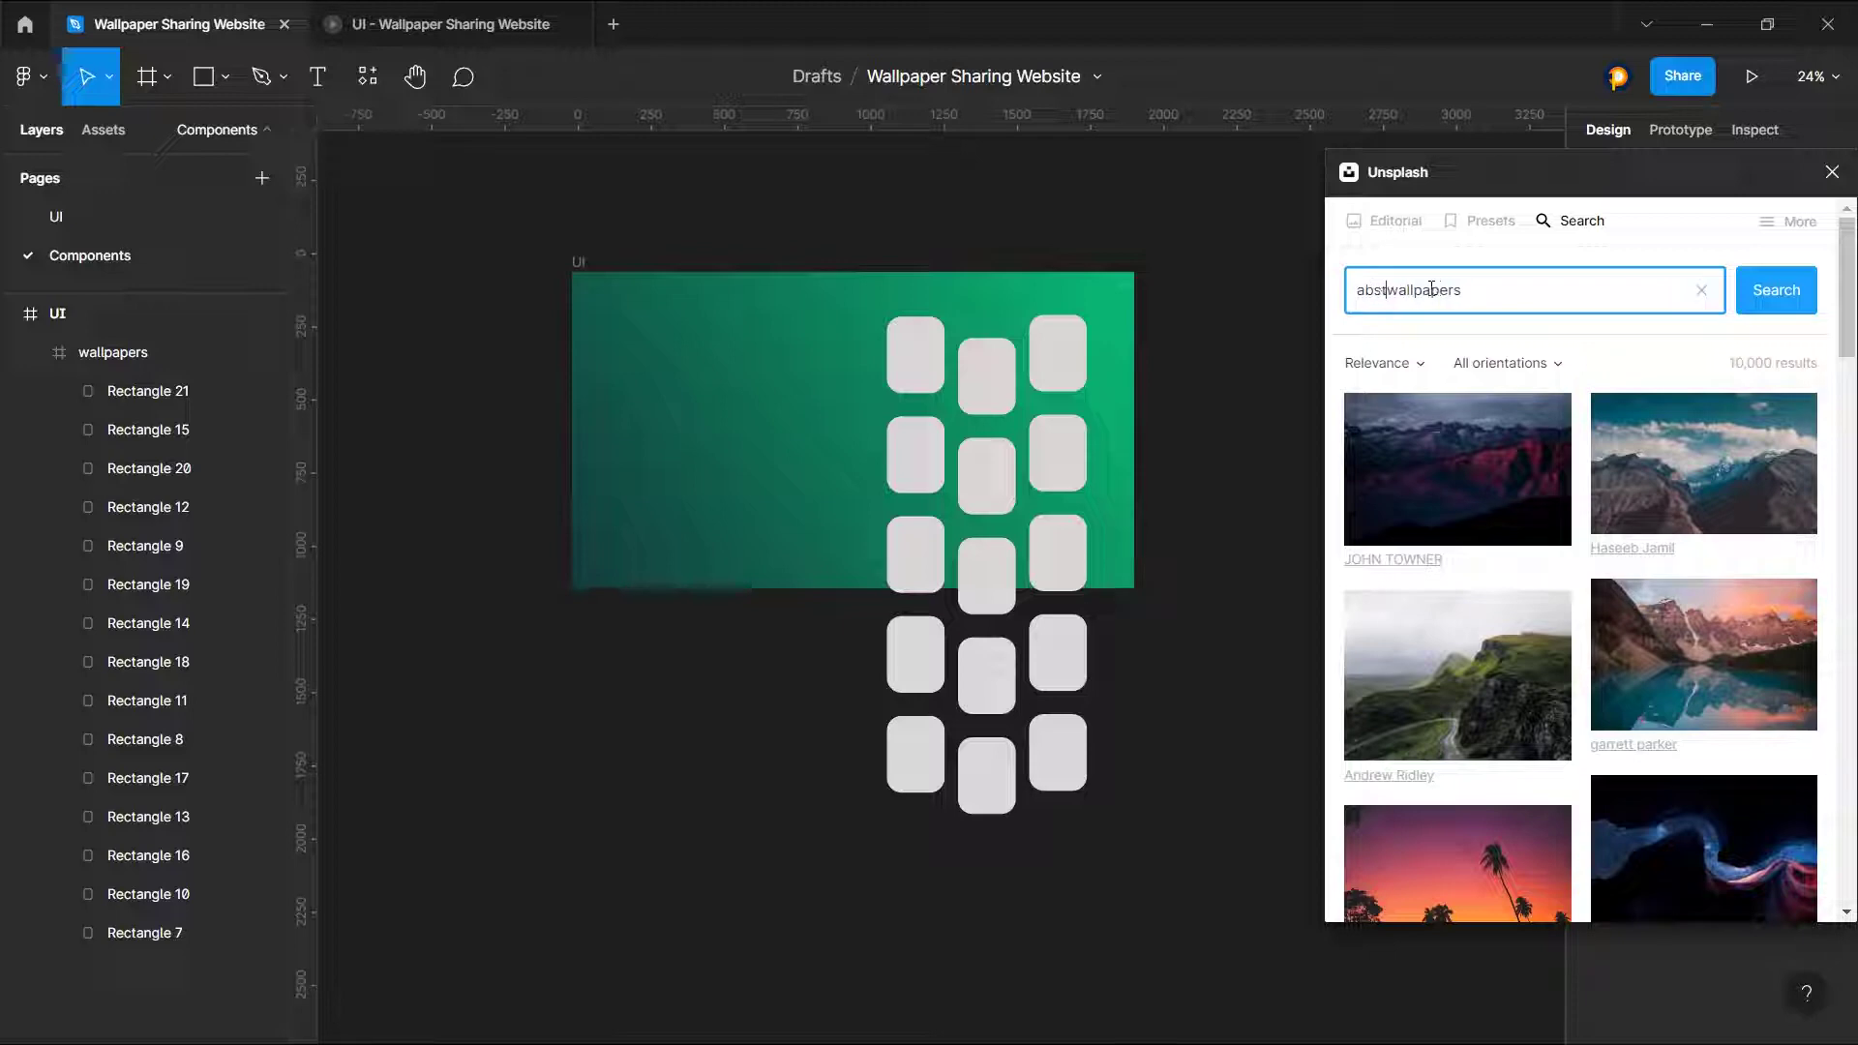
type("t")
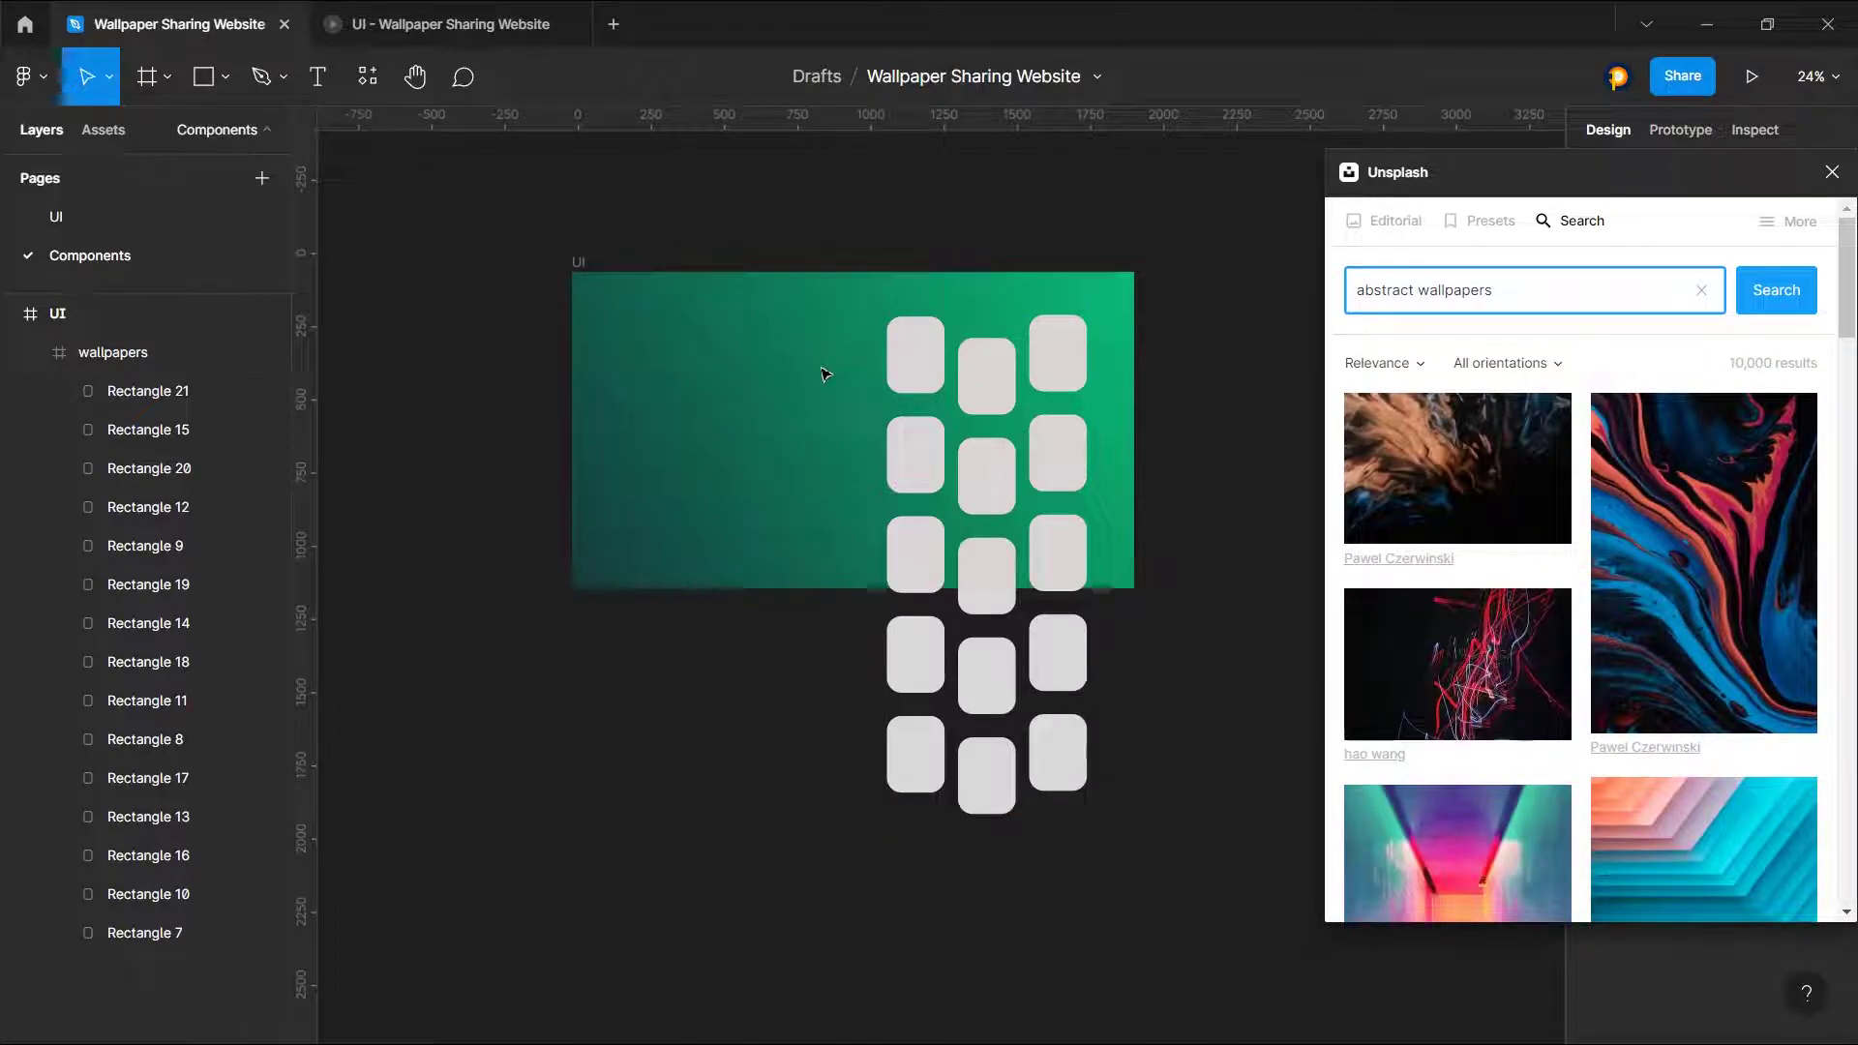
Step: Fill the three top-row cards with the orange-and-black smoke, blue-and-orange marble and red light-trail Unsplash images
scroll(953, 350, "up", 1)
double_click(910, 355)
left_click(1510, 454)
left_click(996, 374)
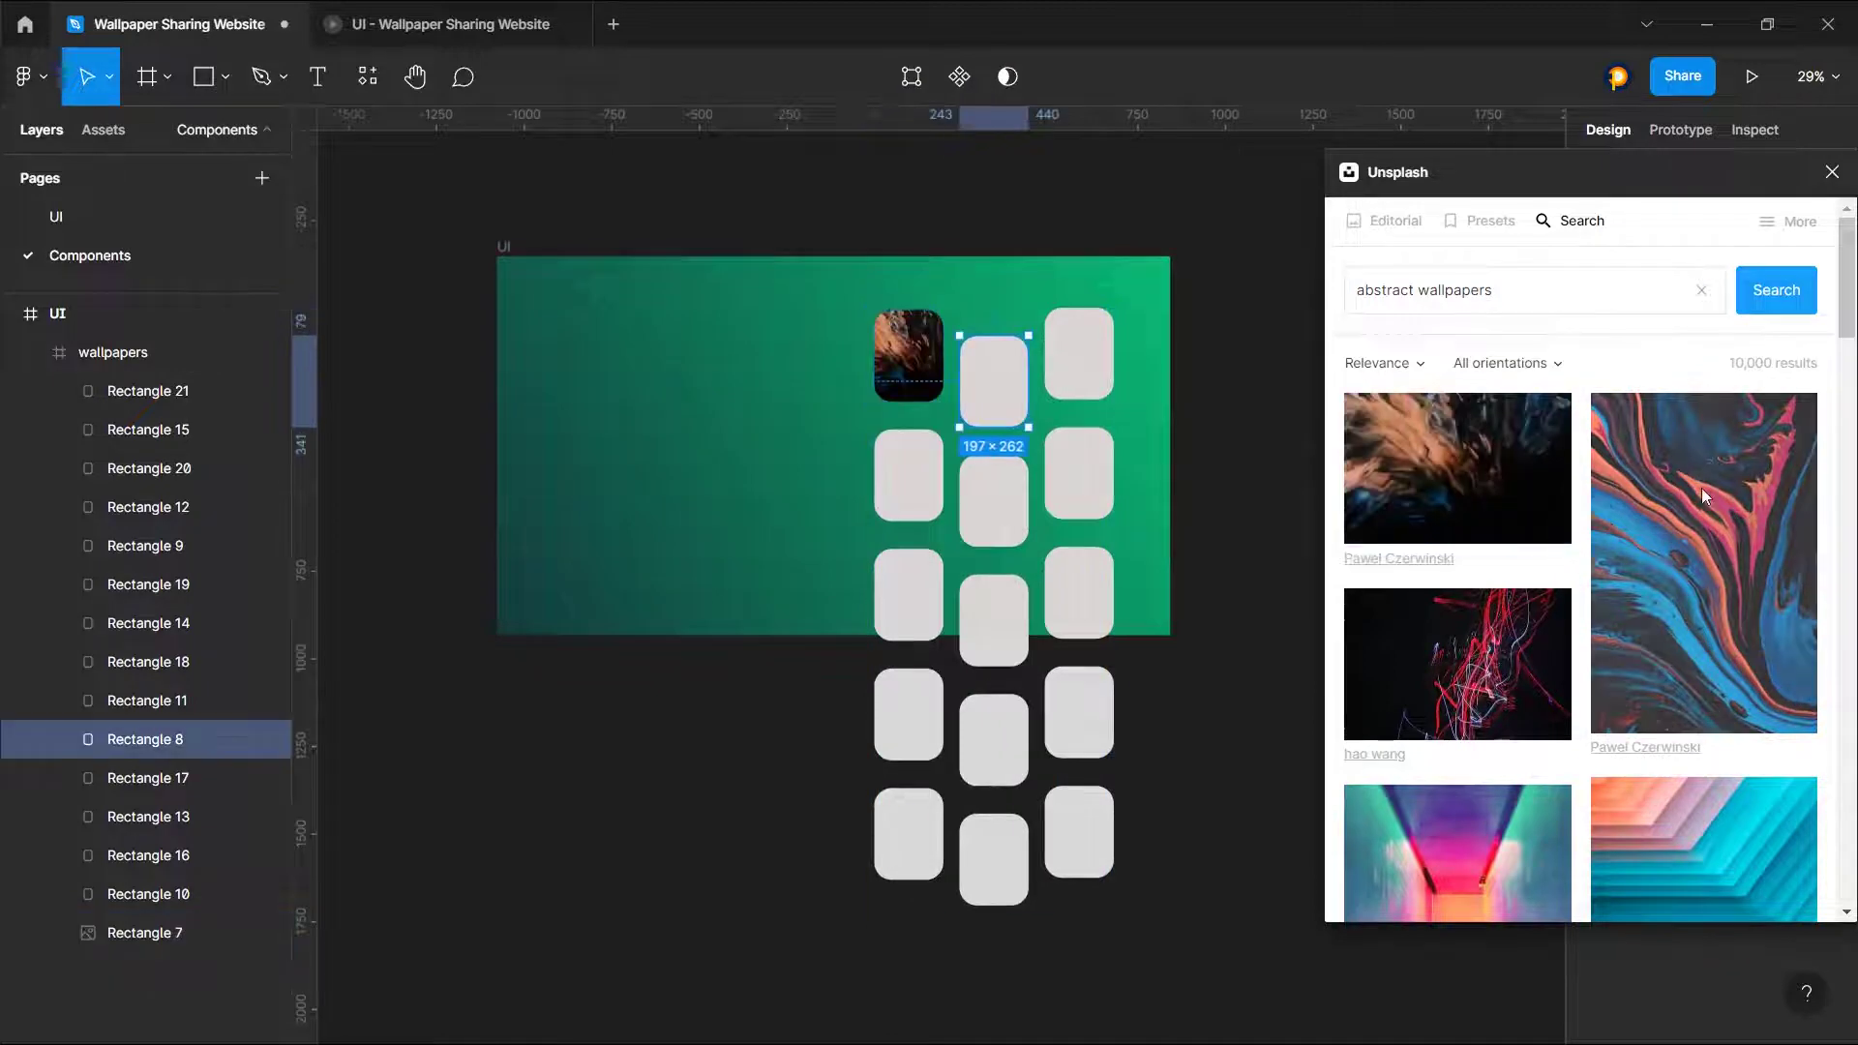
left_click(1706, 496)
left_click(1075, 357)
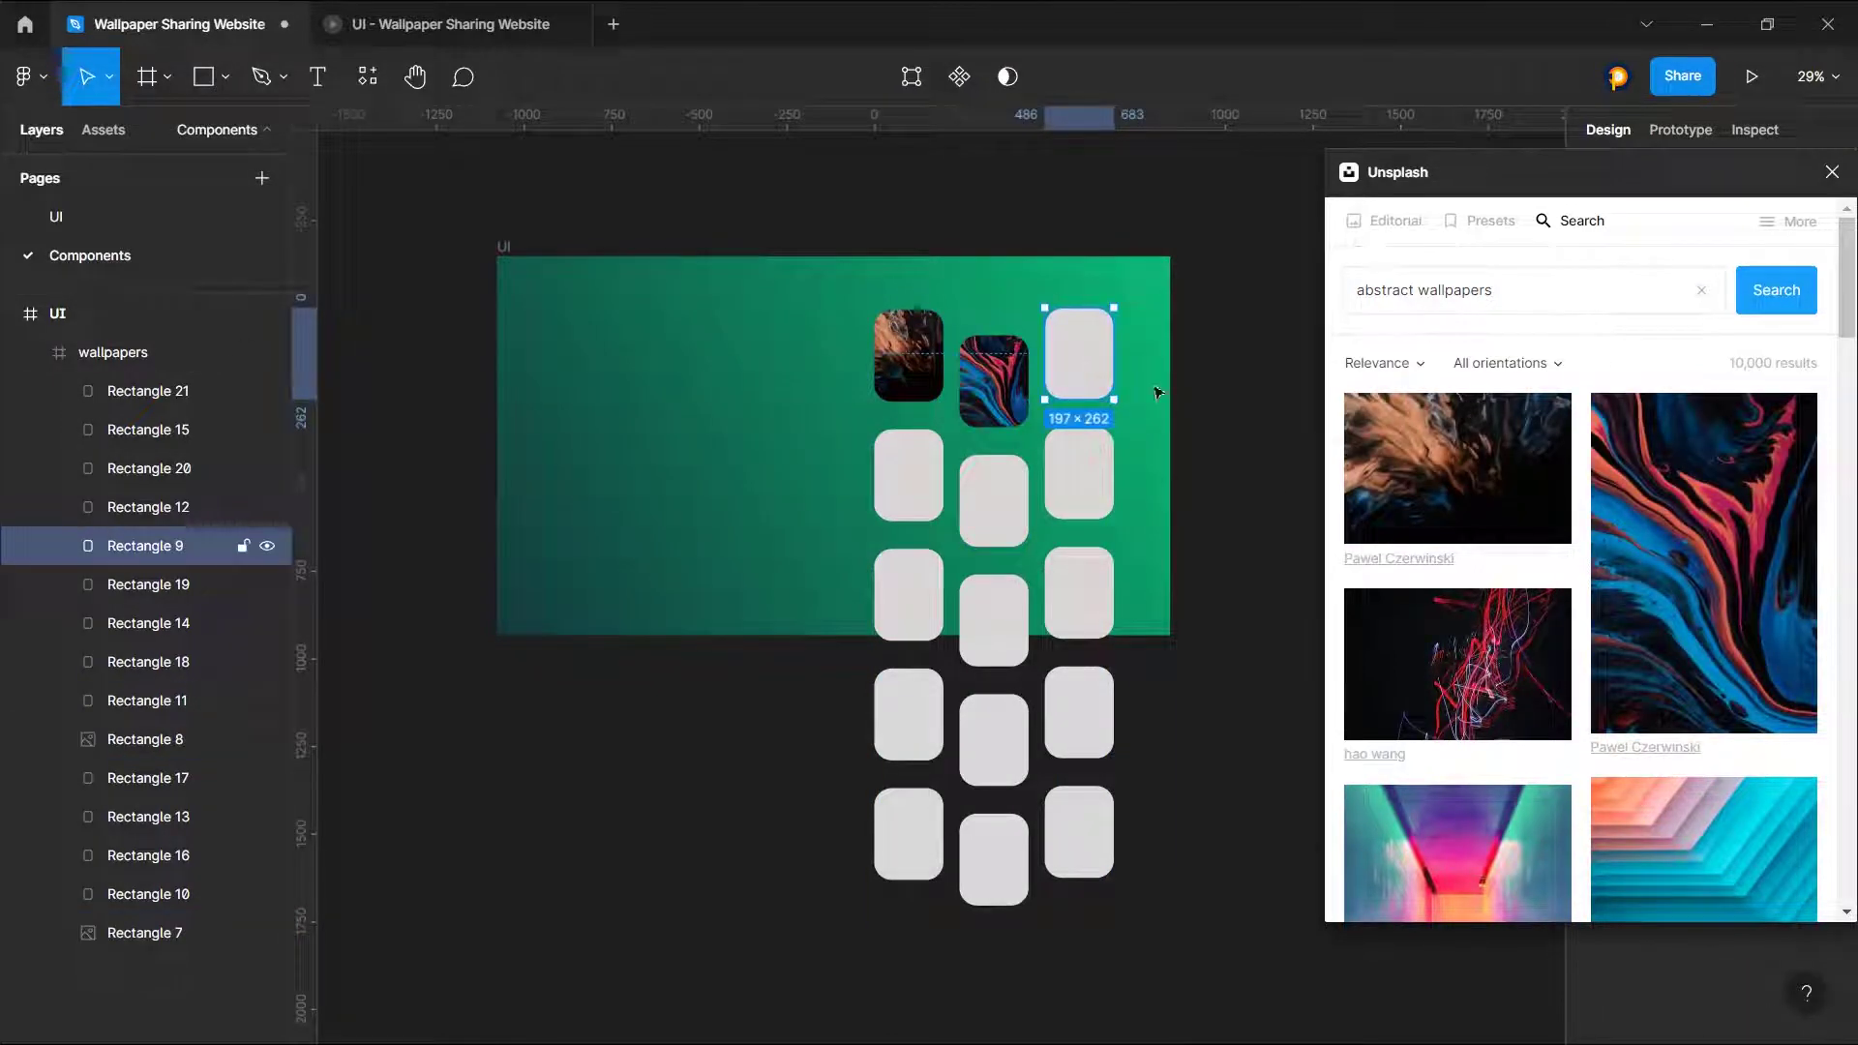
left_click(1414, 647)
Step: Fill the second-row cards with the pink neon corridor, teal-and-white surface and layered teal paper Unsplash images
left_click(900, 481)
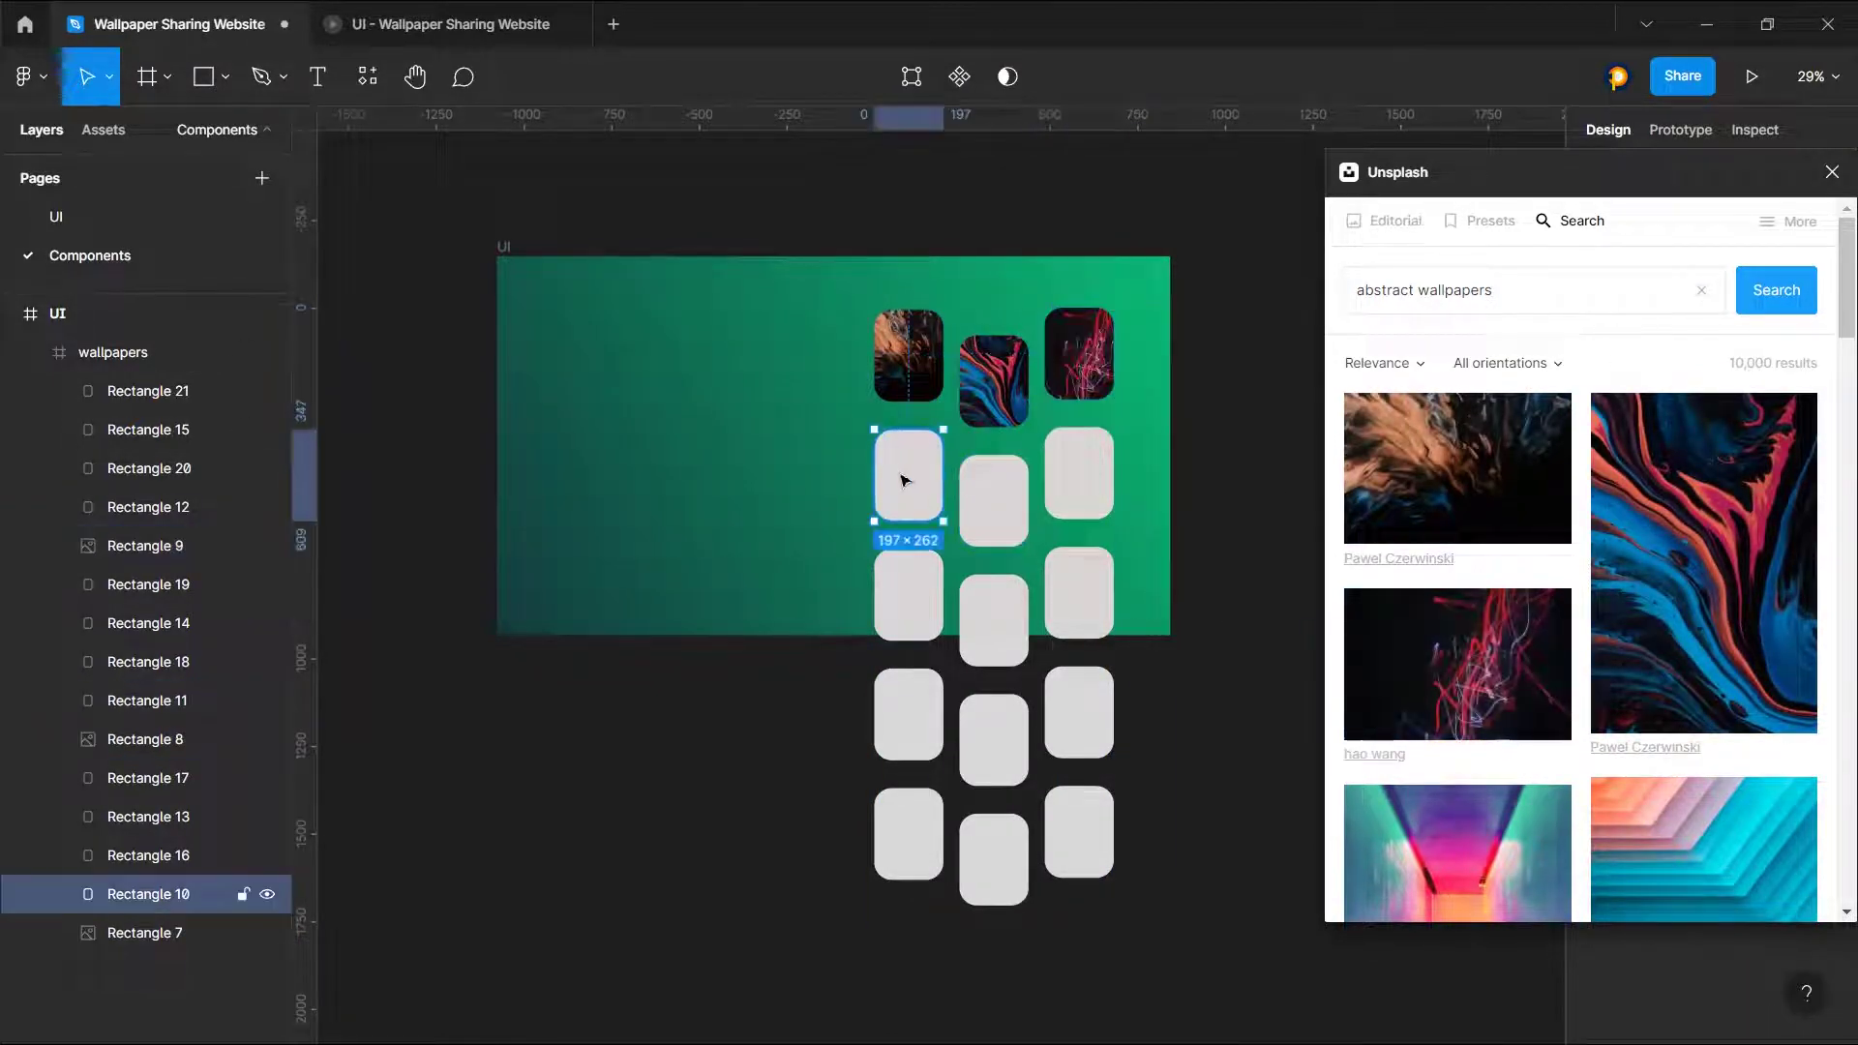
left_click(1441, 851)
left_click(1000, 490)
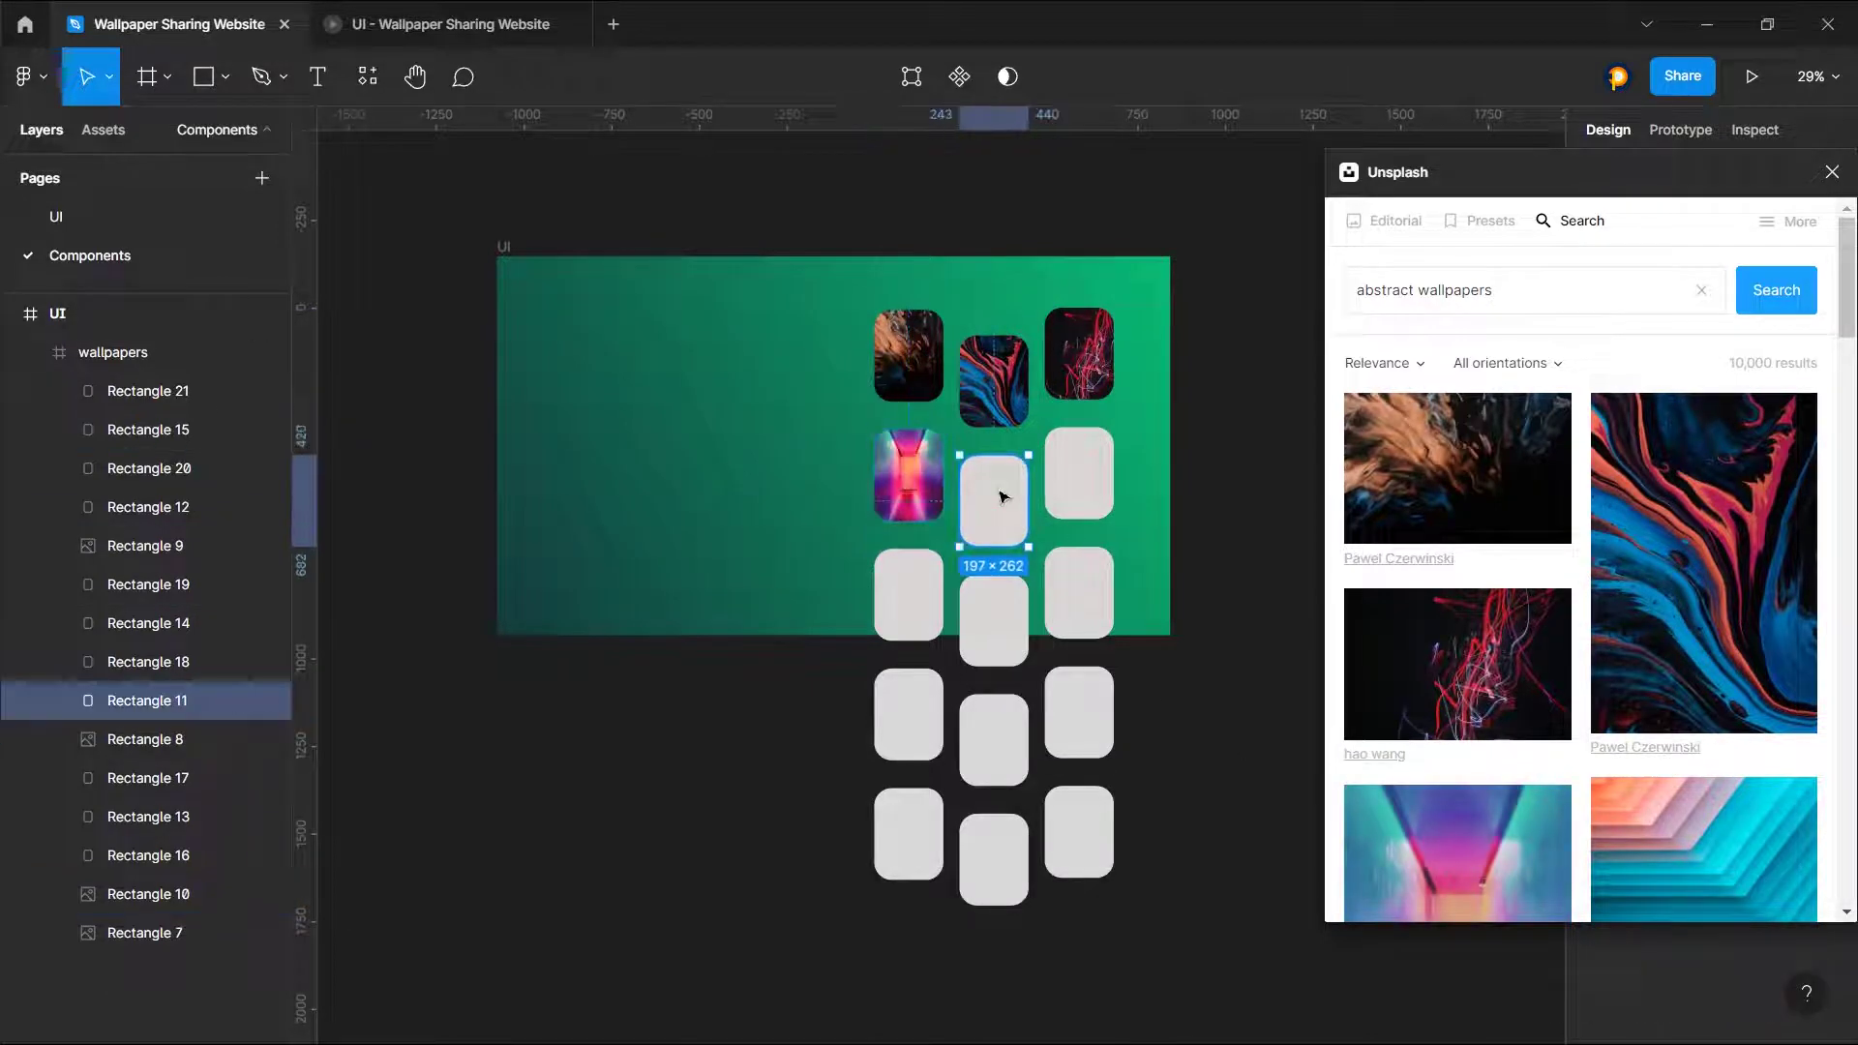
left_click(1687, 886)
scroll(1687, 886, "down", 6)
left_click(1079, 473)
Step: Fill the third-row cards with the dark faceted, white light-streak and orange-and-black curves Unsplash images
left_click(909, 594)
left_click(994, 620)
scroll(1458, 635, "down", 5)
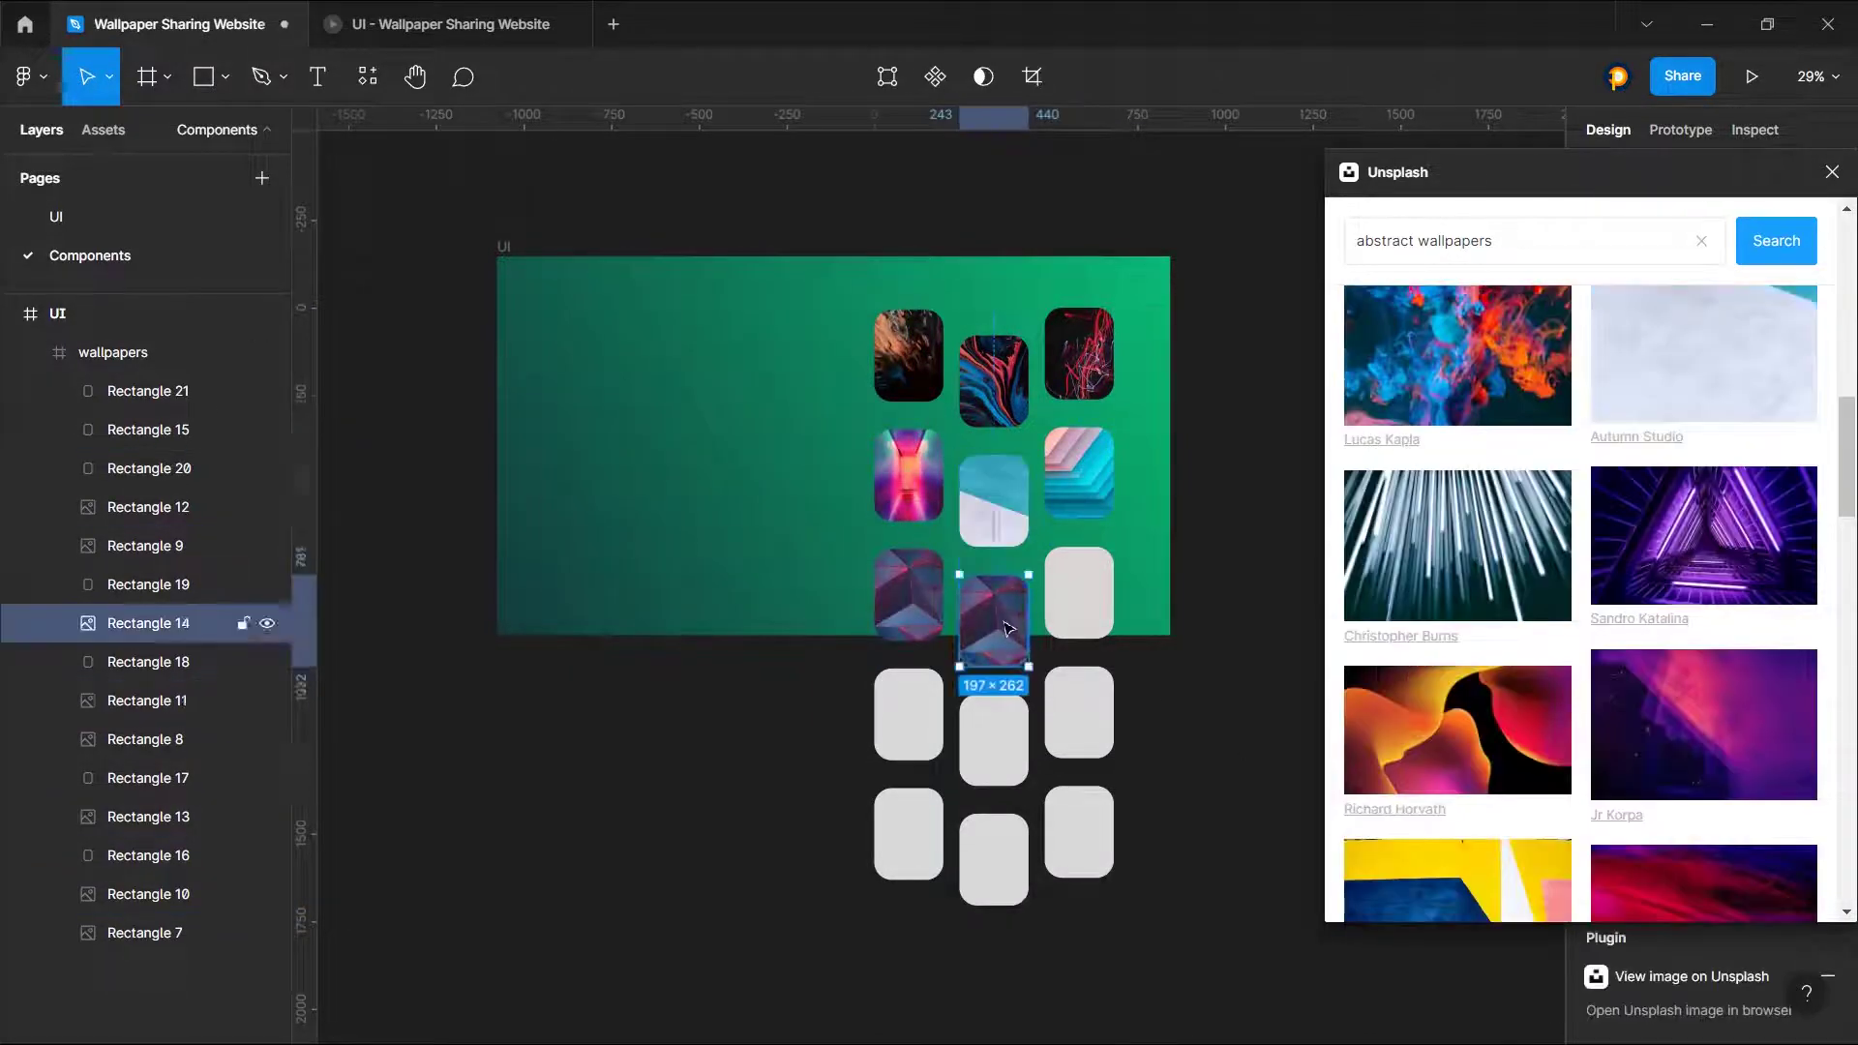
left_click(1458, 545)
Step: Fill the fourth-row cards with the purple haze, yellow-and-blue geometric and red-and-violet streak Unsplash images
left_click(914, 727)
left_click(1703, 724)
left_click(994, 739)
scroll(1458, 678, "down", 4)
left_click(1456, 585)
left_click(1083, 701)
left_click(1668, 545)
Step: Fill the bottom-row cards with the pale marbled, dark swirl and blue curves Unsplash images and close the plugin
scroll(1667, 545, "down", 4)
left_click(909, 834)
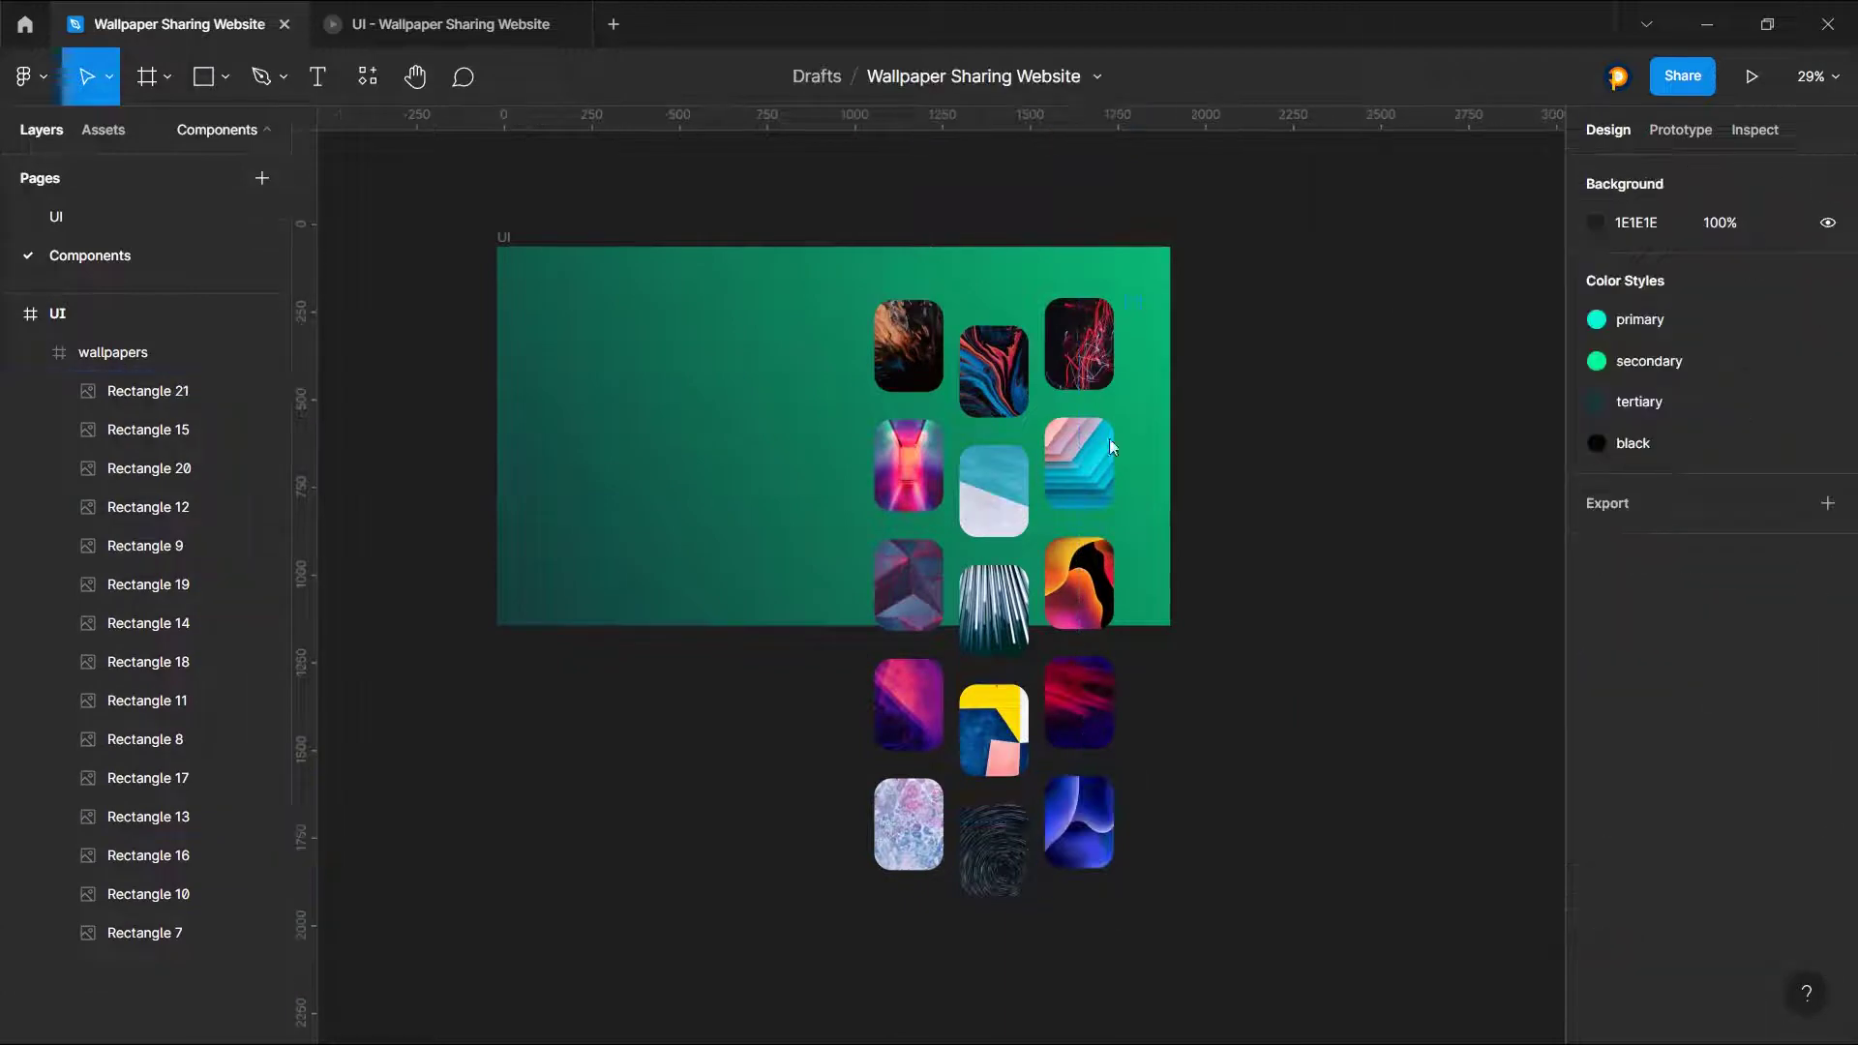
left_click(1111, 447)
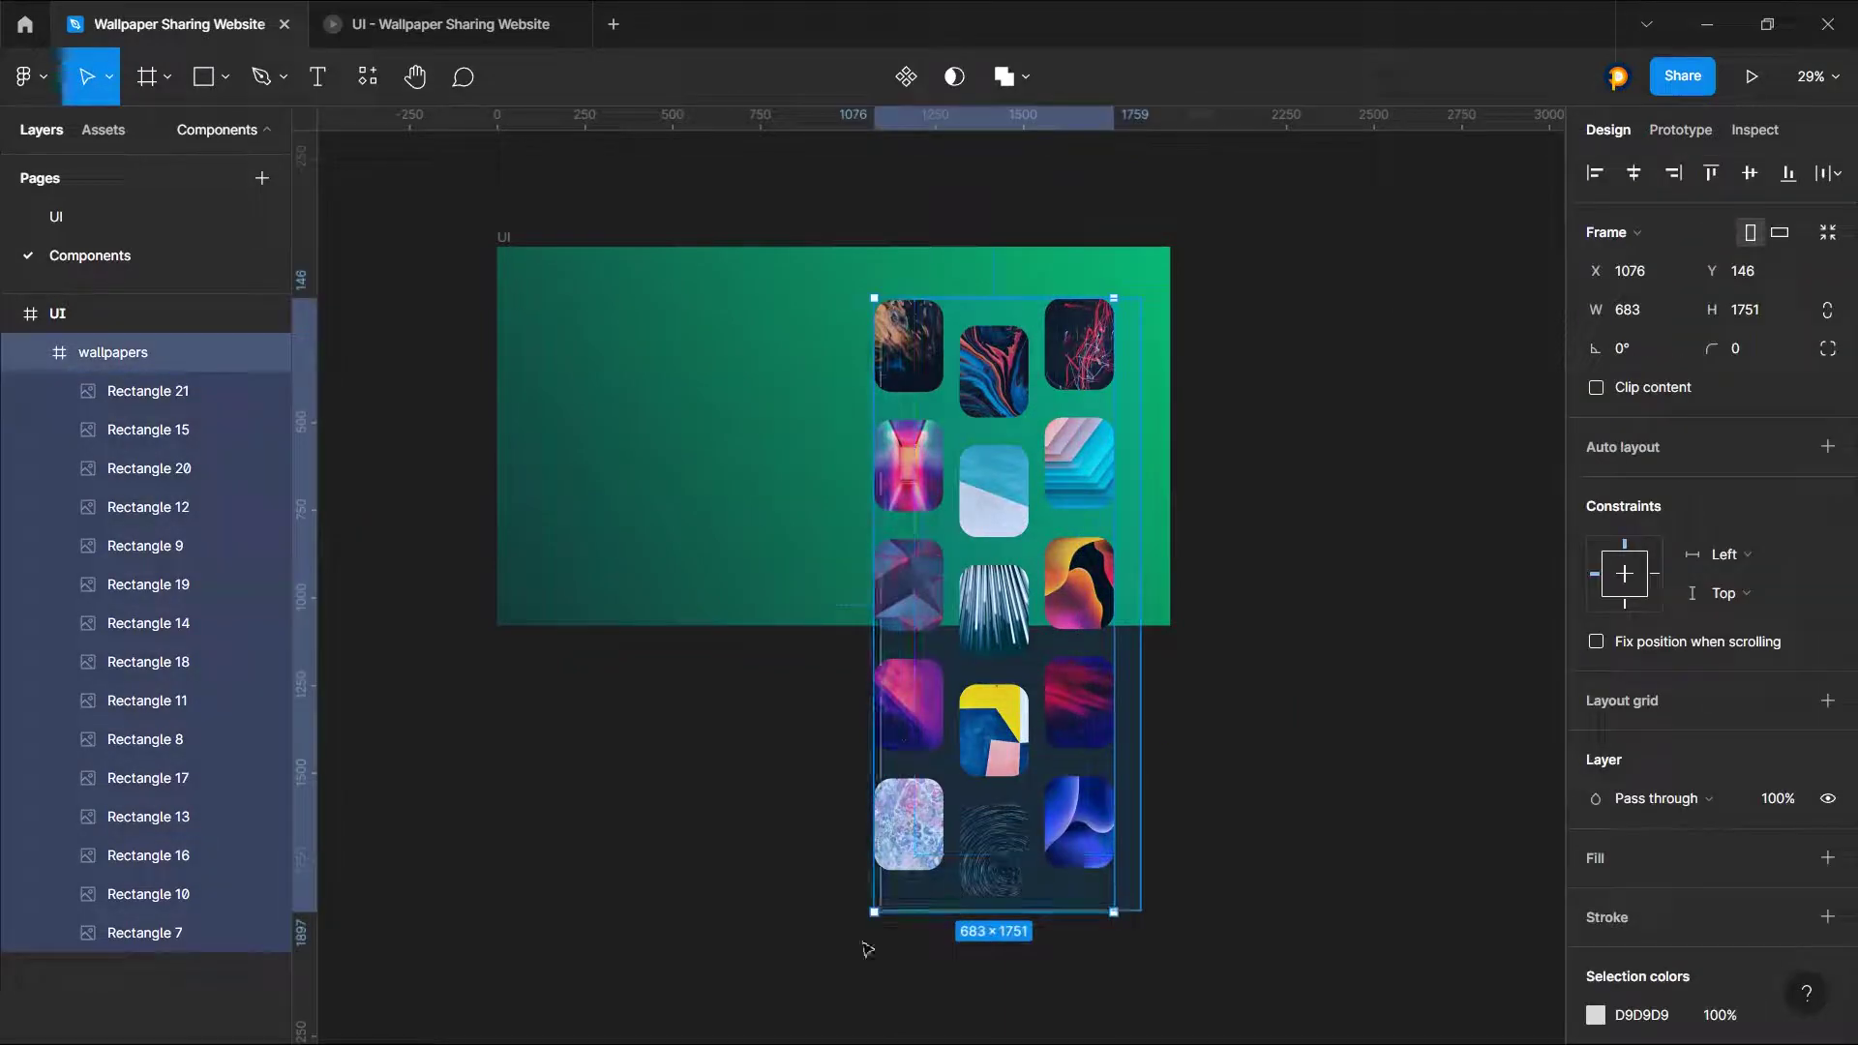
left_click(1414, 613)
left_click(96, 351)
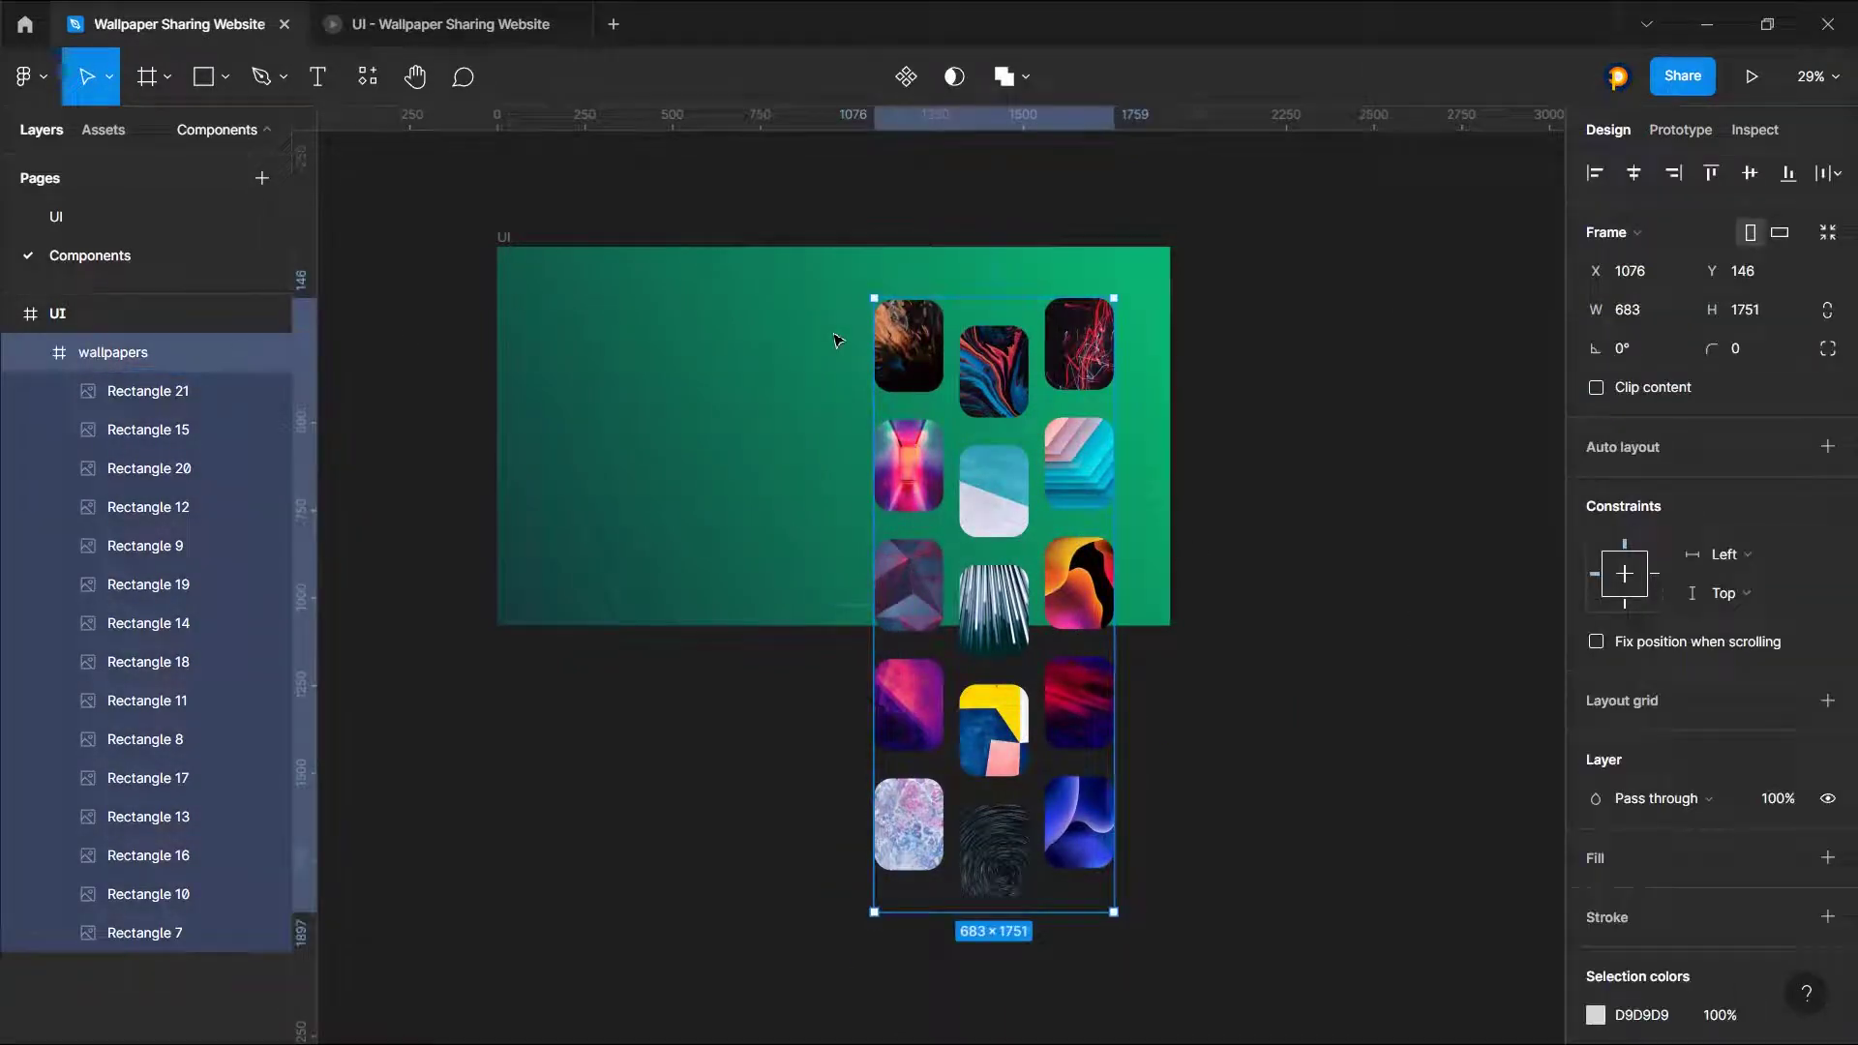
left_click(770, 333)
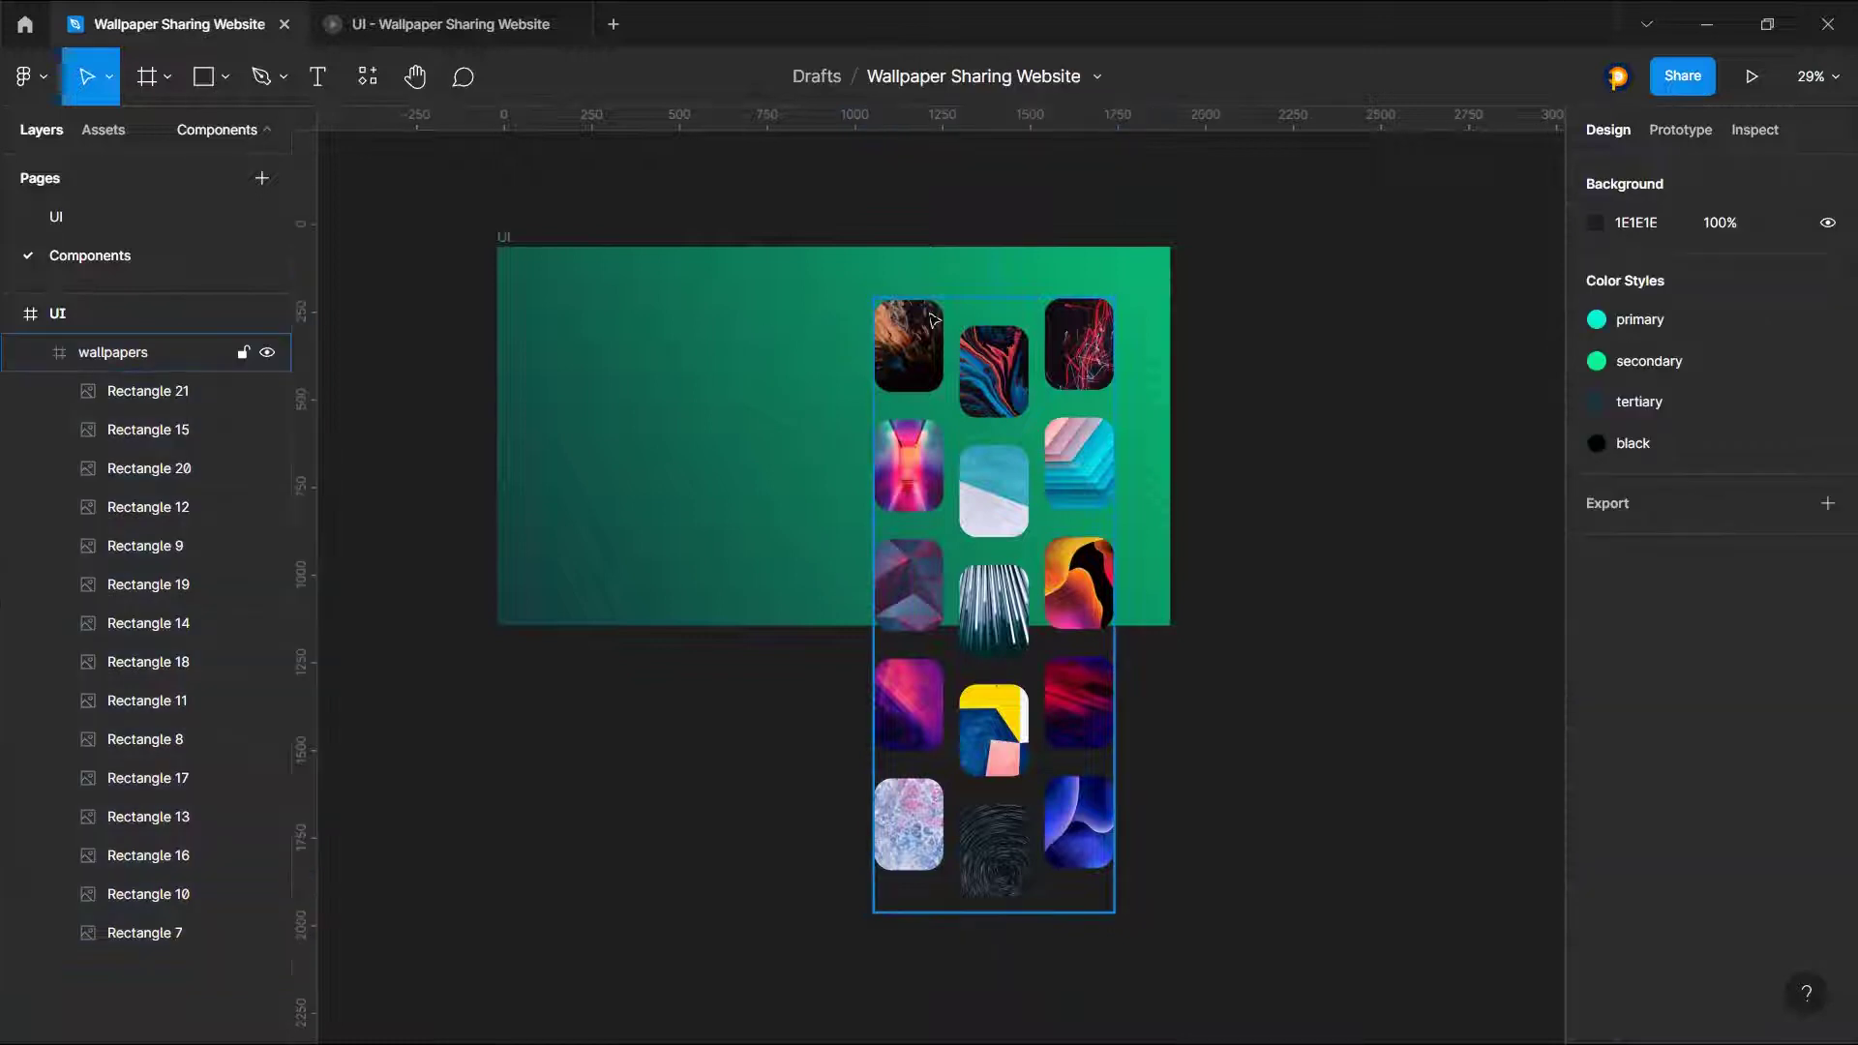
left_click(879, 318)
left_click(779, 331)
left_click(193, 352)
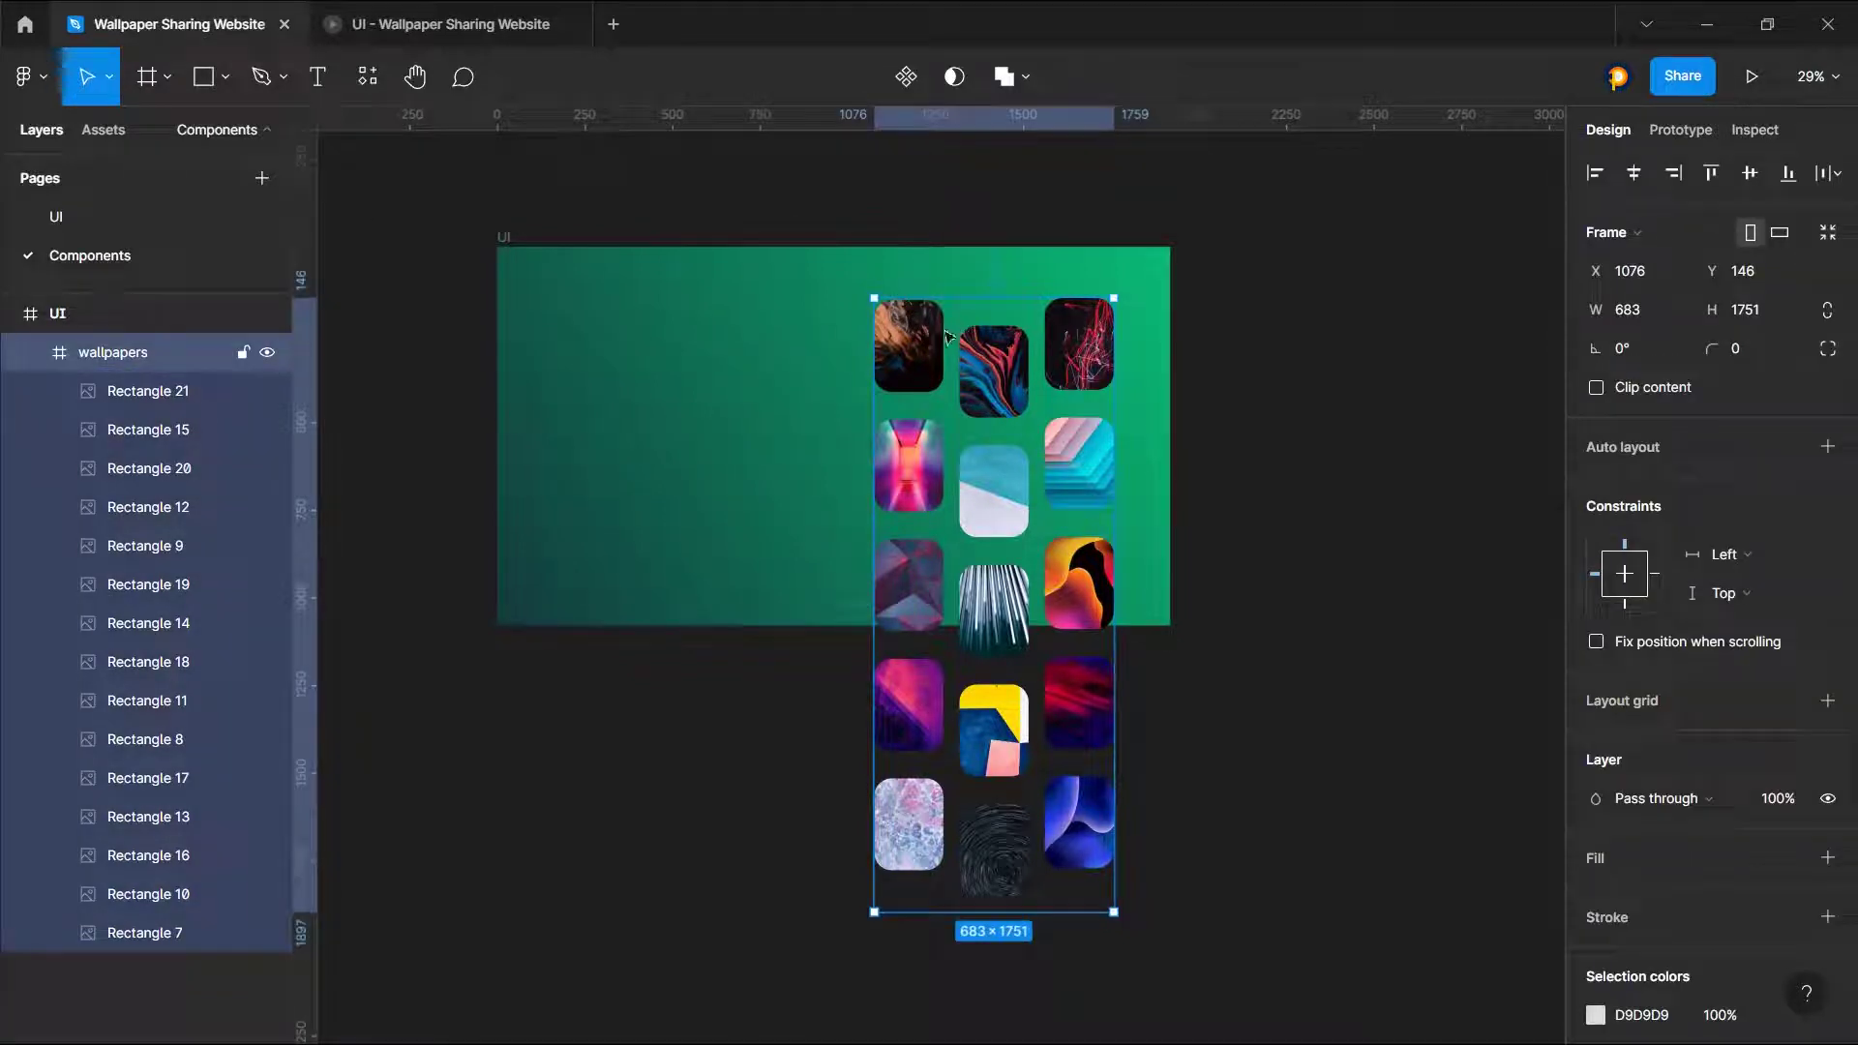
left_click(203, 77)
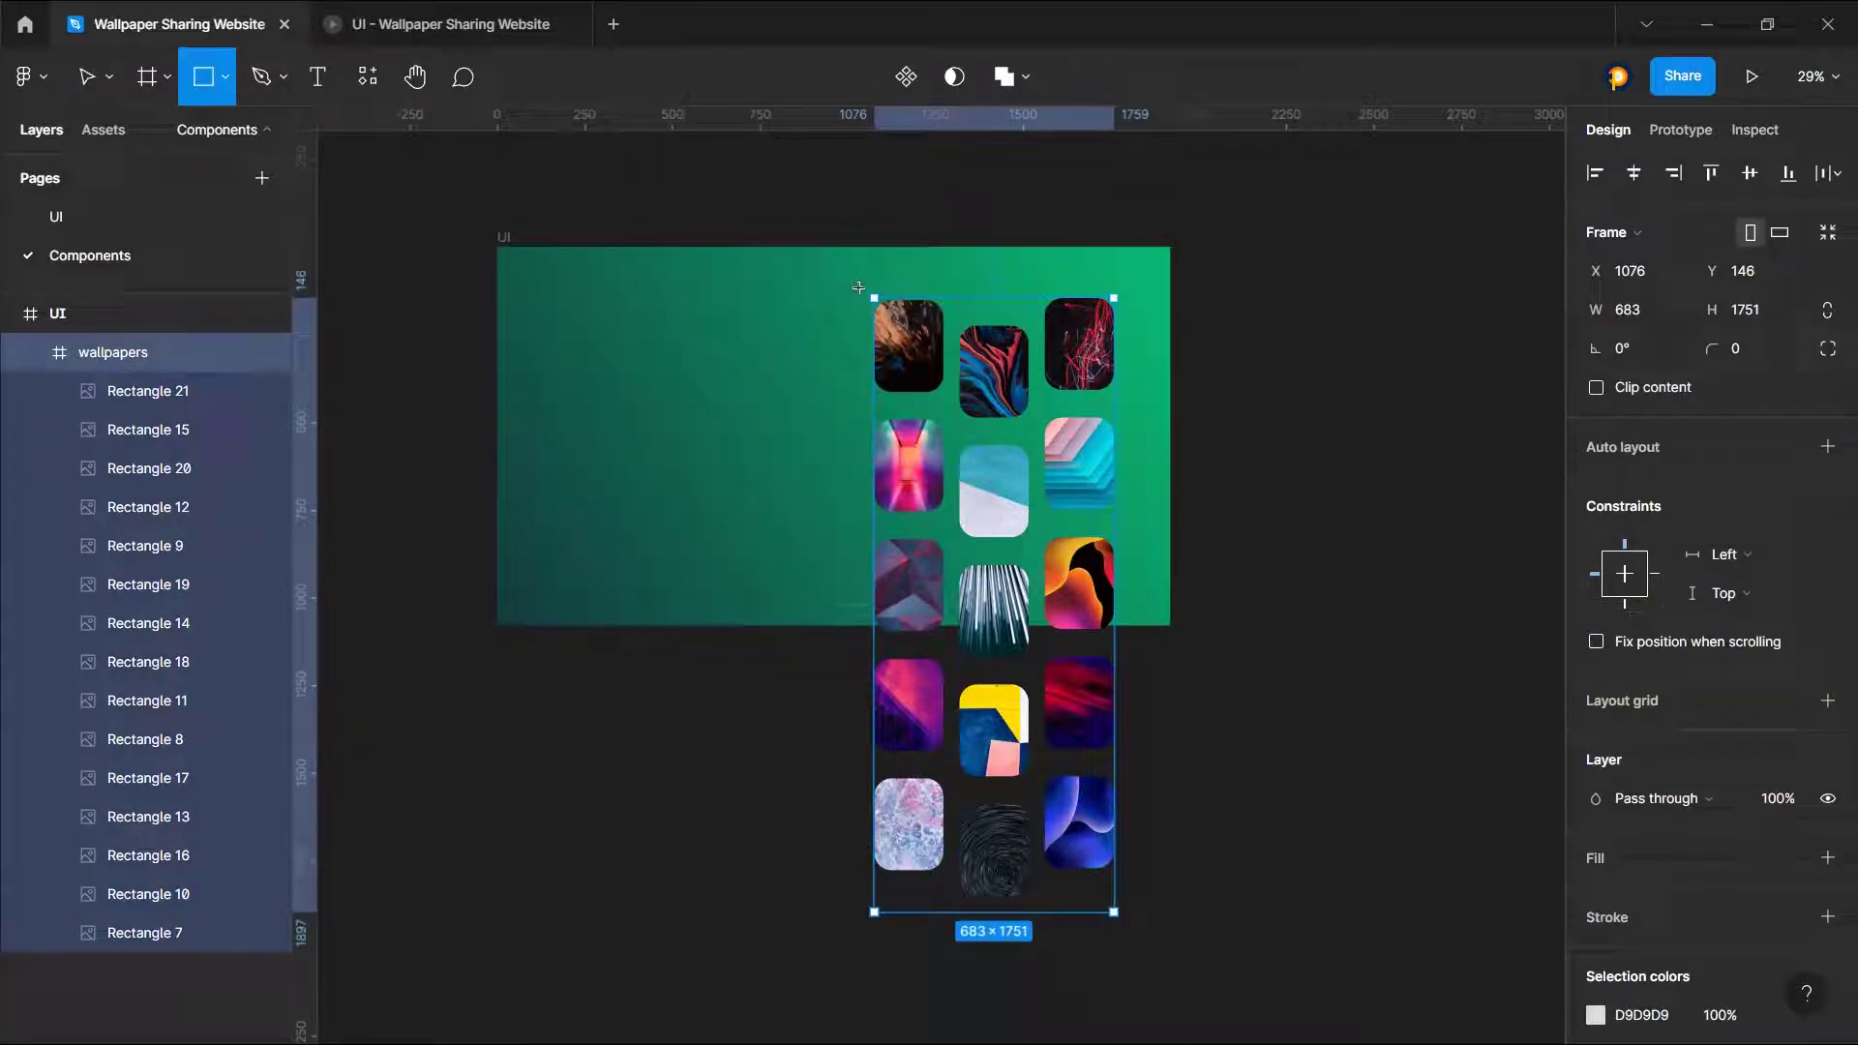
left_click_drag(876, 297, 1114, 353)
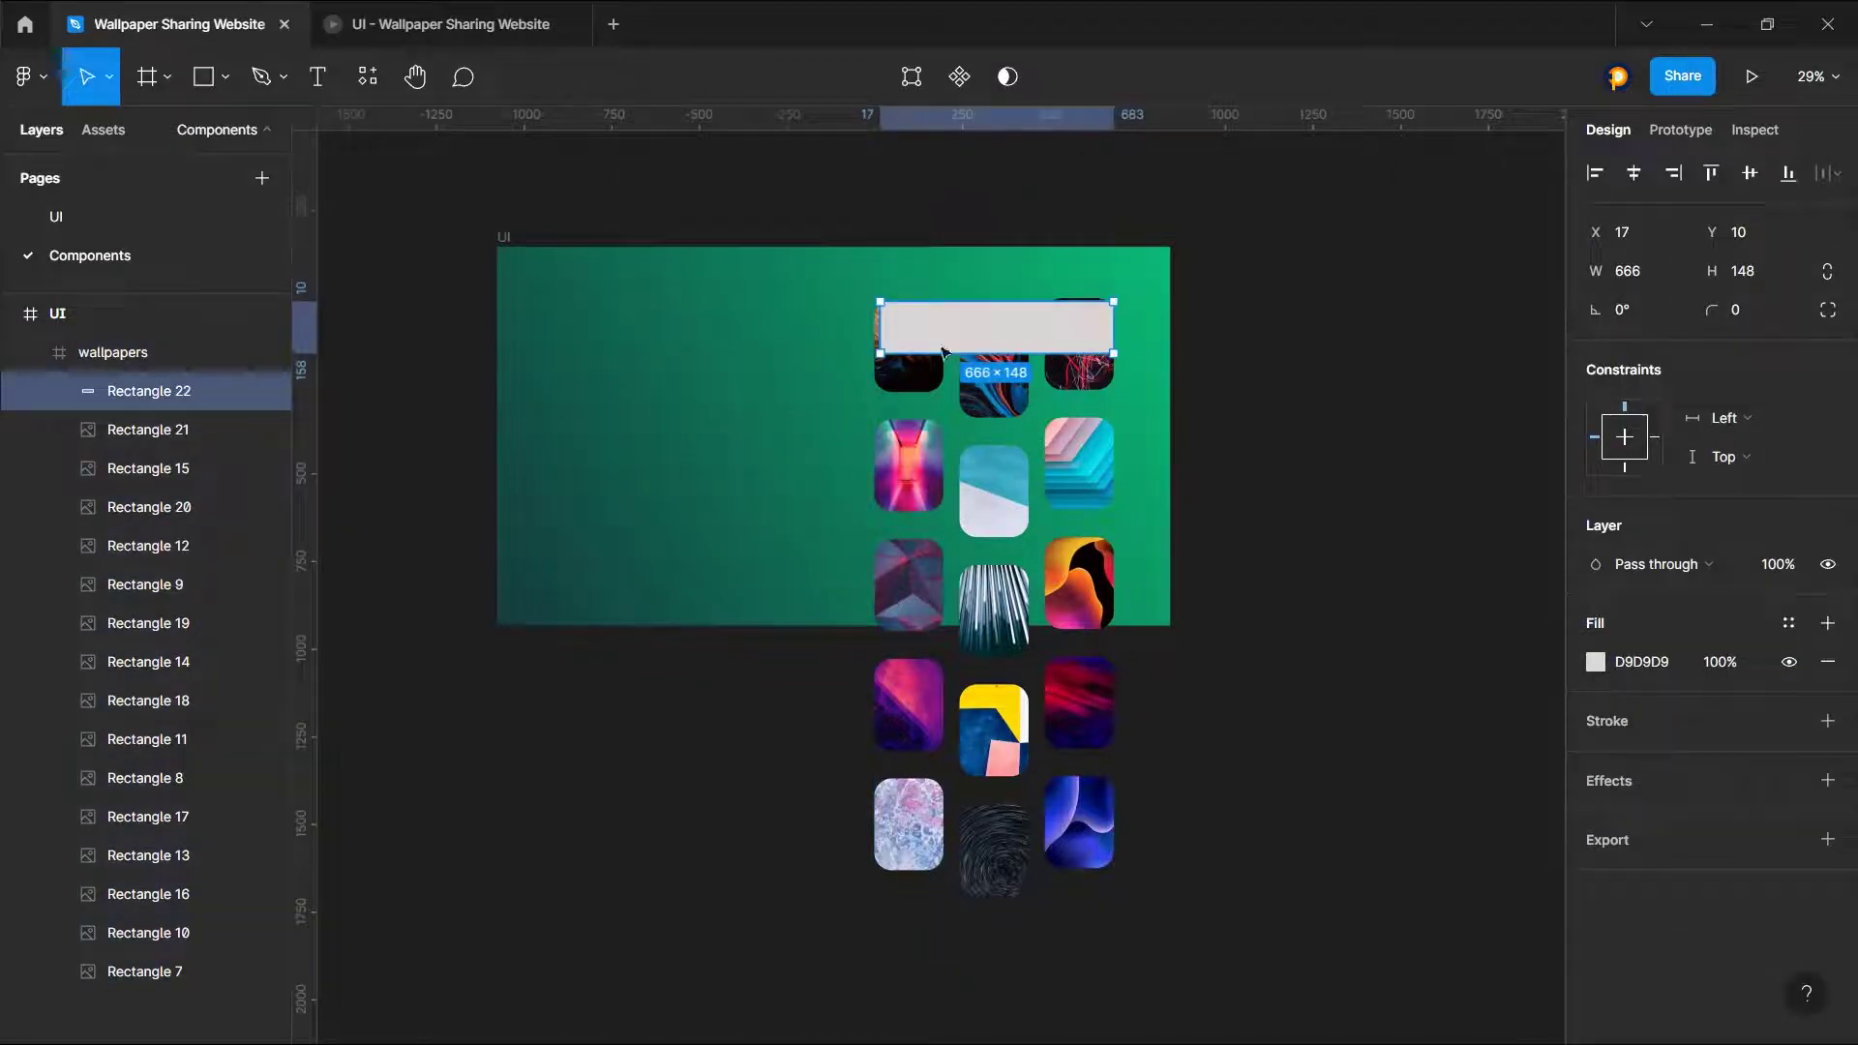
left_click_drag(878, 324, 867, 325)
left_click_drag(1114, 302, 1133, 291)
scroll(1073, 315, "up", 3)
key("Delete")
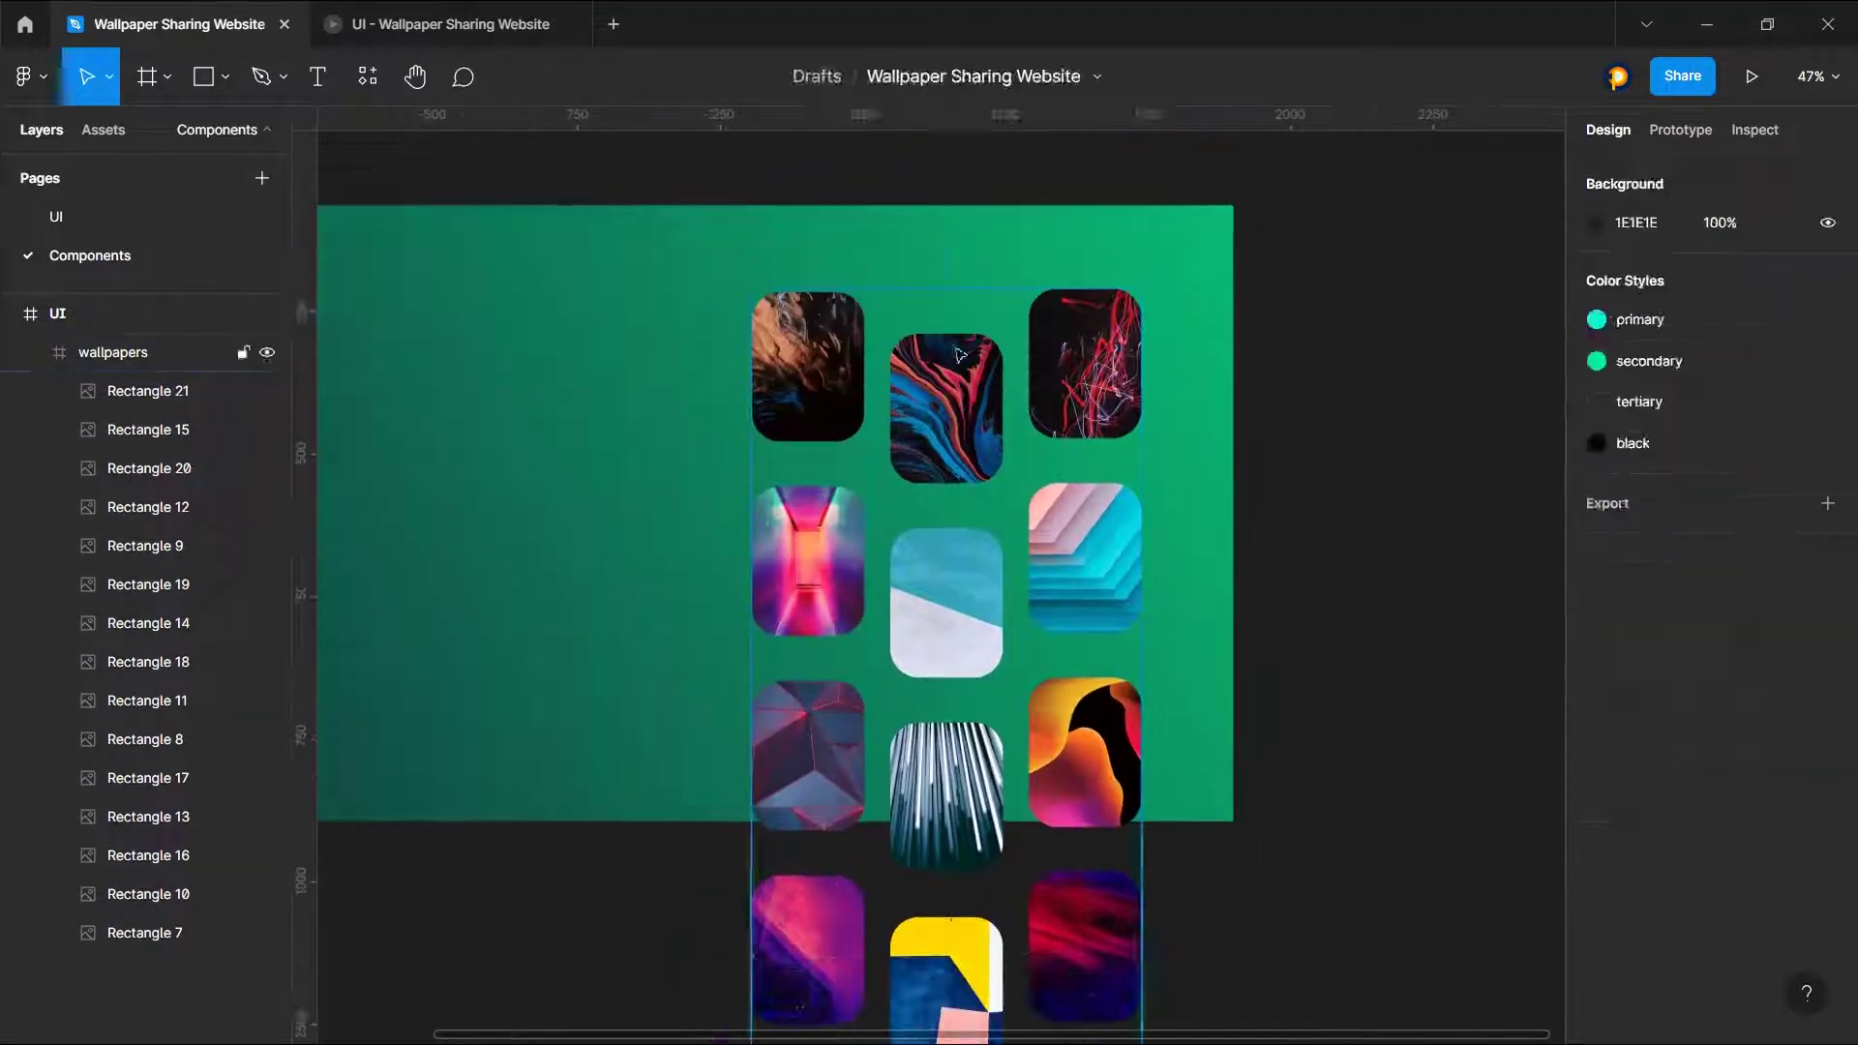
Step: On the UI page, replace the UI frame's gradient background with a solid fill in the dark teal document color
left_click(1072, 316)
key("Page_Up")
scroll(1162, 477, "down", 1)
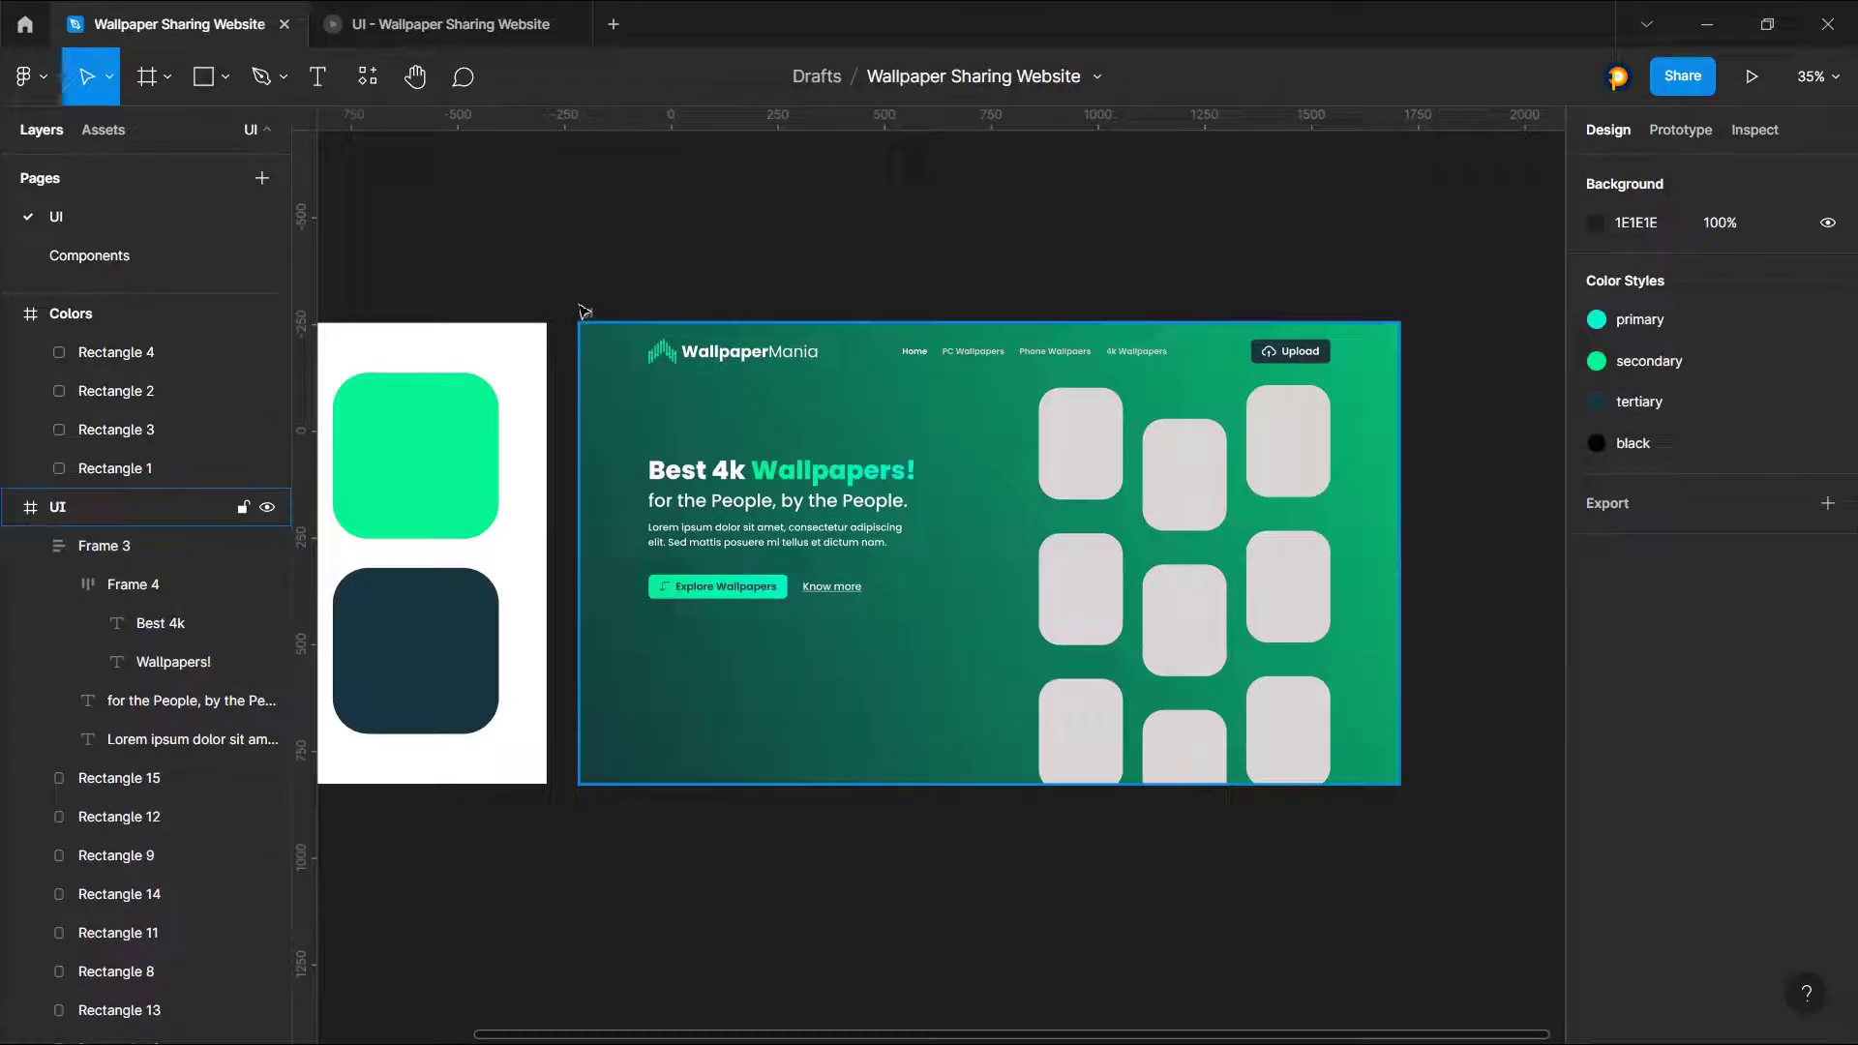
scroll(1755, 769, "down", 3)
left_click(1595, 523)
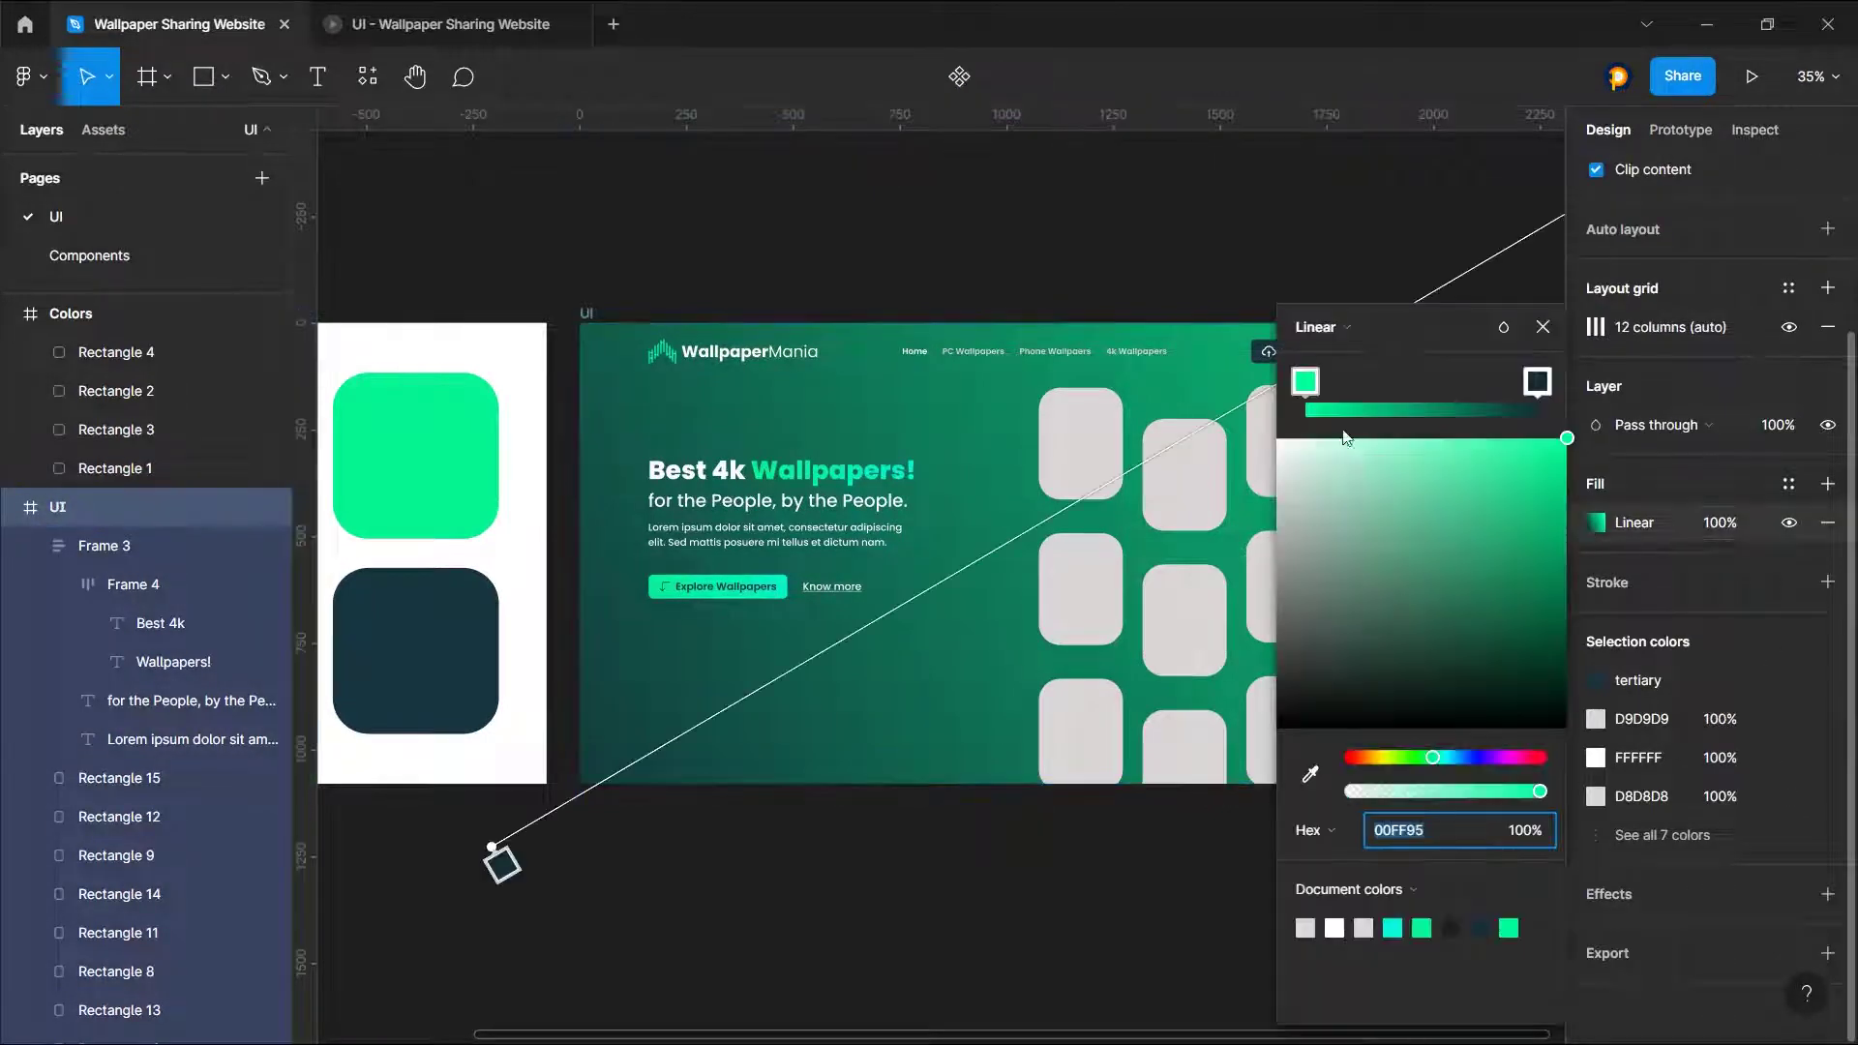
left_click(1343, 327)
left_click(1341, 295)
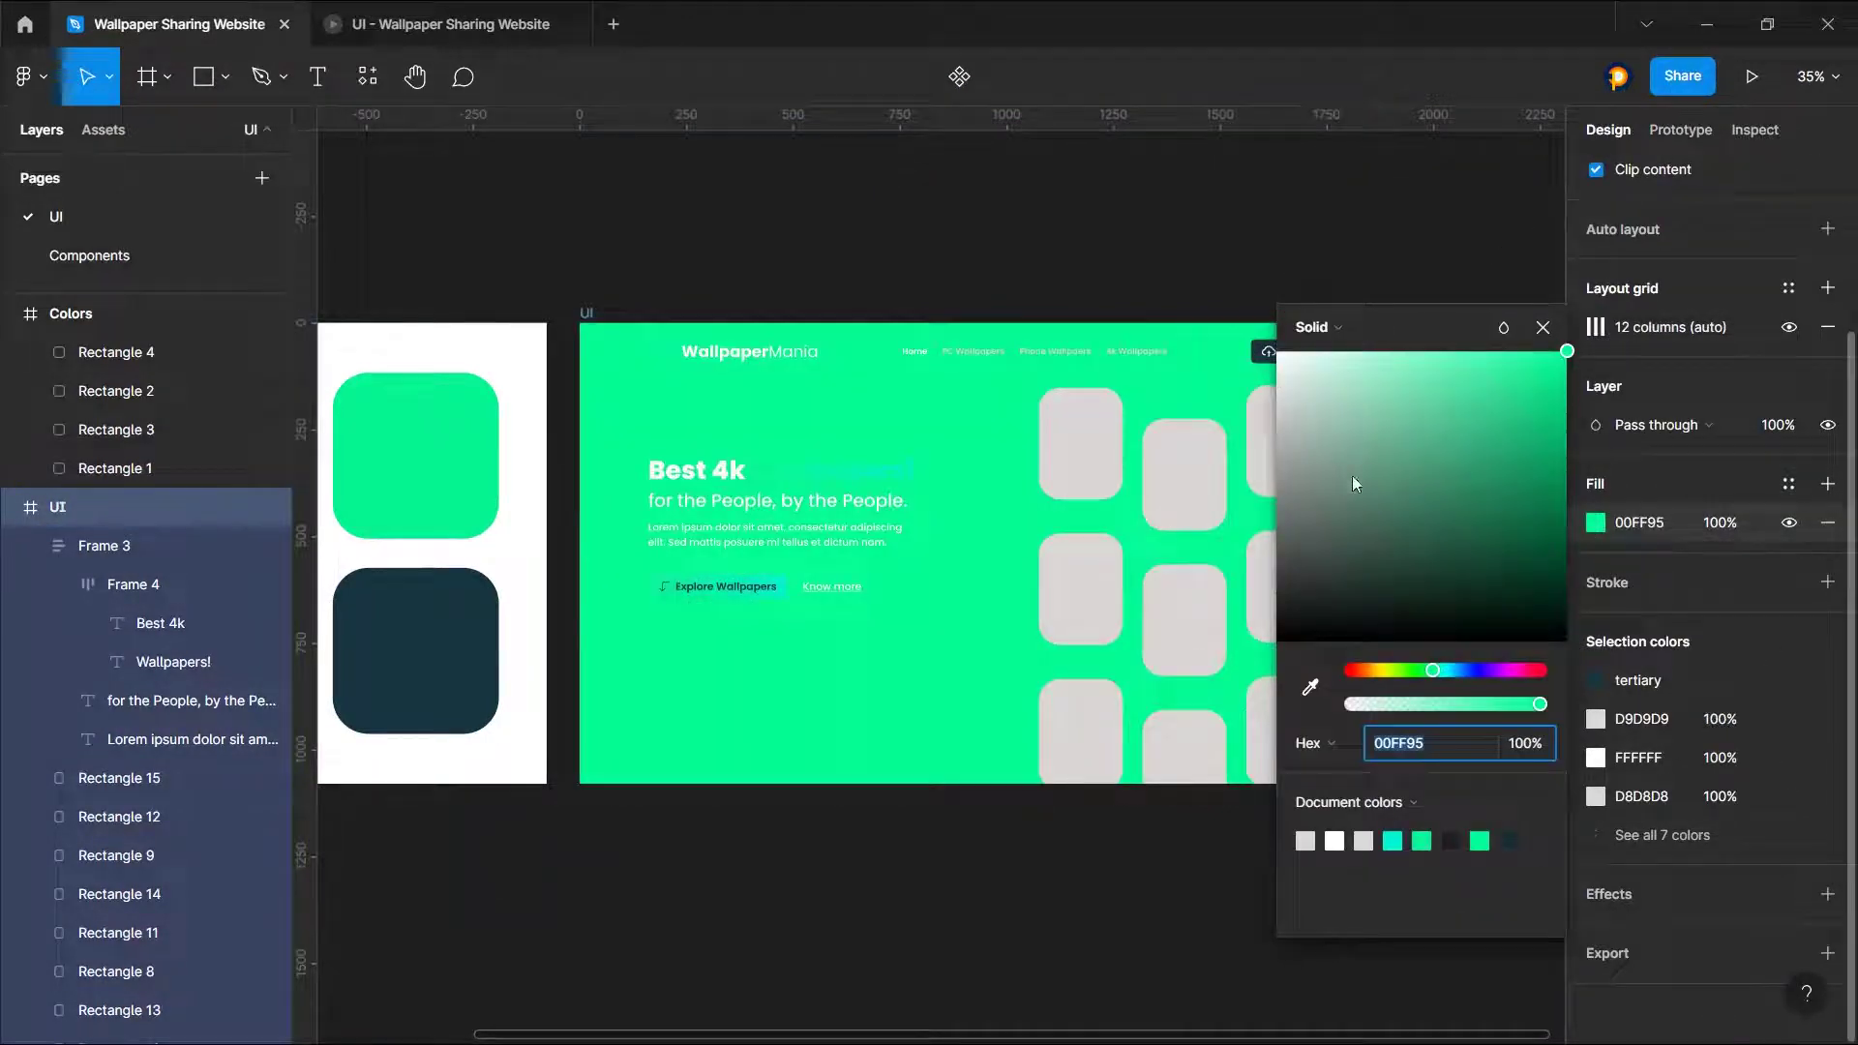
left_click_drag(1351, 474, 1261, 608)
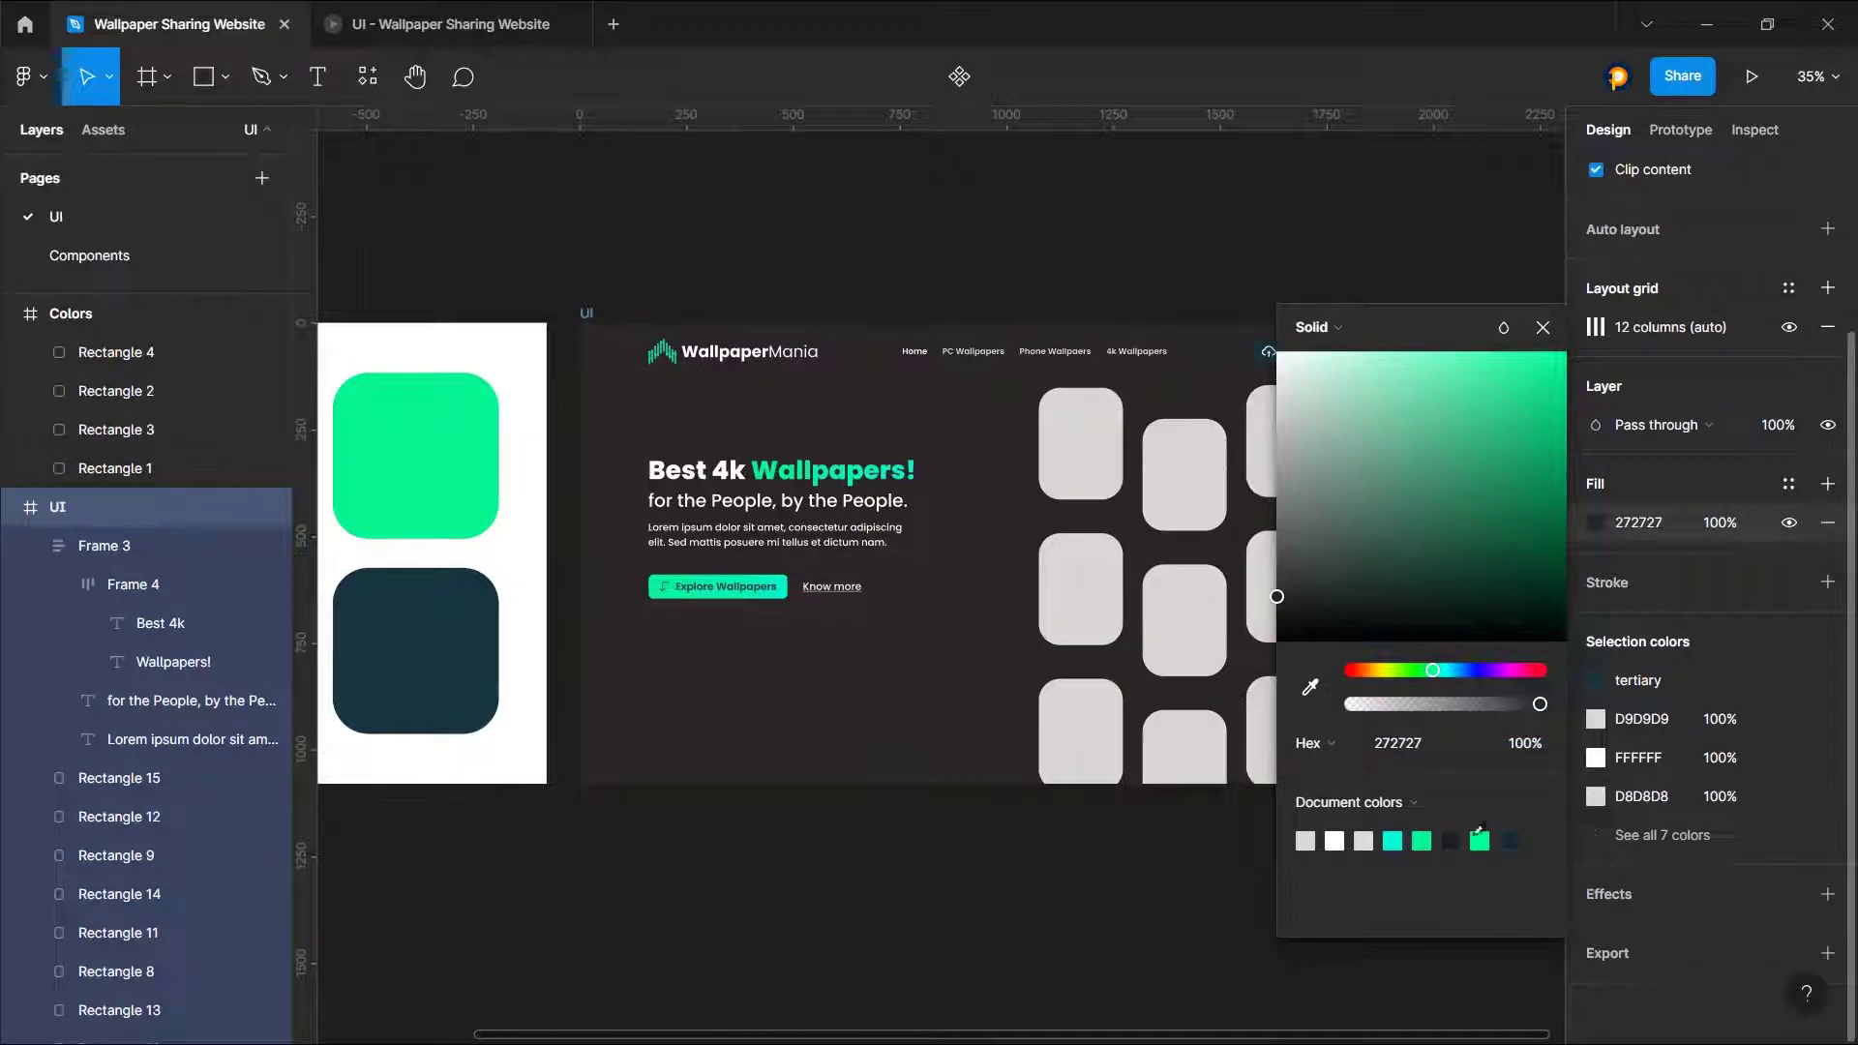
left_click(1506, 835)
left_click(1543, 327)
Step: Detach the navbar Upload button's fill from the tertiary style and give the button a different color
double_click(1297, 351)
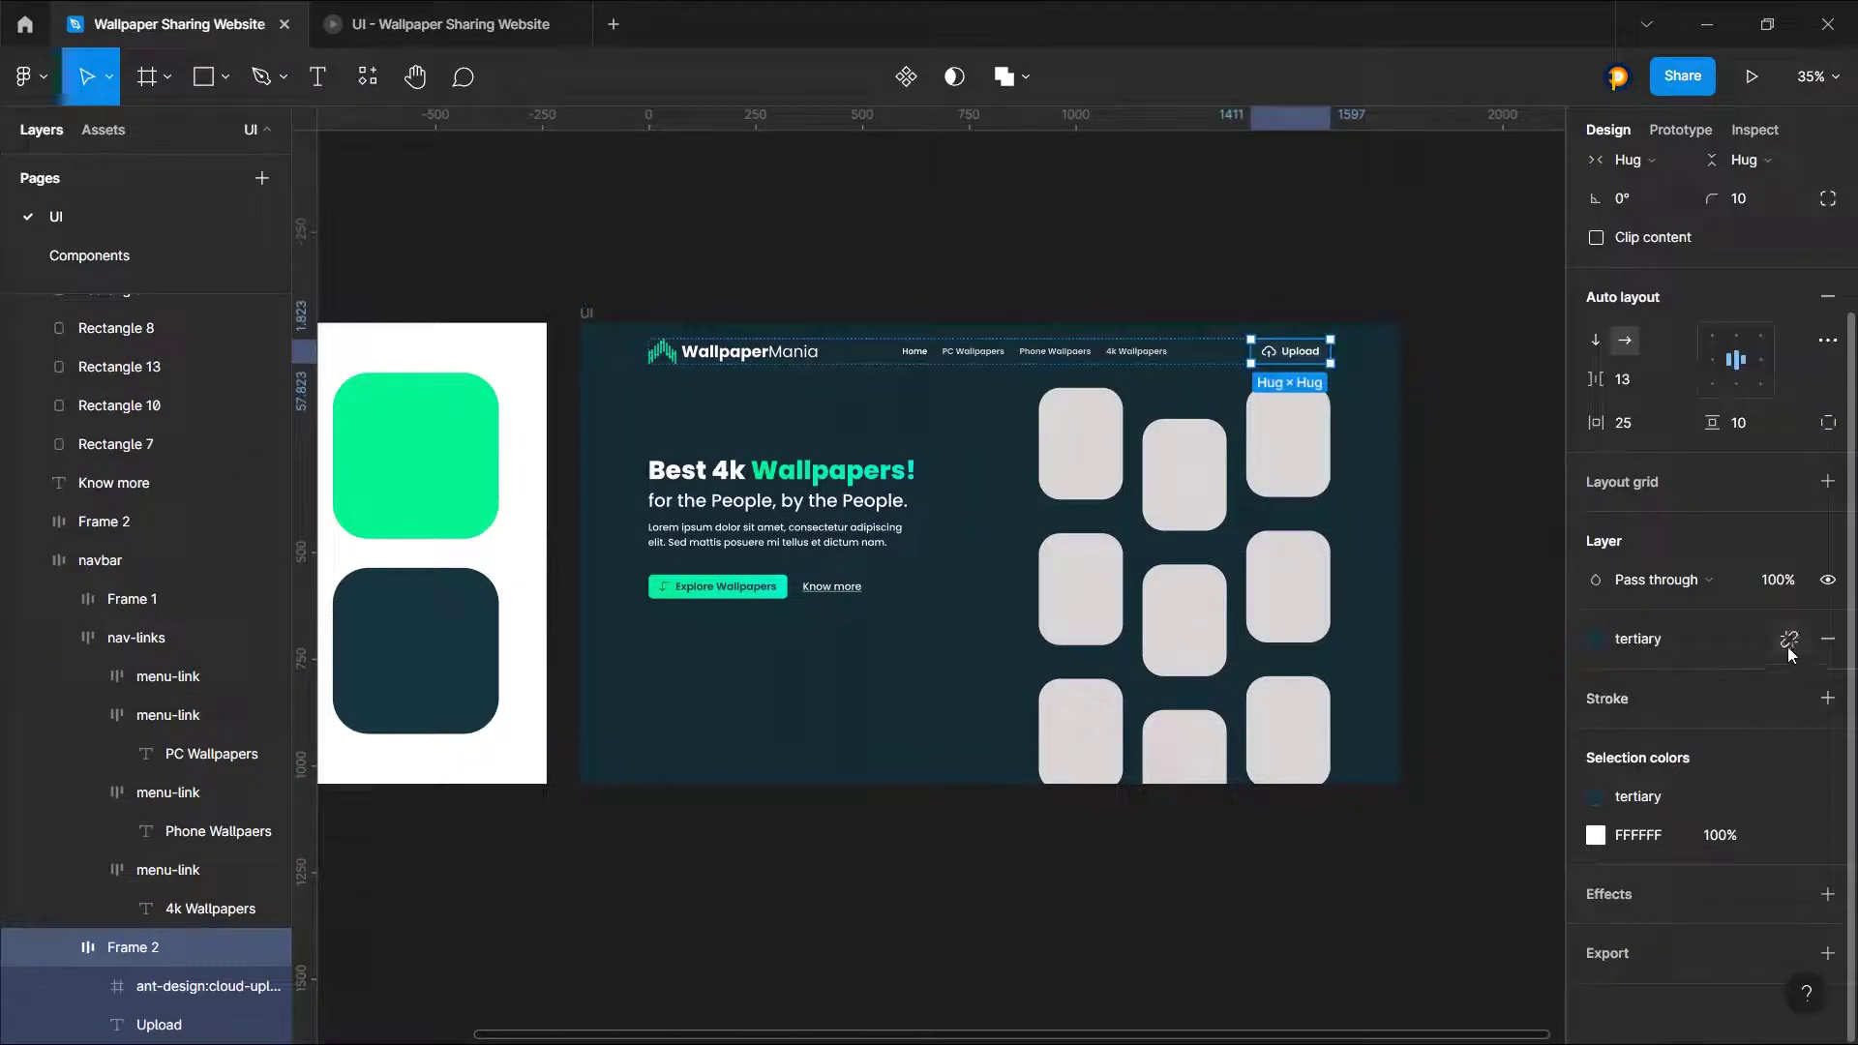
left_click(1790, 639)
left_click(1372, 942)
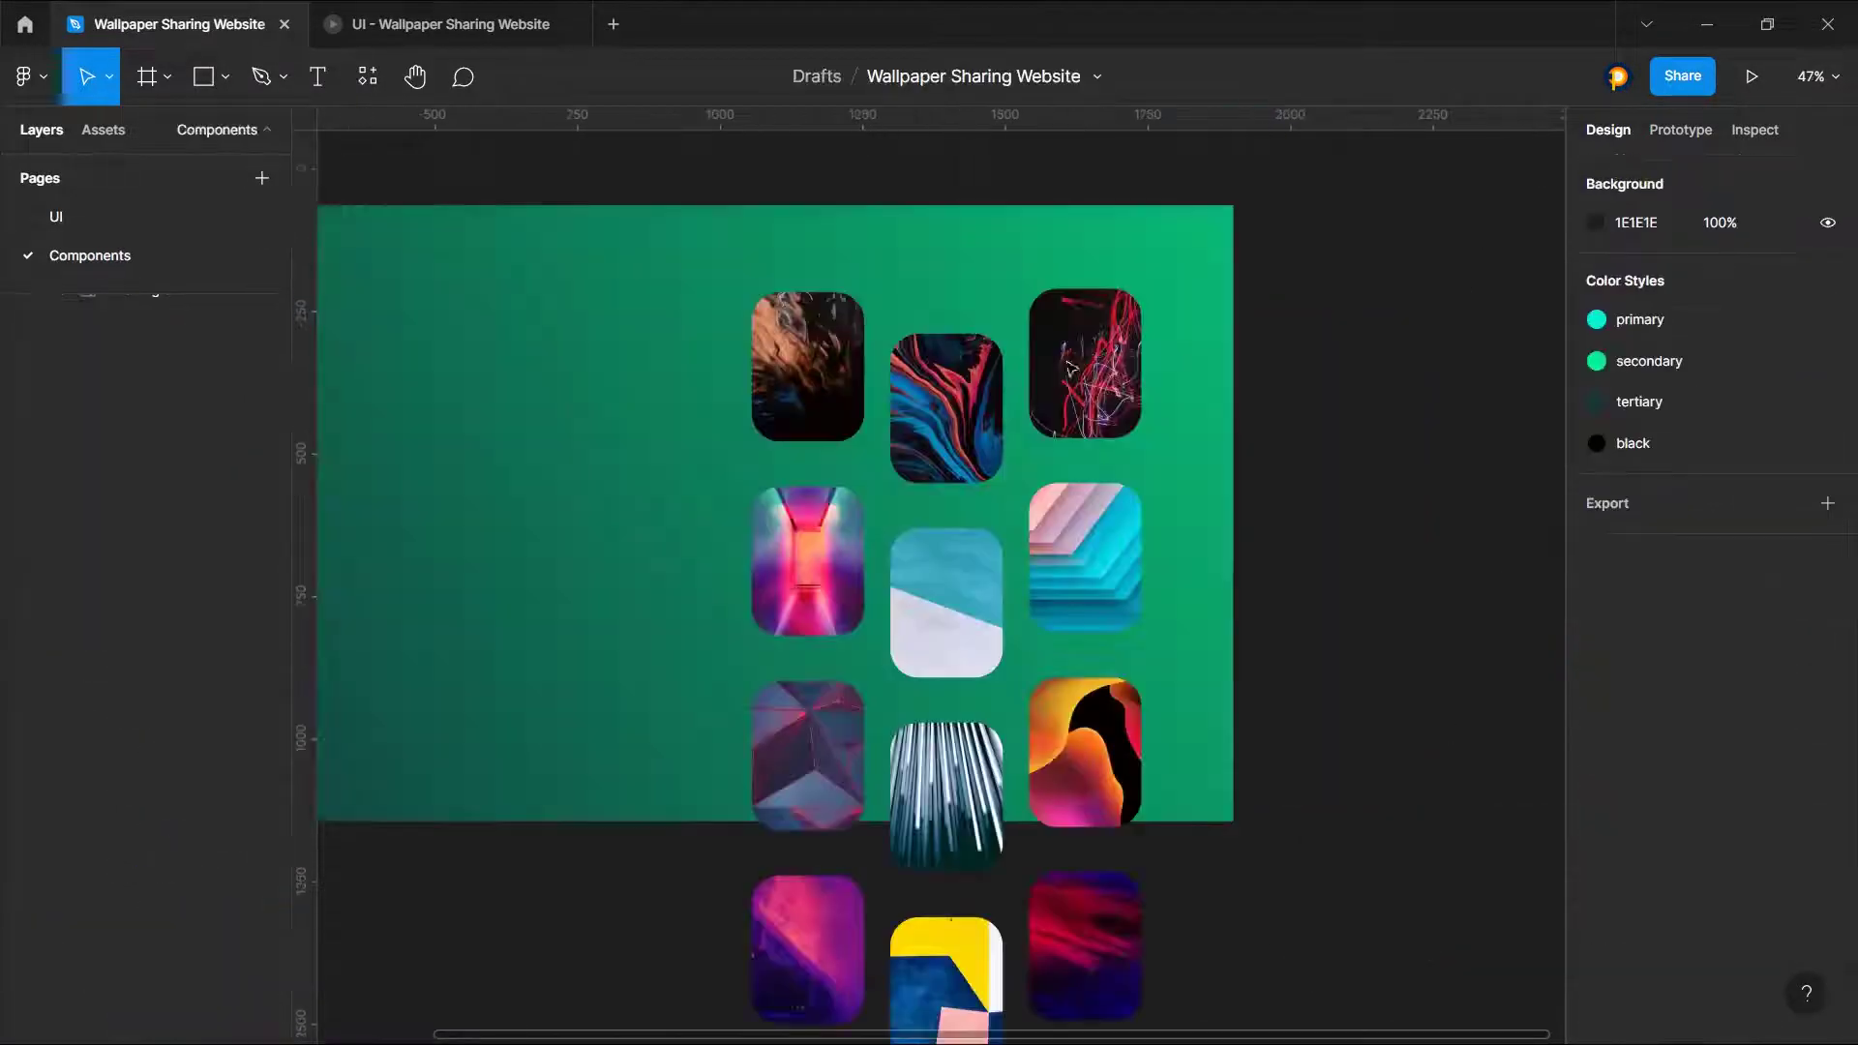
Step: On the Components page, draw a rectangle about 698 × 104 inside the wallpapers frame, centered horizontally and aligned to its upper edge
key("r")
left_click_drag(761, 304, 1161, 366)
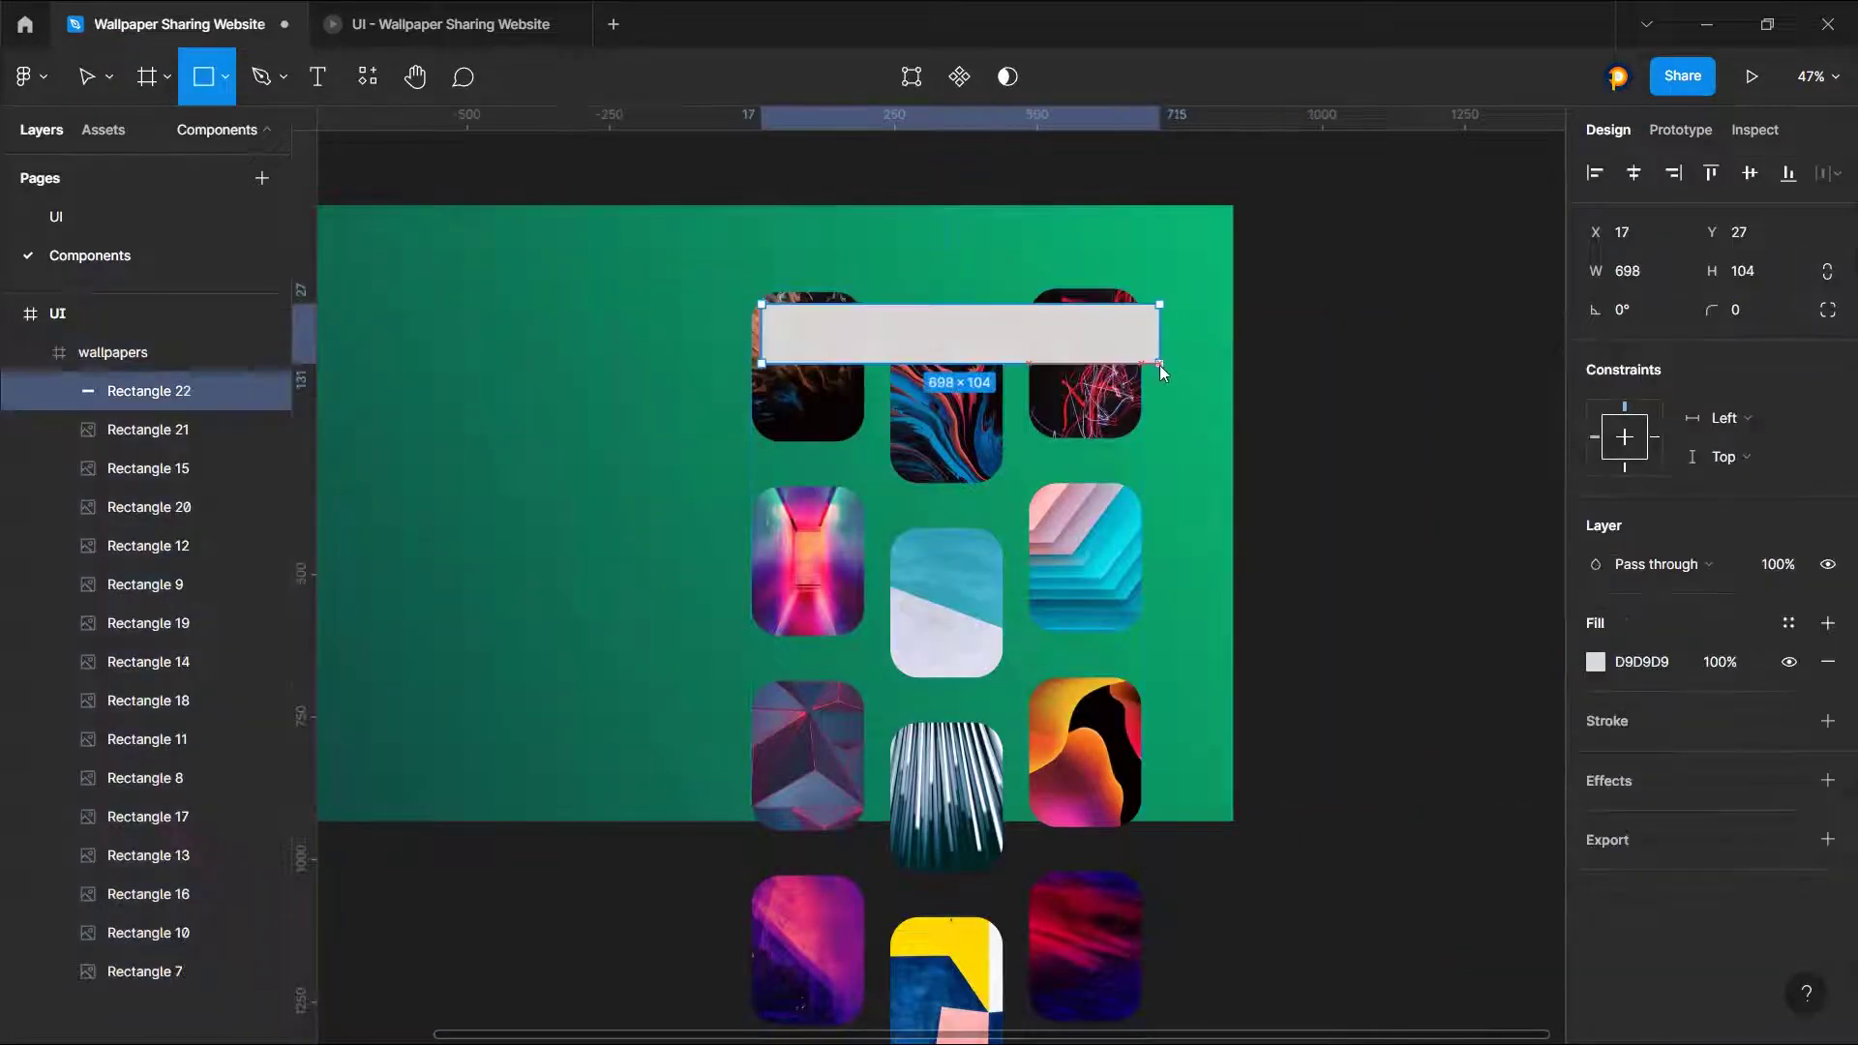
left_click(1630, 178)
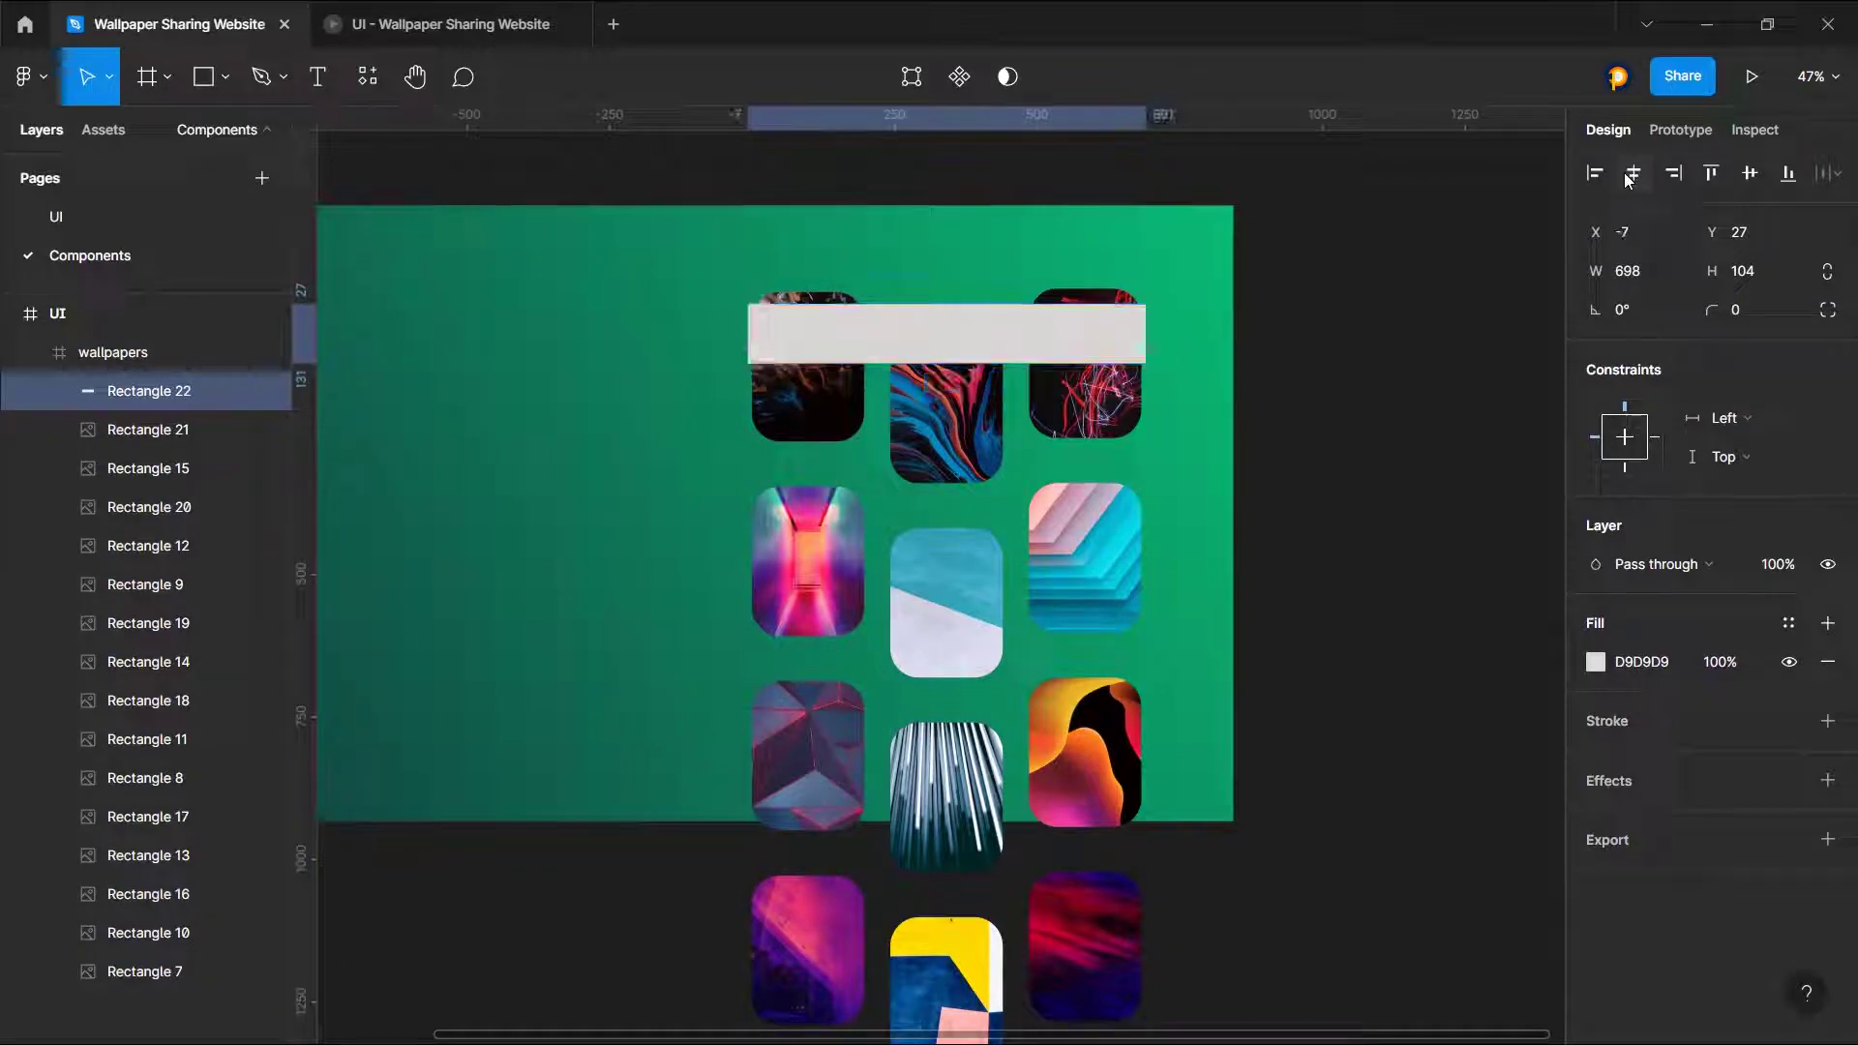
left_click(1706, 177)
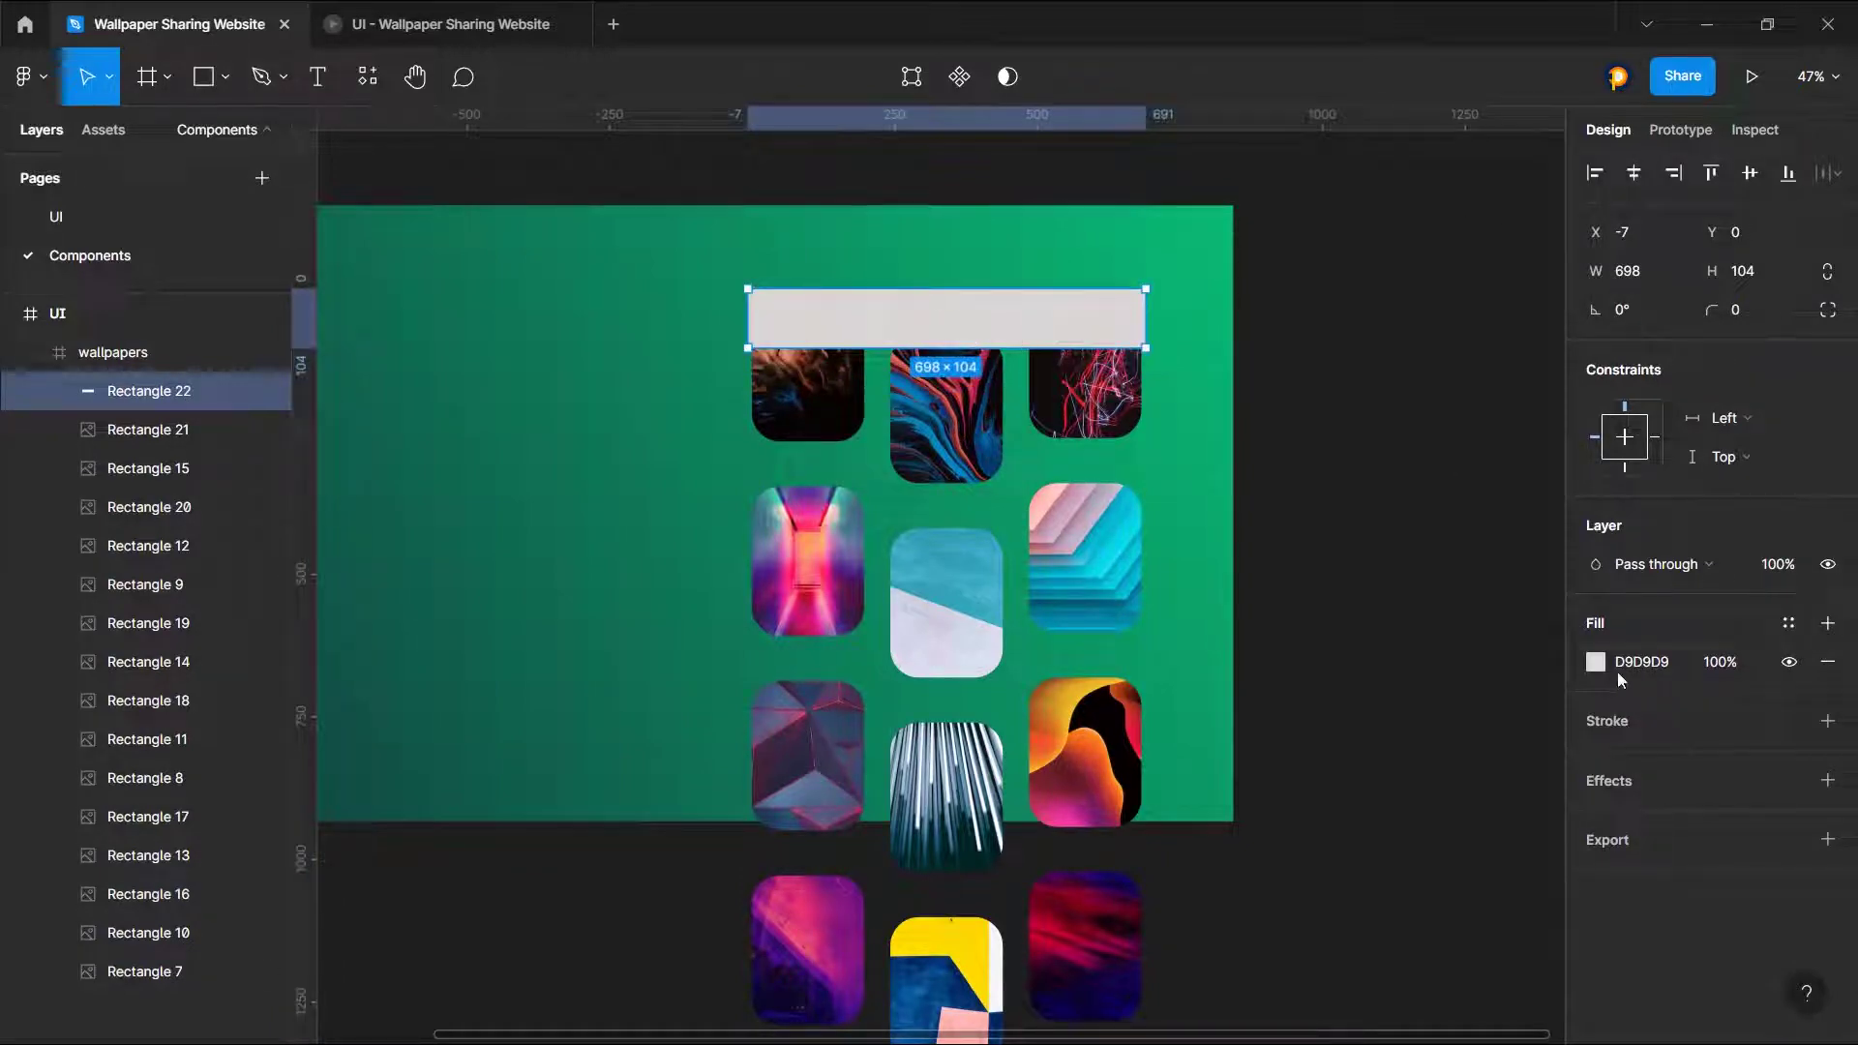
left_click(1596, 663)
left_click(1315, 426)
left_click(454, 256)
left_click(454, 256)
Step: Replace the Components page UI frame's gradient fill with the dark teal tertiary color style
scroll(818, 297, "down", 3)
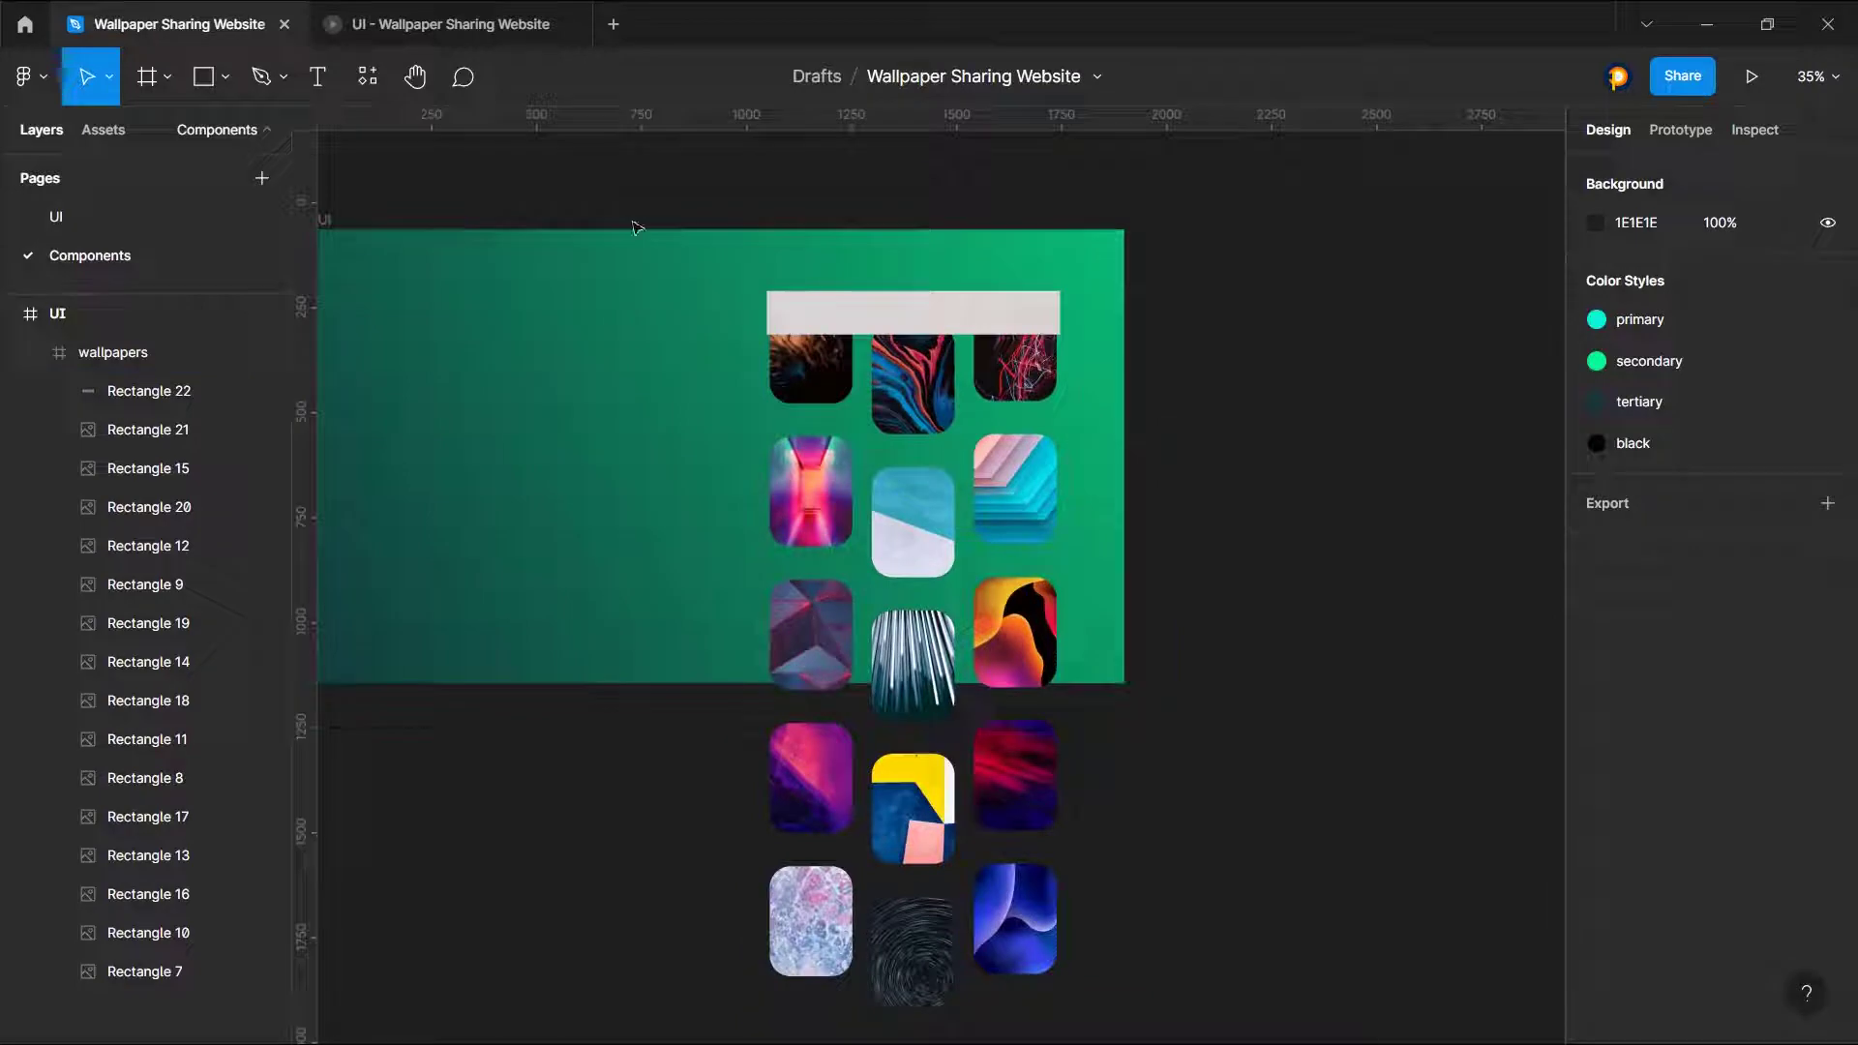
scroll(637, 228, "down", 2)
left_click(456, 226)
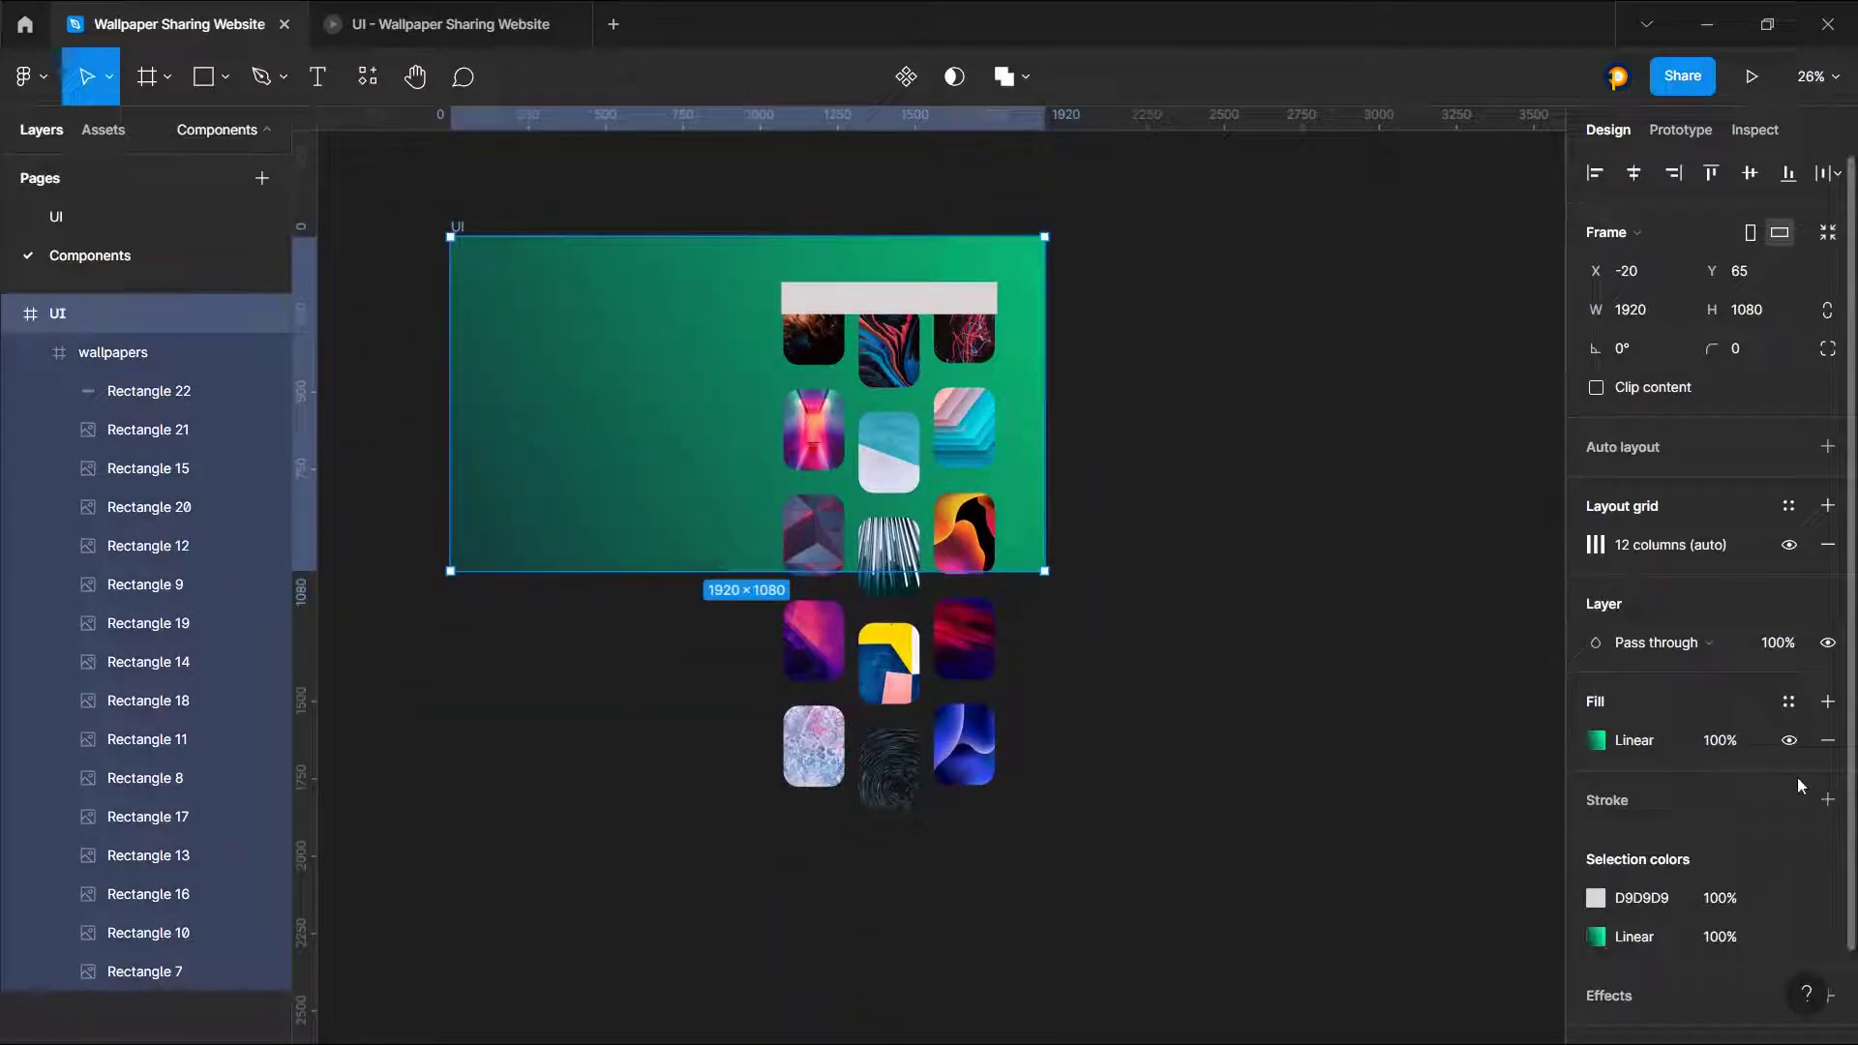
left_click(1789, 701)
left_click(1693, 849)
left_click(1393, 477)
Step: Try a linear gradient on the rectangle over the first wallpaper row, with both stops in the dark teal document color
scroll(1010, 304, "up", 3)
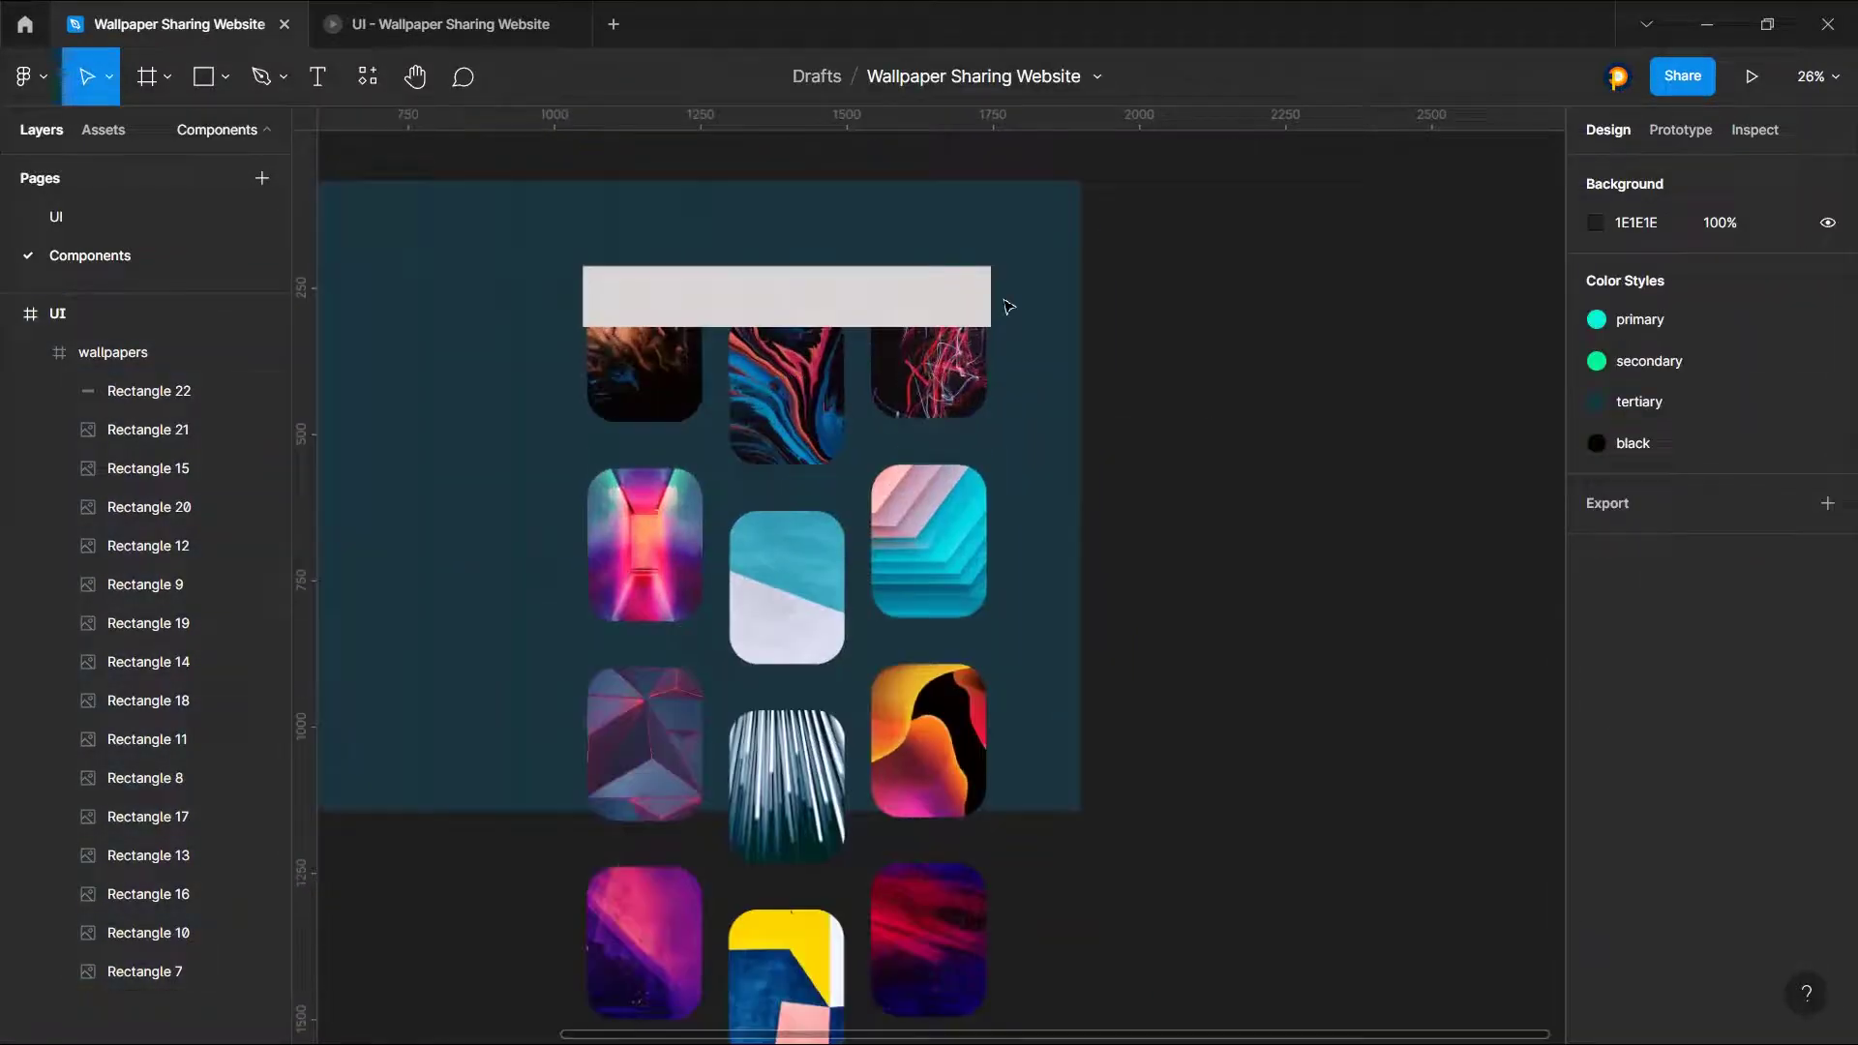
left_click(746, 289)
left_click(840, 231)
double_click(826, 281)
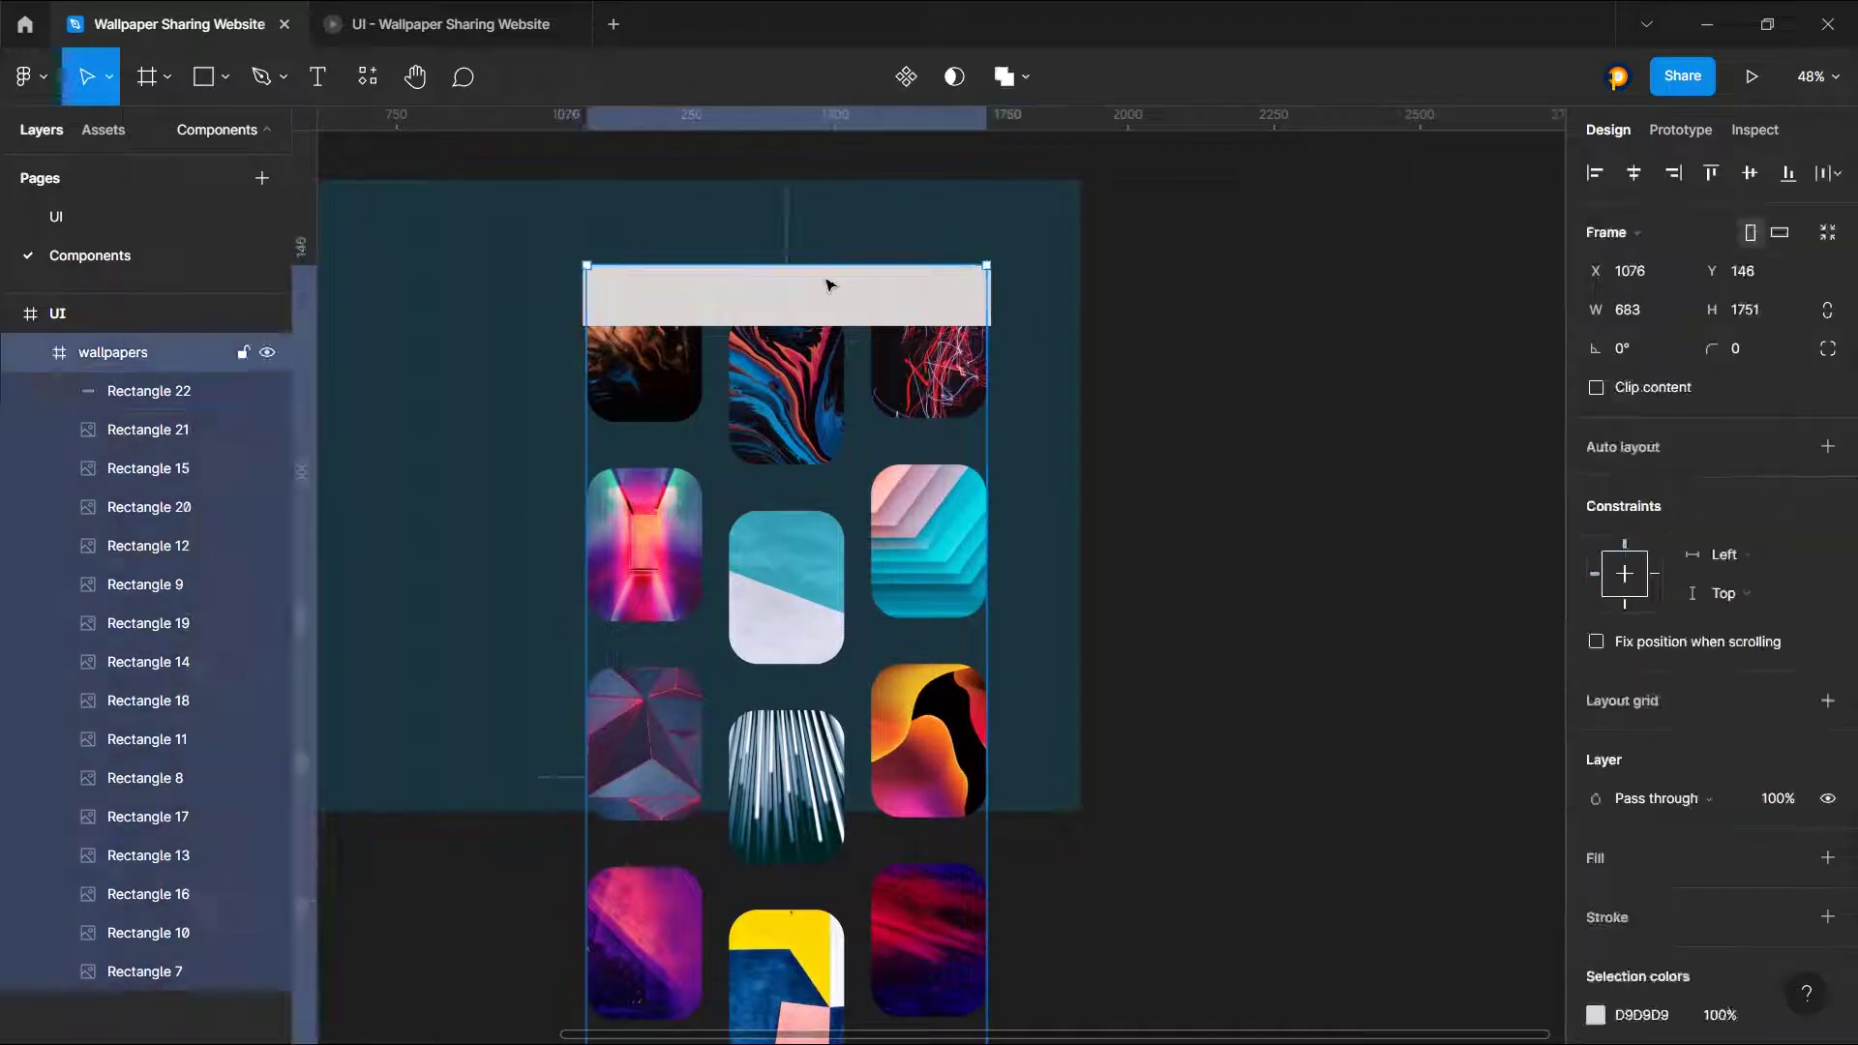
left_click(1597, 666)
left_click(1312, 415)
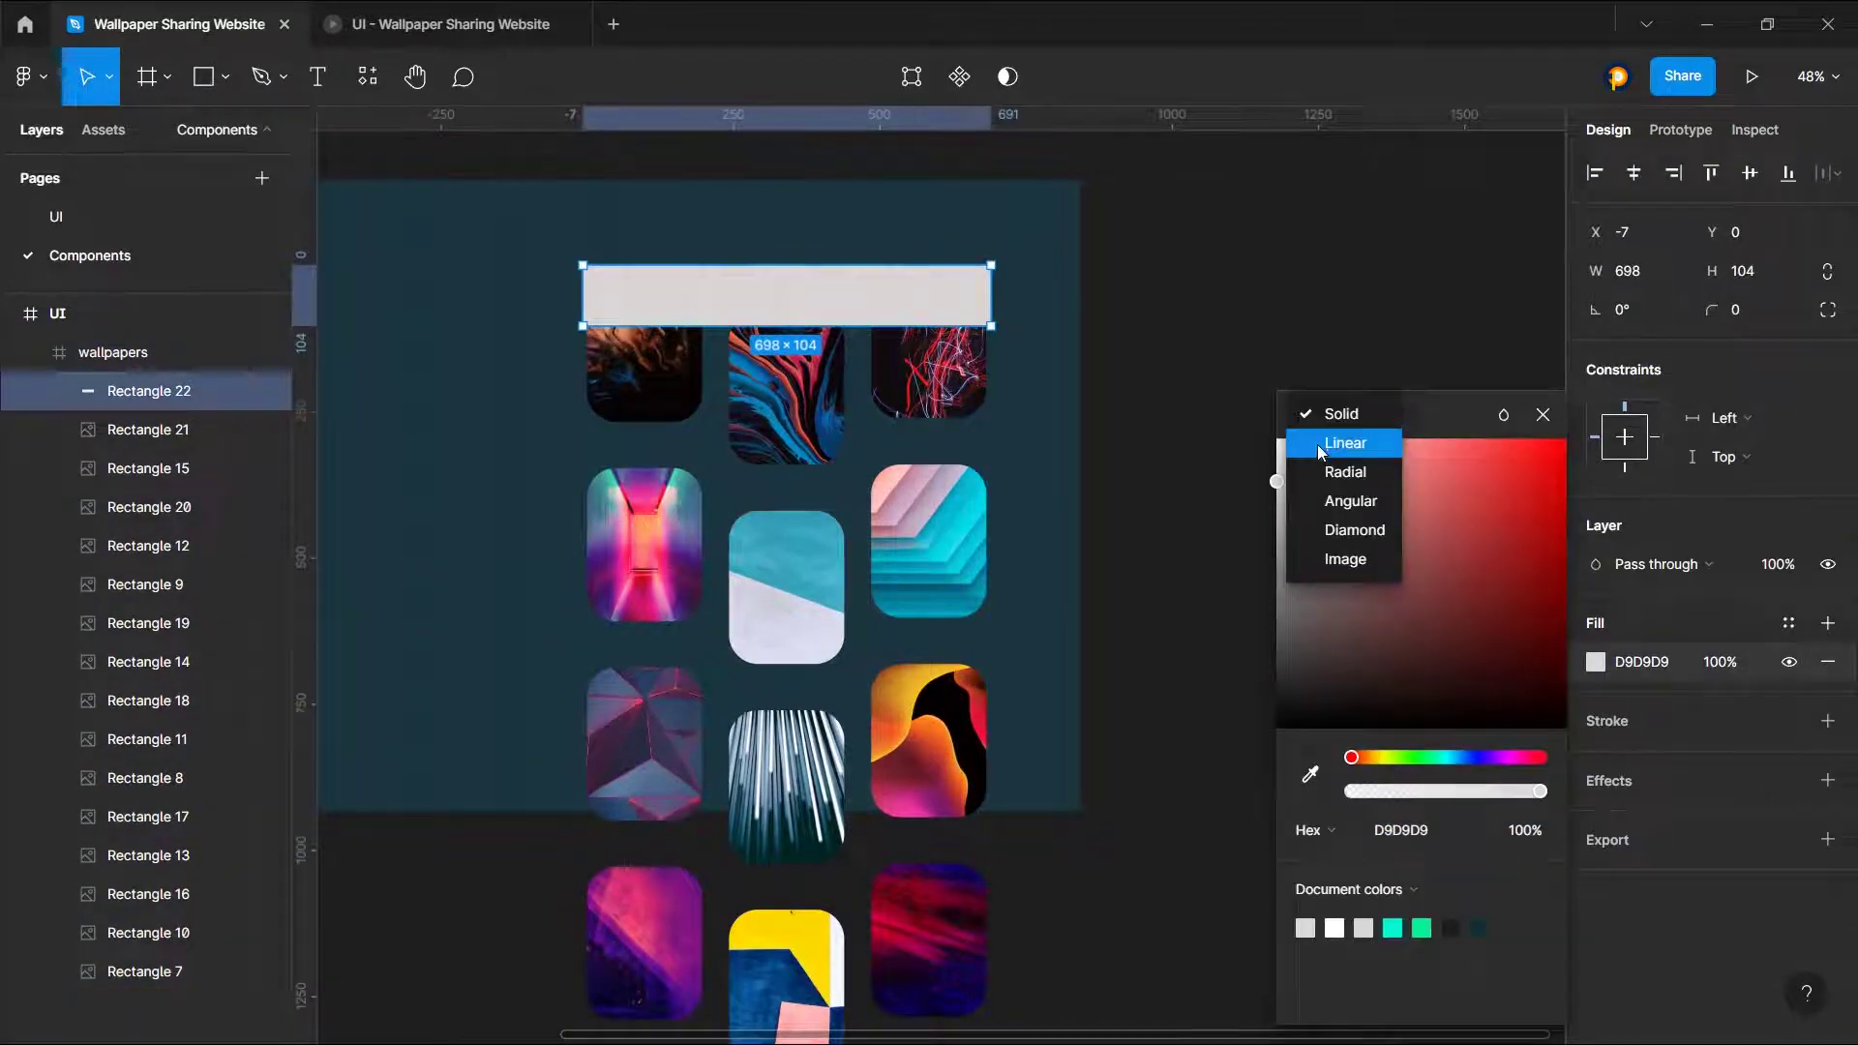
left_click(1340, 436)
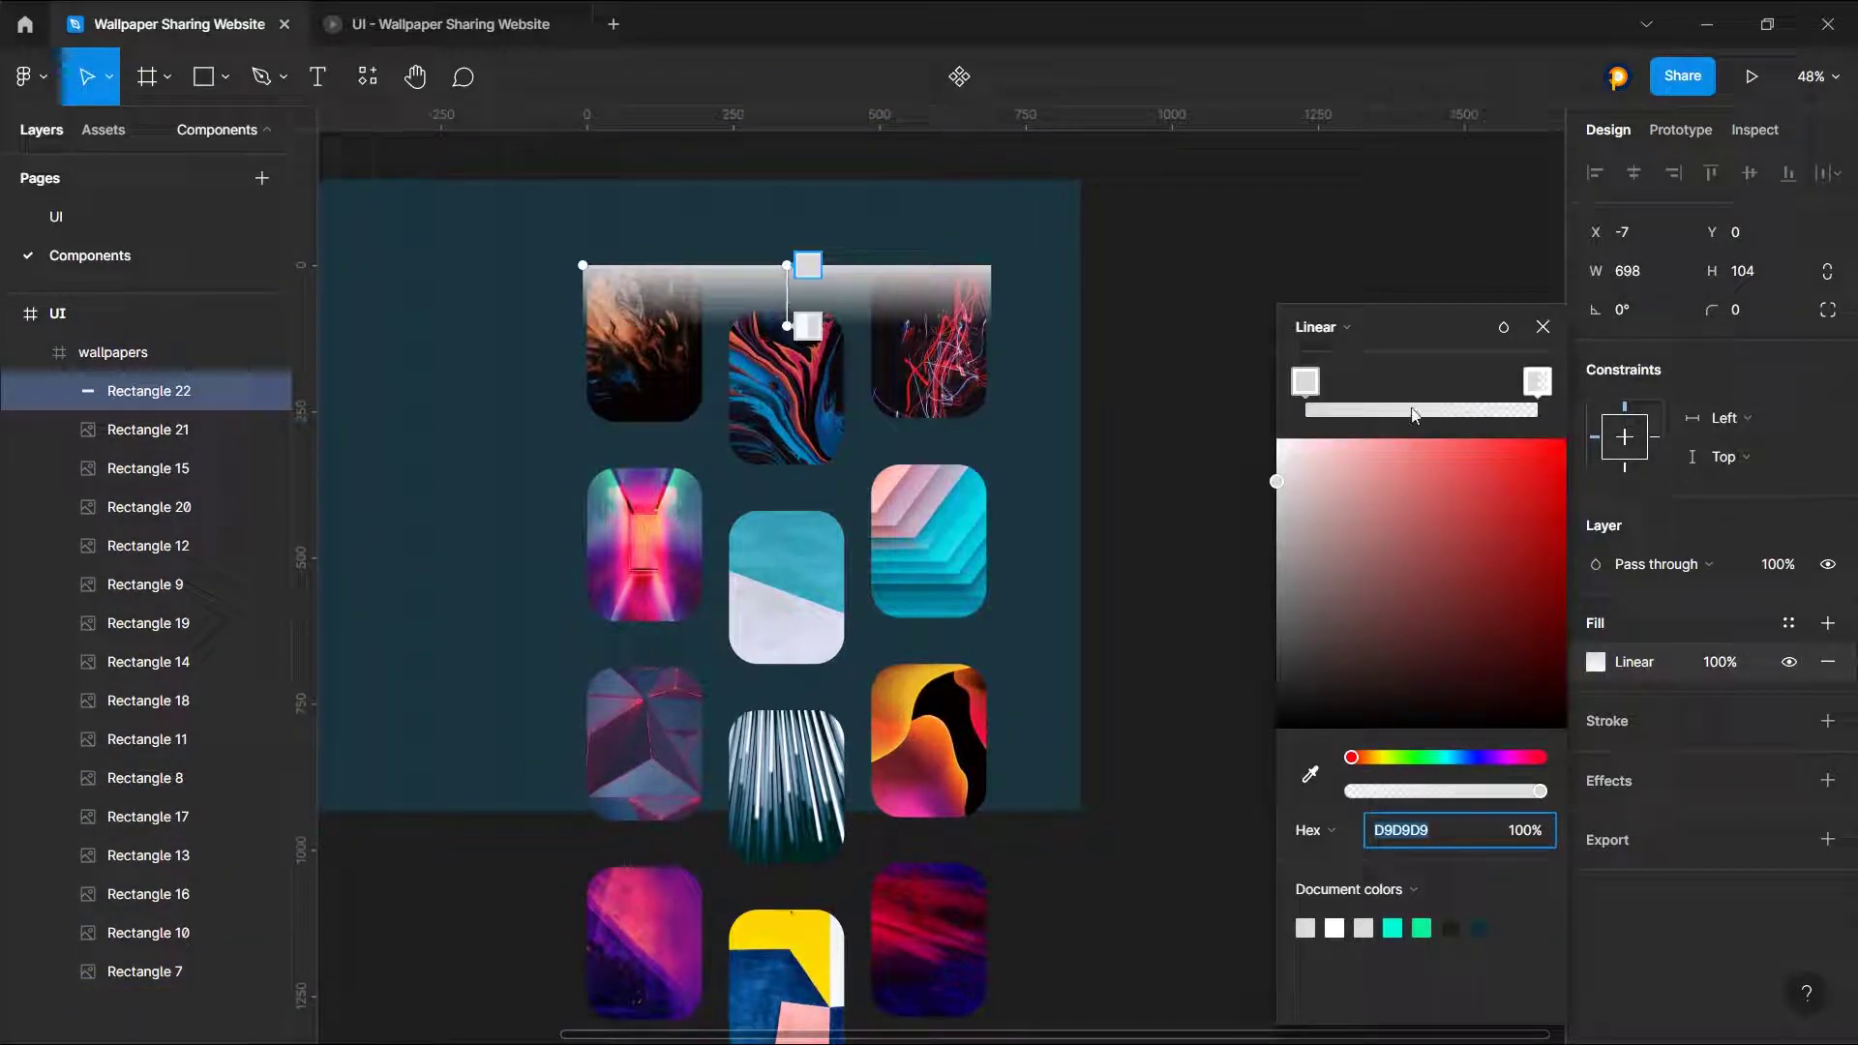
left_click(1306, 385)
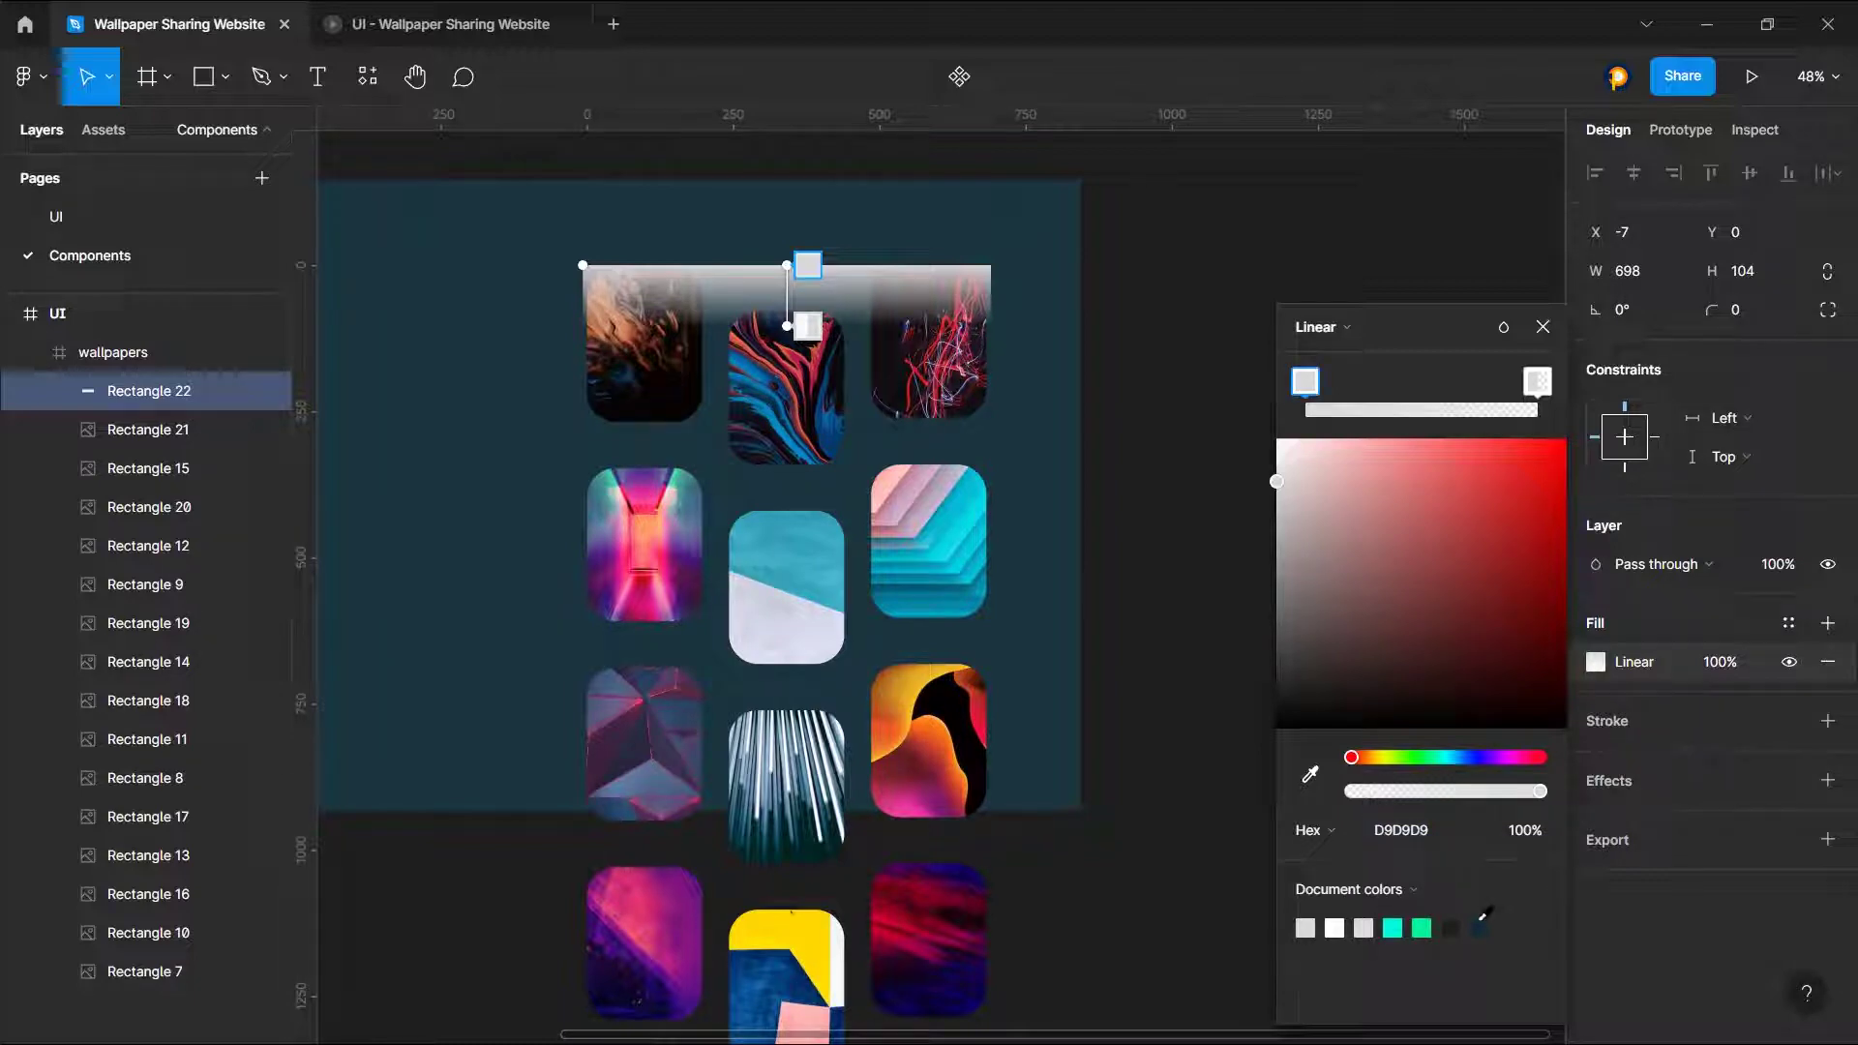
left_click(1481, 922)
left_click(1539, 385)
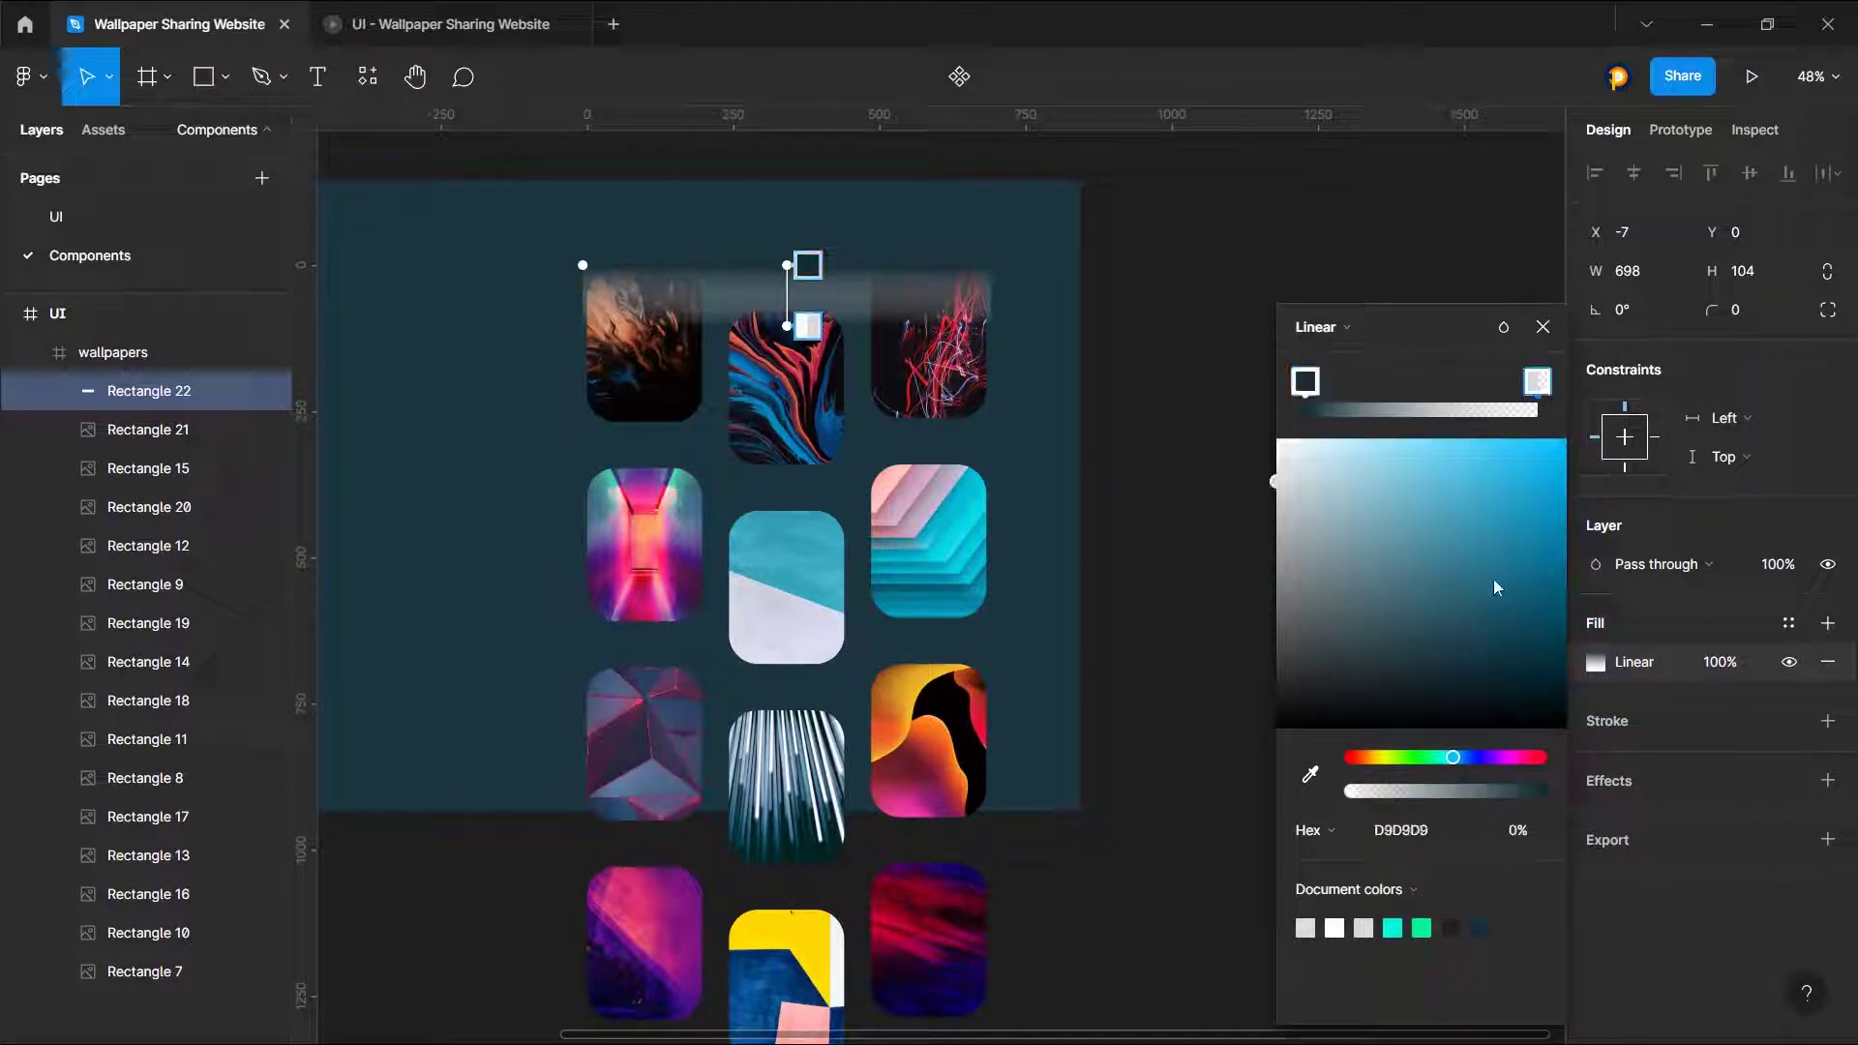
left_click(1480, 926)
scroll(857, 242, "up", 5)
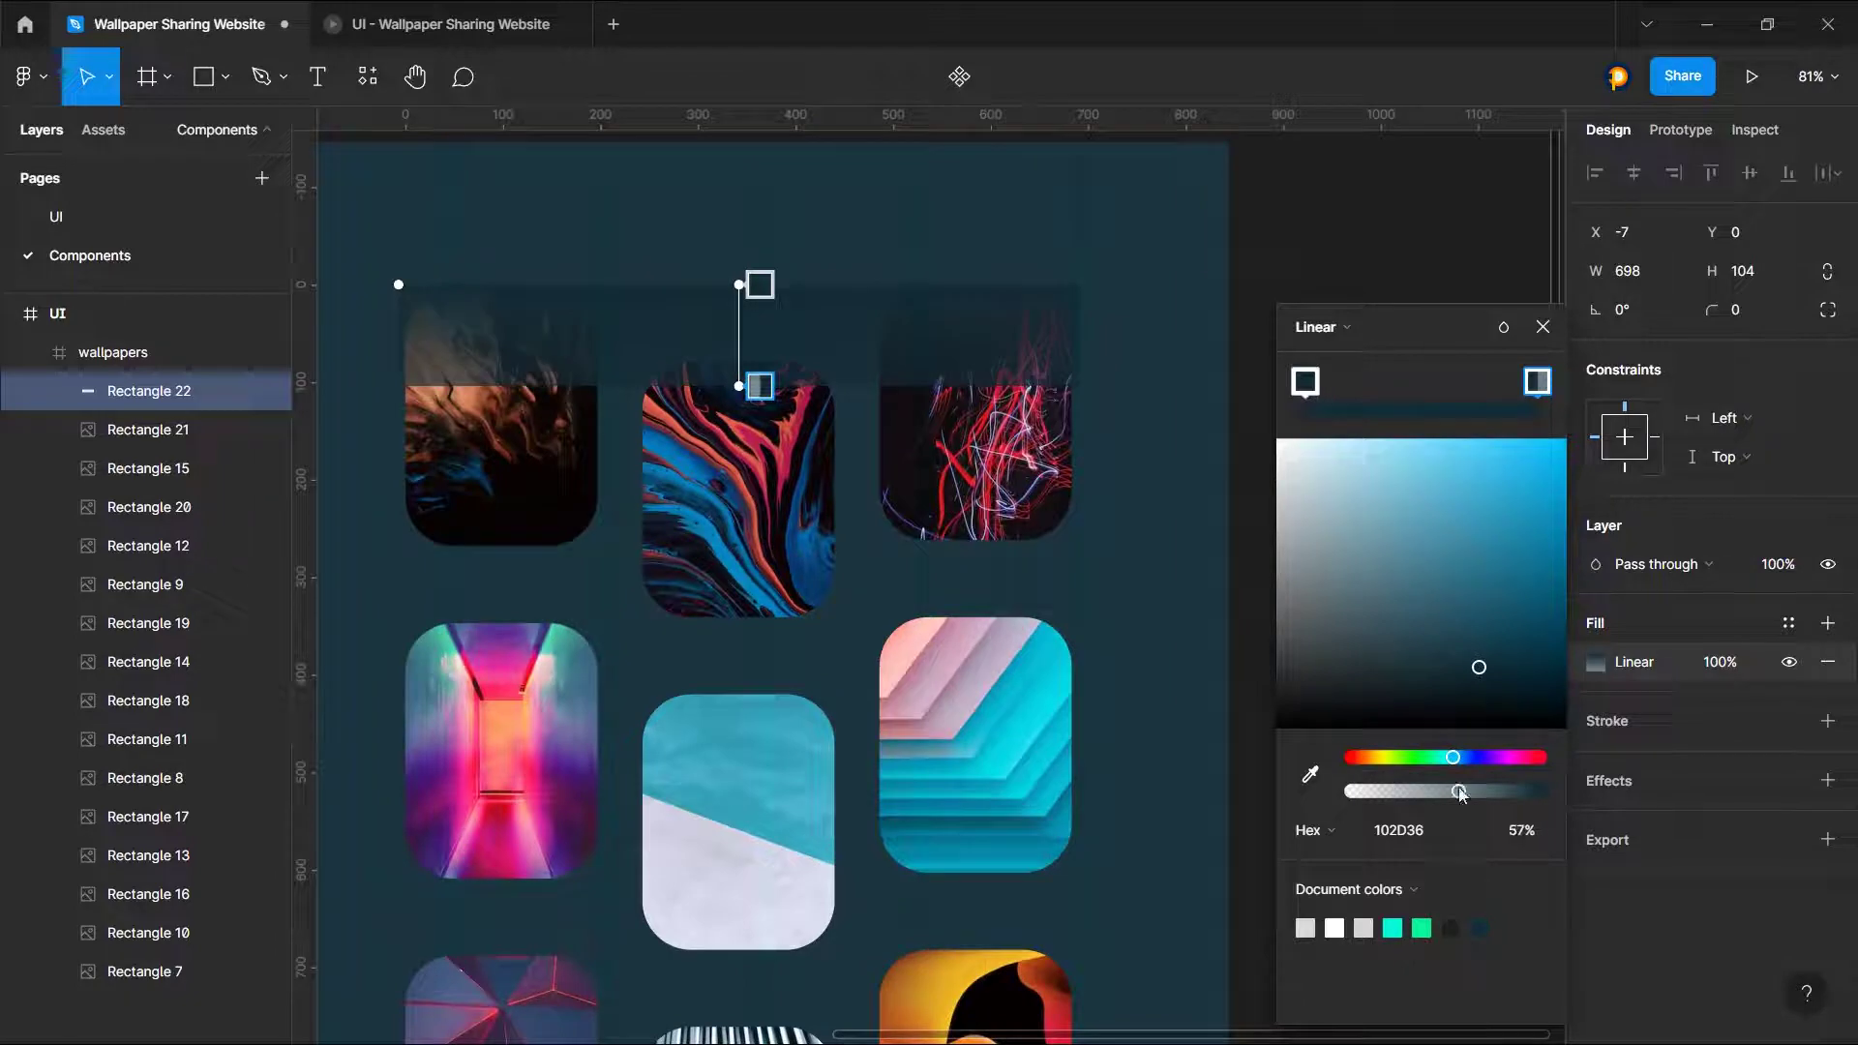
Step: Set the rectangle back to a solid fill in the frame's background color, 173640
left_click(600, 392)
double_click(600, 383)
left_click(1596, 662)
left_click(1322, 327)
left_click(1344, 296)
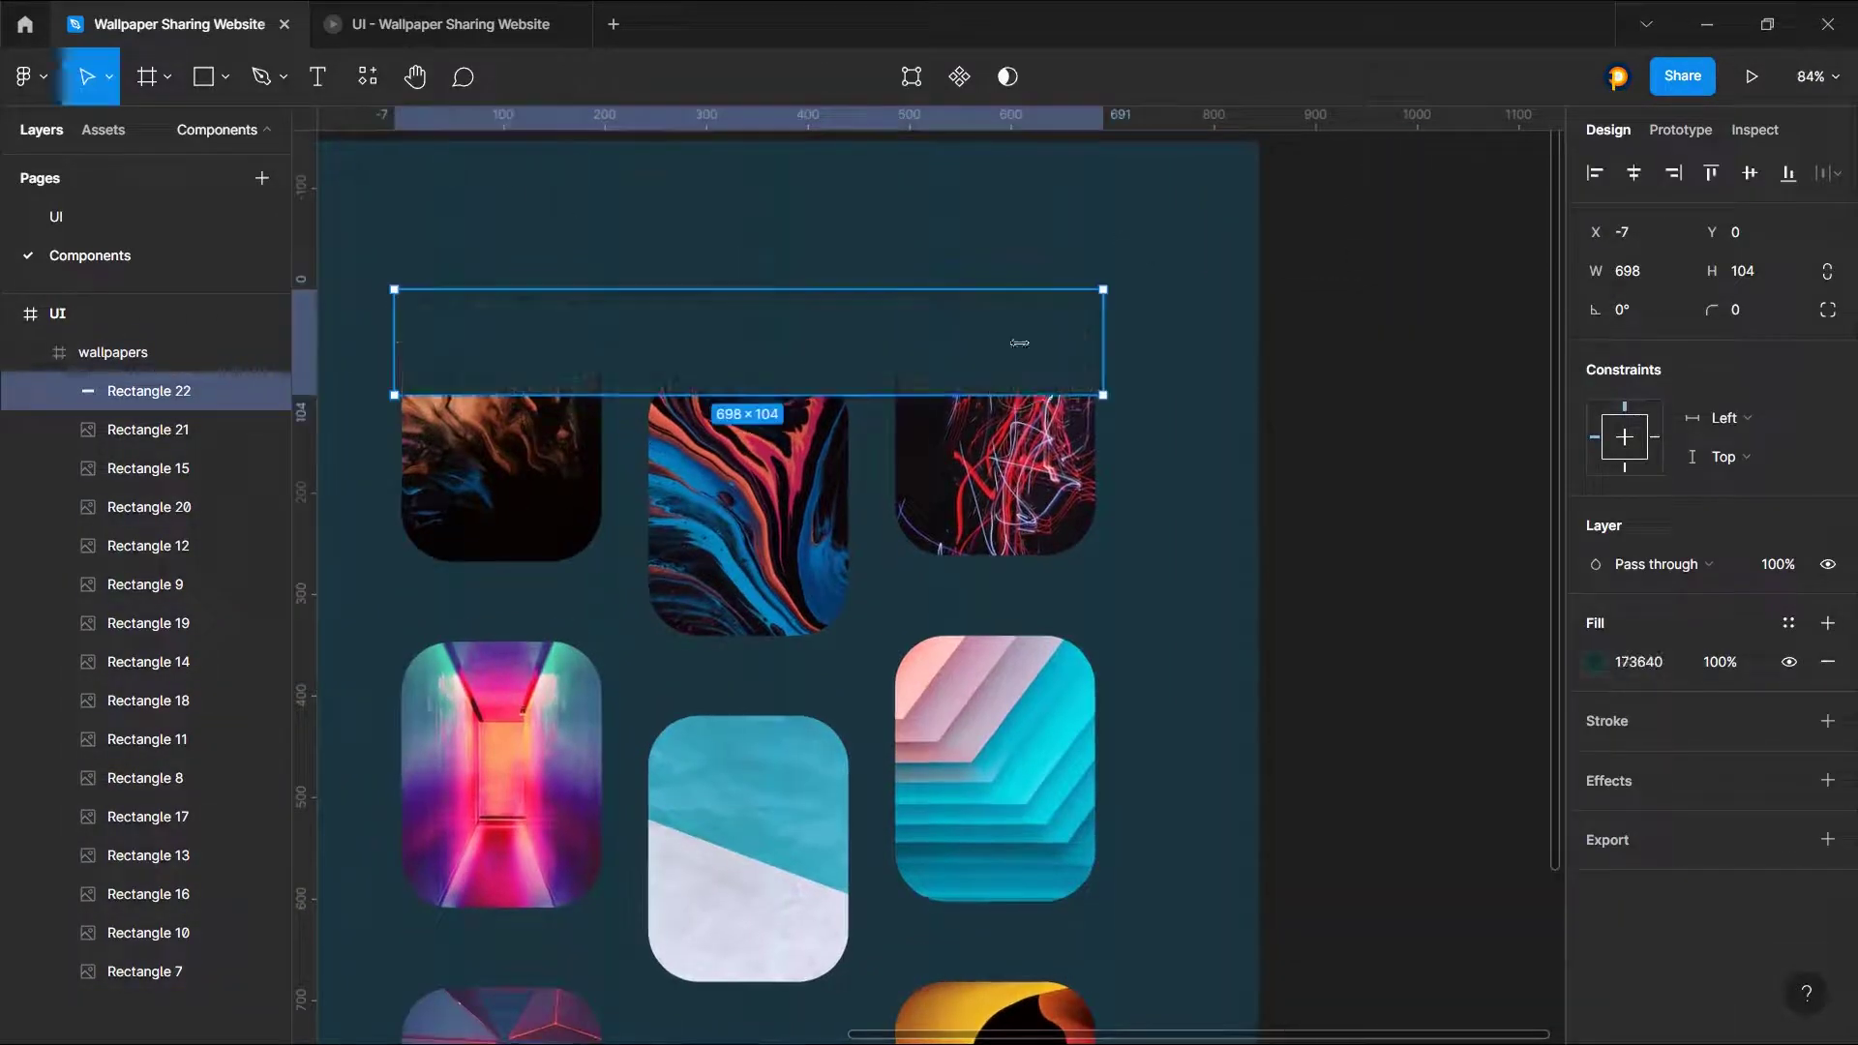
Step: Give the rectangle a linear gradient in 173640 with a middle stop and a nearly transparent end stop, and extend its height to 148
left_click(1596, 662)
left_click(1353, 443)
left_click(1310, 774)
left_click(1162, 401)
left_click_drag(1540, 790, 1468, 791)
left_click_drag(1028, 395, 1029, 439)
left_click_drag(1309, 397, 1383, 392)
left_click(1537, 382)
left_click_drag(1525, 791, 1348, 782)
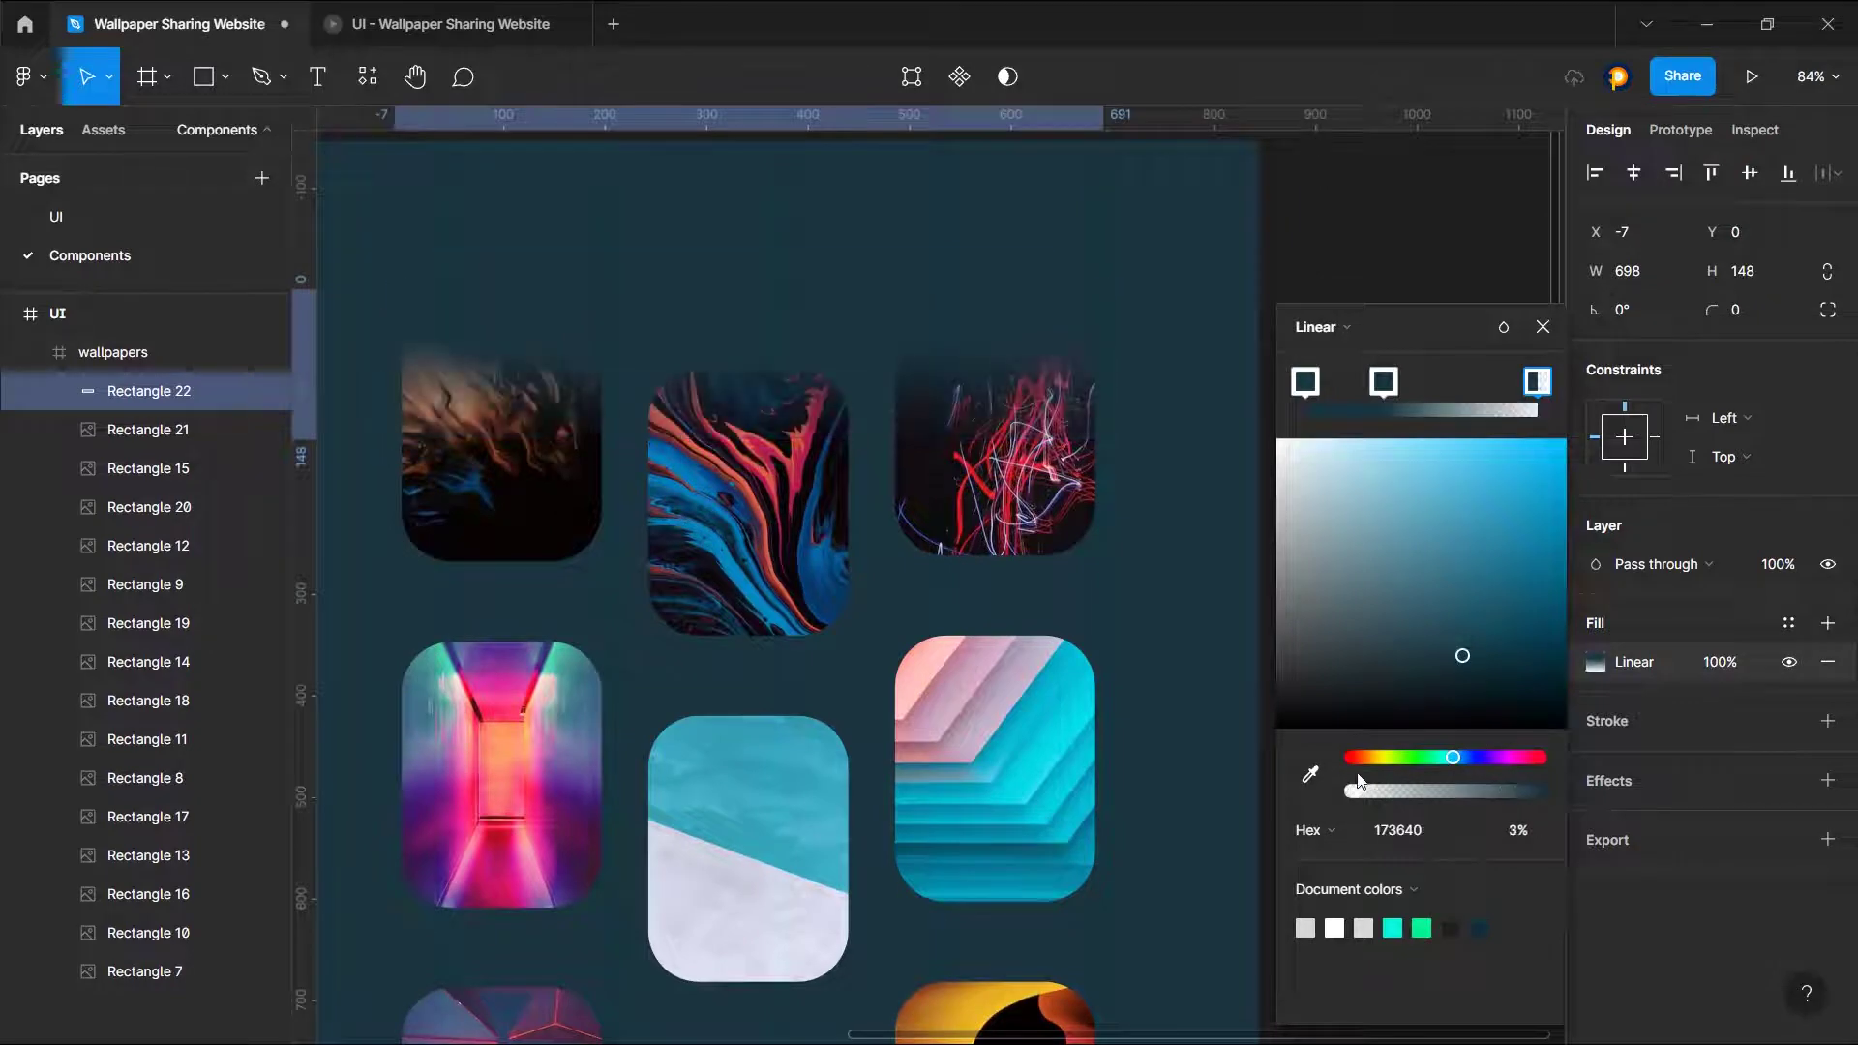
Step: Refine the fade by adding a fourth gradient stop, spacing out the middle stops and lowering the second stop's opacity to 85%
left_click(1356, 406)
left_click_drag(1356, 386, 1336, 385)
left_click(1385, 381)
left_click_drag(1540, 790, 1468, 791)
left_click_drag(1386, 385, 1448, 385)
left_click(1522, 792)
left_click_drag(1361, 386, 1457, 387)
mouse_move(1374, 391)
left_mouse_down()
mouse_move(1395, 395)
mouse_move(1370, 385)
left_mouse_up()
left_click(1537, 381)
left_click(1457, 381)
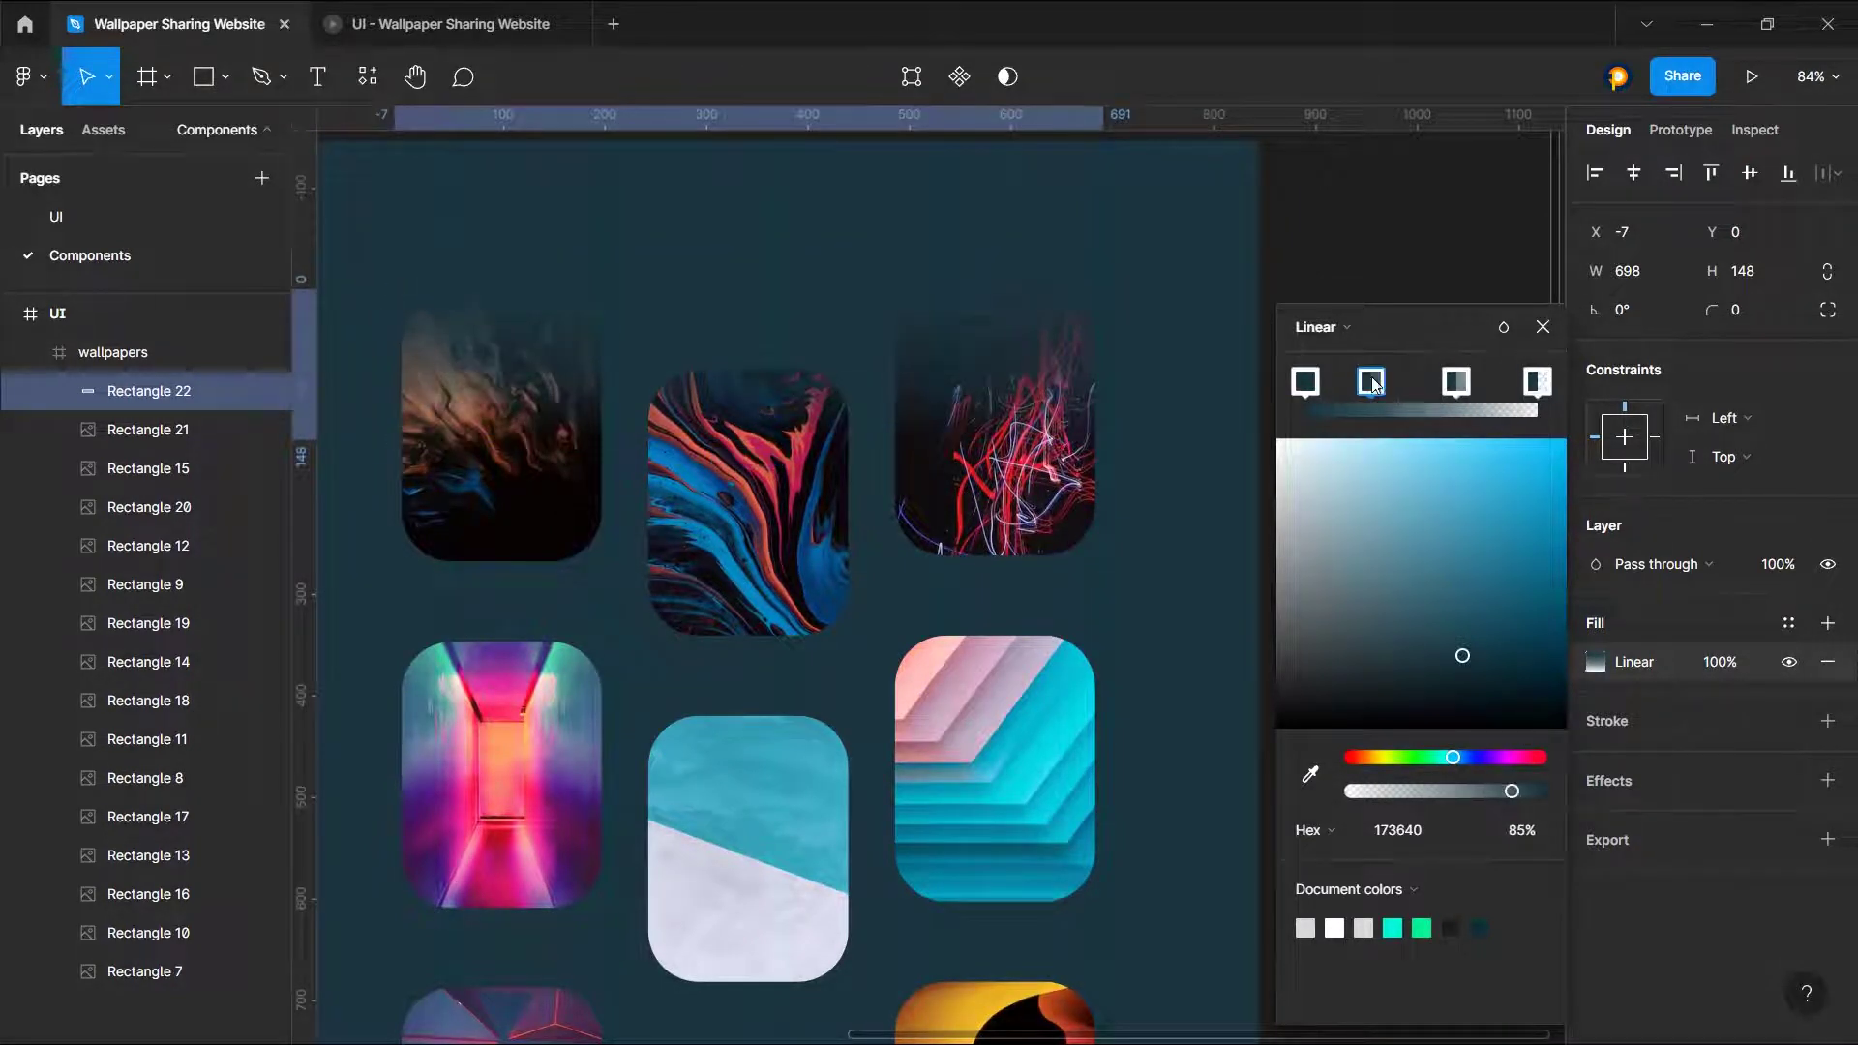
Step: Rename the gradient rectangle's layer to overlay
left_click(1110, 271)
scroll(1110, 271, "down", 5)
double_click(148, 391)
type("overly")
key("BackSpace")
type("ay")
Step: Shorten the wallpapers frame to a height of 934, ending at the UI frame's lower edge, and turn on Clip content
left_click(193, 353)
left_click_drag(1007, 972, 1007, 645)
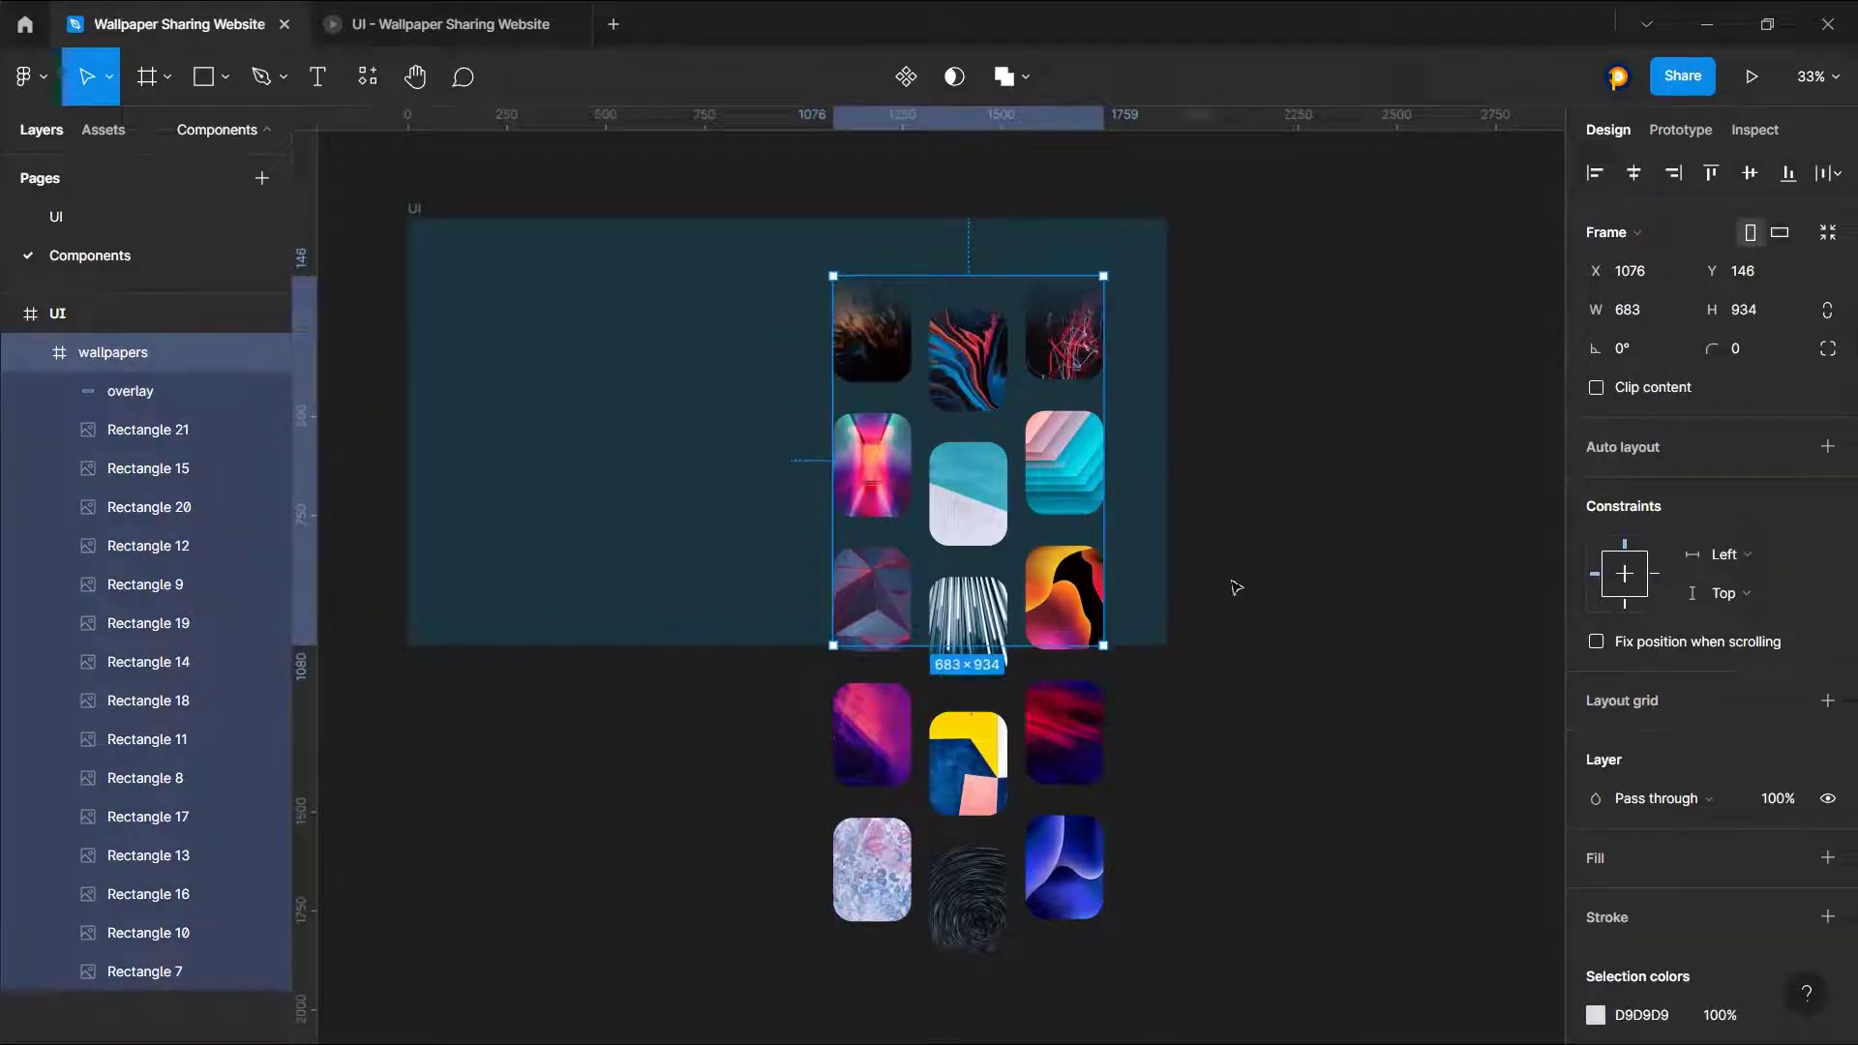
left_click(1596, 388)
left_click(1306, 418)
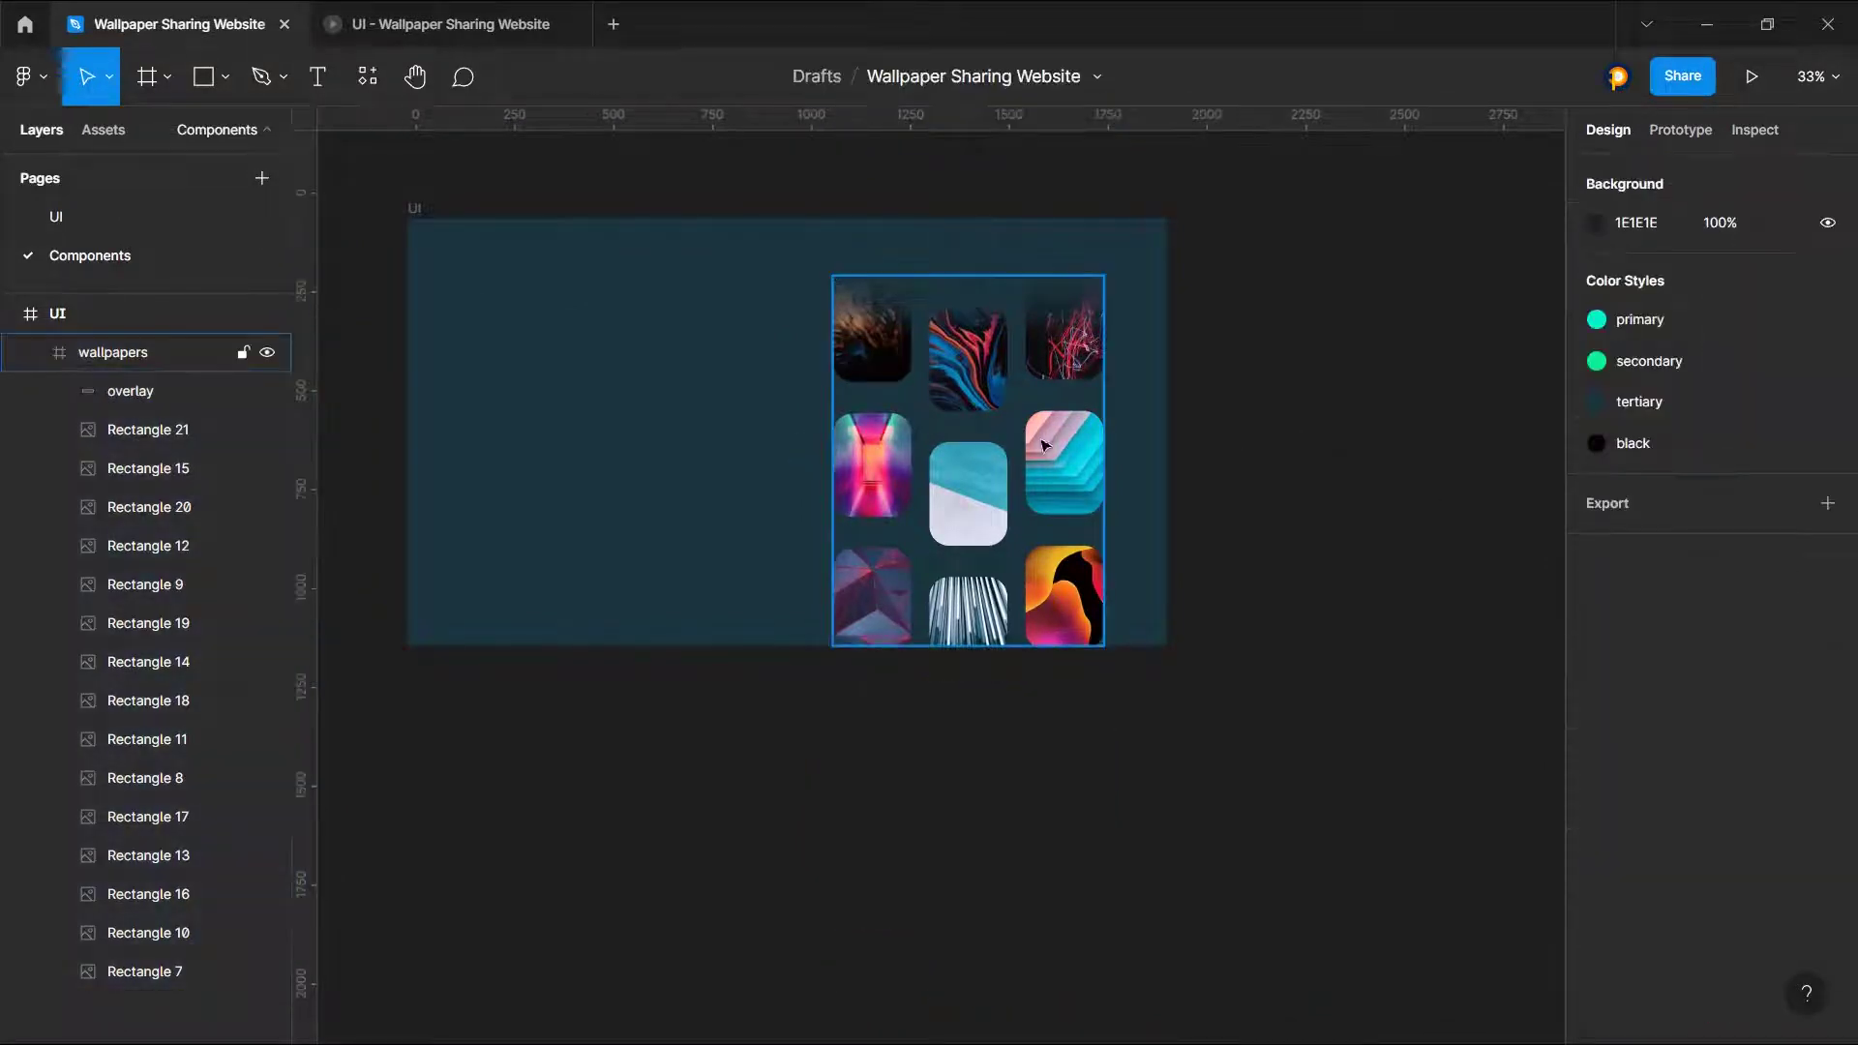
Step: Duplicate the overlay and align the copy to the lower edge of the wallpapers frame
left_click(1105, 402)
scroll(1085, 332, "up", 3)
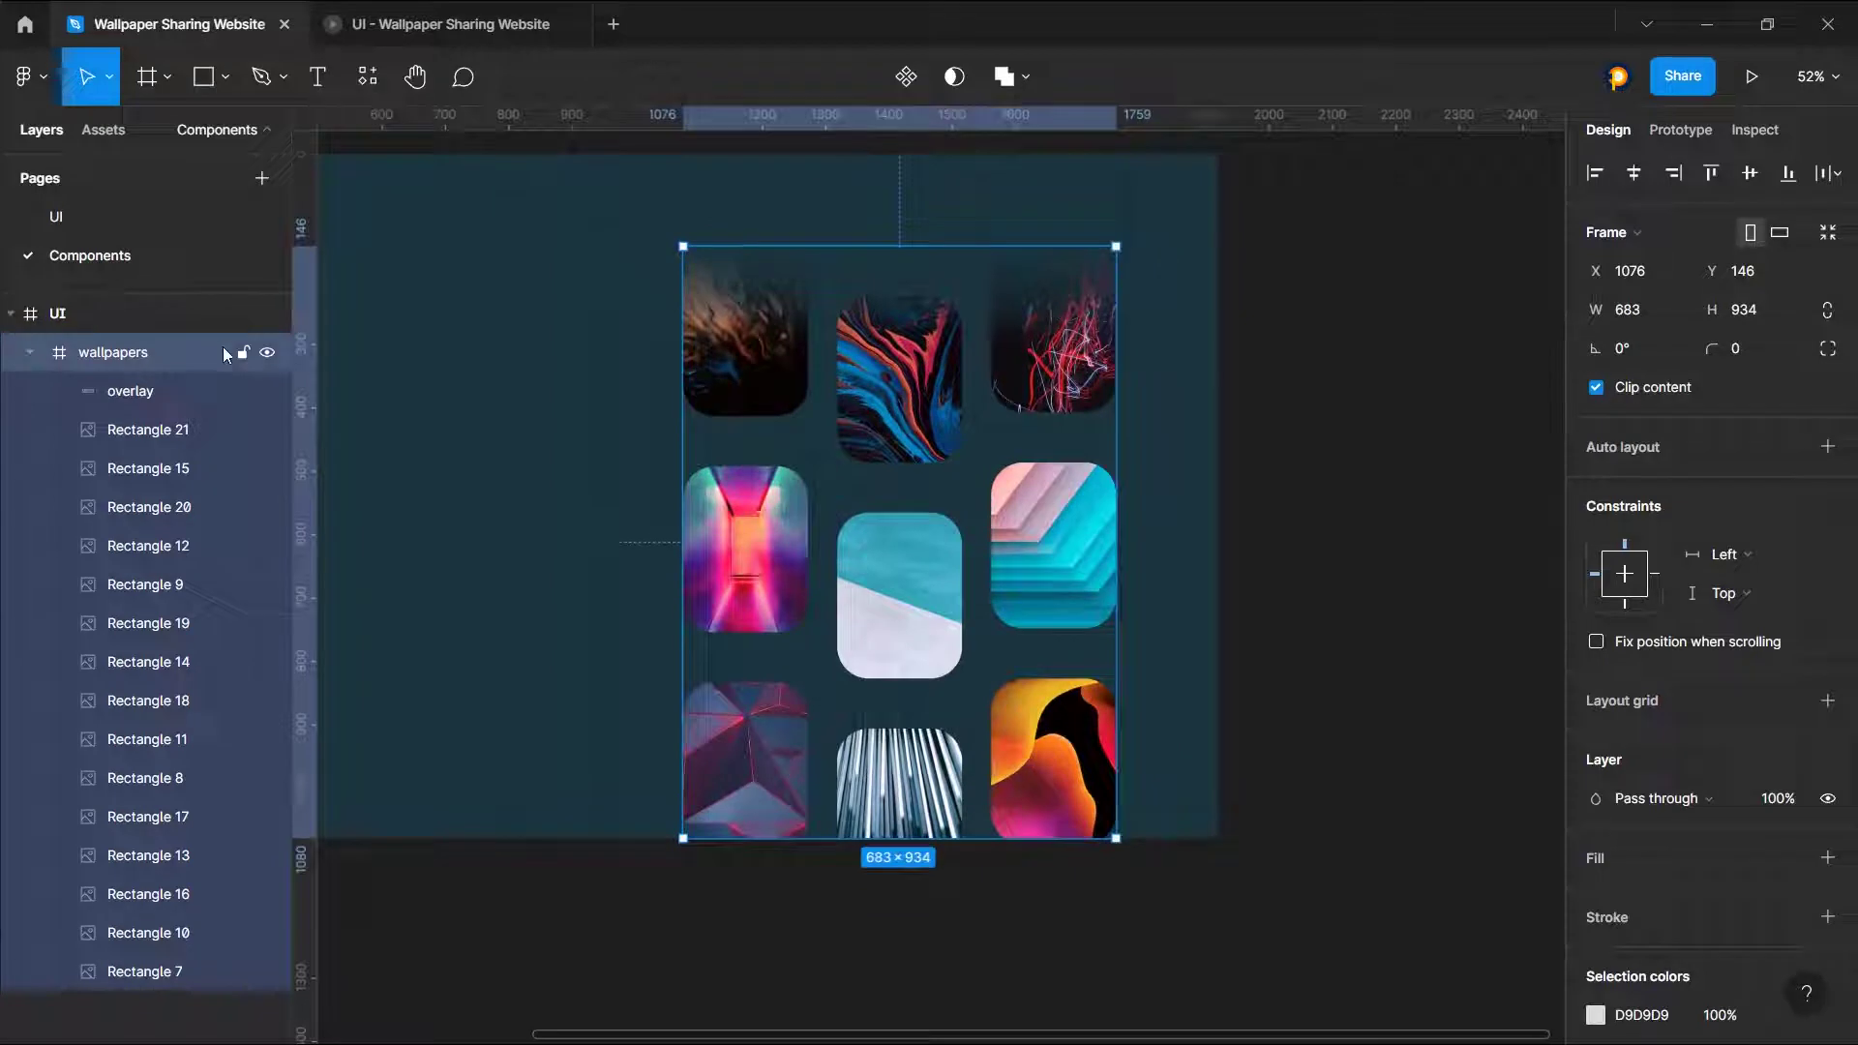
left_click(149, 404)
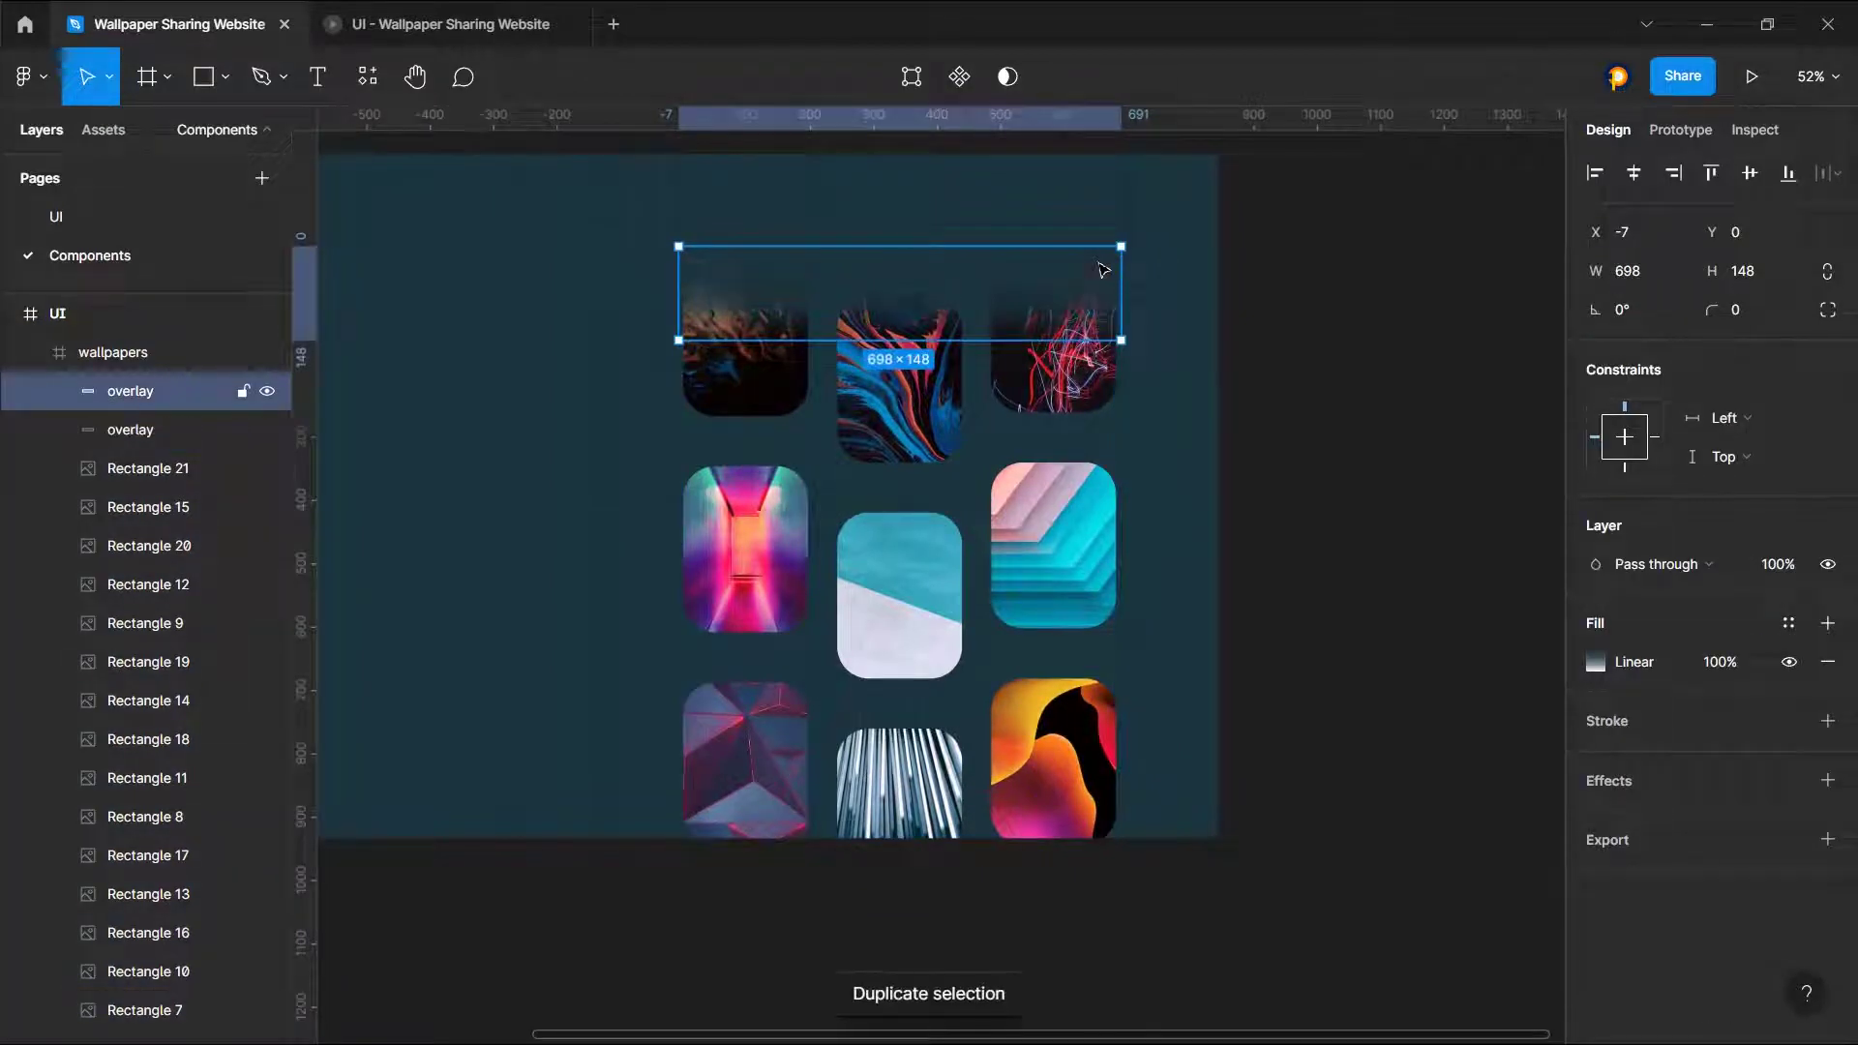
left_click(1787, 174)
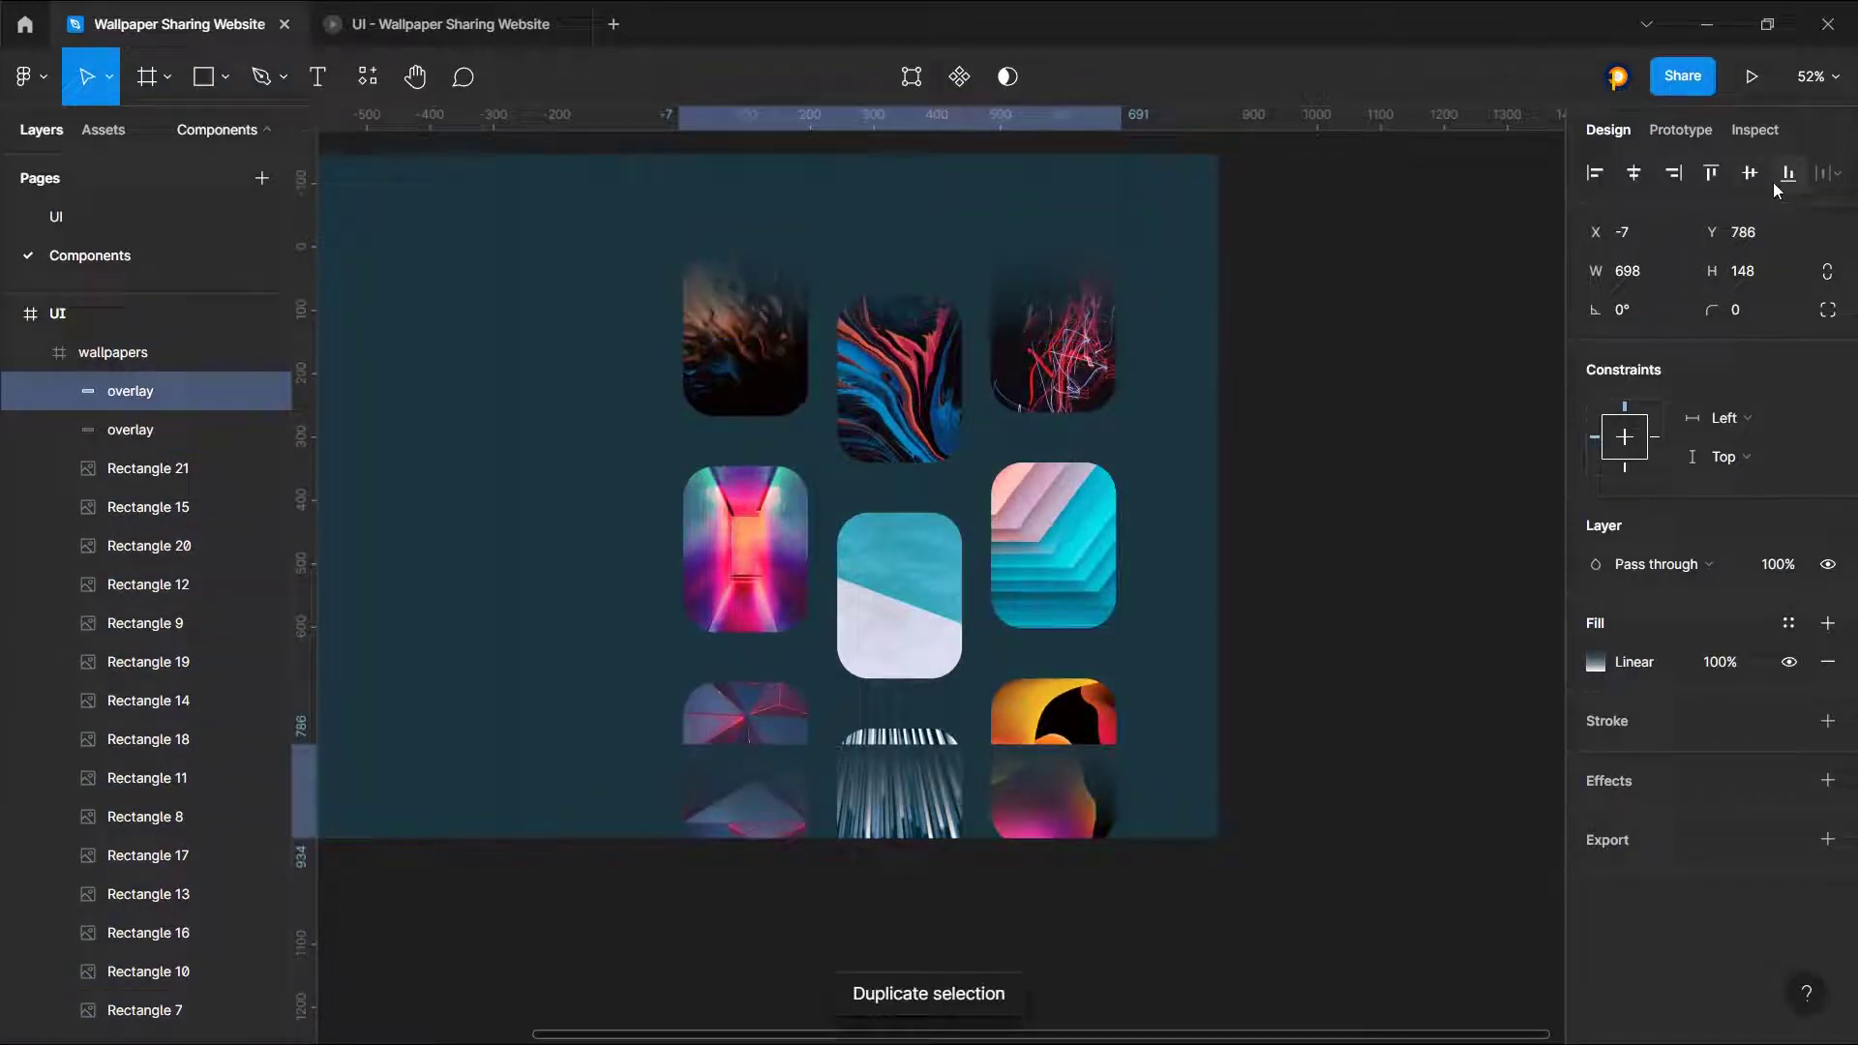
Step: Rotate the copied overlay to 180° so it fades upward from the lower edge
left_click(1678, 317)
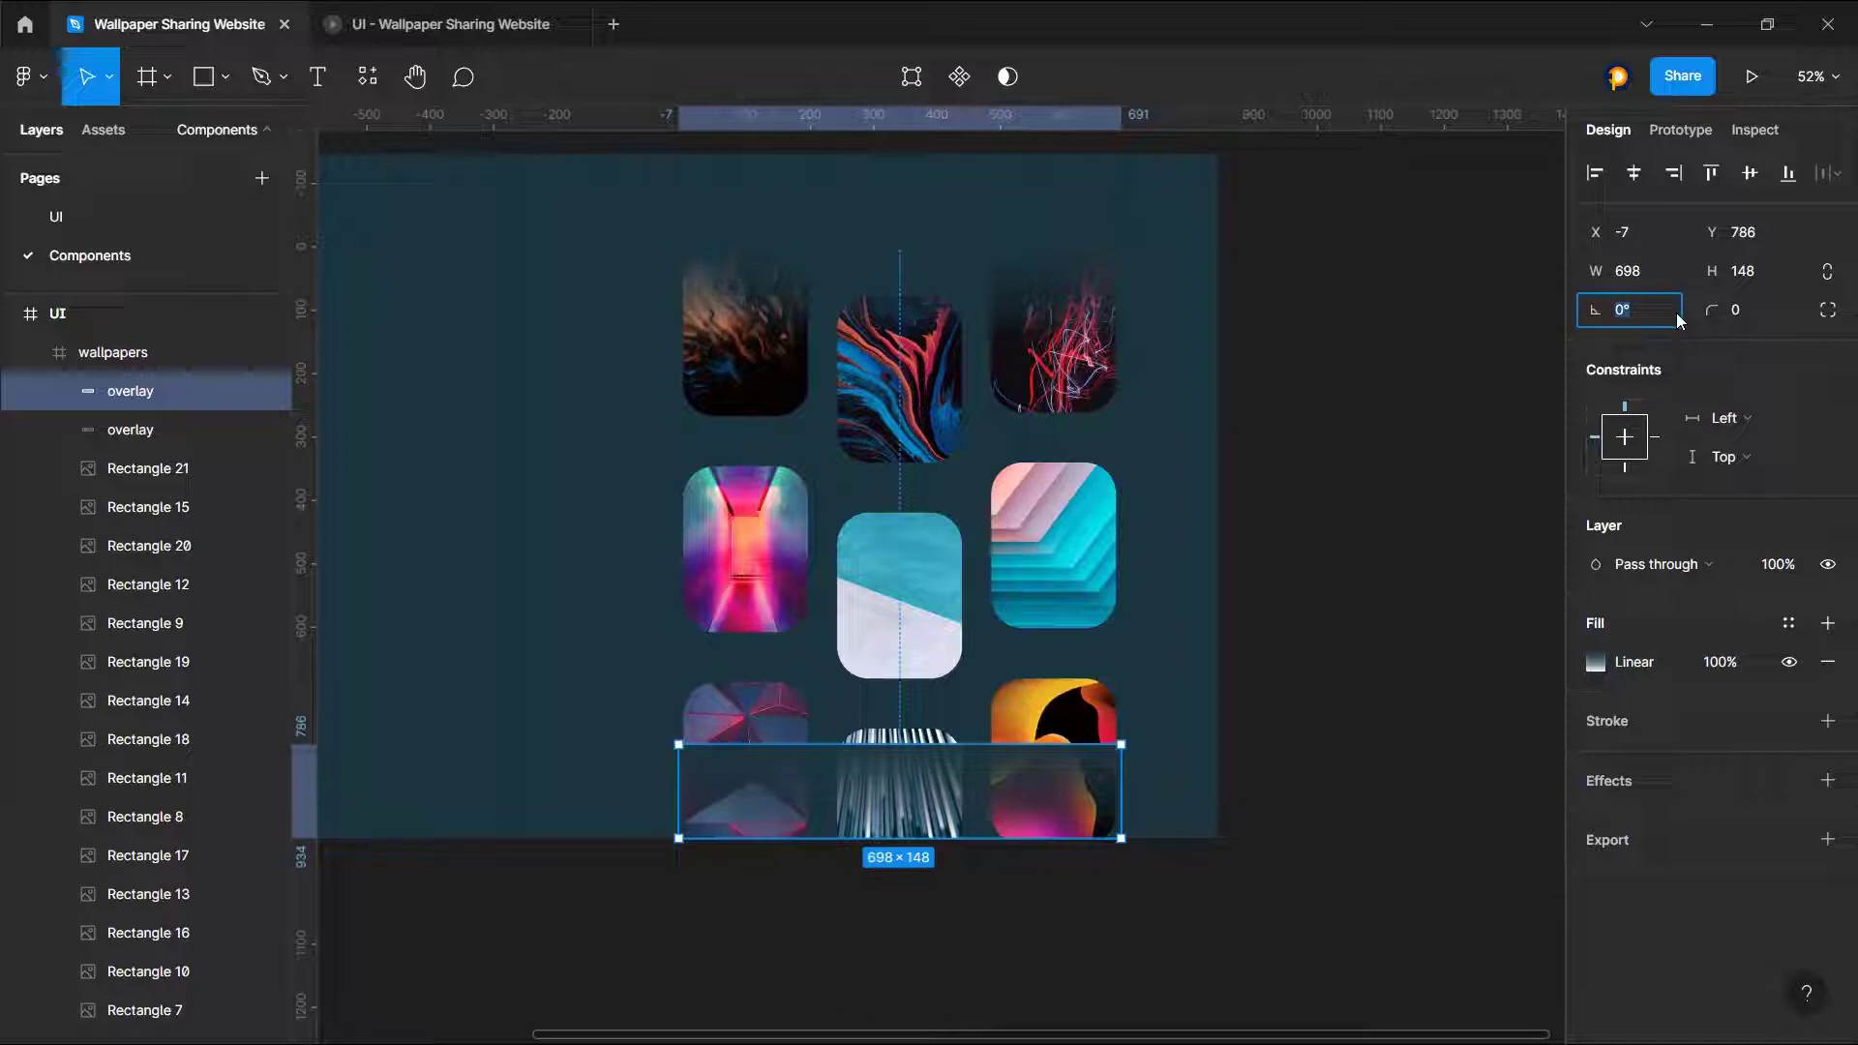
type("90")
key("Return")
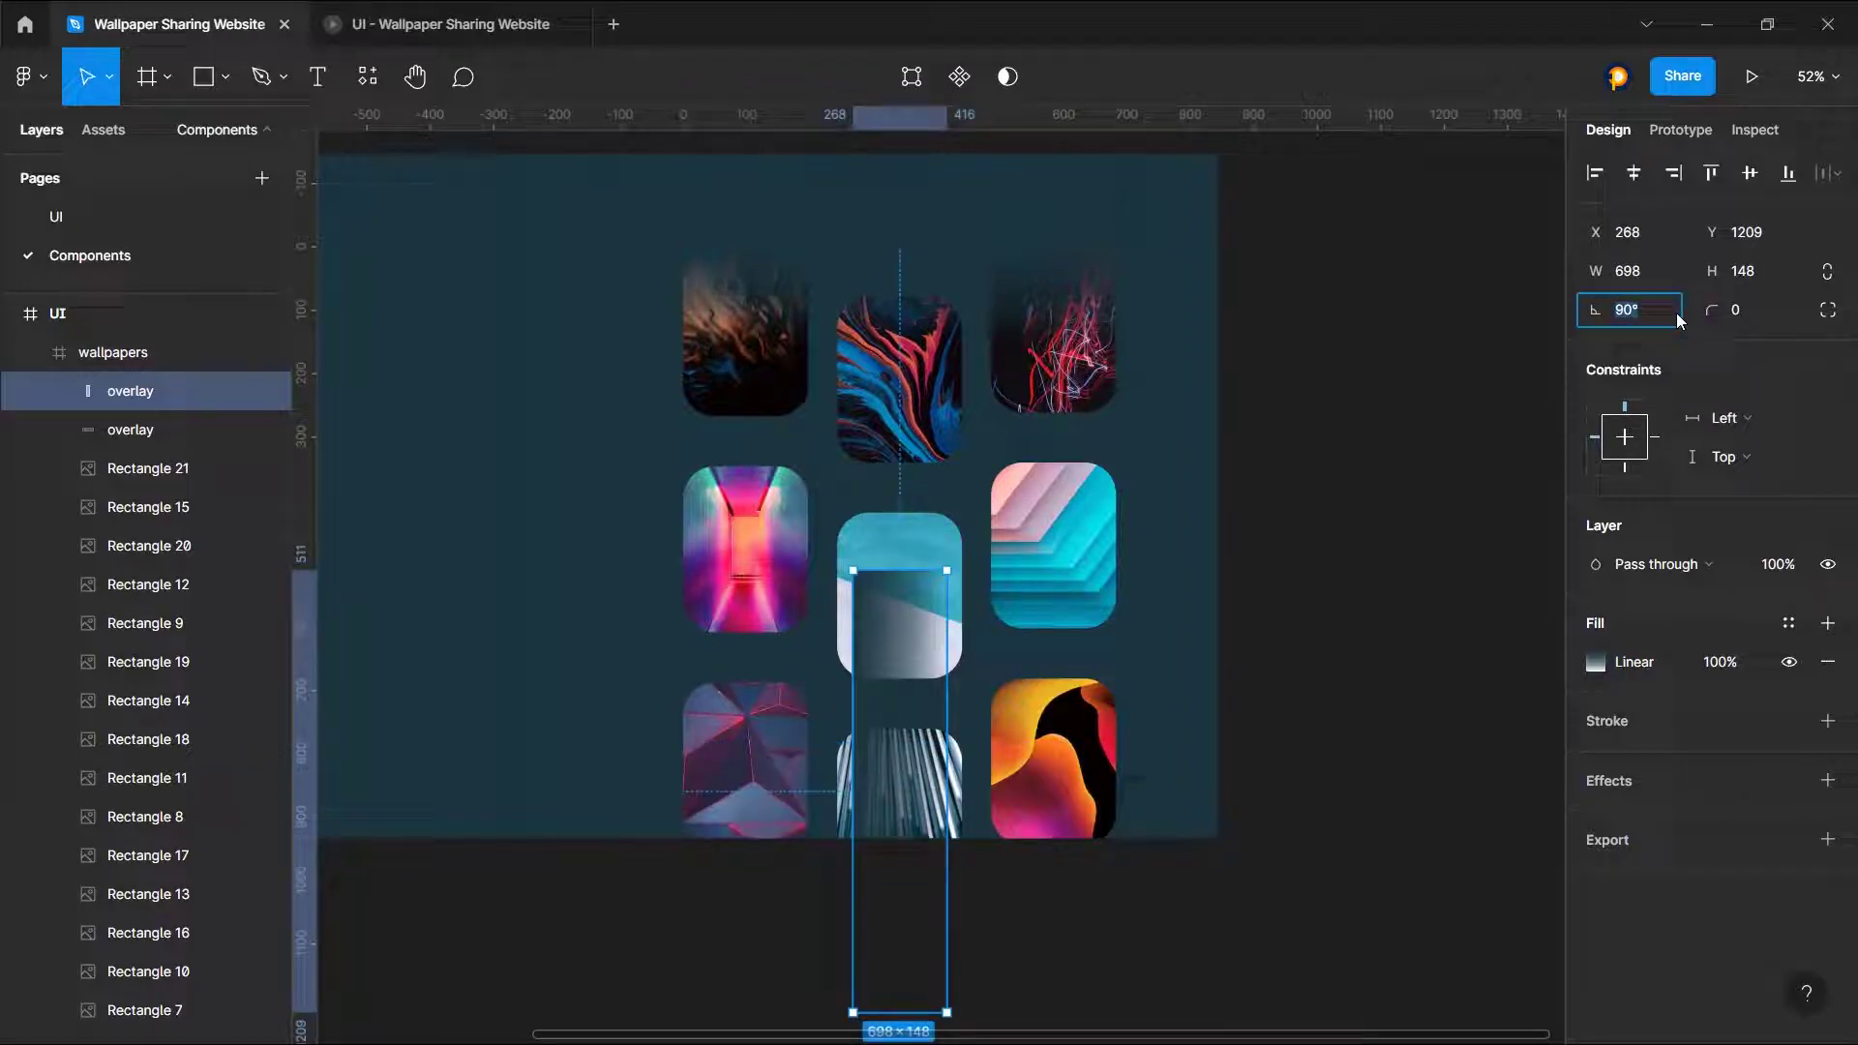
type("105")
key("Return")
type("18")
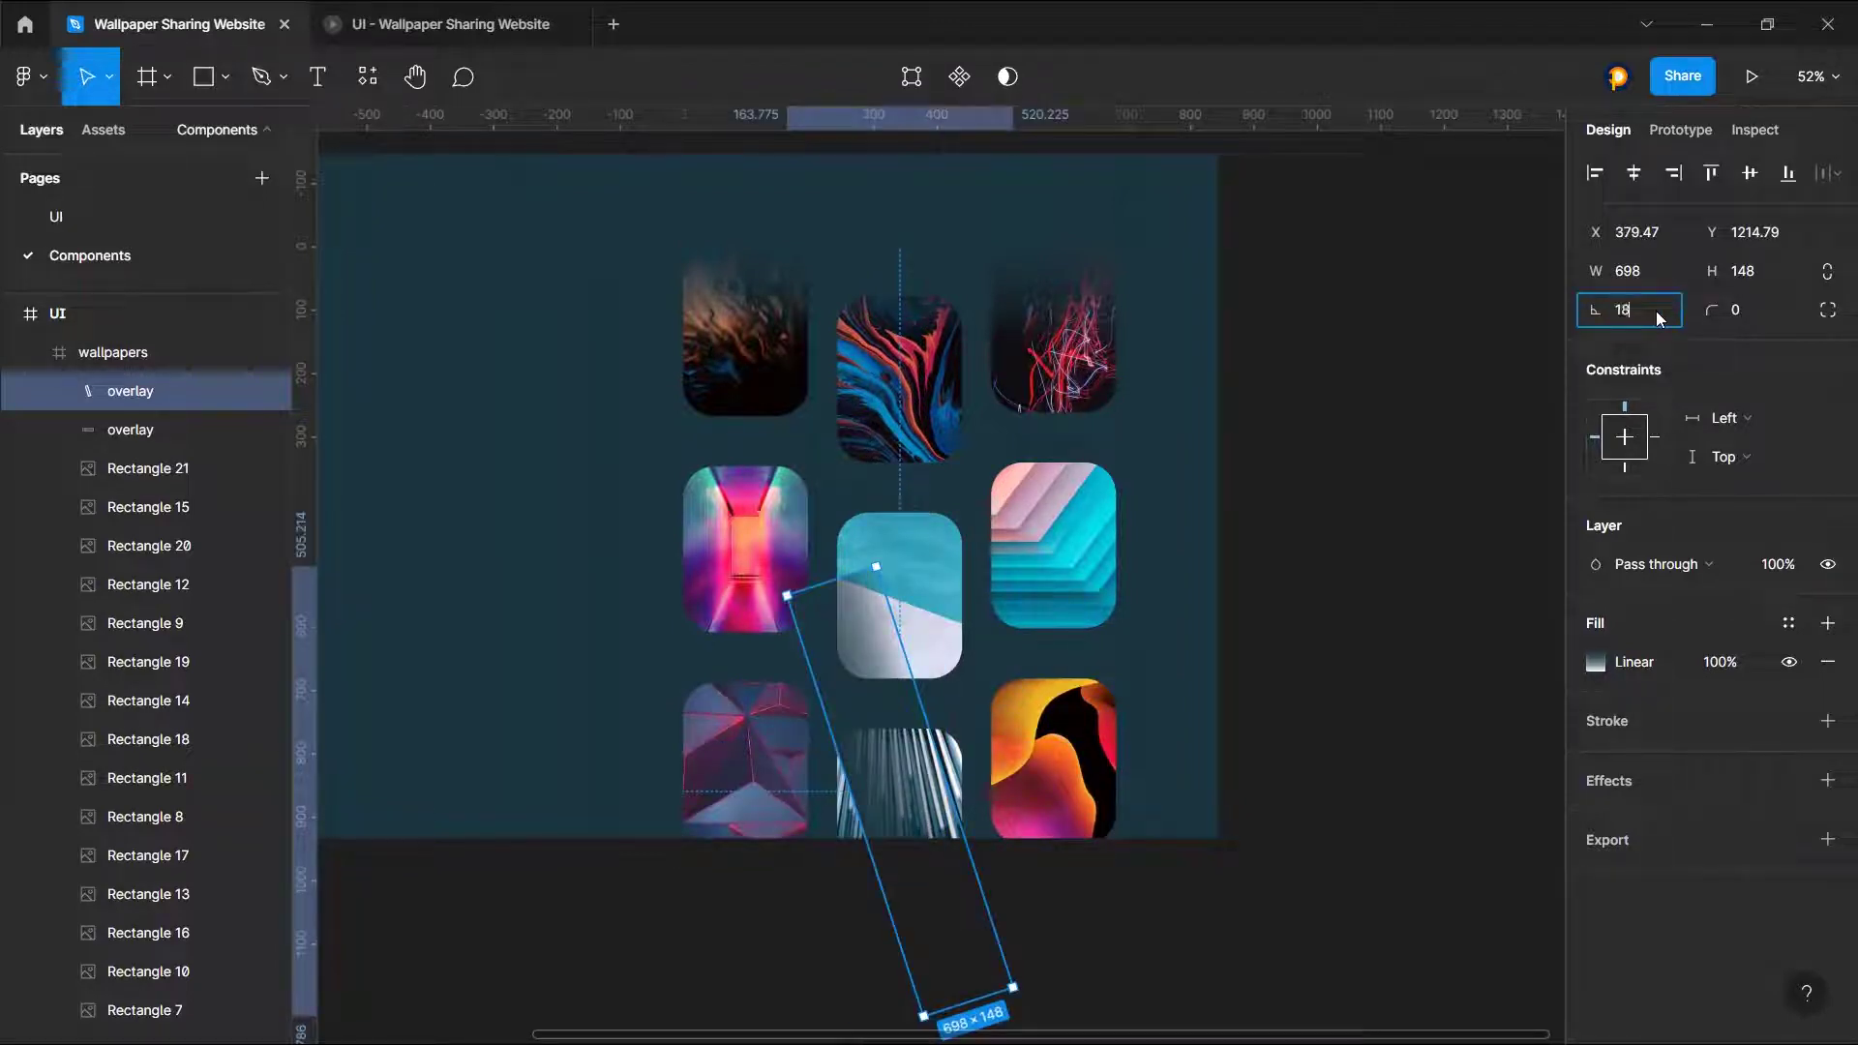
type("0")
key("Return")
left_click(1356, 659)
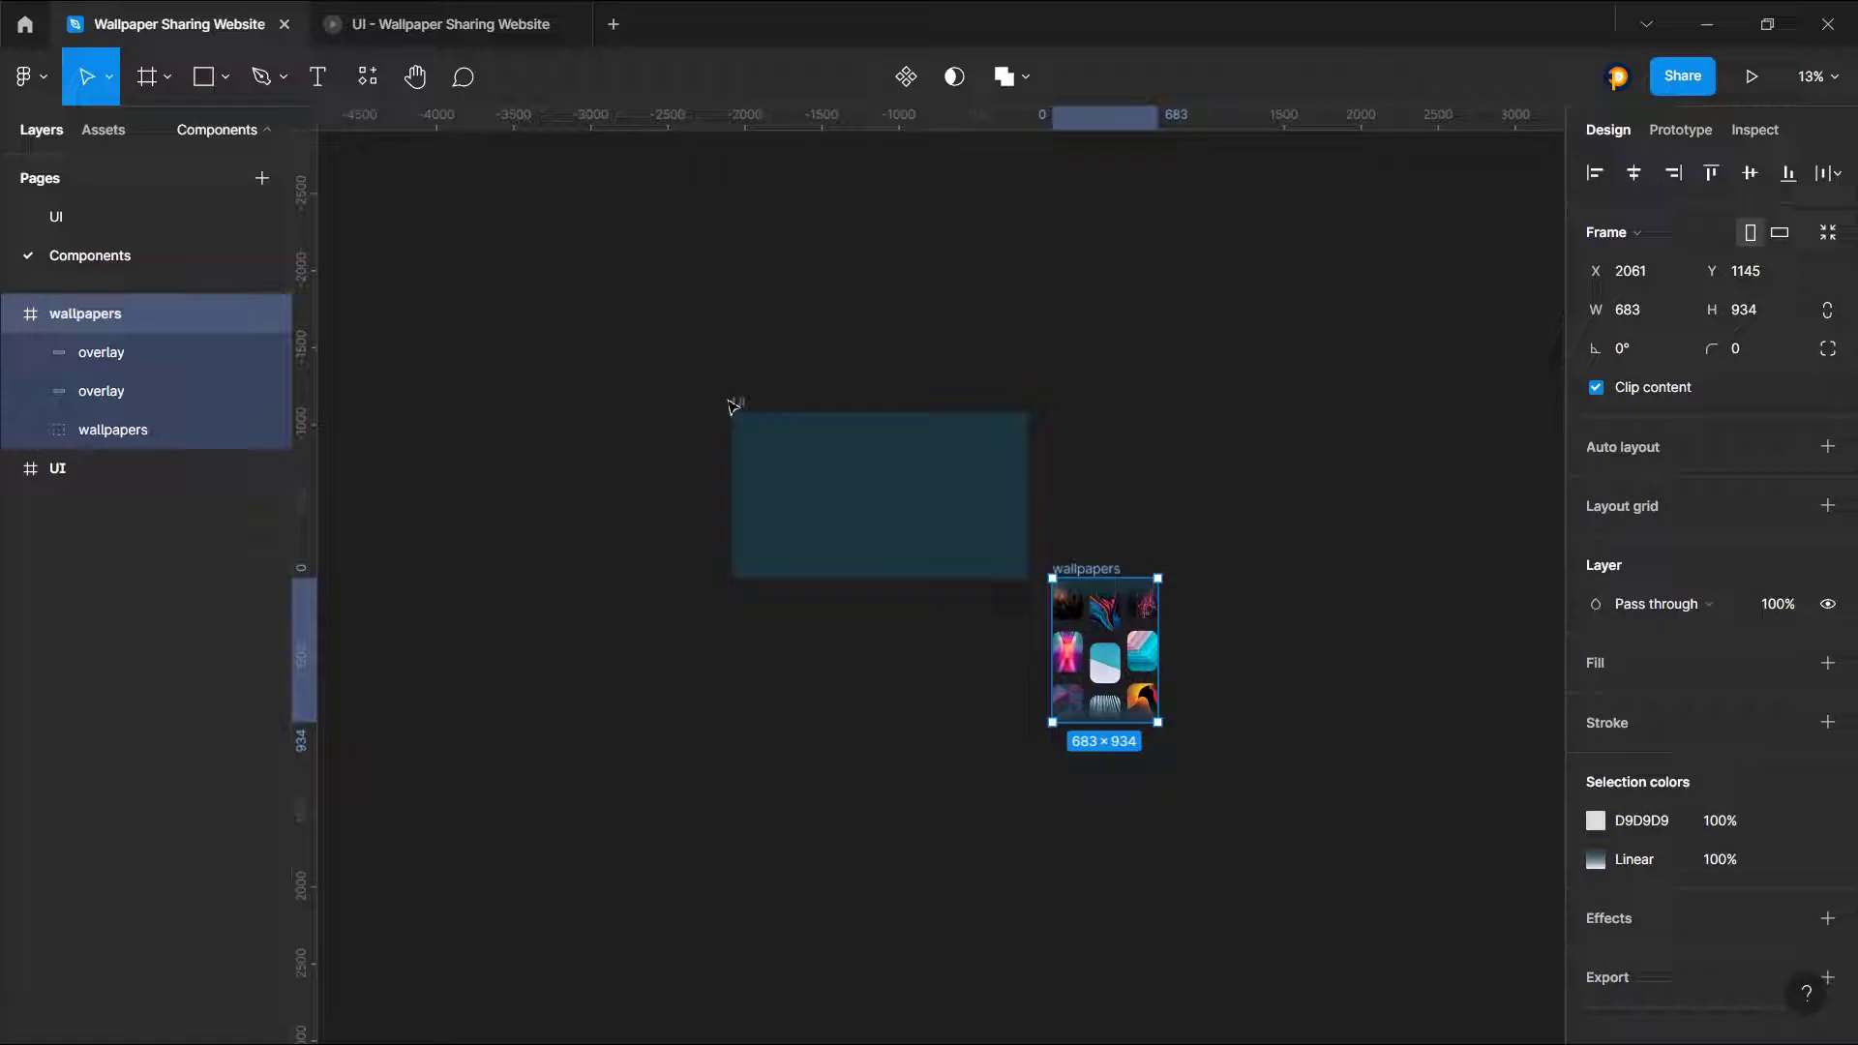
Step: Delete the empty UI frame from the Components page
left_click(1173, 502)
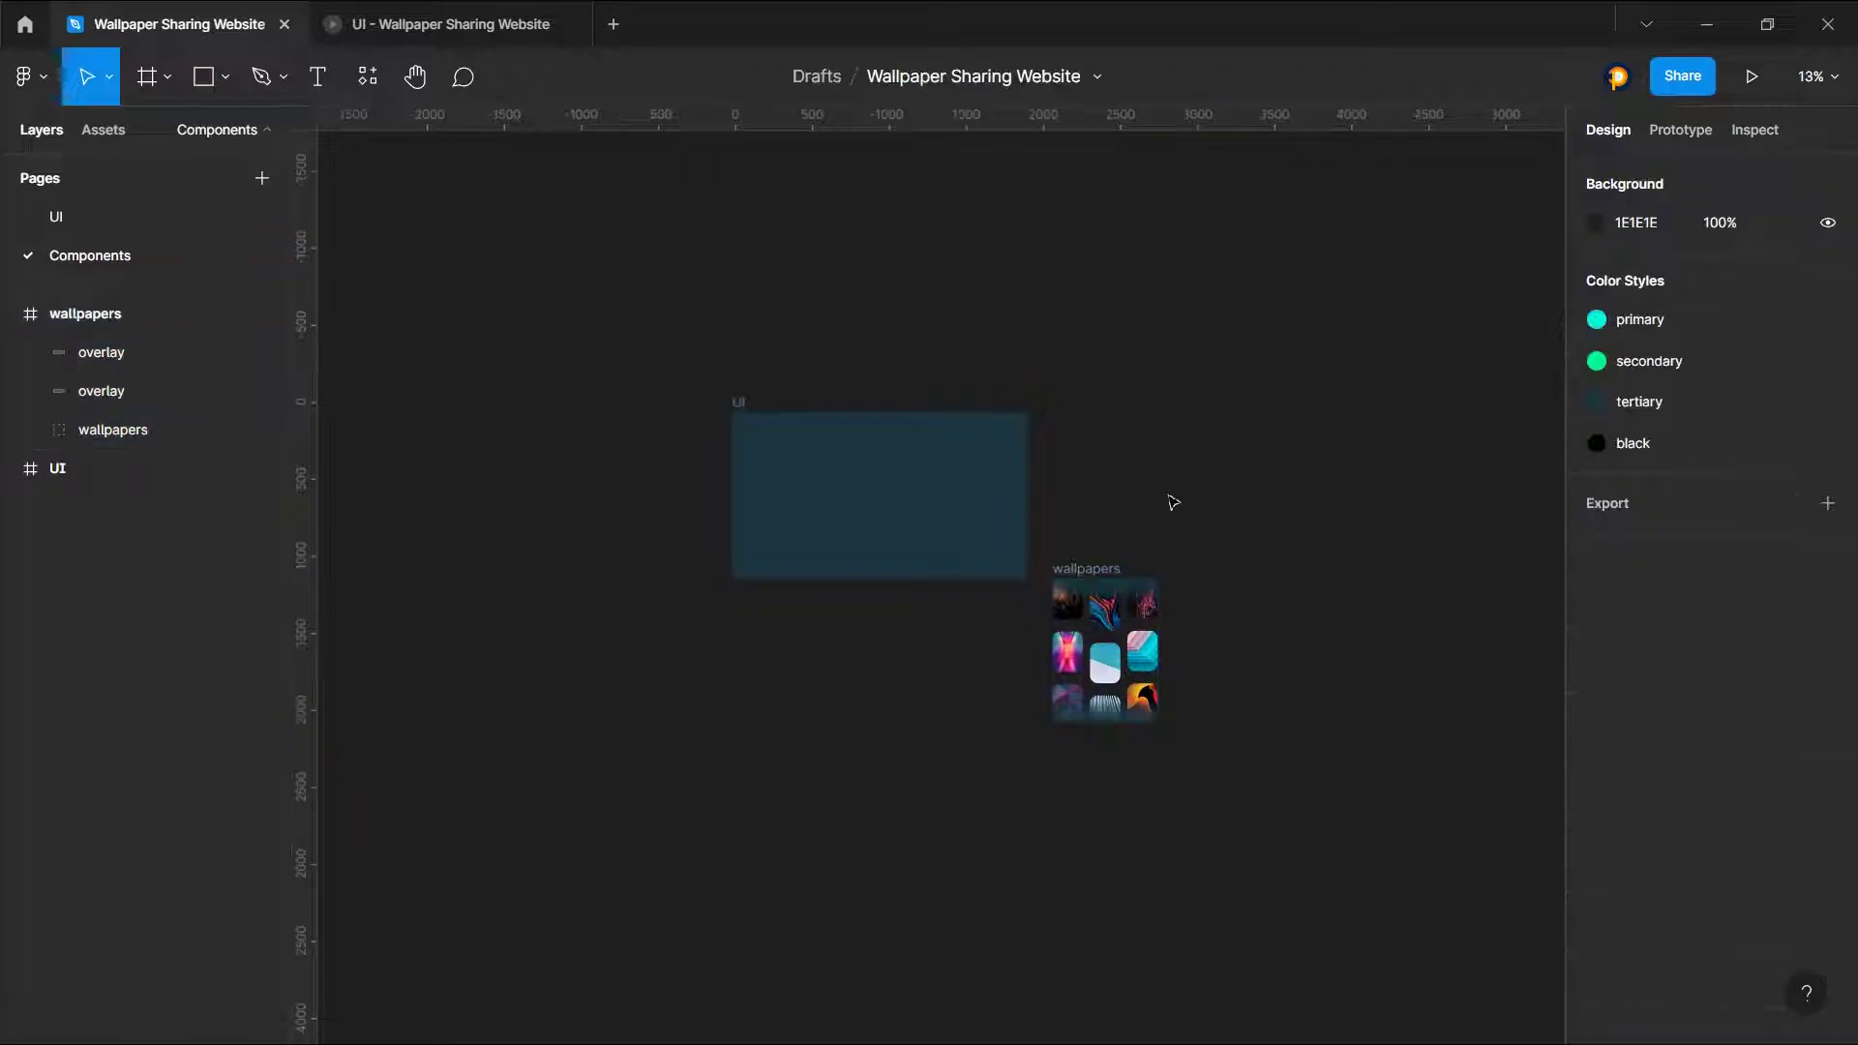
left_click(799, 432)
key("Delete")
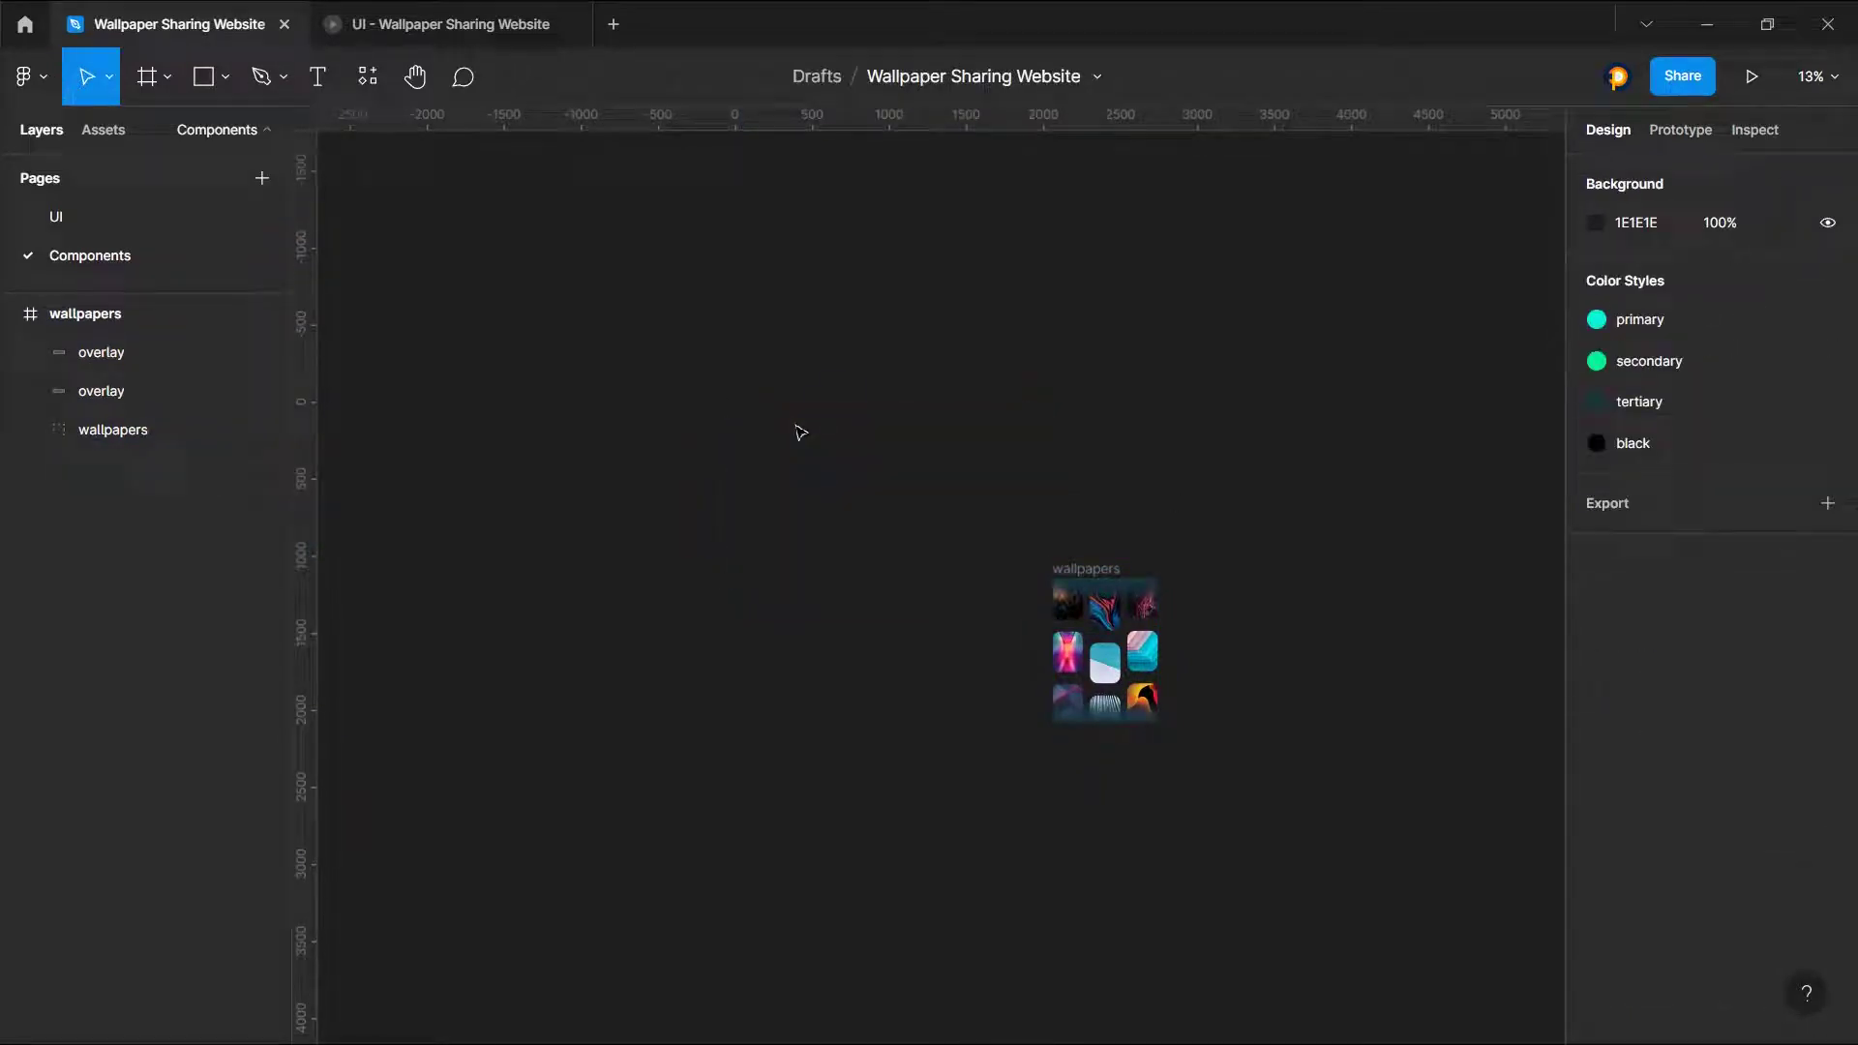
Step: Duplicate the wallpapers frame beside the original and expand the copy's layers
scroll(1120, 585, "up", 5)
left_click(857, 418)
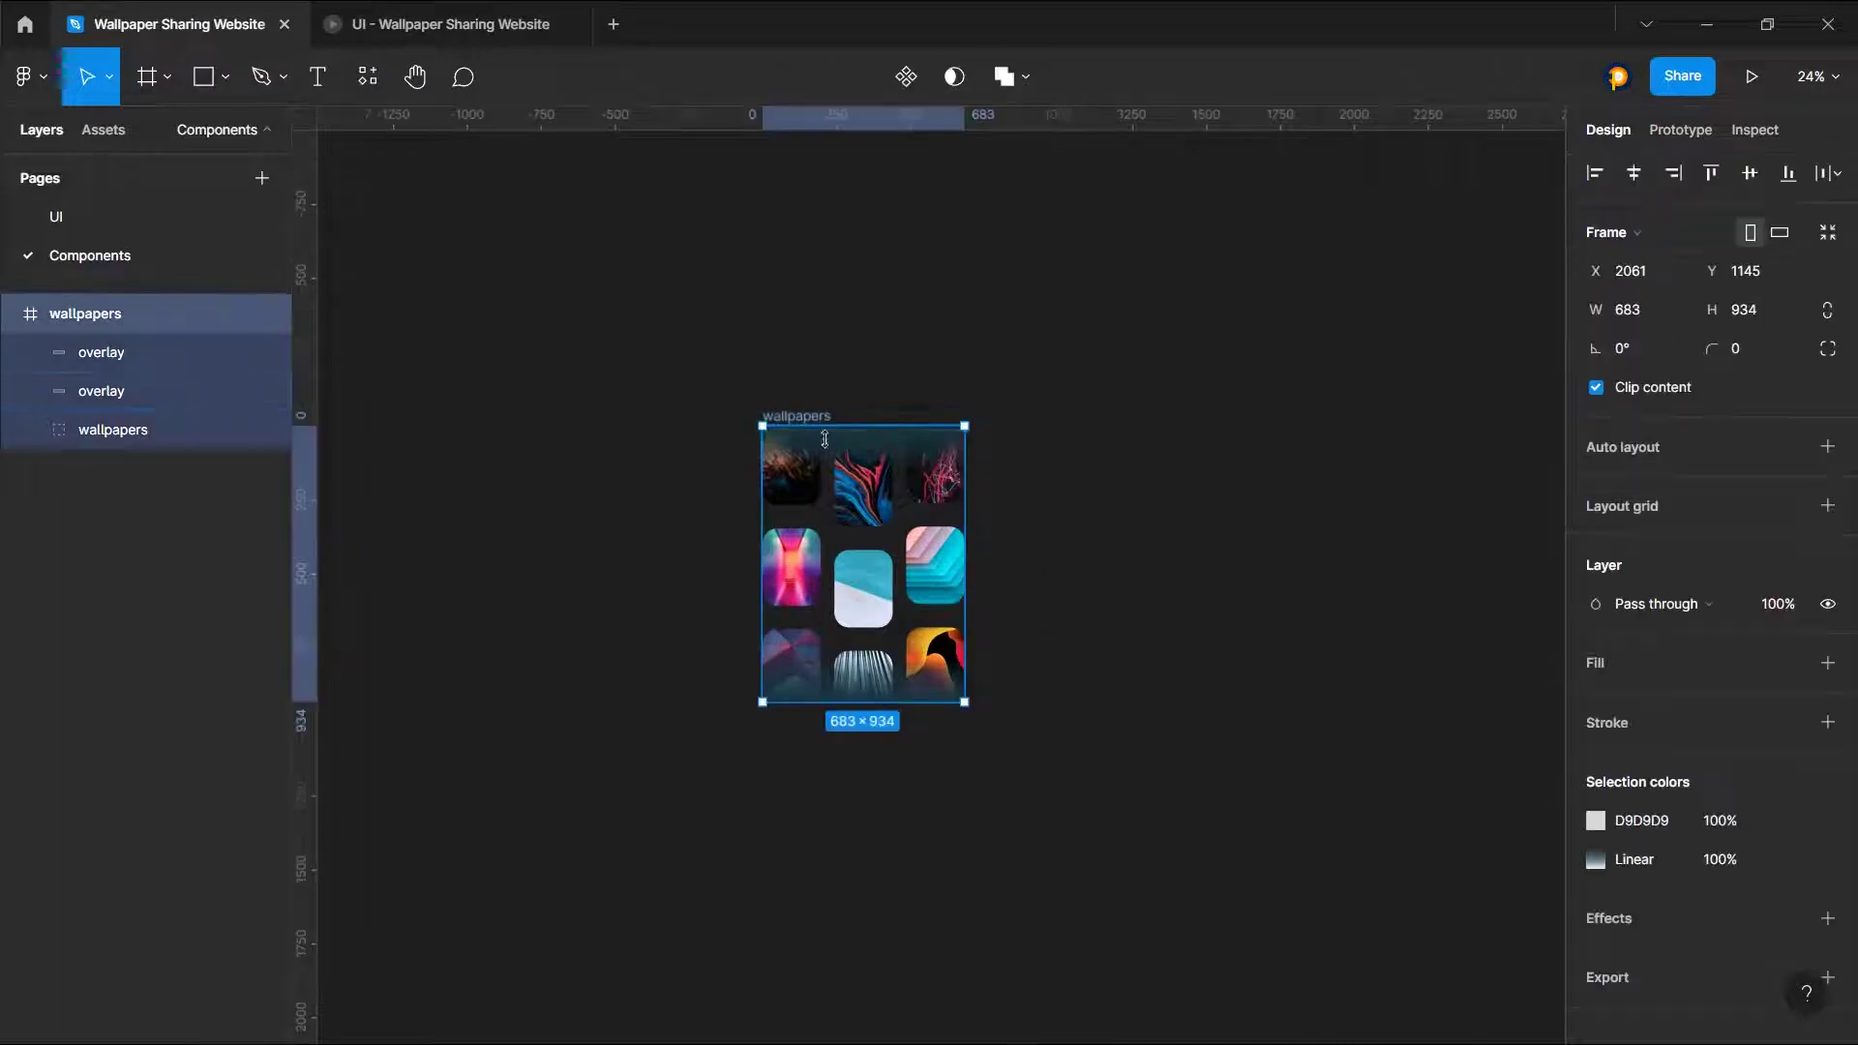
left_click_drag(853, 513, 1090, 515)
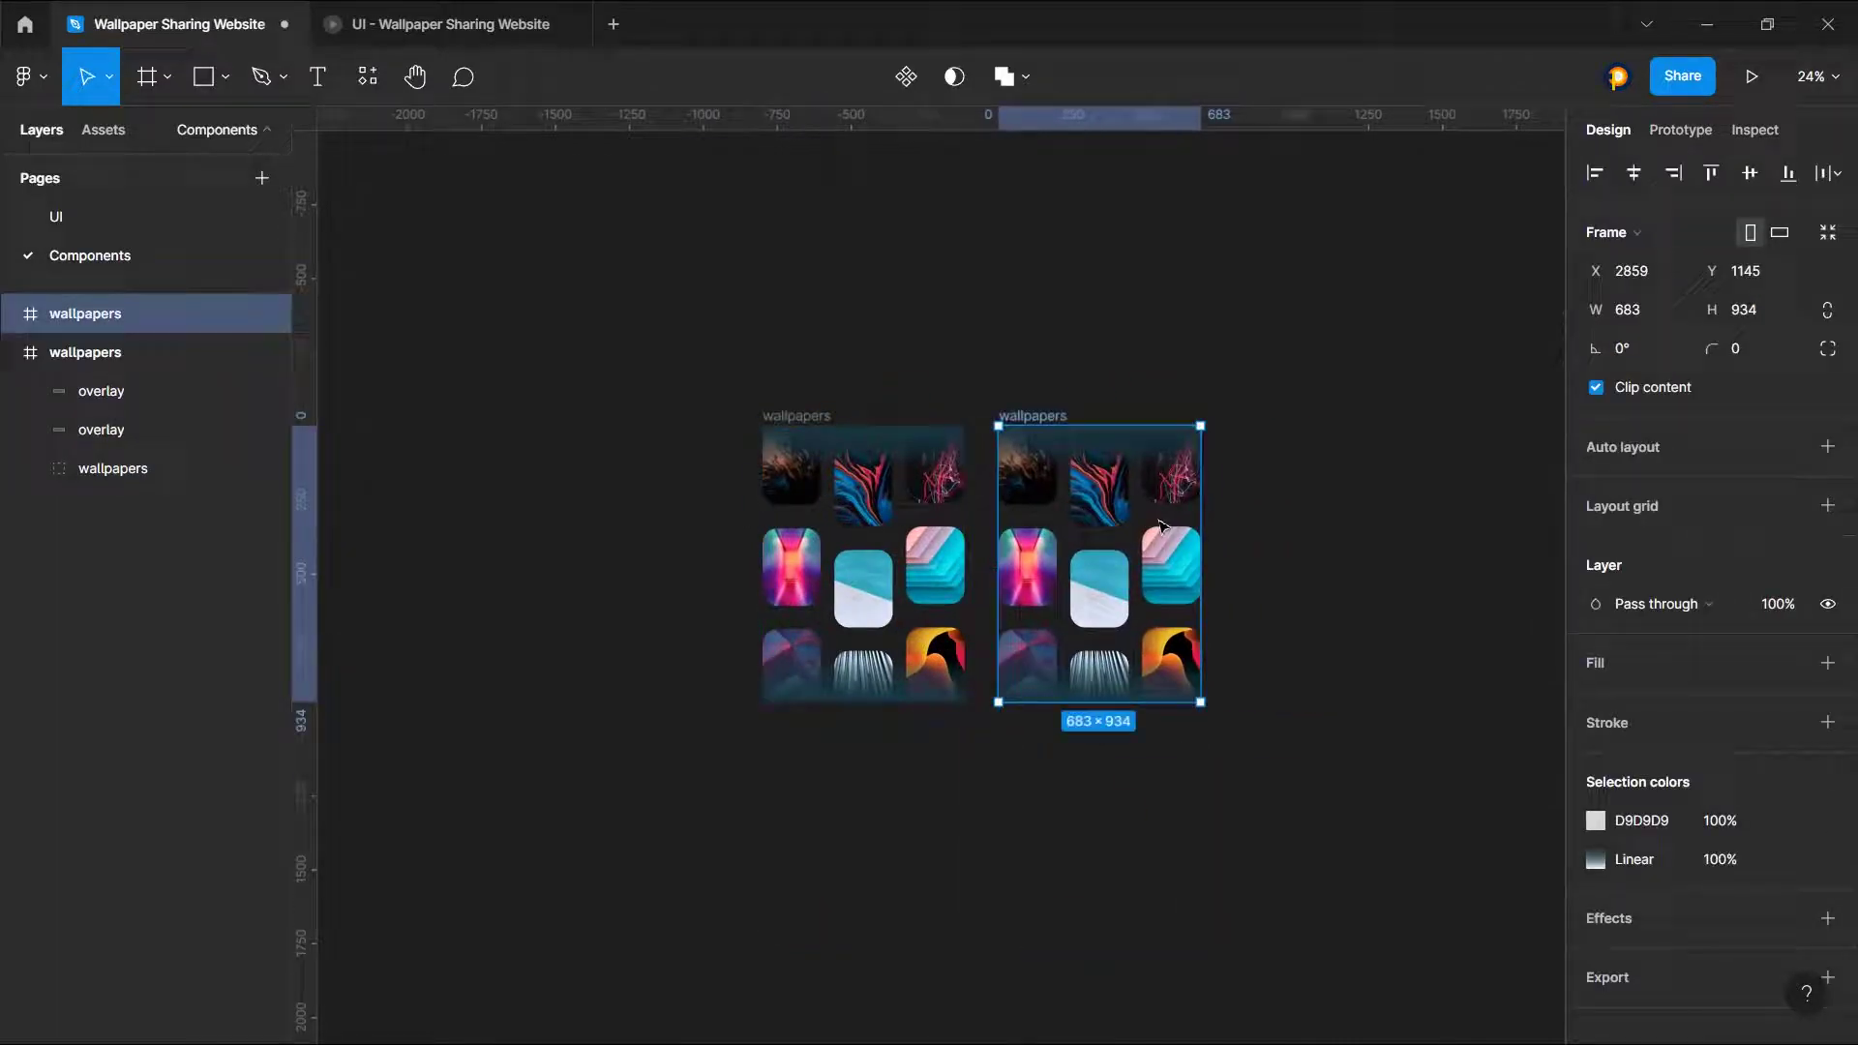
left_click(12, 315)
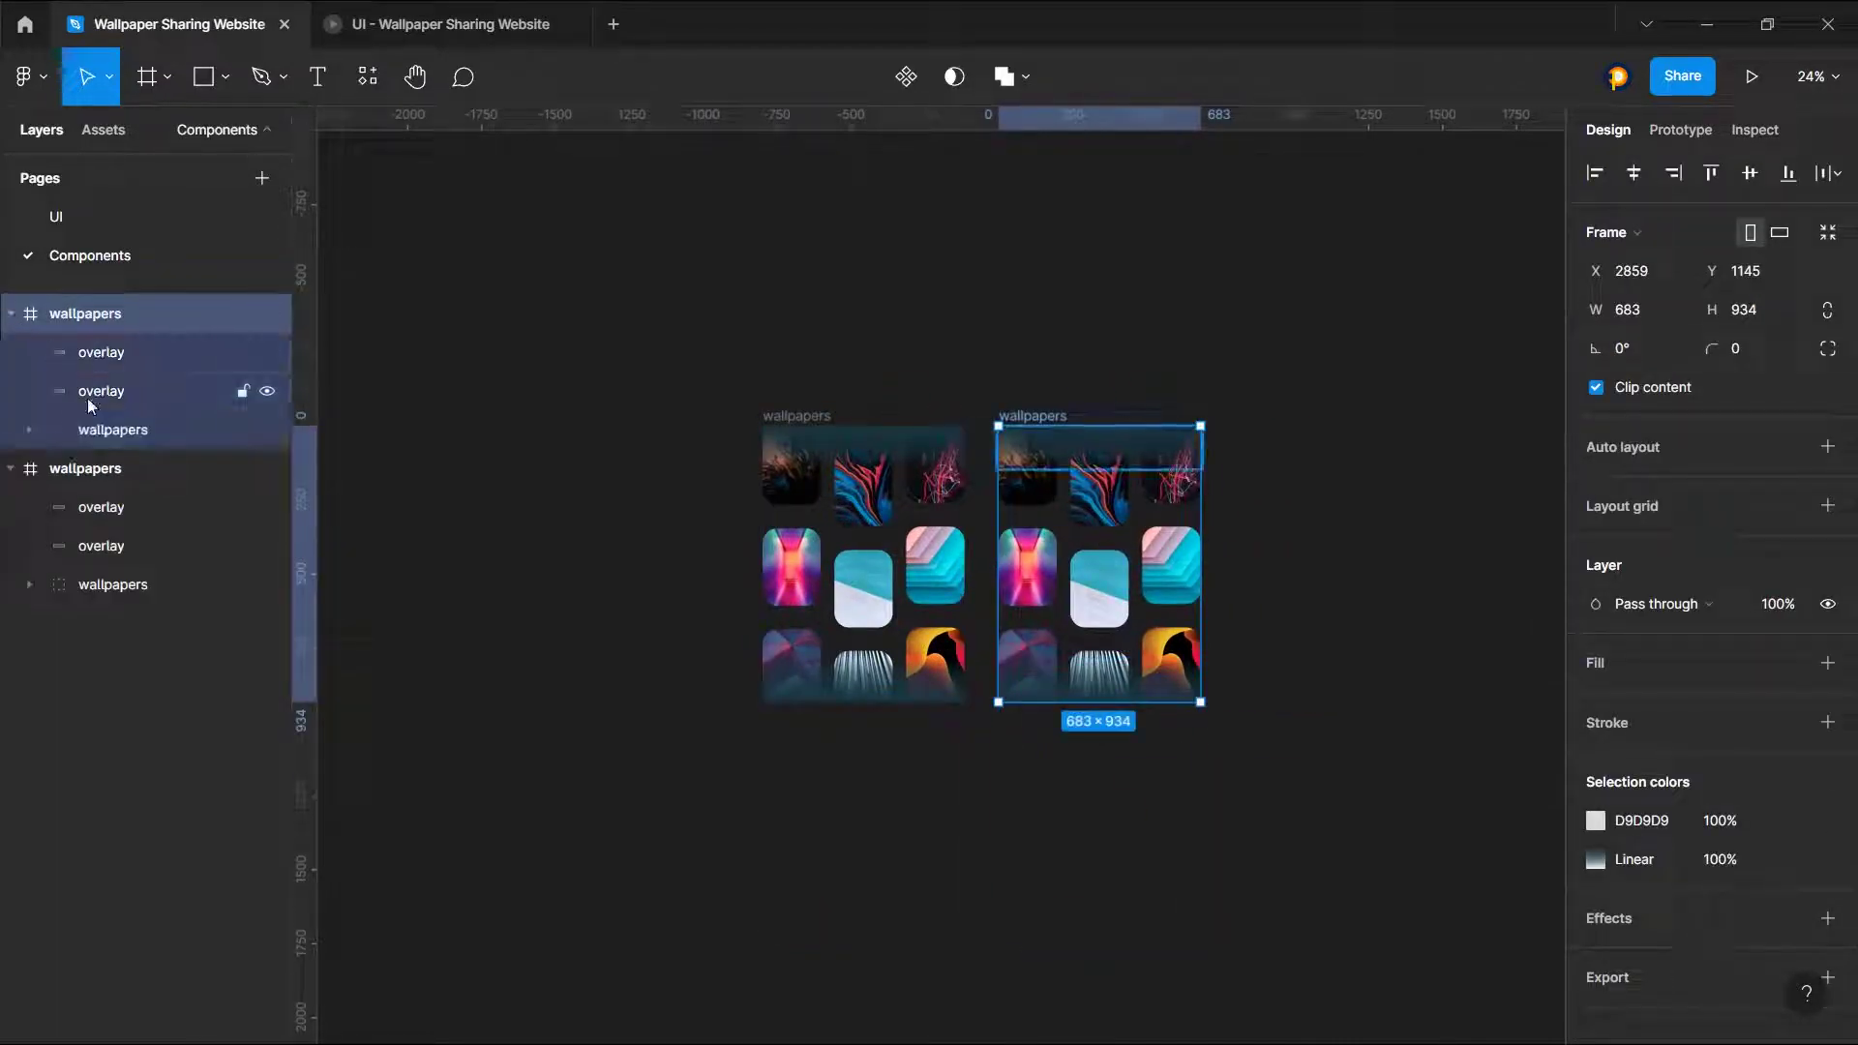
Step: Align the inner wallpapers group in the duplicated frame to the frame's bottom edge
left_click(145, 428)
left_click(1787, 177)
left_click(1153, 736)
Step: Turn both wallpapers frames into components and combine them as two variants of one component set
left_click_drag(651, 351, 1301, 810)
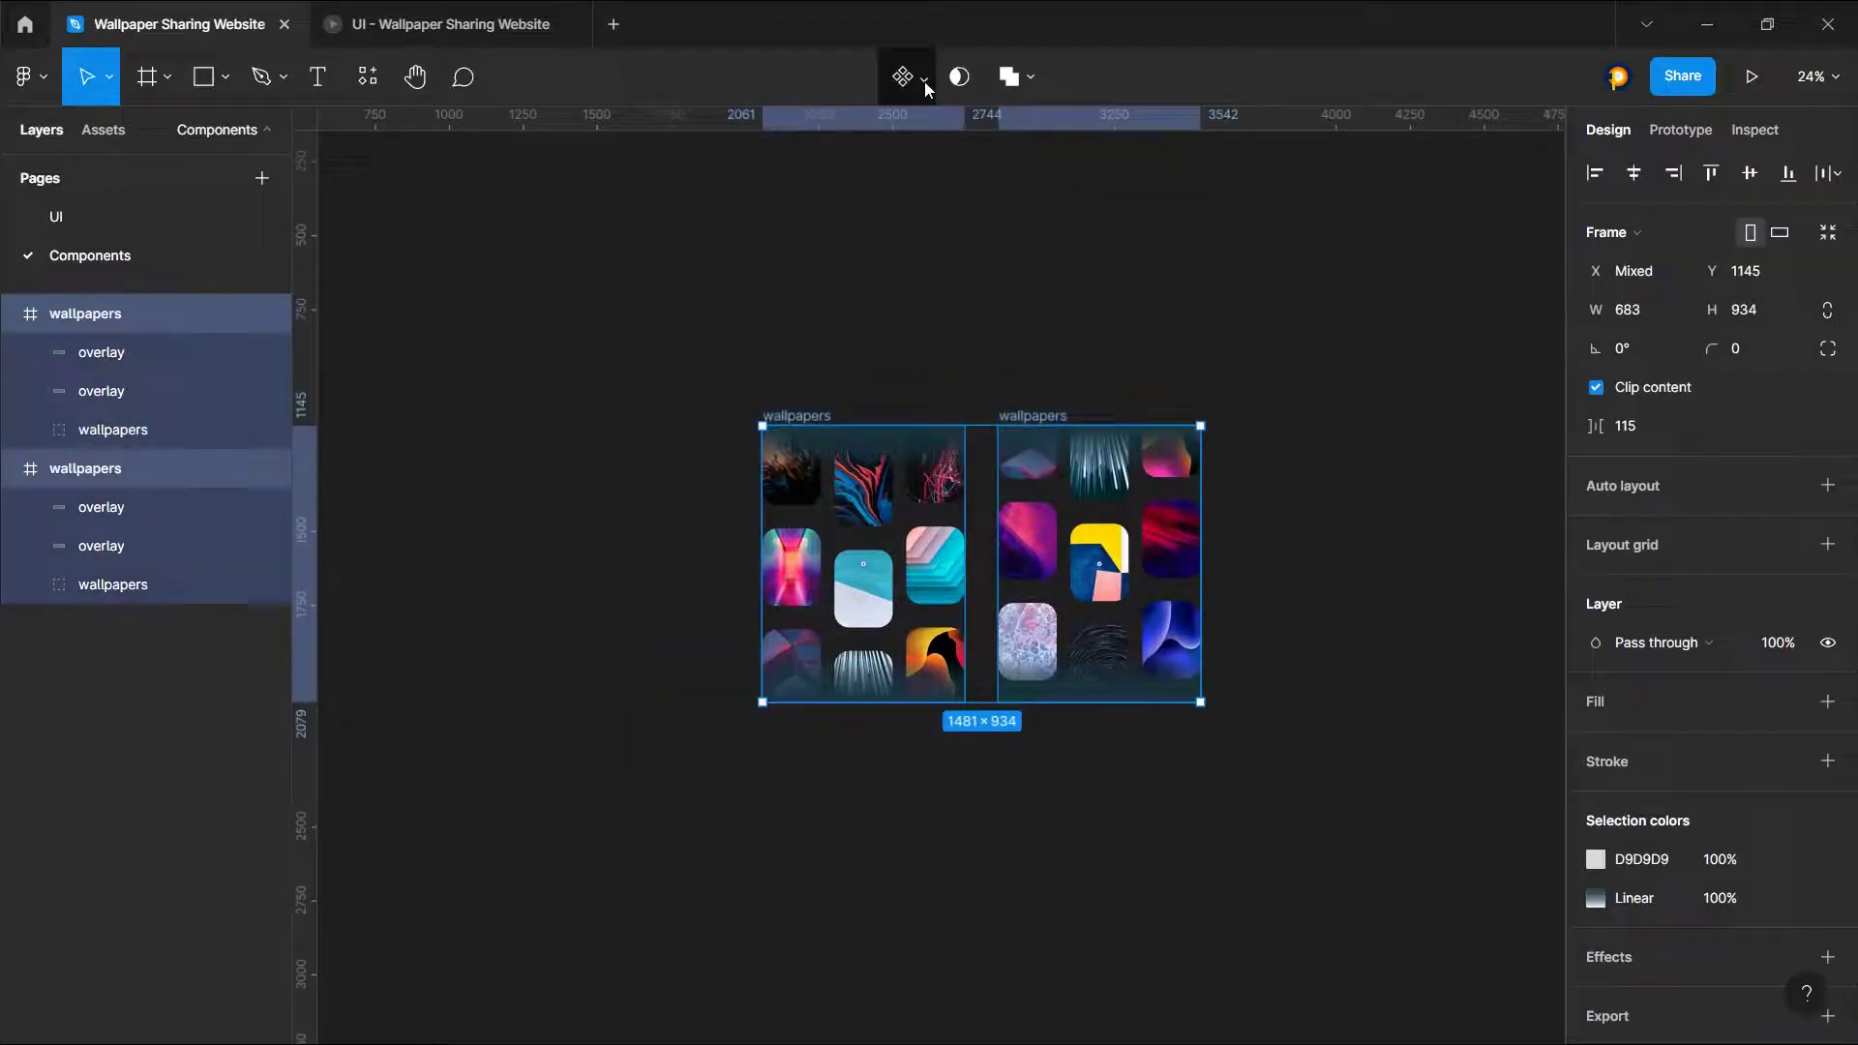
left_click_drag(1349, 298, 673, 824)
left_click(920, 77)
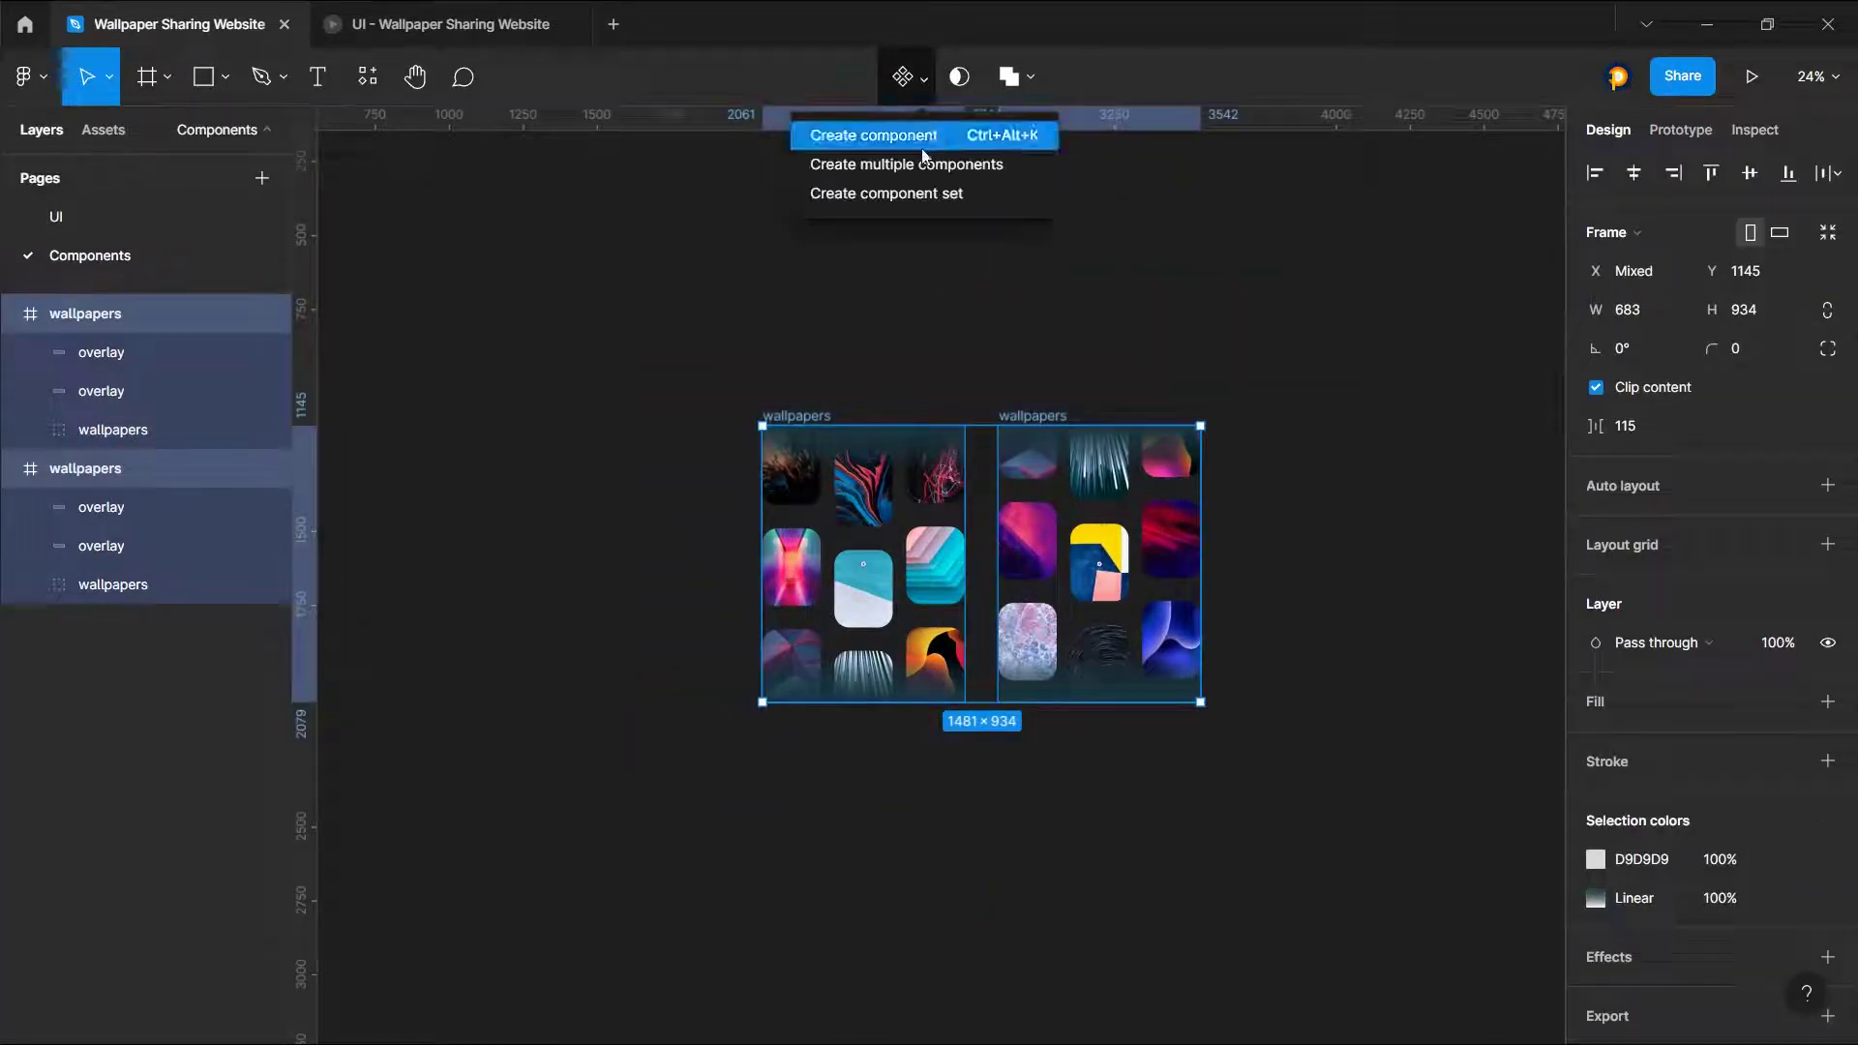
left_click(927, 165)
left_click(1677, 544)
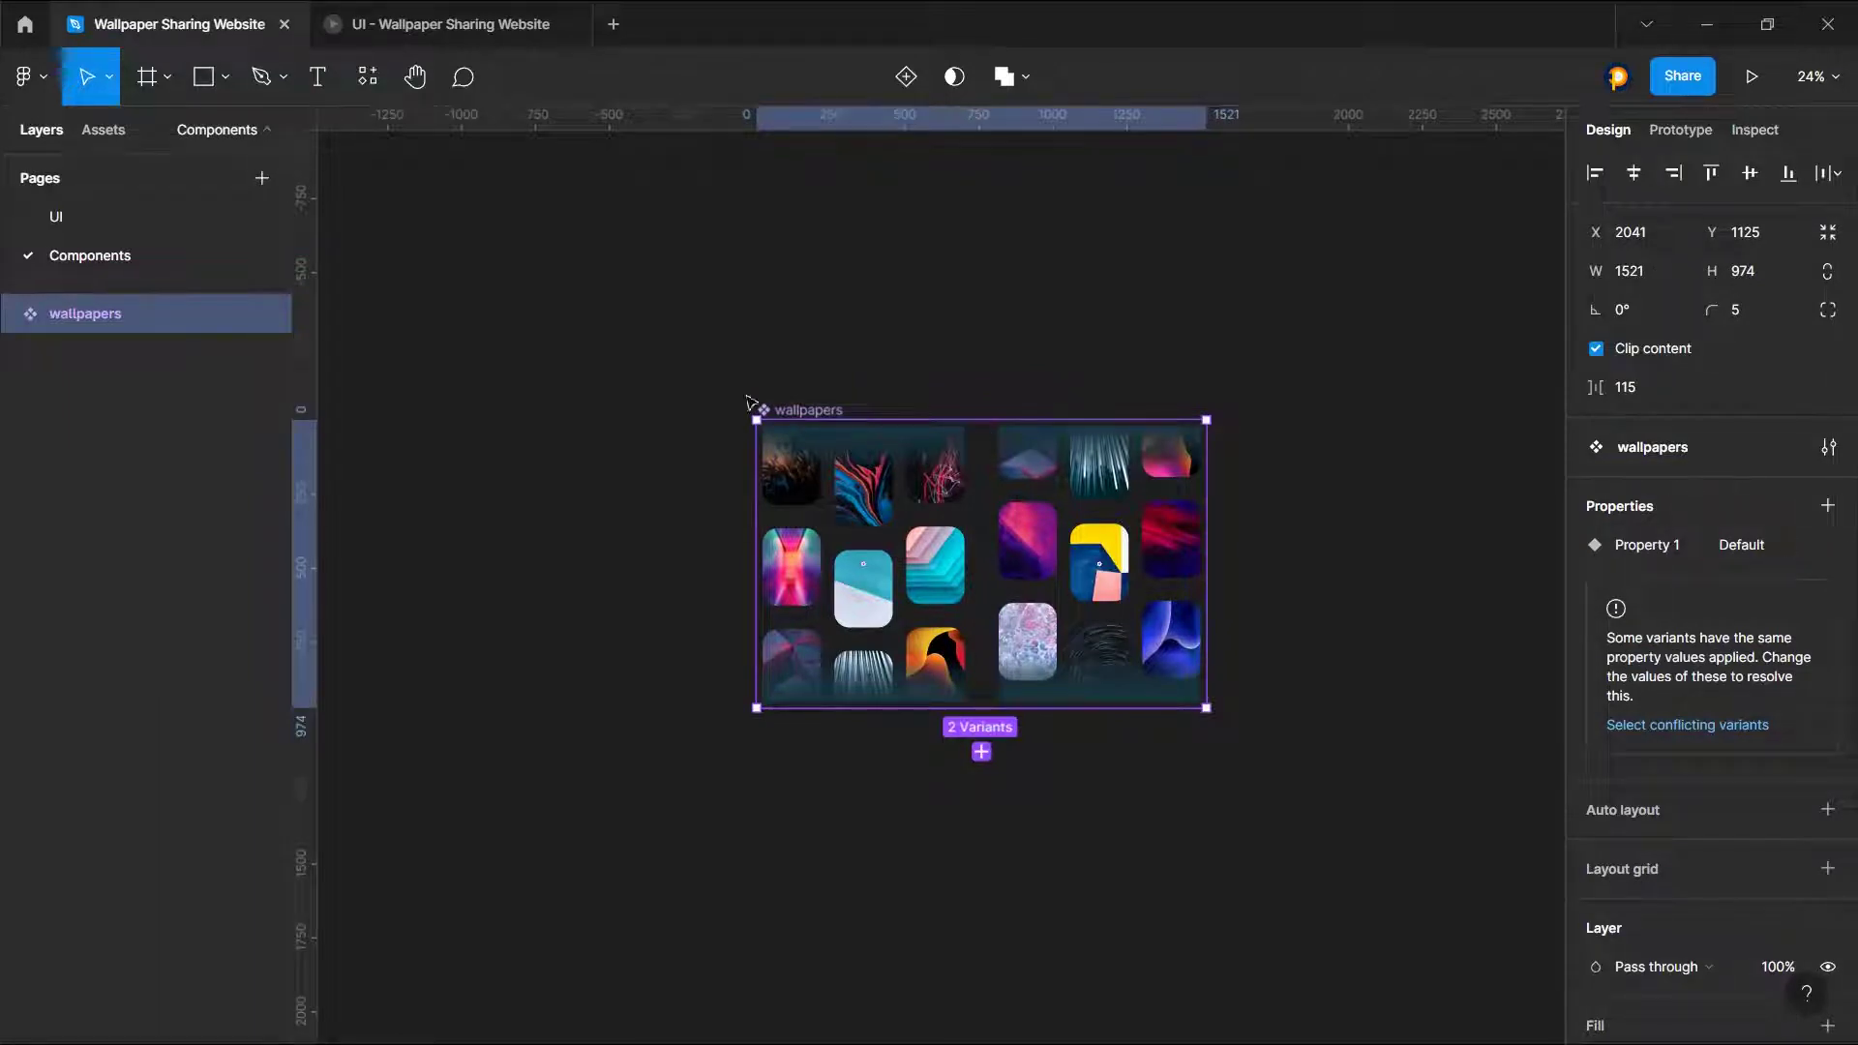
Step: Set Property 1 to 1 for the original wallpapers variant and to 2 for the duplicated one
left_click(956, 497)
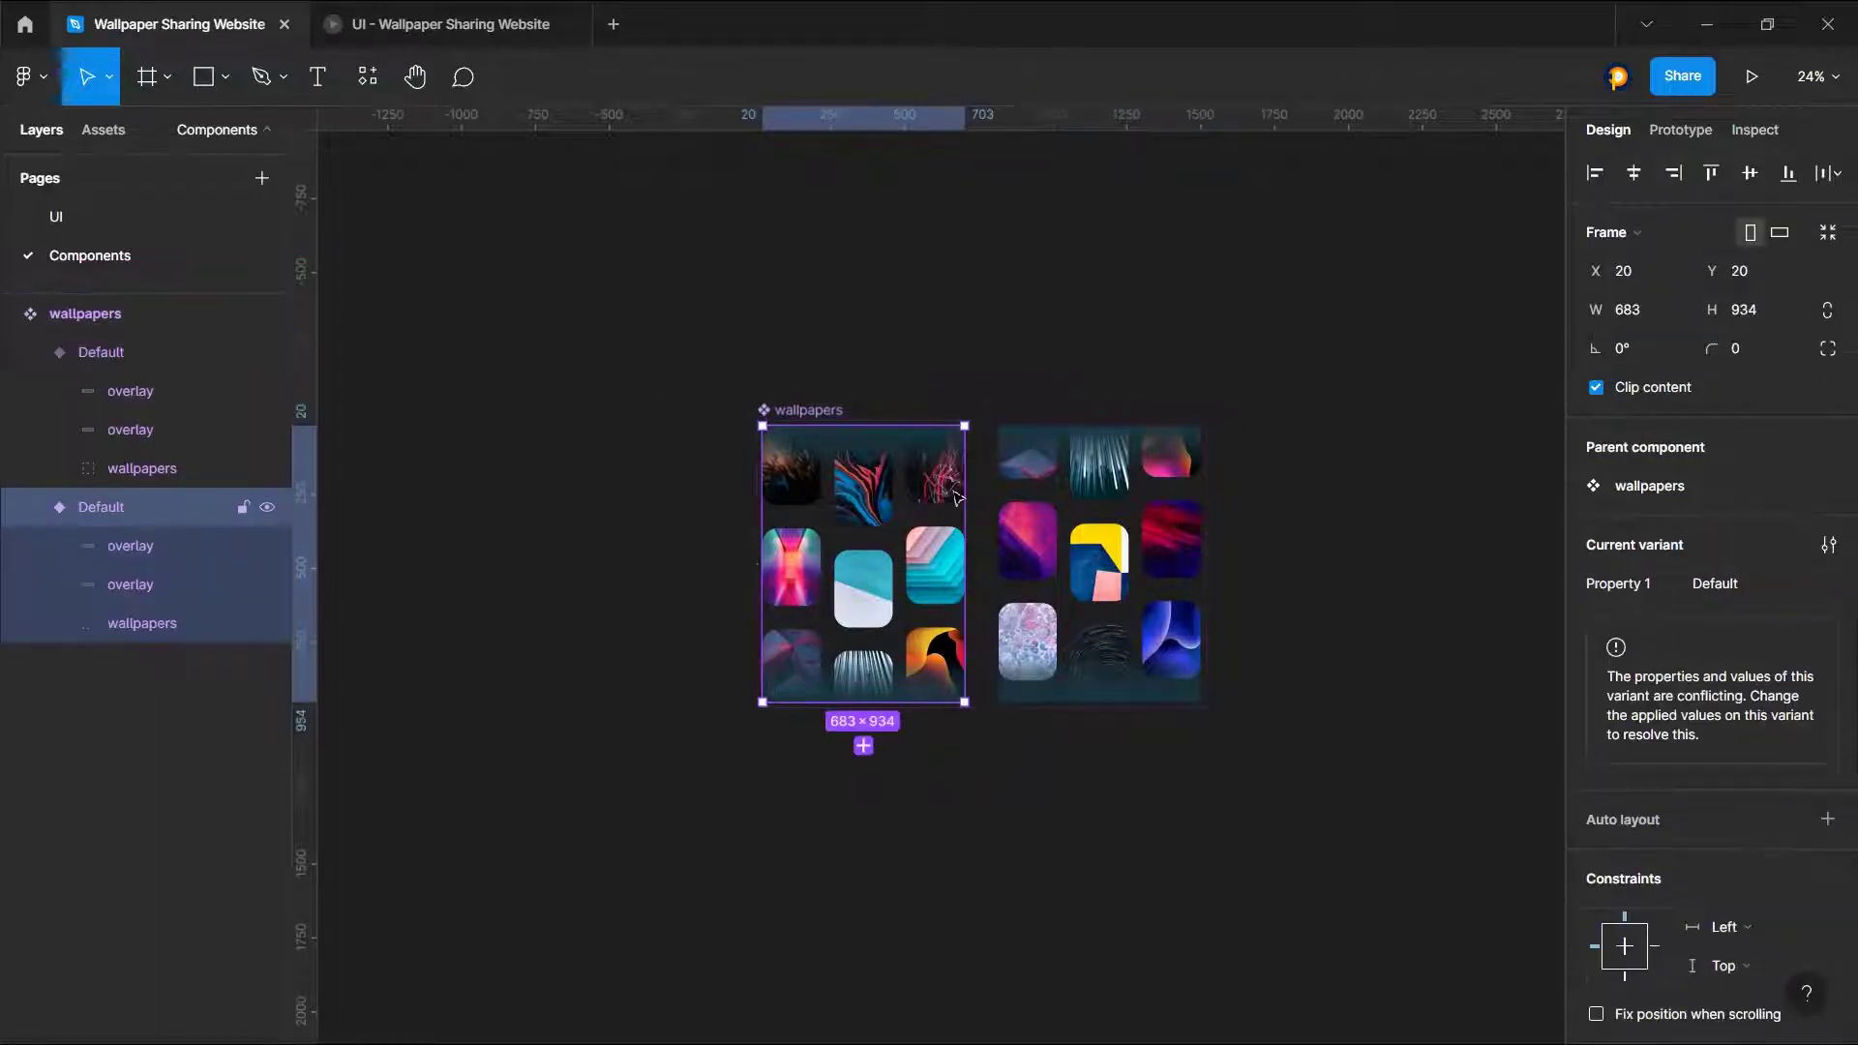
left_click(1733, 586)
type("1")
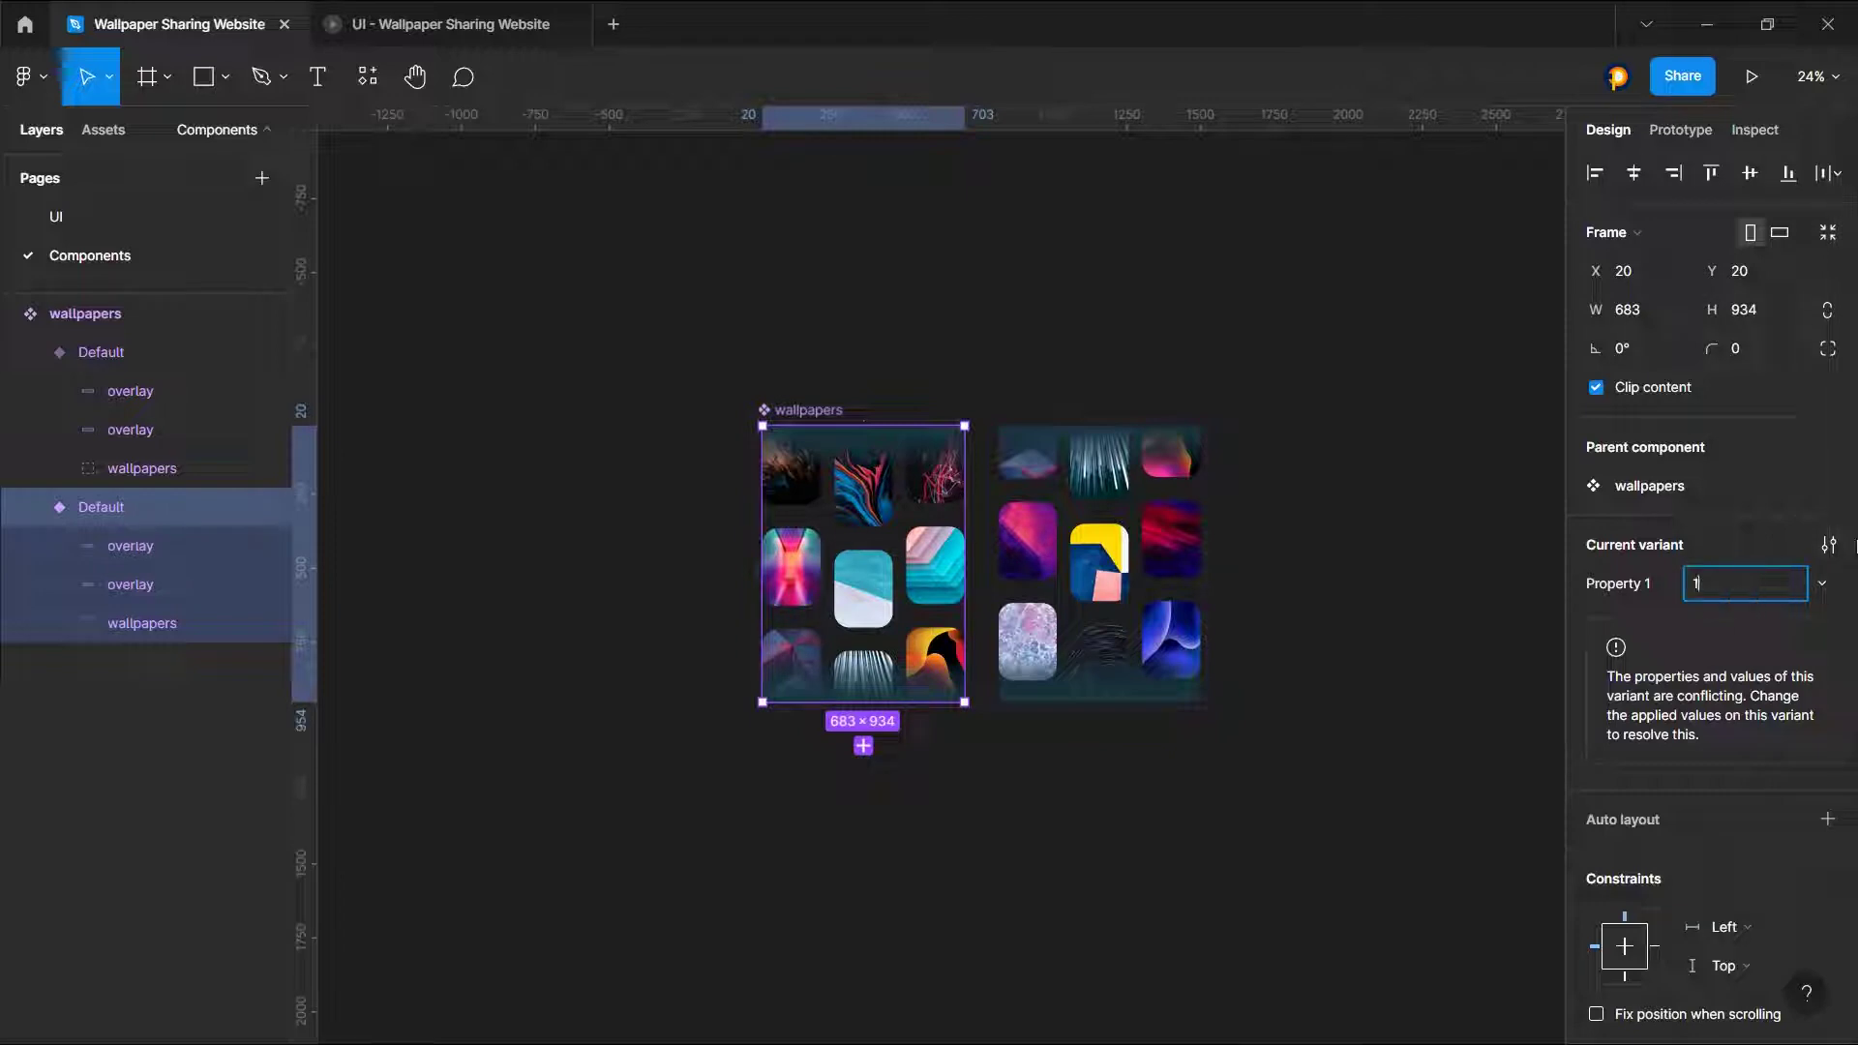
key("Return")
left_click(1041, 533)
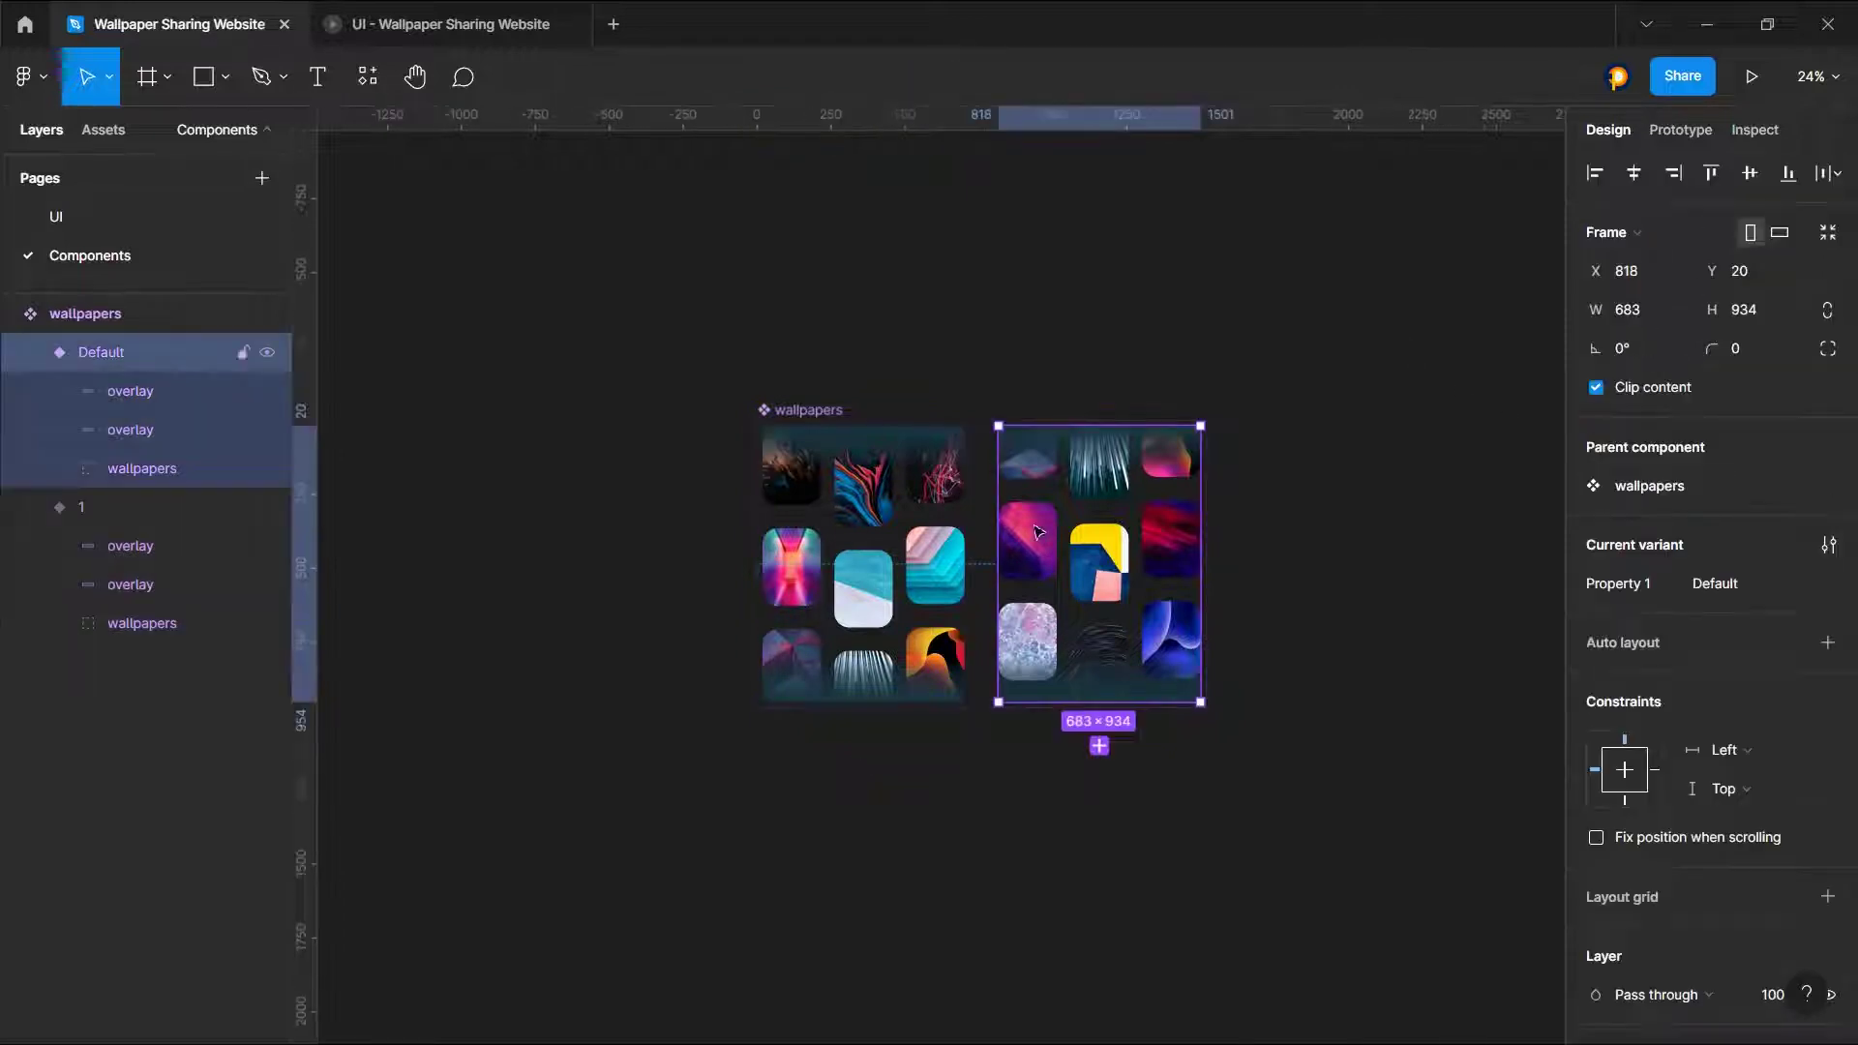
left_click(1739, 585)
type("2")
key("Return")
left_click(1473, 362)
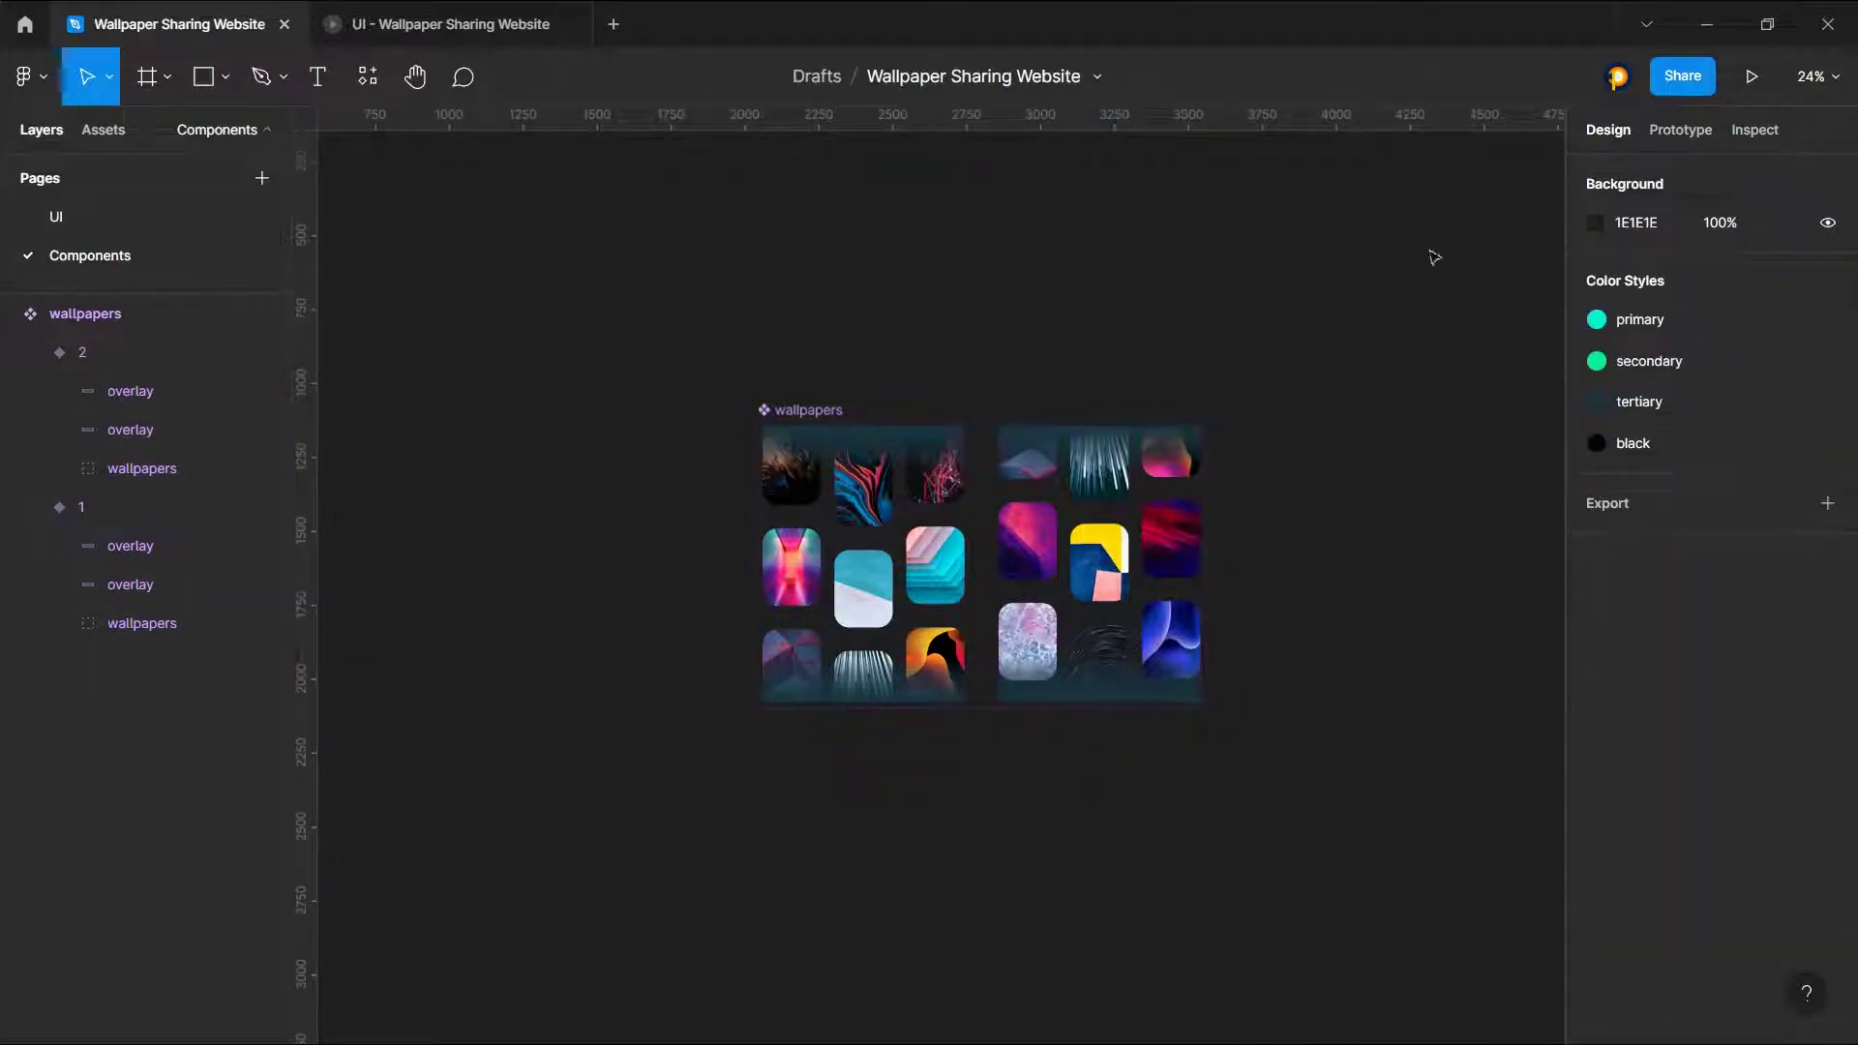
Step: Connect variant 1 to variant 2 with a Change to interaction triggered after a delay of 1 ms
left_click(1681, 132)
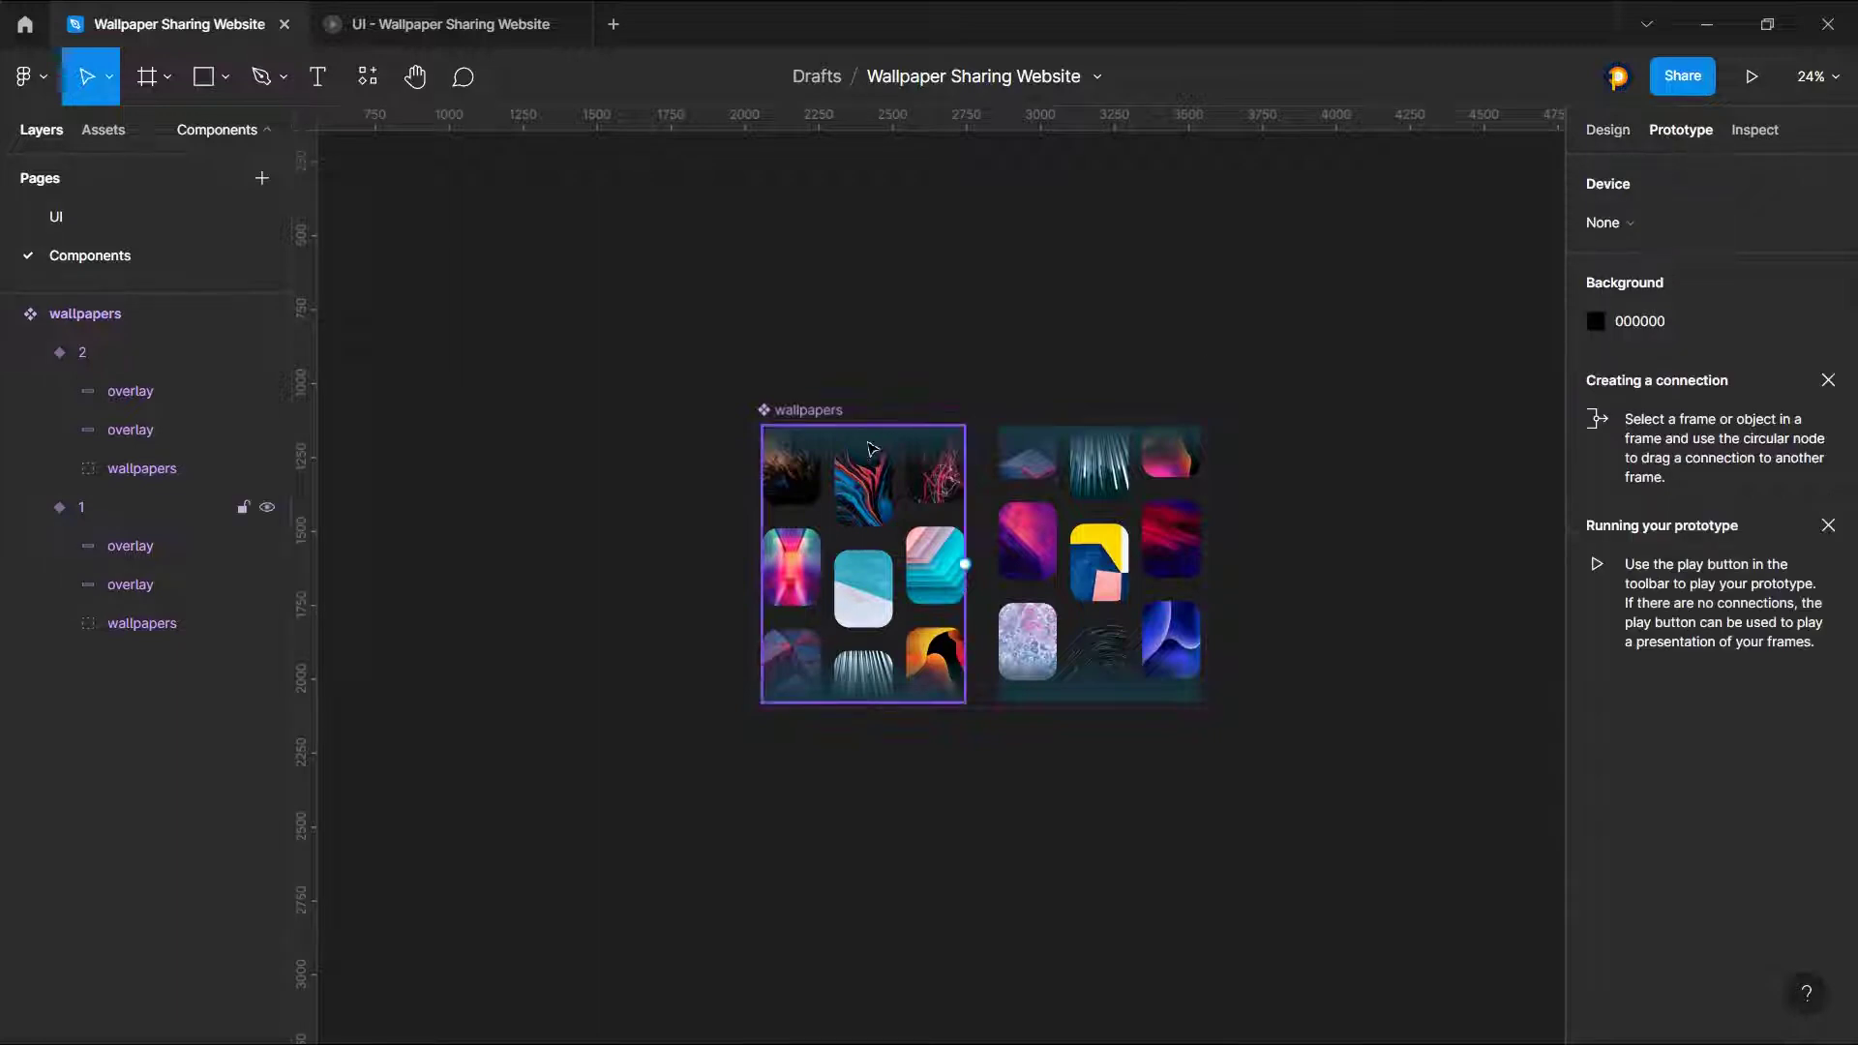
left_click(935, 483)
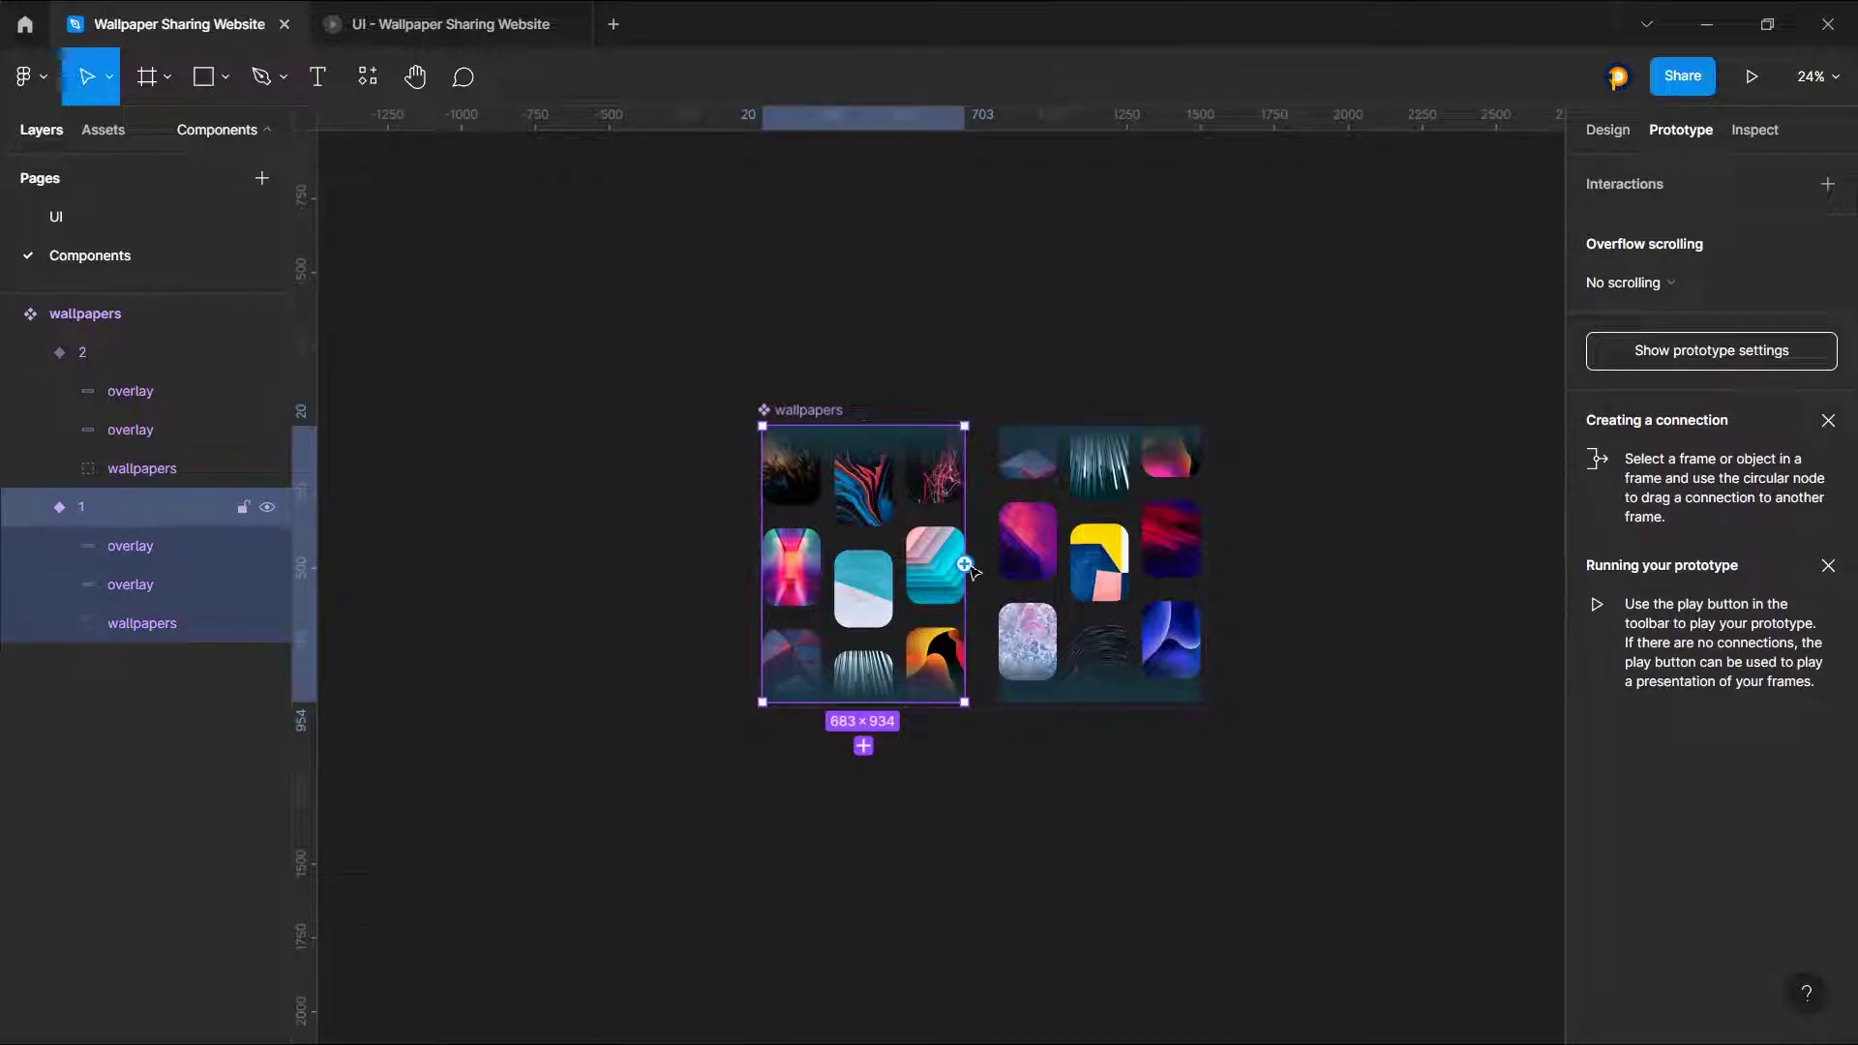
left_click_drag(973, 567, 1229, 472)
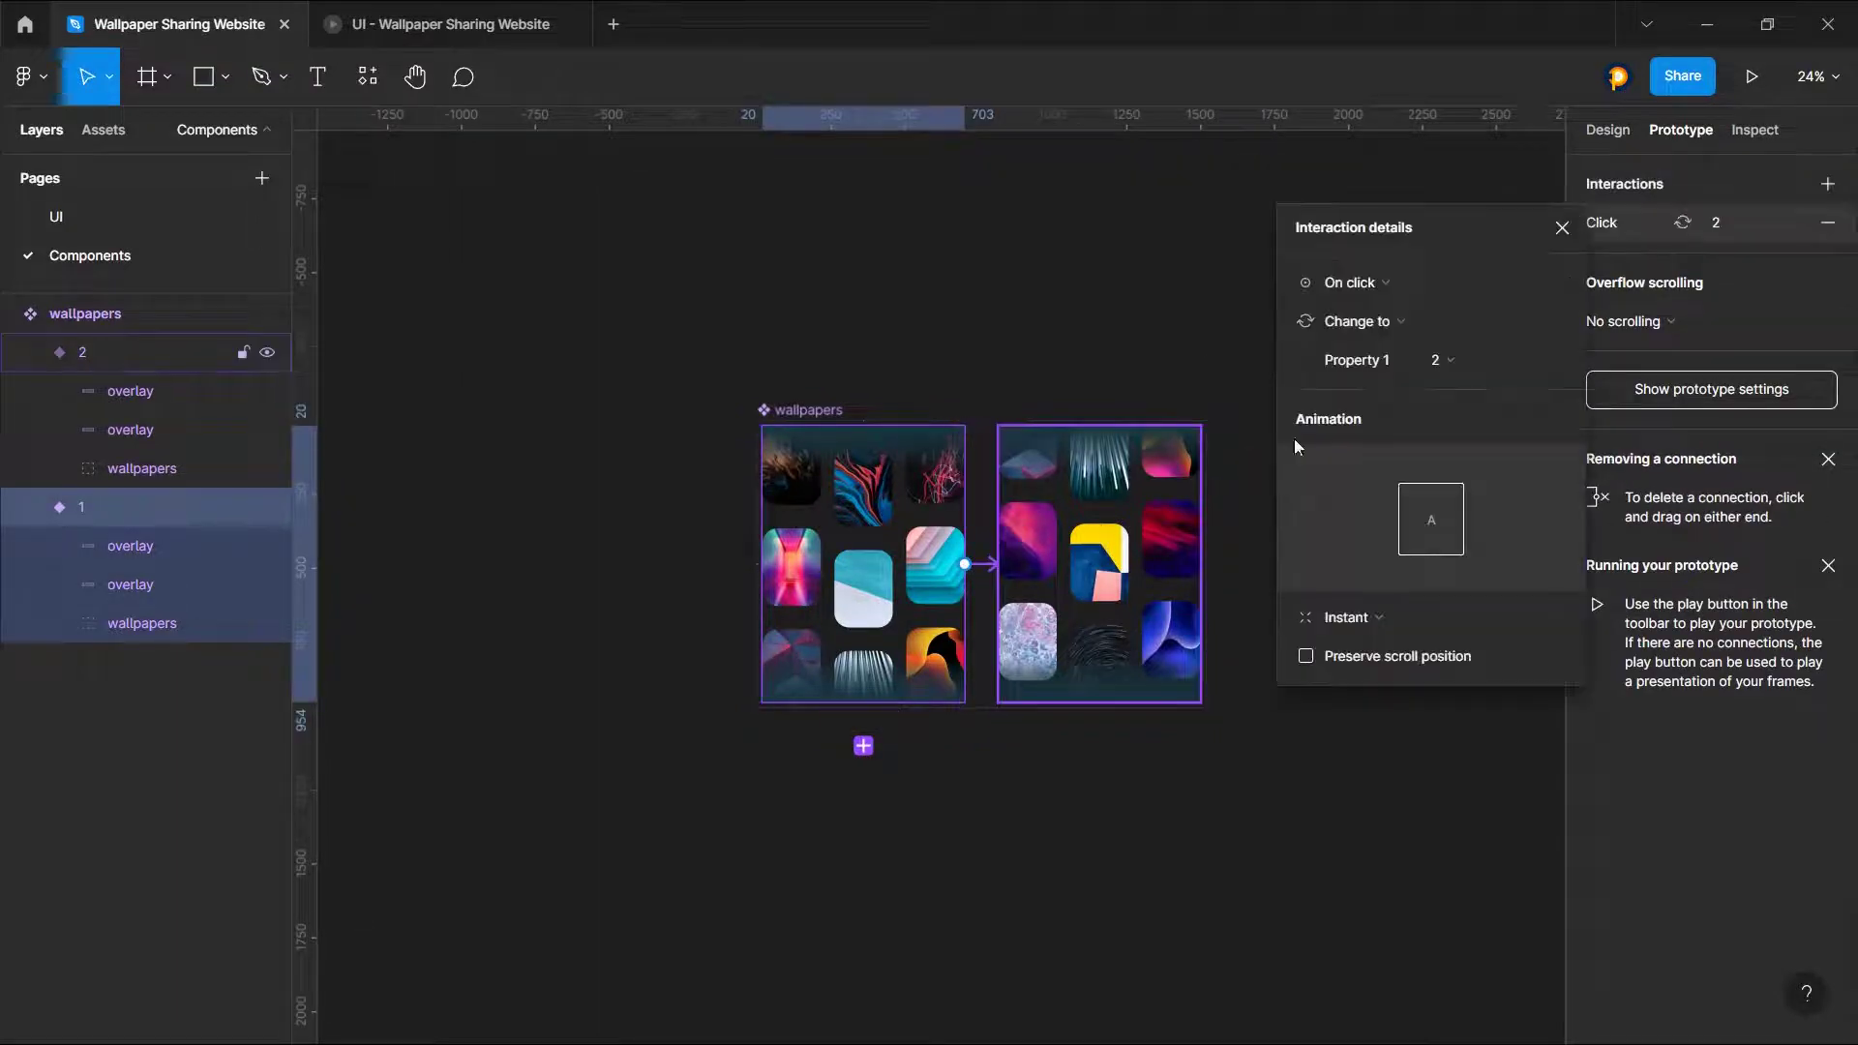
left_click(1353, 275)
left_click(1403, 582)
left_click(1501, 275)
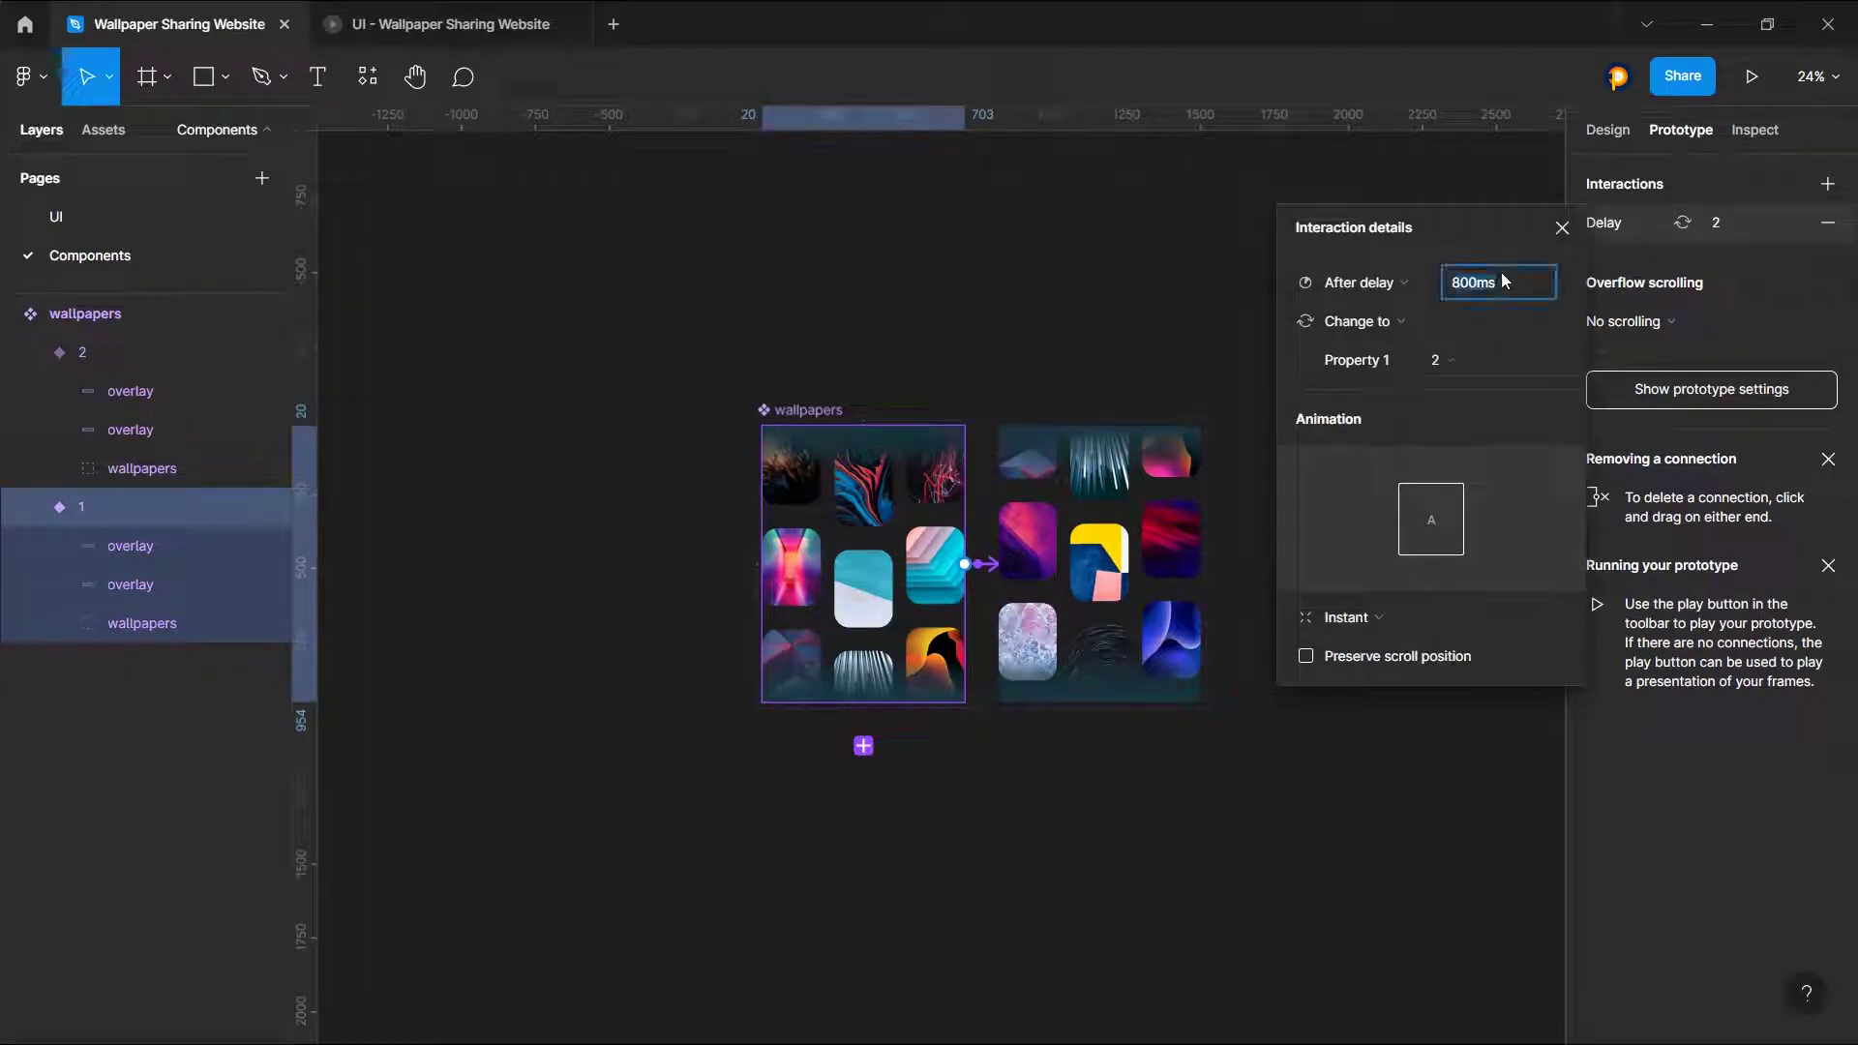
type("0")
key("Return")
Step: Set the interaction's animation to Smart animate with a duration of 2000 ms
left_click(1380, 624)
left_click(1451, 668)
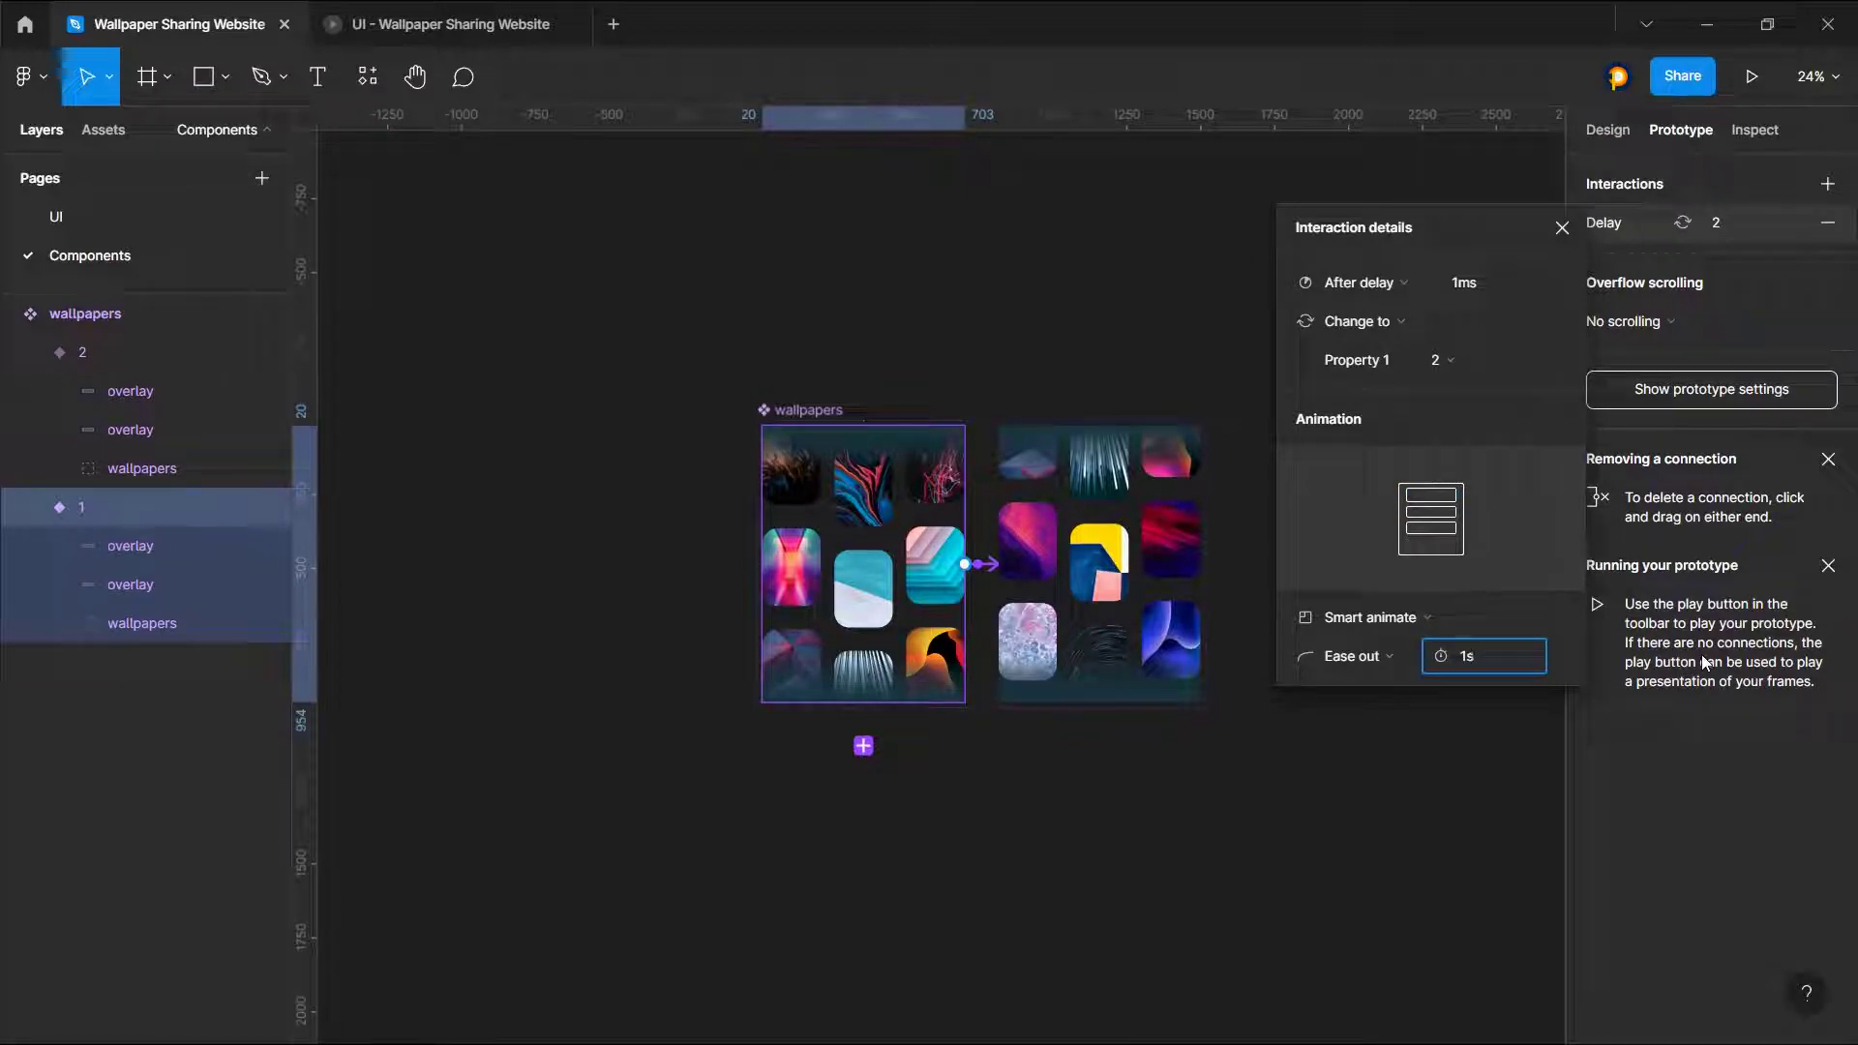
type("2s")
key("Return")
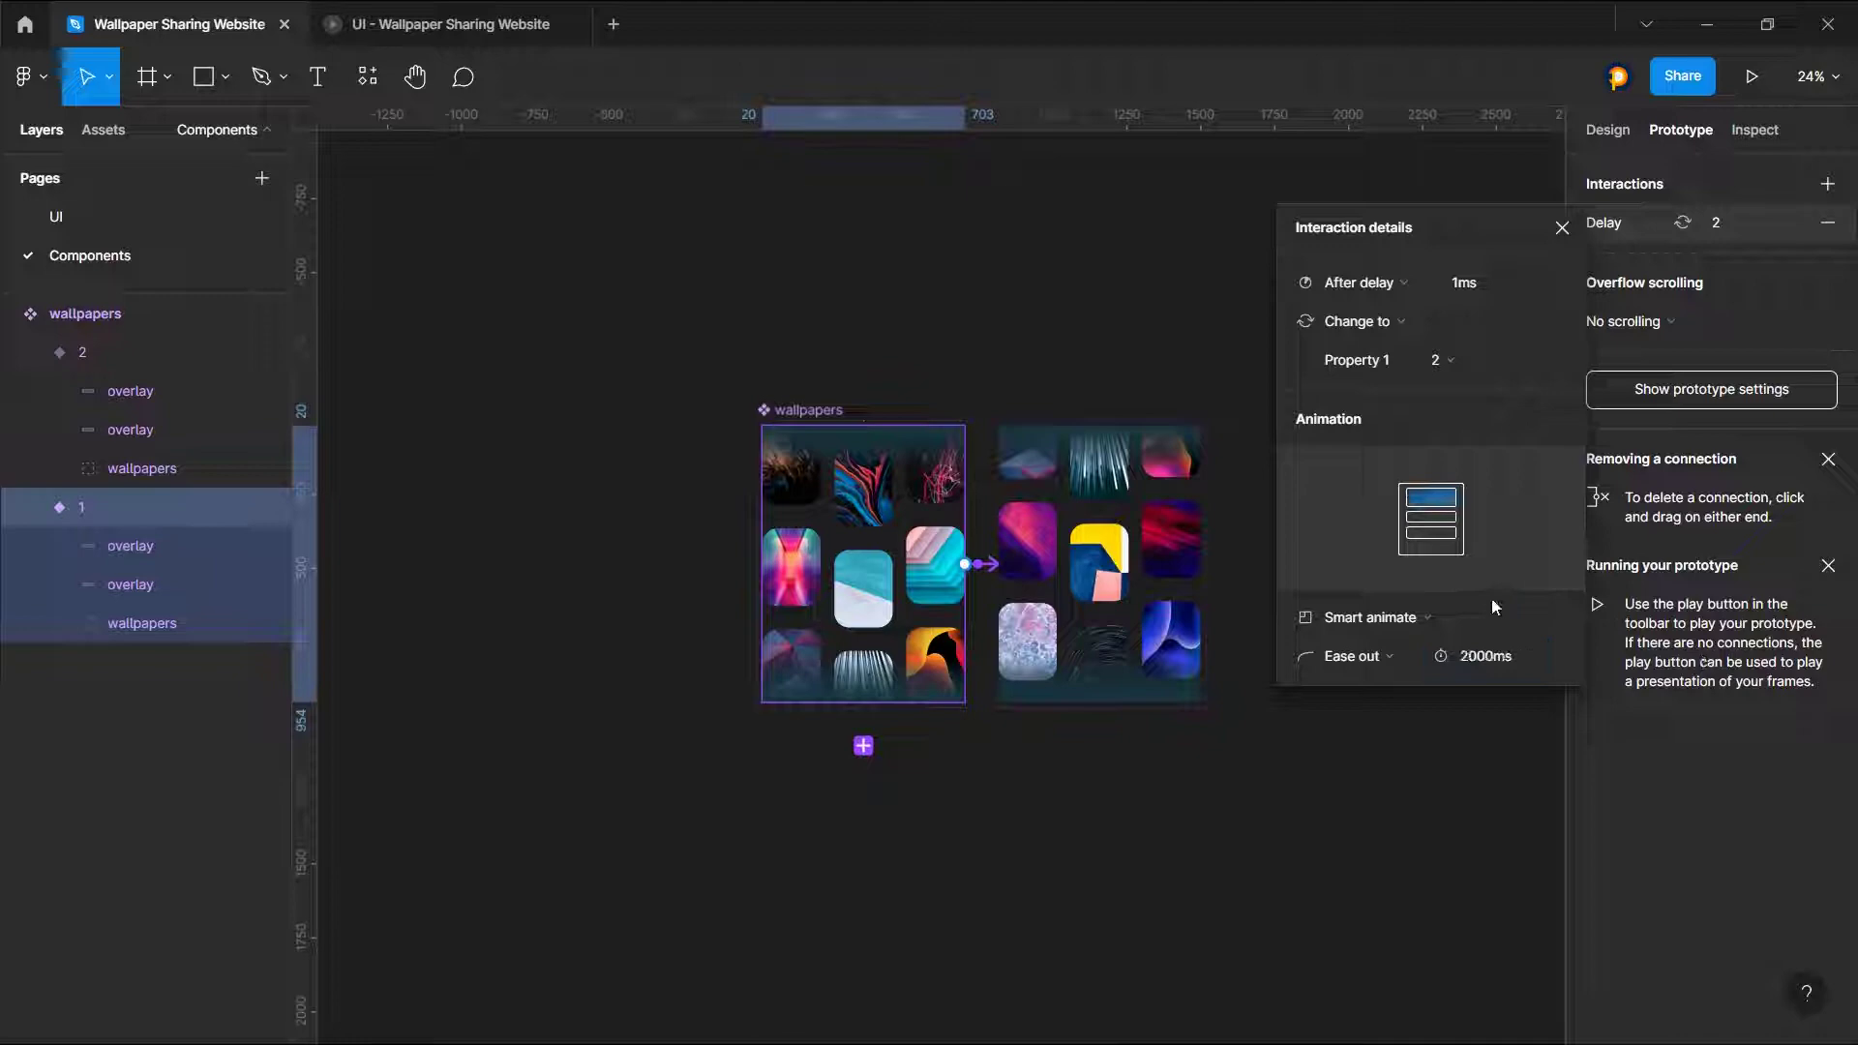
left_click(1561, 229)
left_click(1255, 310)
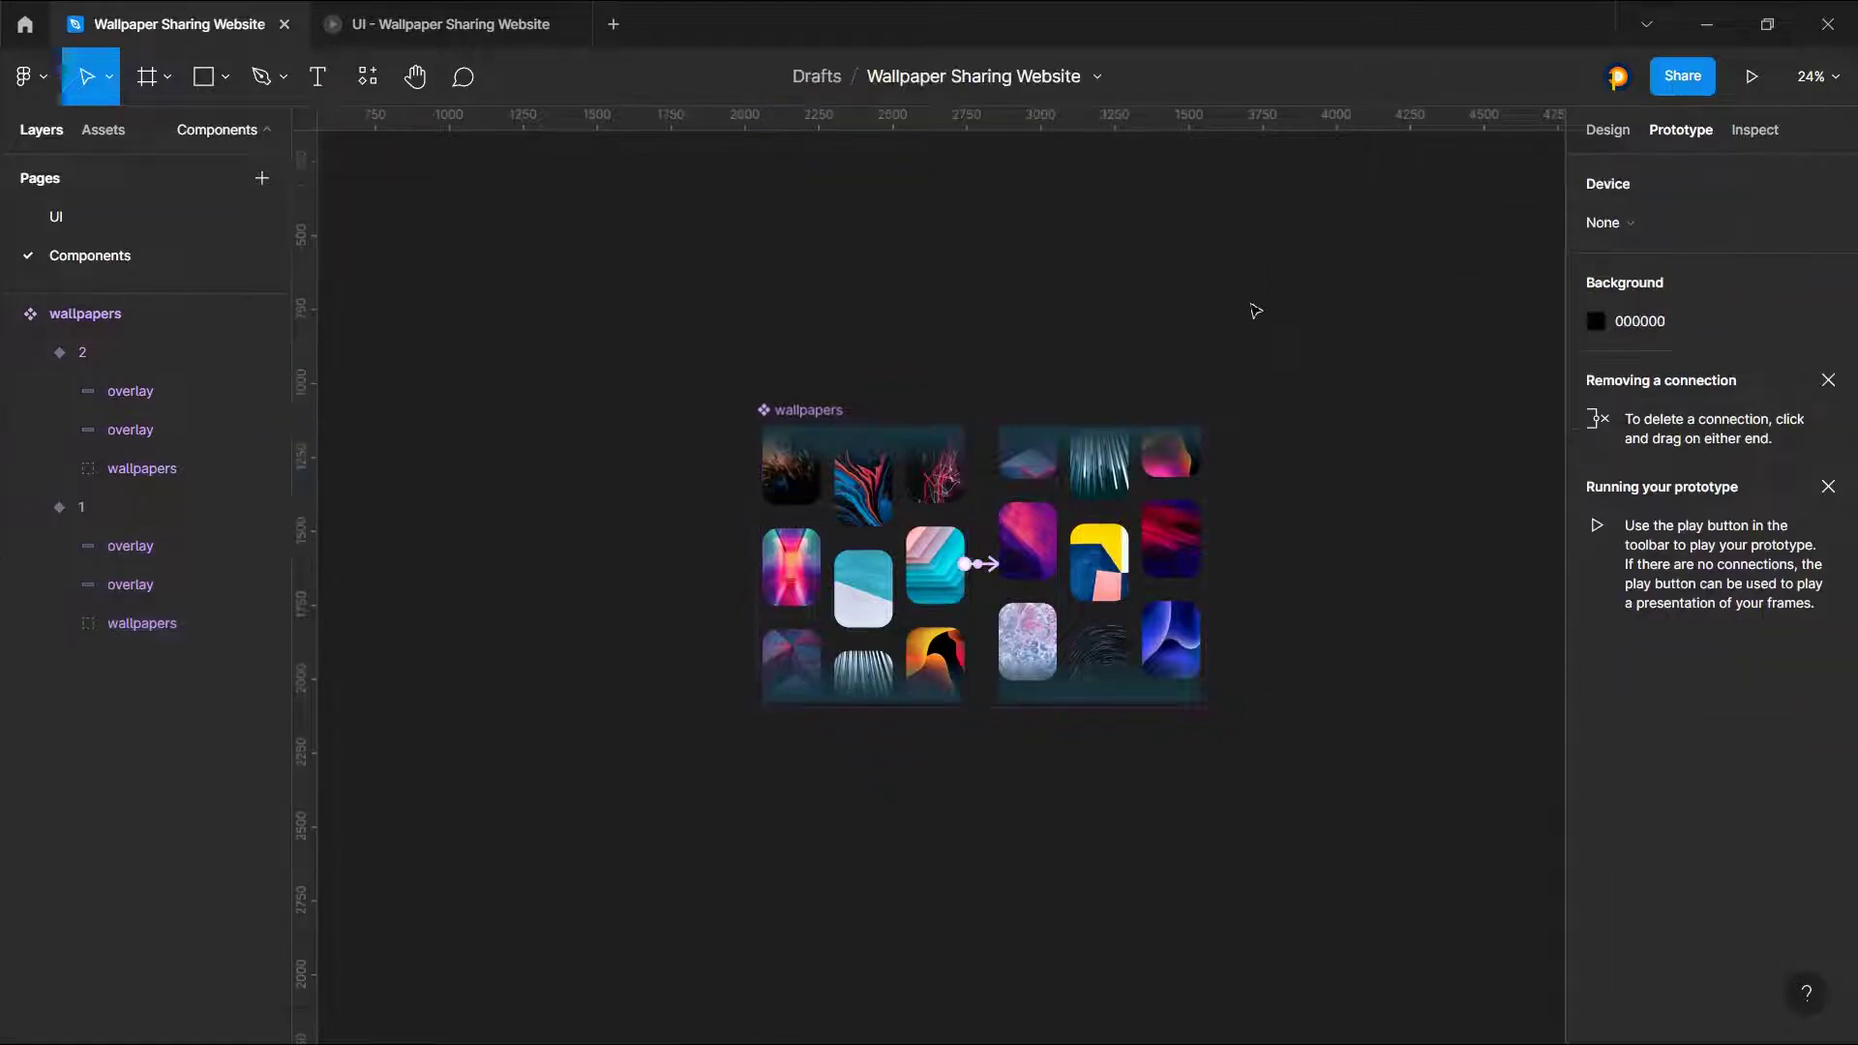
Step: Delete the grey placeholder rectangles from the landing page frame on the UI page
left_click(811, 410)
left_click(189, 216)
left_click_drag(981, 379, 1324, 830)
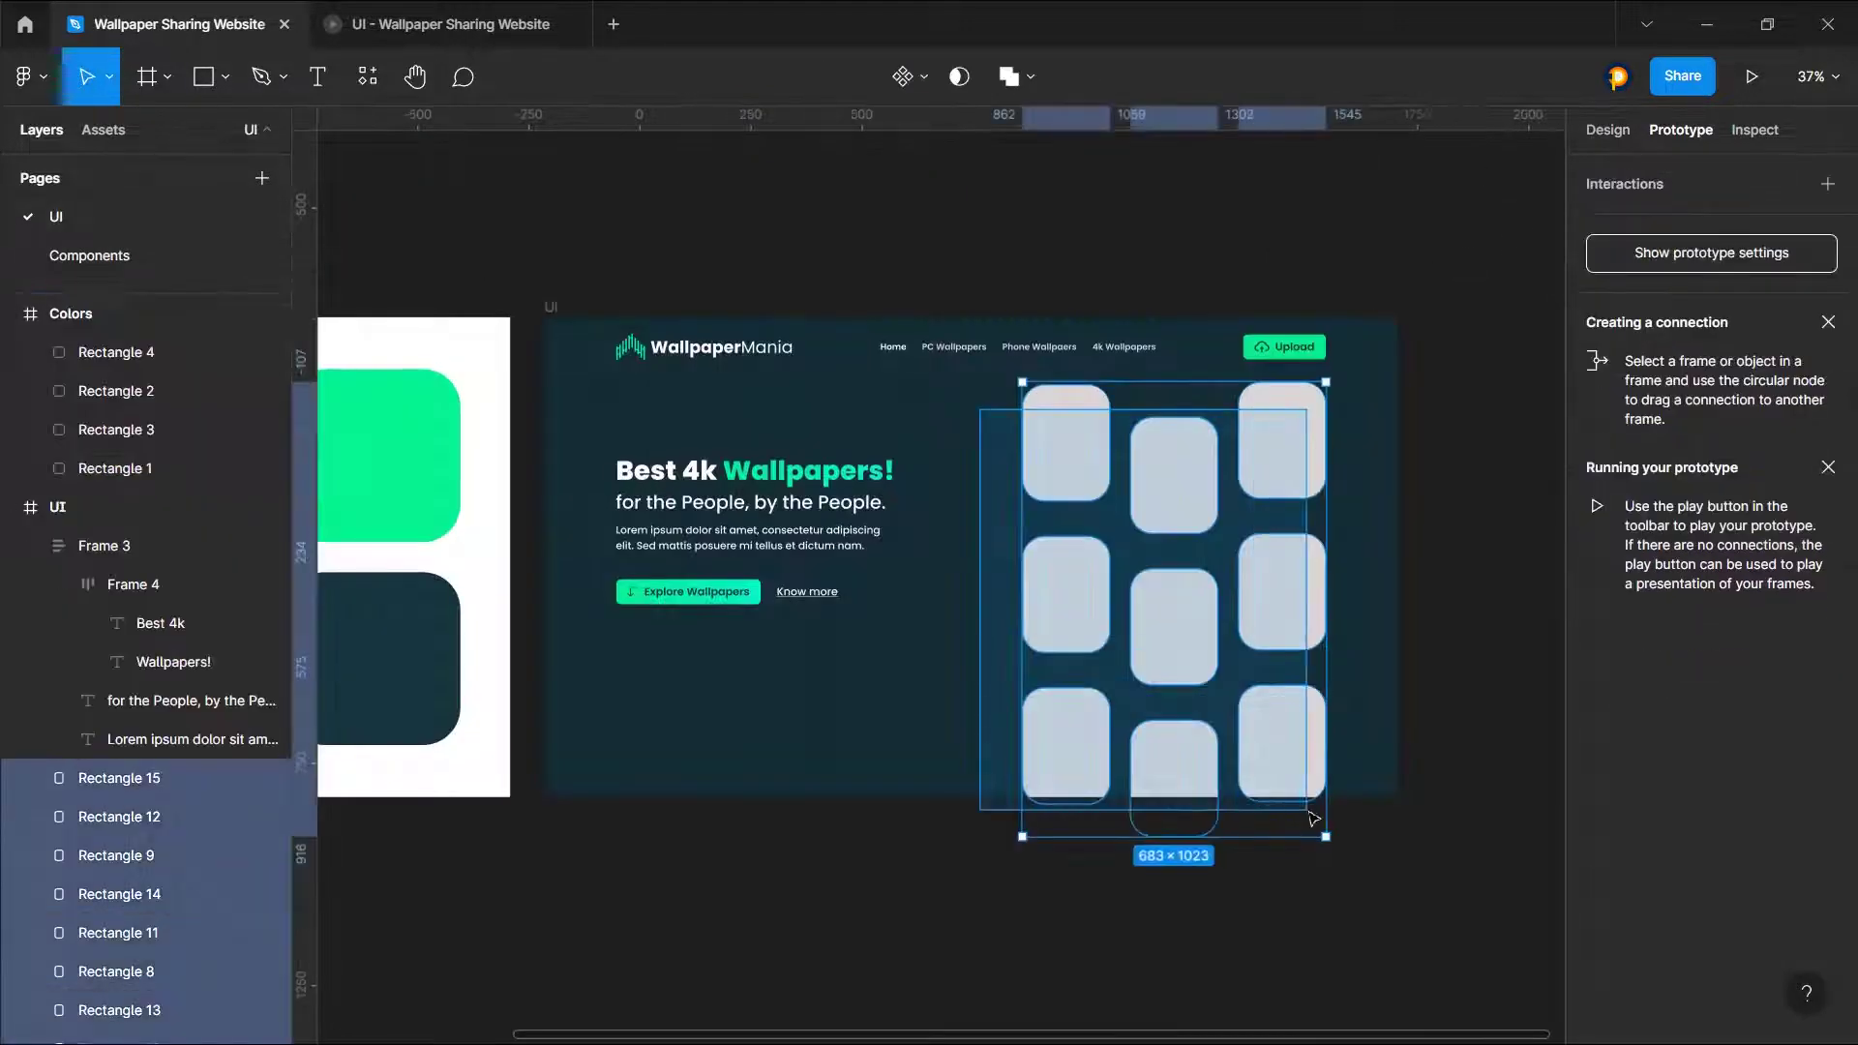
key("Delete")
Step: Place an instance of the wallpapers component beside the hero text, with its right edge lined up with the Upload button
left_click(103, 130)
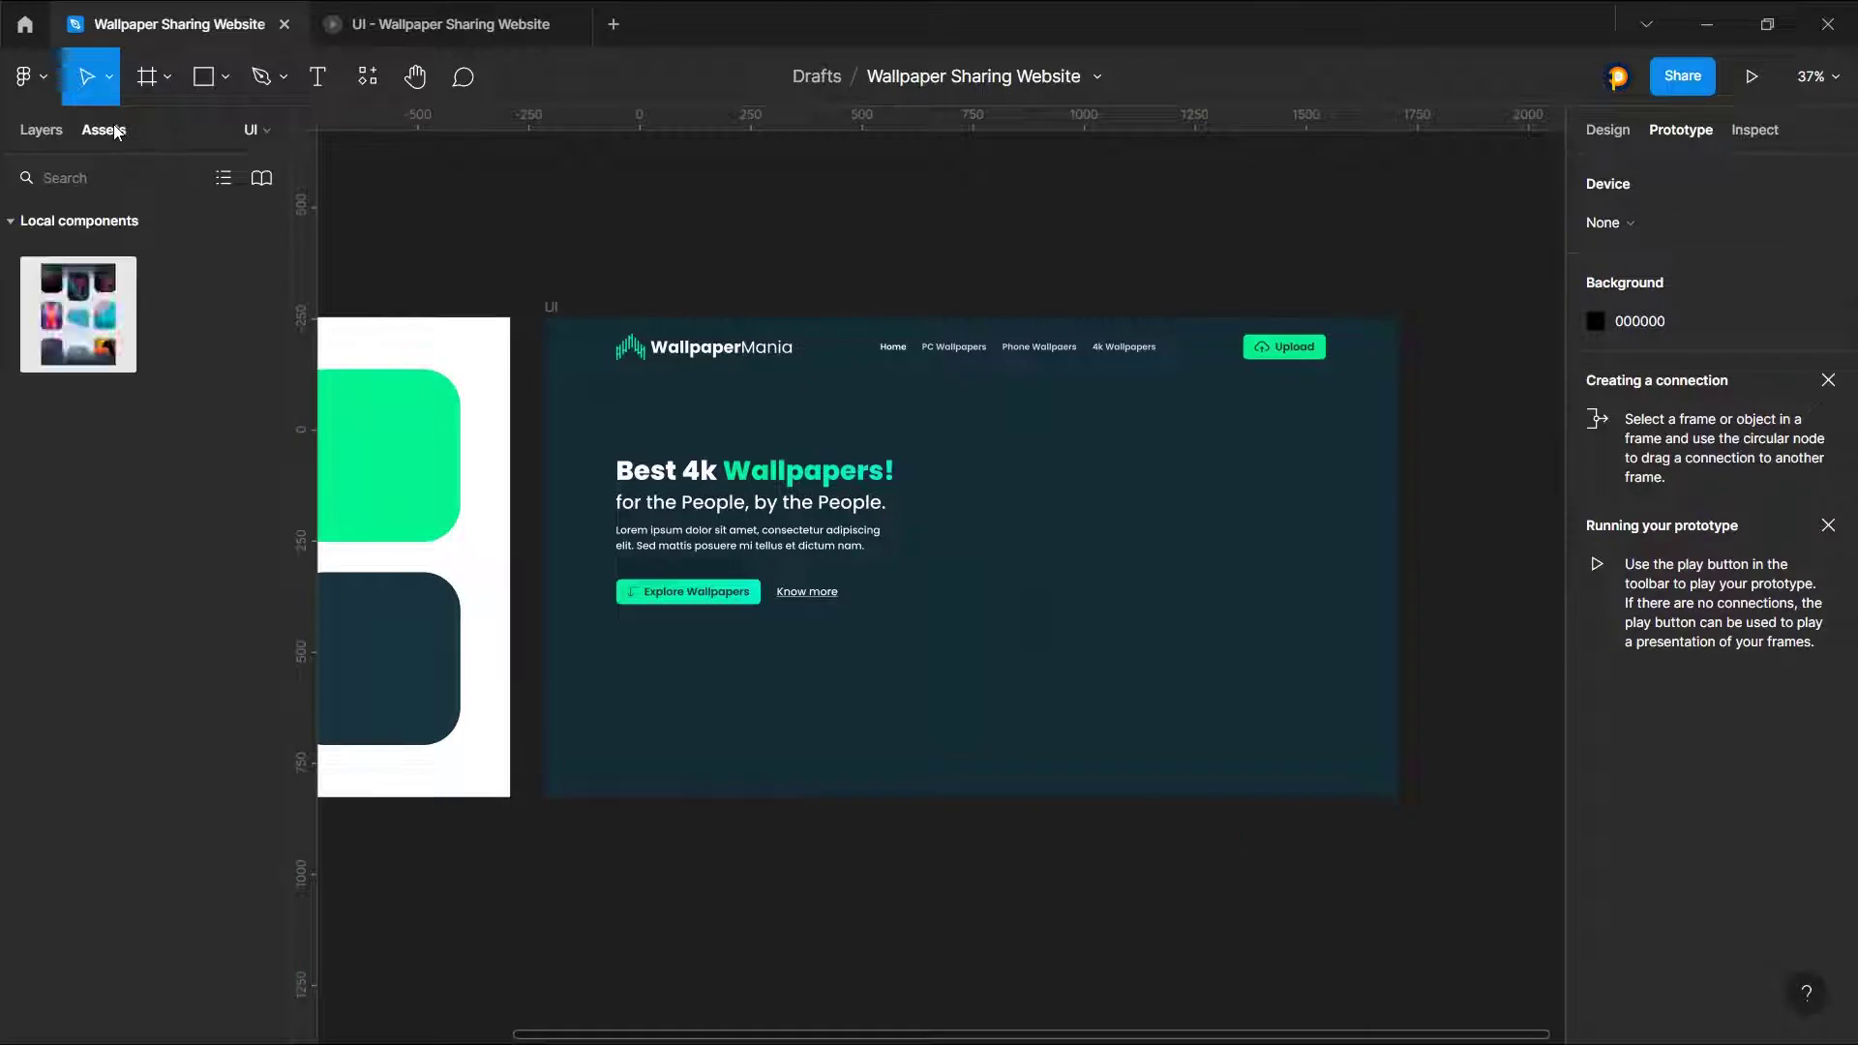
left_click_drag(62, 317, 1189, 575)
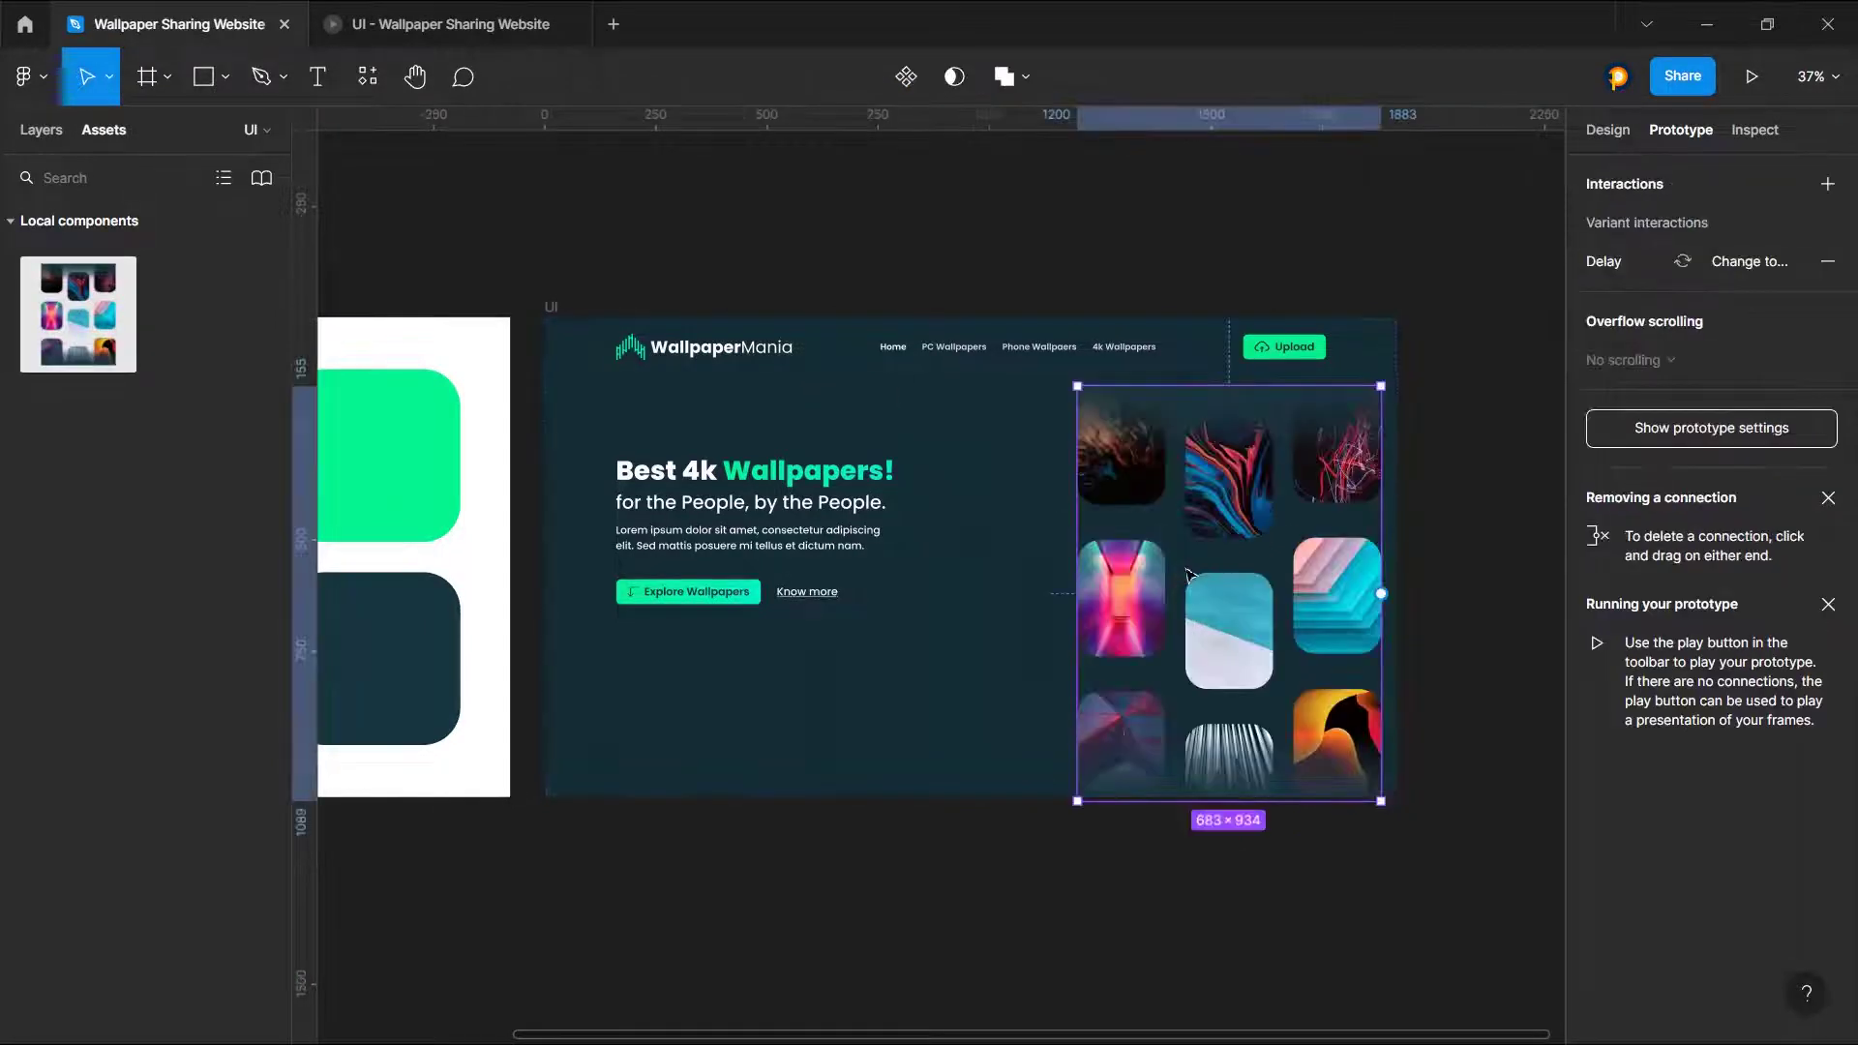
left_click(1605, 141)
left_click_drag(1305, 540, 1250, 536)
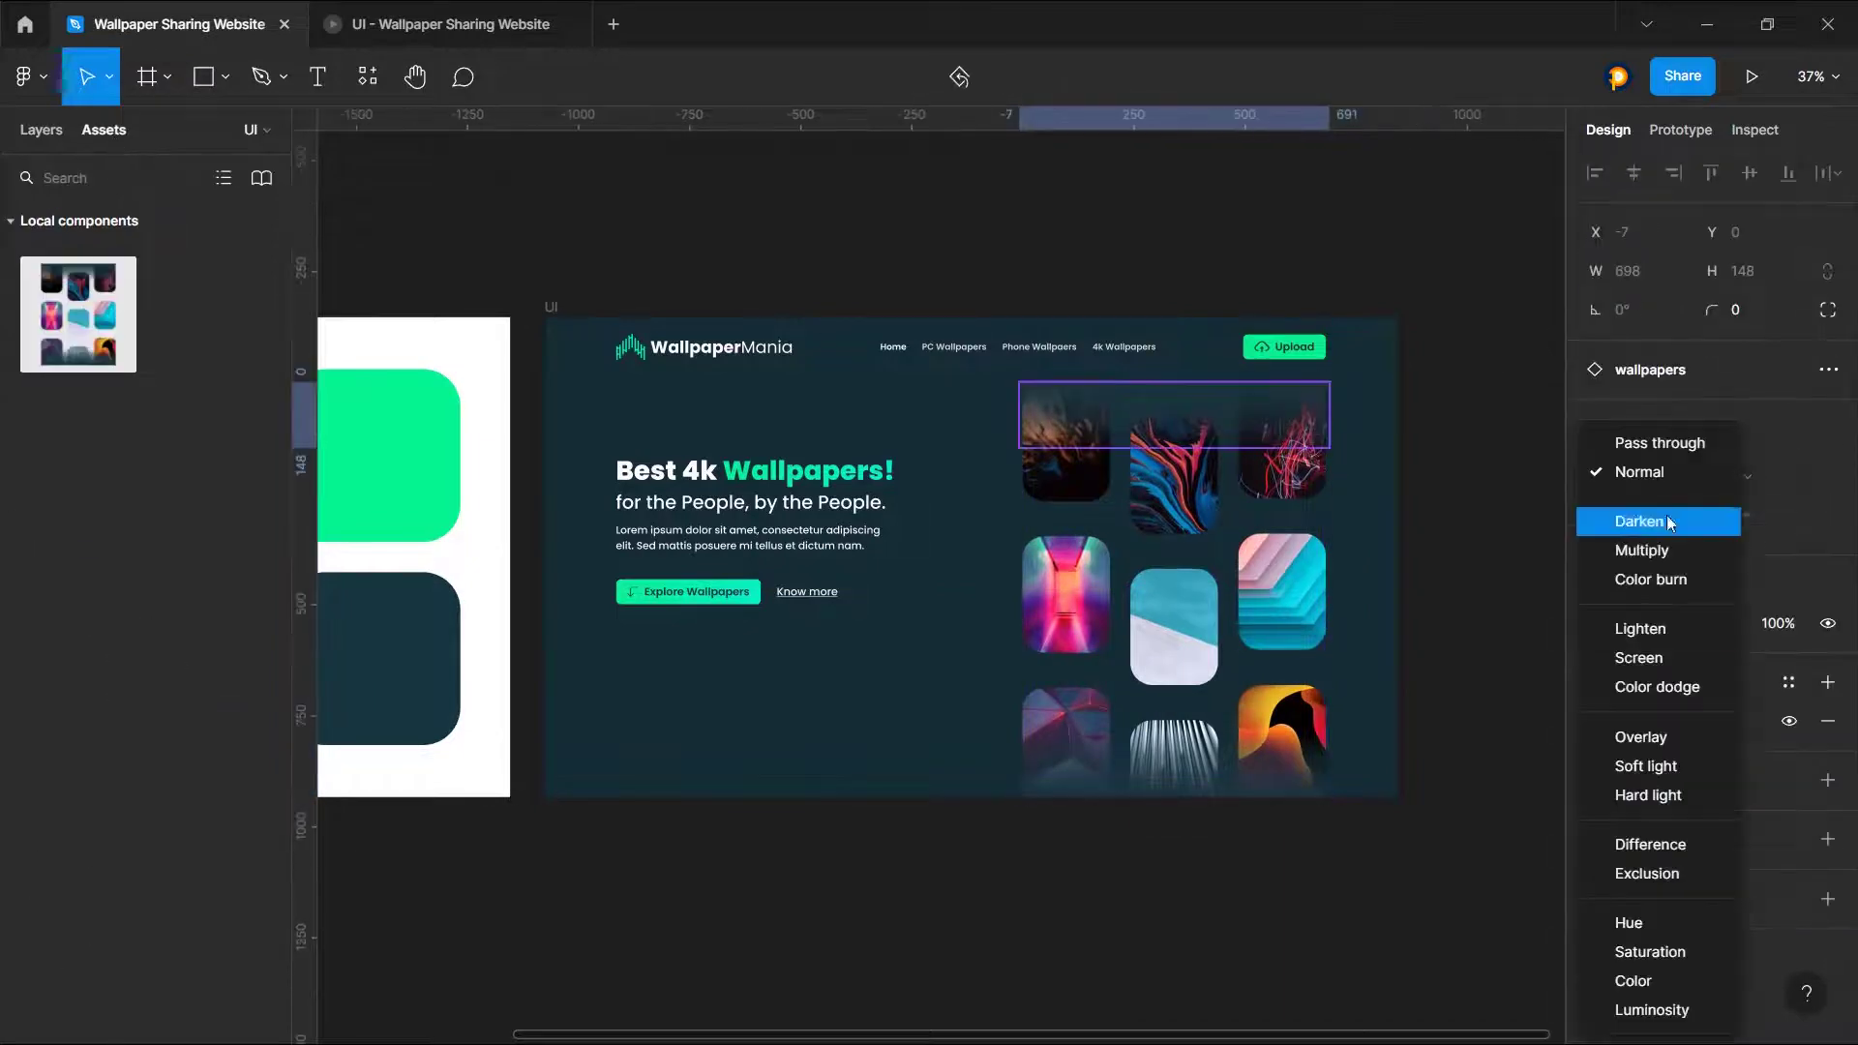
Step: Try the Darken and Hard light blend modes on the upper overlay of the placed wallpapers instance
left_click(1630, 518)
key("shift+2")
left_click(1642, 624)
left_click(1648, 794)
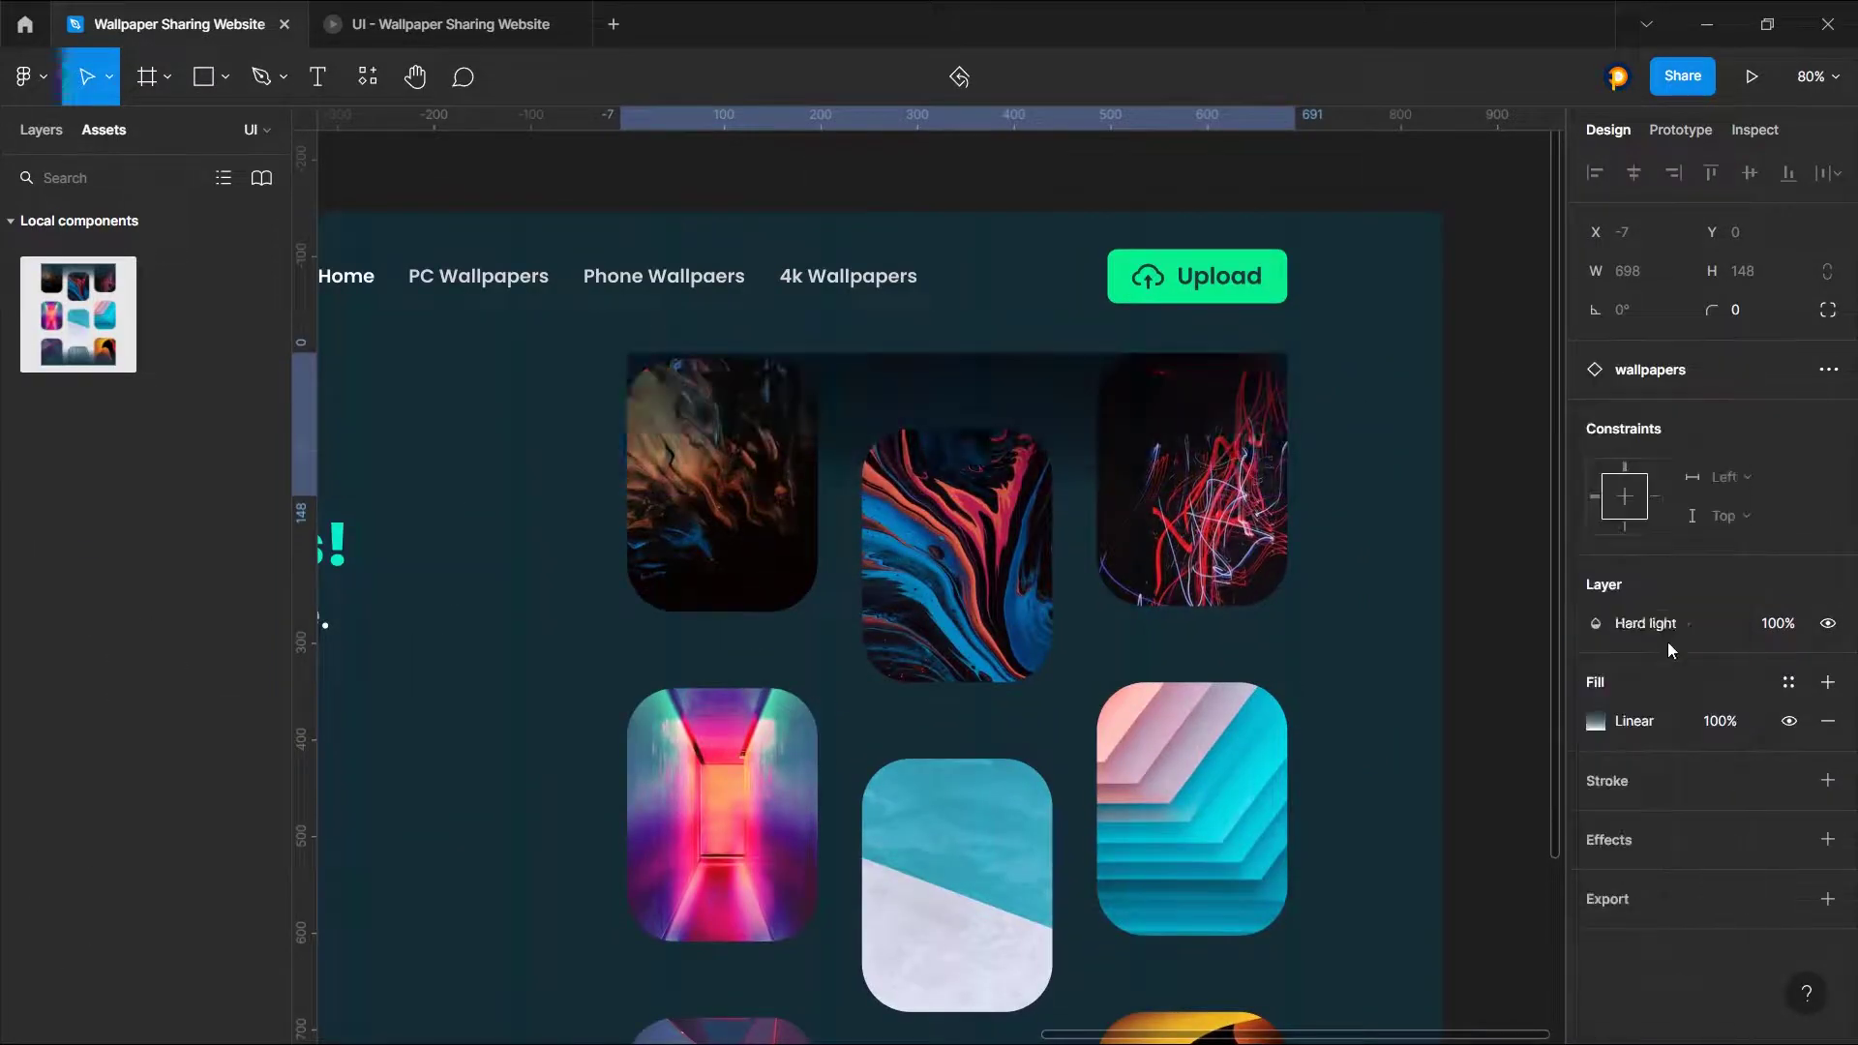
left_click(1645, 625)
left_click(1642, 247)
left_click(1642, 623)
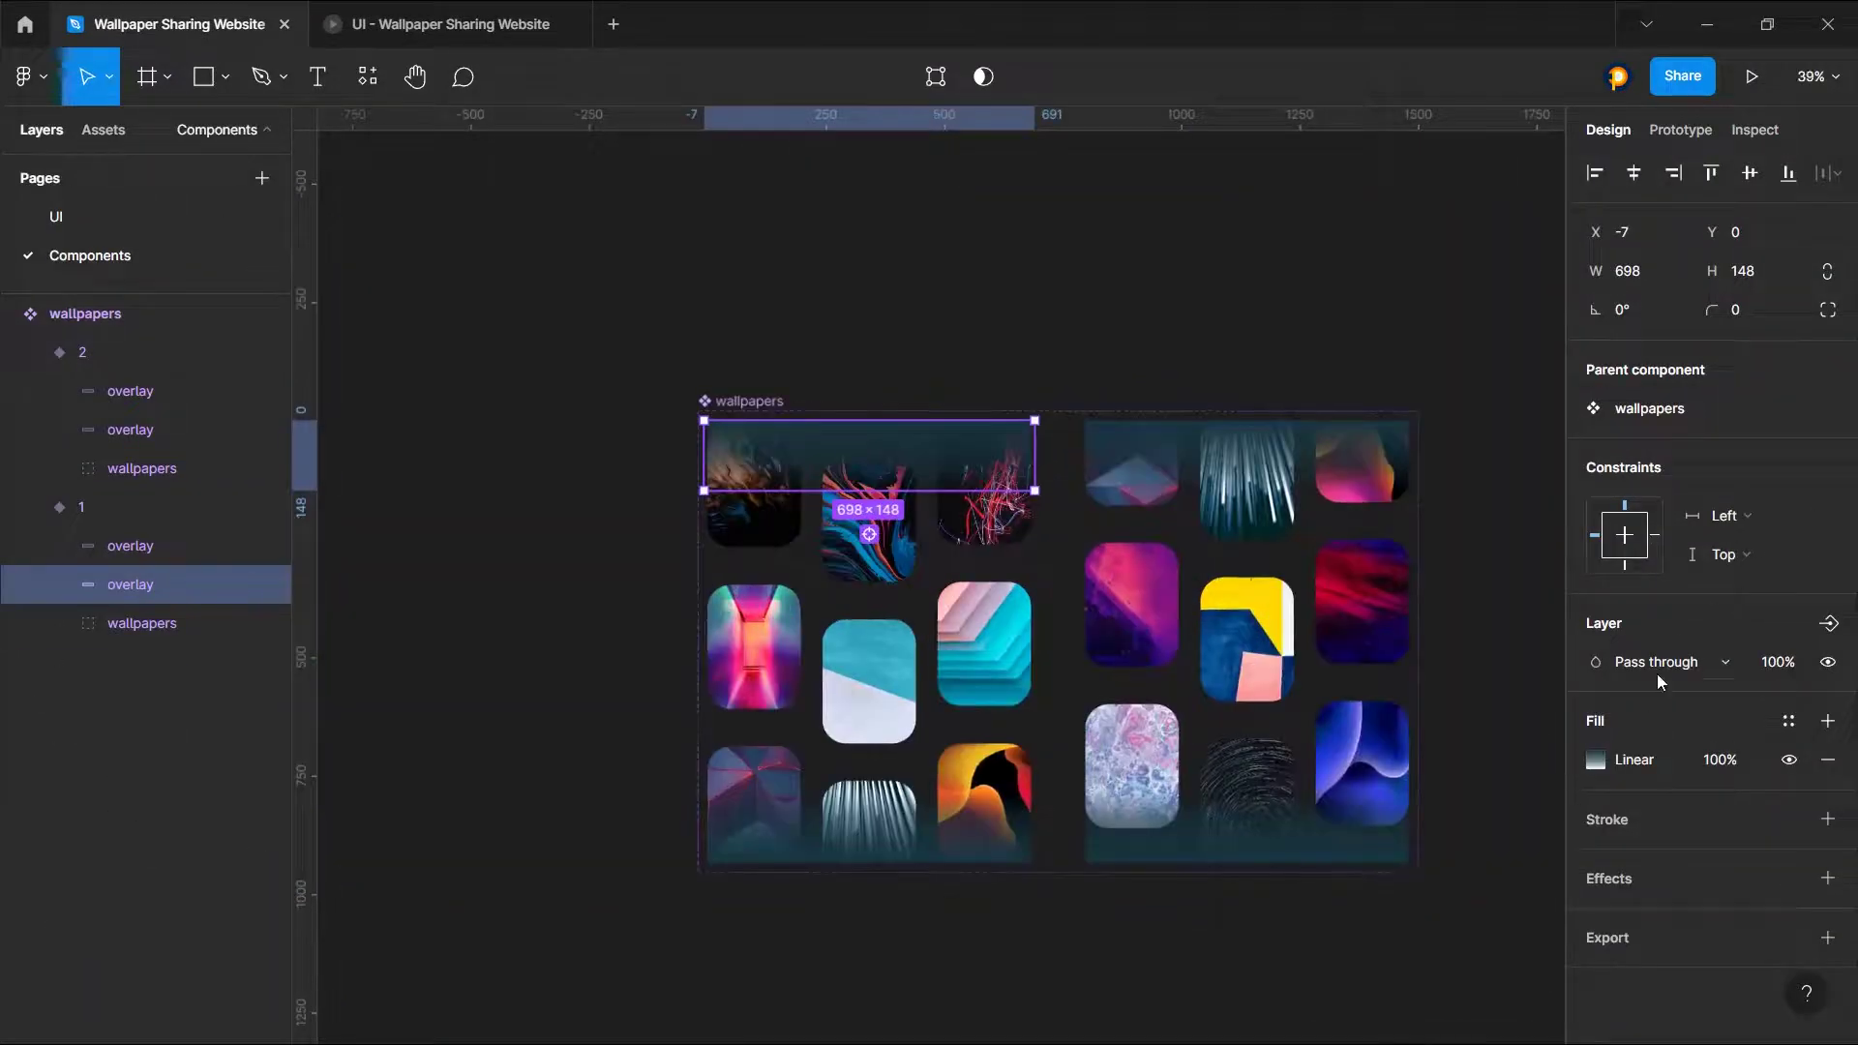
Step: Set the blend mode of the upper overlay to Darken in both variants of the wallpapers component
left_click(1658, 675)
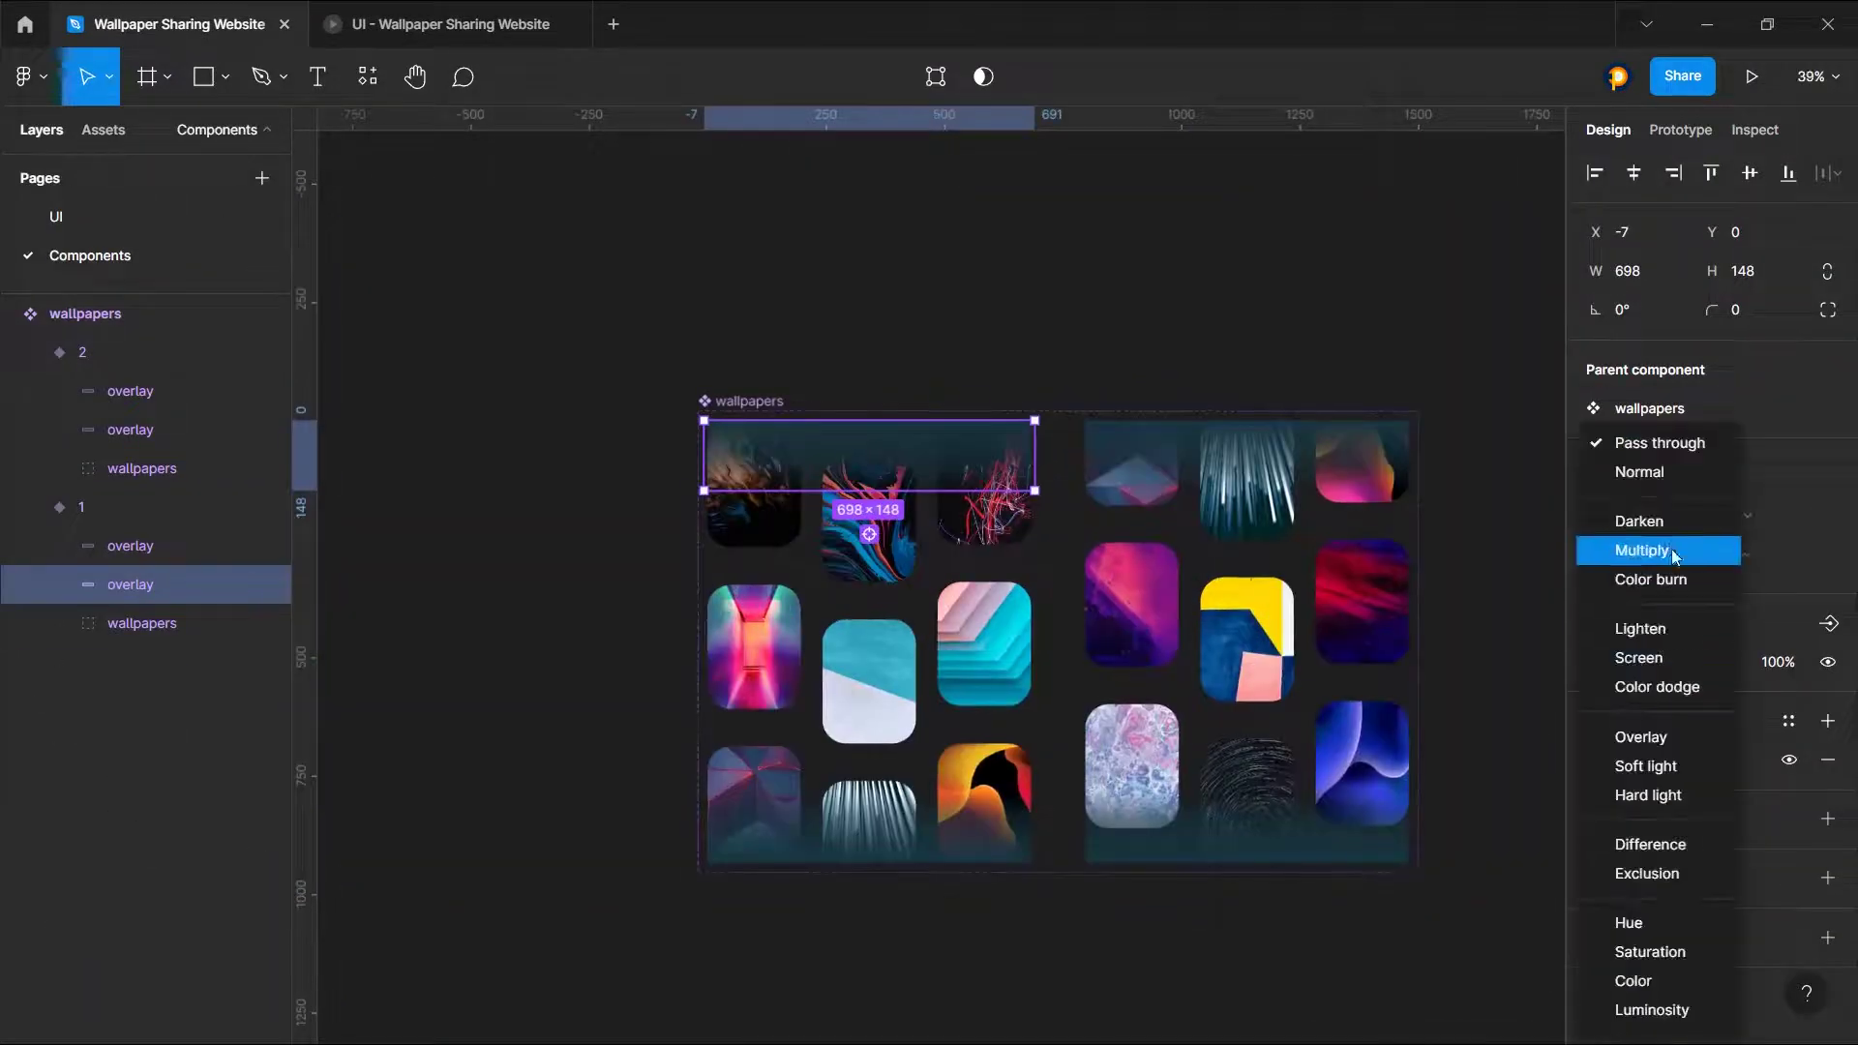
left_click(1642, 523)
double_click(1264, 458)
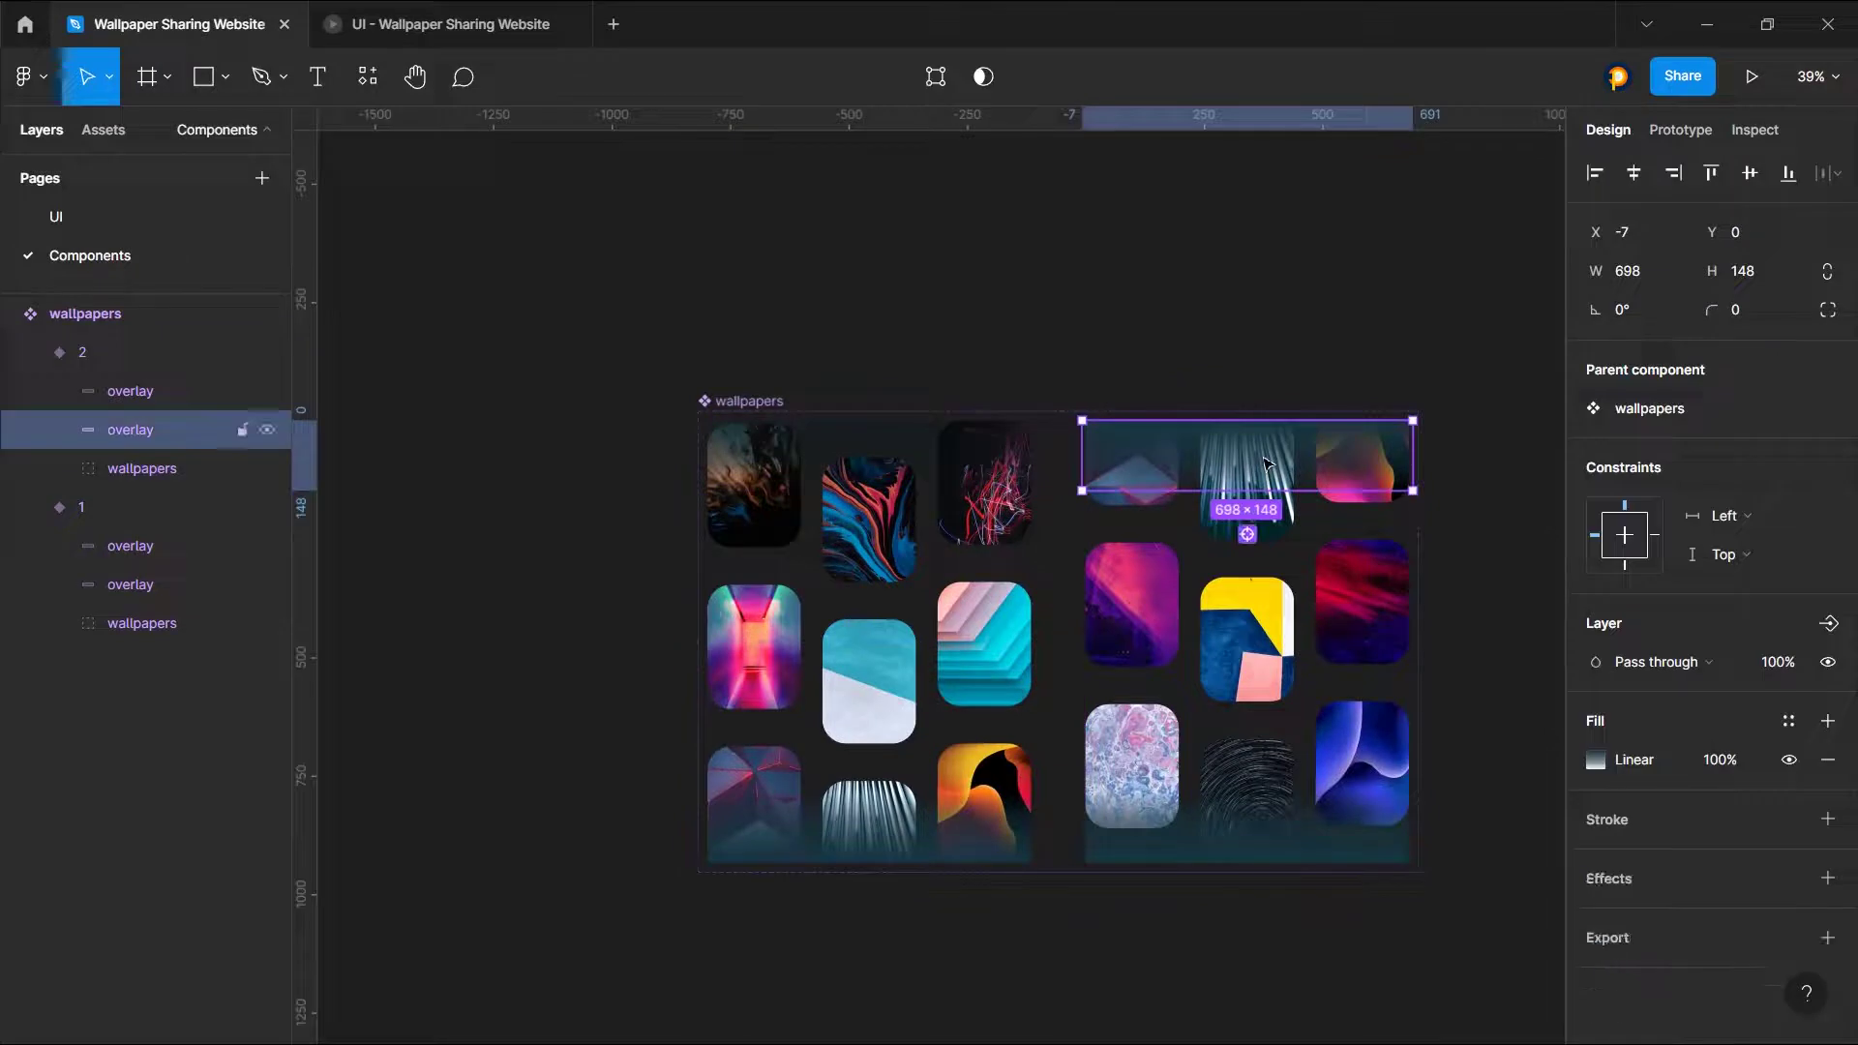
left_click(1655, 661)
left_click(1650, 525)
left_click(1222, 324)
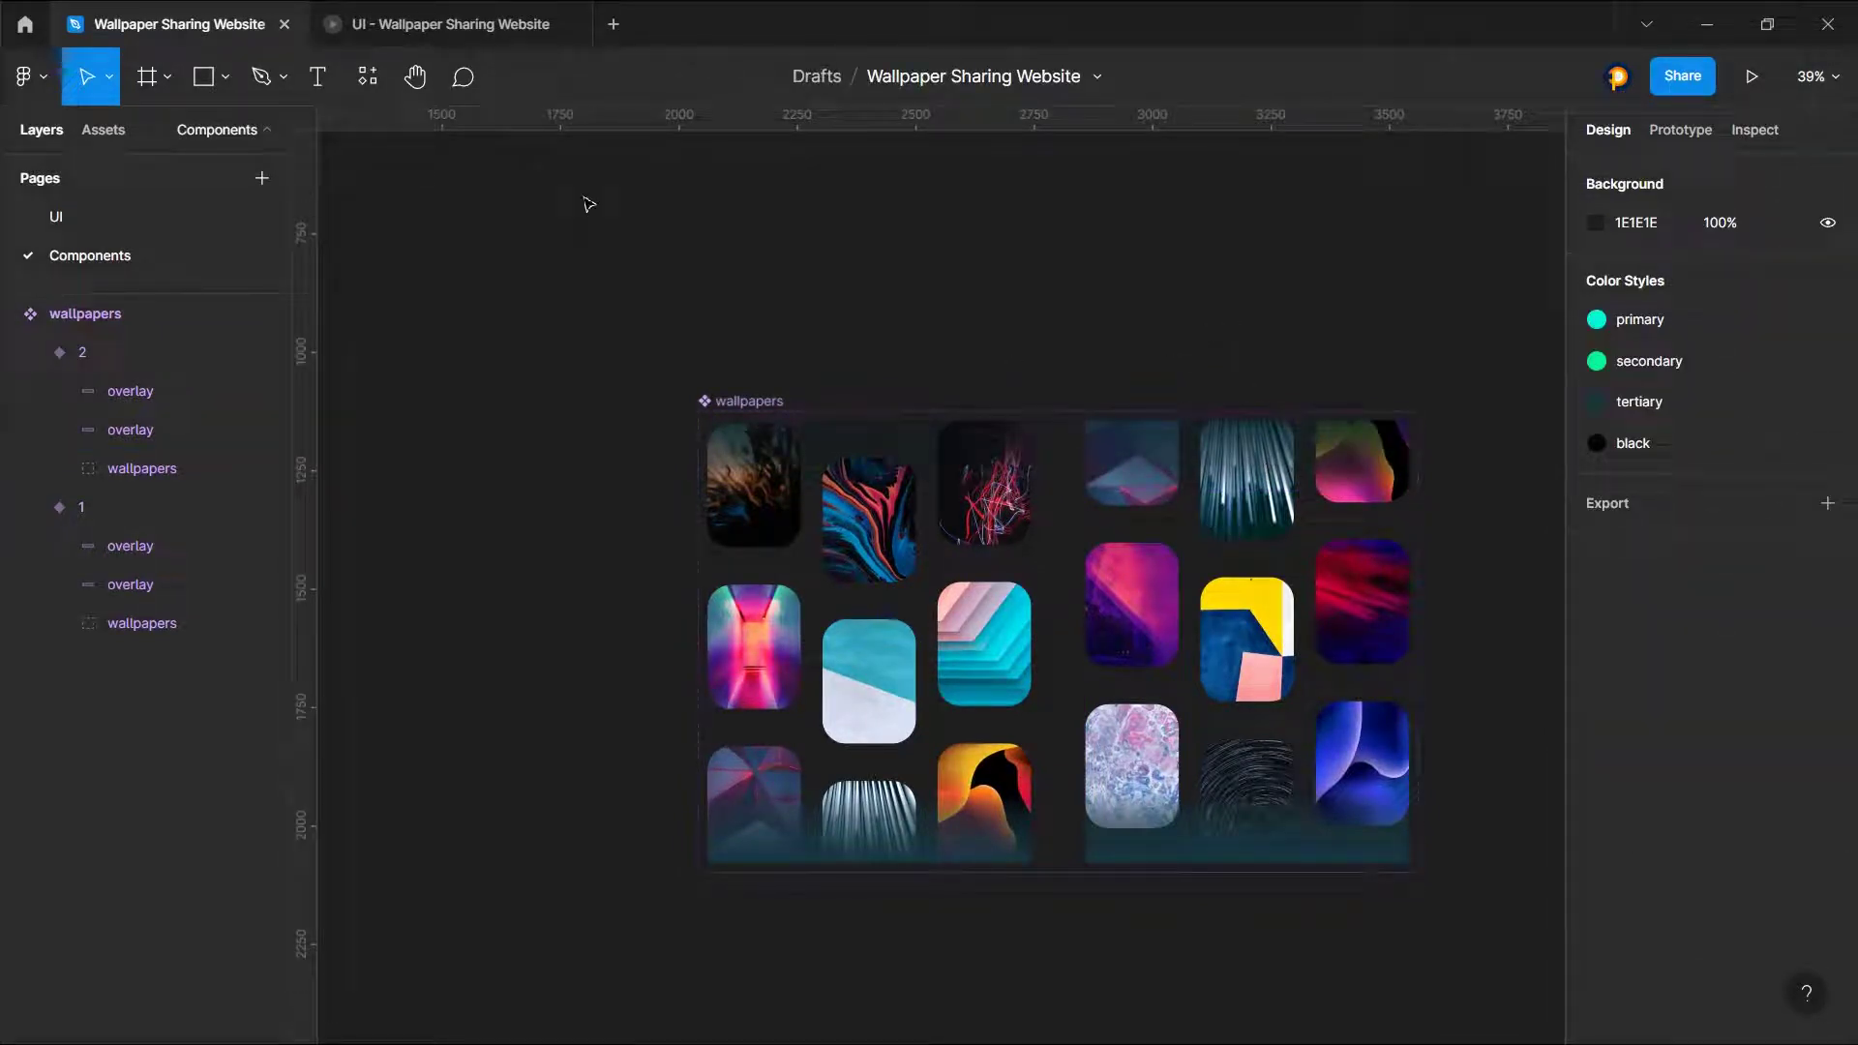
Step: Set the blend mode of the lower overlay to Darken in both wallpapers variants
double_click(839, 850)
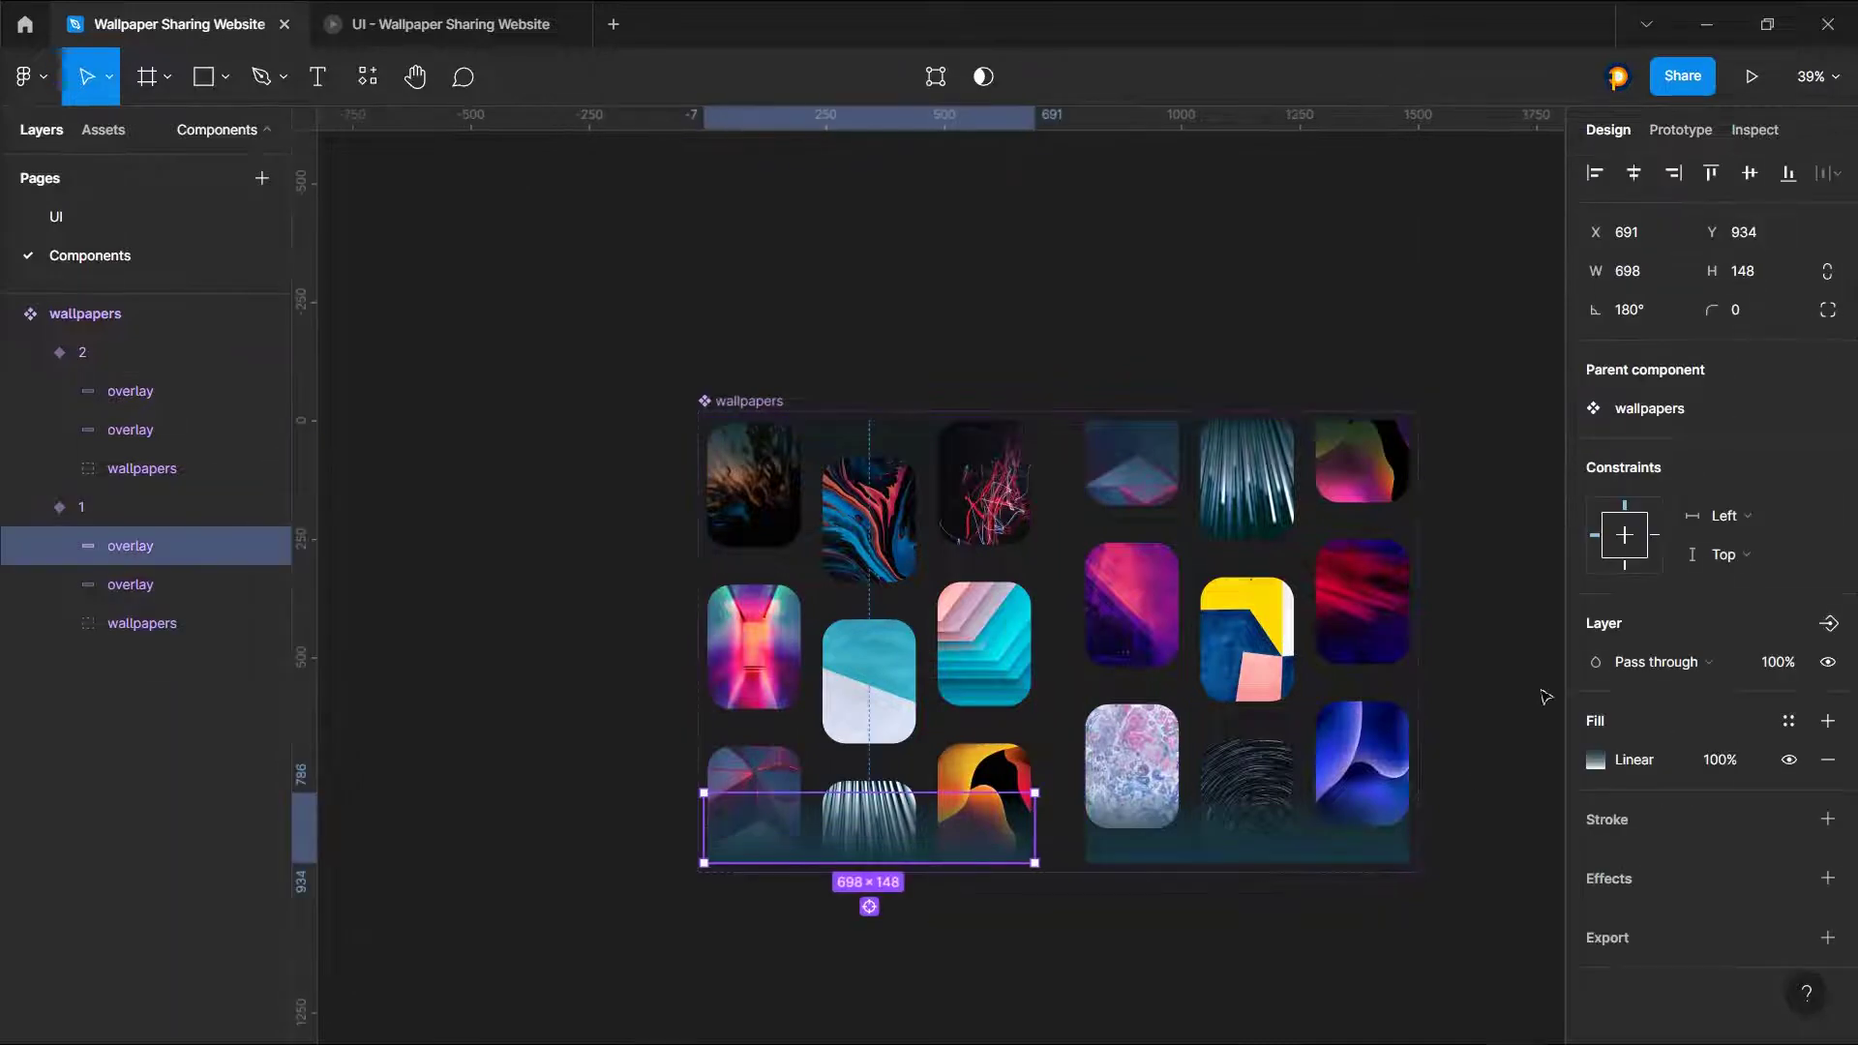
left_click(1656, 662)
left_click(1638, 518)
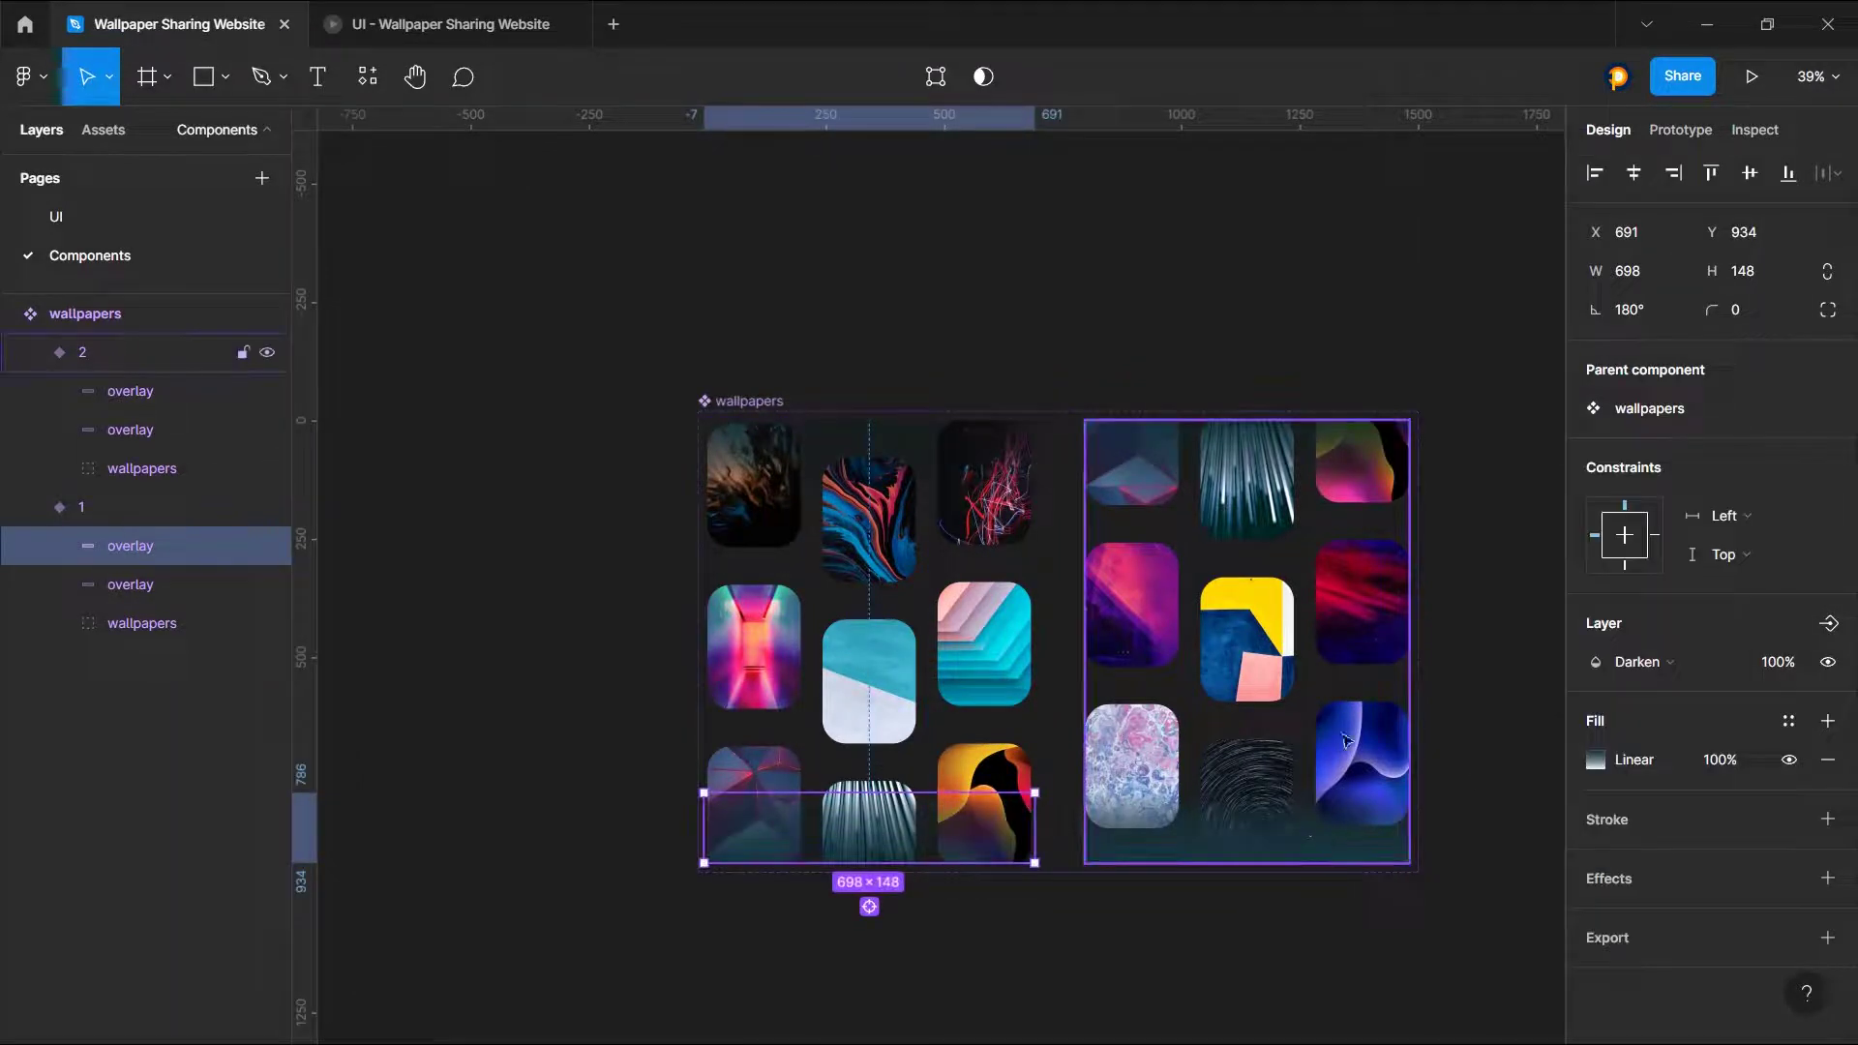
double_click(1312, 839)
left_click(1645, 662)
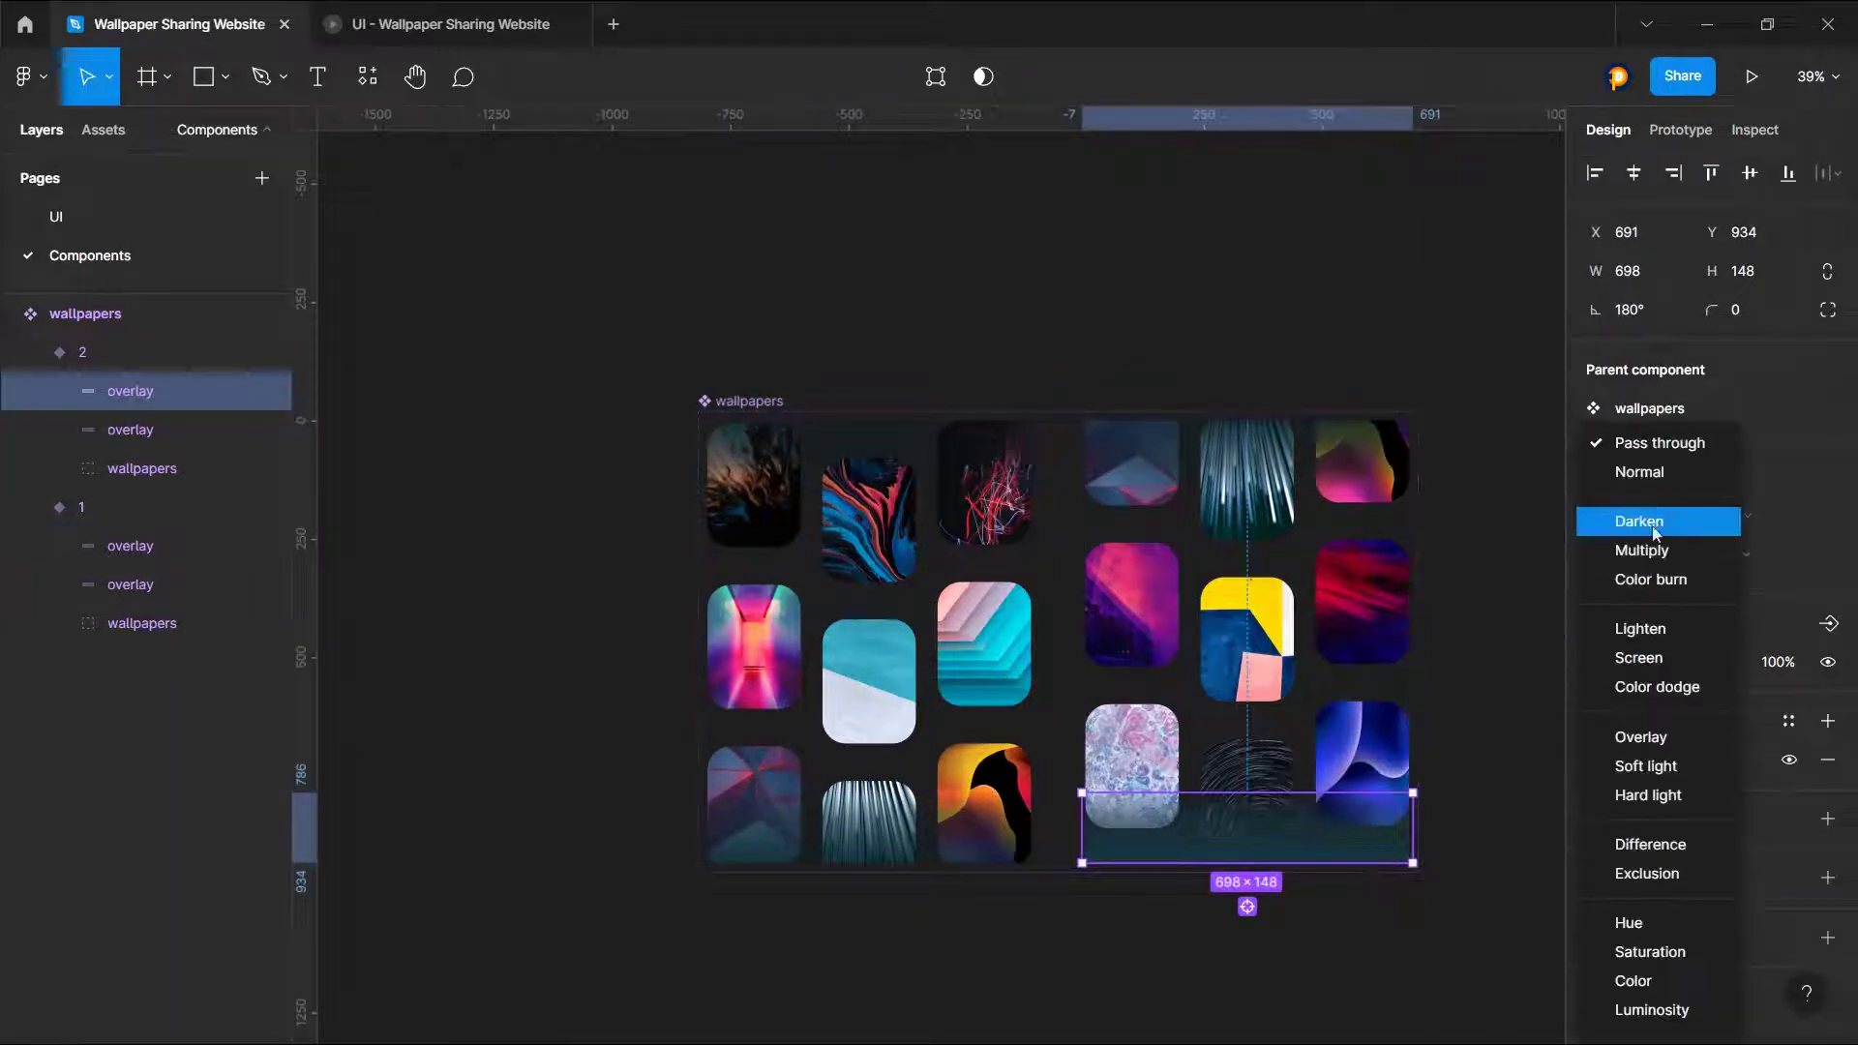
left_click(1656, 523)
left_click(1182, 325)
Step: Present the landing page frame from the UI page as a prototype
left_click(58, 216)
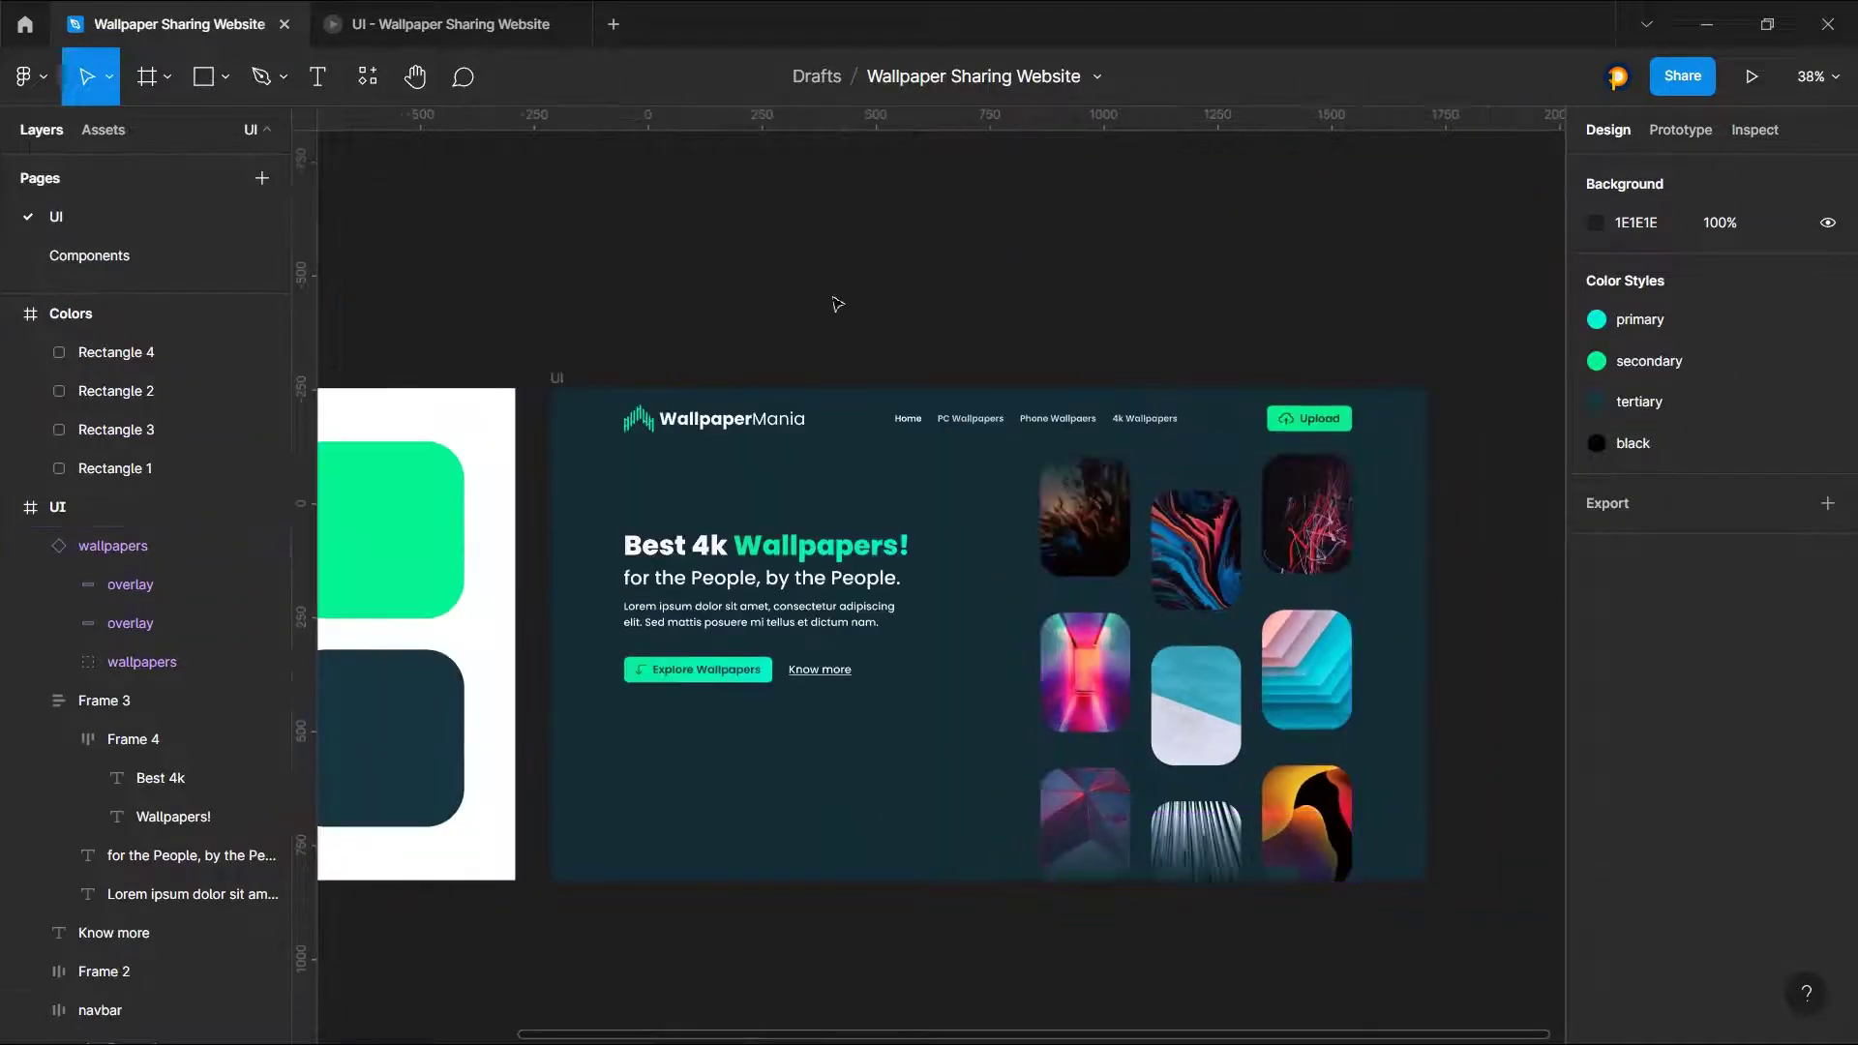
scroll(631, 227, "down", 5)
scroll(631, 227, "up", 1)
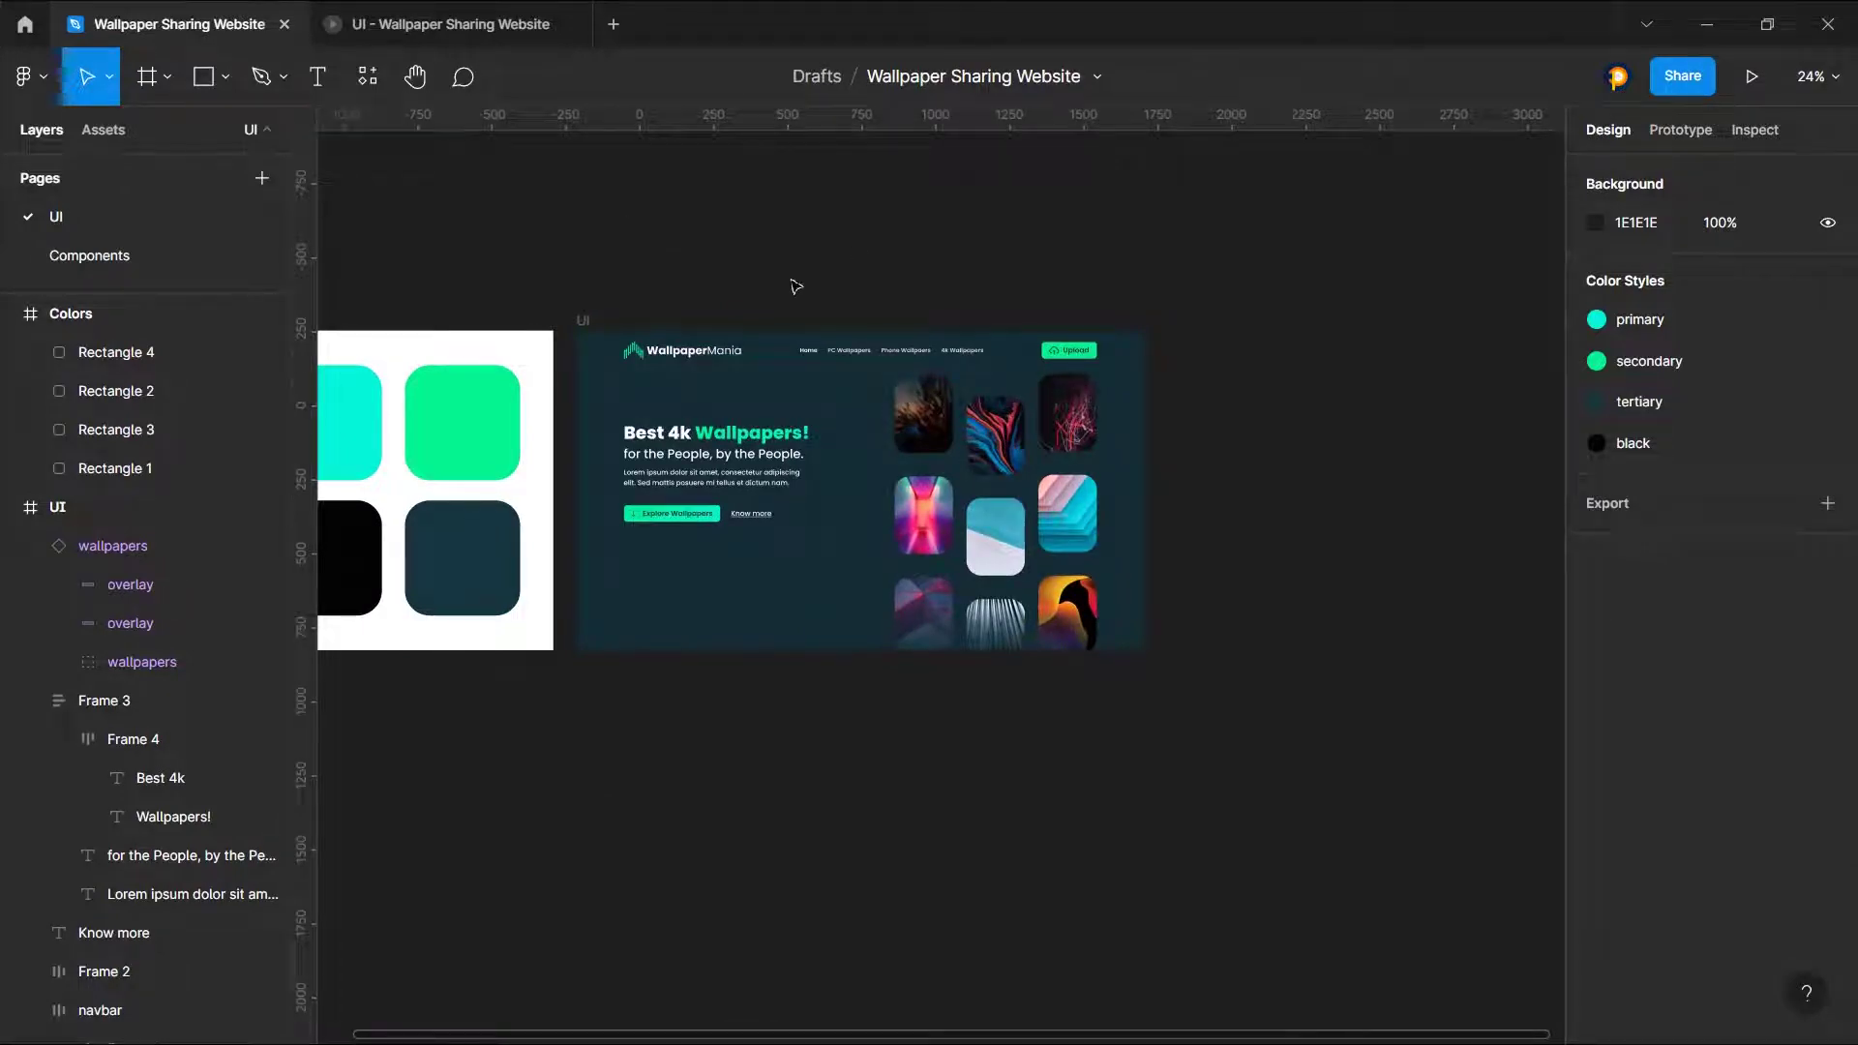
left_click(587, 321)
left_click(1752, 77)
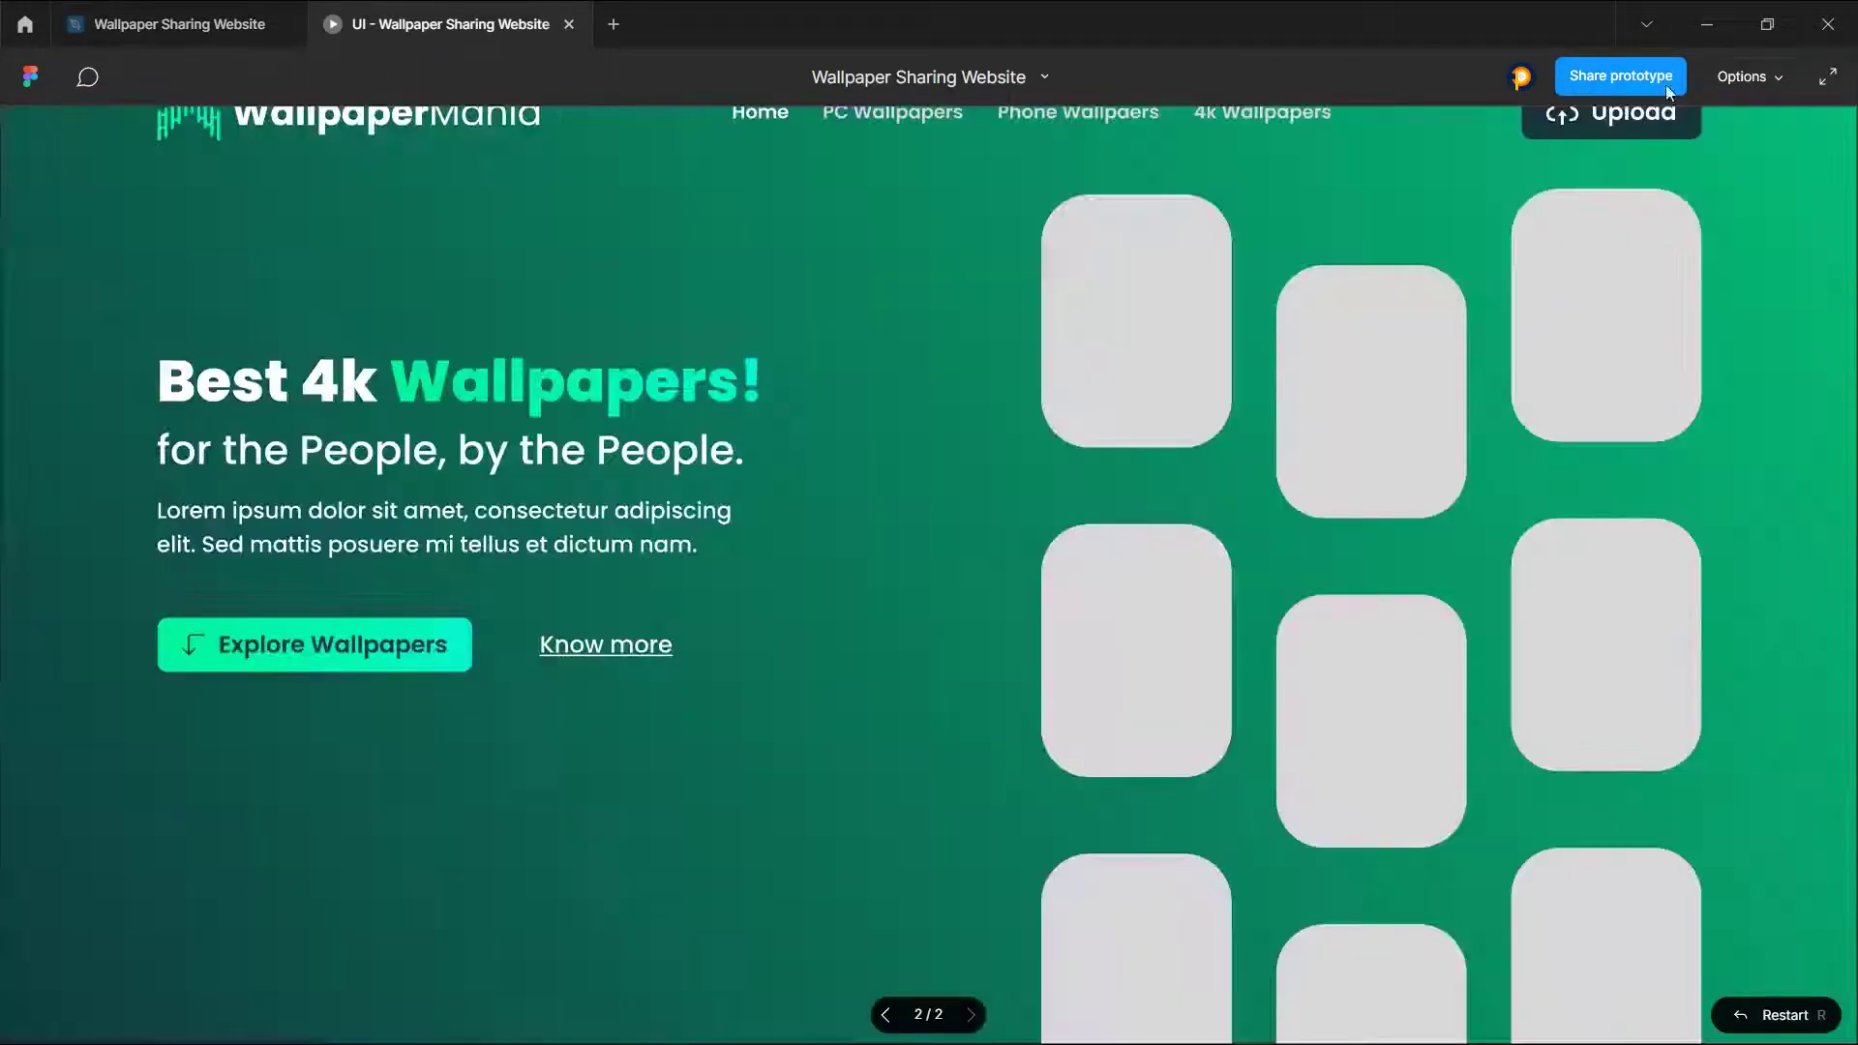
Step: Cycle the prototype preview through its zoom modes, including Width and Fit, and return to the design file
key("z")
key("z")
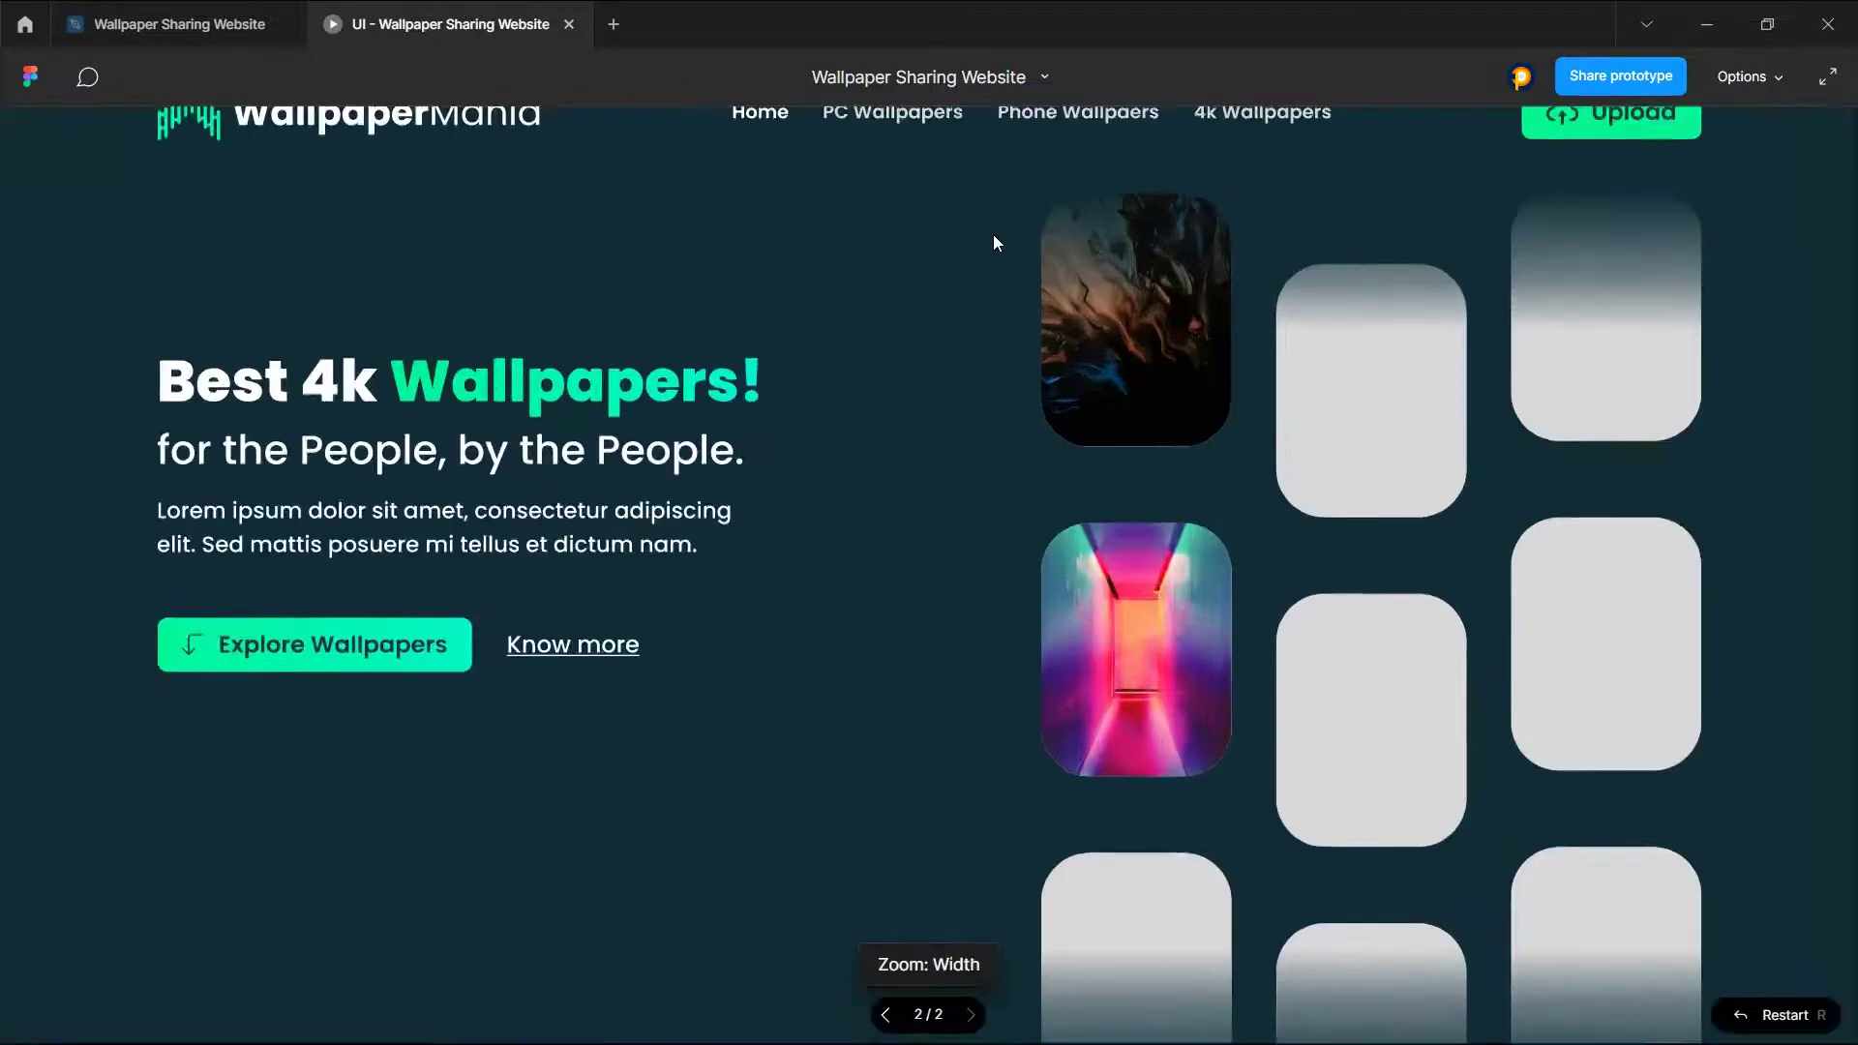
key("z")
key("z")
key("z")
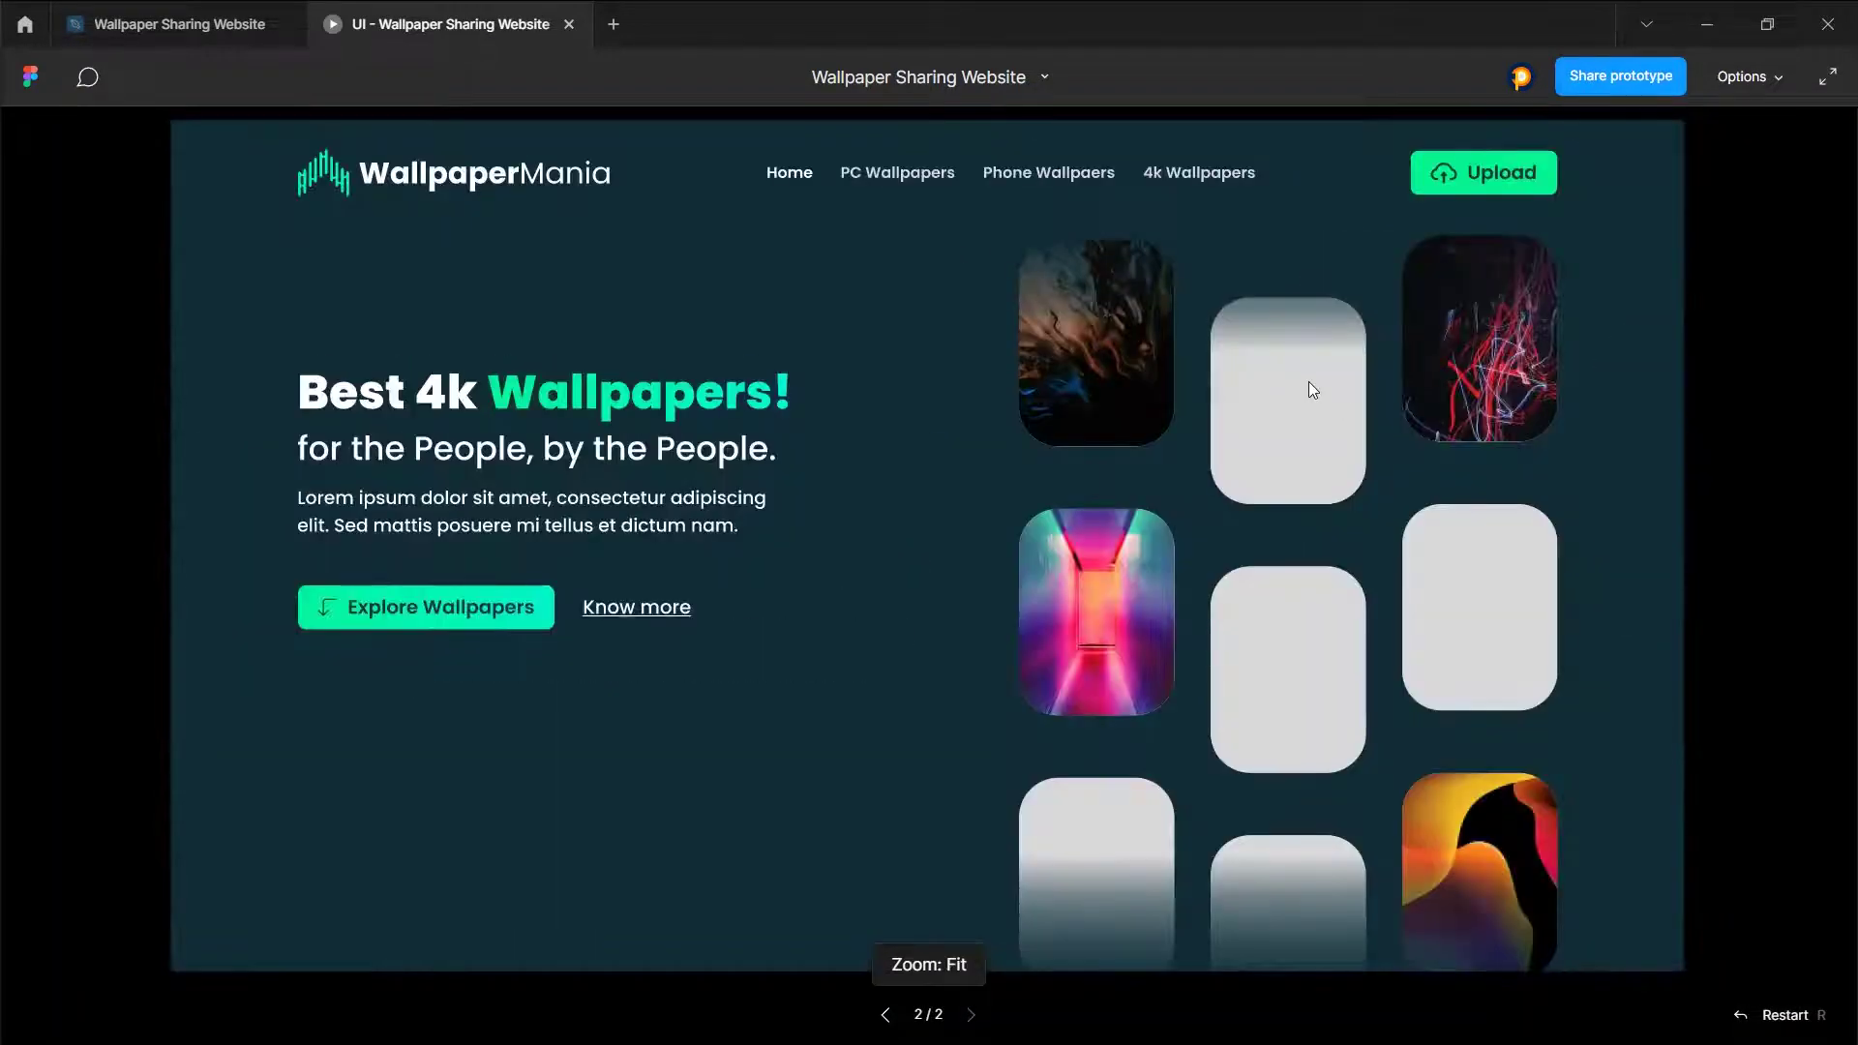
key("z")
key("ctrl+Tab")
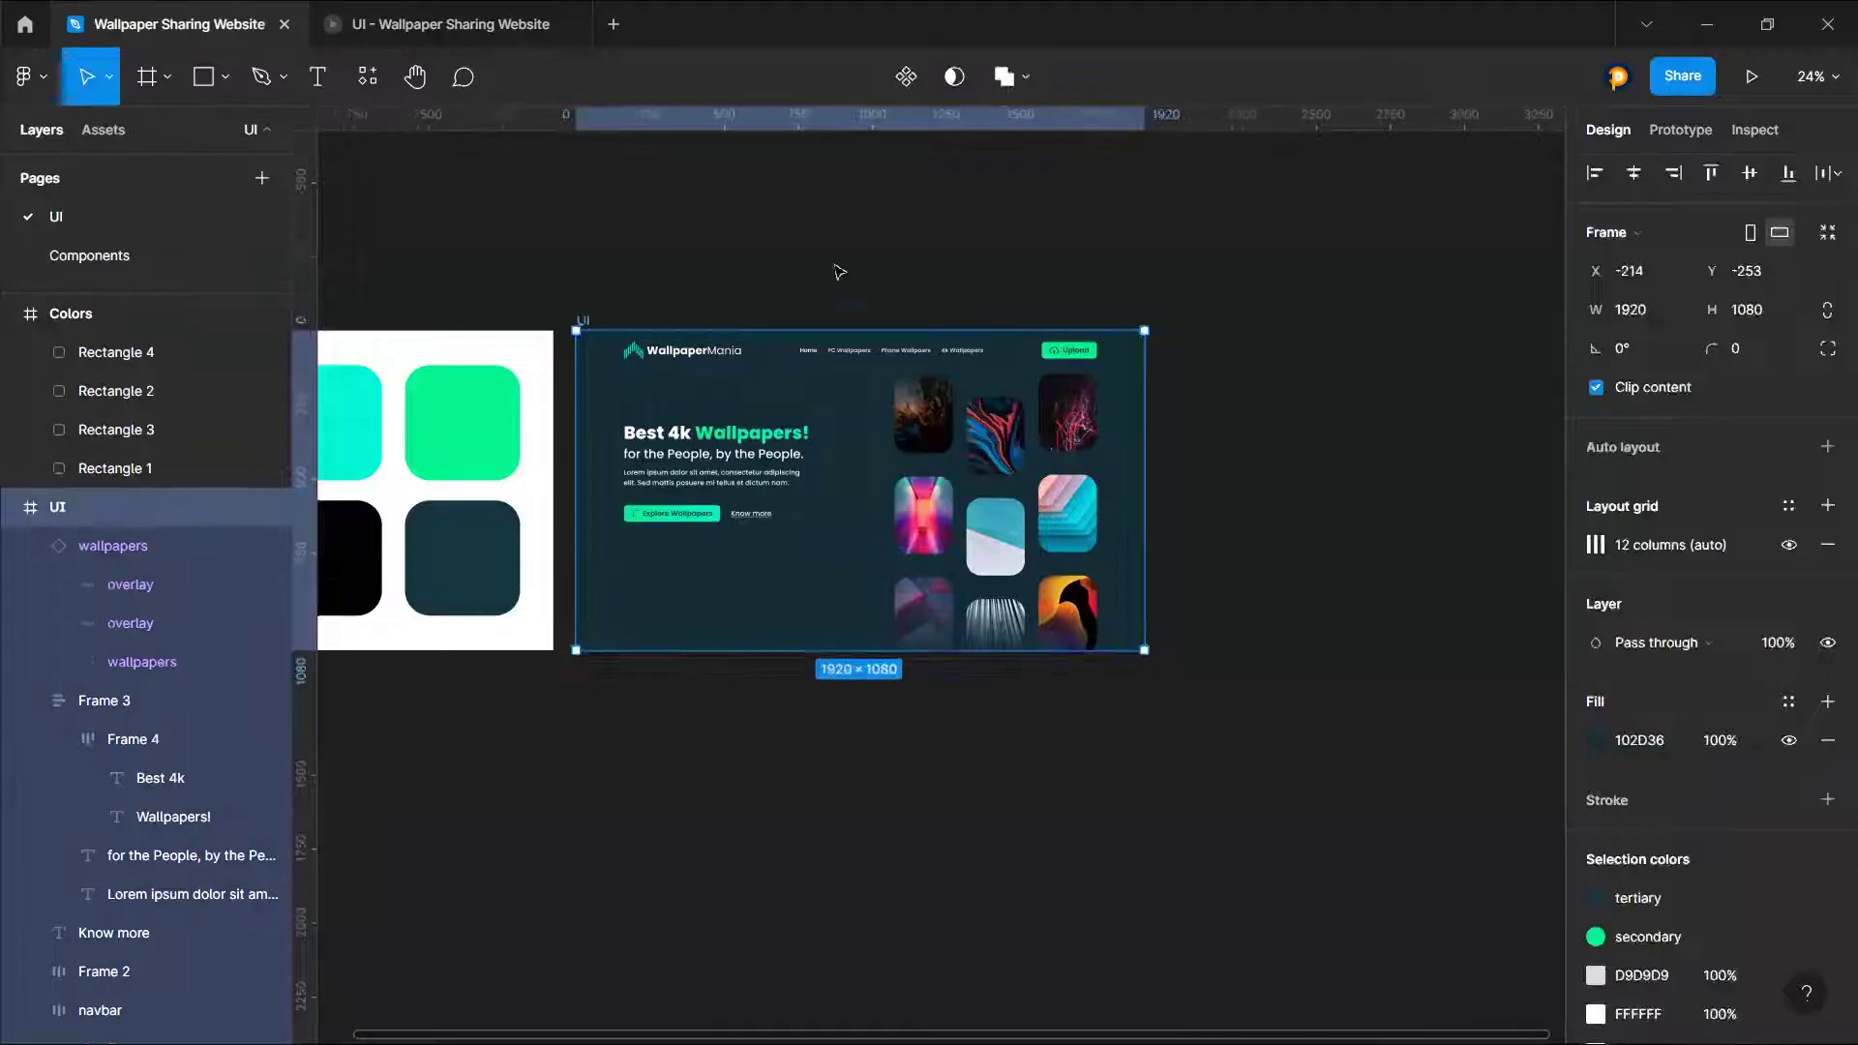
Step: Examine the delay interaction details of variant 1 on the Components page
left_click(838, 273)
left_click(179, 256)
left_click(1681, 130)
key("Escape")
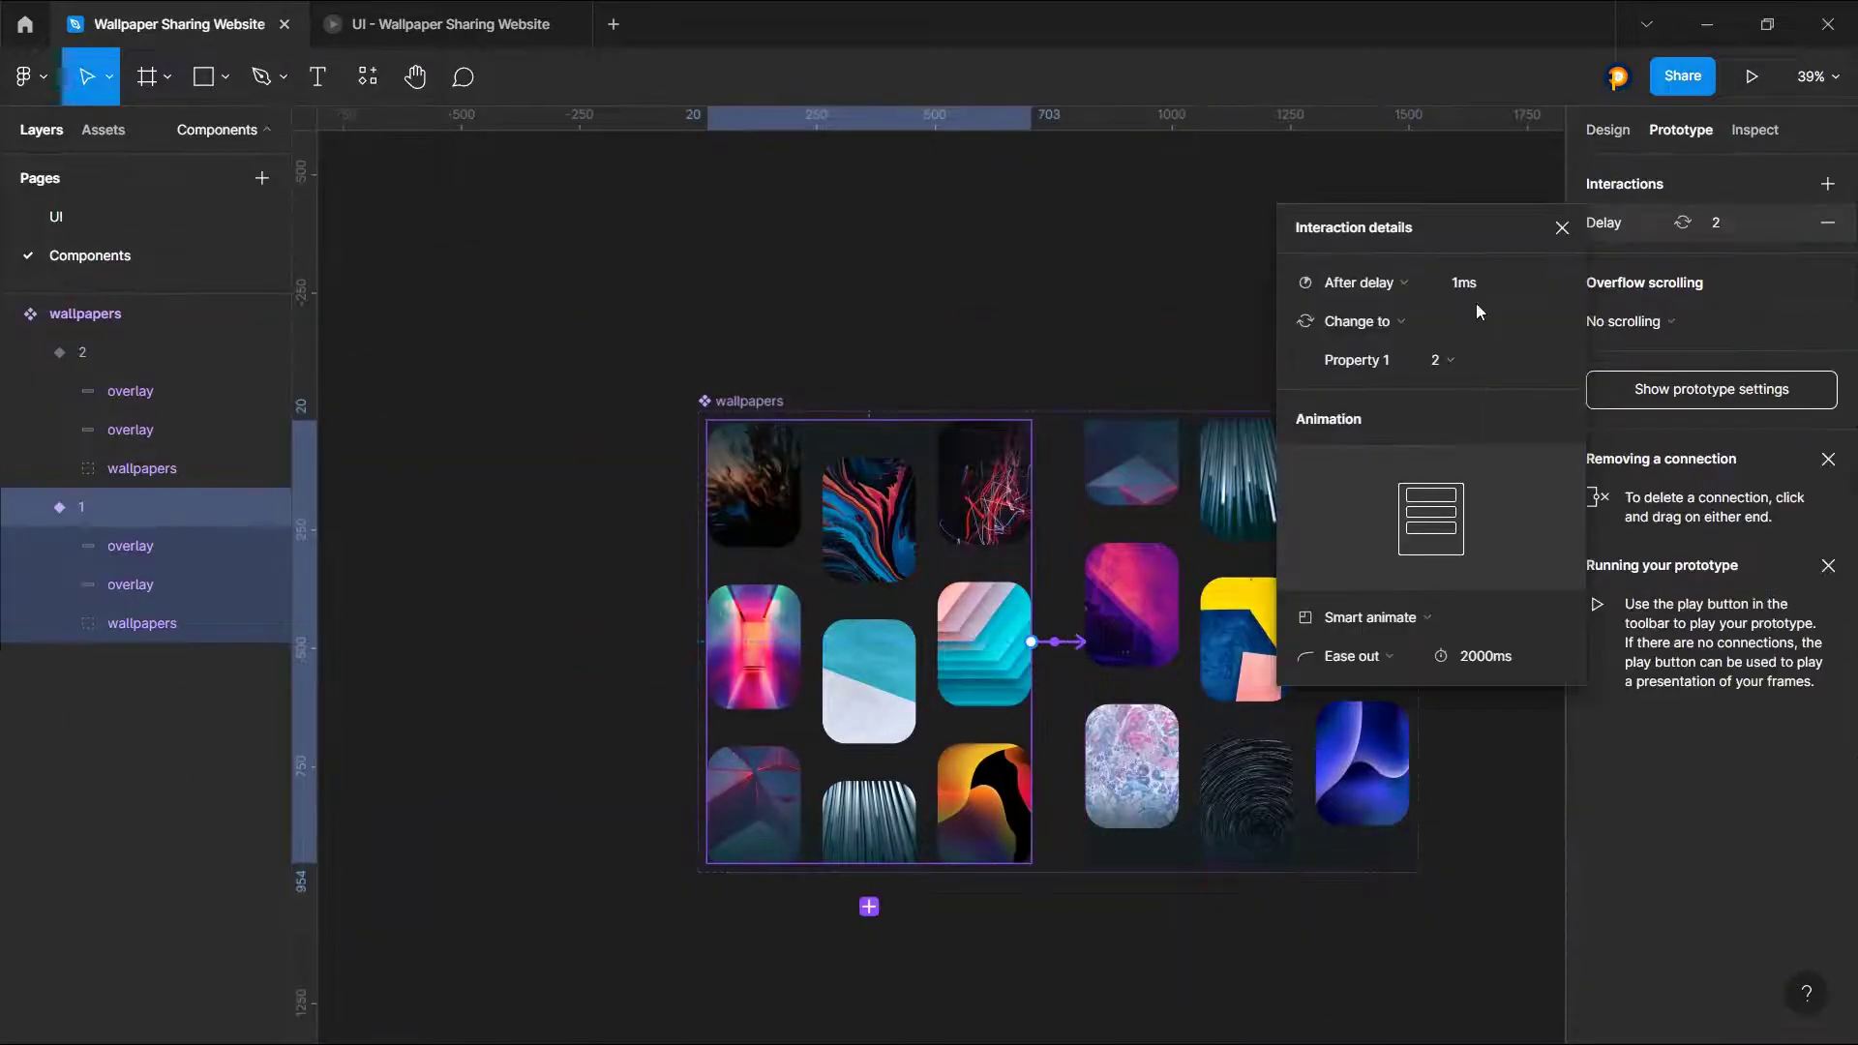
Step: Replay the landing page prototype to check the wallpaper scrolling animation, and return to the design file
key("ctrl+Tab")
key("Right")
key("Left")
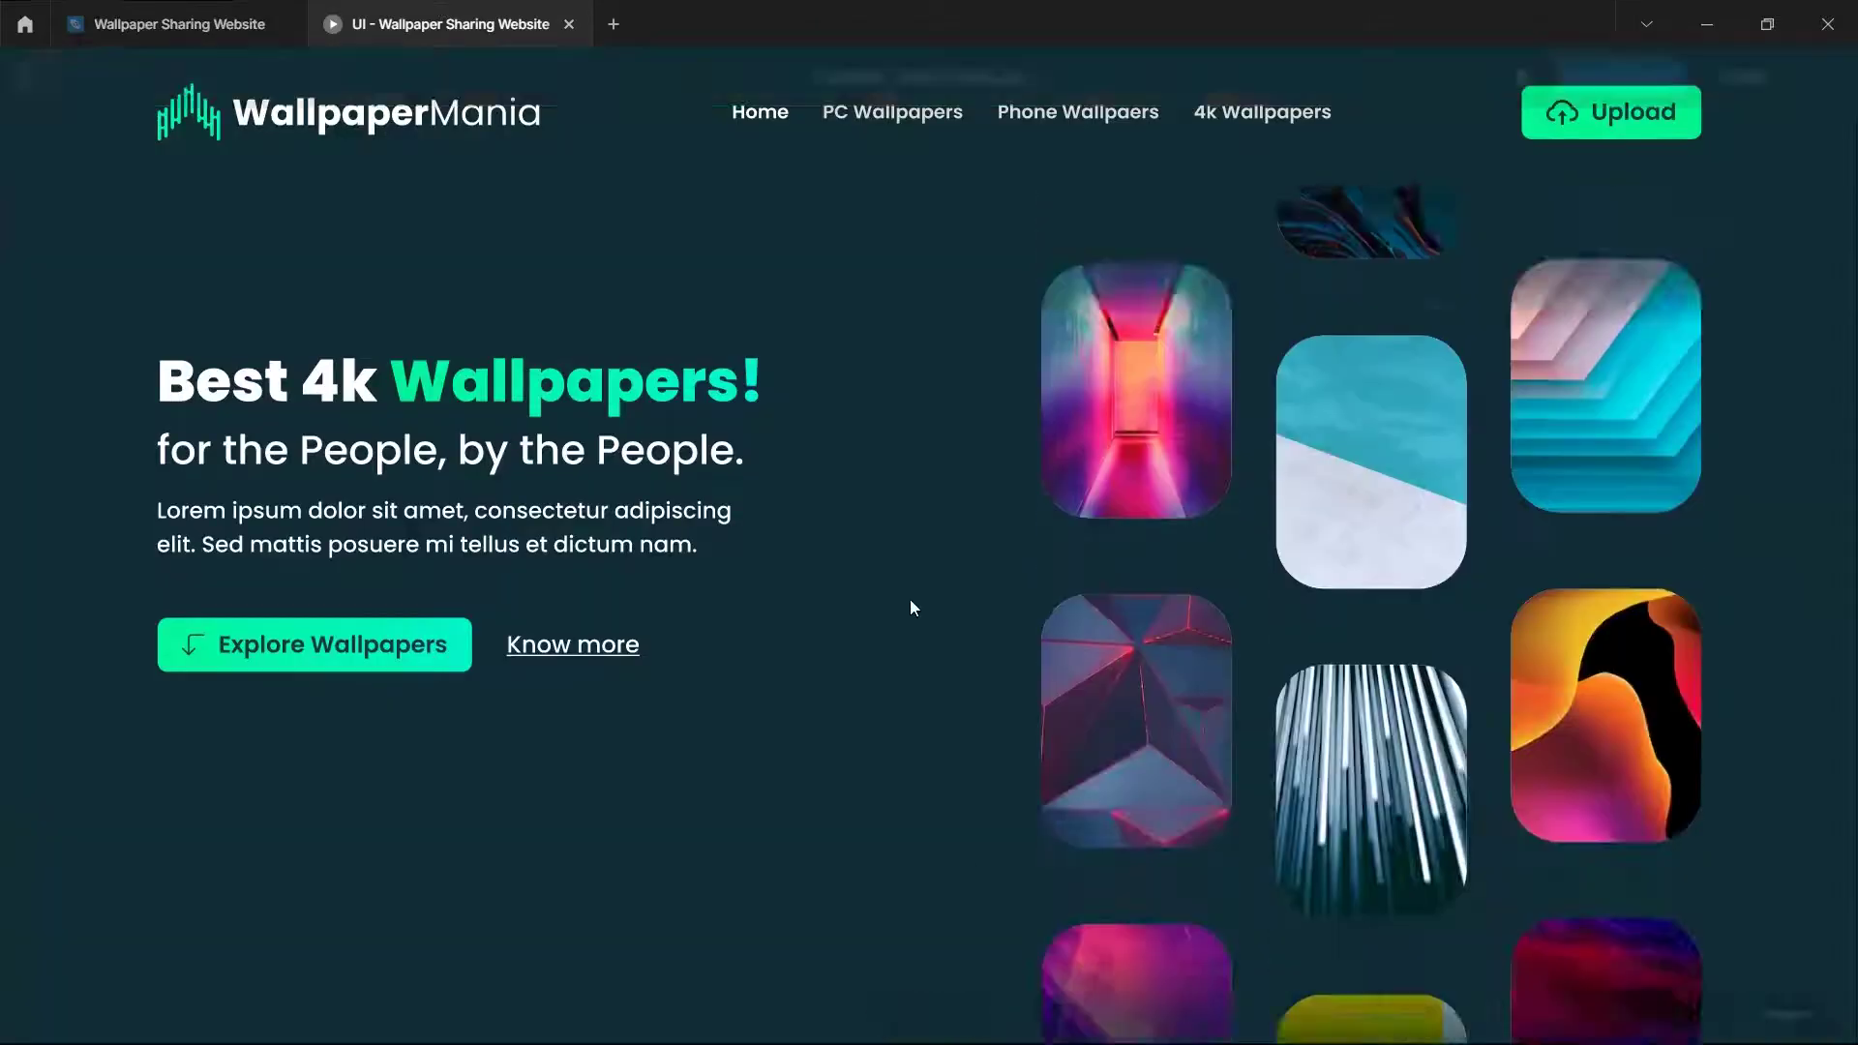
left_click(179, 24)
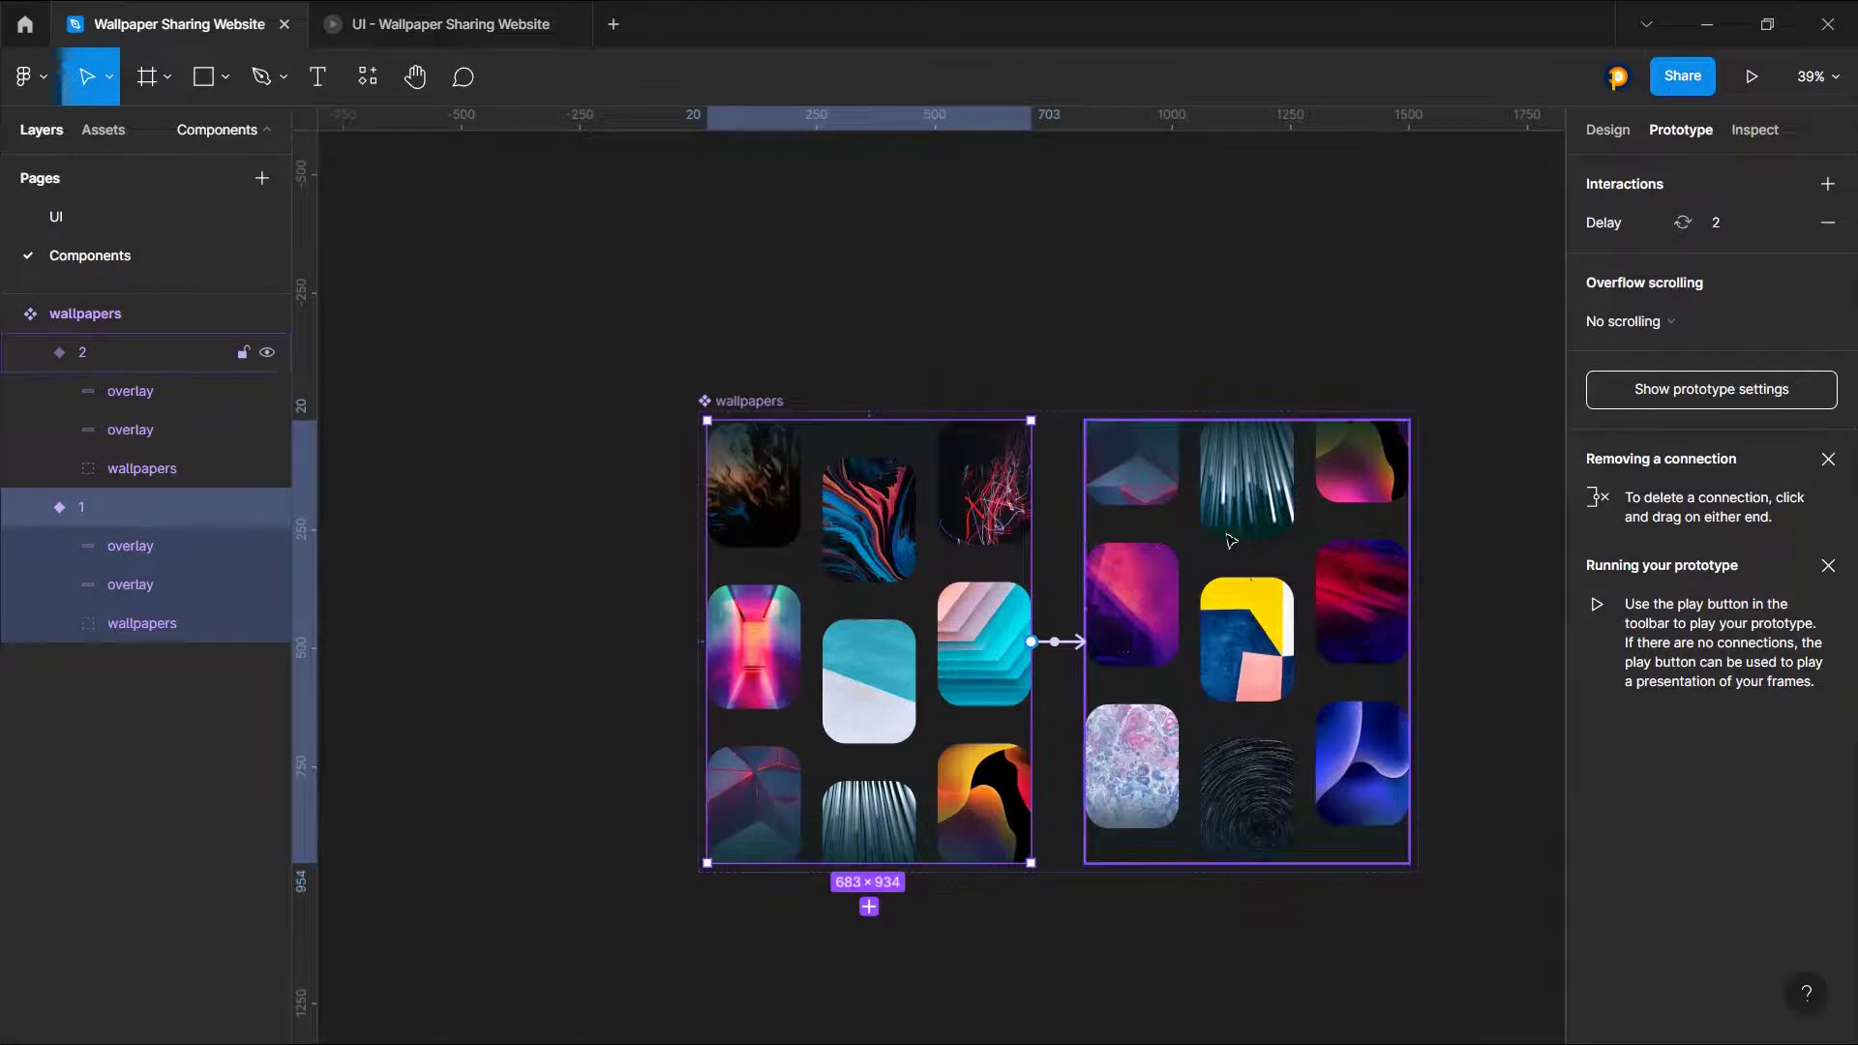
Step: Connect variant 2 of the wallpapers component back to variant 1 with an After delay trigger
left_click(1209, 503)
left_click_drag(1409, 642, 1006, 585)
left_click(1346, 278)
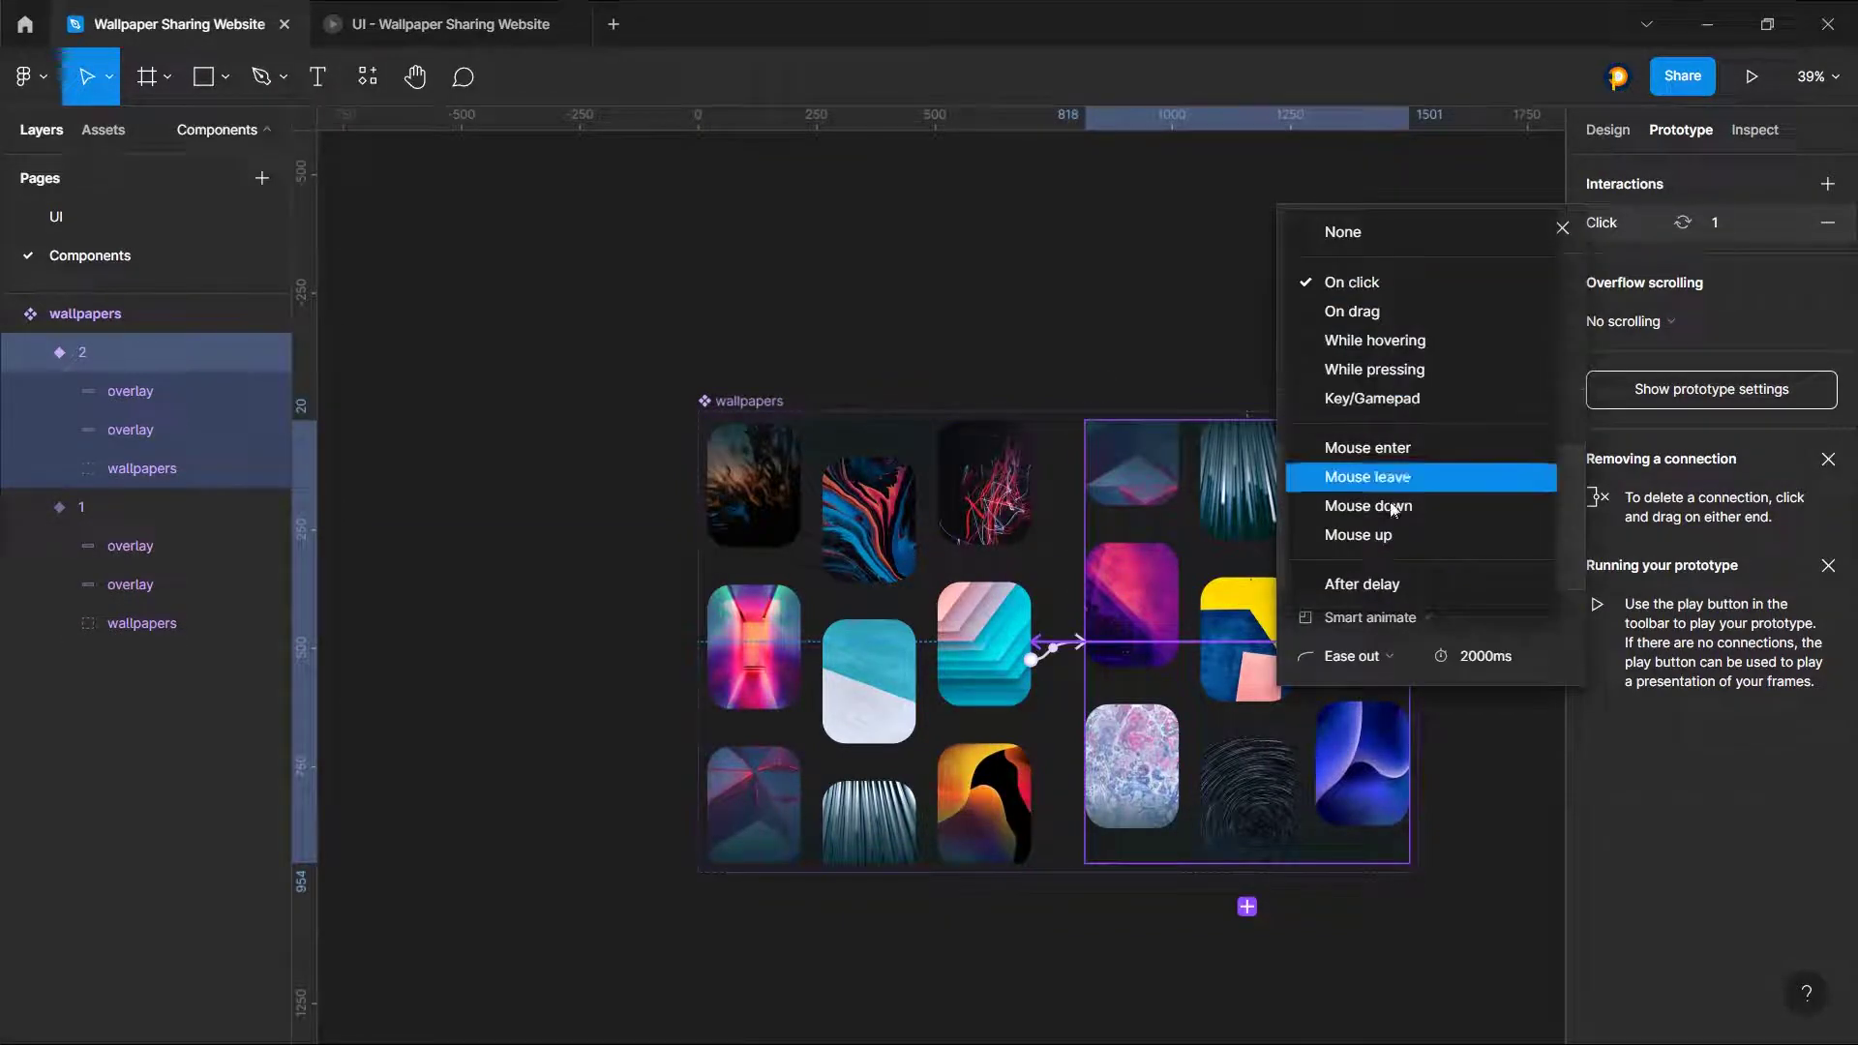
left_click(1363, 584)
left_click(1488, 290)
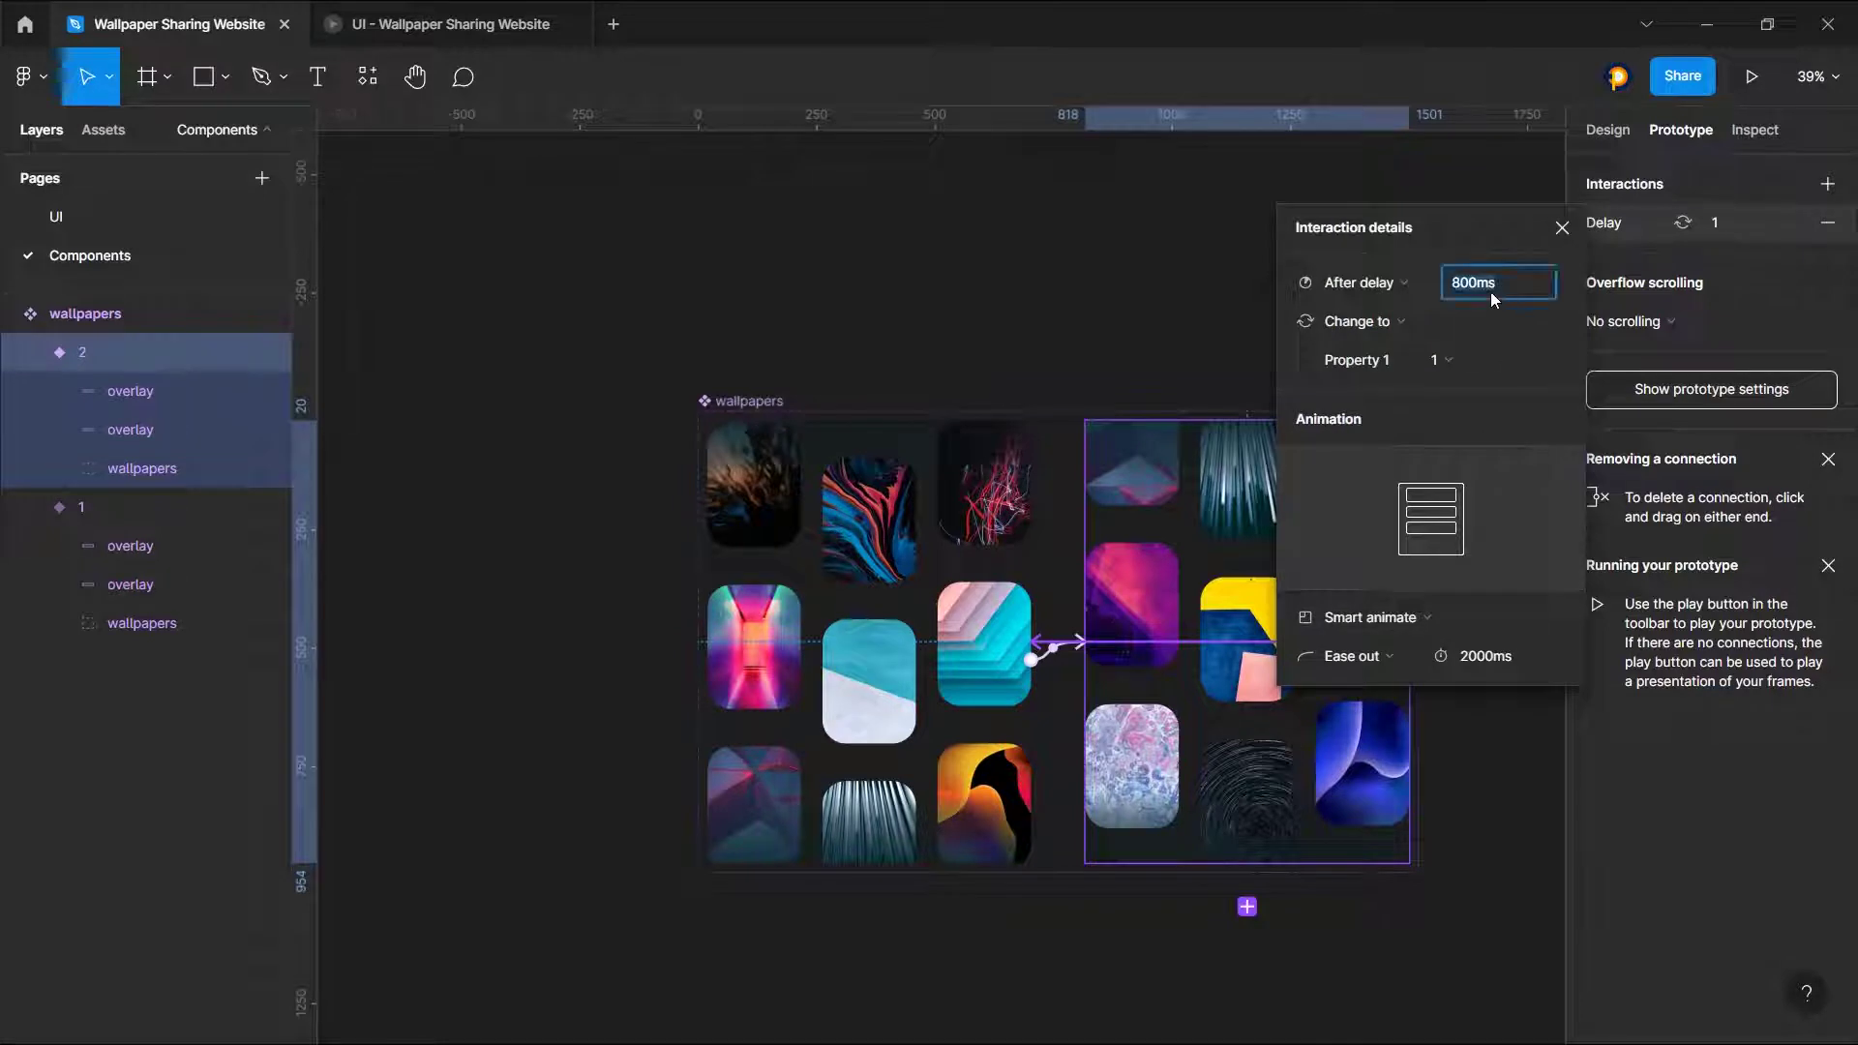
left_click(1562, 228)
Step: Set the delay on variant 2's interaction to 2001 ms, using variant 1's interaction as reference, and check the animation in the prototype preview
left_click(1049, 654)
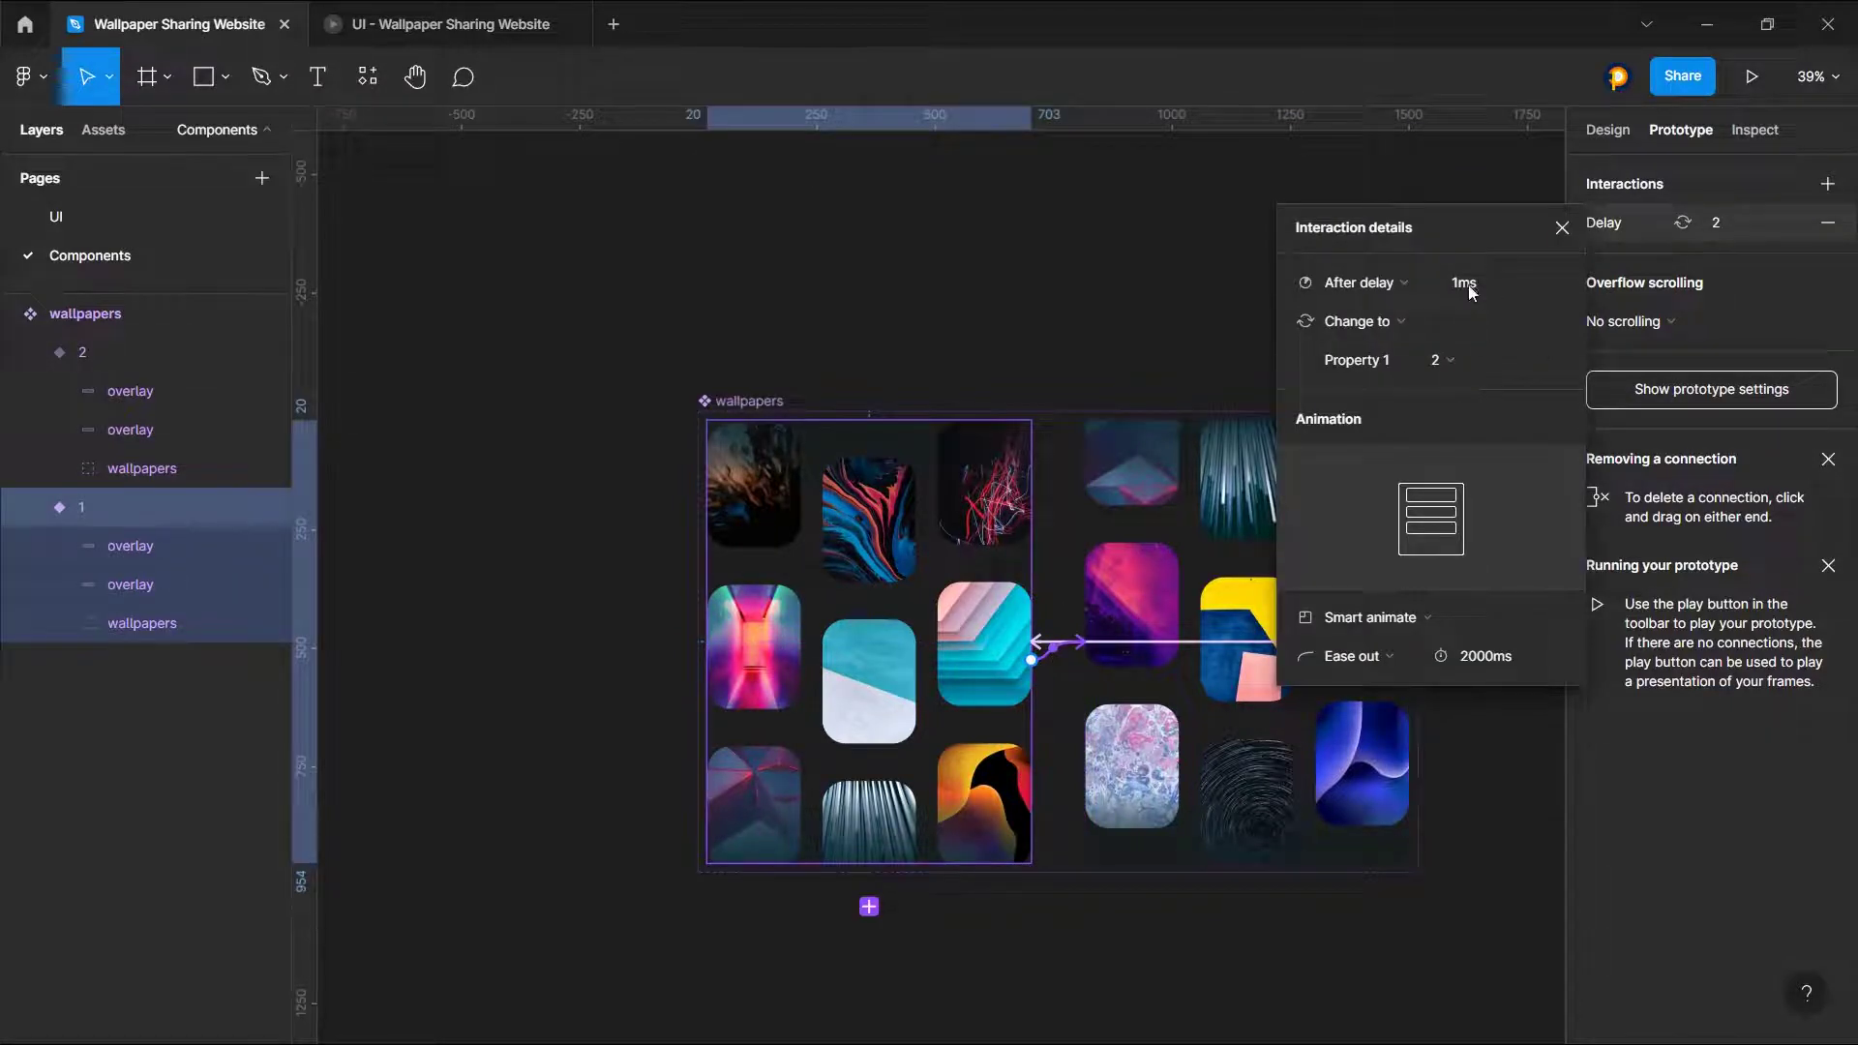
left_click(1562, 228)
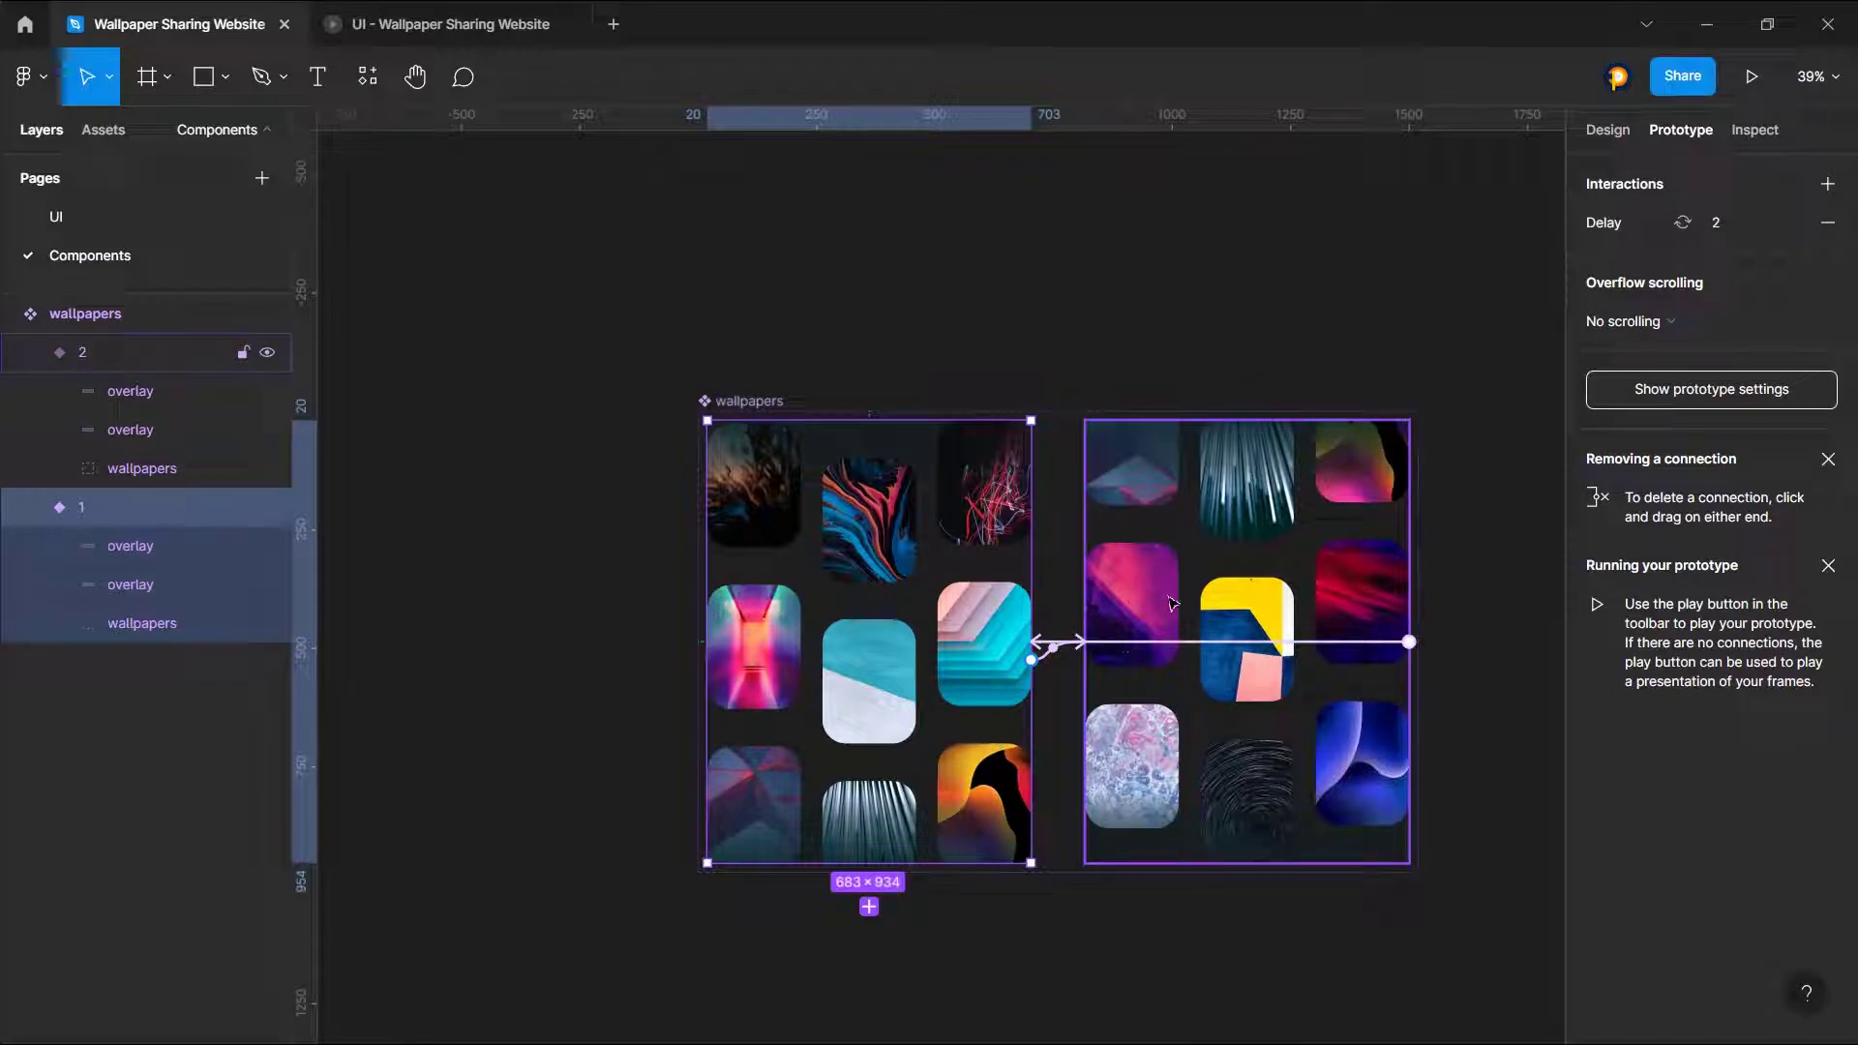
left_click(1181, 639)
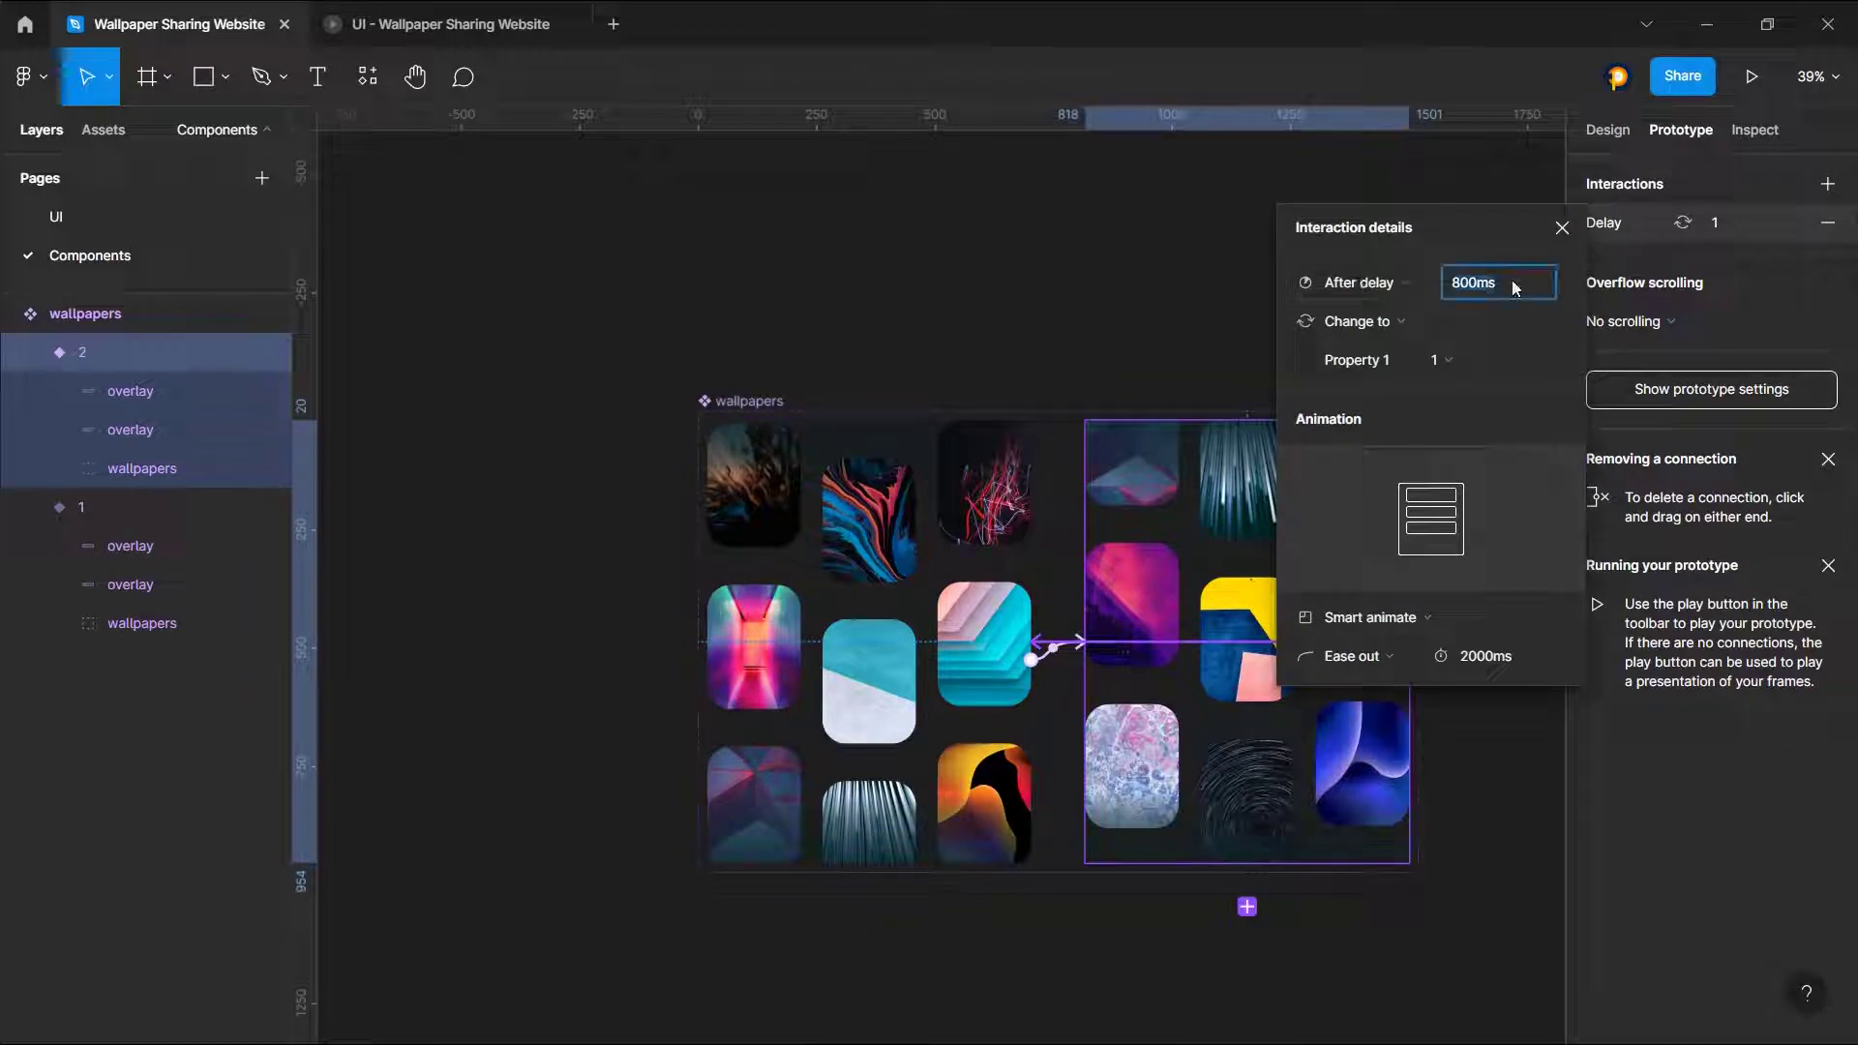
type("200")
left_click(1562, 228)
left_click(1035, 253)
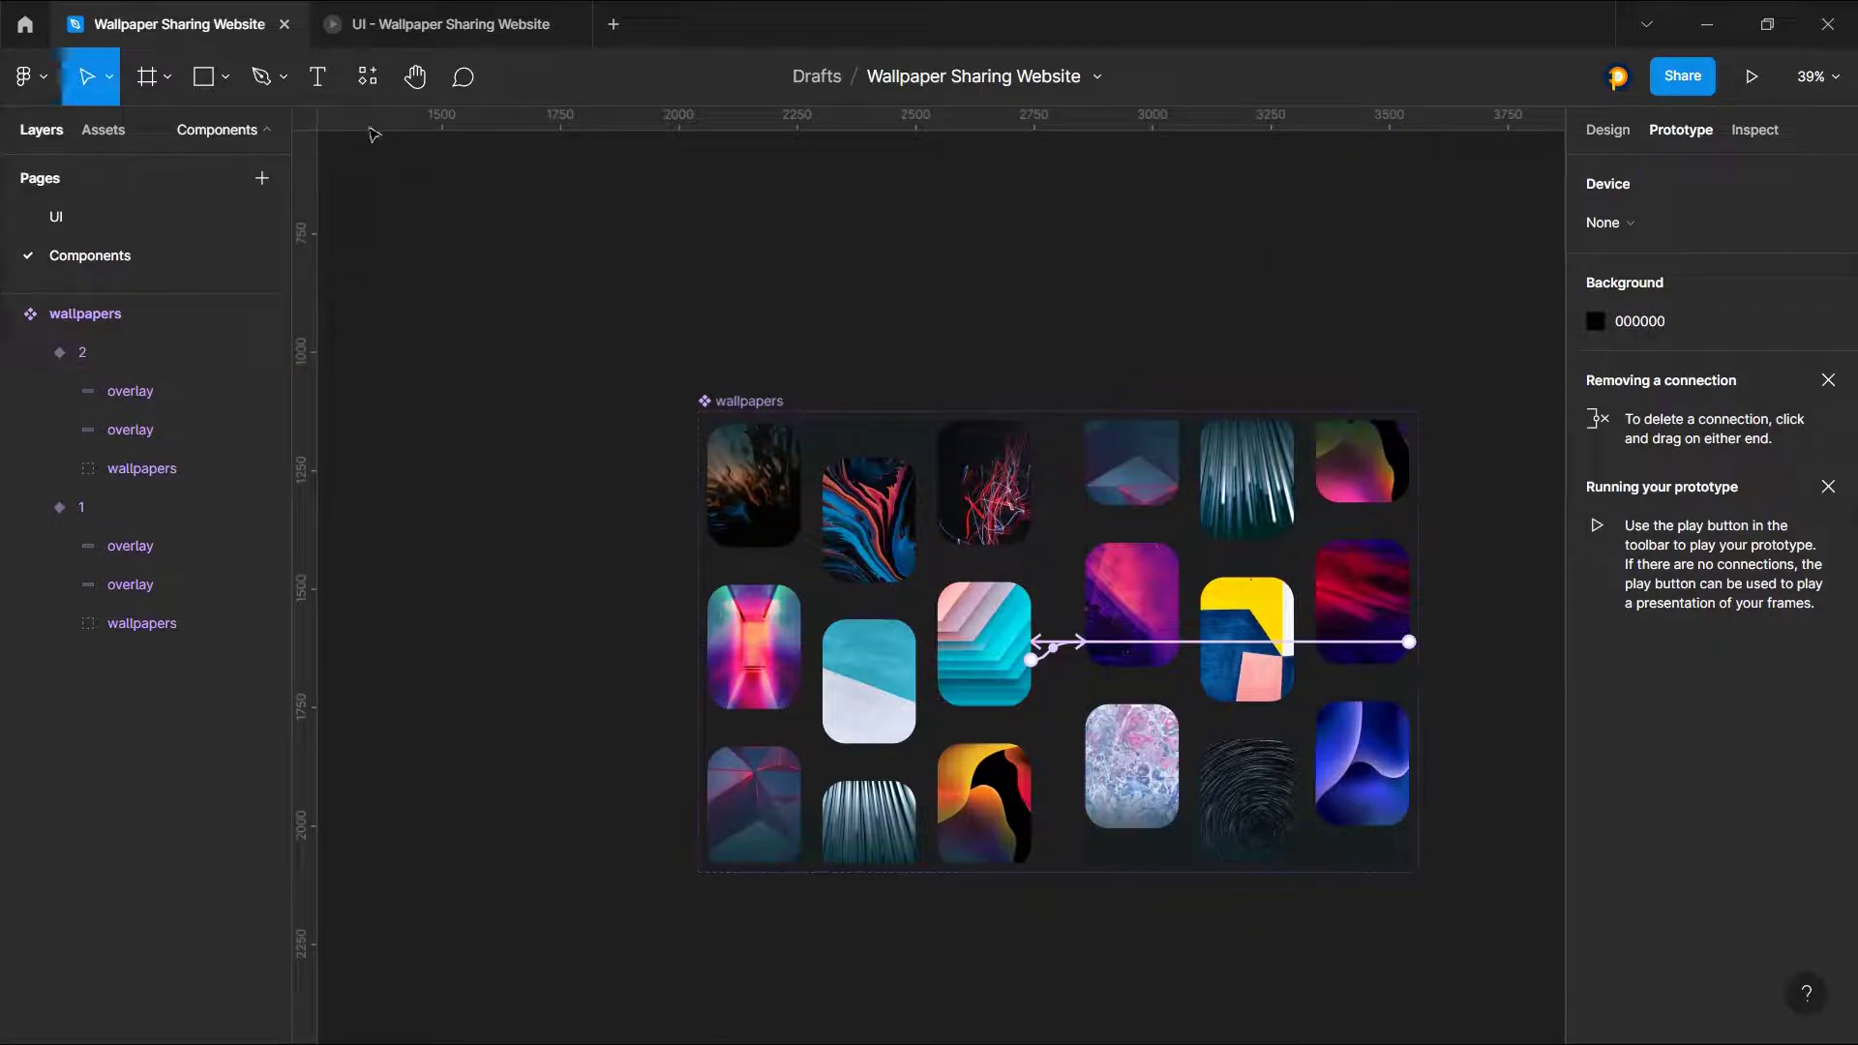
left_click(446, 24)
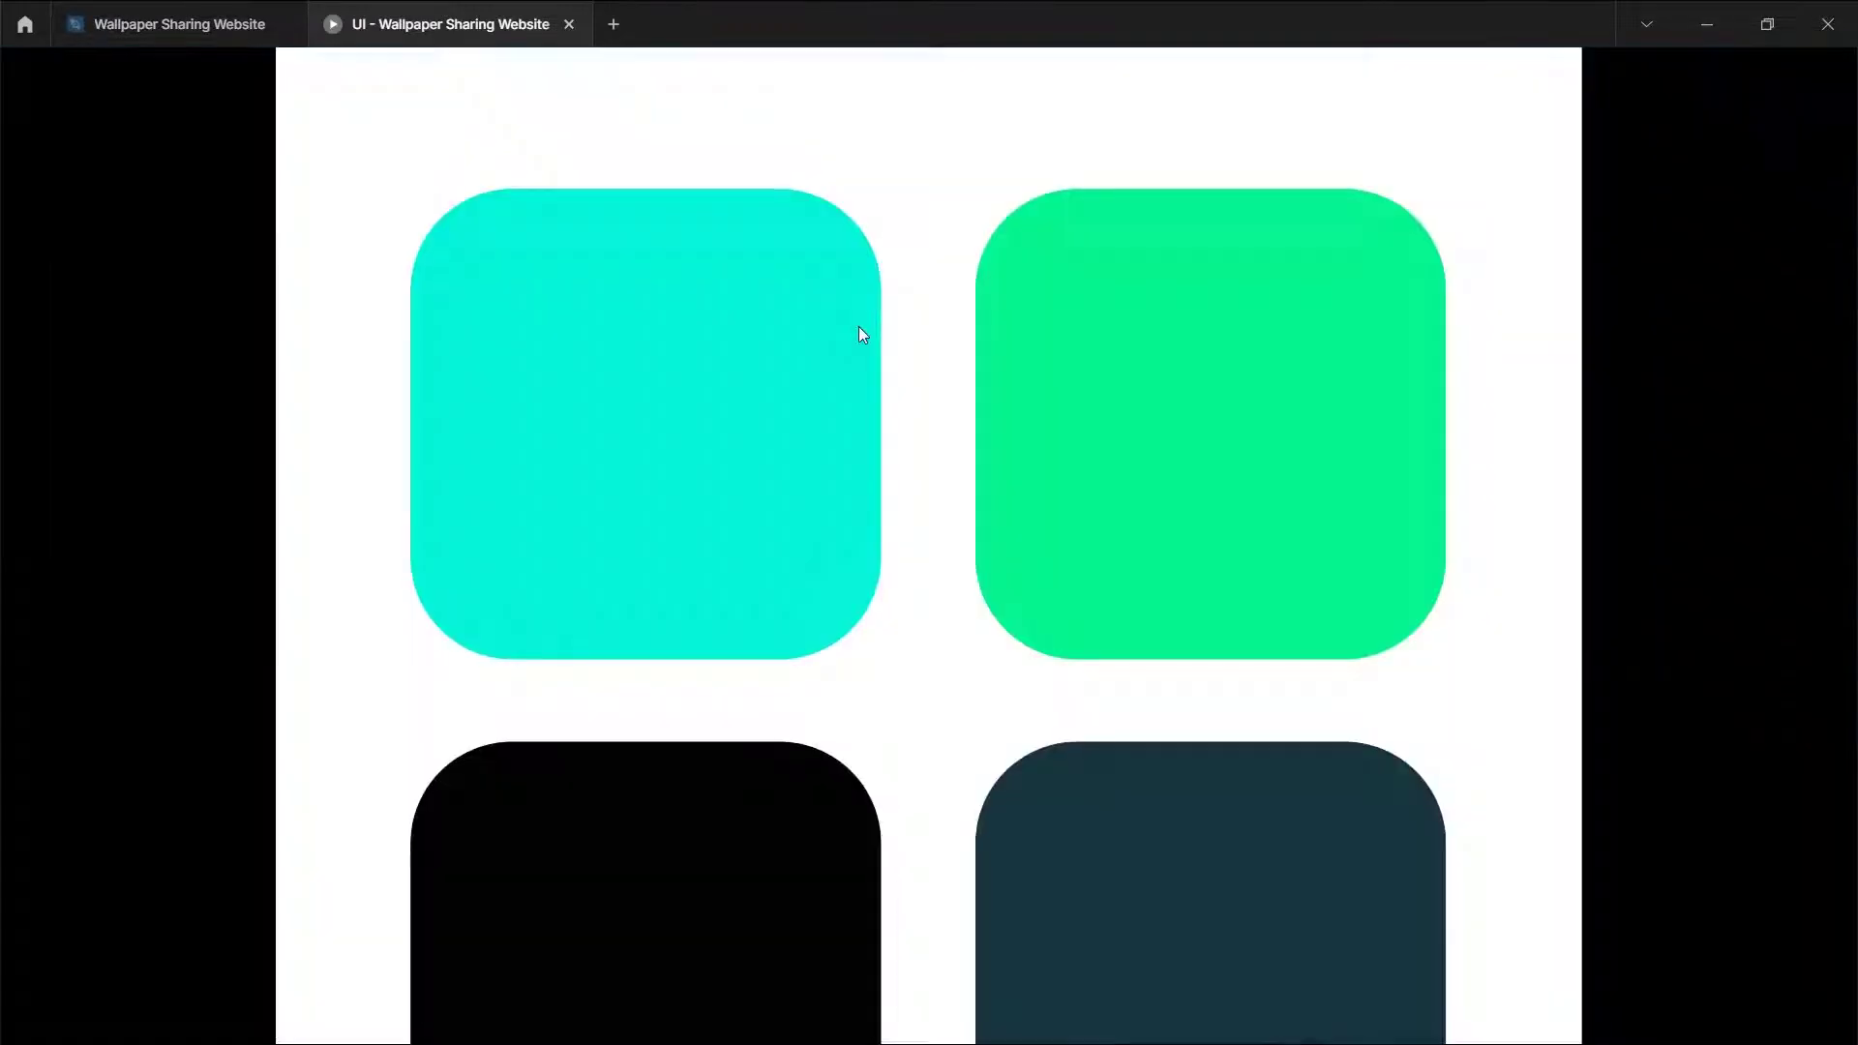
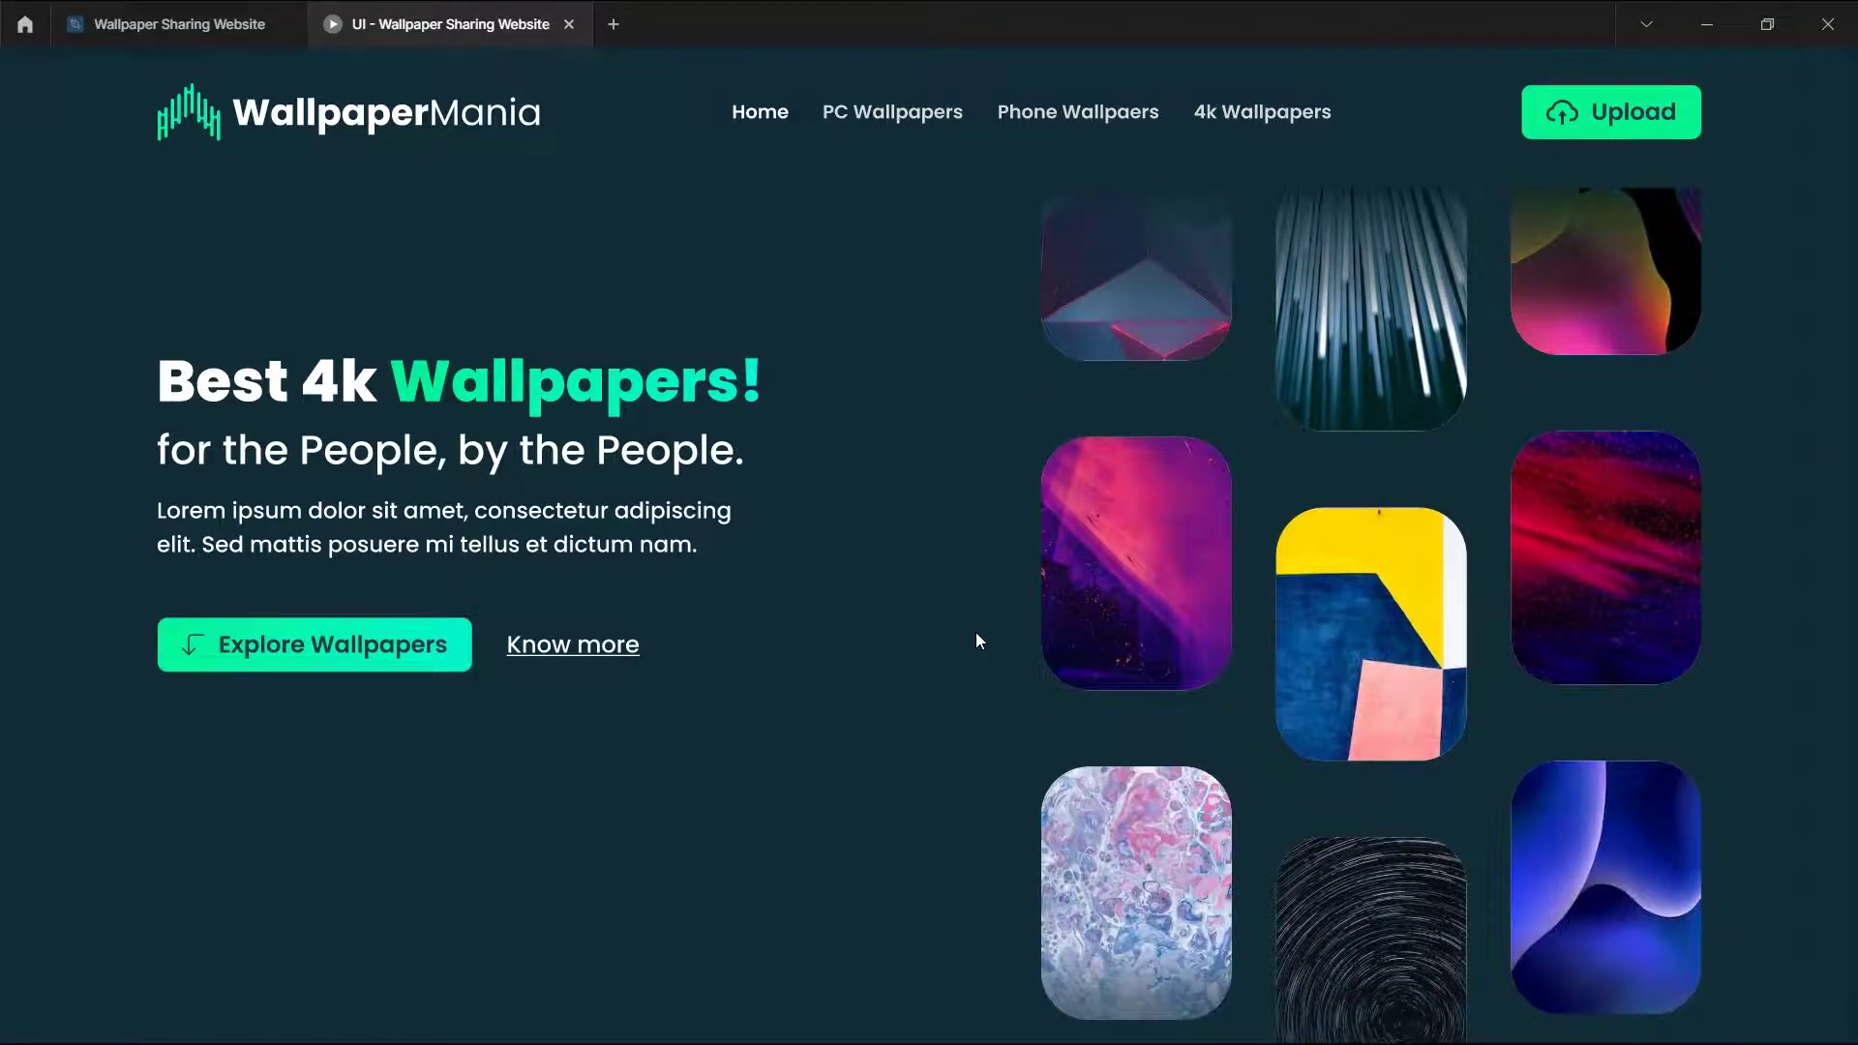
left_click(195, 11)
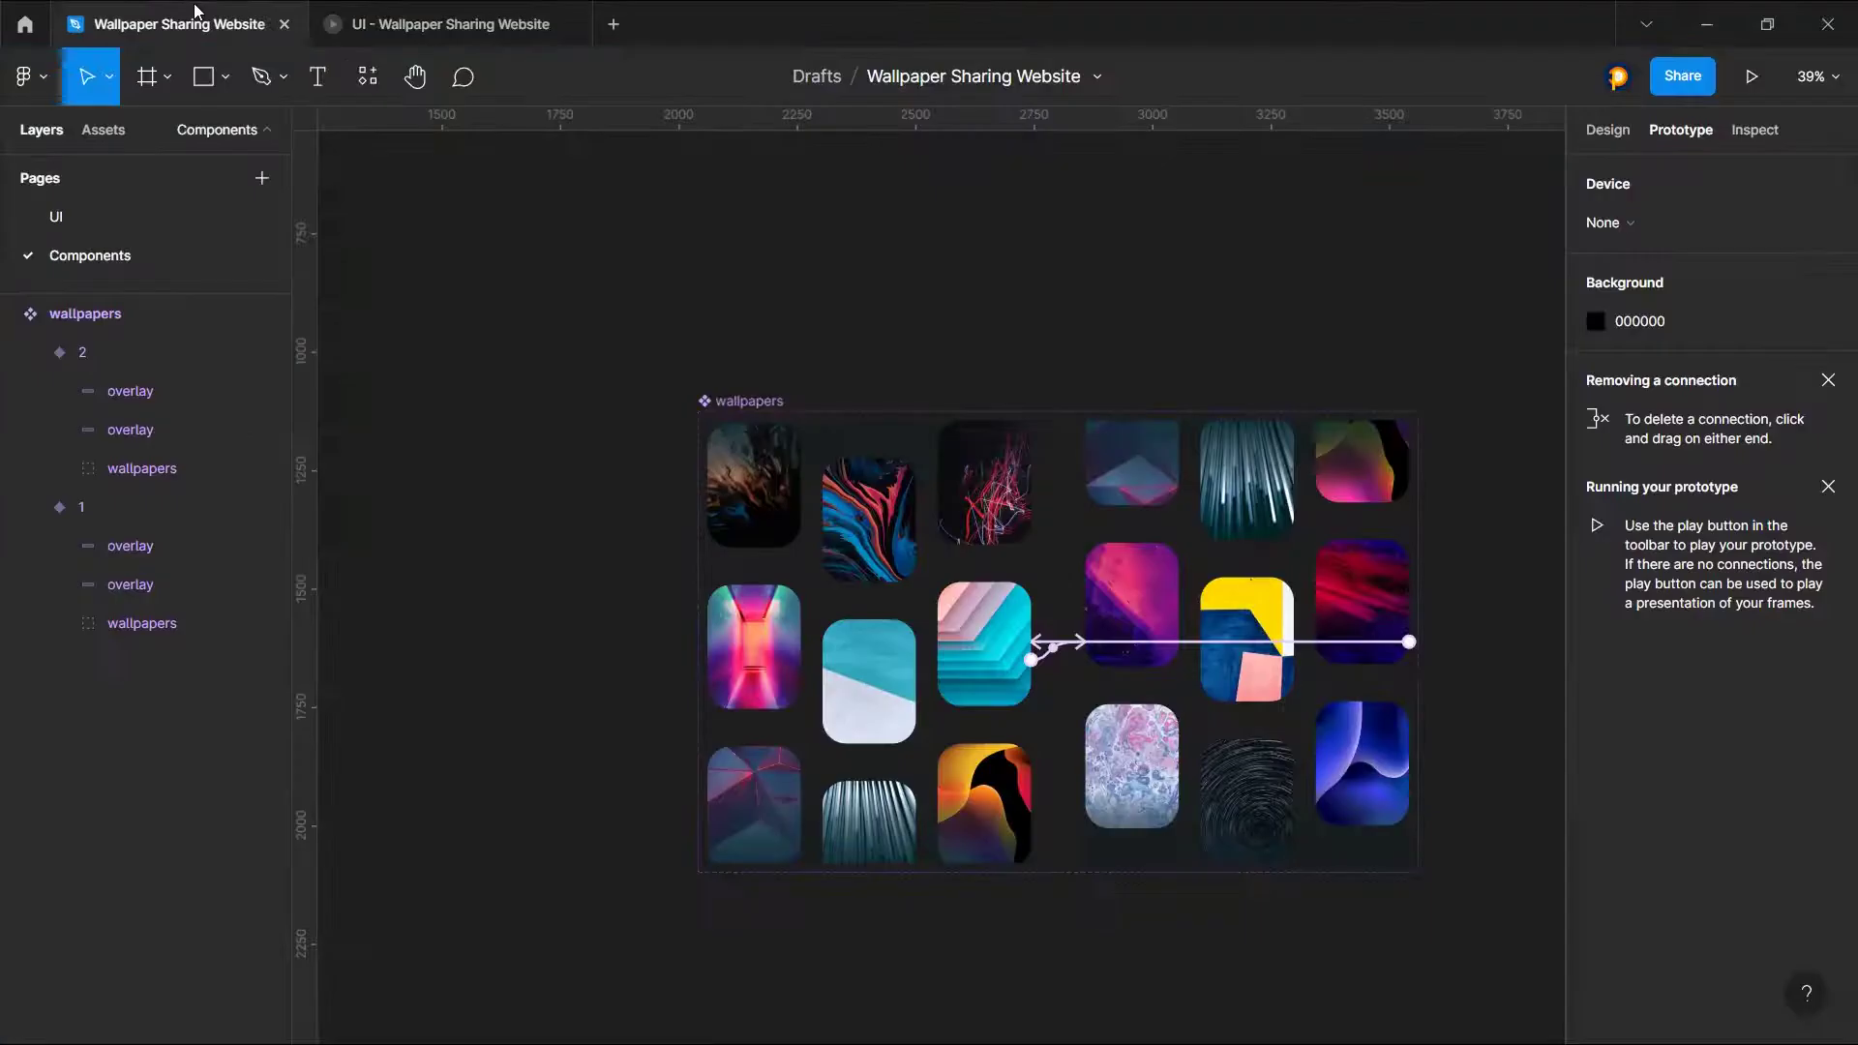
Step: Set the delay on variant 2's interaction to 1000 ms and check the animation in the prototype preview
left_click(1271, 644)
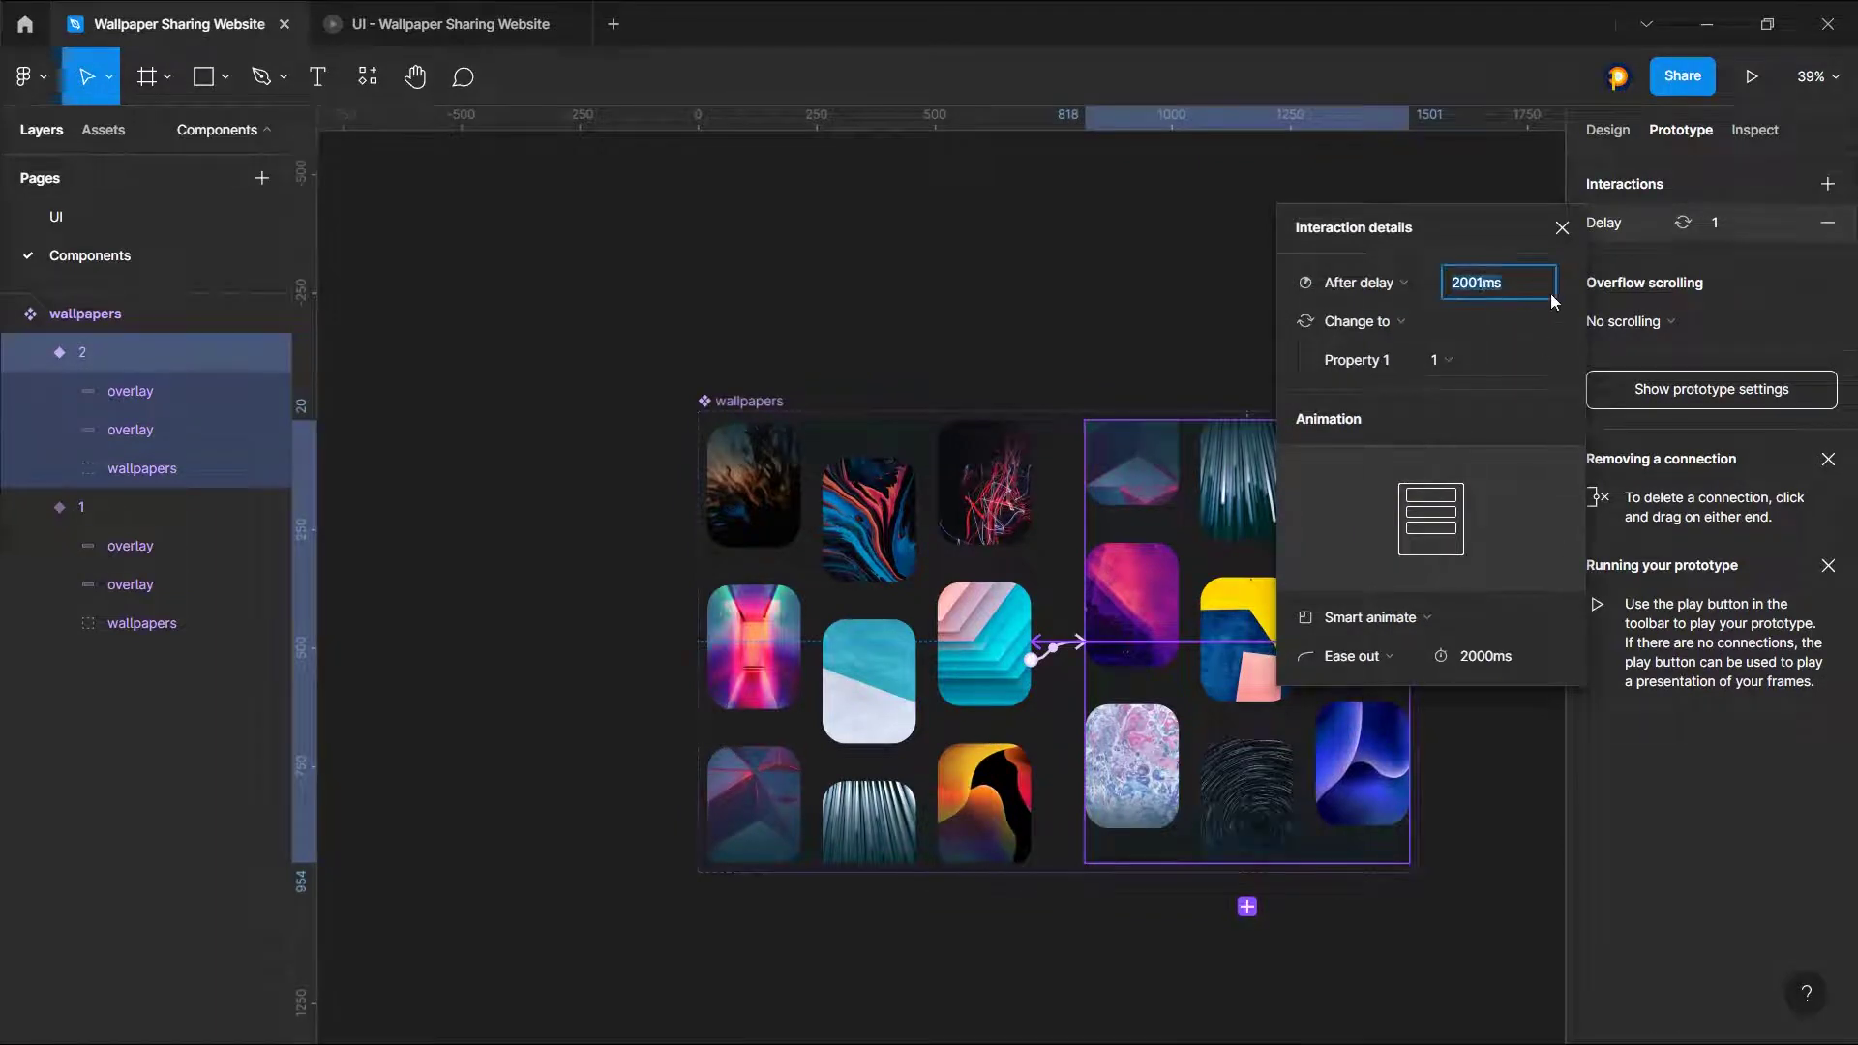
type("1000")
key("Return")
left_click(1561, 229)
left_click(830, 194)
left_click(351, 14)
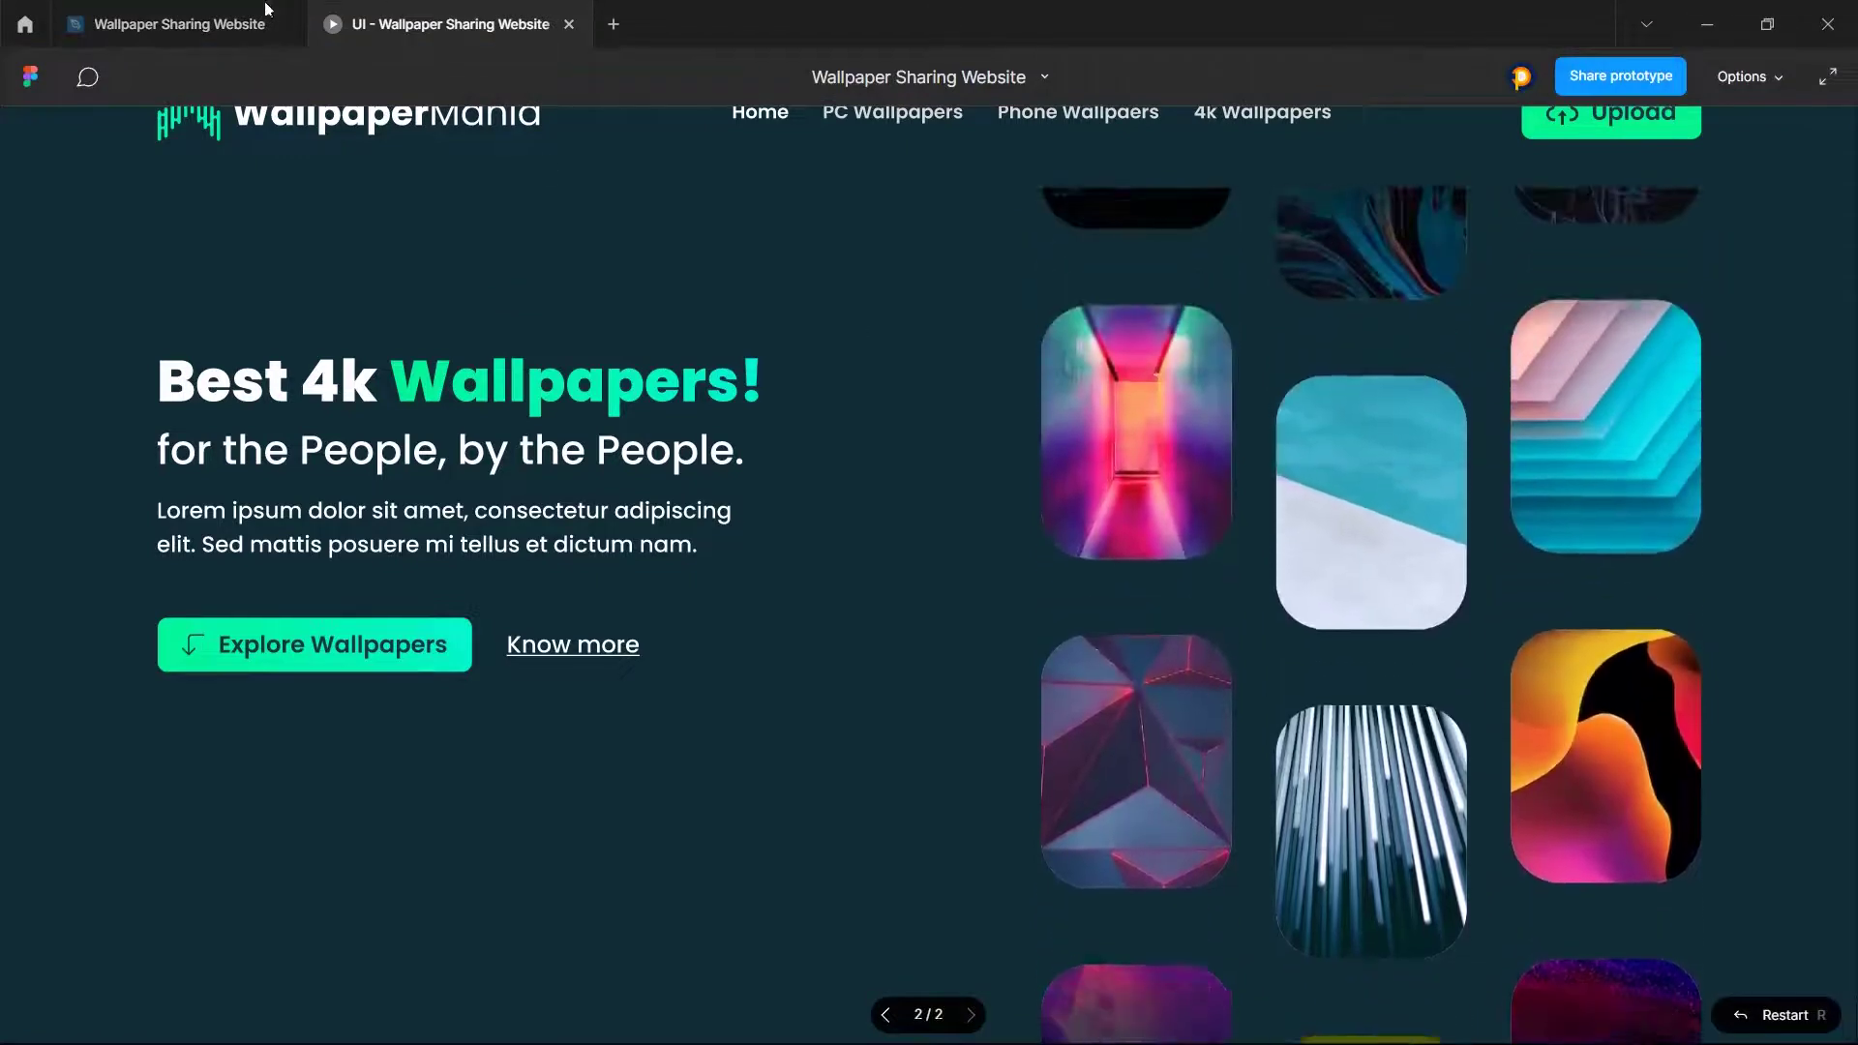
left_click(179, 23)
Step: Try rotating the landing page's wallpapers instance to about -38° and scaling it to about 762 × 1042, and preview the tilted layout
left_click(127, 221)
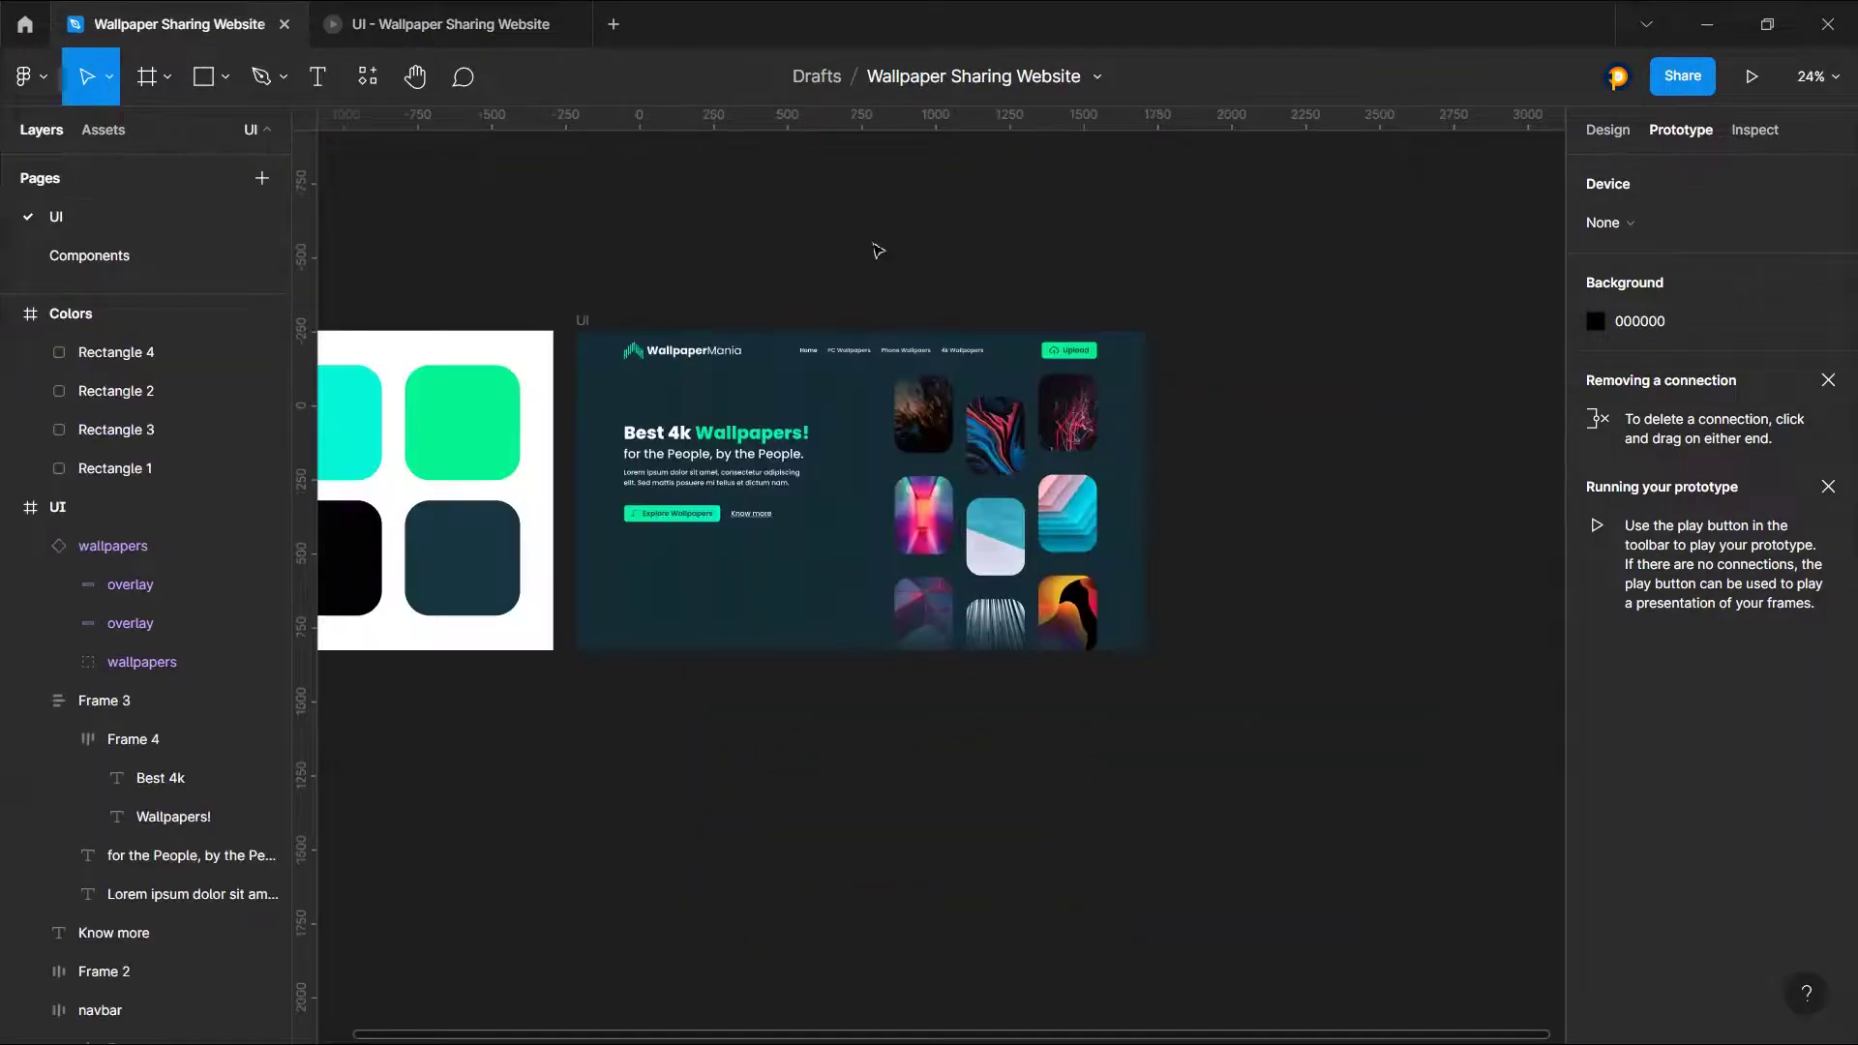
left_click(1073, 456)
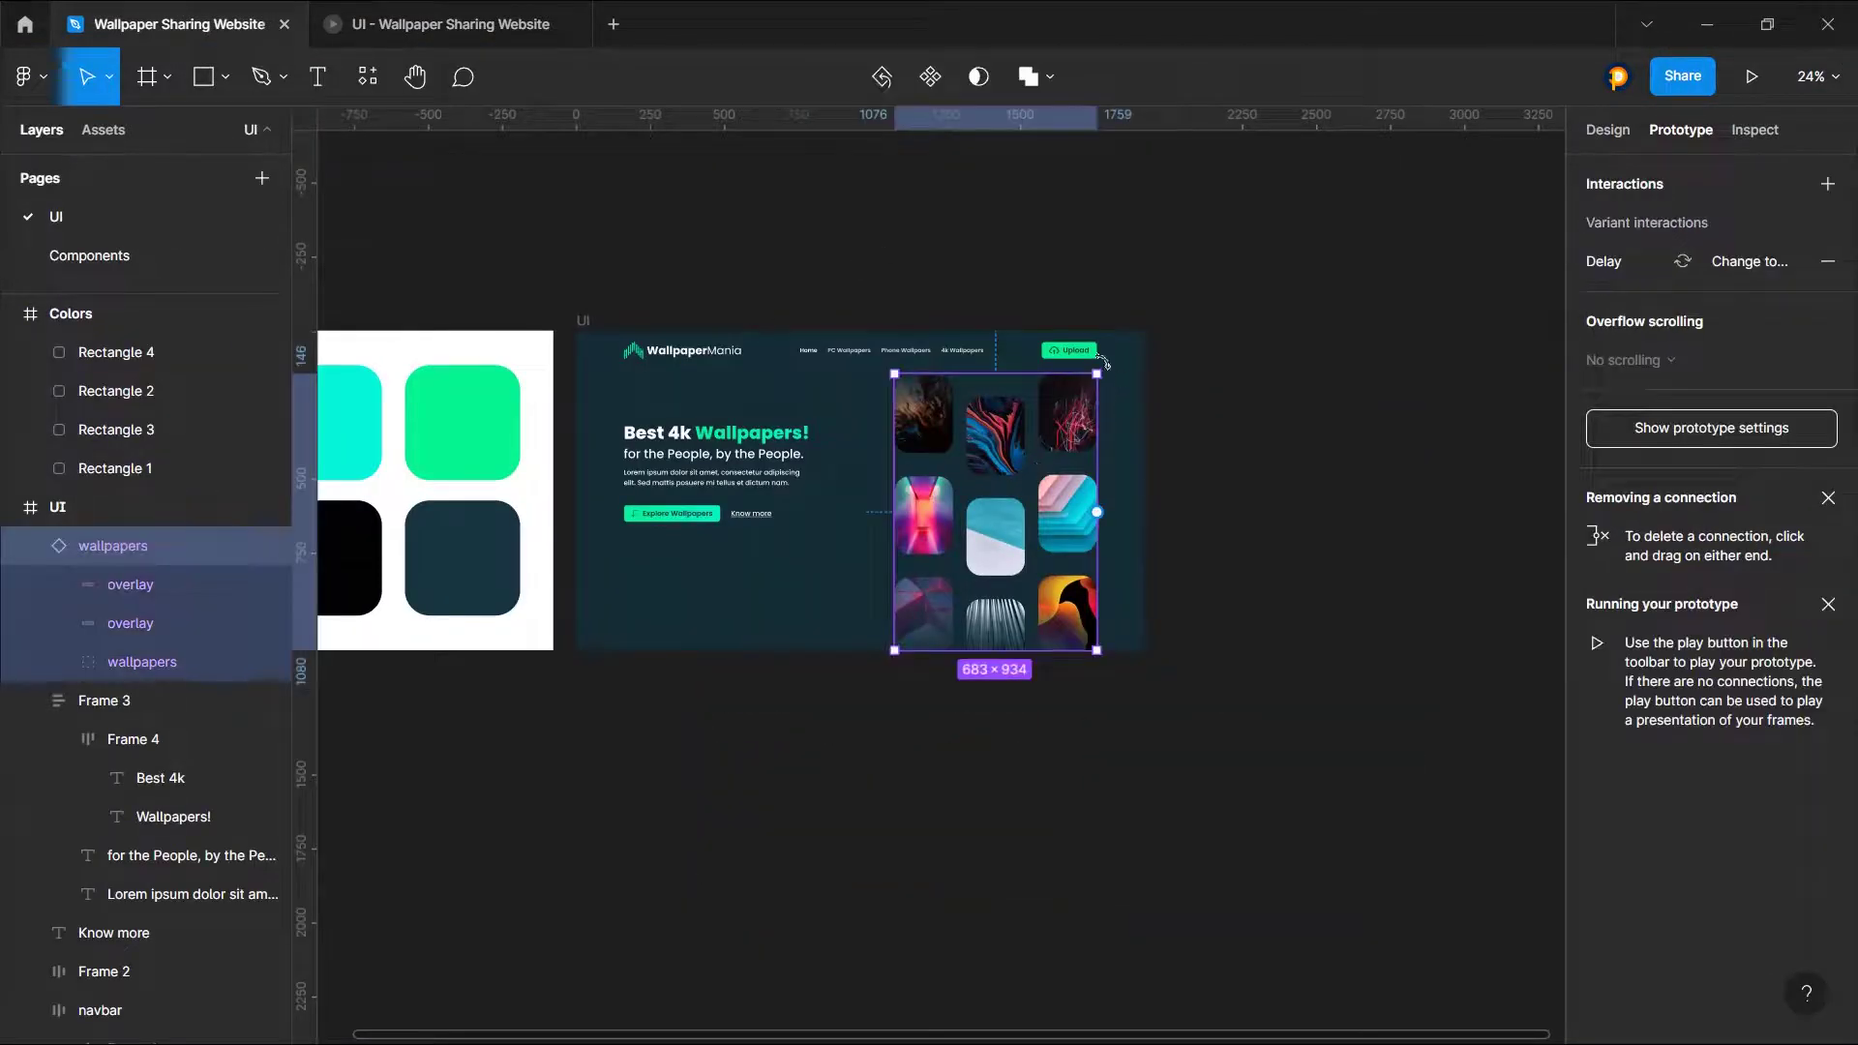
left_click_drag(1114, 361, 1234, 460)
left_click(1082, 426)
left_click_drag(1094, 548, 1178, 614)
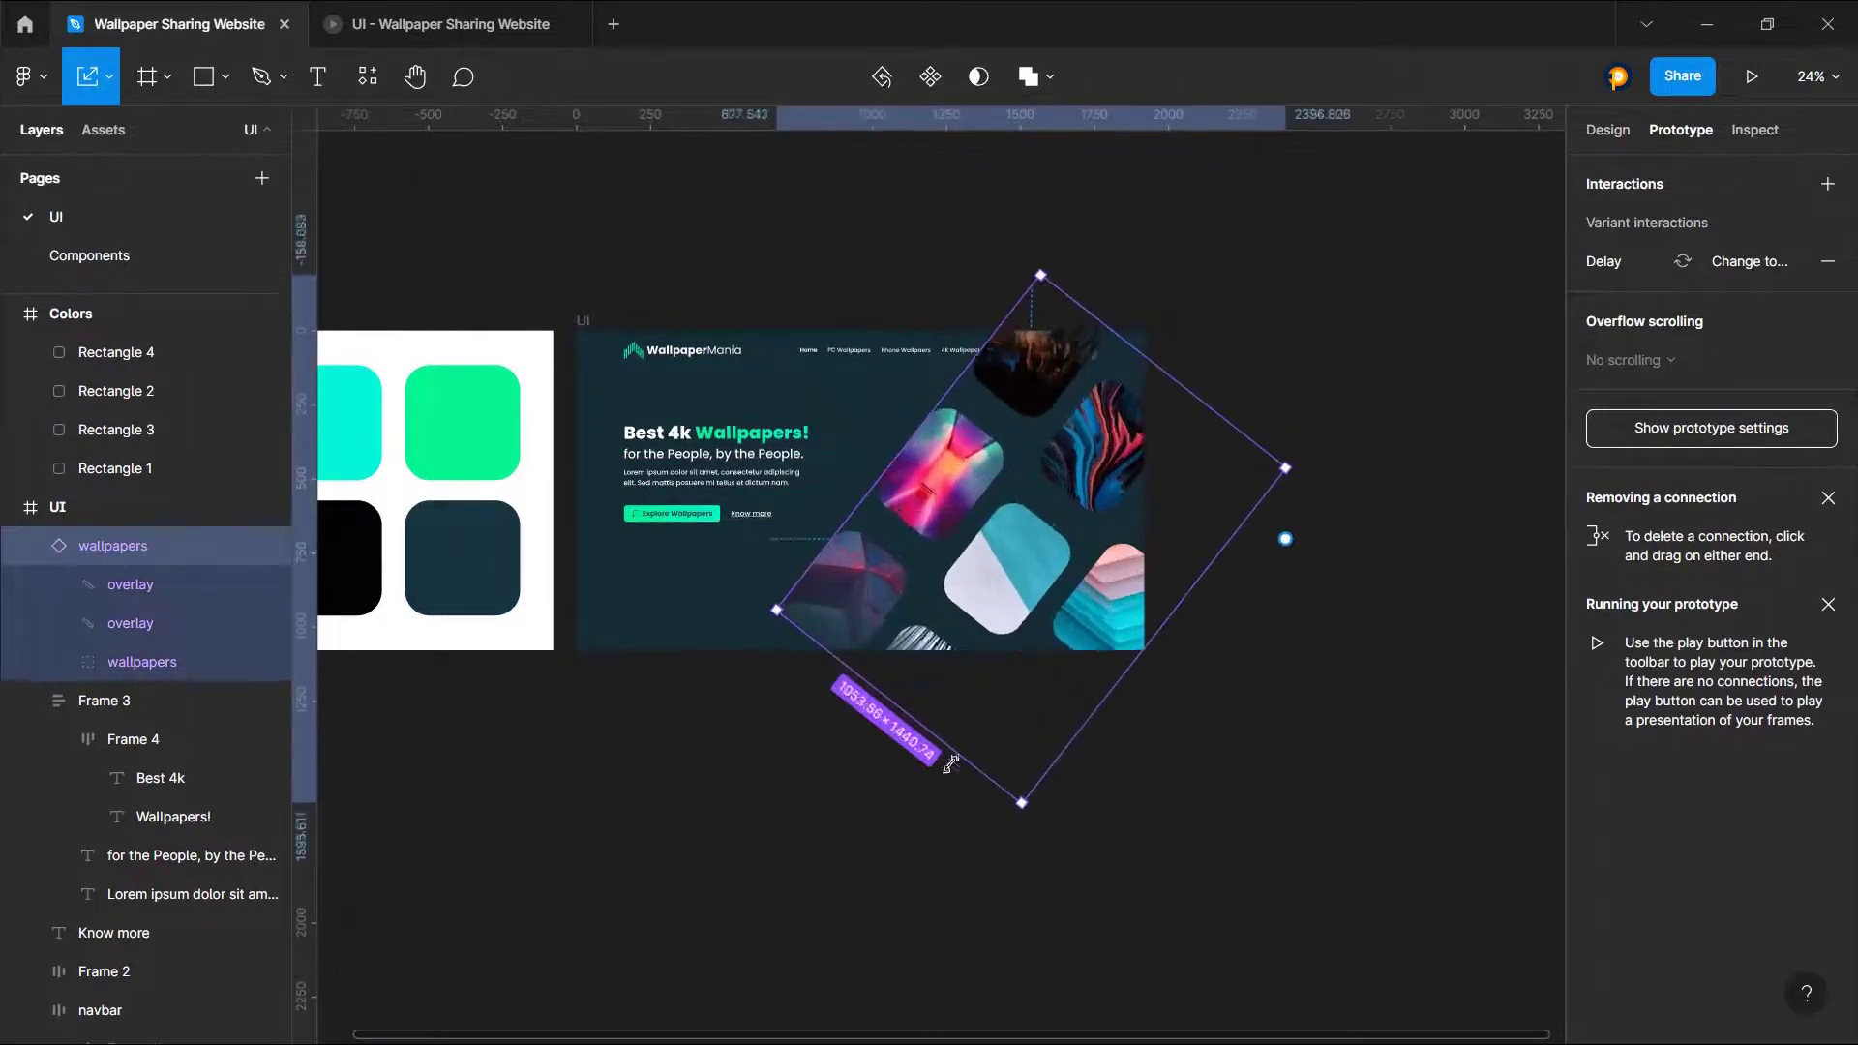
left_click_drag(950, 760, 908, 813)
left_click(872, 822)
left_click(873, 350)
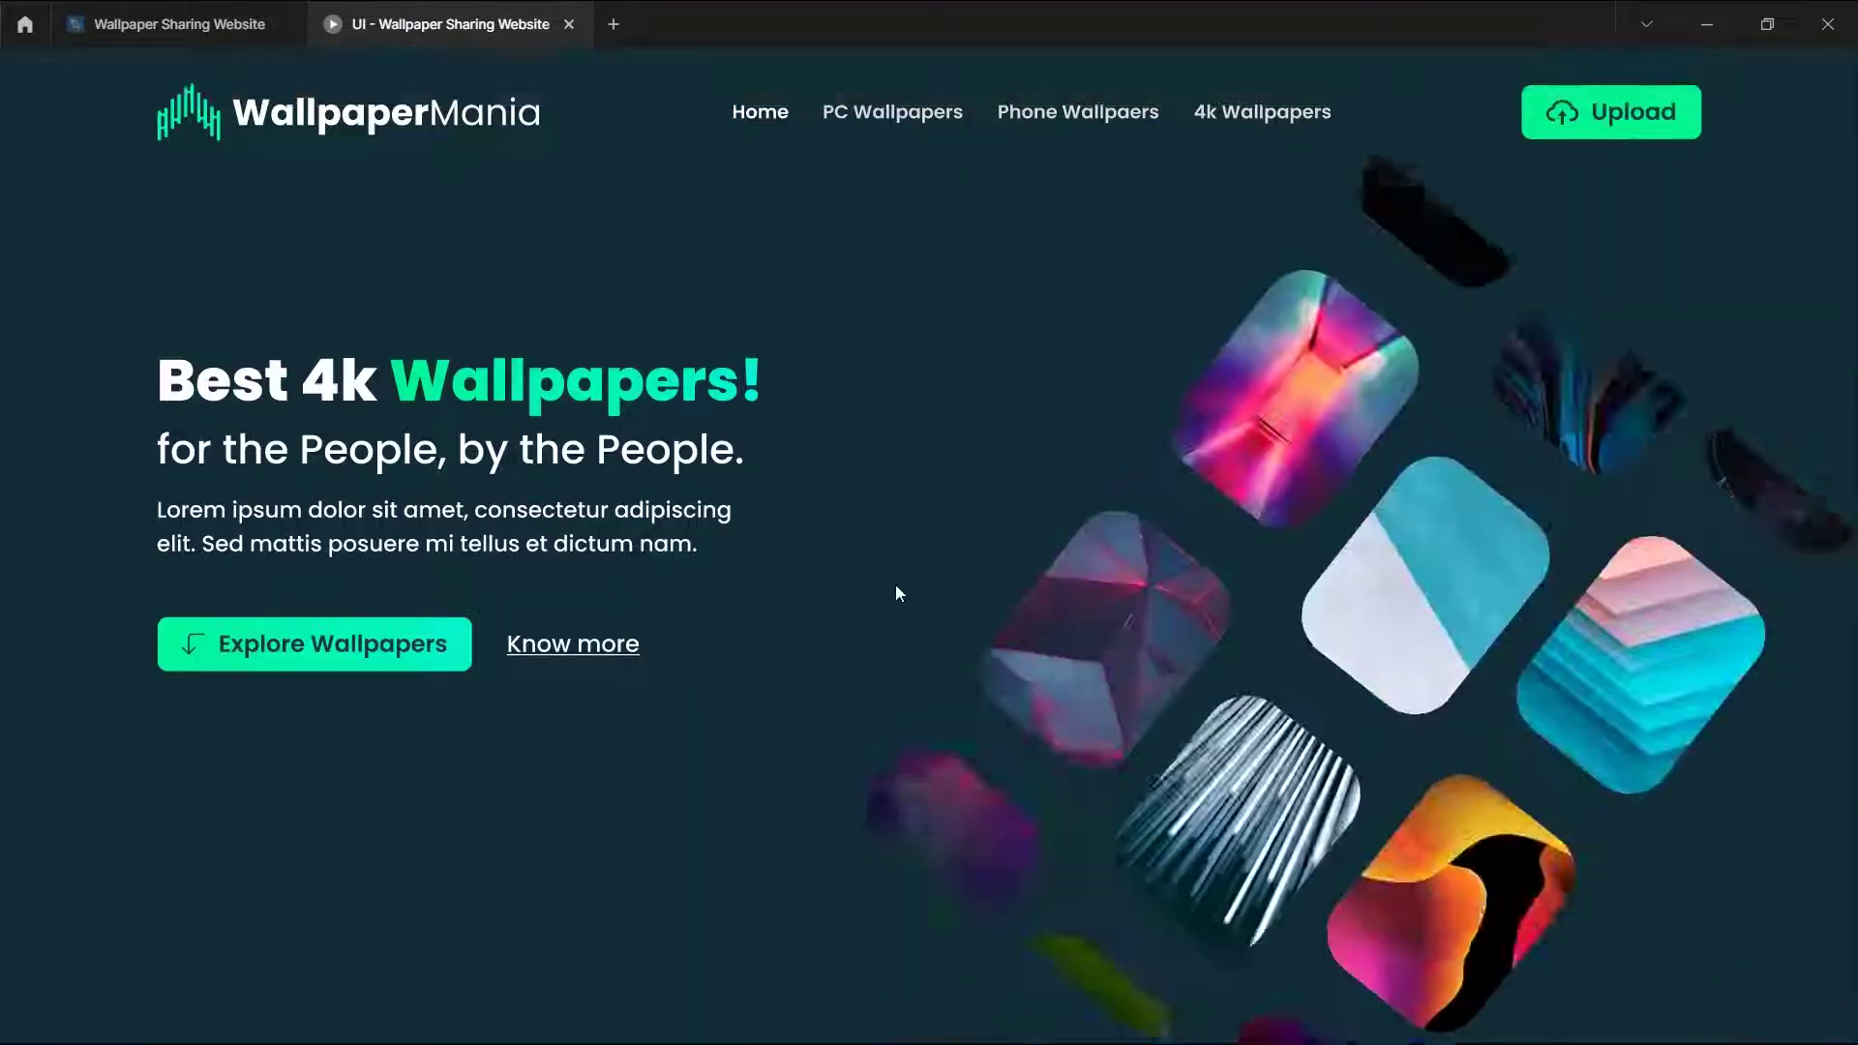
left_click(211, 27)
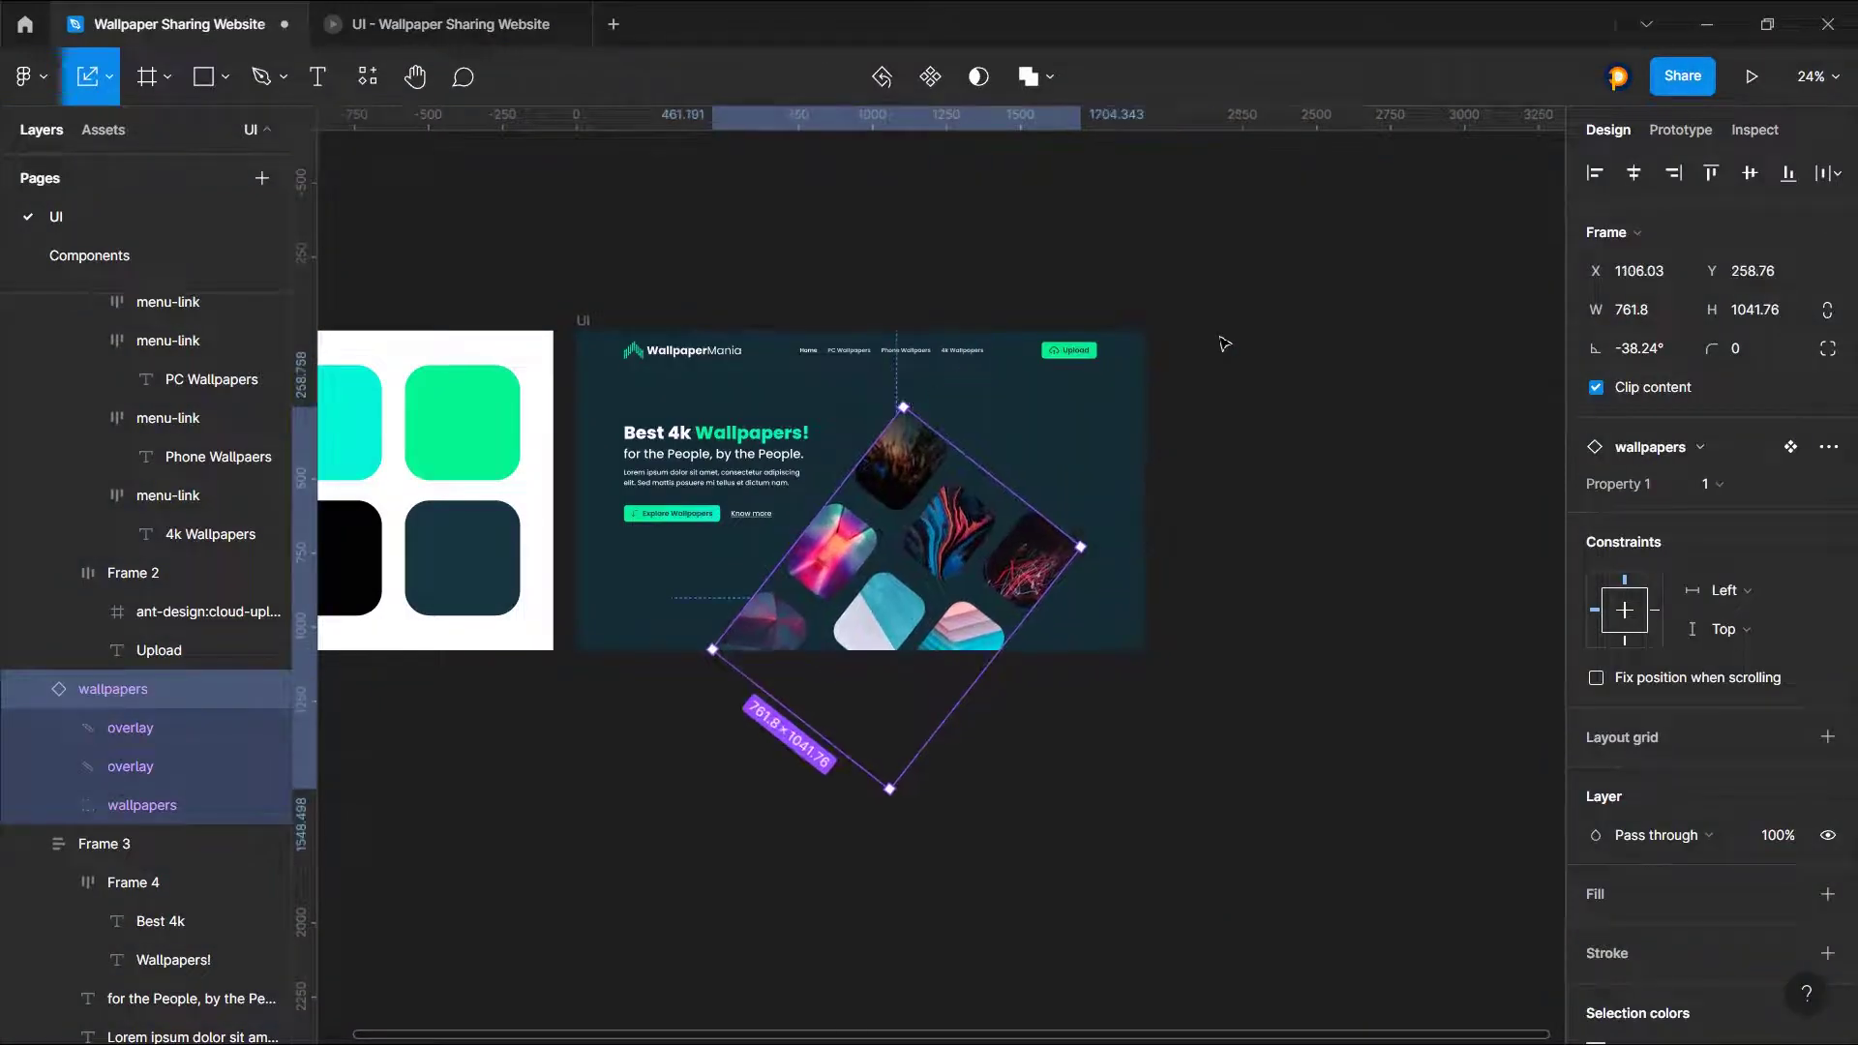
Step: Undo the rotation and scaling of the wallpapers instance on the landing page
key("ctrl+z")
key("ctrl+z")
key("ctrl+z")
key("ctrl+z")
key("ctrl+z")
key("ctrl+z")
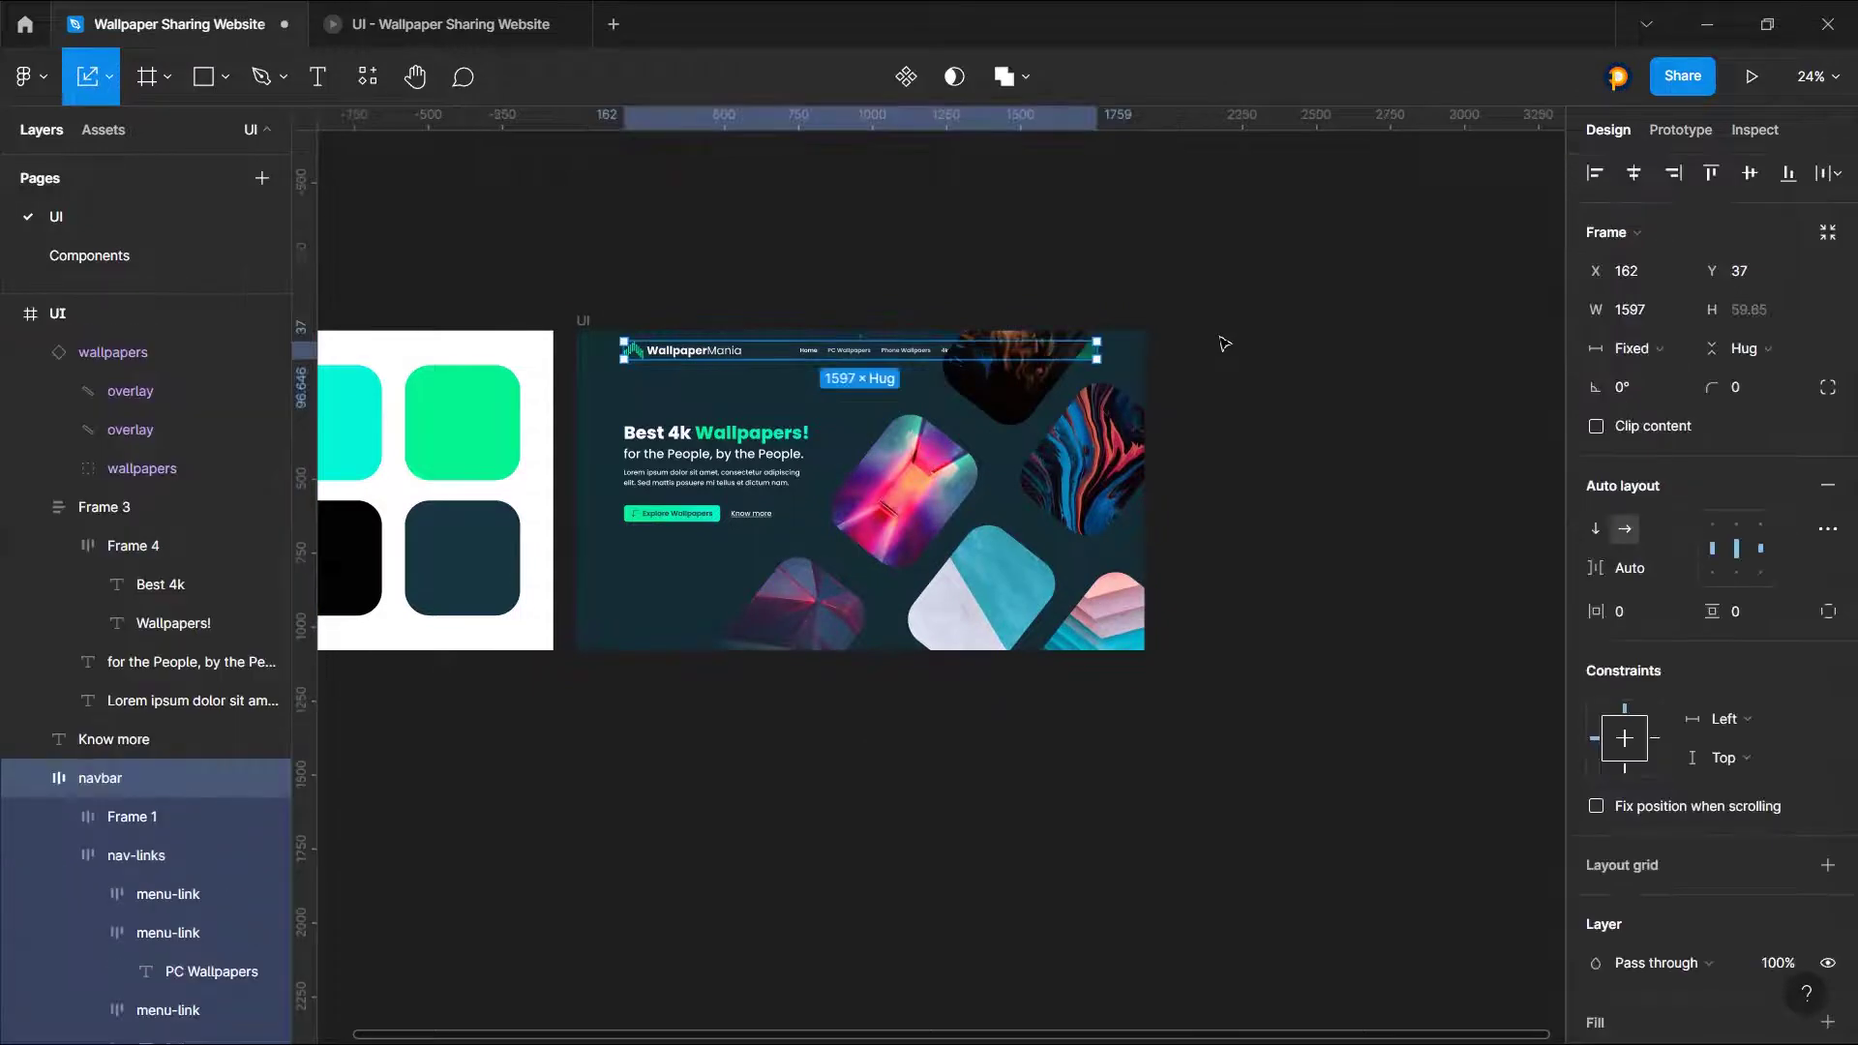
key("ctrl+z")
key("ctrl+z")
key("ctrl+z")
key("ctrl+z")
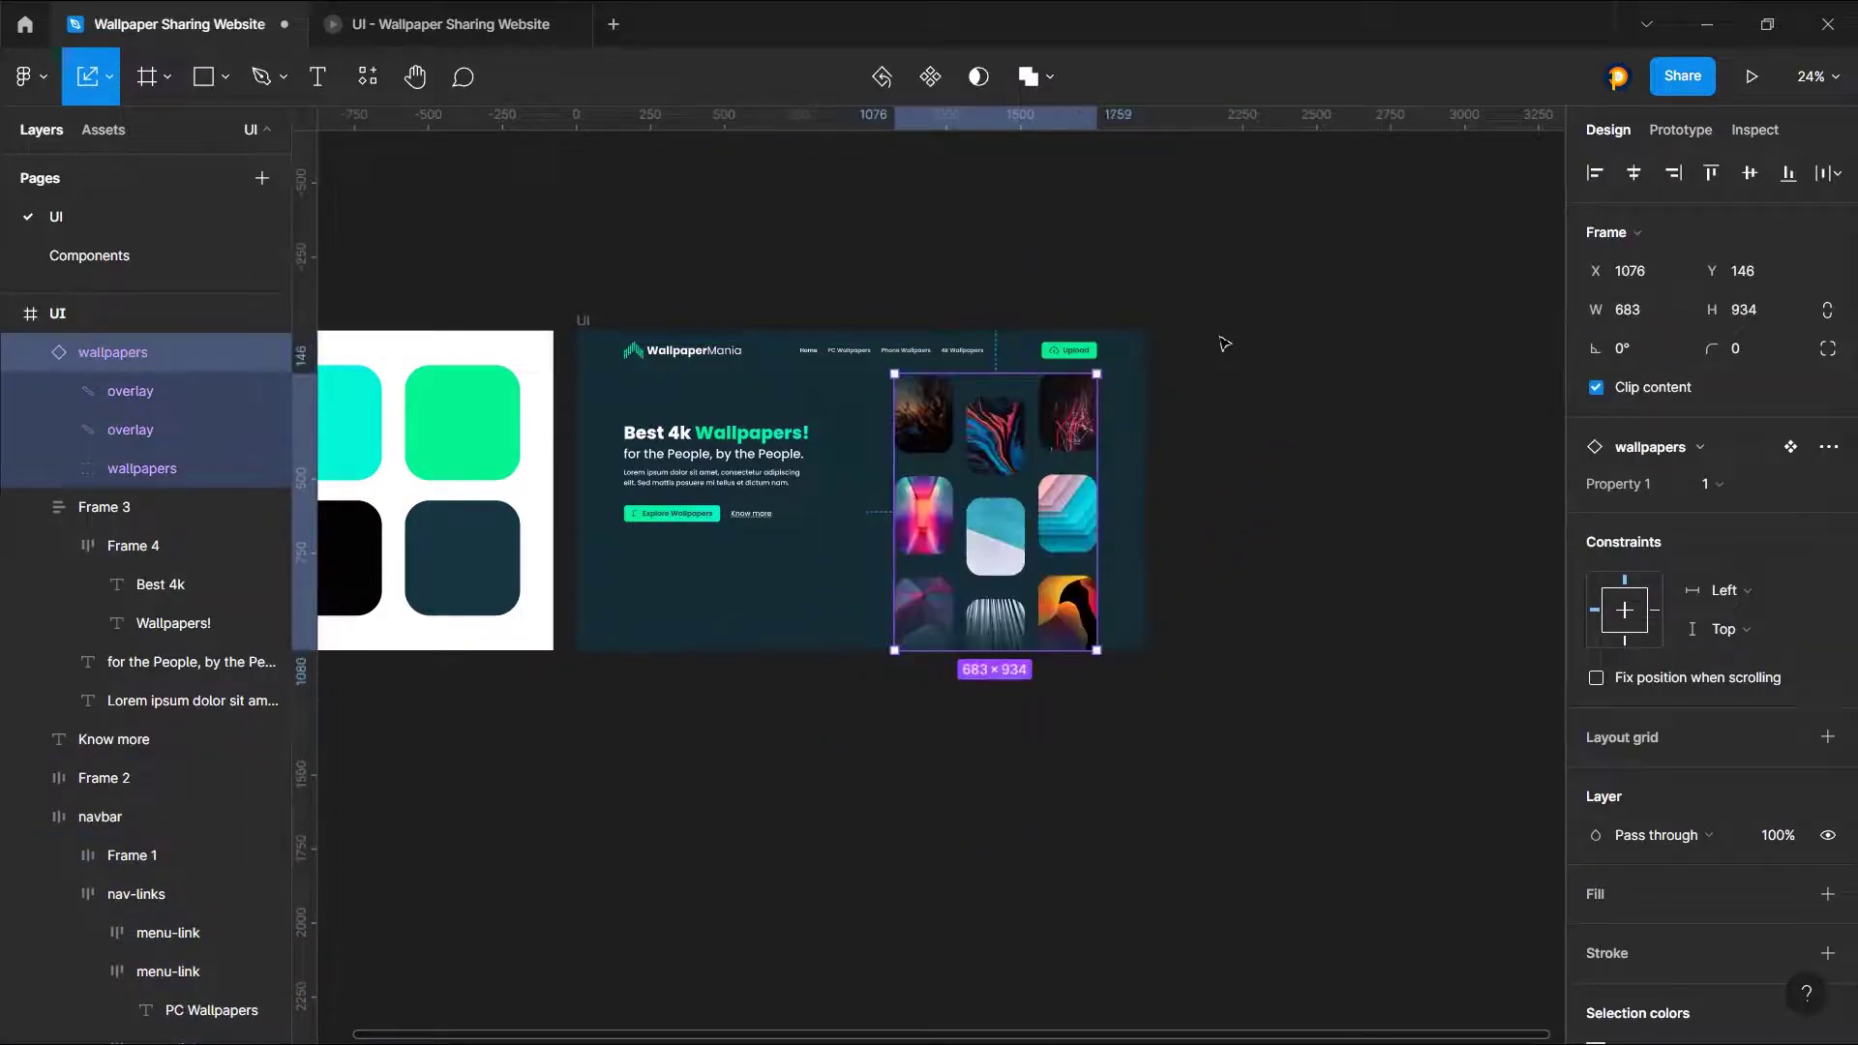
left_click(1037, 276)
Step: Review the upright wallpaper animation in the prototype preview, stepping between its frames, and return to the design file
scroll(1123, 426, "up", 5)
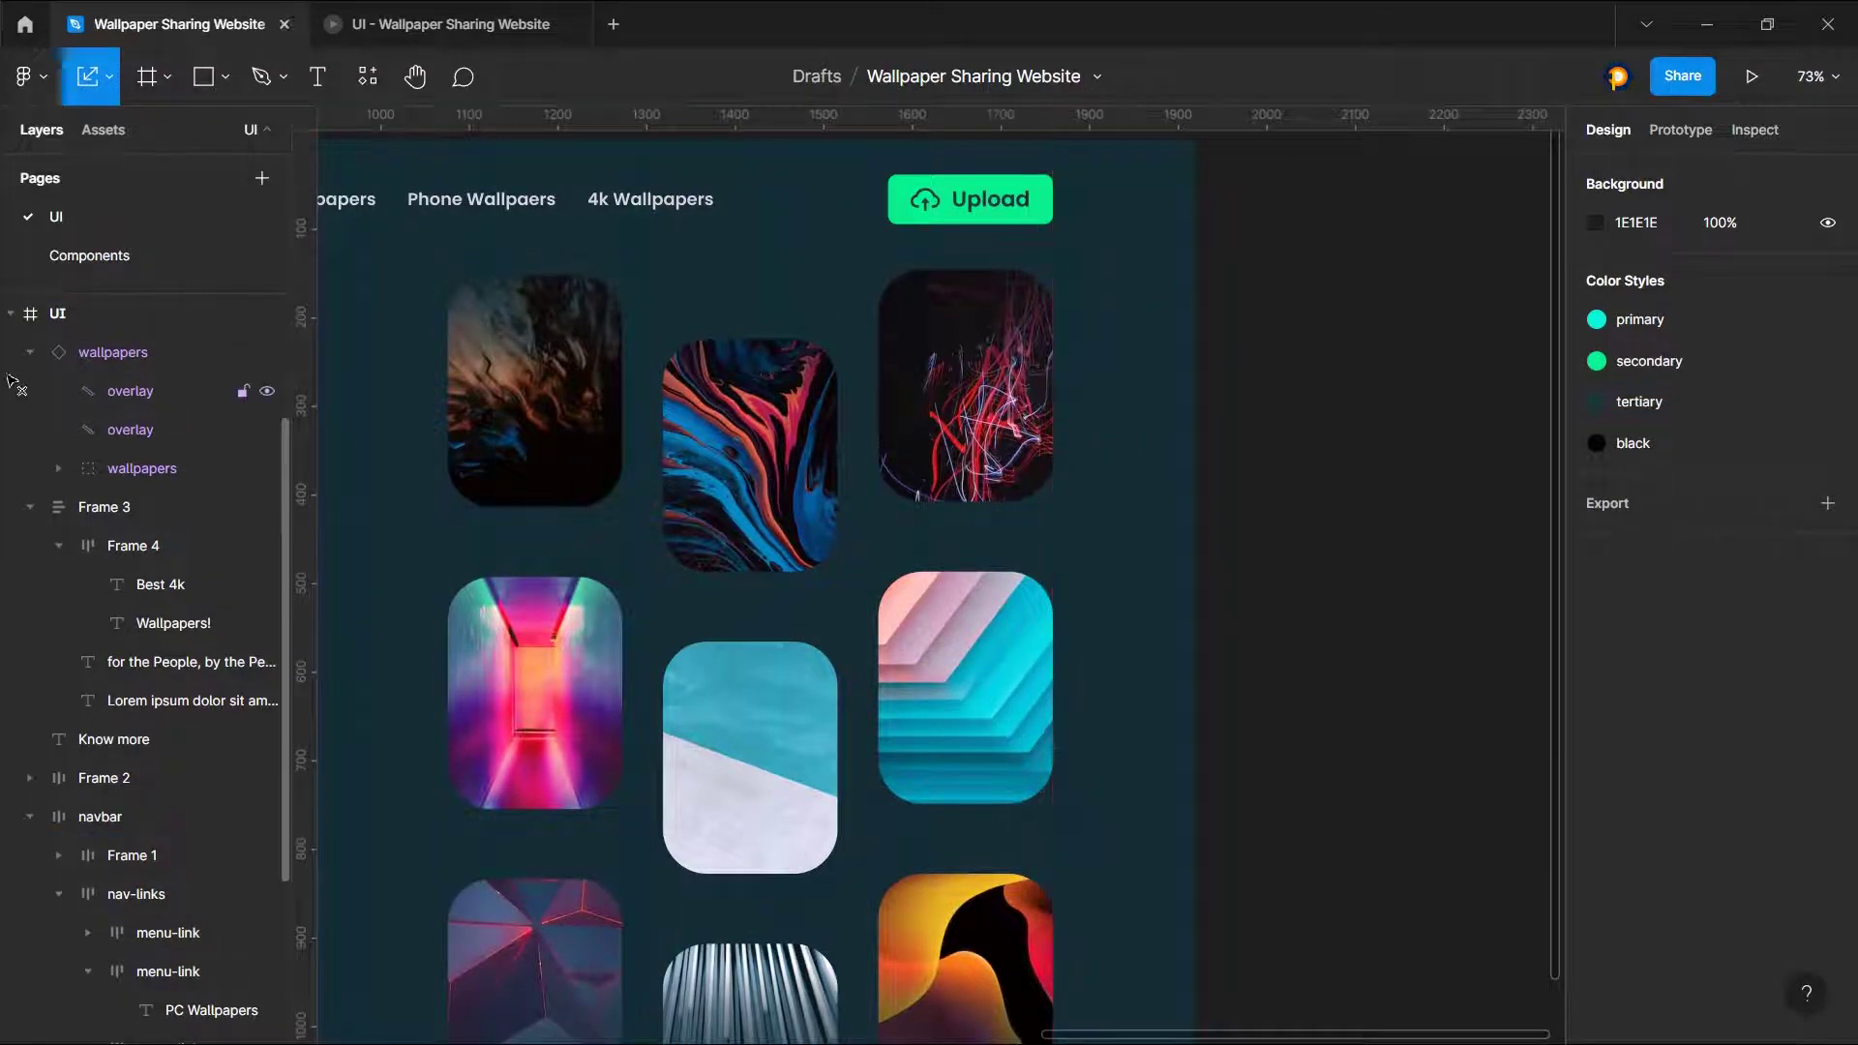
left_click(137, 300)
left_click(429, 18)
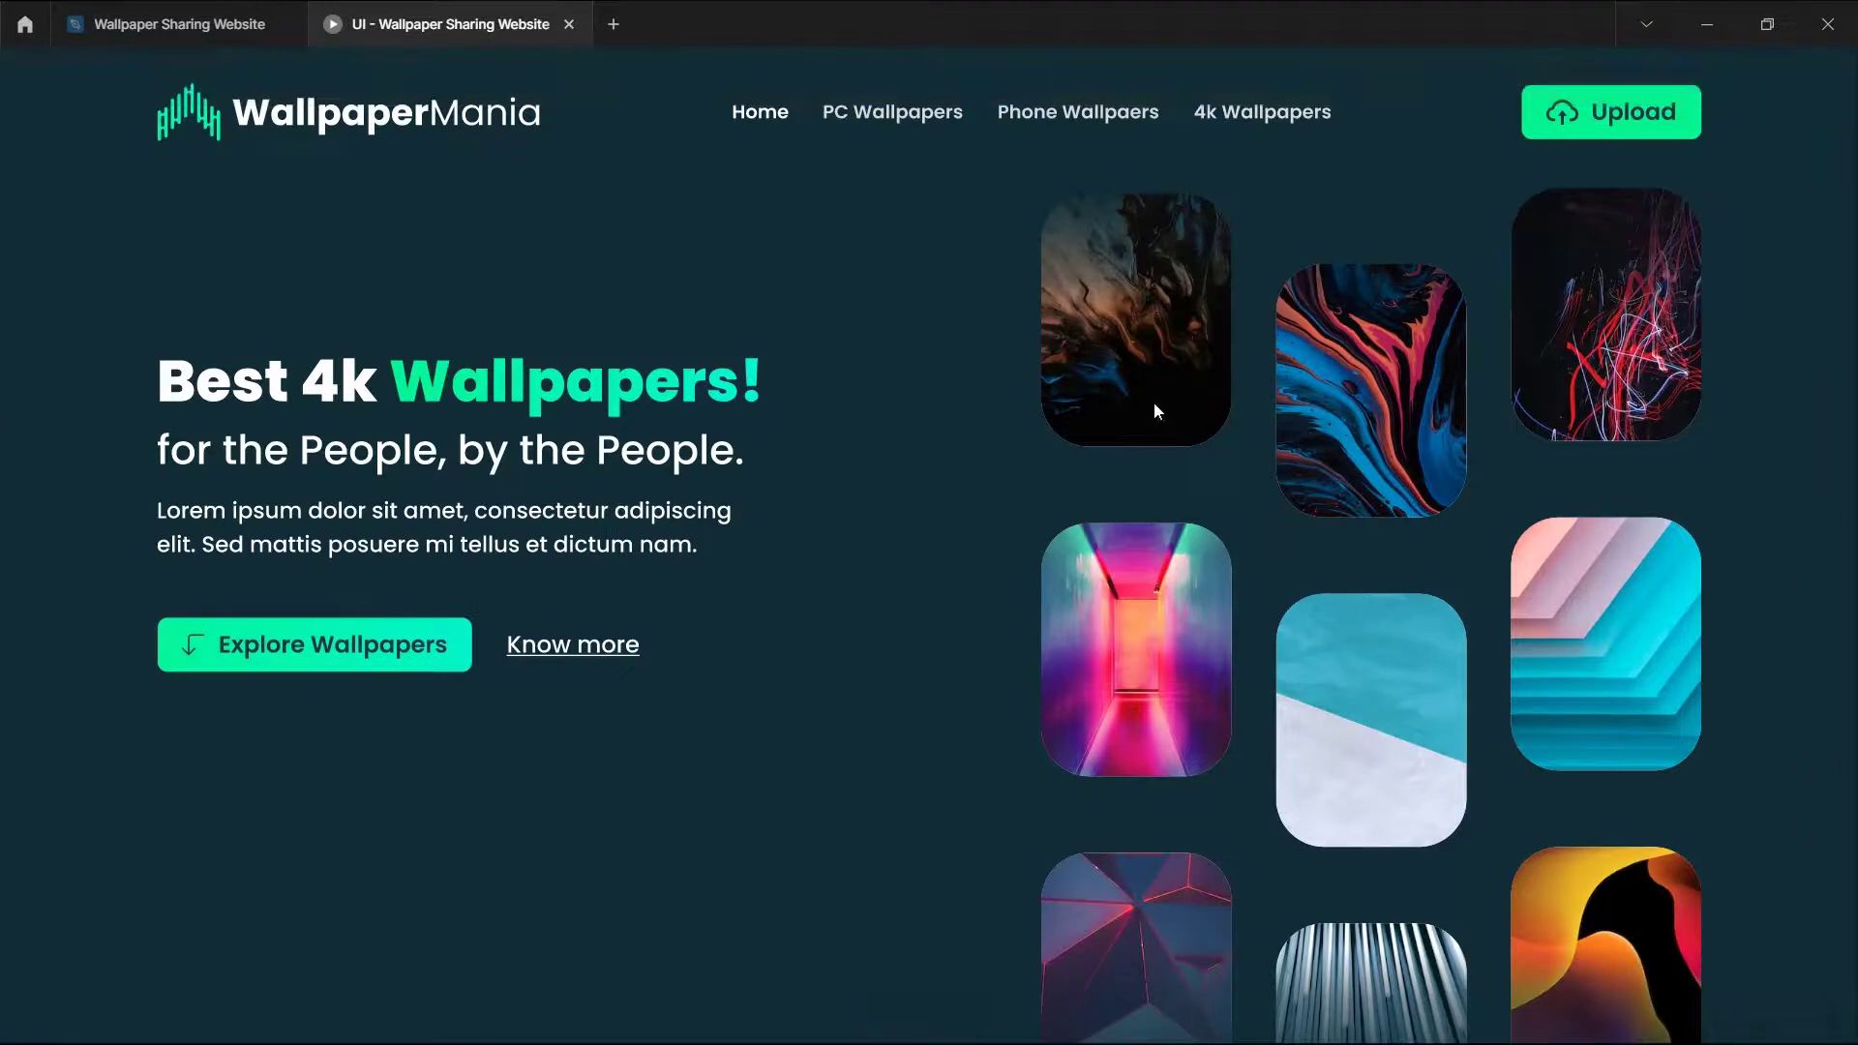
scroll(1307, 636, "down", 1)
scroll(955, 610, "up", 1)
key("Right")
mouse_move(900, 1014)
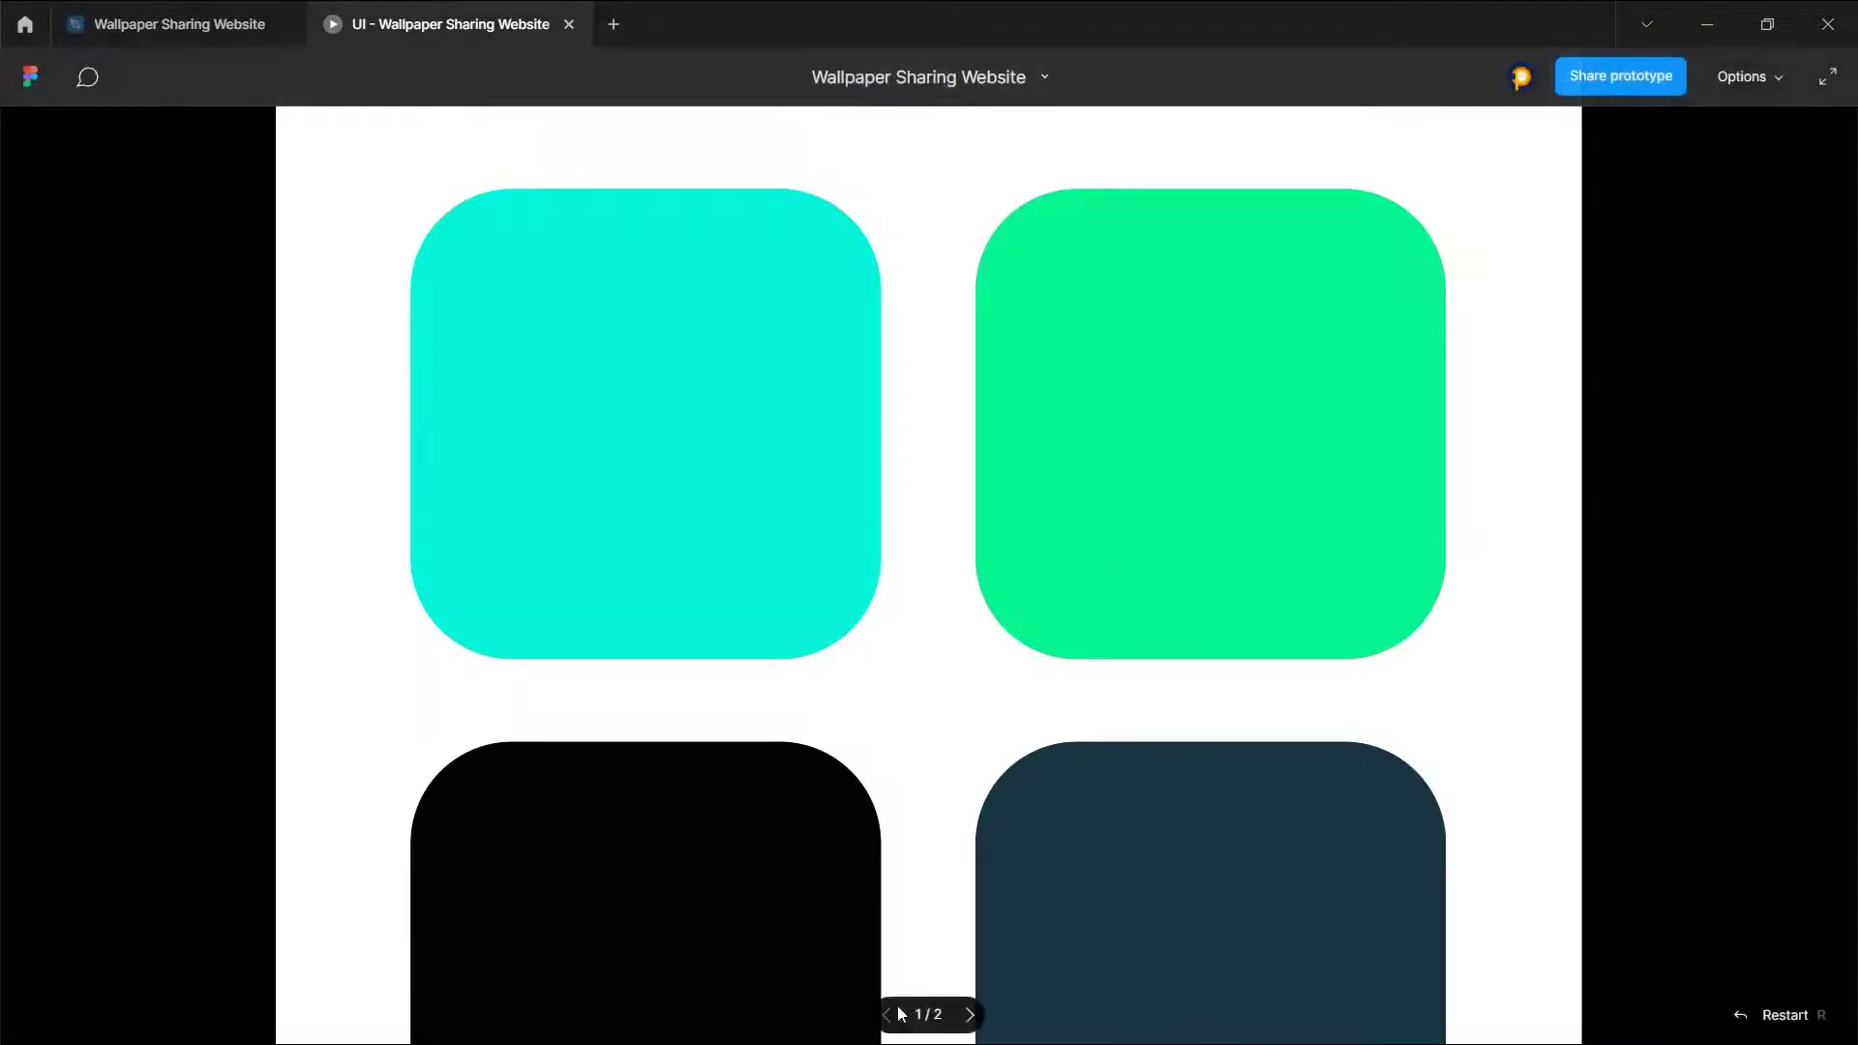
left_click(970, 1015)
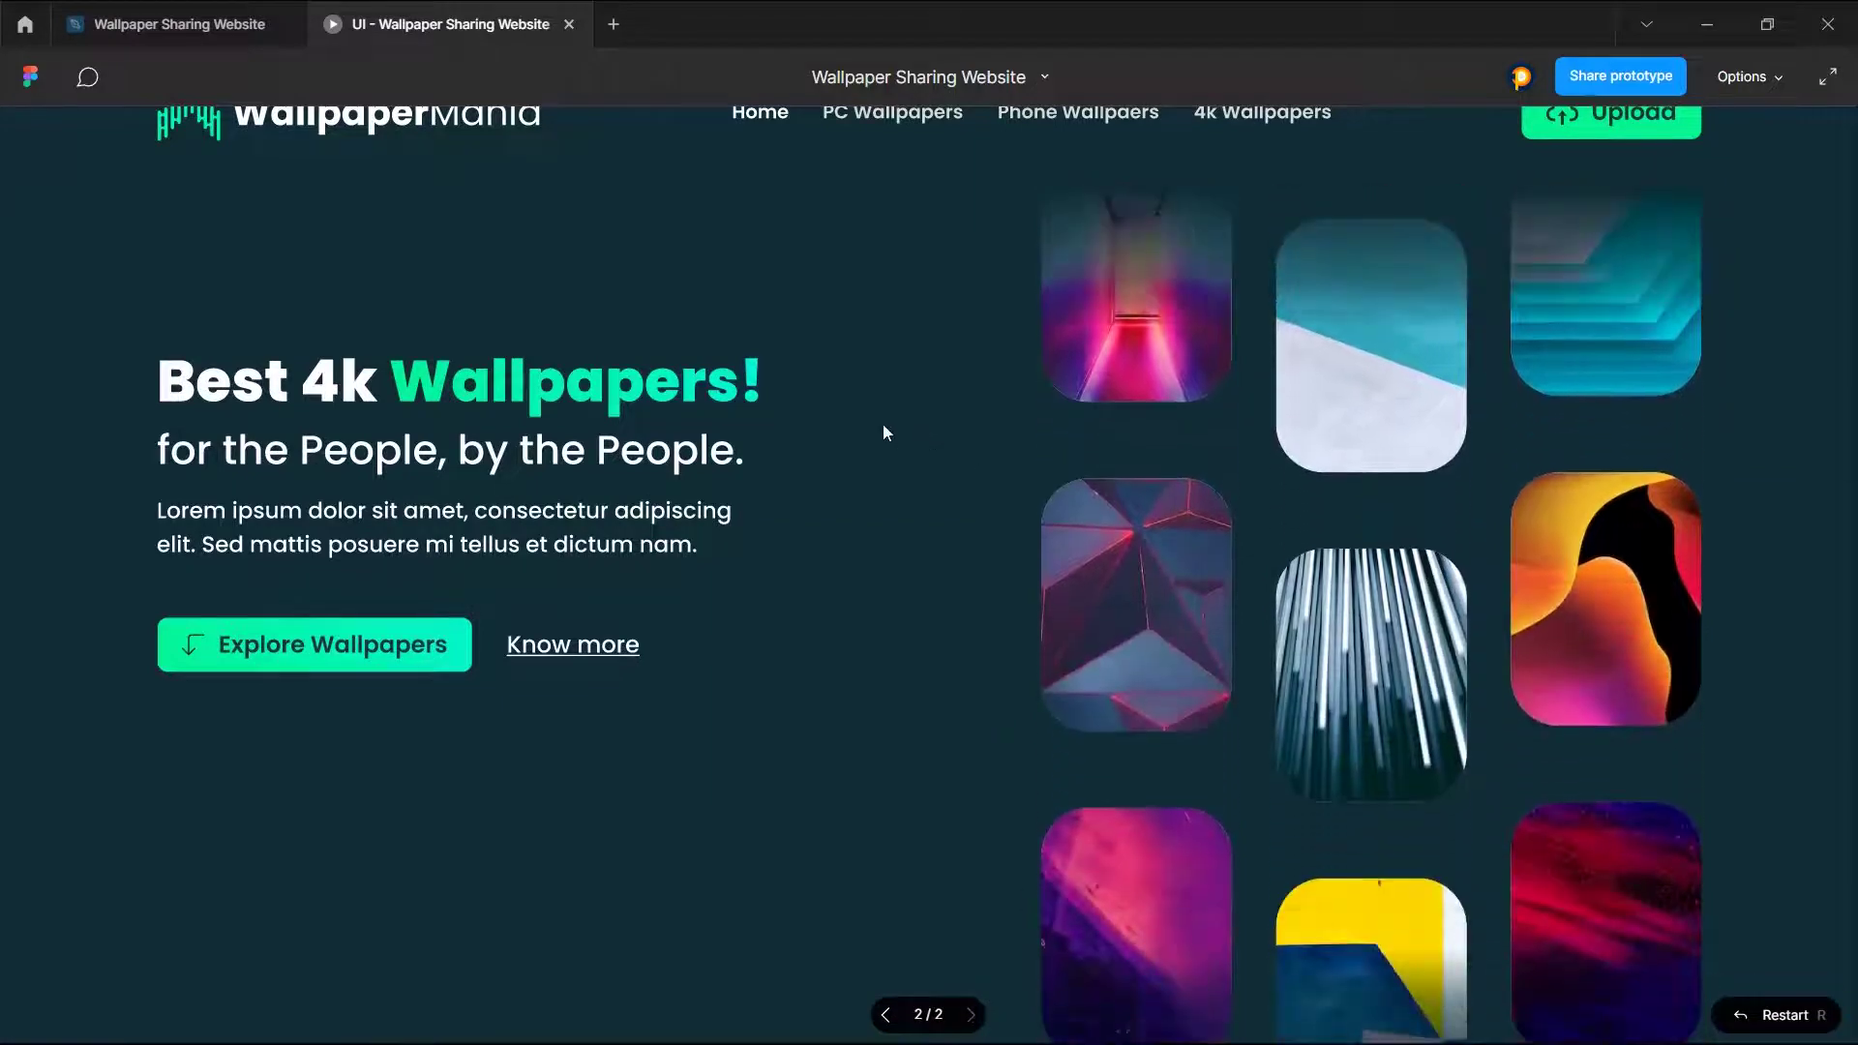
left_click(180, 25)
Step: Delete the Colors frame from the UI page
scroll(1045, 447, "down", 5)
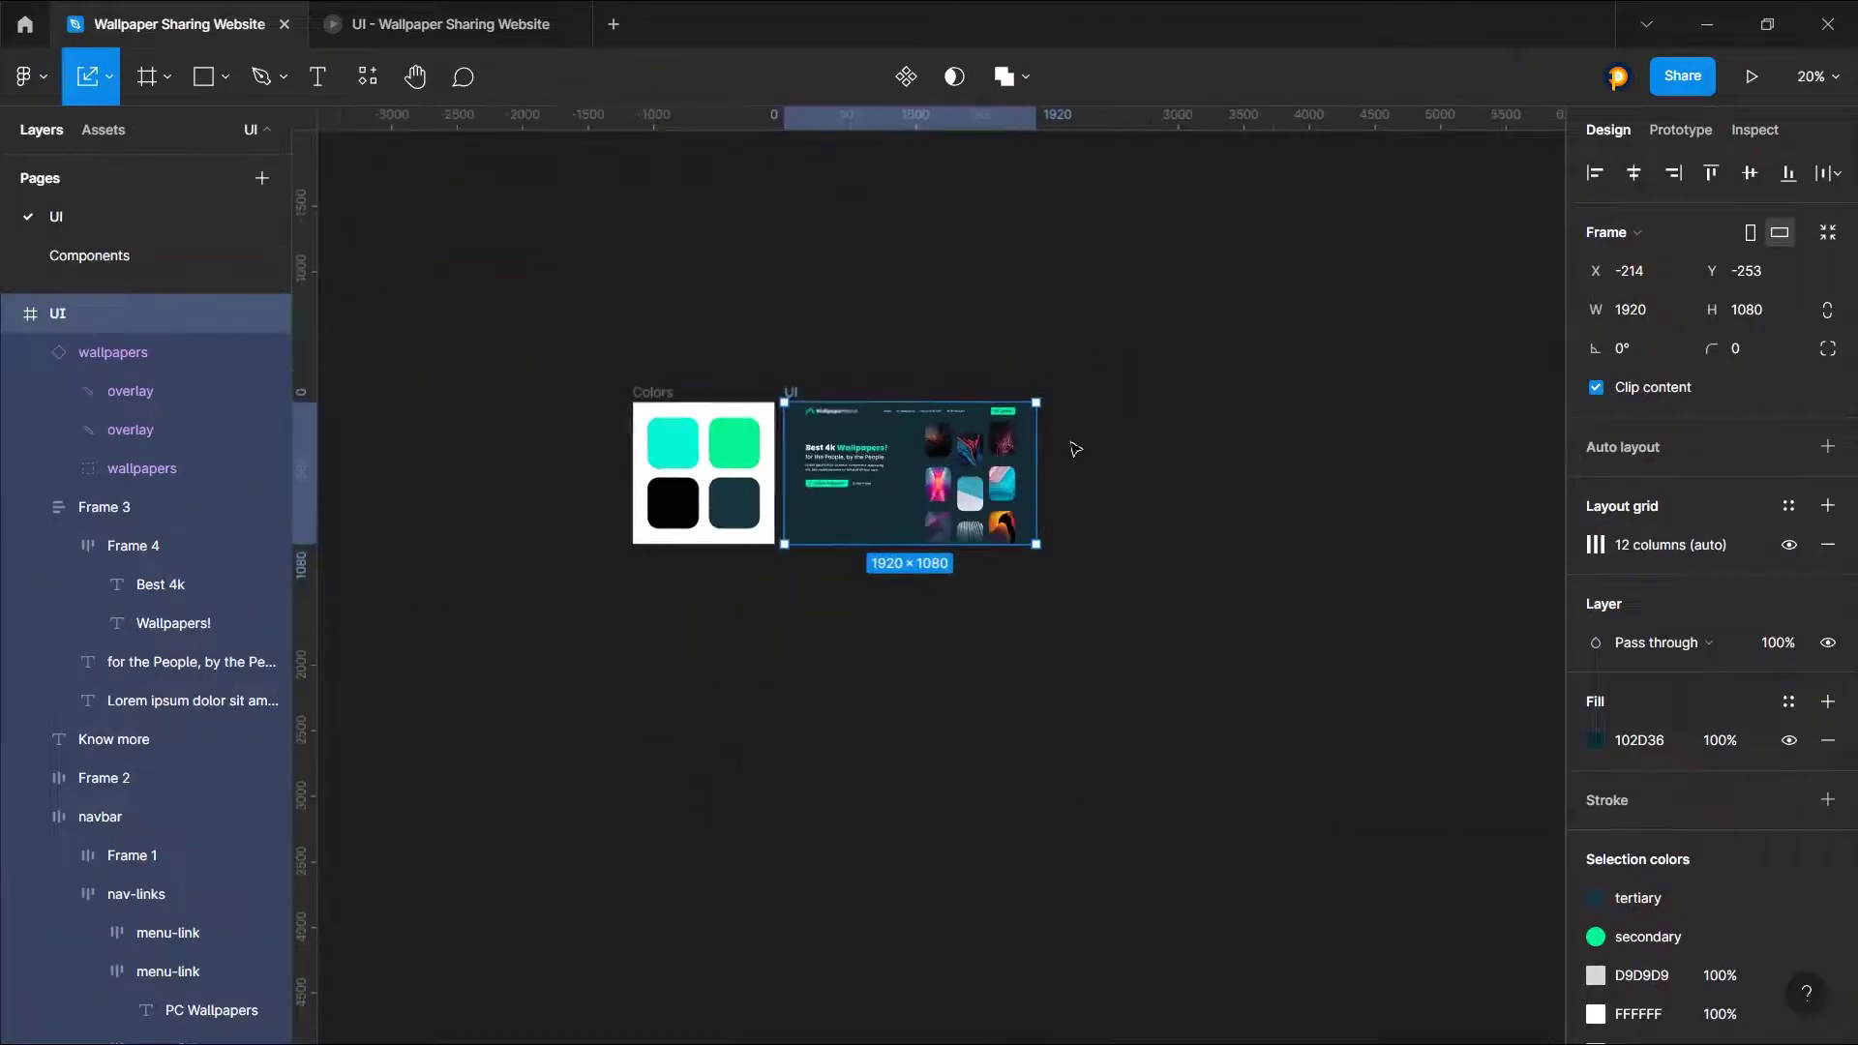
scroll(523, 394, "up", 2)
left_click(724, 405)
key("Delete")
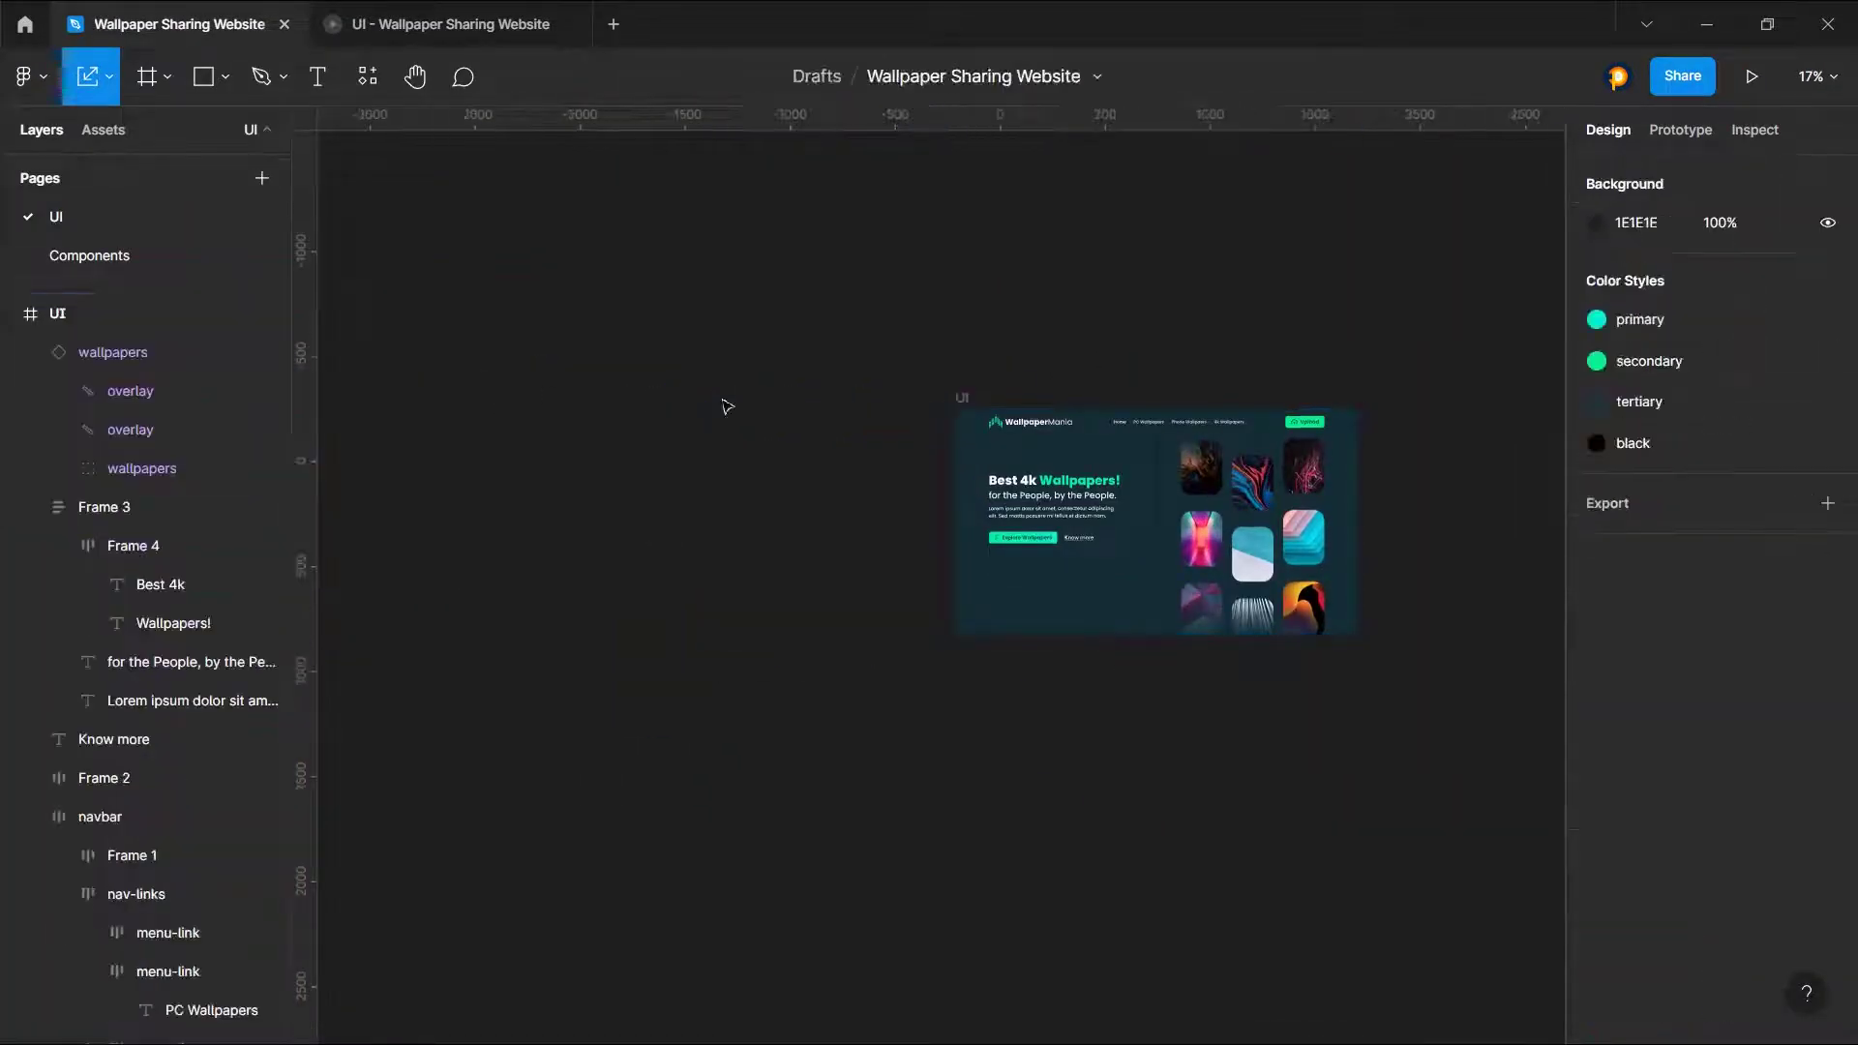
Step: Recolor the Home link in the navbar to the green document color and check it in the prototype preview
scroll(1395, 541, "up", 5)
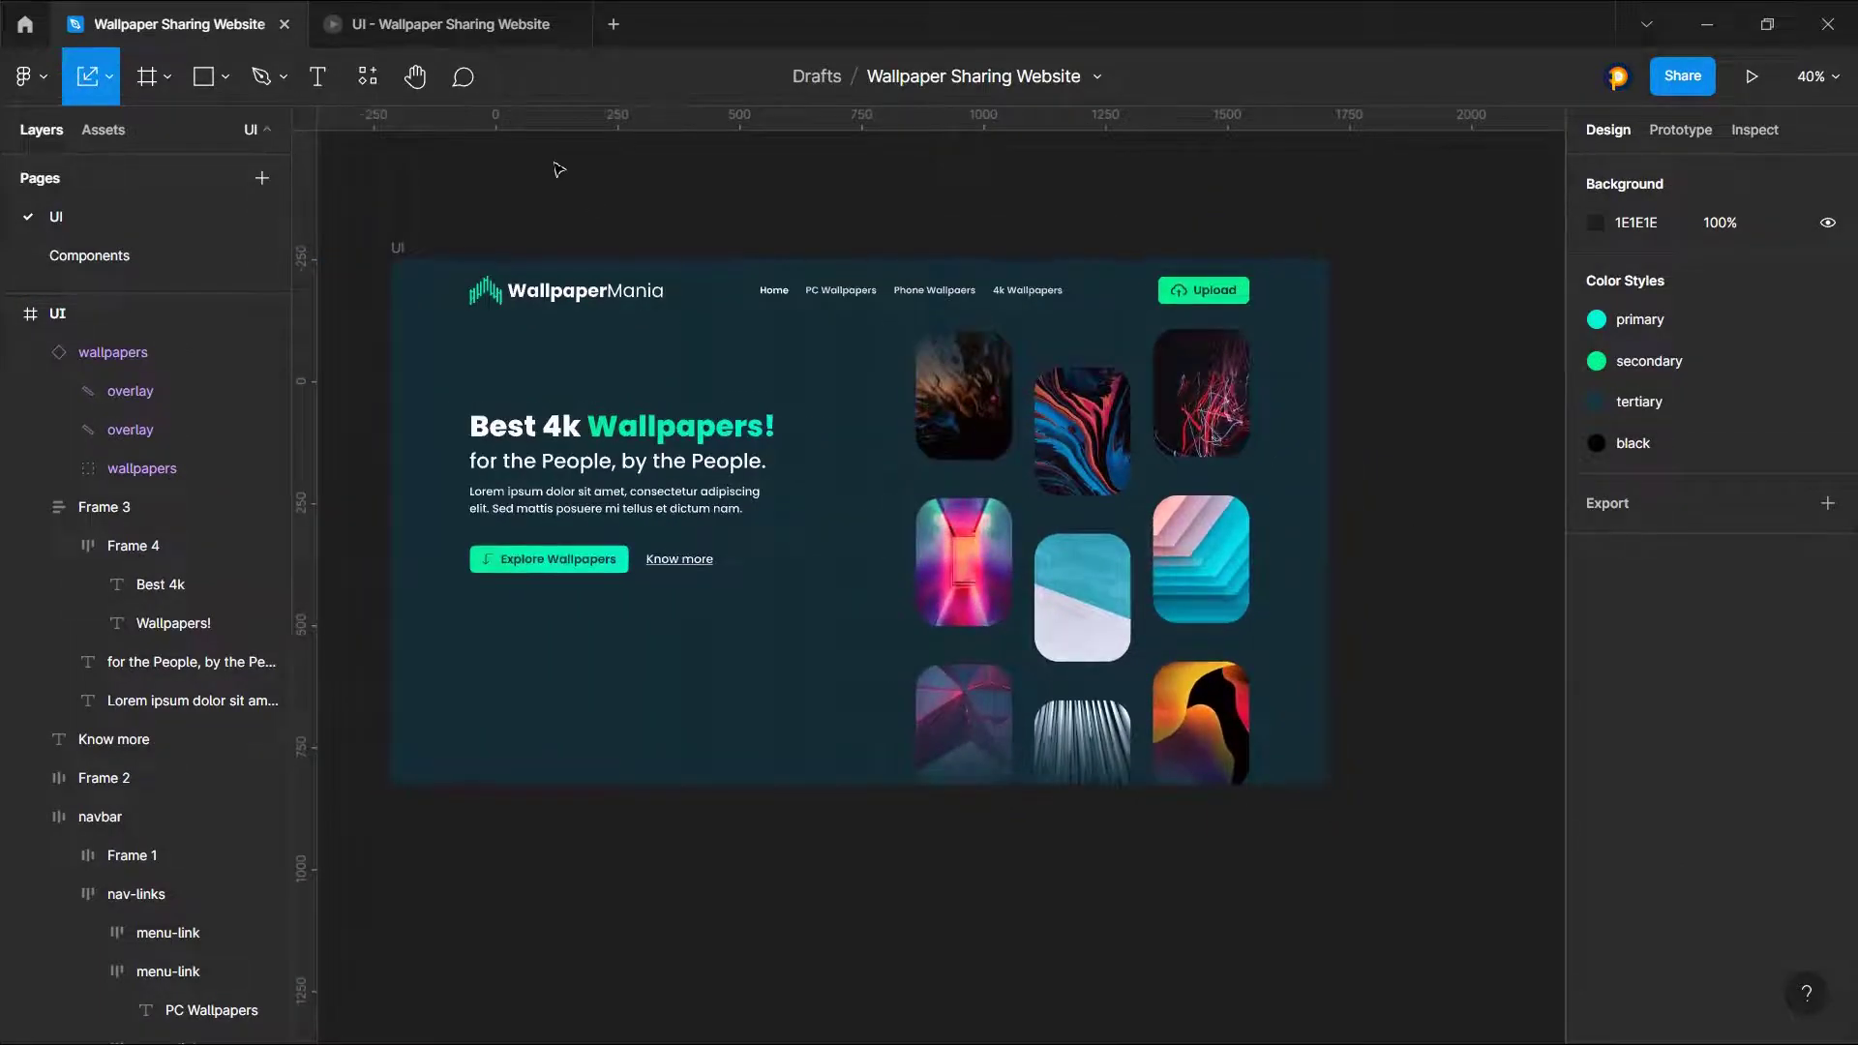
scroll(533, 194, "up", 1)
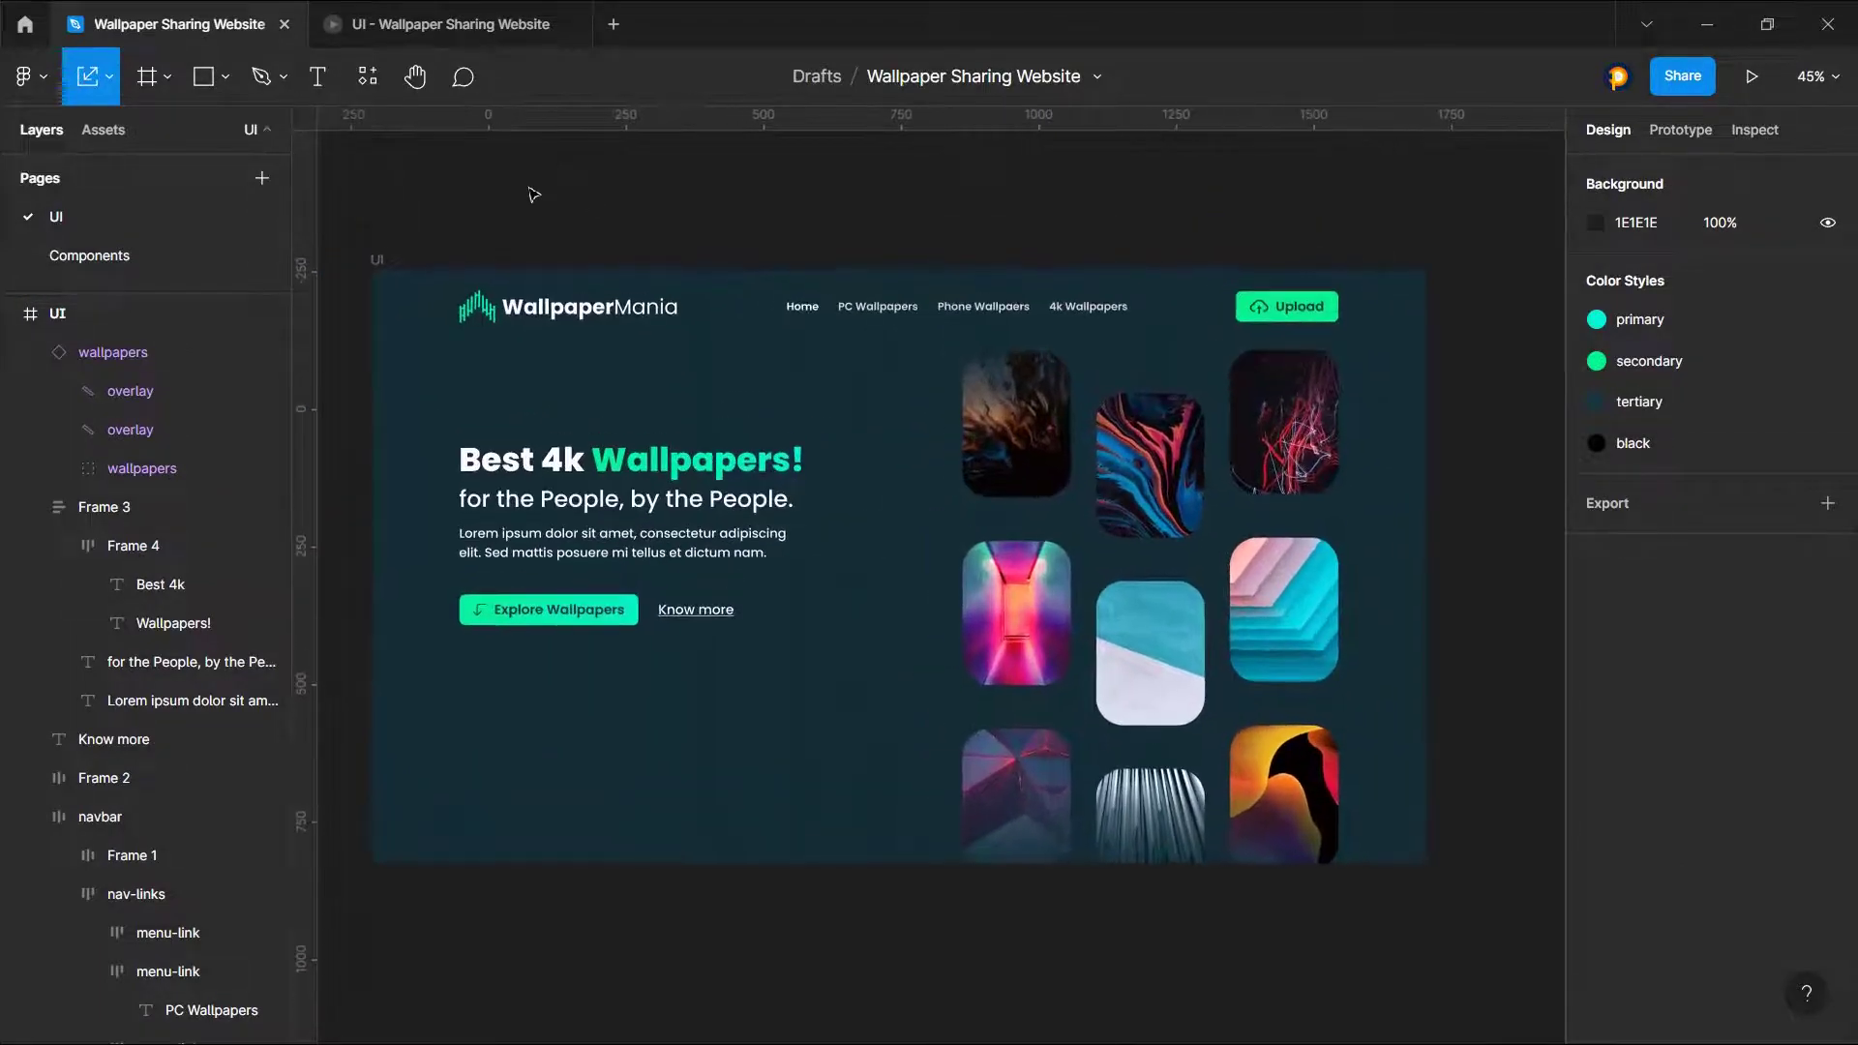
double_click(802, 317)
left_click(1595, 835)
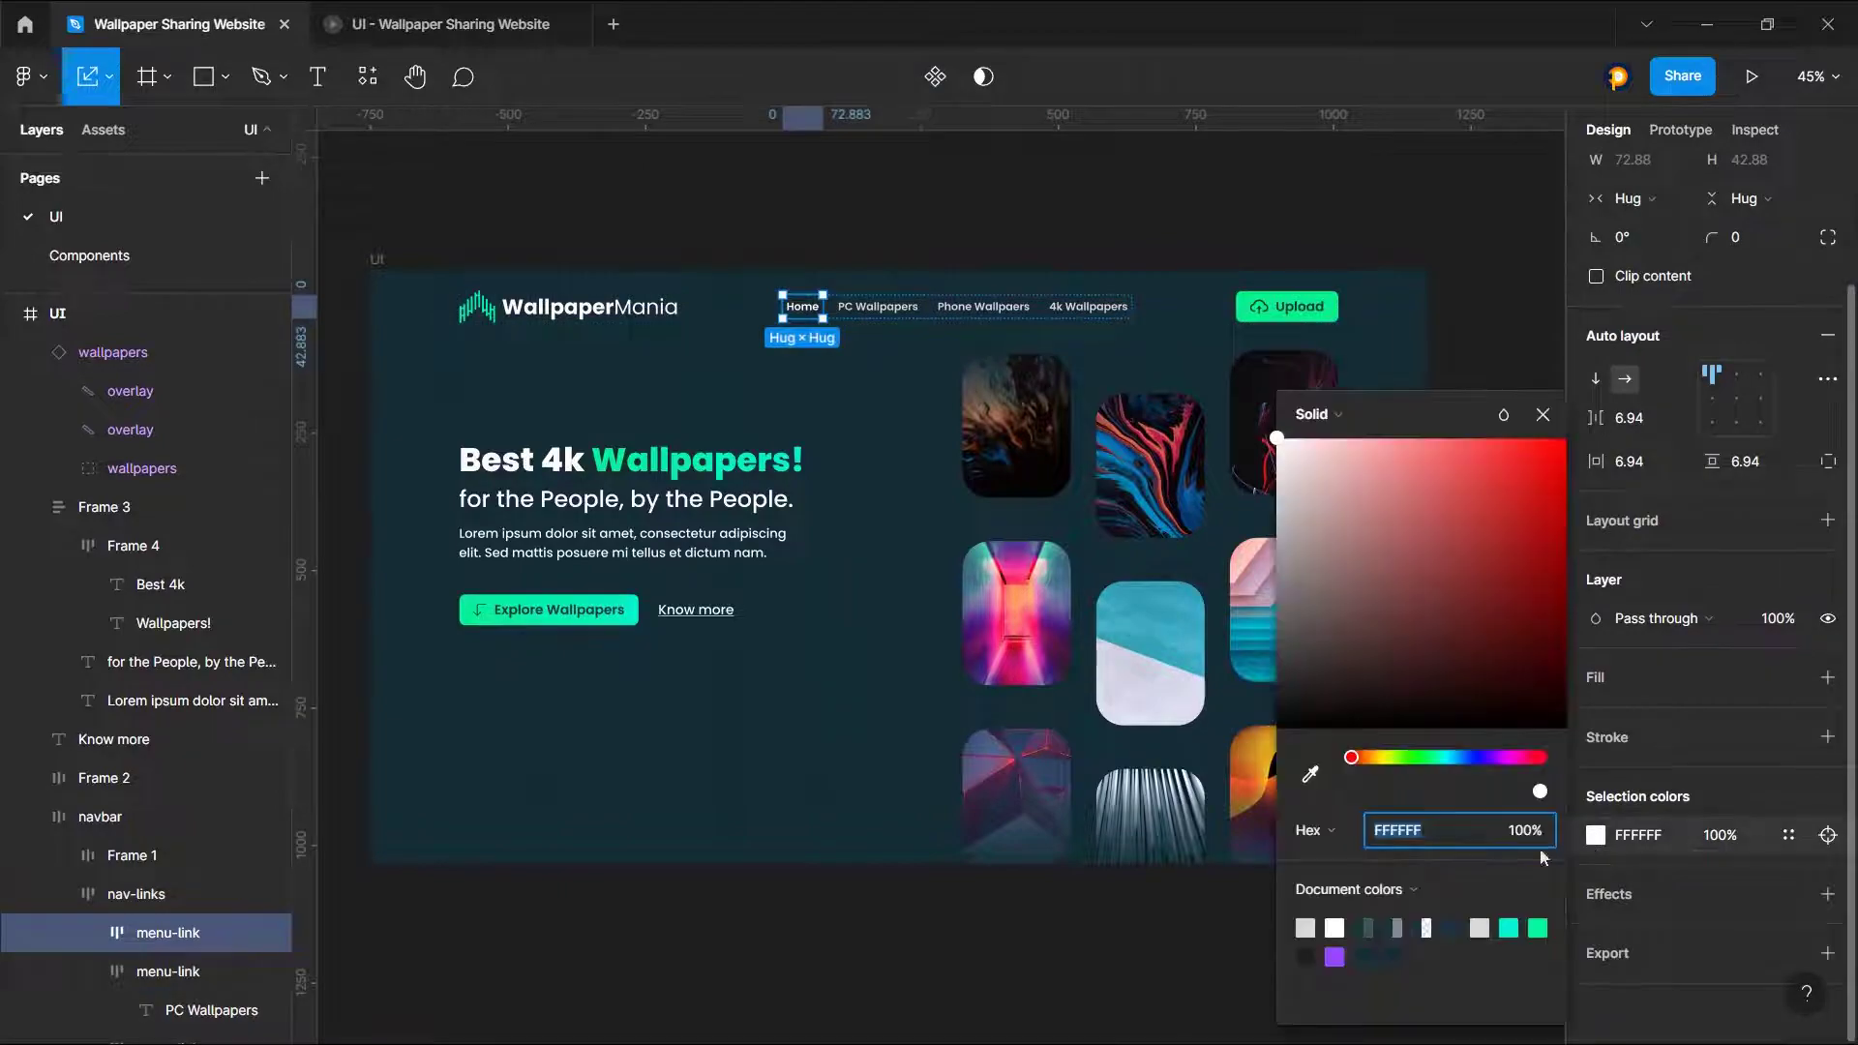
left_click(1535, 923)
left_click(875, 191)
left_click(418, 14)
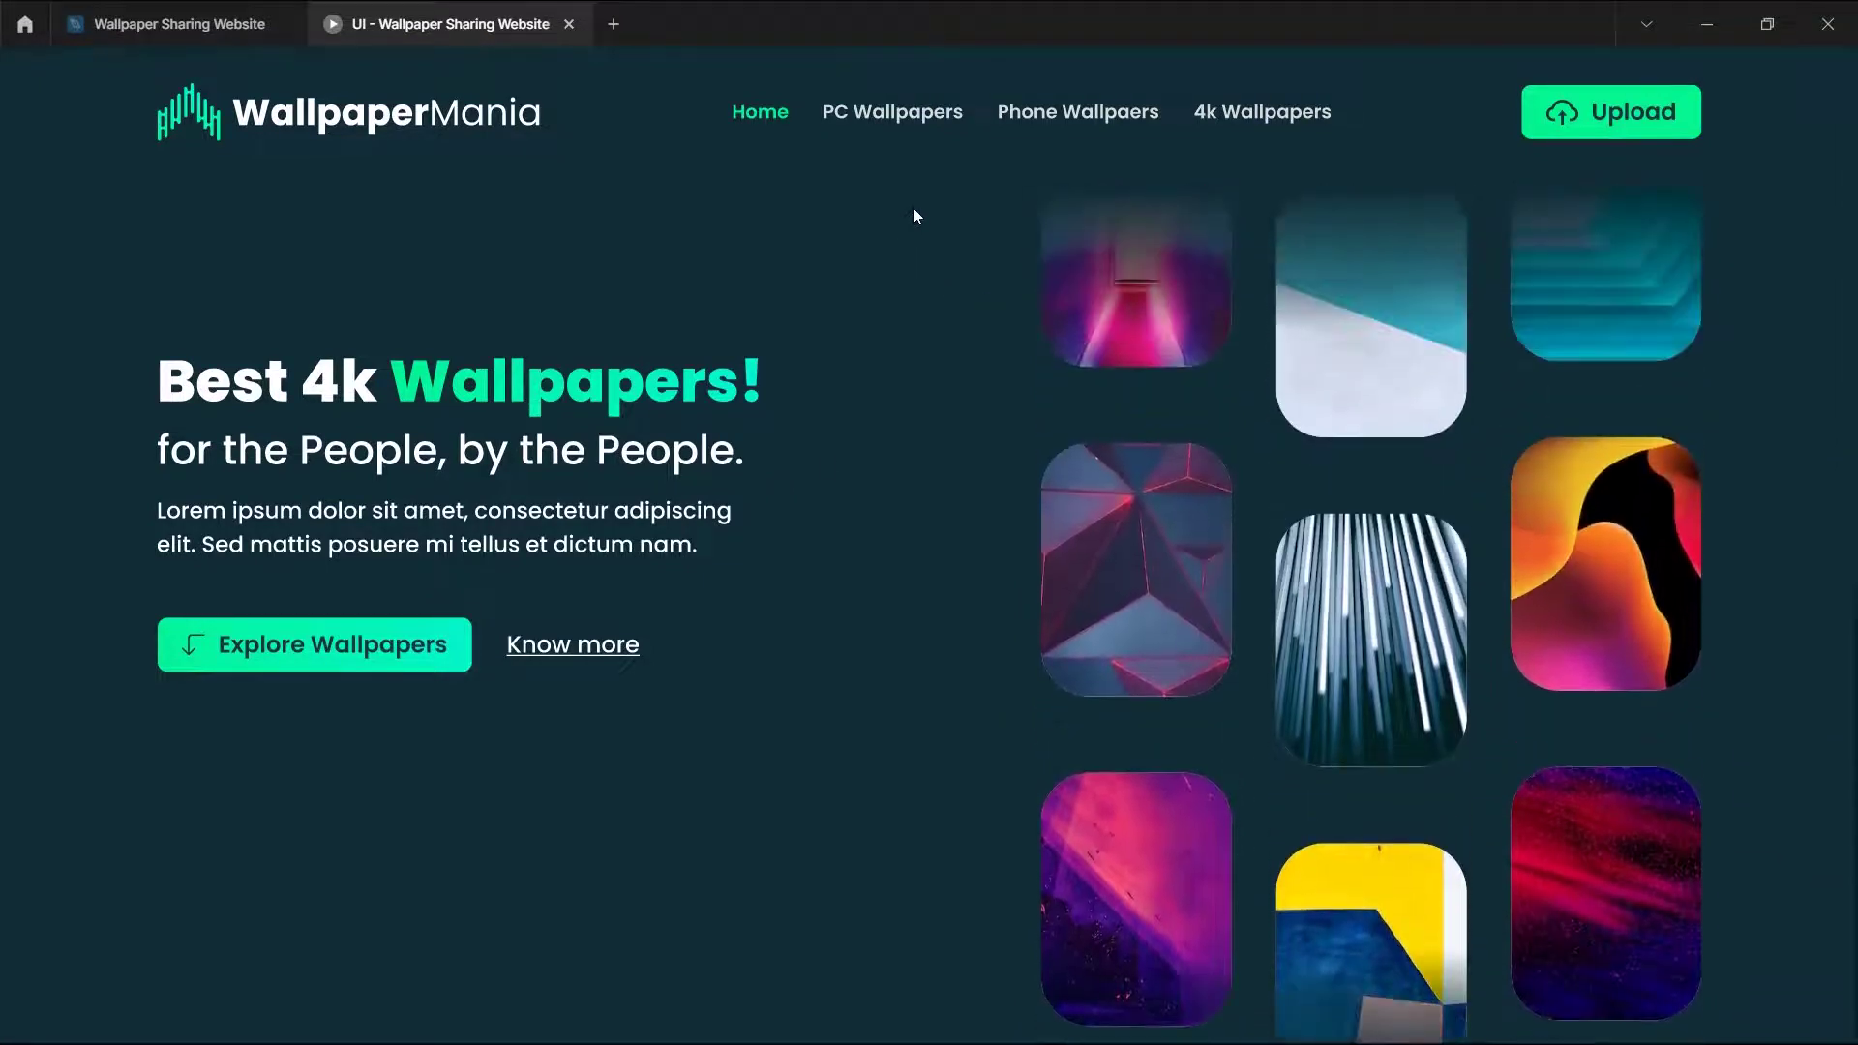
left_click(179, 24)
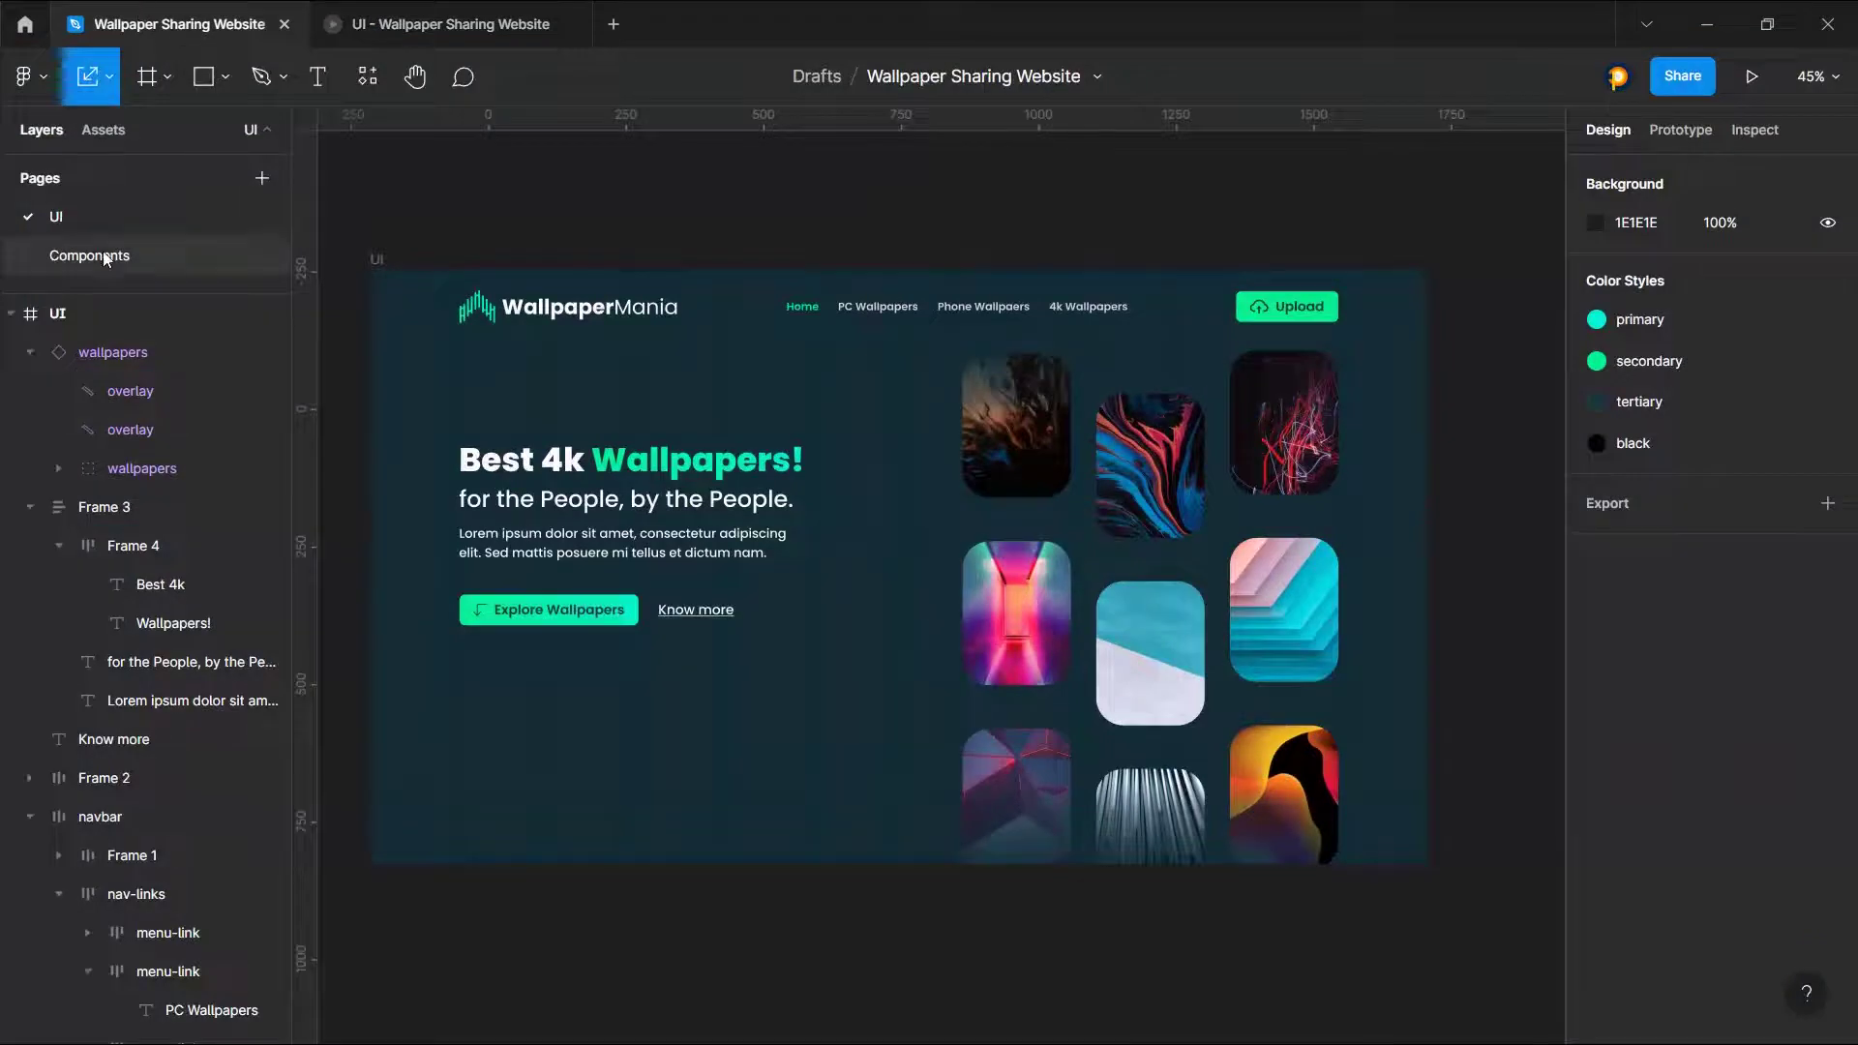
Step: Examine the two wallpapers variants on the Components page and compare them with the running prototype
left_click(90, 255)
scroll(746, 331, "down", 4)
scroll(830, 389, "up", 3)
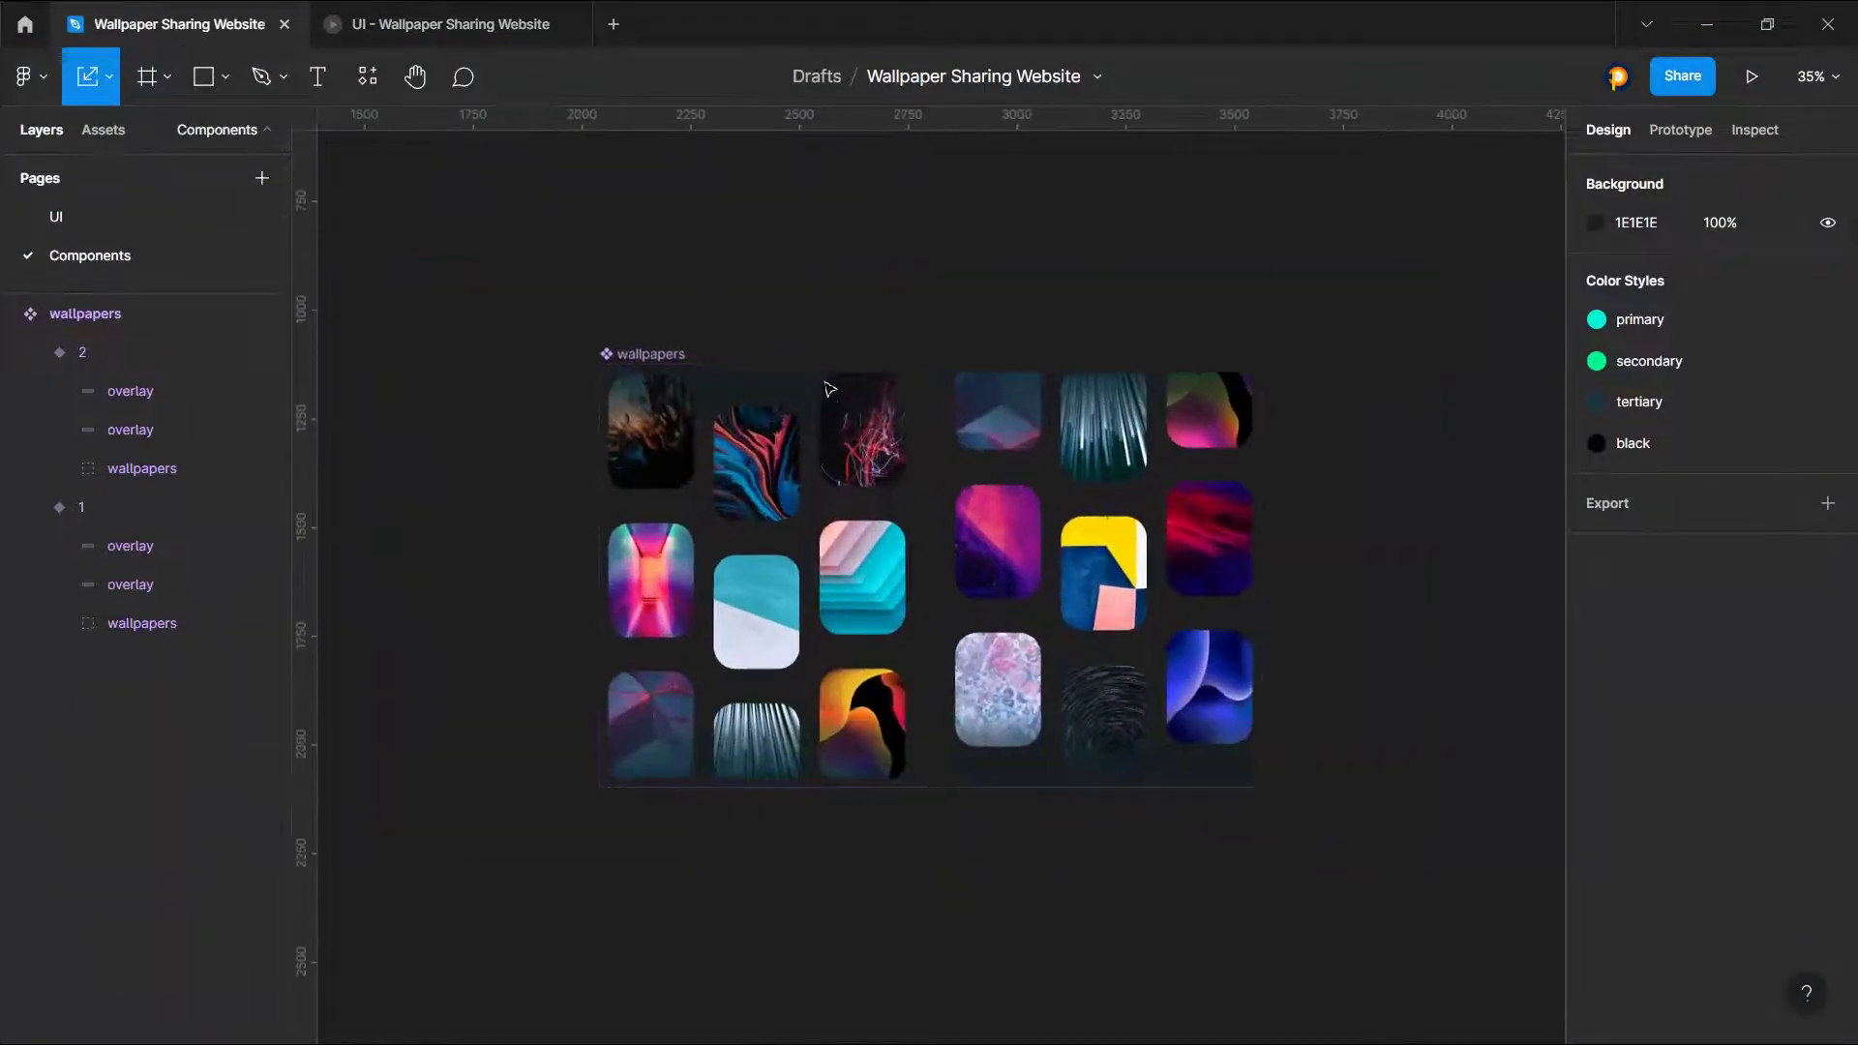
left_click(797, 561)
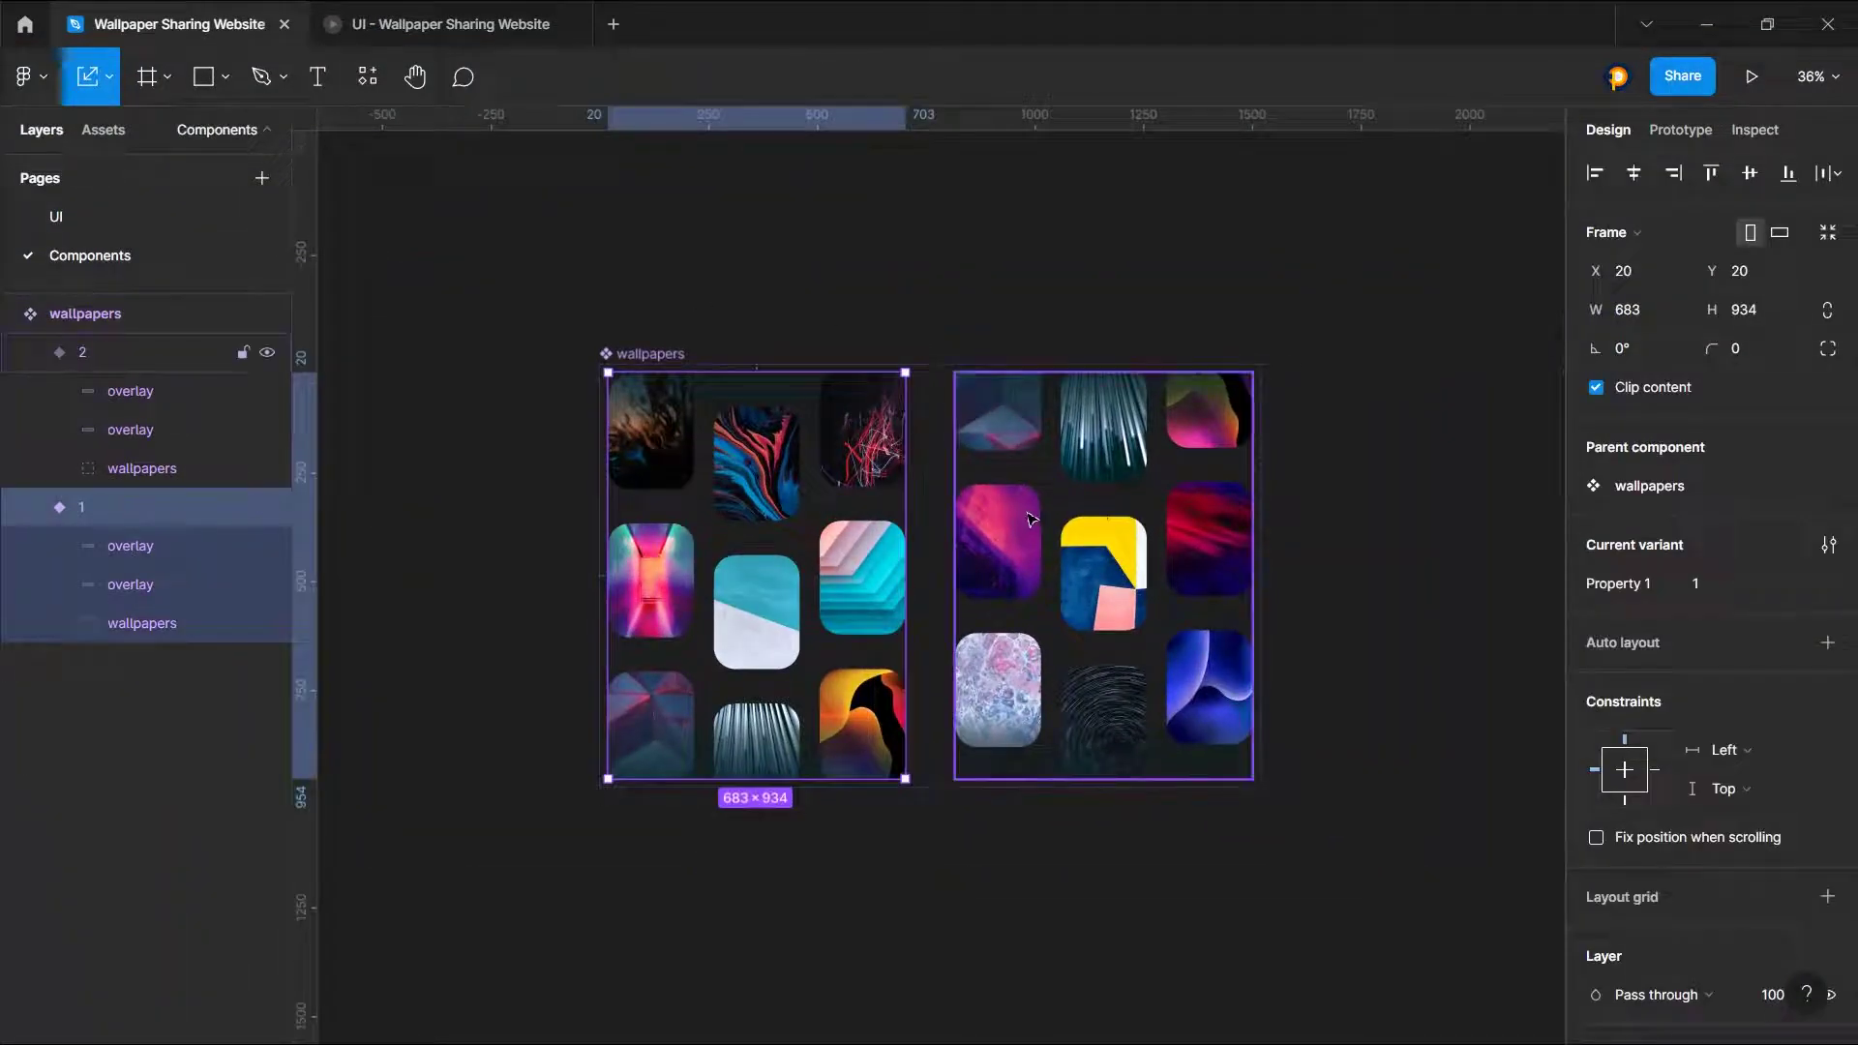
left_click(518, 16)
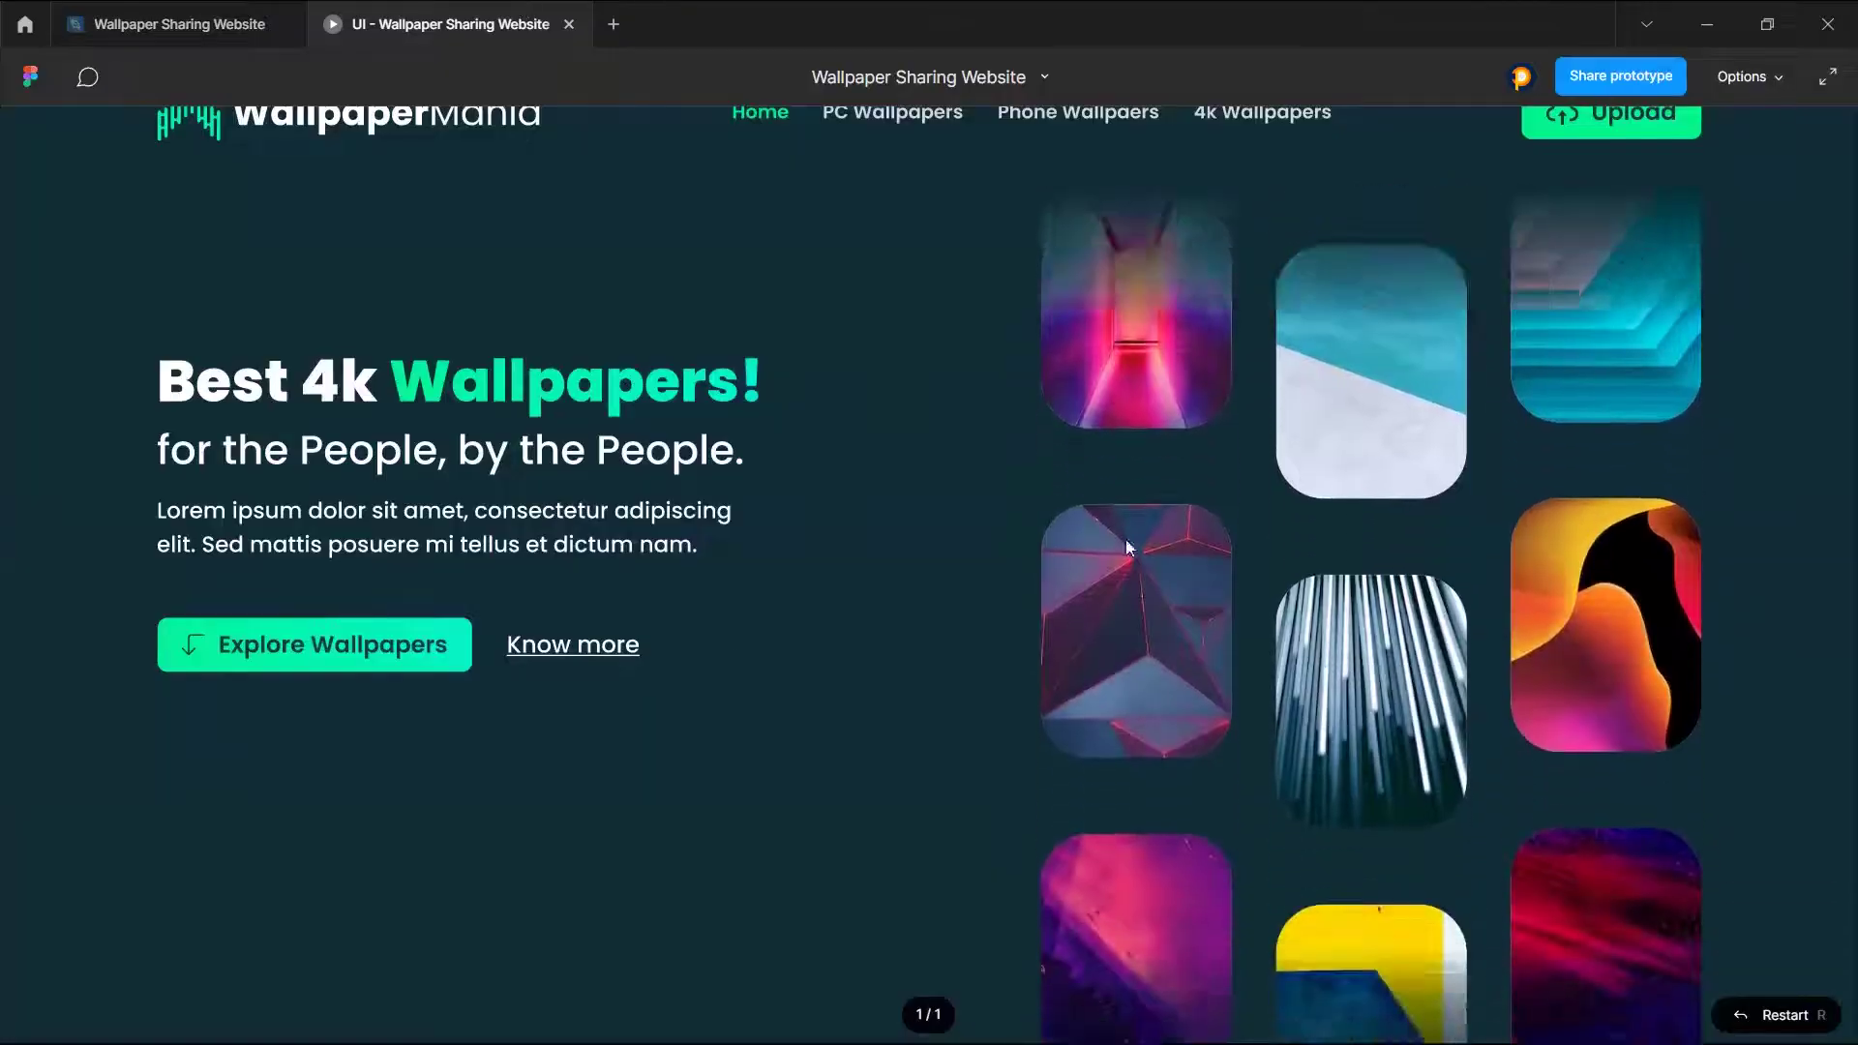
left_click(204, 25)
left_click(905, 254)
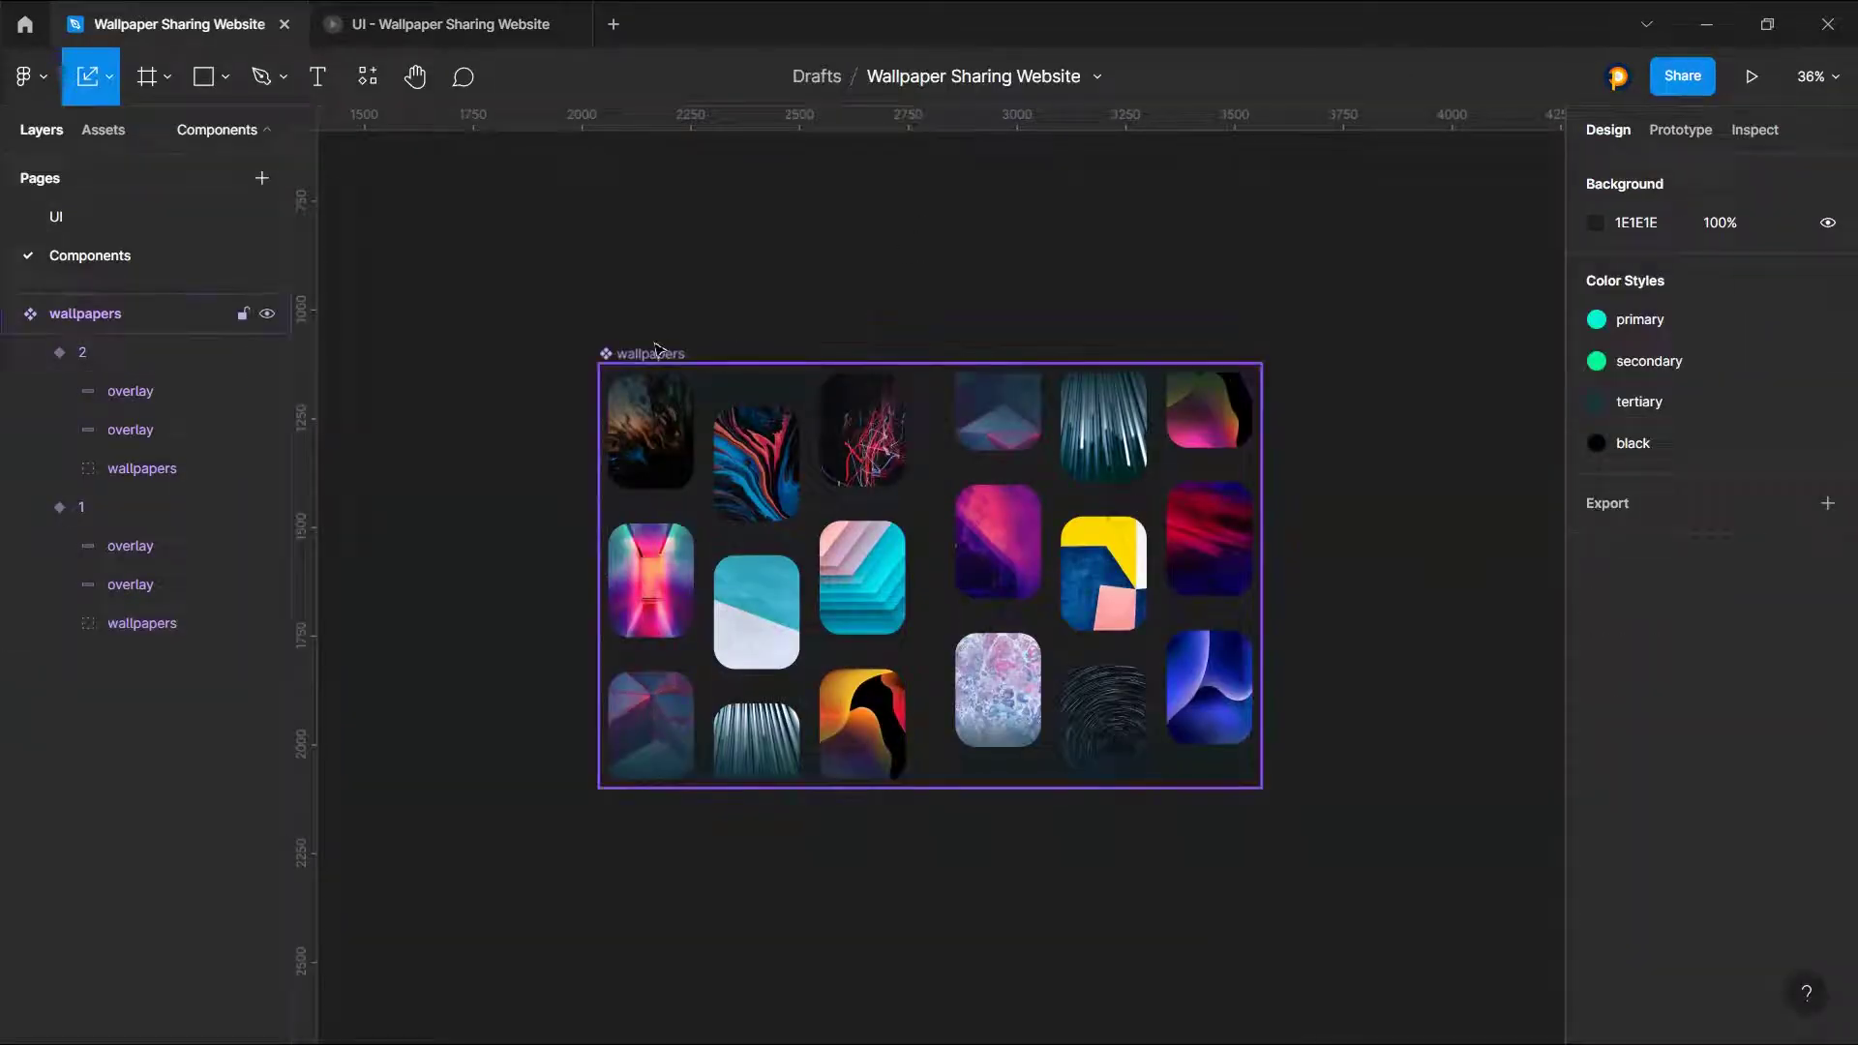
Step: View the sharing options from the UI page, dismiss them, and replay the landing page prototype
left_click(170, 222)
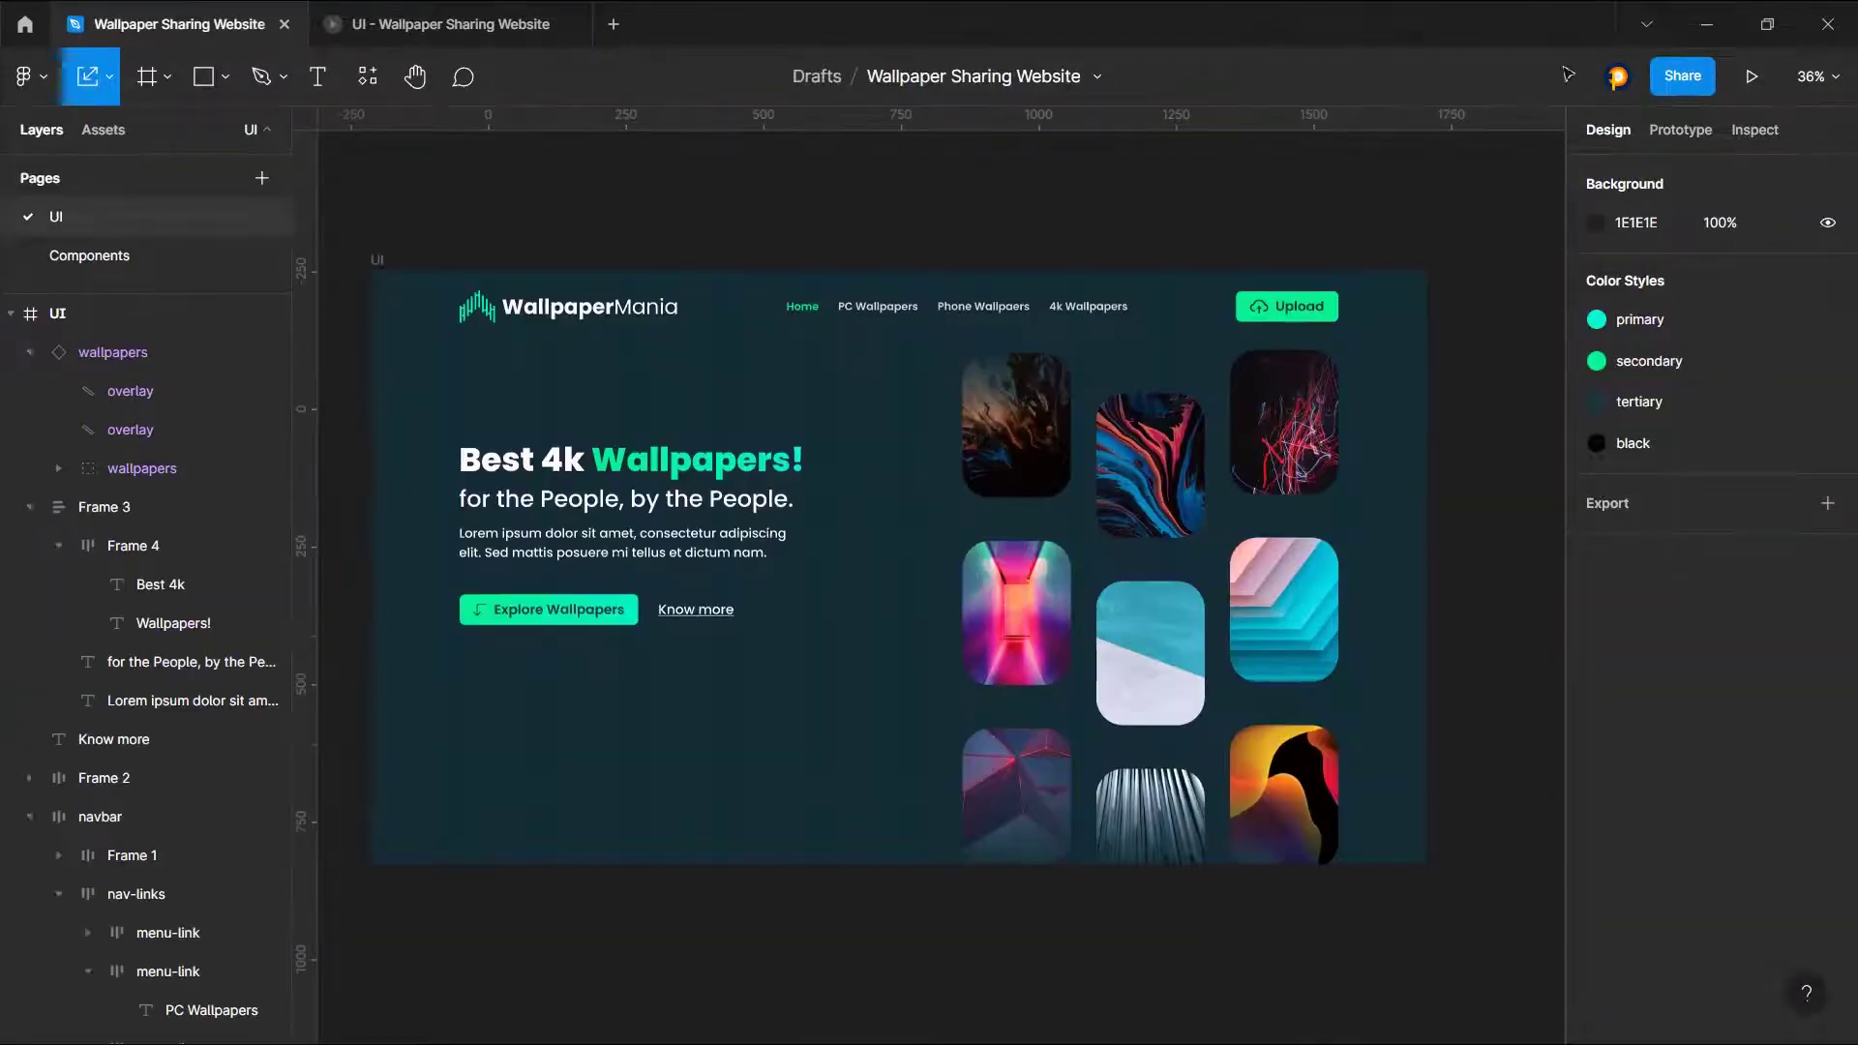
left_click(1677, 79)
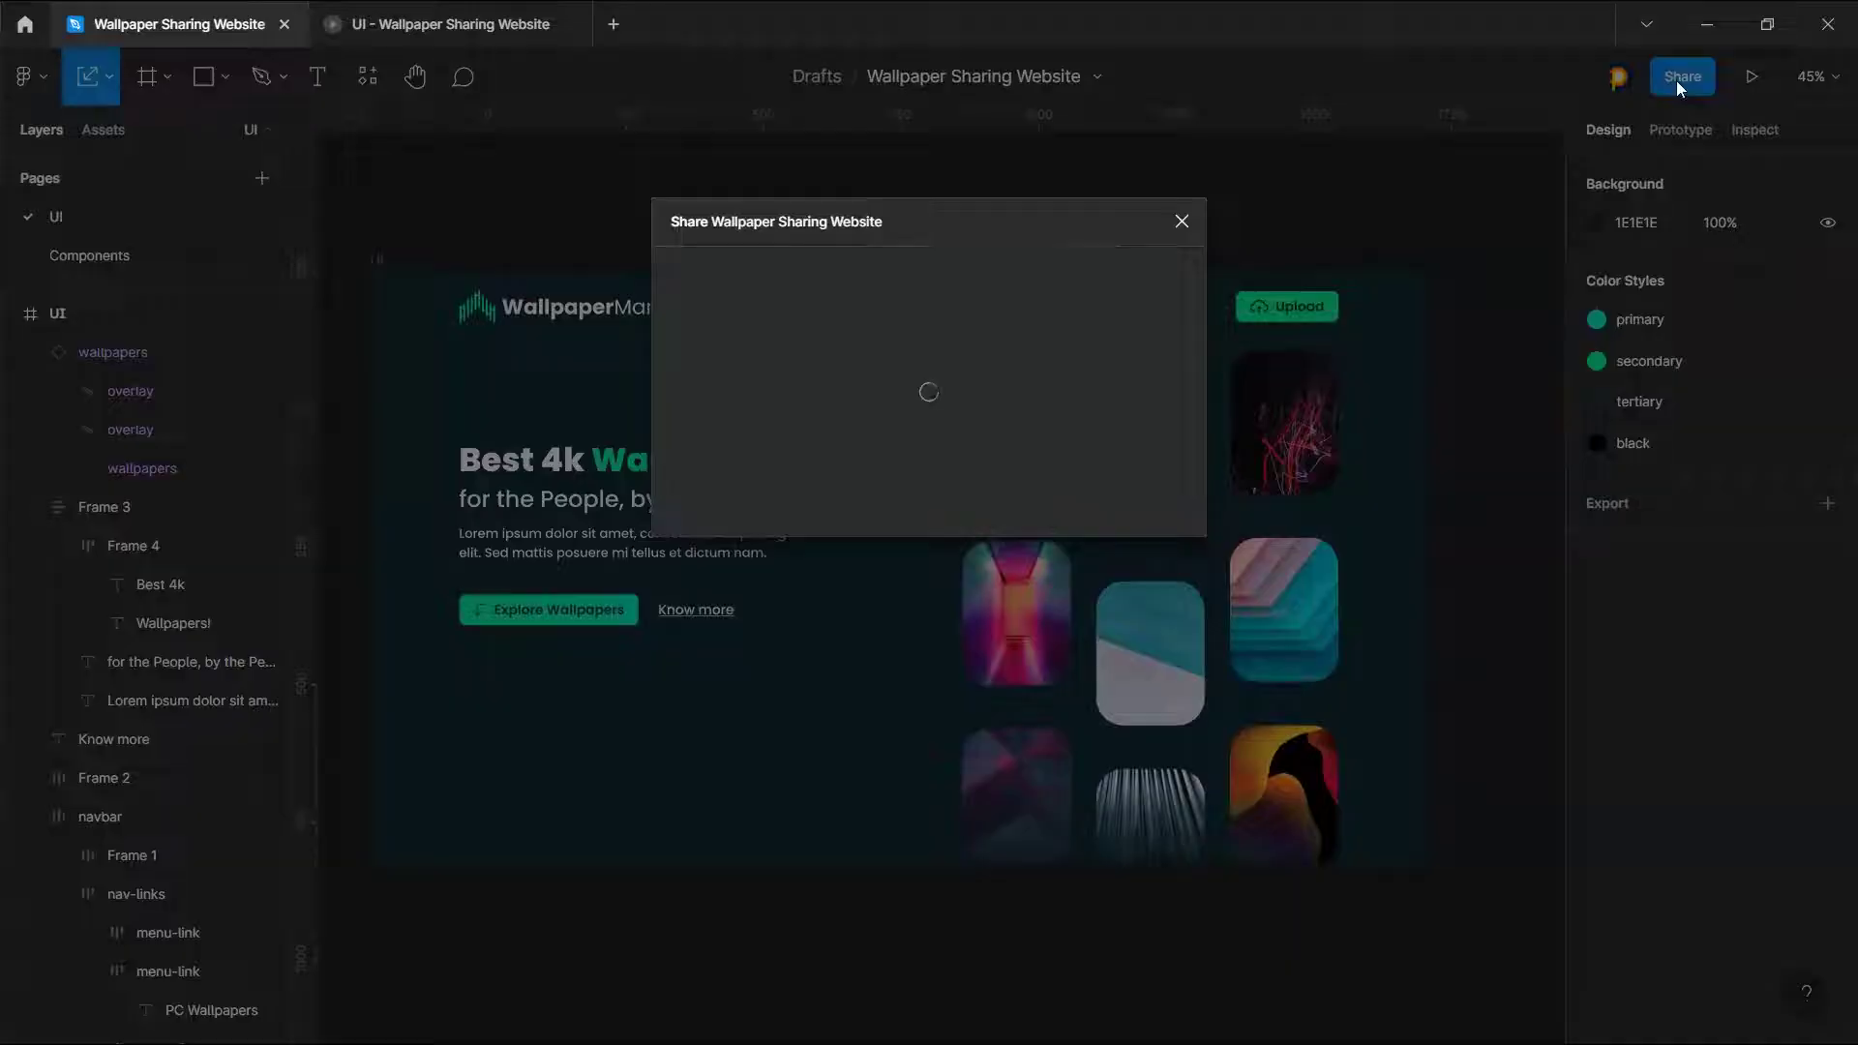
left_click(1183, 219)
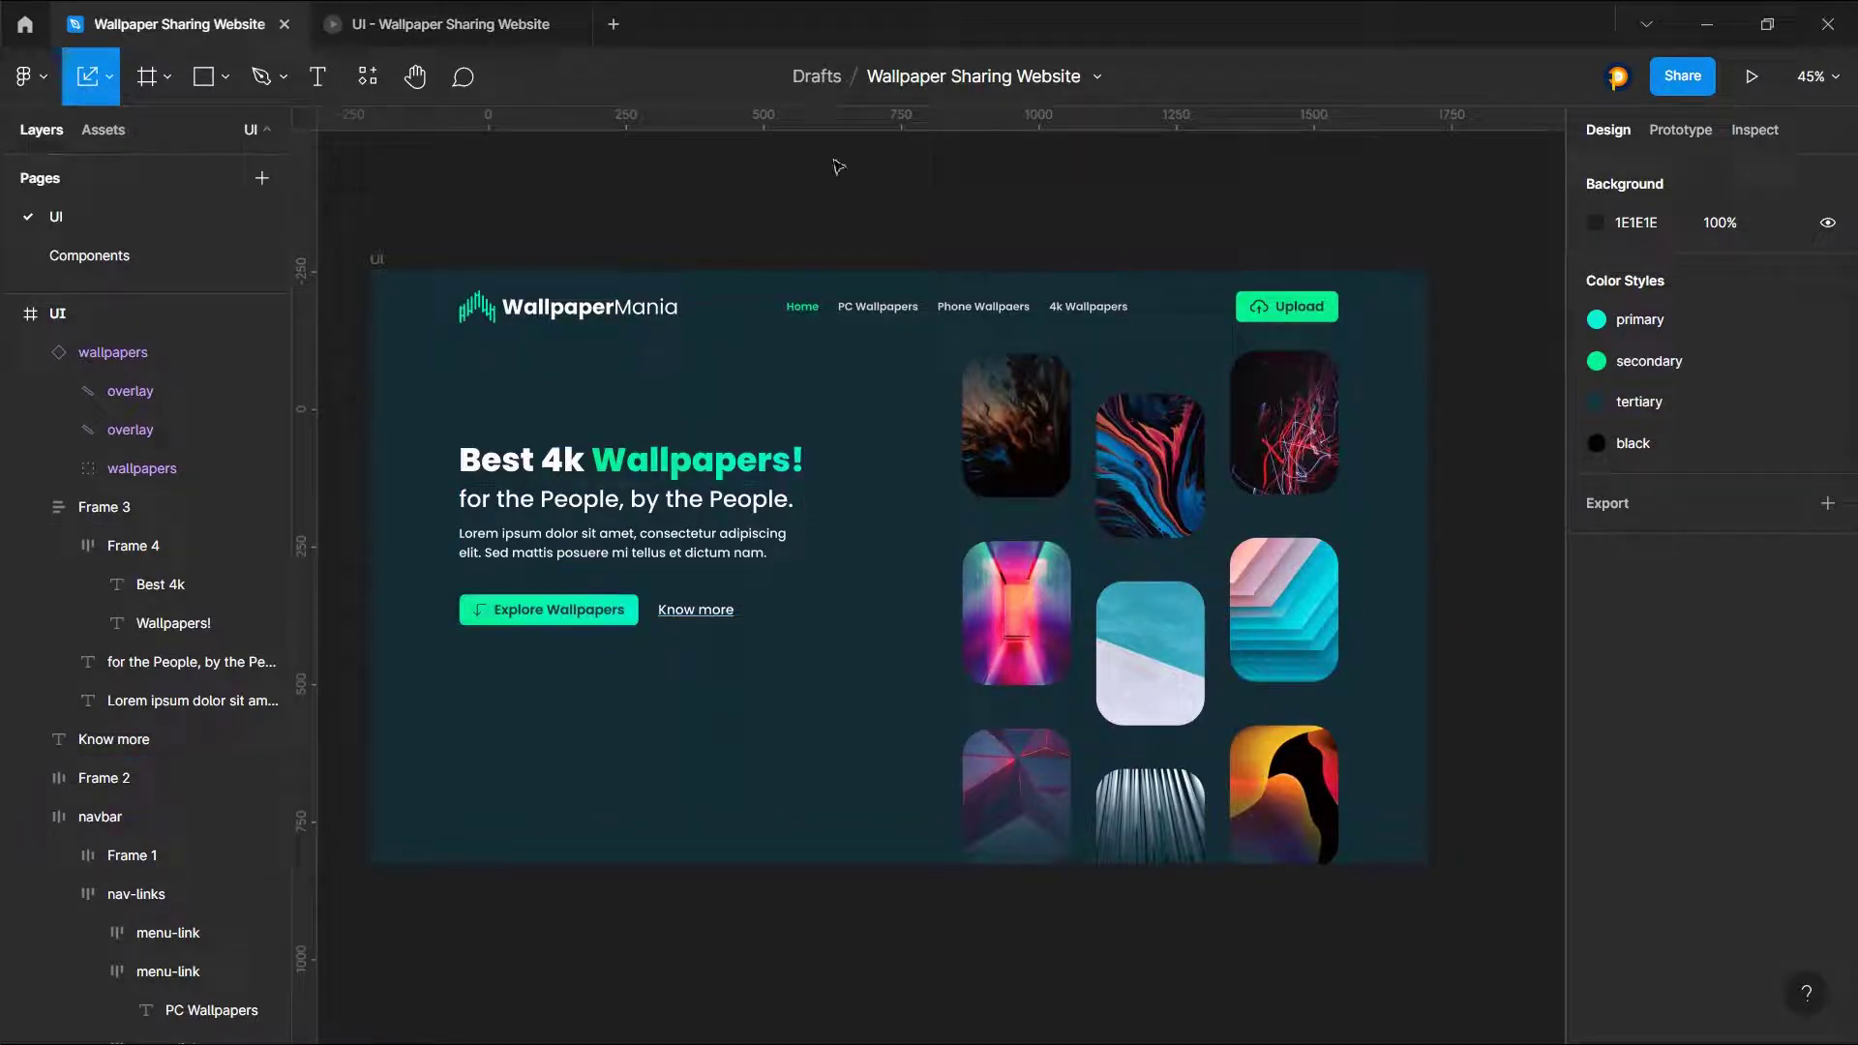
left_click(464, 24)
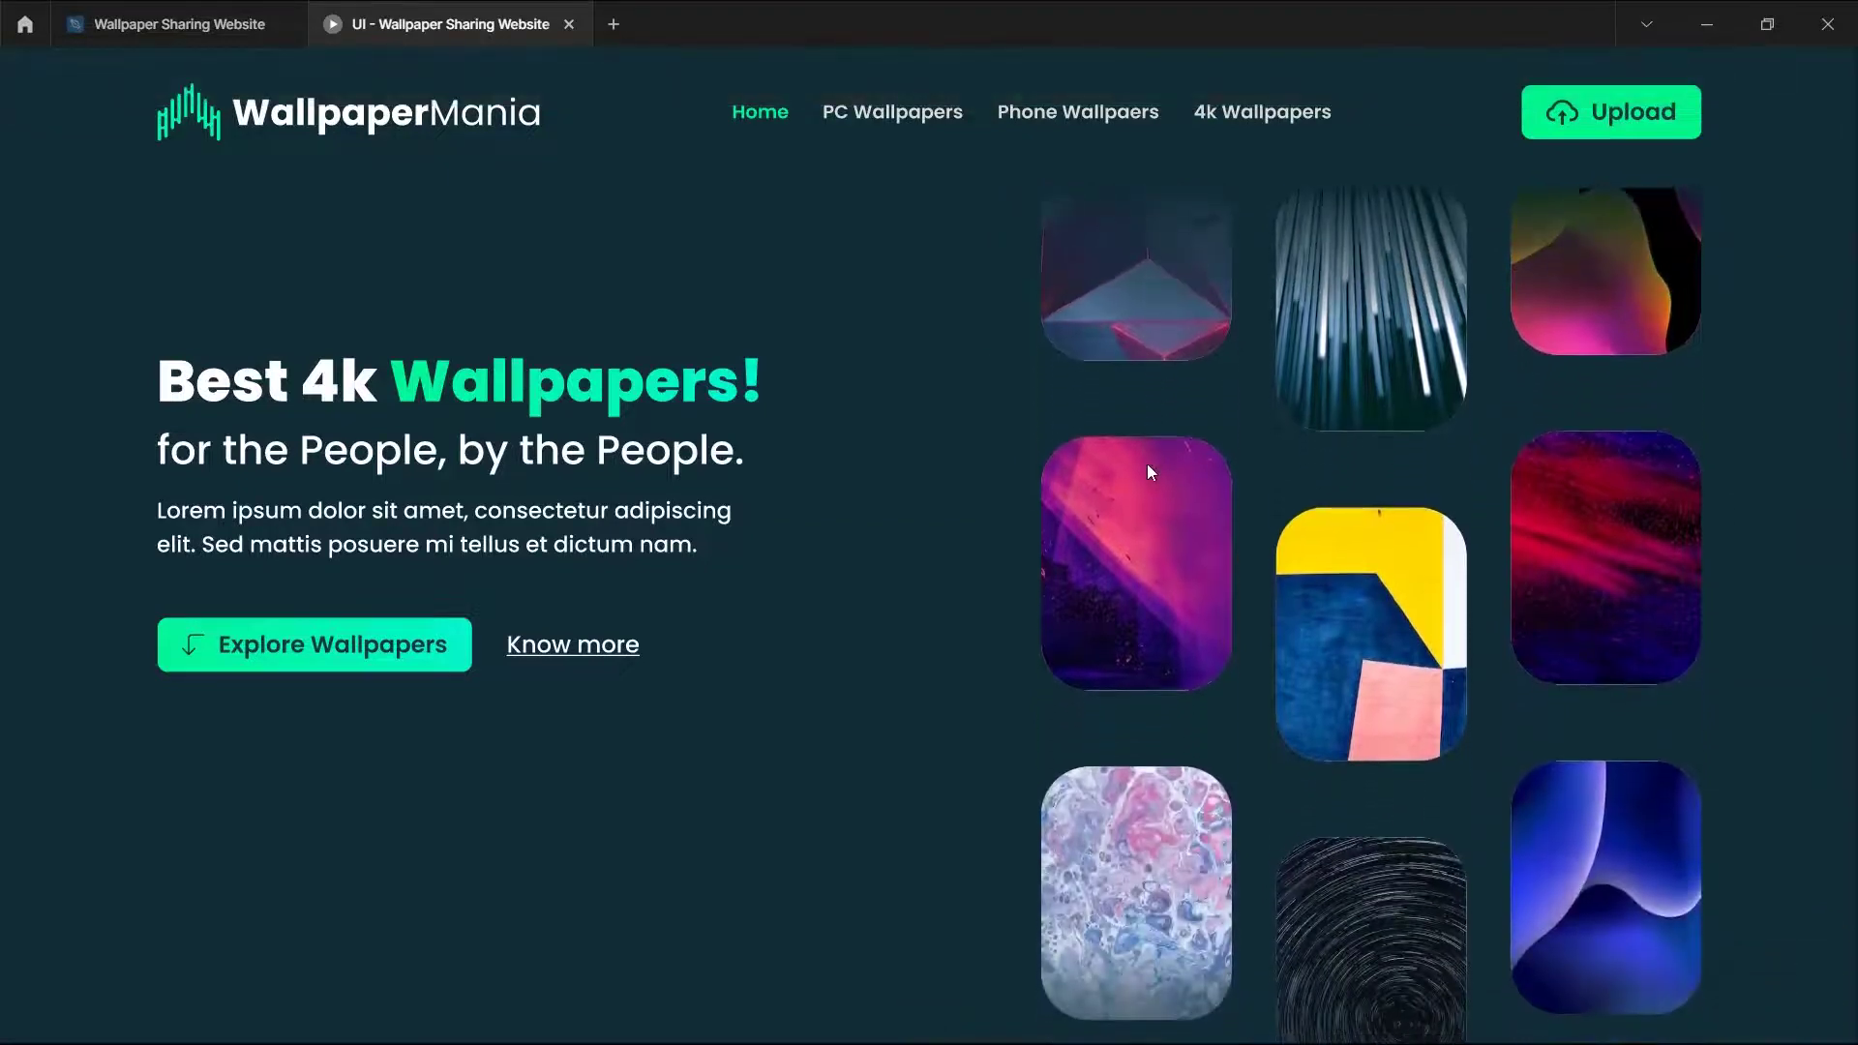